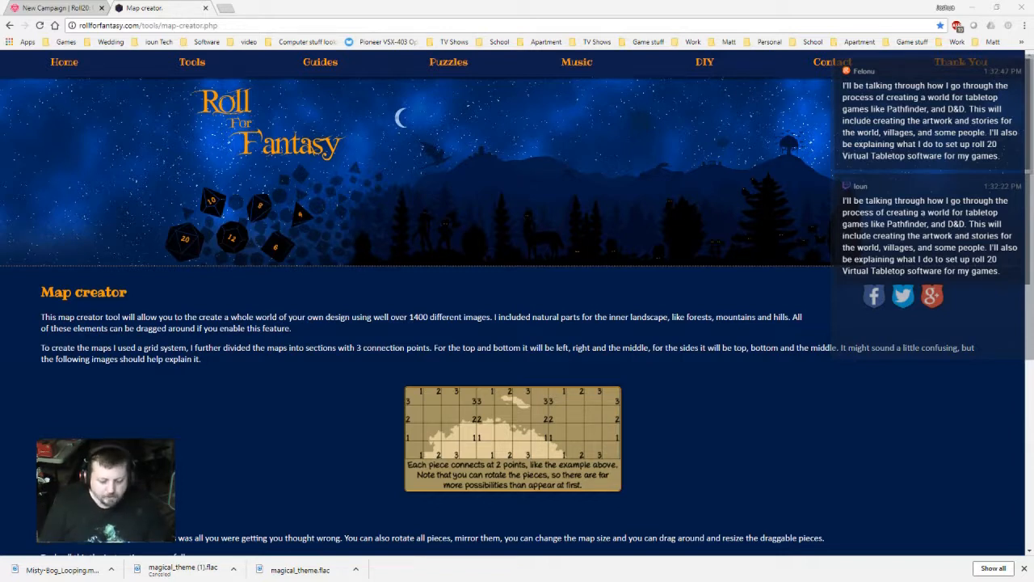
- Look through the map creator's instructions, piece selection menu, controls and empty map grid down to the map size settings
{"action": "scroll", "coordinate": [517, 303], "scroll_direction": "down", "scroll_amount": 2}
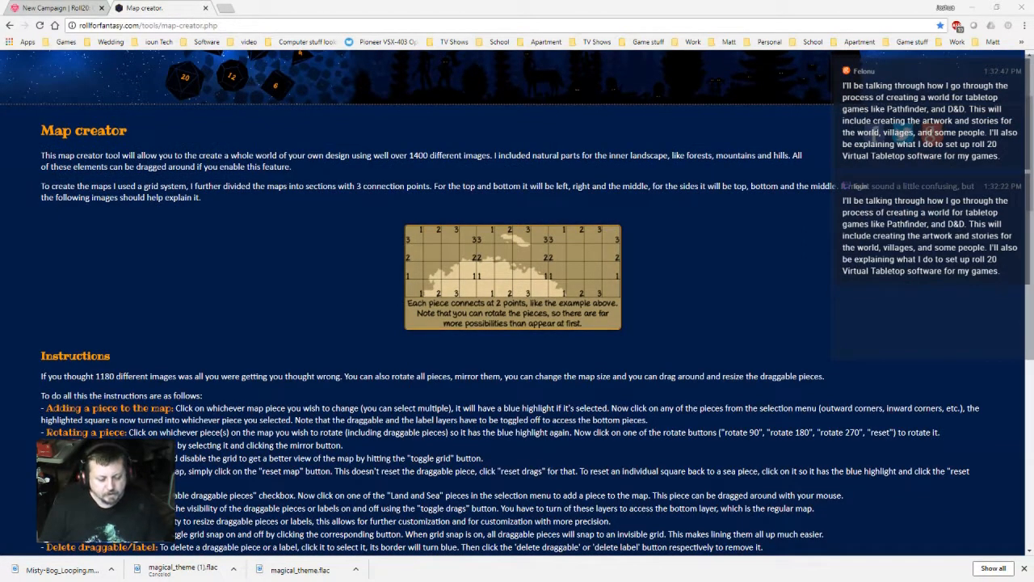
{"action": "scroll", "coordinate": [517, 303], "scroll_direction": "up", "scroll_amount": 2}
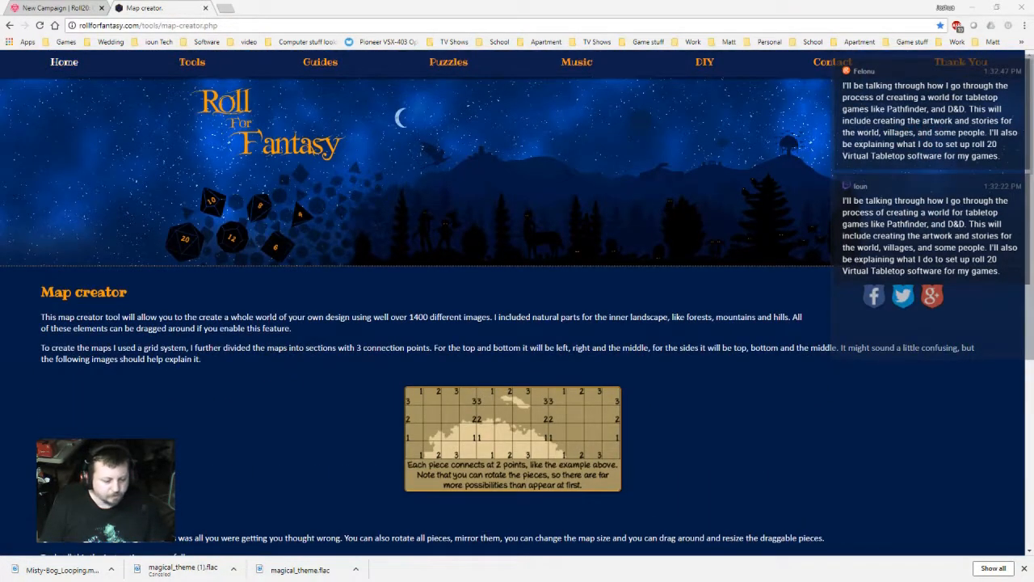
{"action": "mouse_move", "coordinate": [193, 62]}
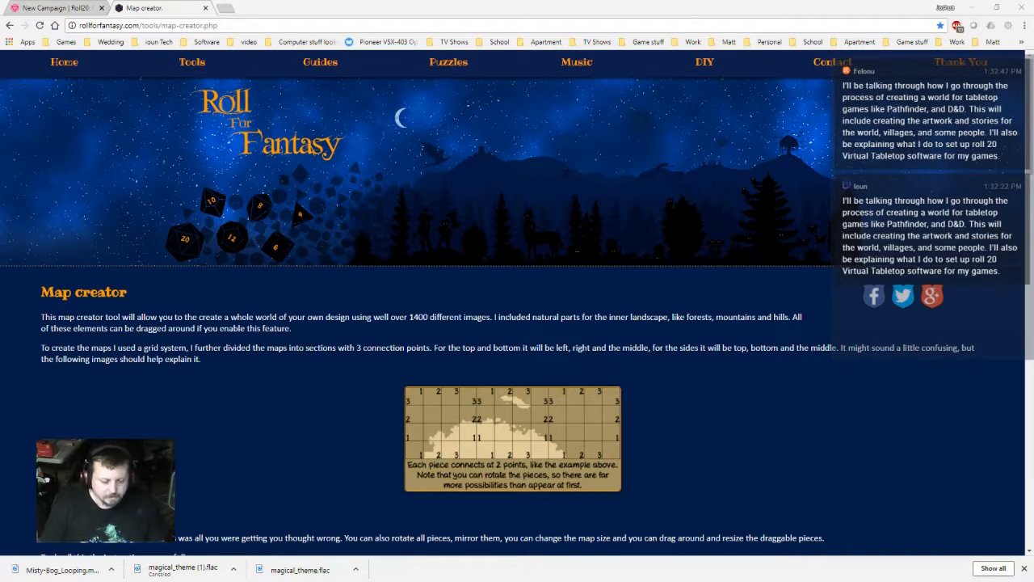
{"action": "scroll", "coordinate": [517, 307], "scroll_direction": "down", "scroll_amount": 2}
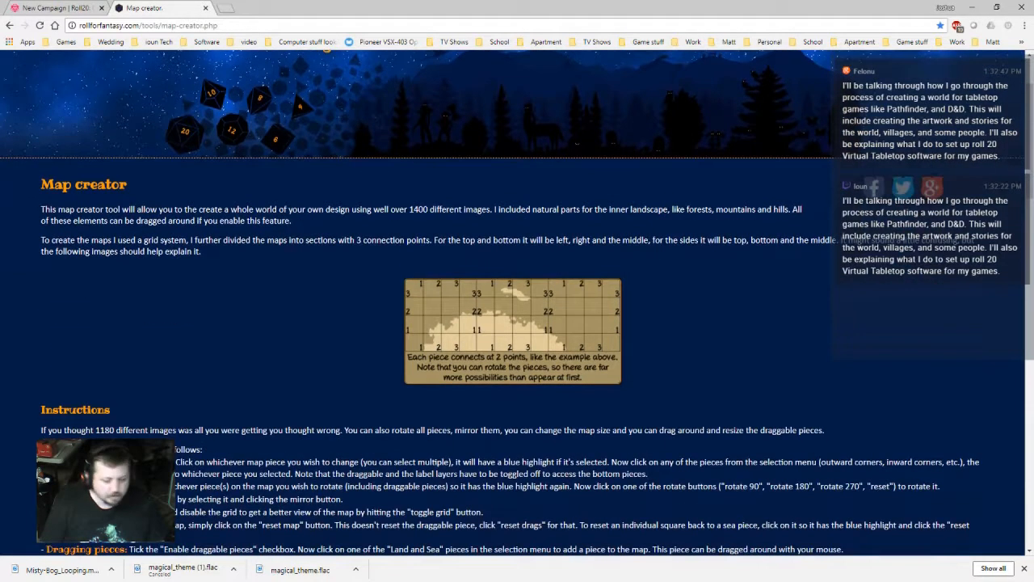
{"action": "scroll", "coordinate": [517, 303], "scroll_direction": "down", "scroll_amount": 10}
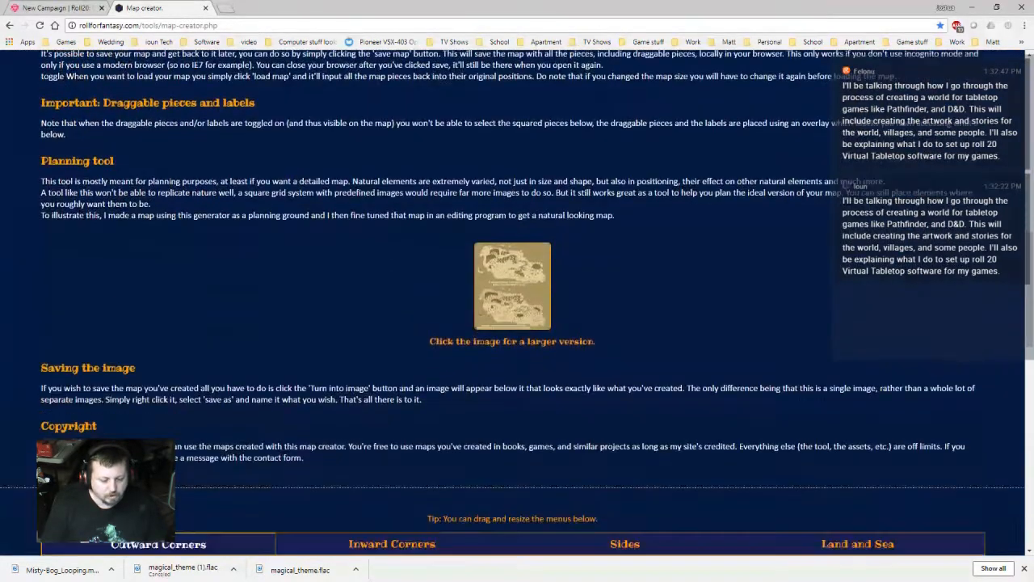
{"action": "scroll", "coordinate": [517, 302], "scroll_direction": "down", "scroll_amount": 5}
{"action": "scroll", "coordinate": [517, 302], "scroll_direction": "down", "scroll_amount": 6}
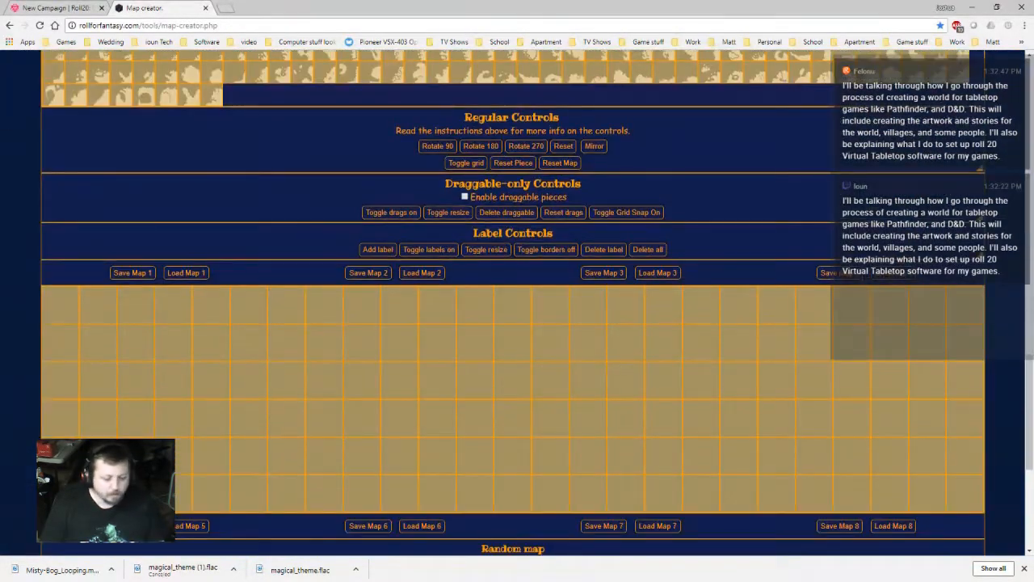
{"action": "scroll", "coordinate": [517, 303], "scroll_direction": "up", "scroll_amount": 2}
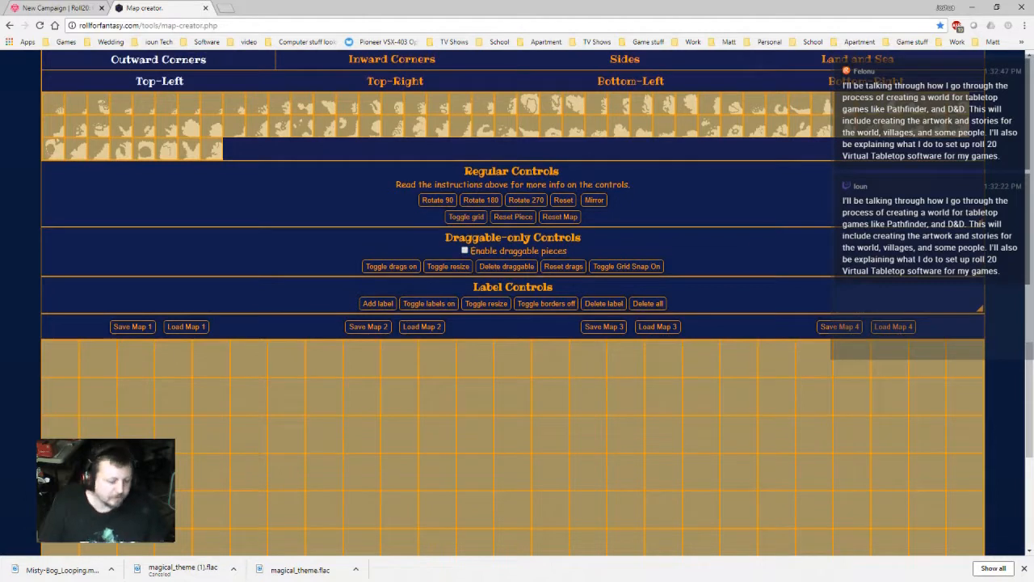
{"action": "scroll", "coordinate": [517, 302], "scroll_direction": "down", "scroll_amount": 4}
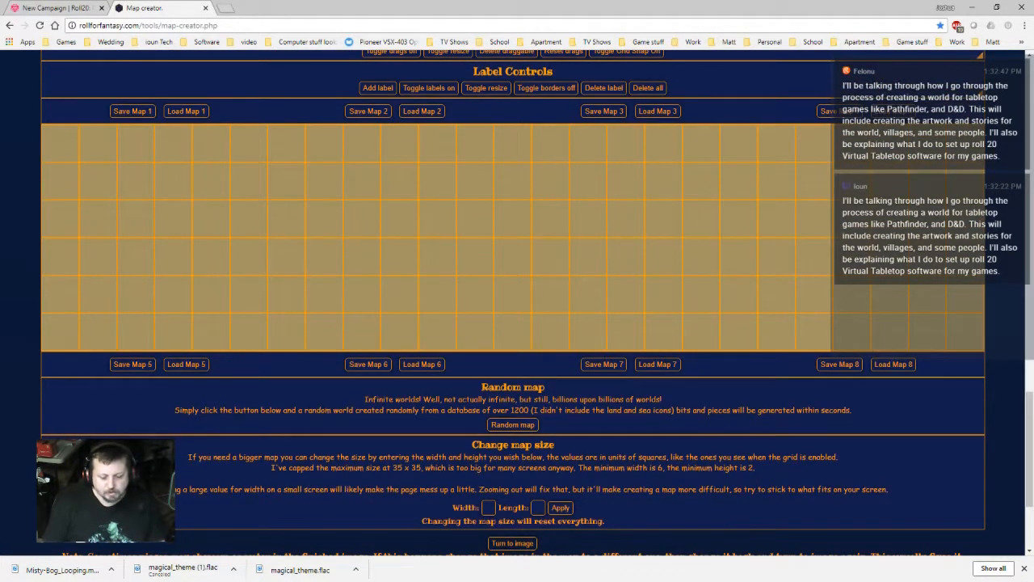
- Change the map size to a width of 20 and a length of 20 squares
{"action": "left_click", "coordinate": [488, 507]}
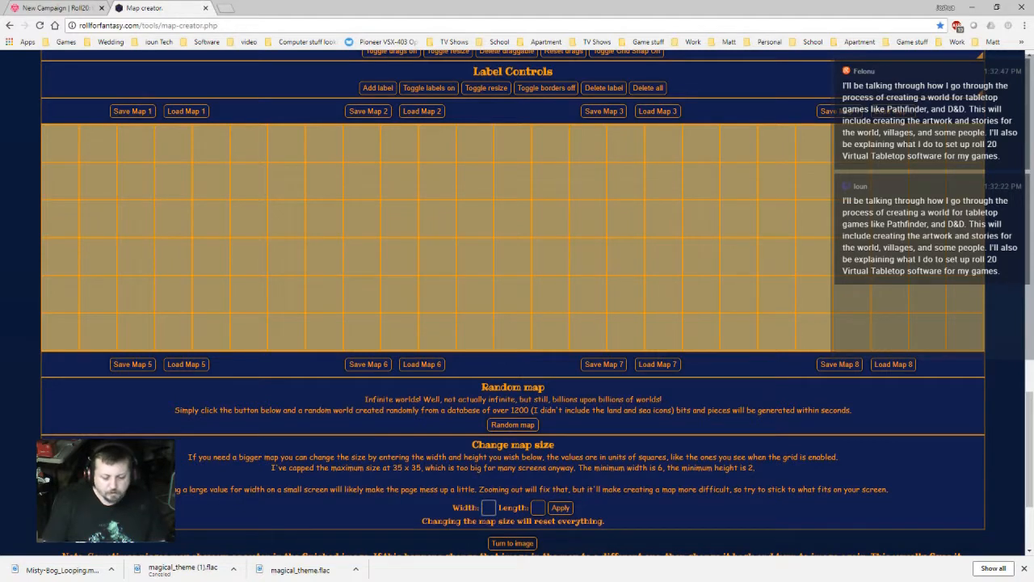
{"action": "scroll", "coordinate": [517, 302], "scroll_direction": "up", "scroll_amount": 3}
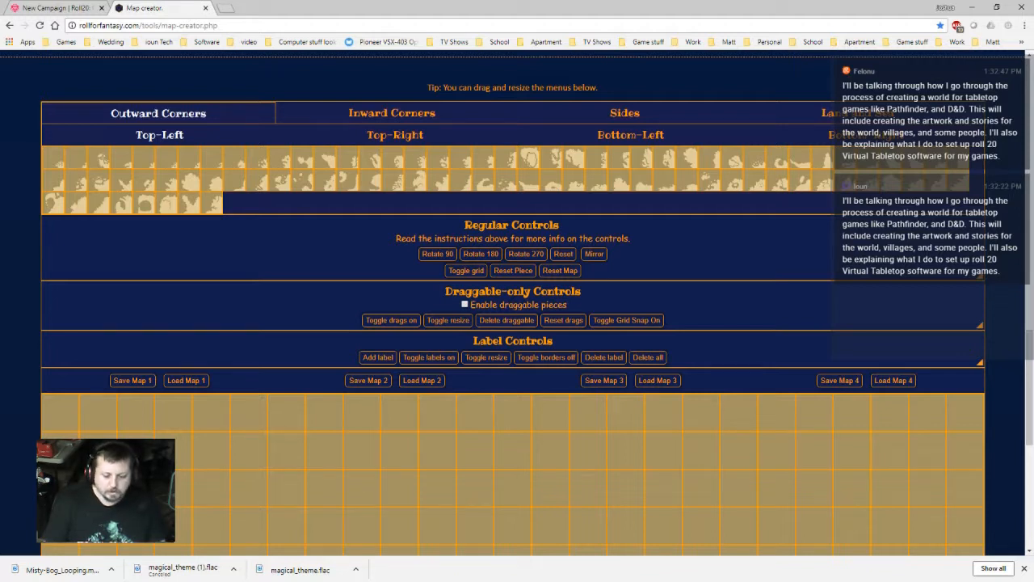
{"action": "scroll", "coordinate": [517, 307], "scroll_direction": "down", "scroll_amount": 2}
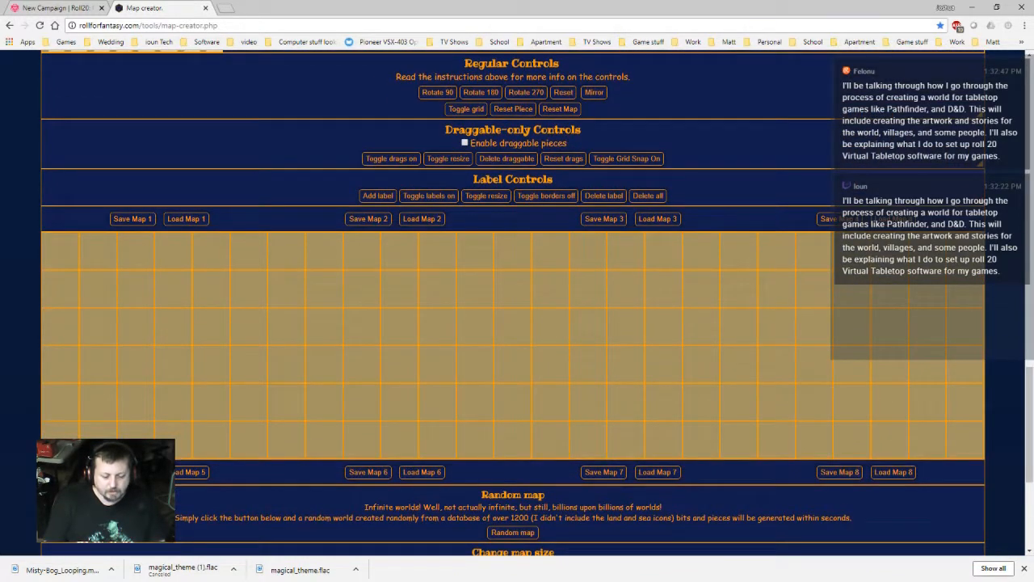
{"action": "scroll", "coordinate": [517, 307], "scroll_direction": "down", "scroll_amount": 3}
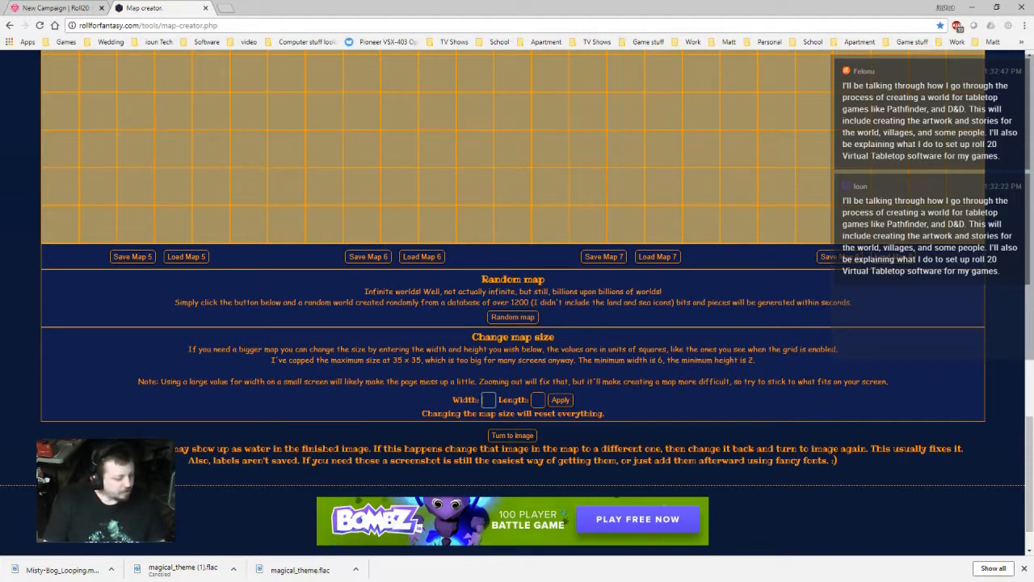
{"action": "type", "text": "20"}
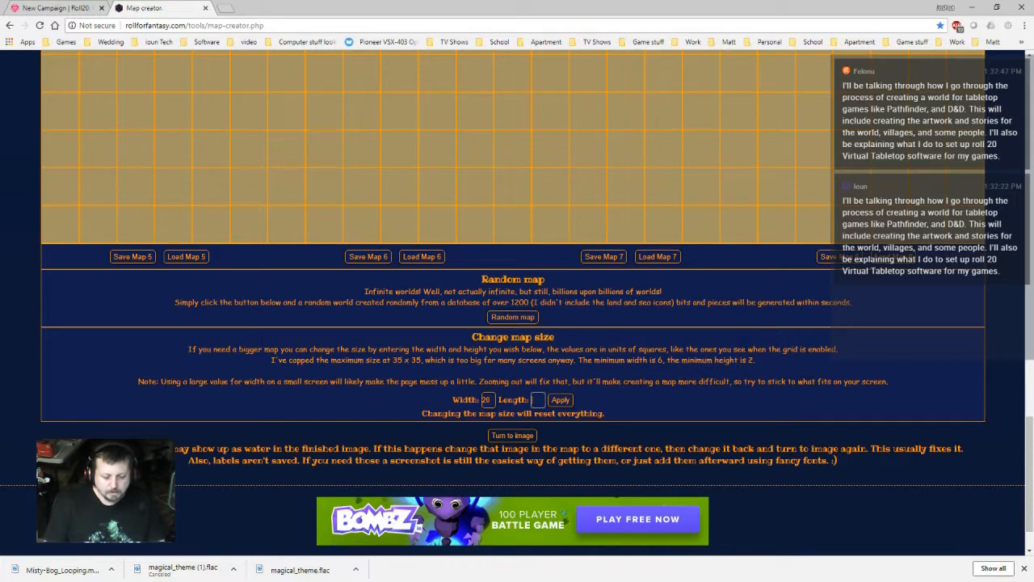
{"action": "type", "text": "20"}
{"action": "key", "text": "Tab"}
{"action": "key", "text": "Return"}
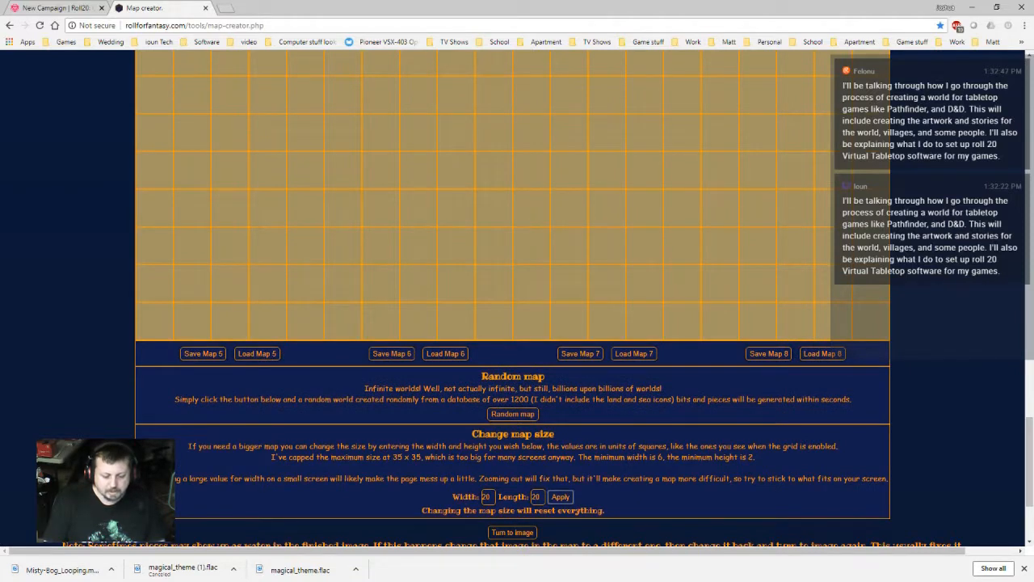
- Generate a random map on the 20 by 20 grid and check its landmasses
{"action": "left_click", "coordinate": [512, 413]}
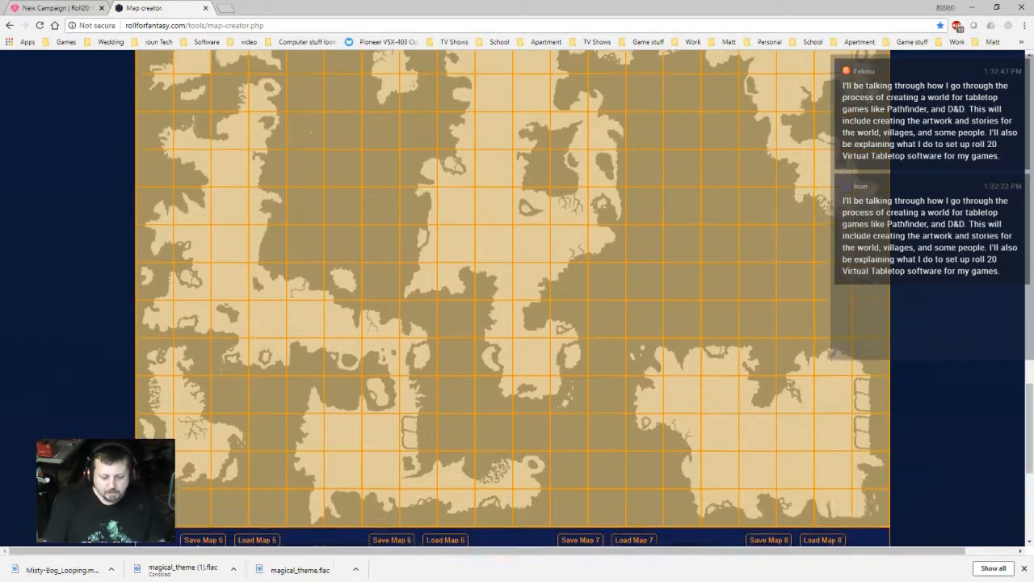
{"action": "scroll", "coordinate": [513, 297], "scroll_direction": "up", "scroll_amount": 4}
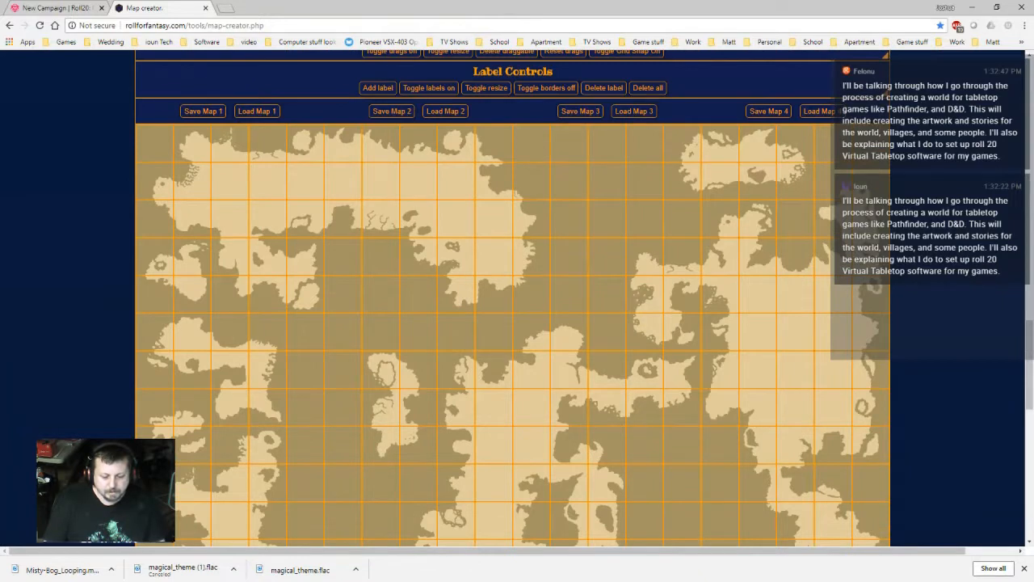
{"action": "scroll", "coordinate": [512, 298], "scroll_direction": "down", "scroll_amount": 3}
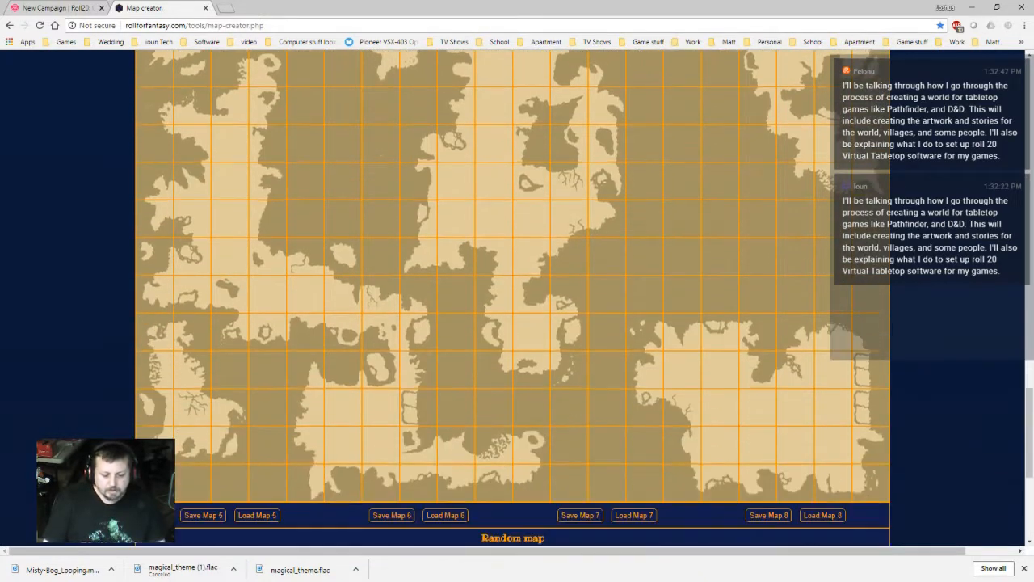
{"action": "scroll", "coordinate": [512, 297], "scroll_direction": "up", "scroll_amount": 5}
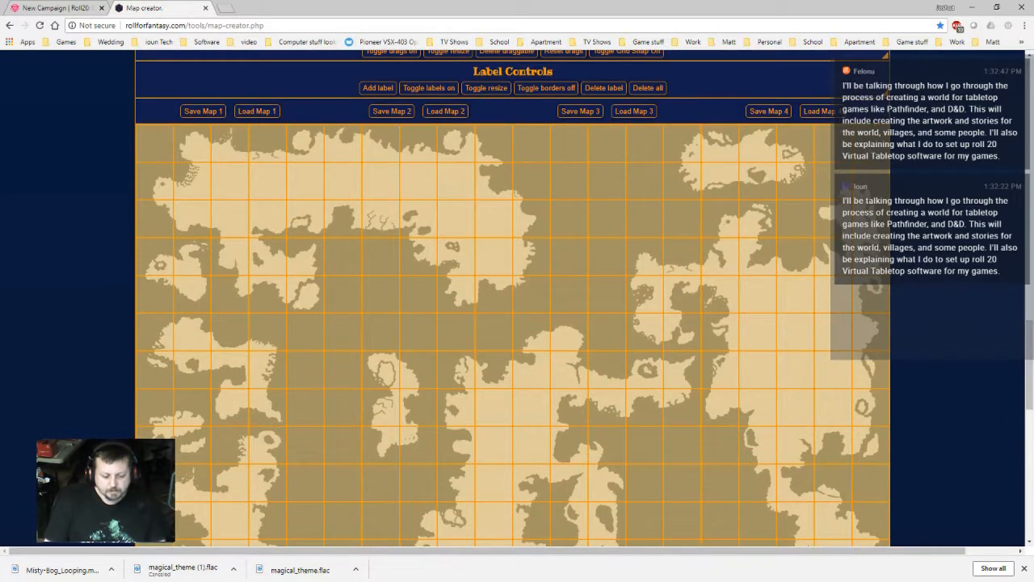
{"action": "scroll", "coordinate": [513, 297], "scroll_direction": "up", "scroll_amount": 1}
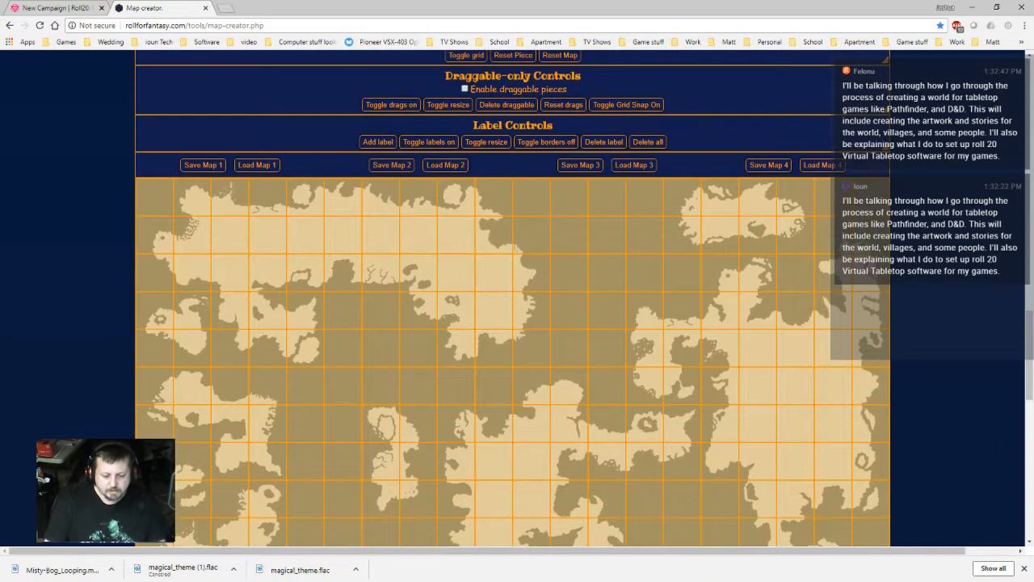
{"action": "scroll", "coordinate": [512, 297], "scroll_direction": "up", "scroll_amount": 1}
- Generate another random map to replace the current one
{"action": "scroll", "coordinate": [512, 297], "scroll_direction": "down", "scroll_amount": 9}
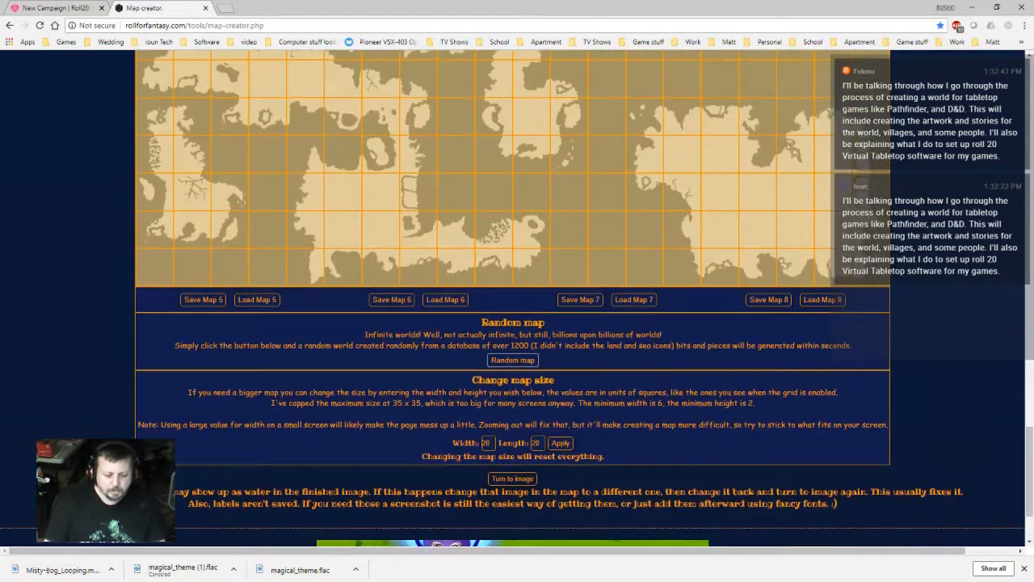
{"action": "left_click", "coordinate": [513, 359]}
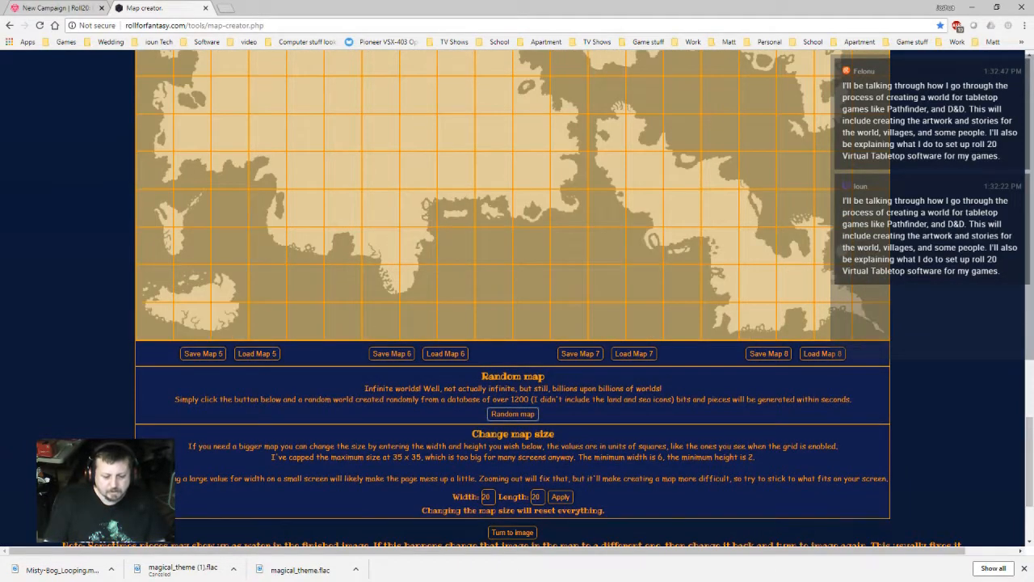
{"action": "scroll", "coordinate": [513, 297], "scroll_direction": "up", "scroll_amount": 7}
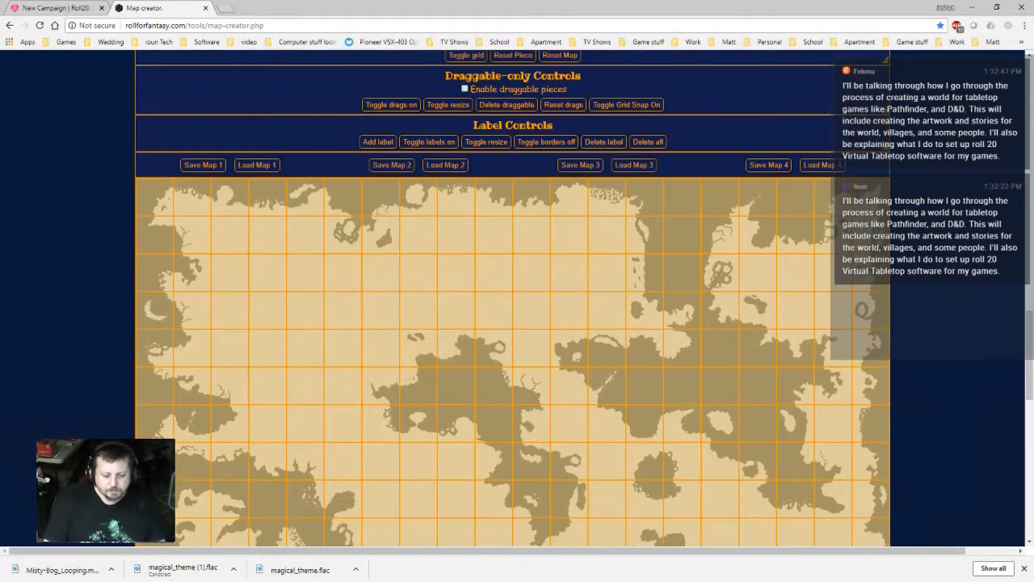
{"action": "scroll", "coordinate": [513, 297], "scroll_direction": "up", "scroll_amount": 2}
{"action": "scroll", "coordinate": [513, 297], "scroll_direction": "down", "scroll_amount": 2}
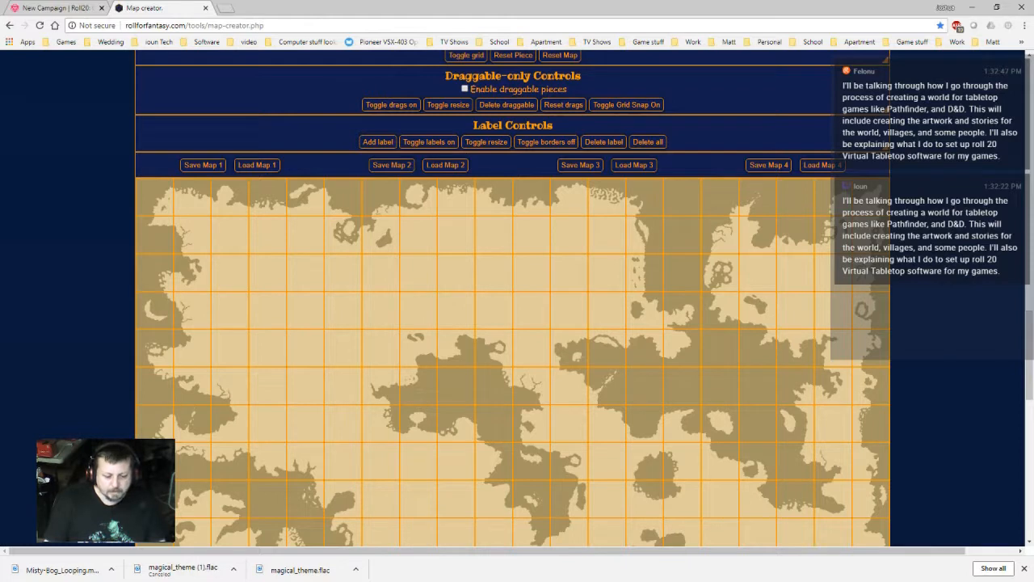
- Examine the new map's coastlines from top to bottom, along with the piece selection and editing controls above it
{"action": "scroll", "coordinate": [513, 297], "scroll_direction": "down", "scroll_amount": 5}
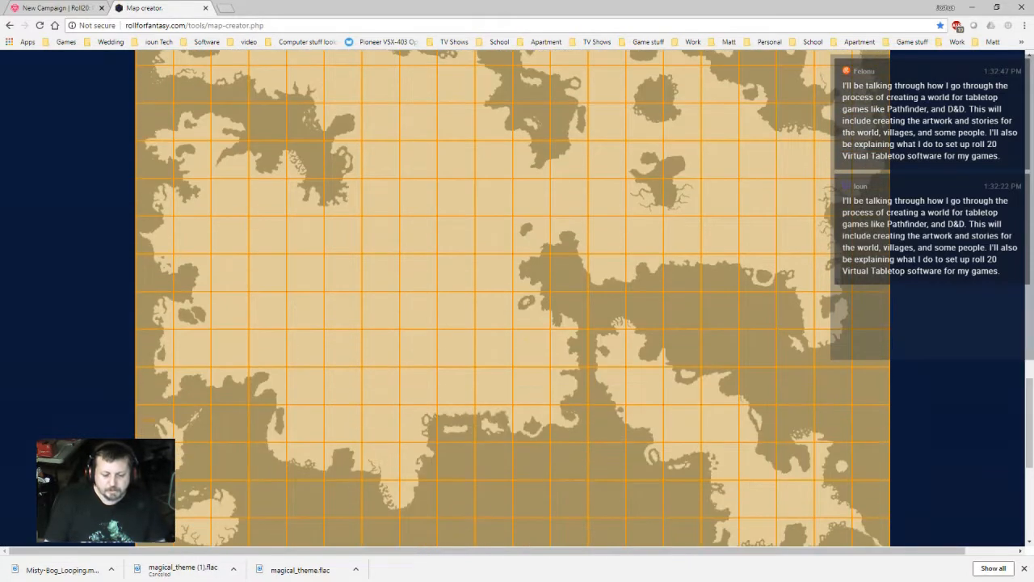
{"action": "scroll", "coordinate": [513, 298], "scroll_direction": "down", "scroll_amount": 3}
{"action": "scroll", "coordinate": [513, 297], "scroll_direction": "up", "scroll_amount": 7}
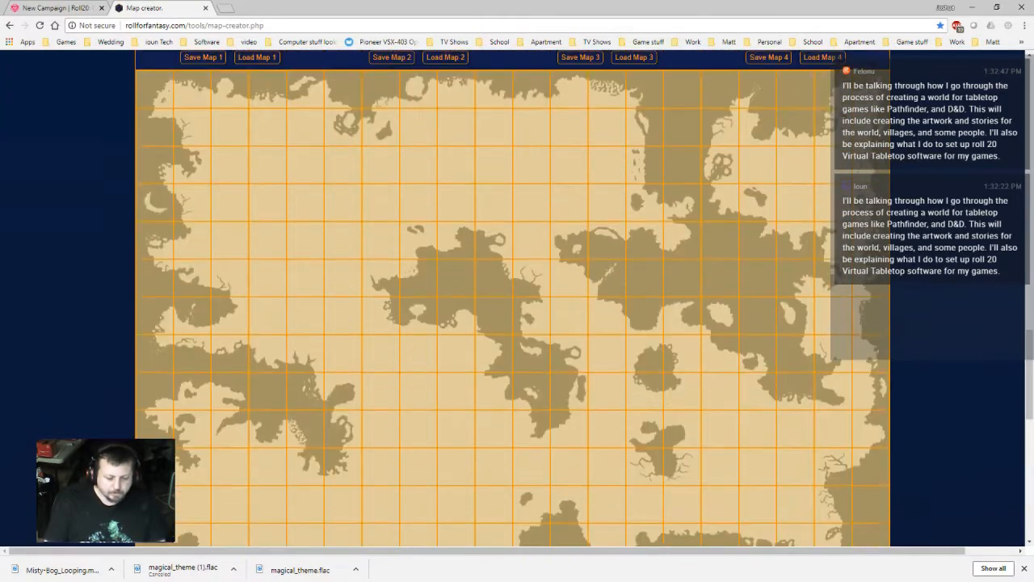
{"action": "scroll", "coordinate": [513, 297], "scroll_direction": "down", "scroll_amount": 1}
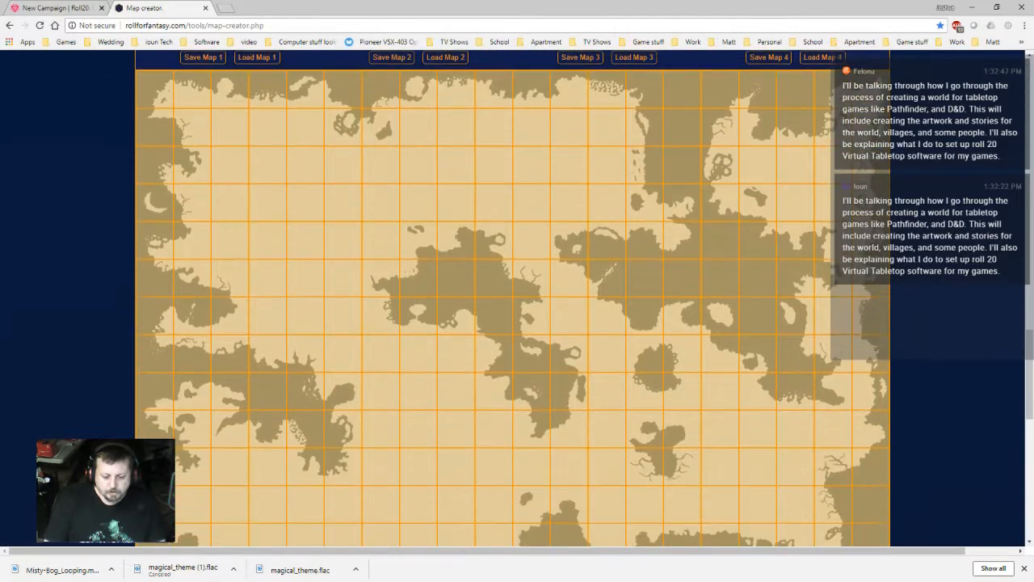
{"action": "scroll", "coordinate": [513, 297], "scroll_direction": "up", "scroll_amount": 1}
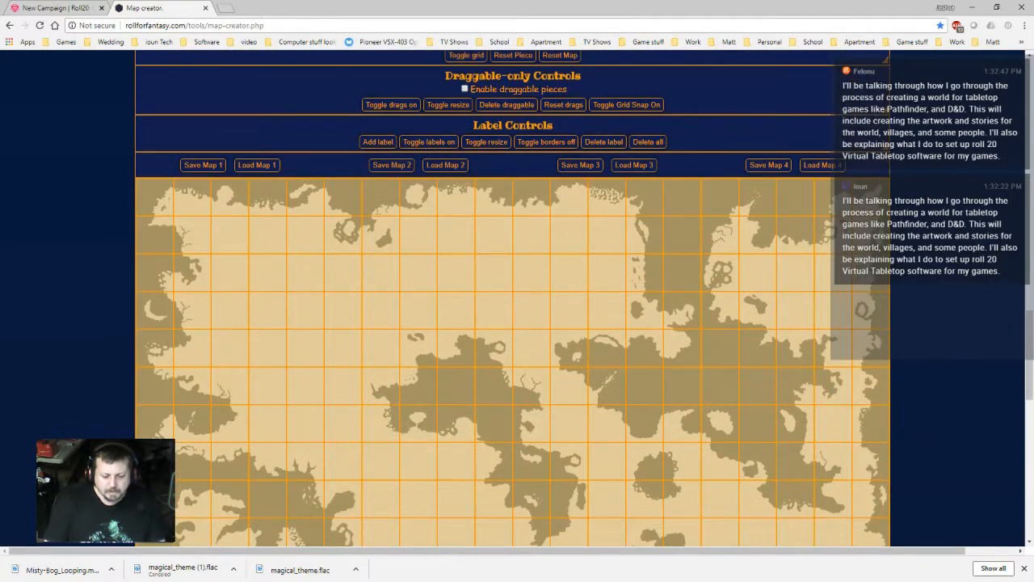
{"action": "scroll", "coordinate": [513, 297], "scroll_direction": "up", "scroll_amount": 1}
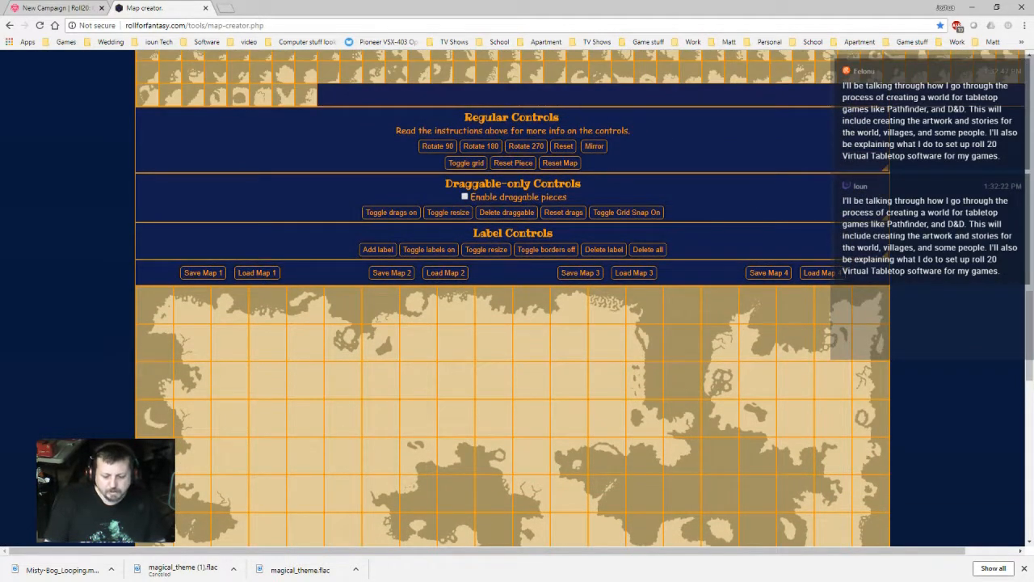
{"action": "scroll", "coordinate": [514, 298], "scroll_direction": "up", "scroll_amount": 1}
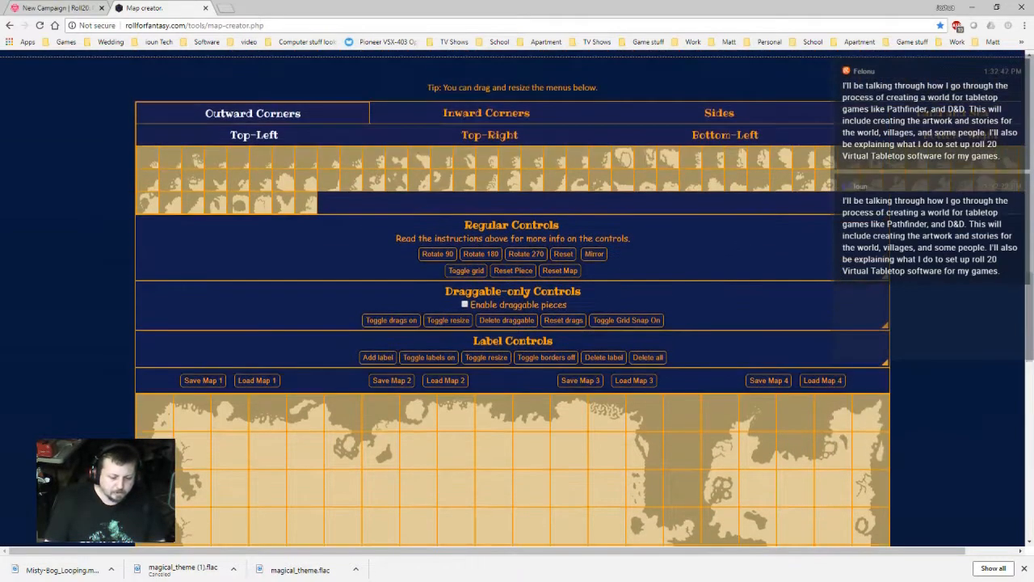
{"action": "scroll", "coordinate": [513, 298], "scroll_direction": "down", "scroll_amount": 2}
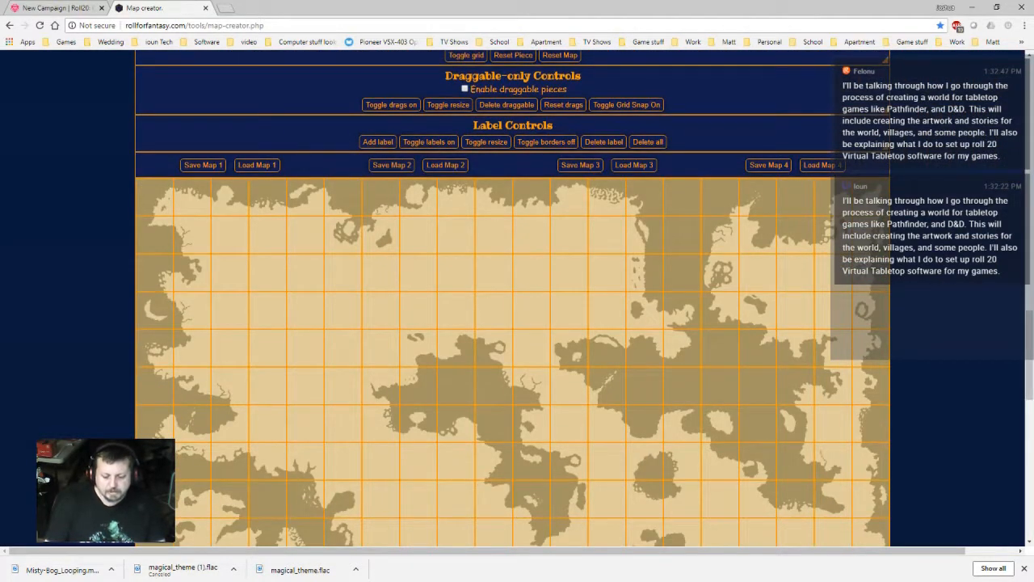
{"action": "scroll", "coordinate": [513, 297], "scroll_direction": "up", "scroll_amount": 2}
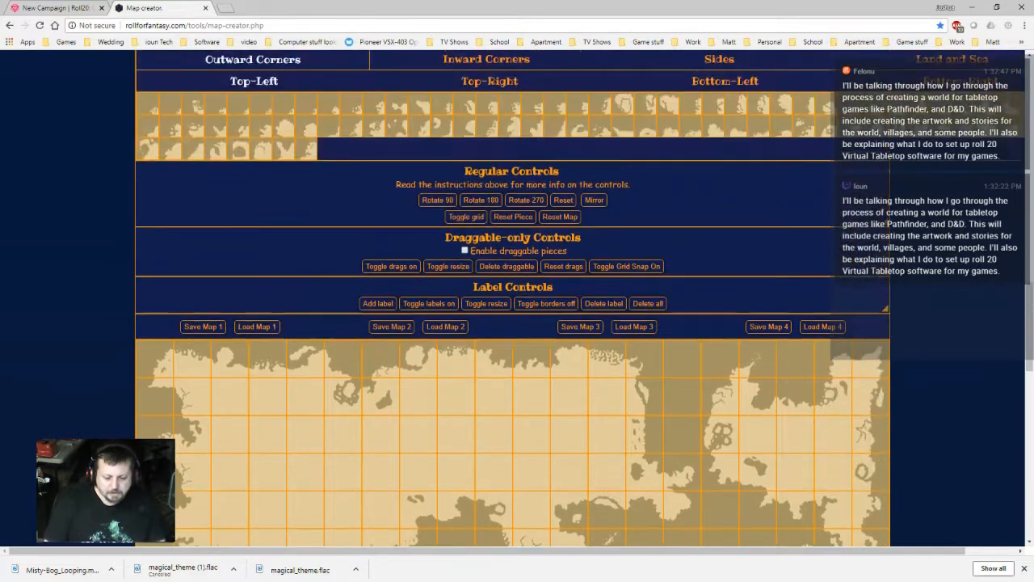
{"action": "scroll", "coordinate": [513, 297], "scroll_direction": "down", "scroll_amount": 1}
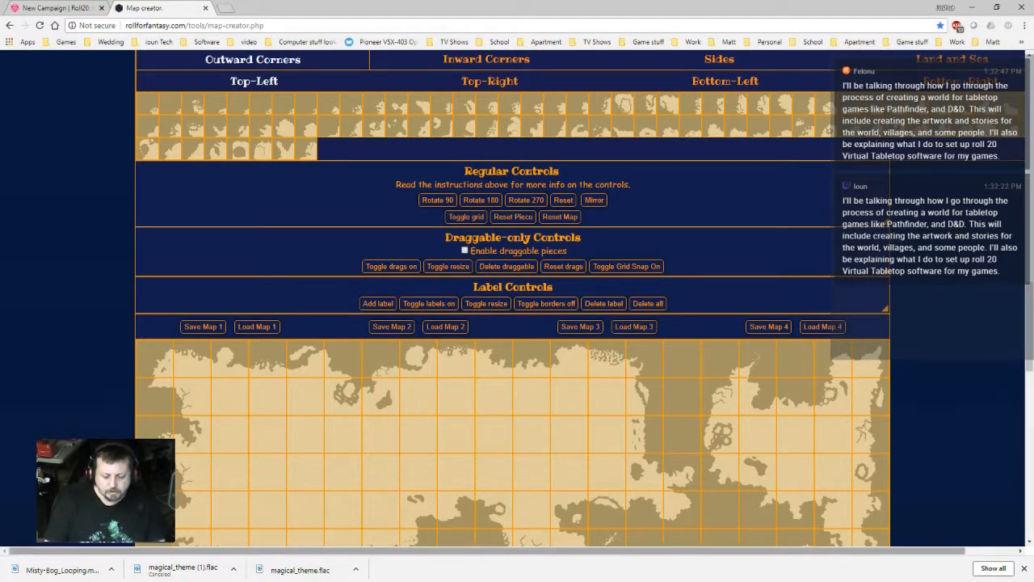
- Bring the full width of the piece selection into view and show the Sides pieces
{"action": "left_click_drag", "start_coordinate": [488, 550], "coordinate": [538, 550]}
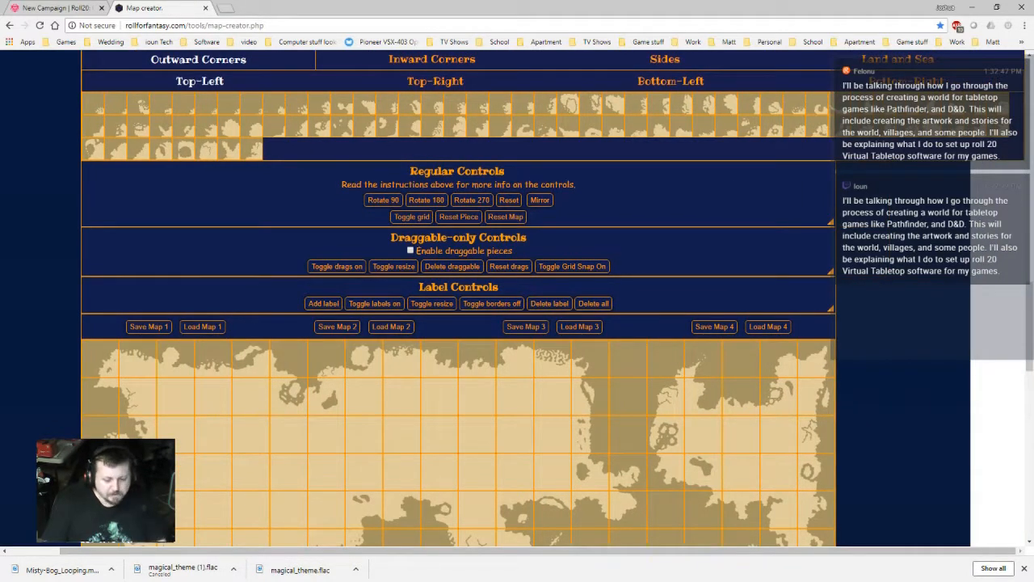
{"action": "scroll", "coordinate": [458, 299], "scroll_direction": "up", "scroll_amount": 1}
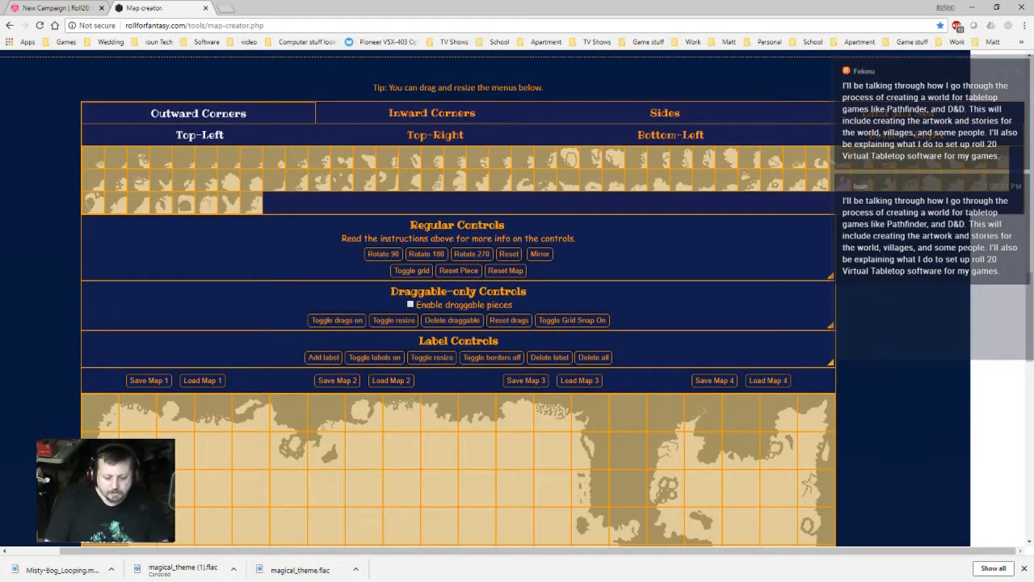
{"action": "left_click", "coordinate": [664, 113]}
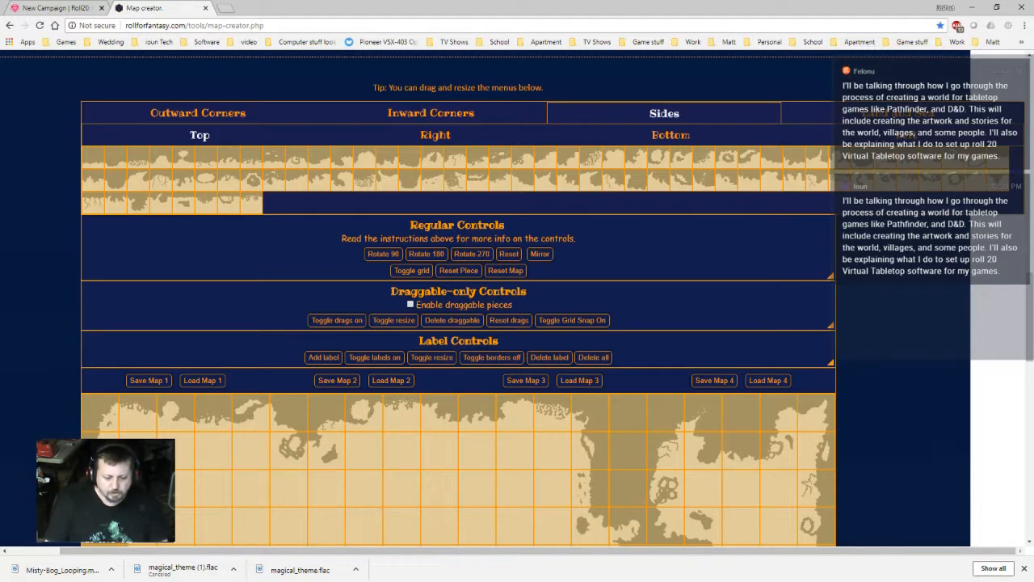
- Set the map tile in row 2, column 16 to a Top-Left inward corner piece
{"action": "left_click", "coordinate": [430, 114]}
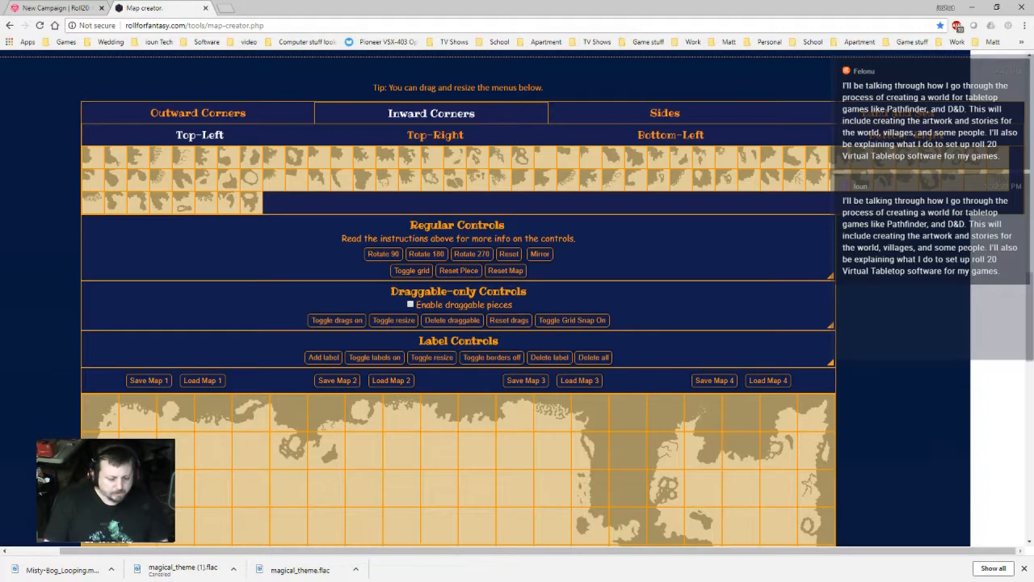
{"action": "left_click", "coordinate": [665, 450]}
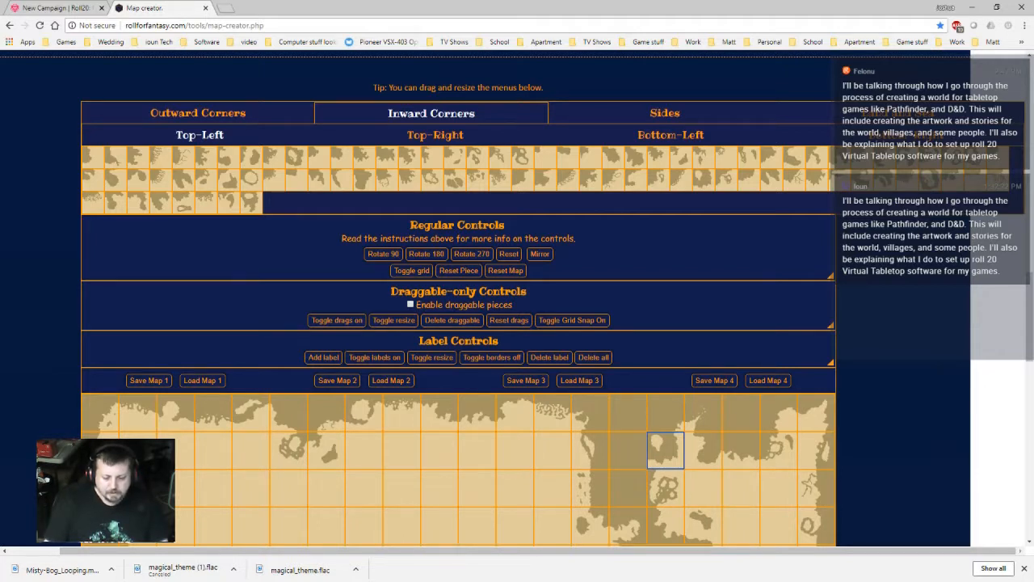
{"action": "left_click", "coordinate": [664, 113]}
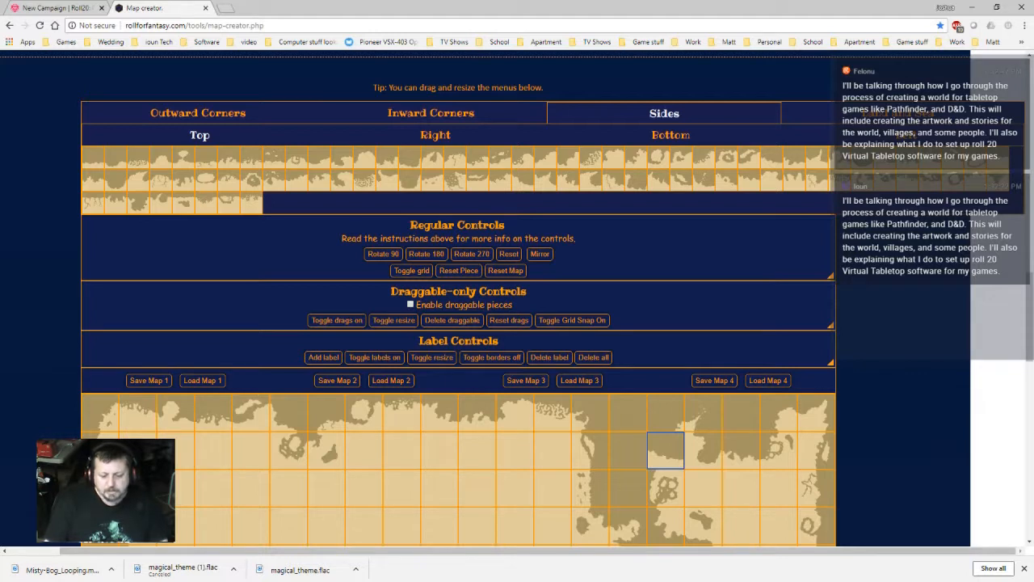
{"action": "left_click", "coordinate": [430, 113]}
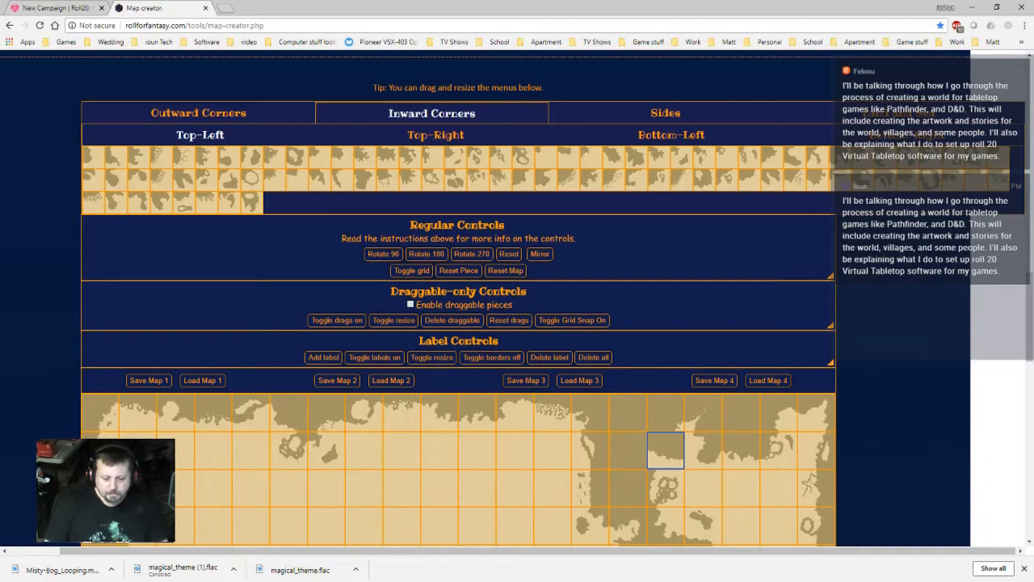
{"action": "left_click", "coordinate": [435, 135]}
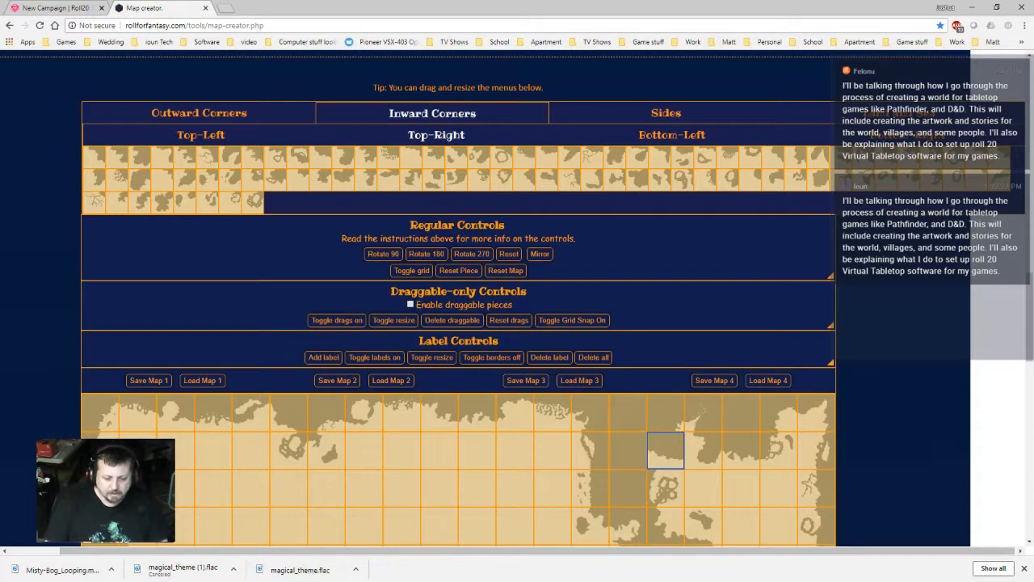
{"action": "left_click", "coordinate": [200, 135]}
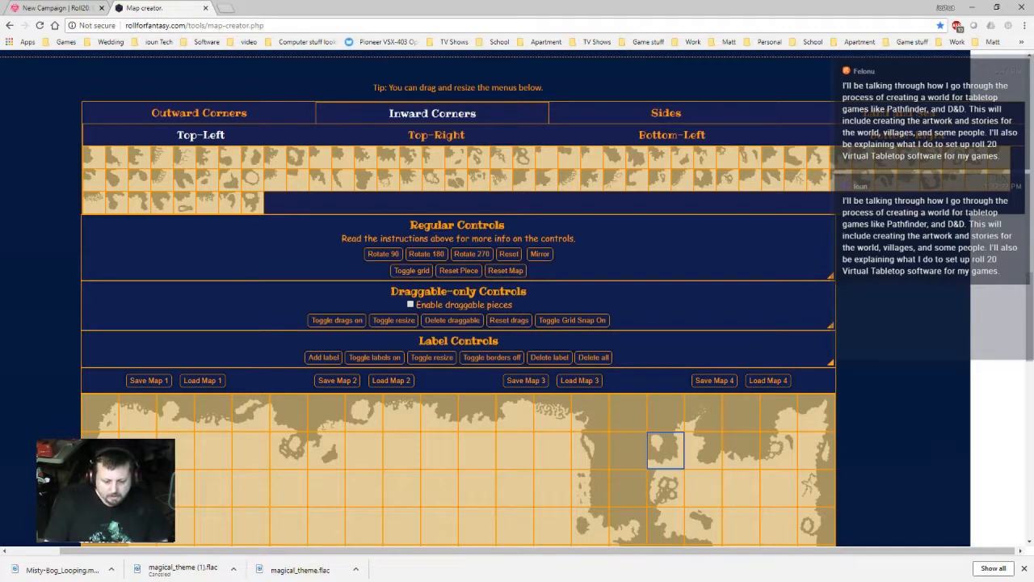
- Place a Top side piece on the neighbouring tile in row 2, column 15
{"action": "left_click", "coordinate": [665, 113]}
{"action": "left_click", "coordinate": [666, 450]}
{"action": "left_click", "coordinate": [628, 450]}
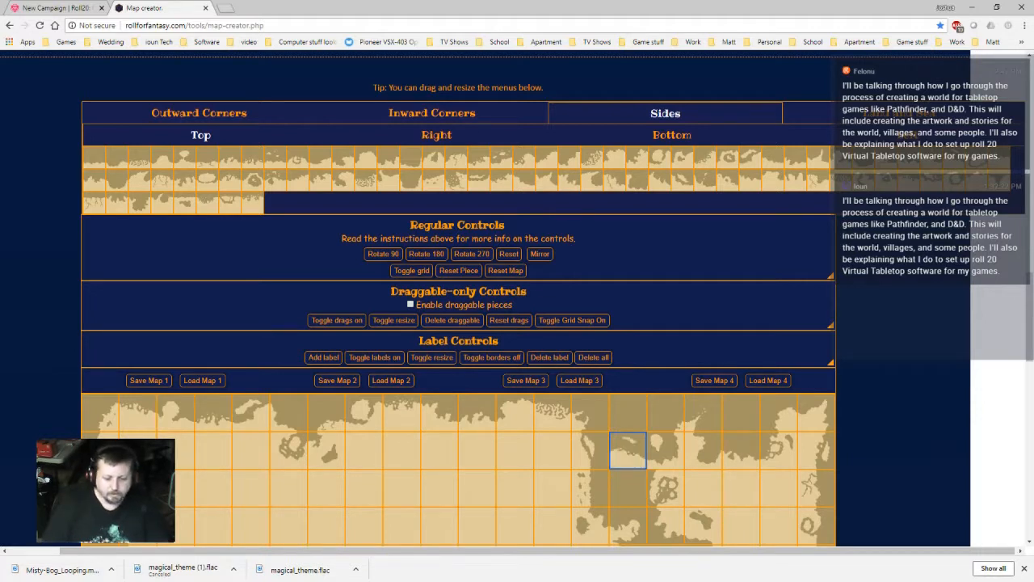
- Place a Top-Right inward corner piece on the tile in row 2, column 14
{"action": "left_click", "coordinate": [589, 450]}
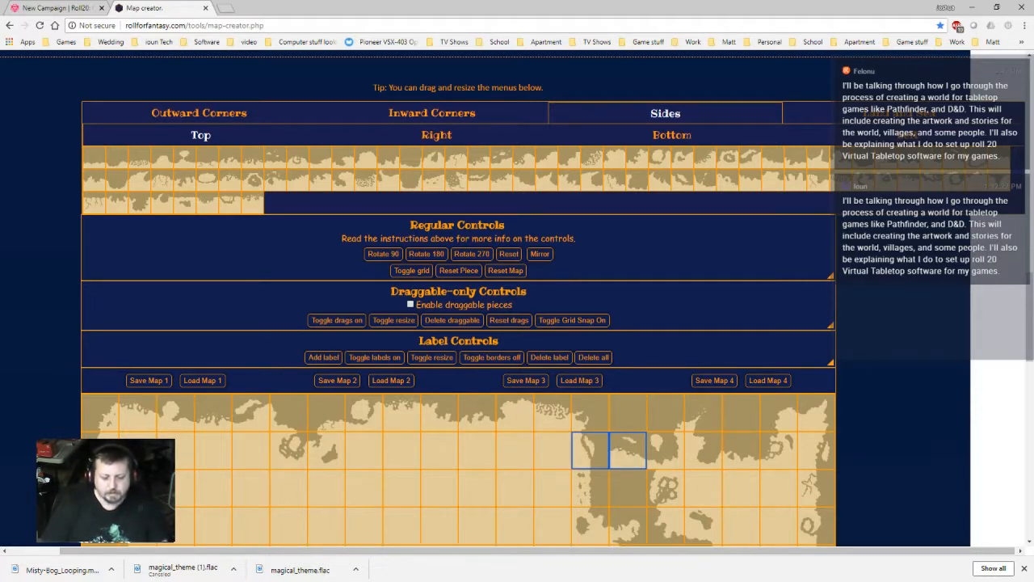
{"action": "left_click", "coordinate": [628, 450]}
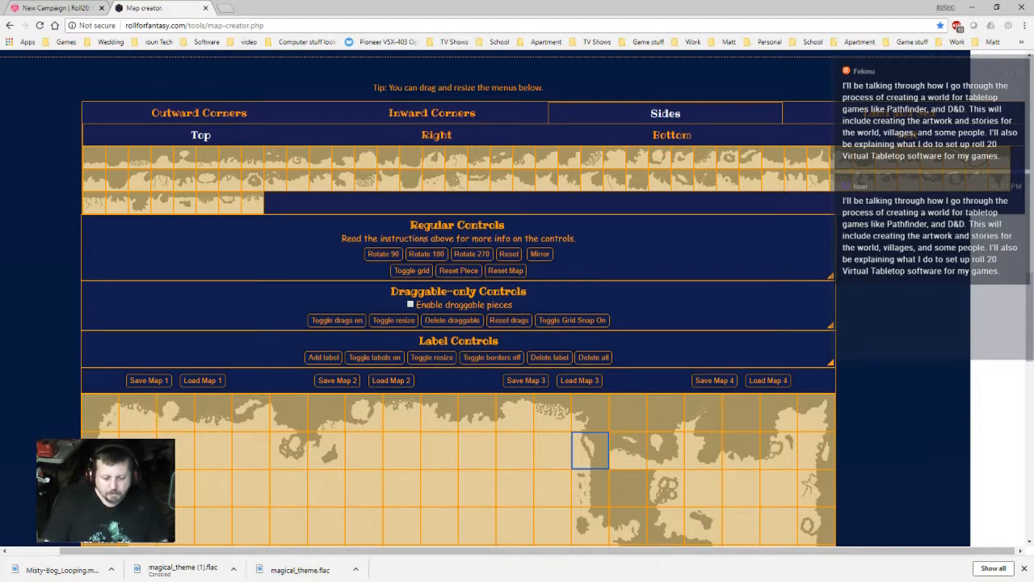
{"action": "left_click", "coordinate": [431, 113]}
{"action": "left_click", "coordinate": [436, 135]}
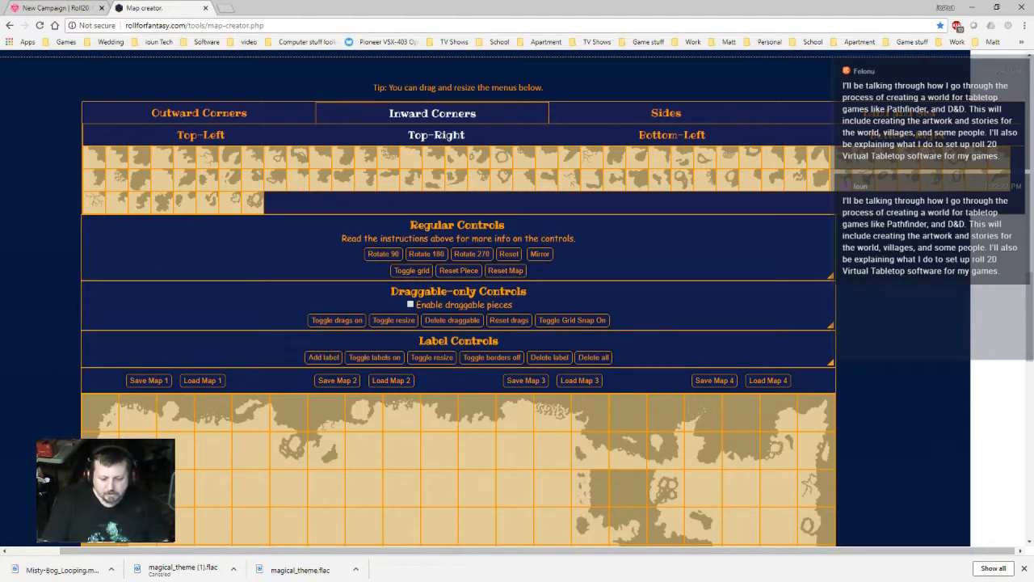
- Replace the three tiles in row 3, columns 14 to 16, with the blank Geography land piece
{"action": "scroll", "coordinate": [458, 324], "scroll_direction": "down", "scroll_amount": 1}
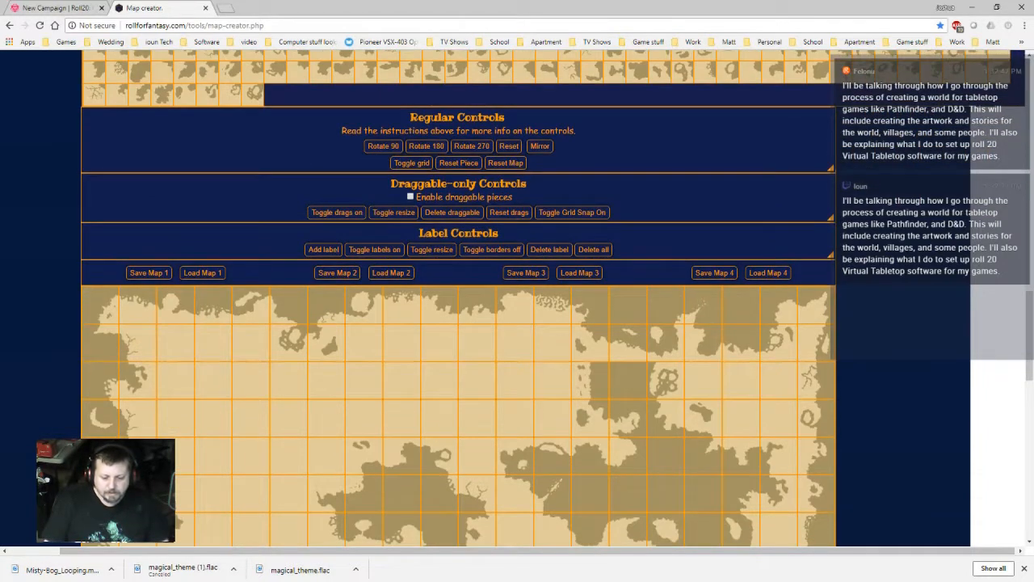
{"action": "left_click", "coordinate": [590, 380]}
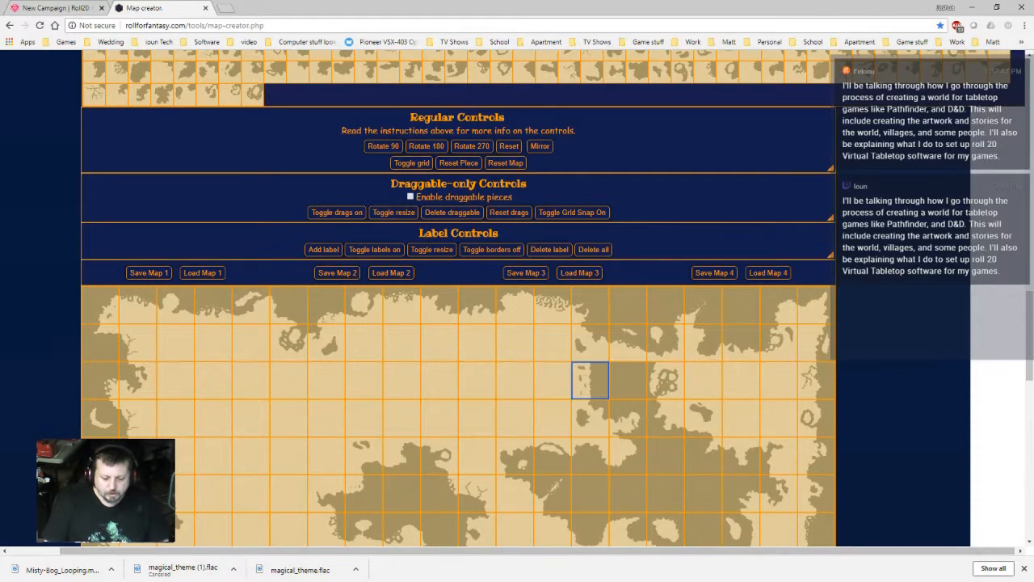
{"action": "left_click", "coordinate": [458, 163]}
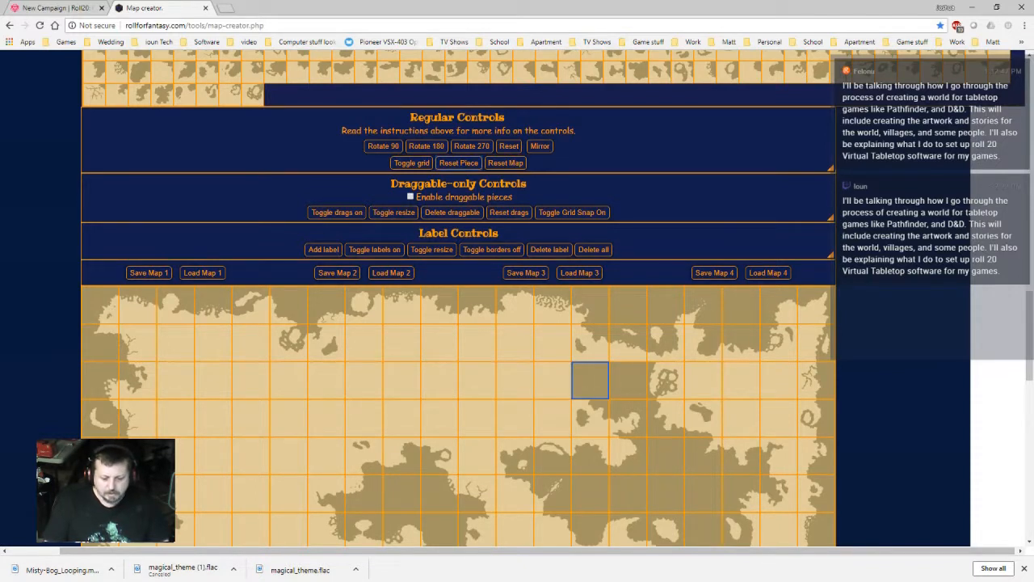
{"action": "scroll", "coordinate": [458, 298], "scroll_direction": "up", "scroll_amount": 2}
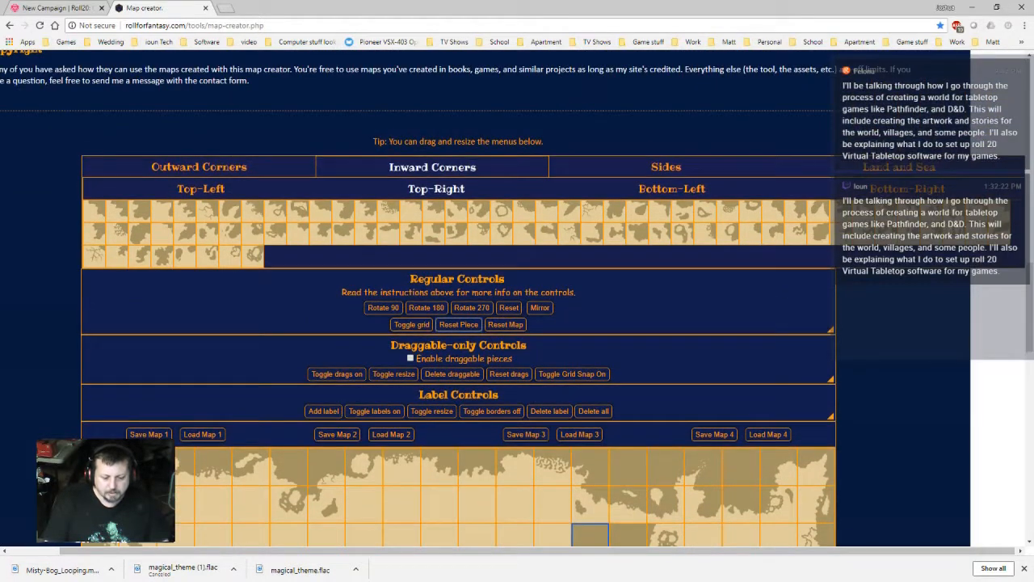
{"action": "left_click", "coordinate": [899, 166]}
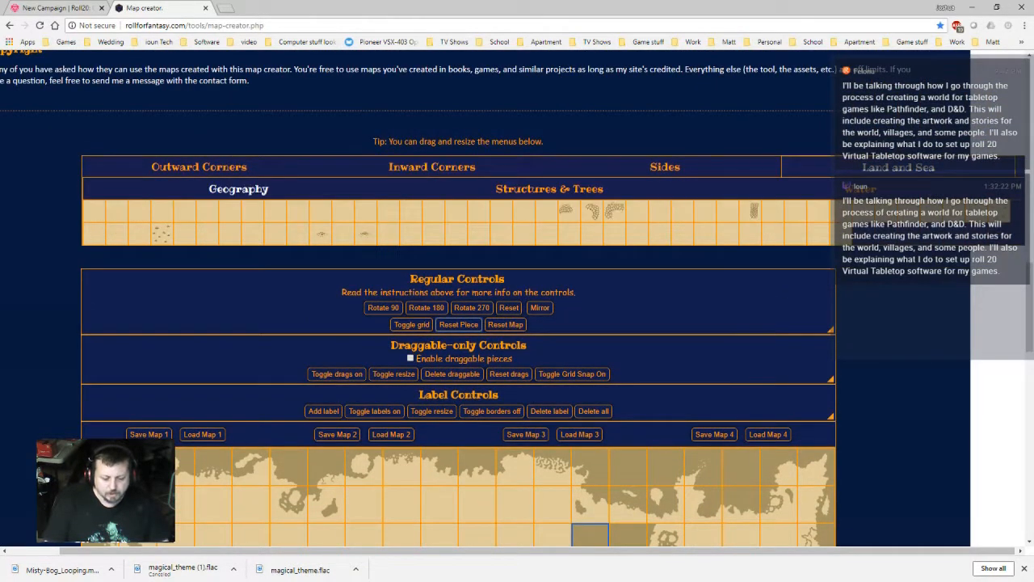
{"action": "scroll", "coordinate": [517, 298], "scroll_direction": "down", "scroll_amount": 2}
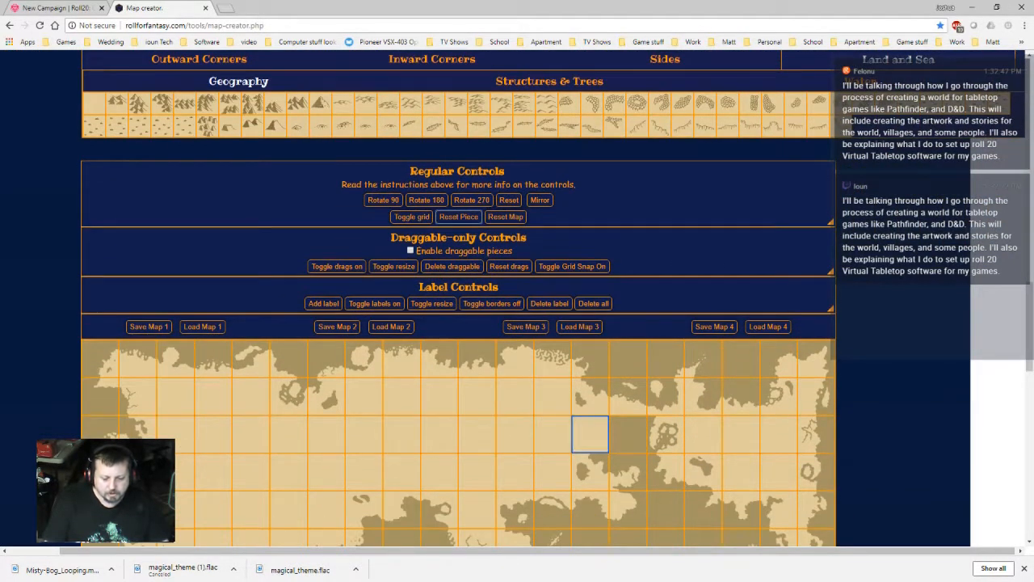
{"action": "left_click", "coordinate": [628, 434]}
{"action": "key", "text": "Delete"}
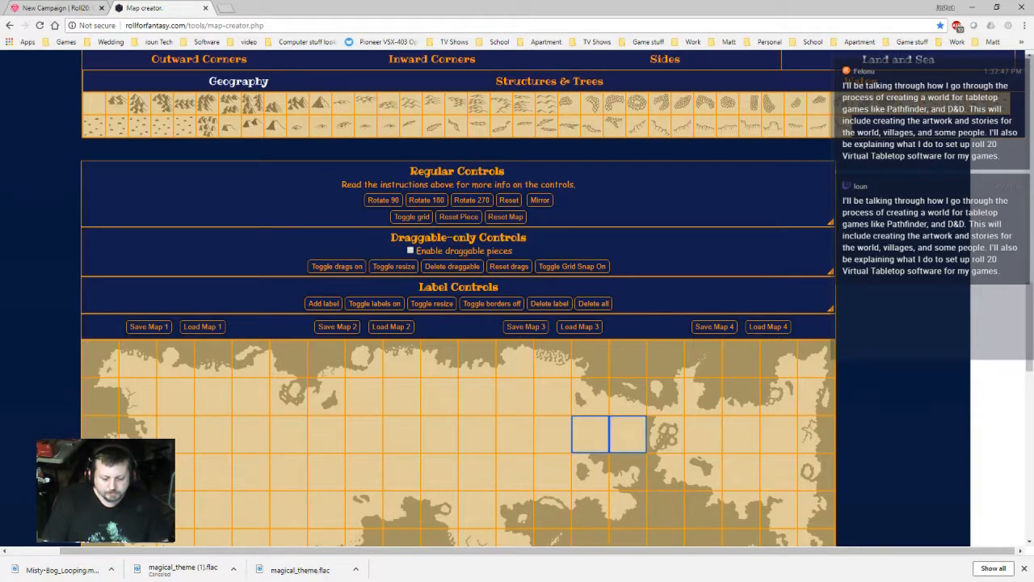
{"action": "left_click", "coordinate": [666, 434]}
{"action": "key", "text": "Delete"}
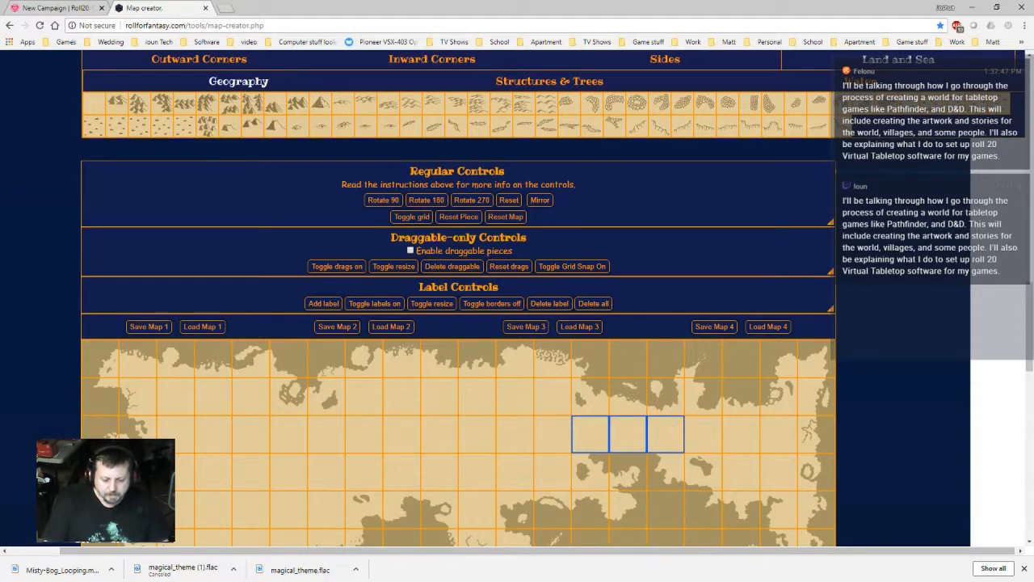
- Place a Bottom side piece with branching rivers on the tile in row 4, column 16, and deselect the three tiles in row 3
{"action": "scroll", "coordinate": [458, 323], "scroll_direction": "down", "scroll_amount": 1}
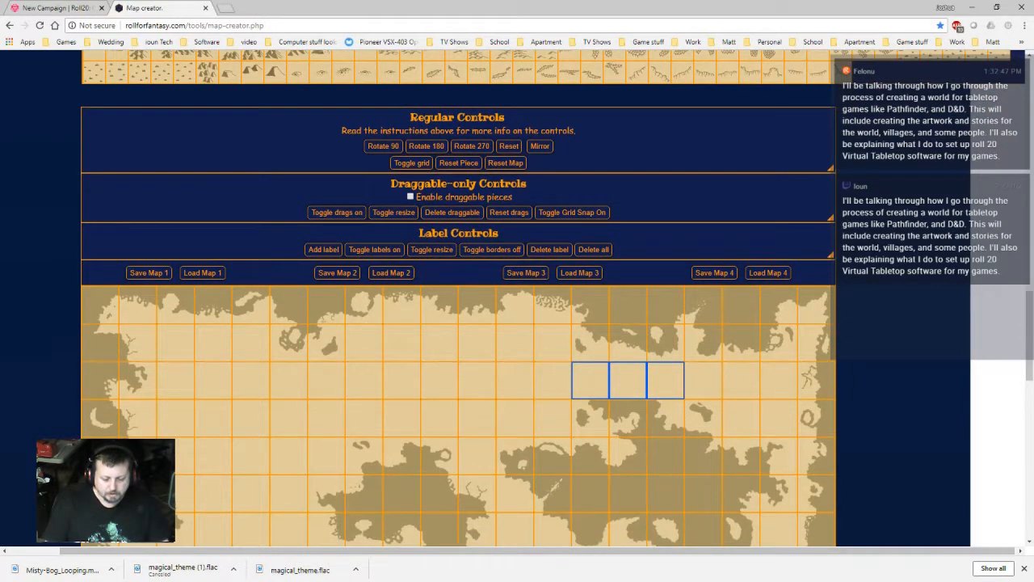
{"action": "left_click", "coordinate": [666, 418]}
{"action": "scroll", "coordinate": [458, 323], "scroll_direction": "up", "scroll_amount": 1}
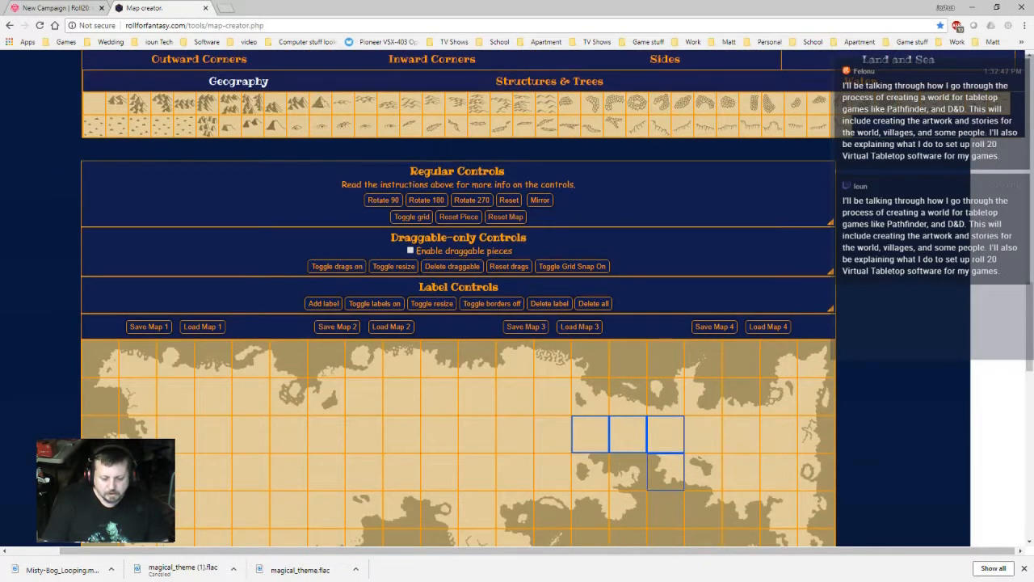
{"action": "left_click", "coordinate": [665, 59]}
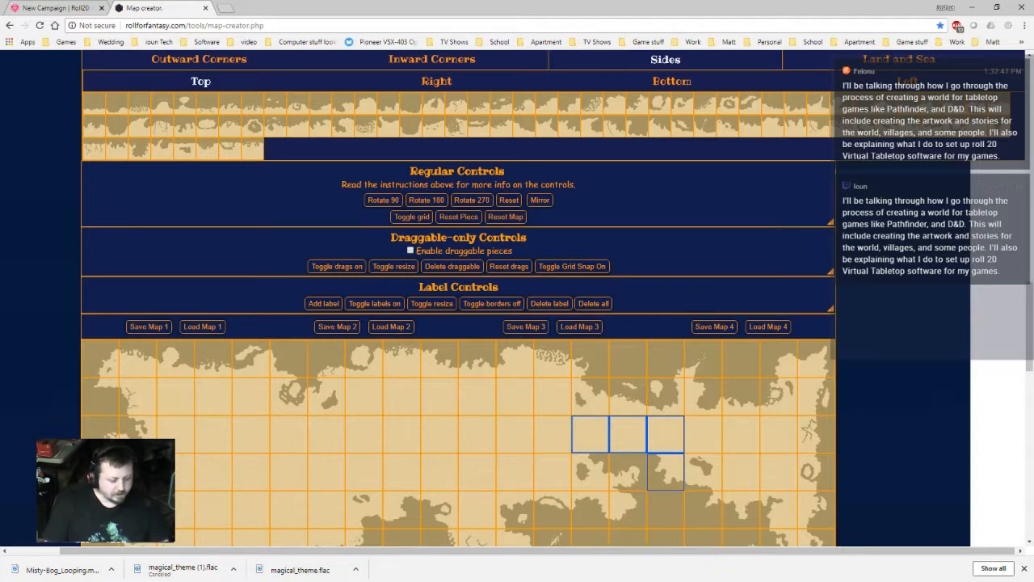
{"action": "left_click", "coordinate": [672, 81]}
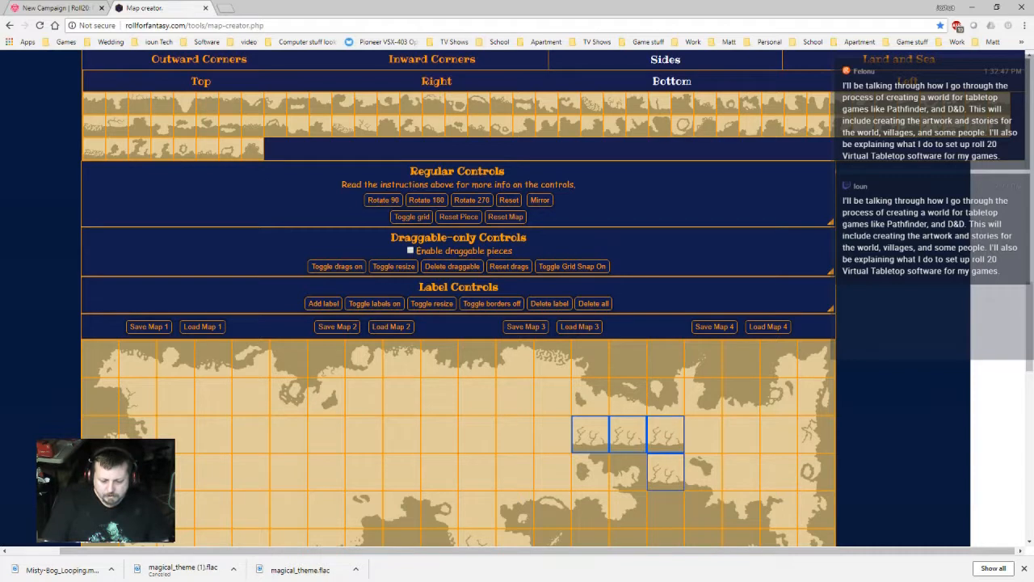
{"action": "left_click", "coordinate": [665, 434]}
{"action": "left_click", "coordinate": [628, 434]}
{"action": "left_click", "coordinate": [590, 434]}
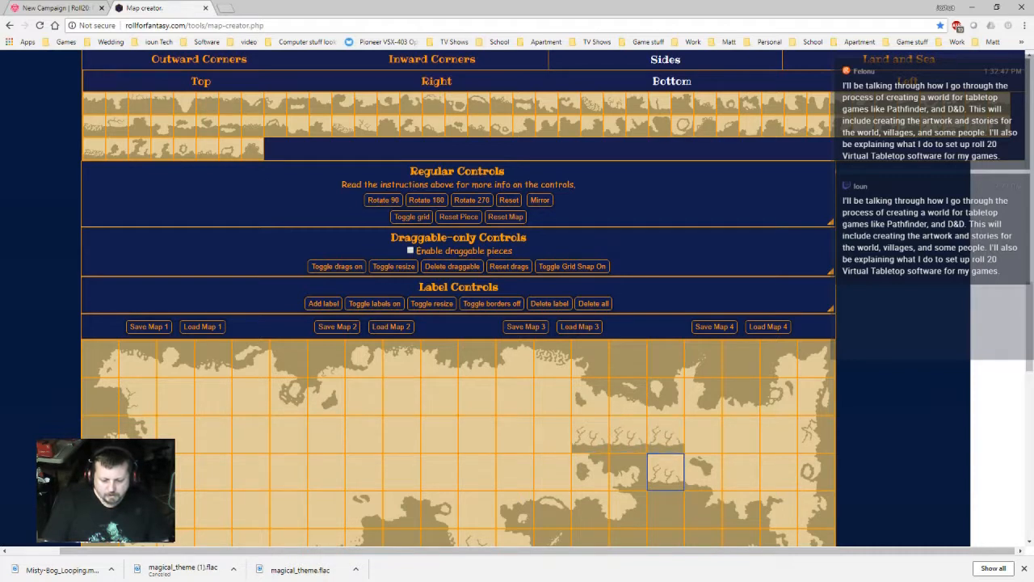
- Place a Bottom-Right inward corner piece on the tile in row 4, column 15
{"action": "left_click", "coordinate": [628, 471]}
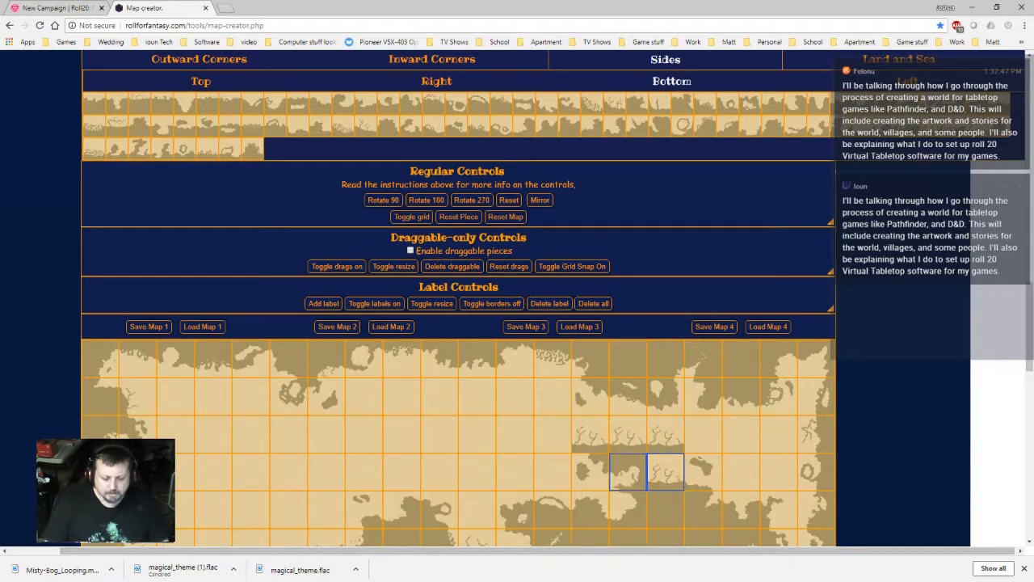
{"action": "left_click", "coordinate": [665, 471]}
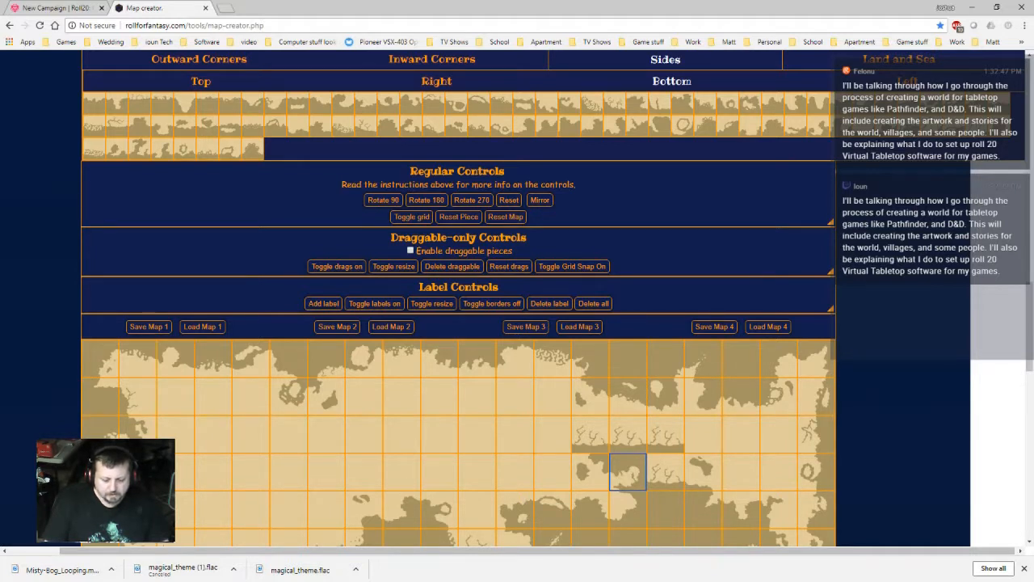
{"action": "left_click", "coordinate": [199, 59]}
{"action": "left_click", "coordinate": [432, 59]}
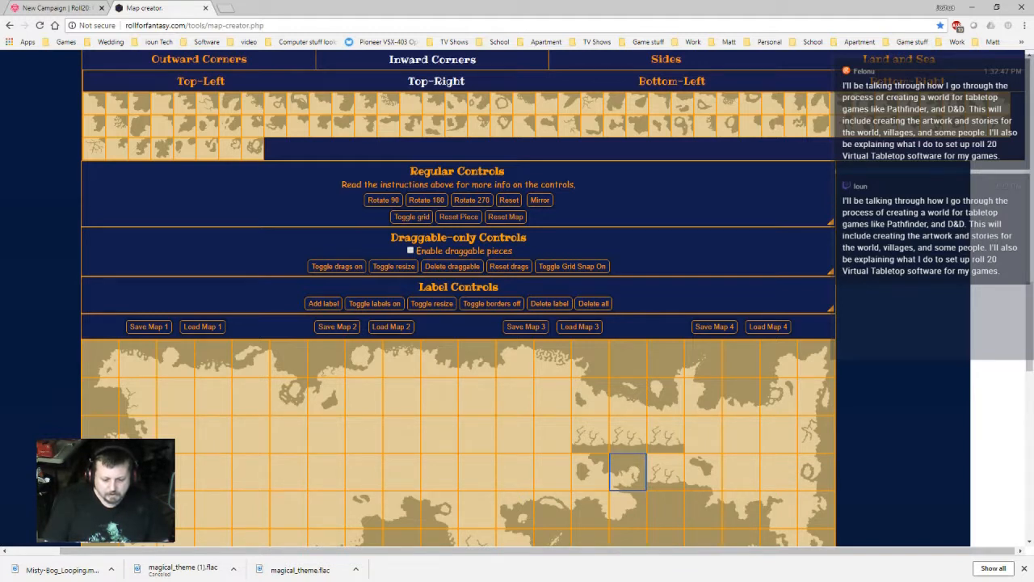
{"action": "left_click", "coordinate": [672, 81]}
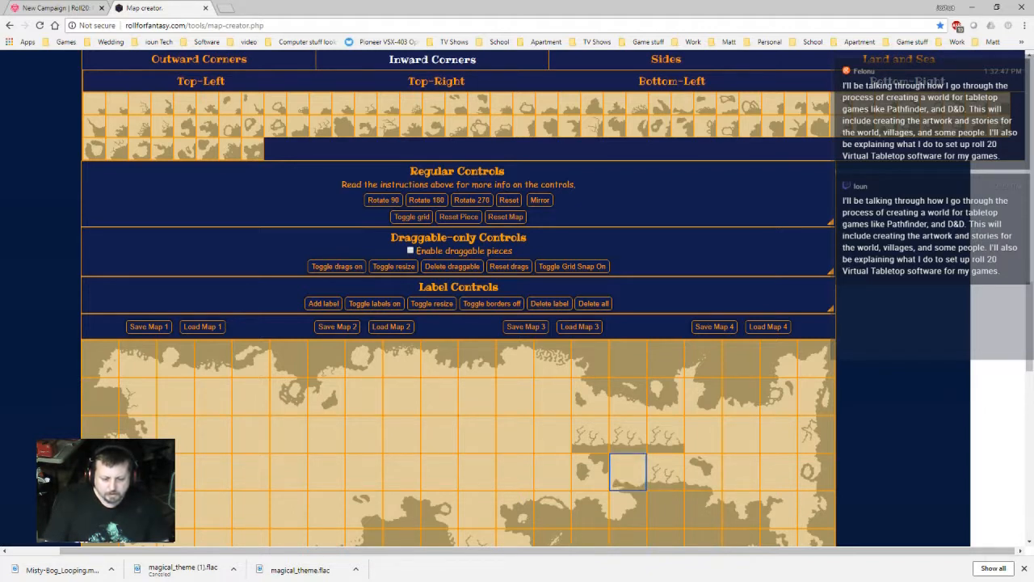
- Turn the river coast tiles in row 3, columns 14 to 16, back into blank land
{"action": "left_click", "coordinate": [665, 434]}
{"action": "left_click", "coordinate": [627, 472]}
{"action": "left_click", "coordinate": [628, 434]}
{"action": "left_click", "coordinate": [590, 433]}
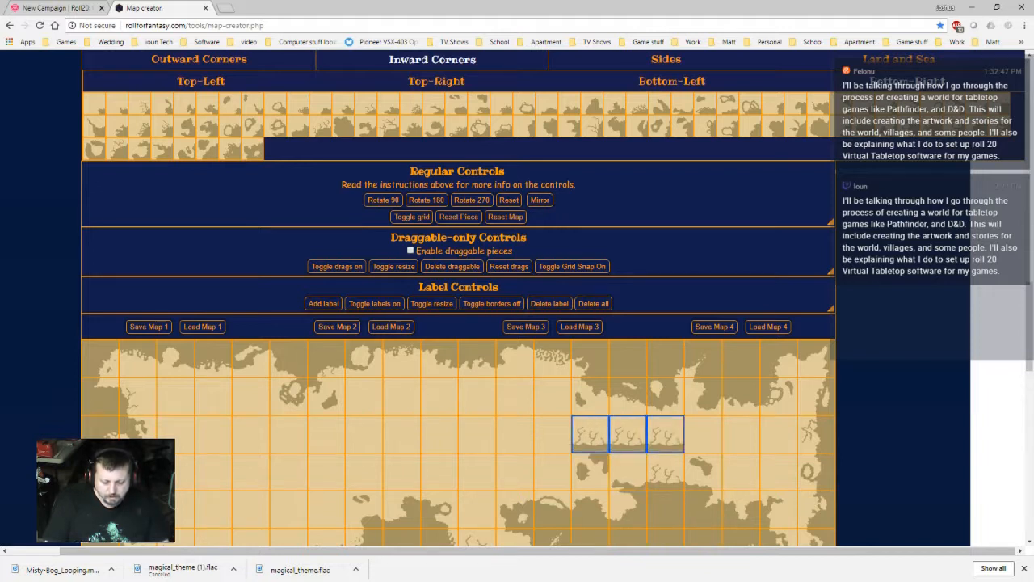
{"action": "scroll", "coordinate": [517, 299], "scroll_direction": "up", "scroll_amount": 2}
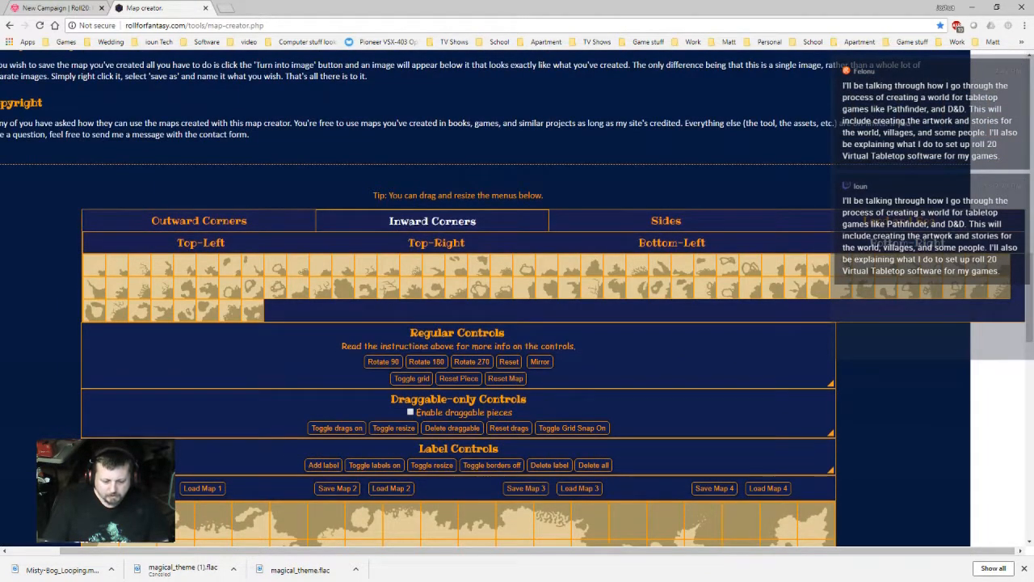
{"action": "left_click", "coordinate": [898, 220]}
{"action": "scroll", "coordinate": [517, 299], "scroll_direction": "down", "scroll_amount": 2}
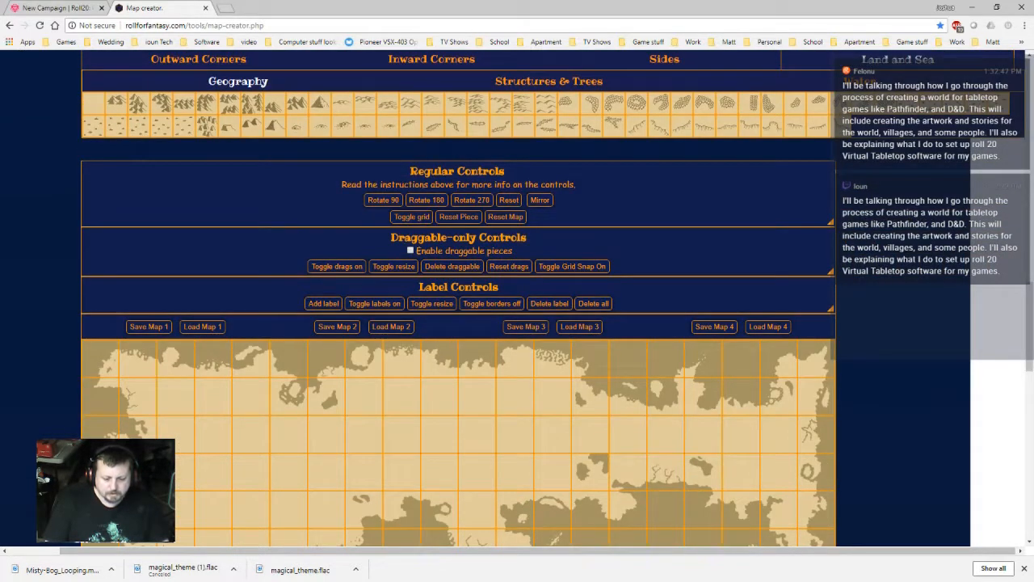
- Replace the leftover coastline tile in row 4, column 14, with blank land and check the rest of the map
{"action": "scroll", "coordinate": [458, 323], "scroll_direction": "down", "scroll_amount": 2}
{"action": "scroll", "coordinate": [457, 323], "scroll_direction": "up", "scroll_amount": 4}
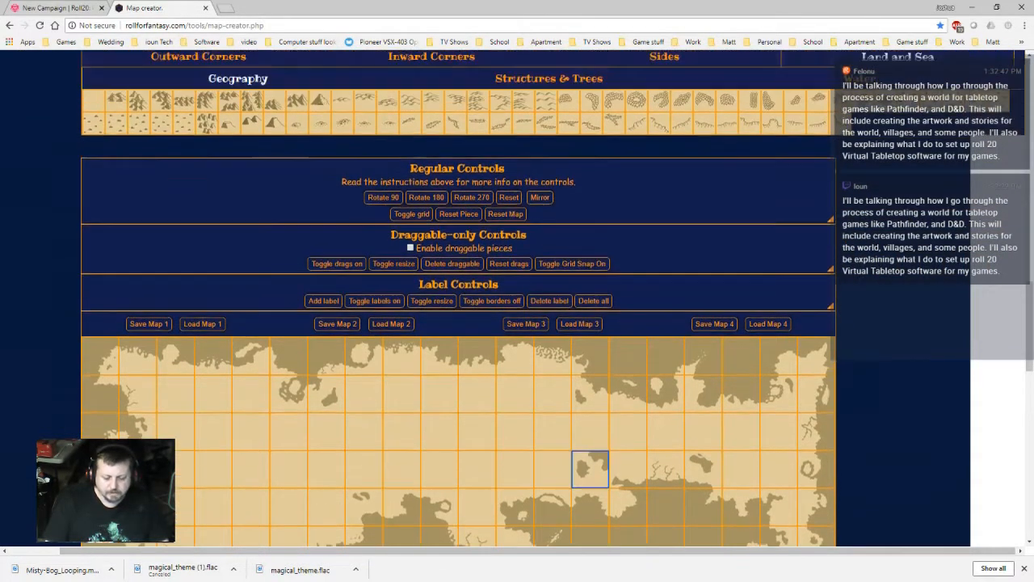
{"action": "scroll", "coordinate": [590, 417], "scroll_direction": "down", "scroll_amount": 3}
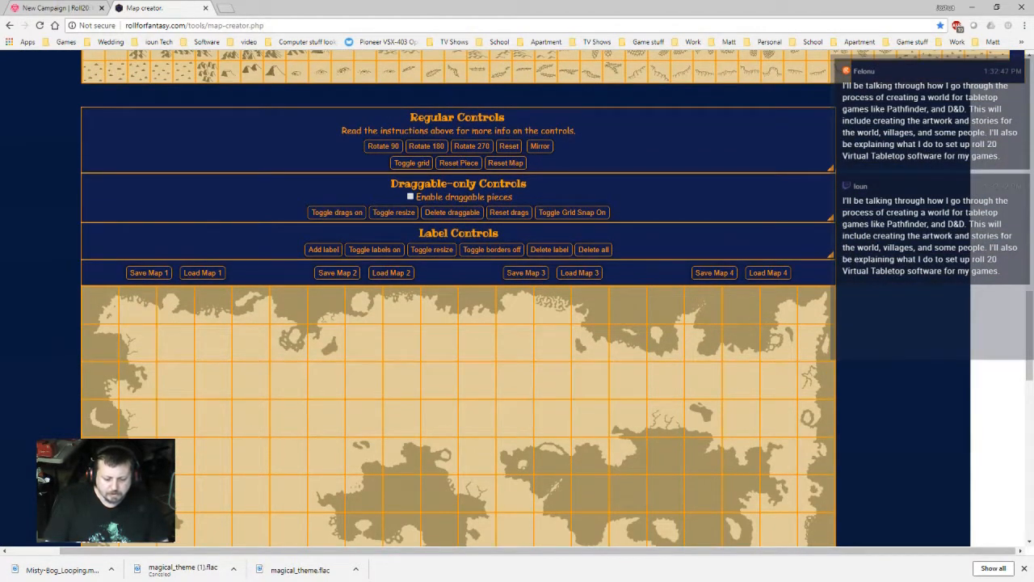
{"action": "scroll", "coordinate": [516, 418], "scroll_direction": "down", "scroll_amount": 2}
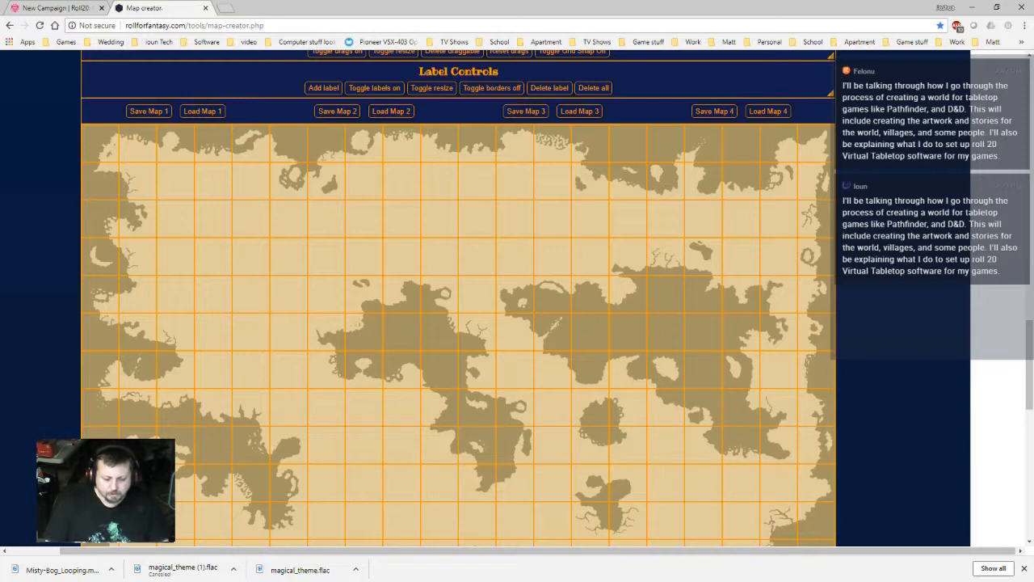
{"action": "scroll", "coordinate": [458, 297], "scroll_direction": "down", "scroll_amount": 4}
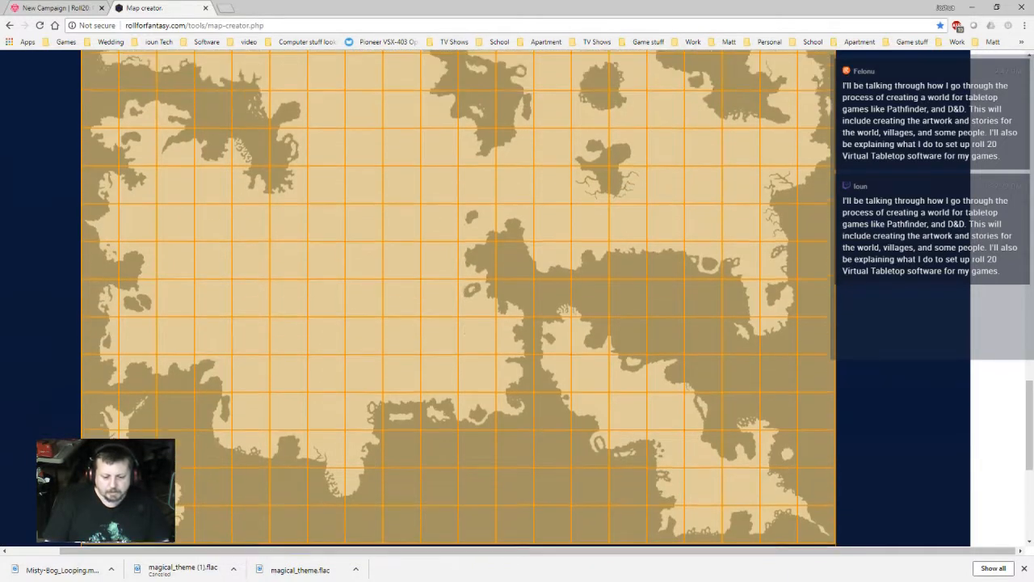
{"action": "scroll", "coordinate": [458, 298], "scroll_direction": "up", "scroll_amount": 3}
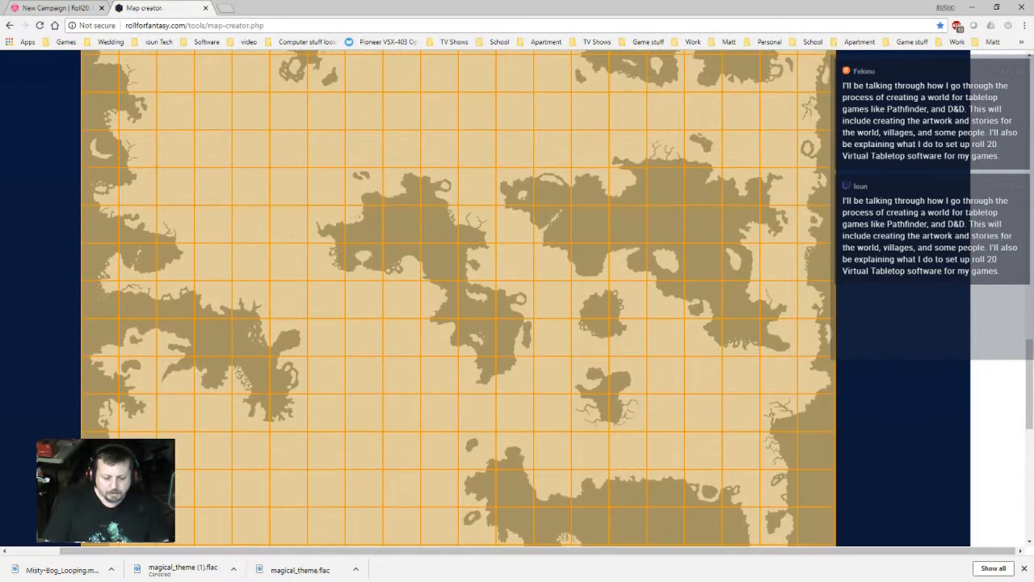
- Examine the whole edited map from its northern to its southern coastlines
{"action": "scroll", "coordinate": [458, 297], "scroll_direction": "up", "scroll_amount": 1}
{"action": "scroll", "coordinate": [458, 297], "scroll_direction": "down", "scroll_amount": 2}
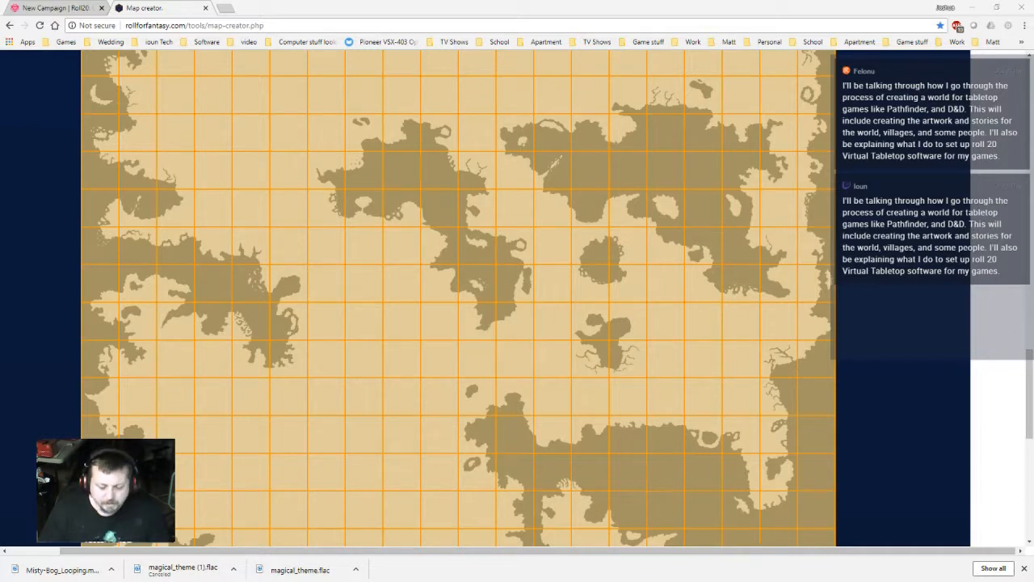
{"action": "scroll", "coordinate": [458, 298], "scroll_direction": "down", "scroll_amount": 2}
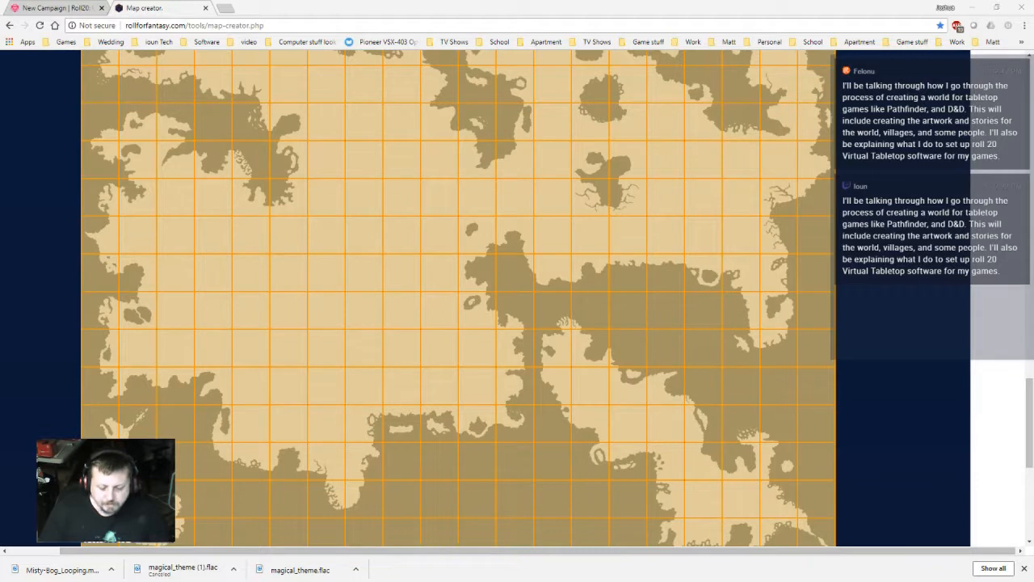
{"action": "scroll", "coordinate": [458, 298], "scroll_direction": "up", "scroll_amount": 2}
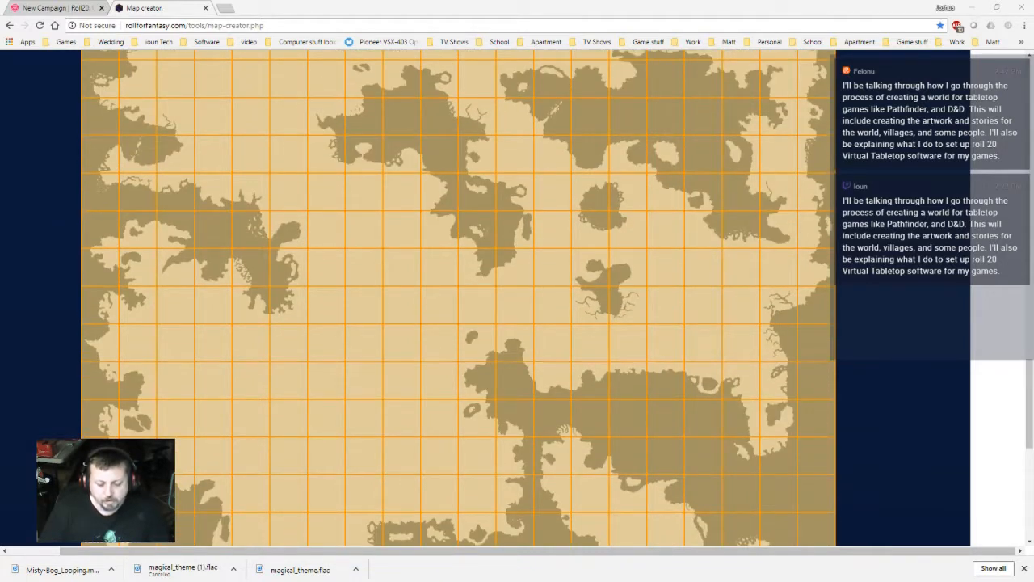
{"action": "scroll", "coordinate": [458, 298], "scroll_direction": "up", "scroll_amount": 3}
{"action": "scroll", "coordinate": [458, 298], "scroll_direction": "down", "scroll_amount": 2}
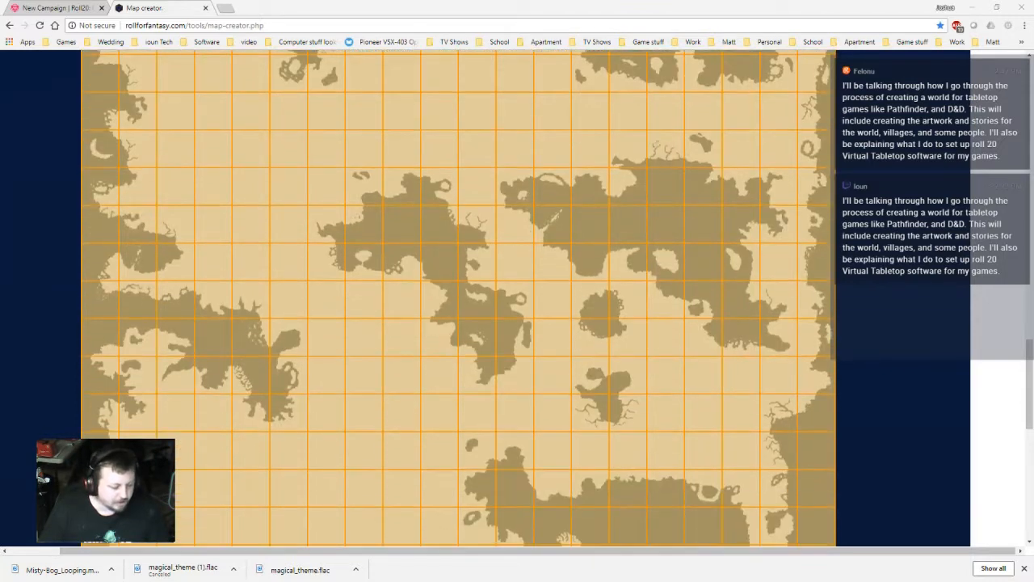
{"action": "scroll", "coordinate": [458, 298], "scroll_direction": "down", "scroll_amount": 3}
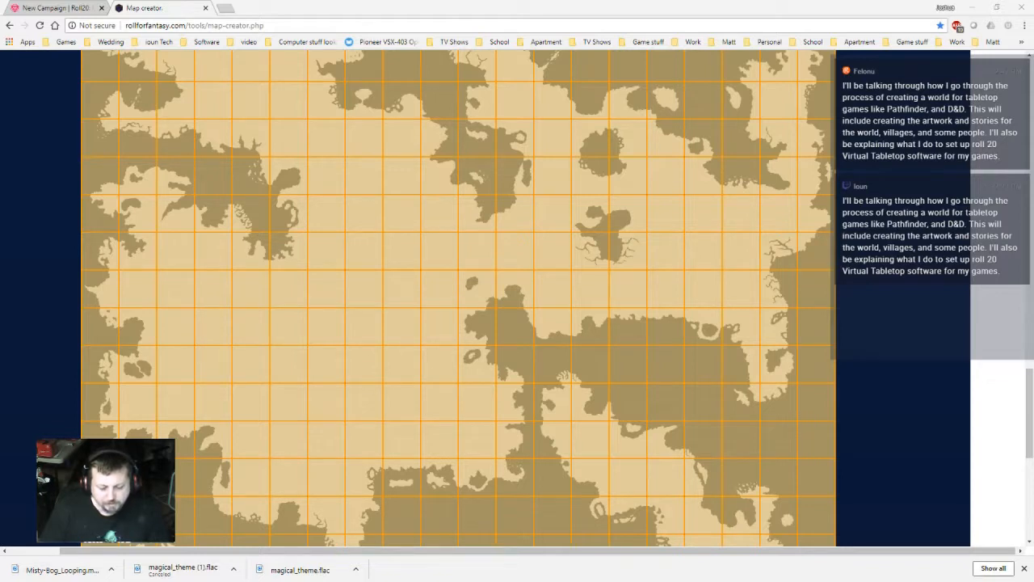
{"action": "scroll", "coordinate": [458, 298], "scroll_direction": "down", "scroll_amount": 2}
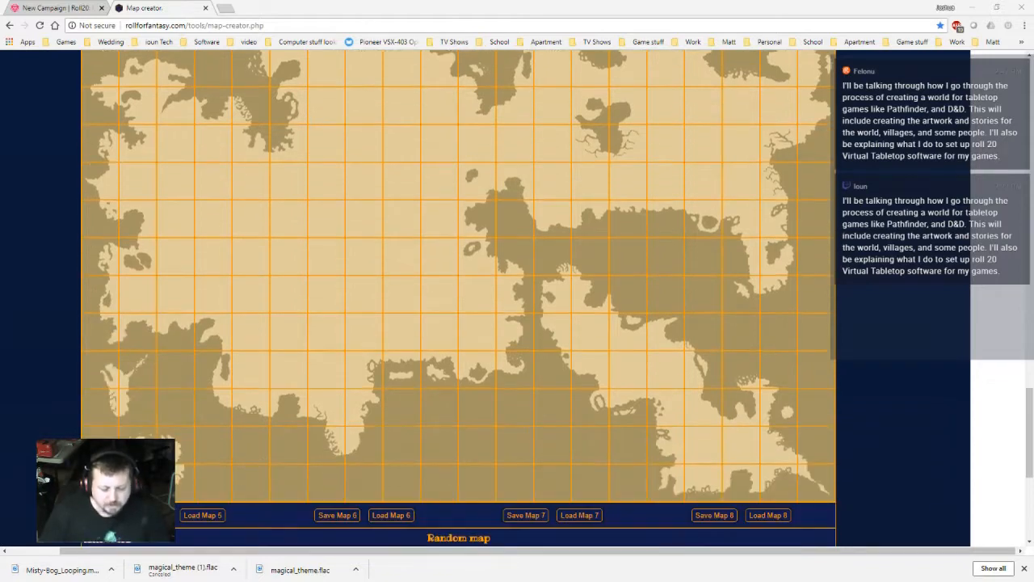
{"action": "scroll", "coordinate": [459, 298], "scroll_direction": "up", "scroll_amount": 5}
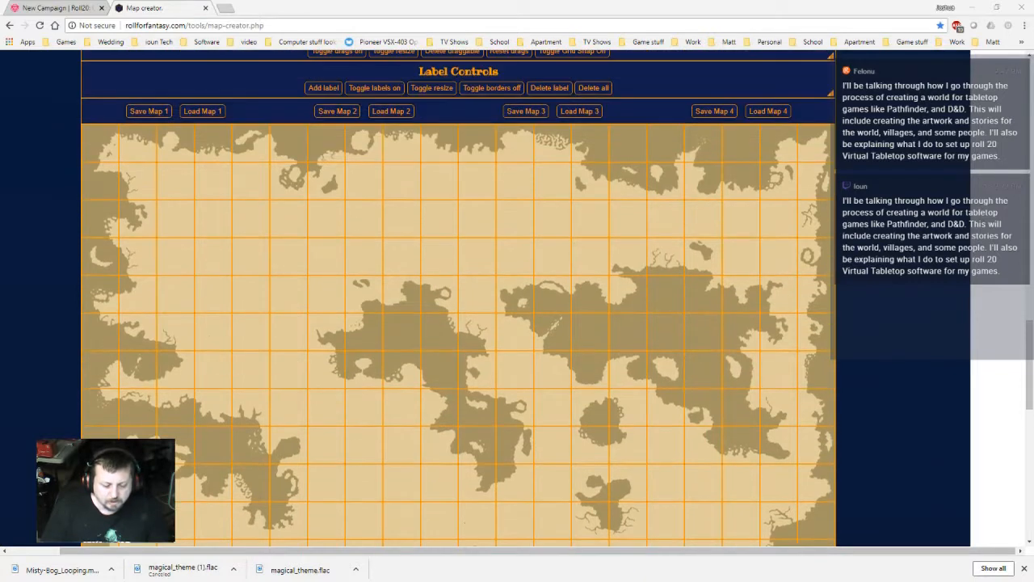
{"action": "scroll", "coordinate": [458, 298], "scroll_direction": "down", "scroll_amount": 2}
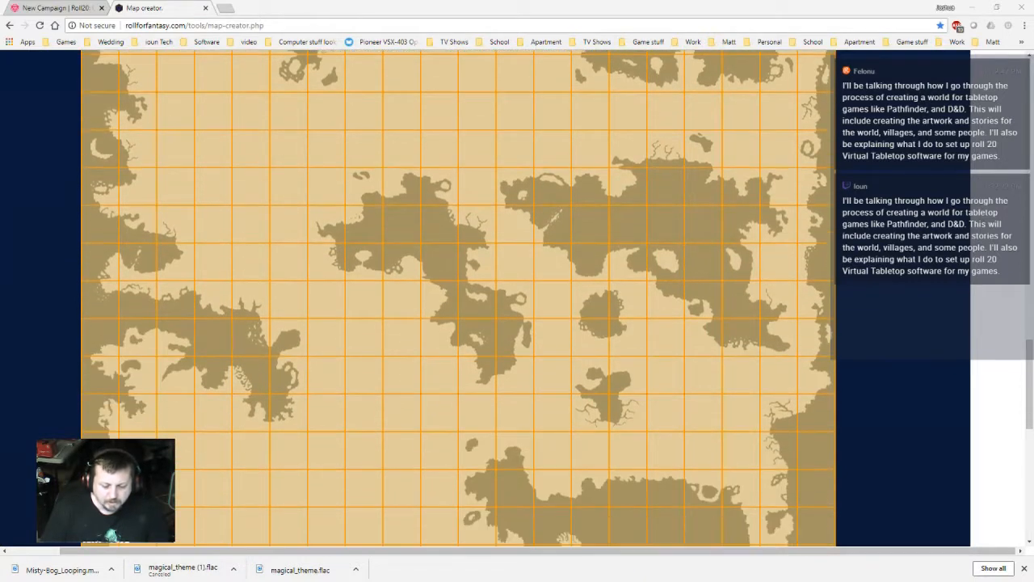
{"action": "scroll", "coordinate": [458, 298], "scroll_direction": "down", "scroll_amount": 4}
{"action": "scroll", "coordinate": [458, 298], "scroll_direction": "down", "scroll_amount": 4}
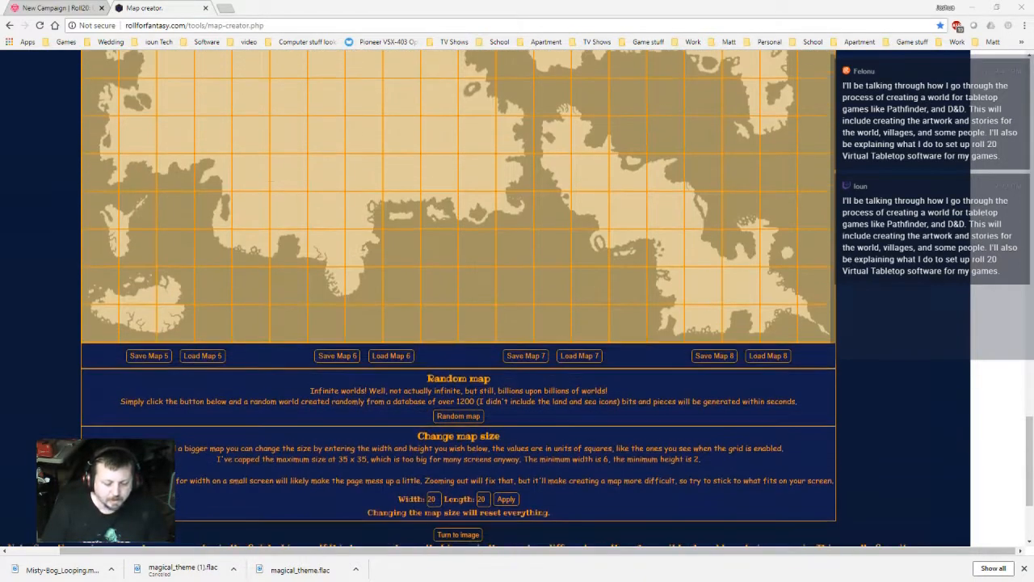
{"action": "scroll", "coordinate": [458, 298], "scroll_direction": "up", "scroll_amount": 1}
{"action": "scroll", "coordinate": [458, 298], "scroll_direction": "up", "scroll_amount": 7}
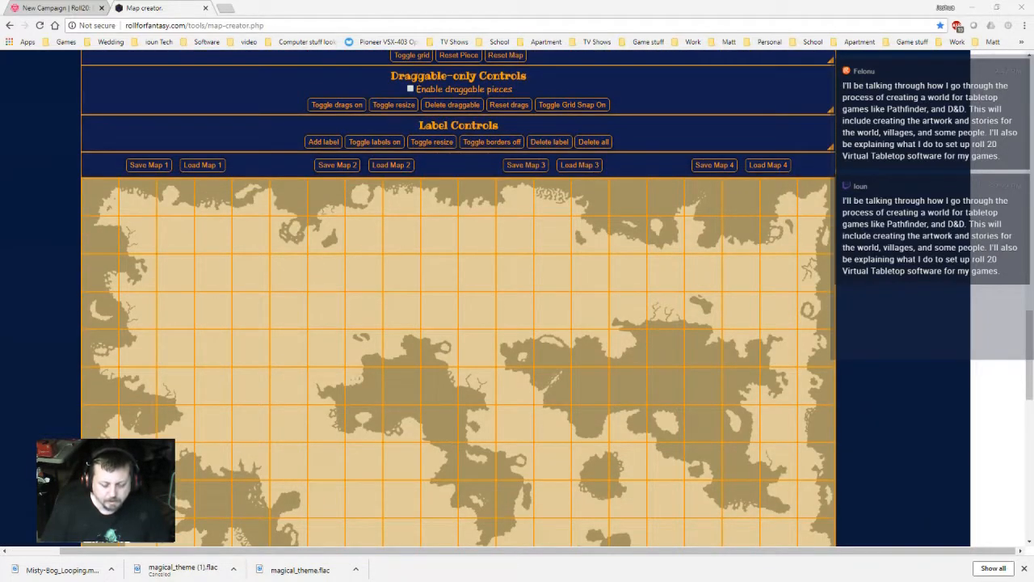
{"action": "scroll", "coordinate": [458, 299], "scroll_direction": "down", "scroll_amount": 5}
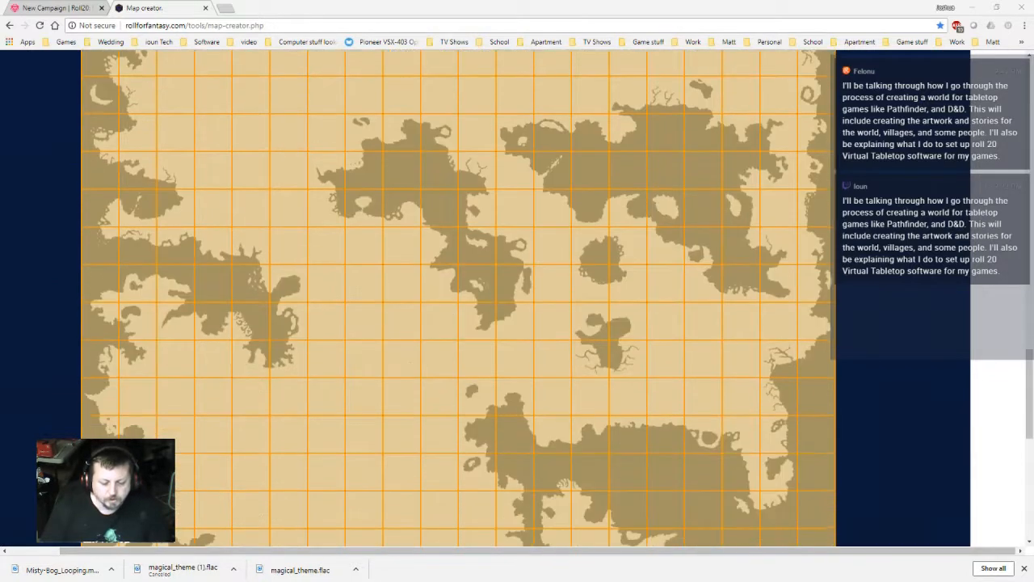
{"action": "scroll", "coordinate": [458, 298], "scroll_direction": "down", "scroll_amount": 4}
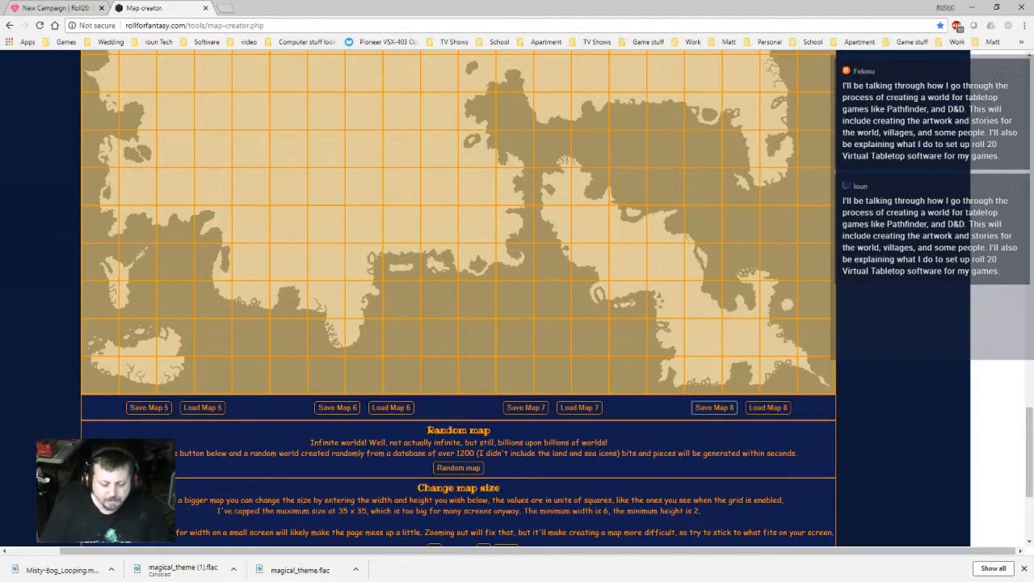
- Turn the finished map into an image and inspect the generated picture for wrongly rendered tiles
{"action": "scroll", "coordinate": [458, 298], "scroll_direction": "down", "scroll_amount": 3}
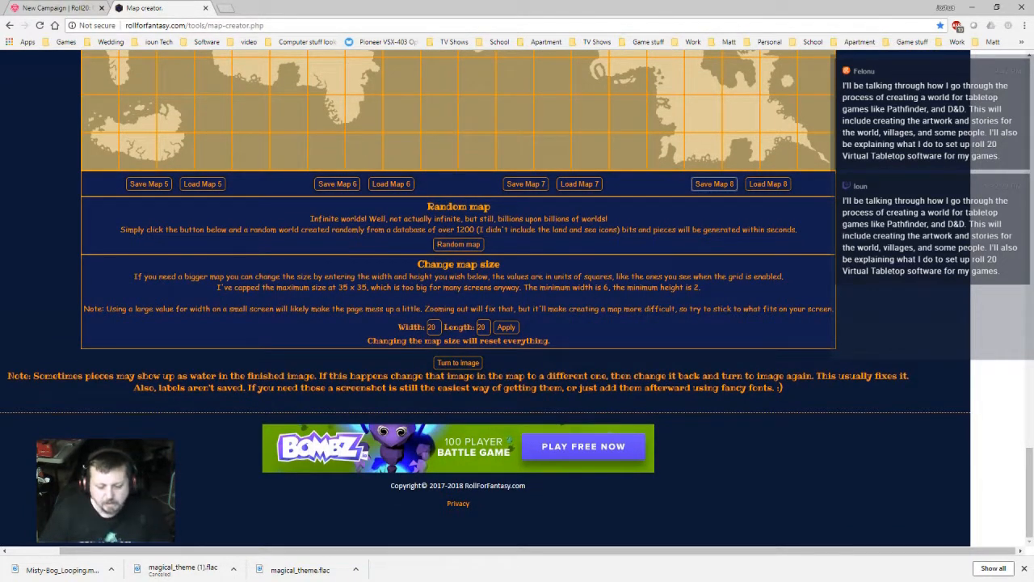
{"action": "left_click", "coordinate": [458, 362]}
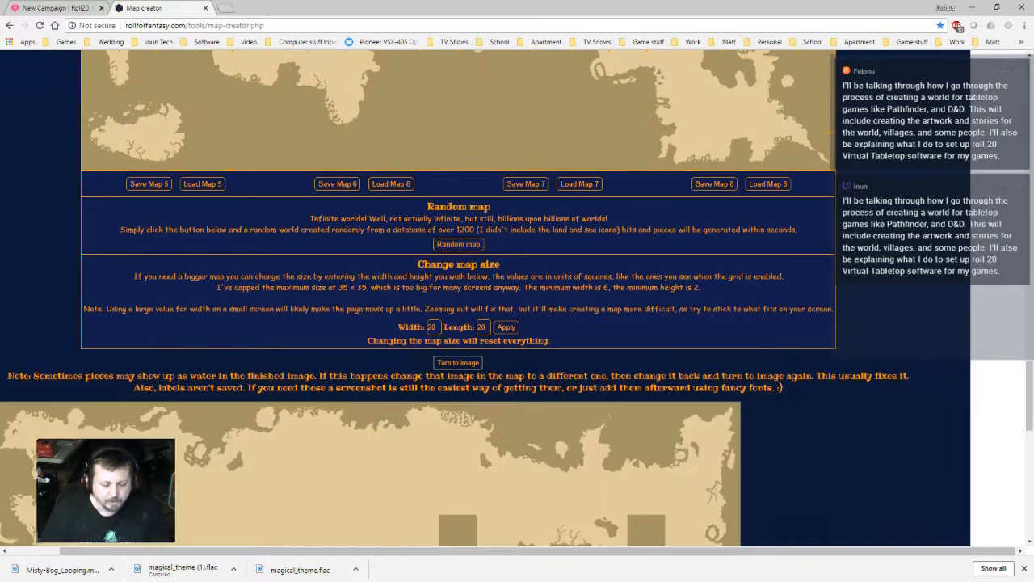
{"action": "scroll", "coordinate": [458, 362], "scroll_direction": "down", "scroll_amount": 10}
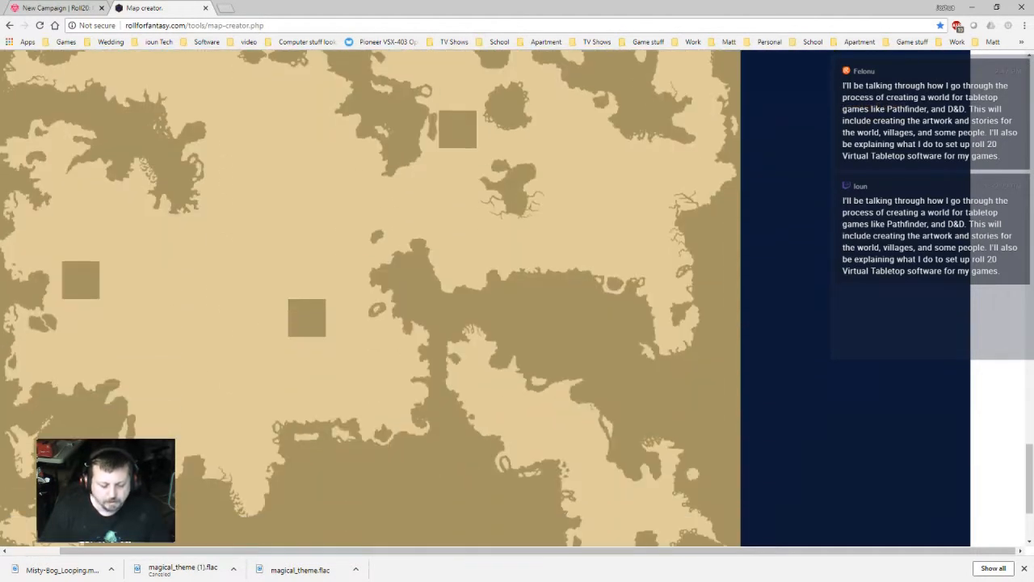
{"action": "scroll", "coordinate": [370, 297], "scroll_direction": "up", "scroll_amount": 1}
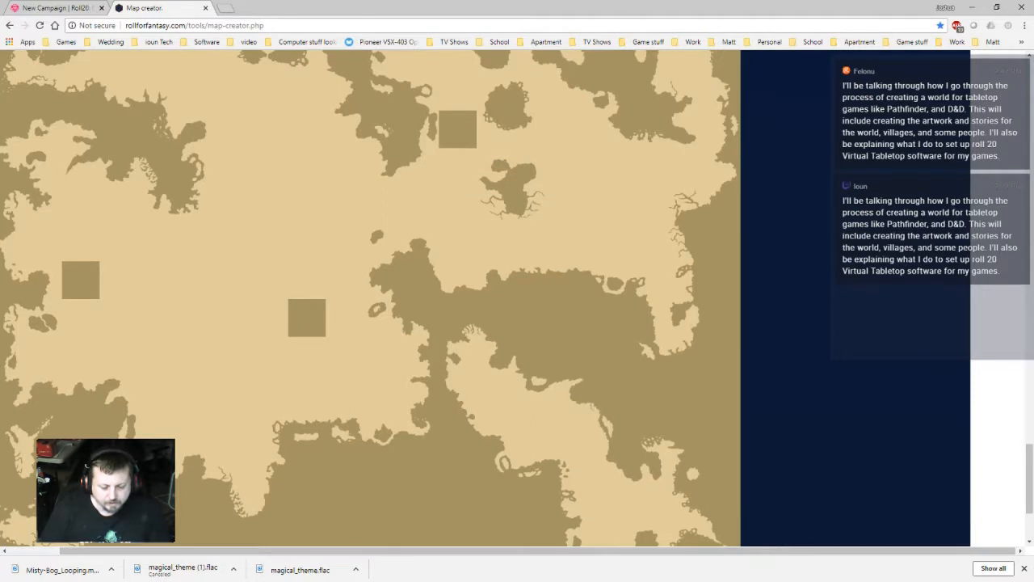
{"action": "scroll", "coordinate": [370, 297], "scroll_direction": "up", "scroll_amount": 2}
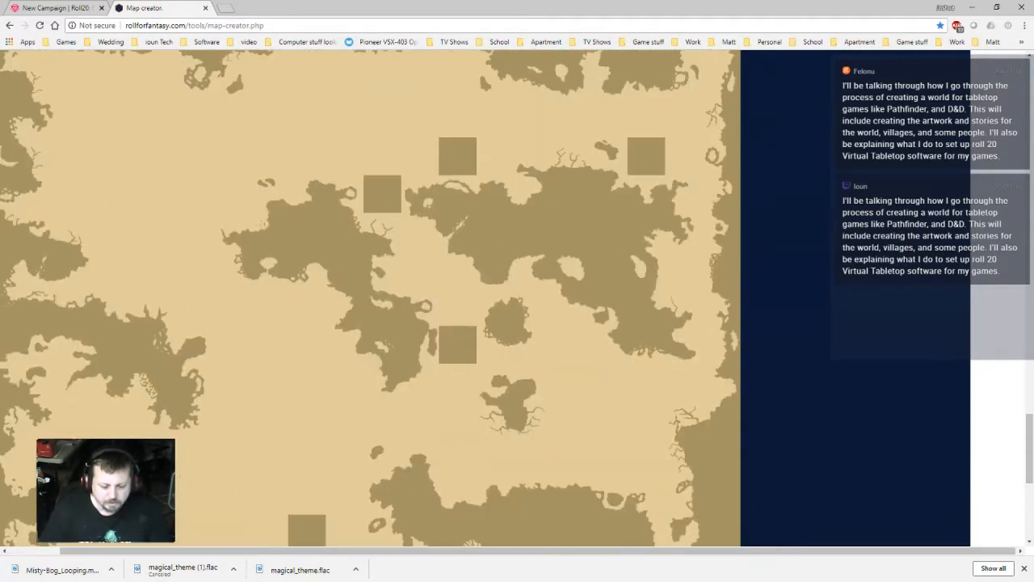
{"action": "scroll", "coordinate": [327, 297], "scroll_direction": "down", "scroll_amount": 3}
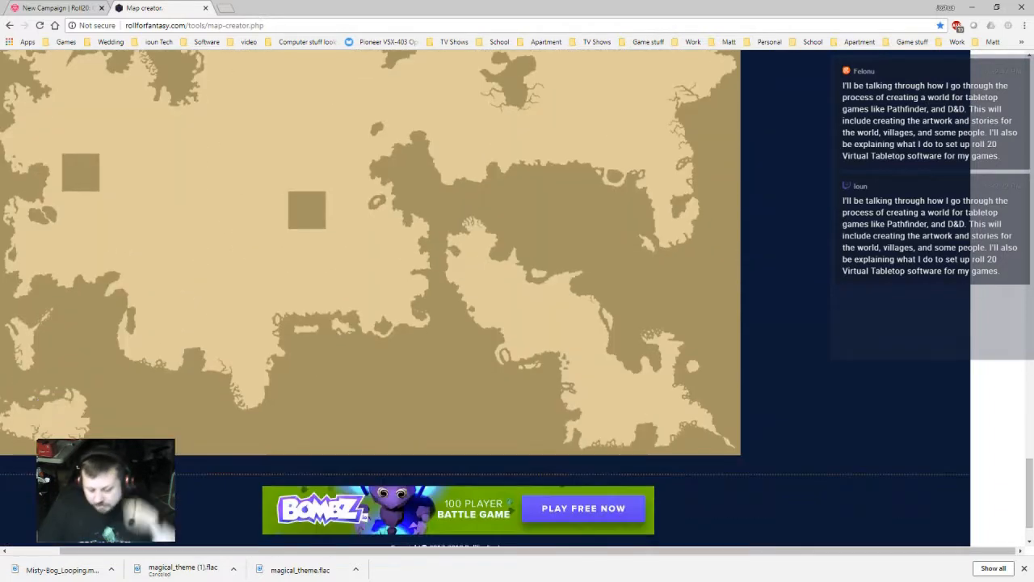
- Try to save the generated map image as a PNG file in the Downloads folder
{"action": "right_click", "coordinate": [327, 298]}
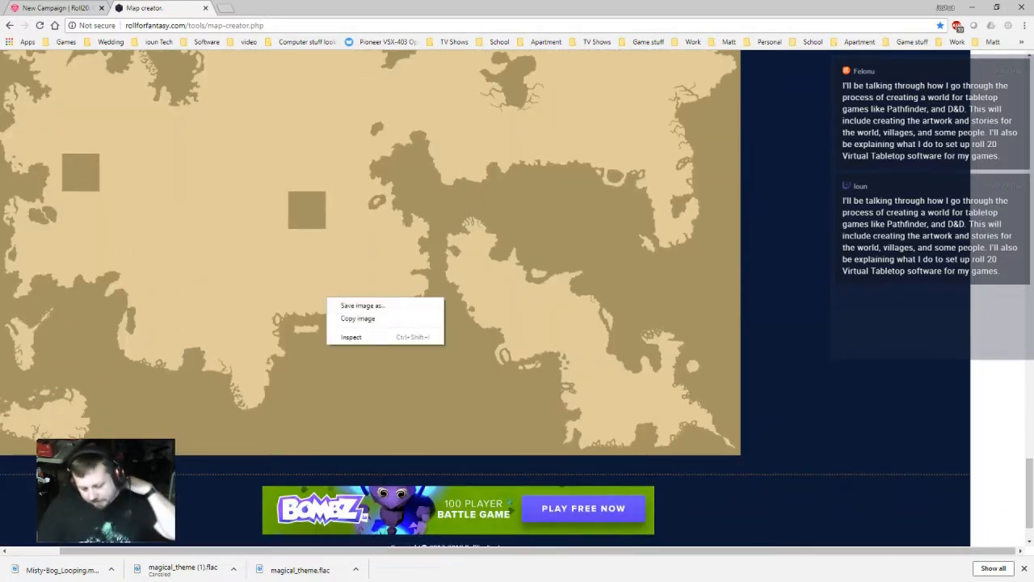
{"action": "left_click", "coordinate": [362, 305]}
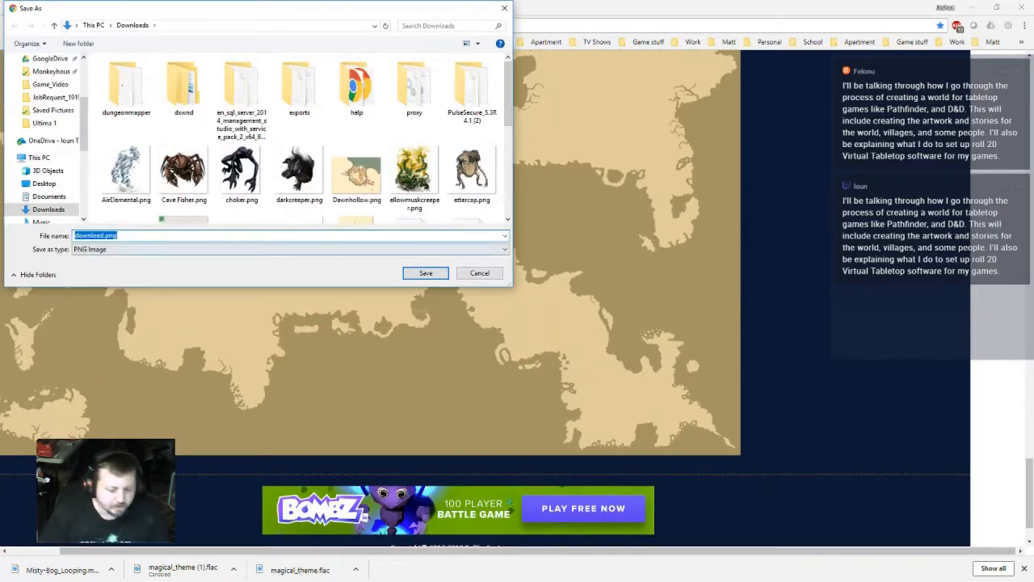
{"action": "left_click", "coordinate": [103, 235]}
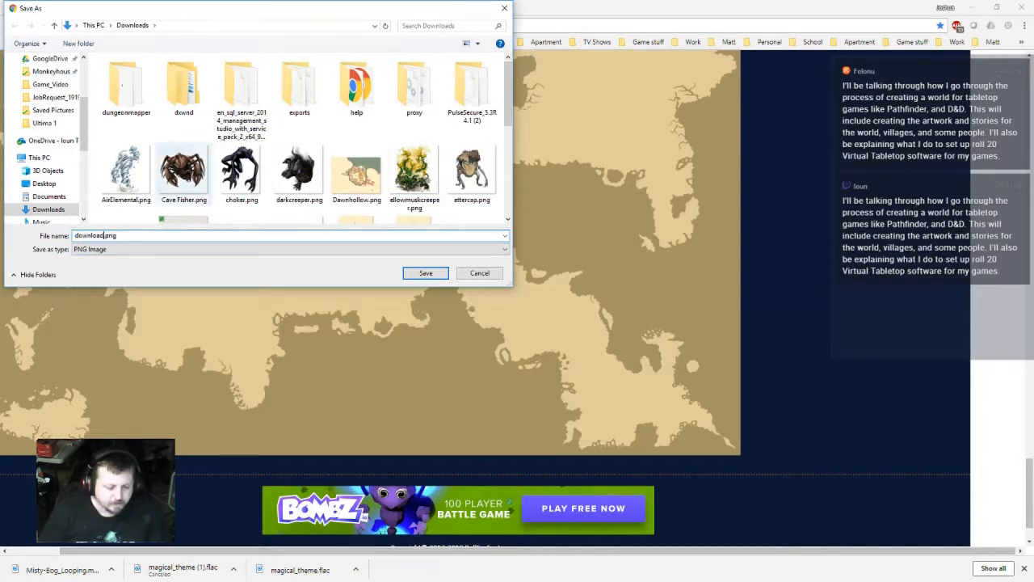
{"action": "type", "text": "a"}
{"action": "key", "text": "Return"}
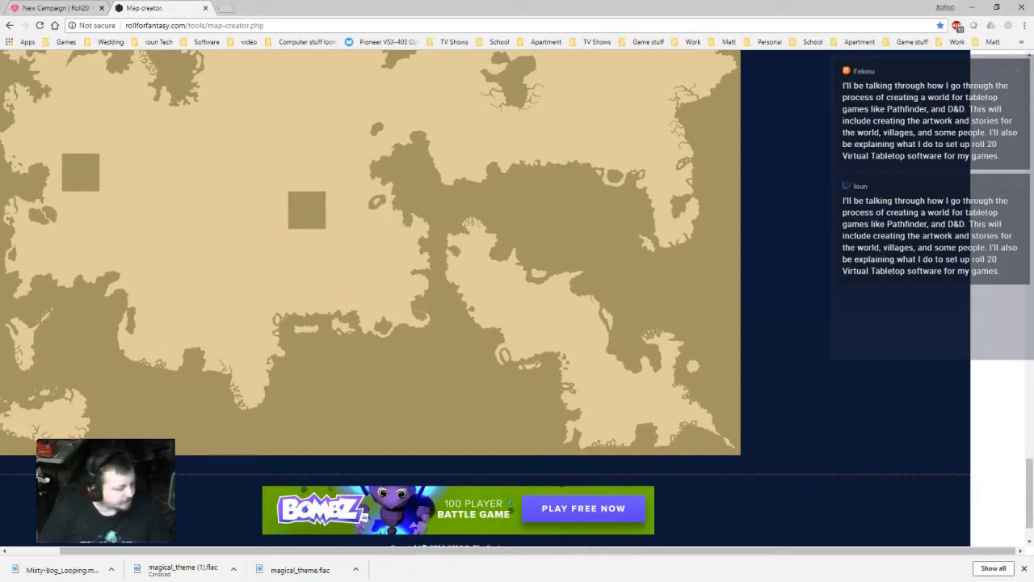
- Load the rollforfantasy.com home page in a new browser tab, reusing the domain from the map creator's address
{"action": "left_click", "coordinate": [225, 8]}
{"action": "left_click", "coordinate": [161, 8]}
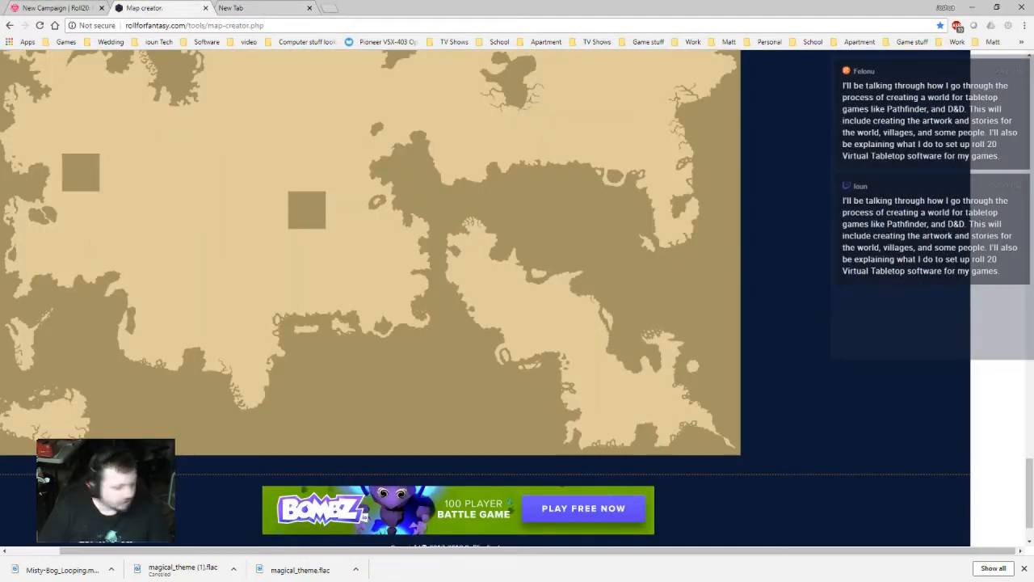
{"action": "left_click_drag", "start_coordinate": [185, 25], "coordinate": [125, 25]}
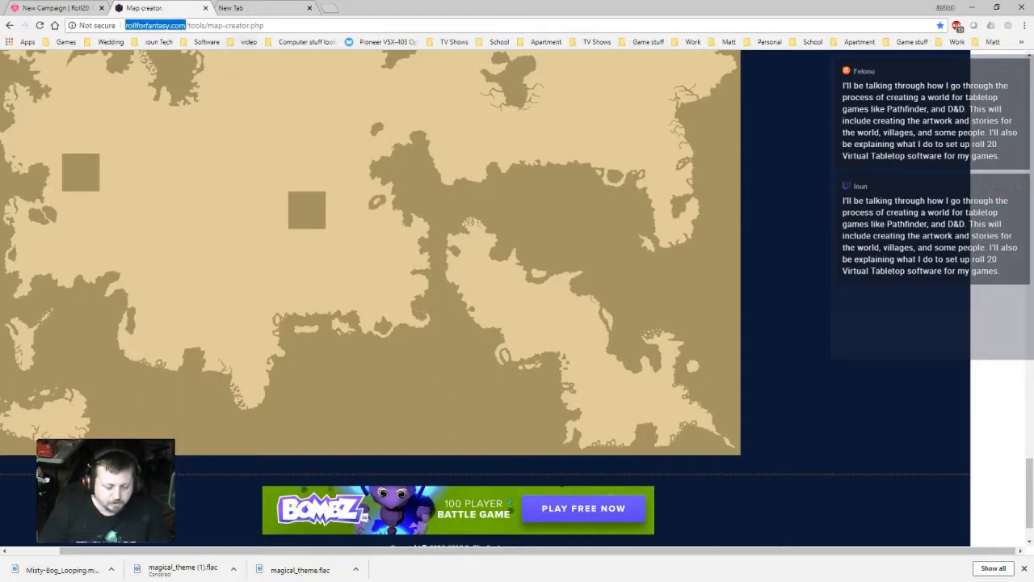
{"action": "key", "text": "ctrl+c"}
{"action": "left_click", "coordinate": [230, 8]}
{"action": "key", "text": "ctrl+v"}
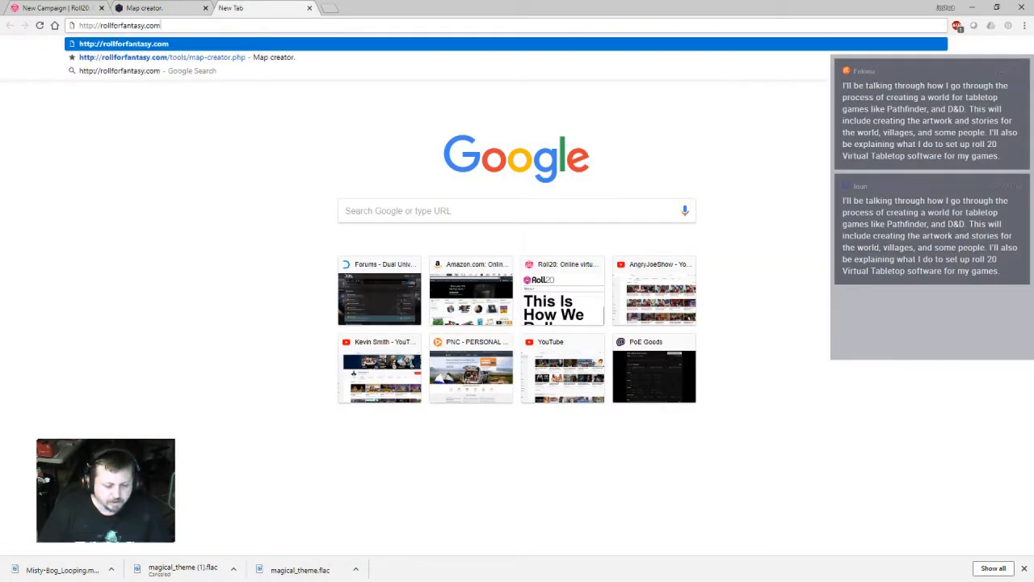
{"action": "key", "text": "Return"}
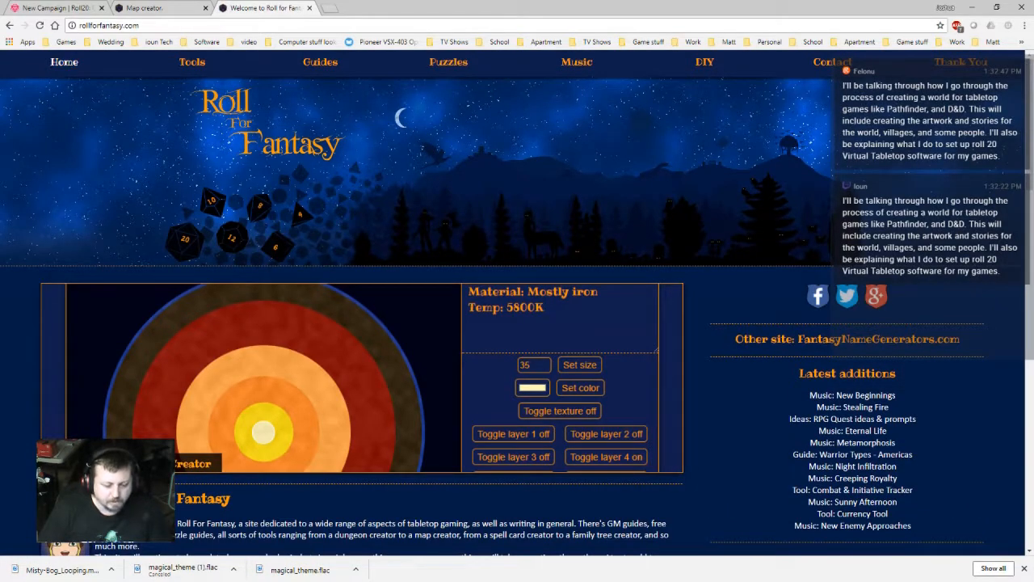
- Look through the Roll For Fantasy site's list of tools and its home page
{"action": "left_click", "coordinate": [193, 61]}
{"action": "scroll", "coordinate": [194, 299], "scroll_direction": "up", "scroll_amount": 4}
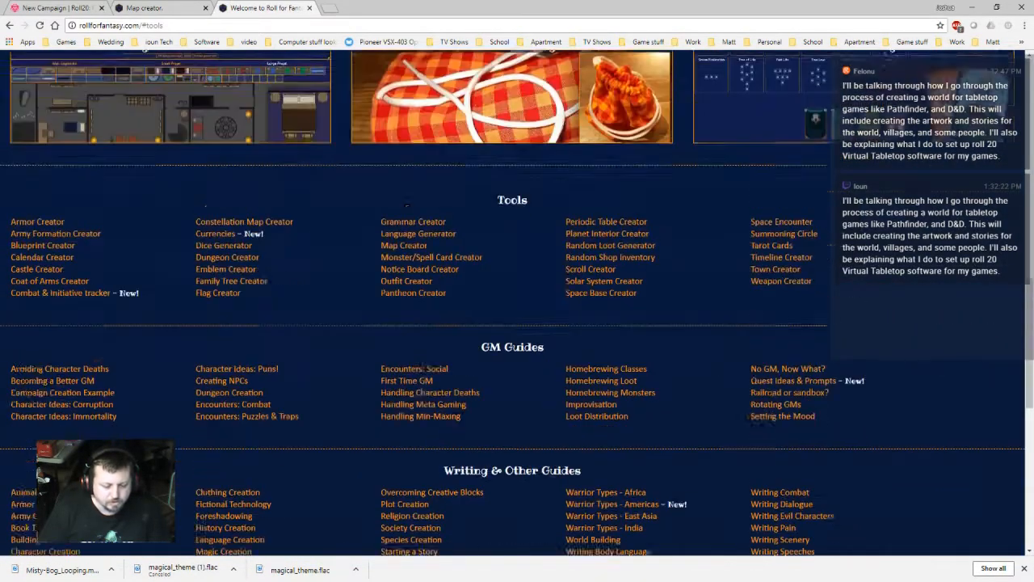
{"action": "scroll", "coordinate": [194, 299], "scroll_direction": "up", "scroll_amount": 10}
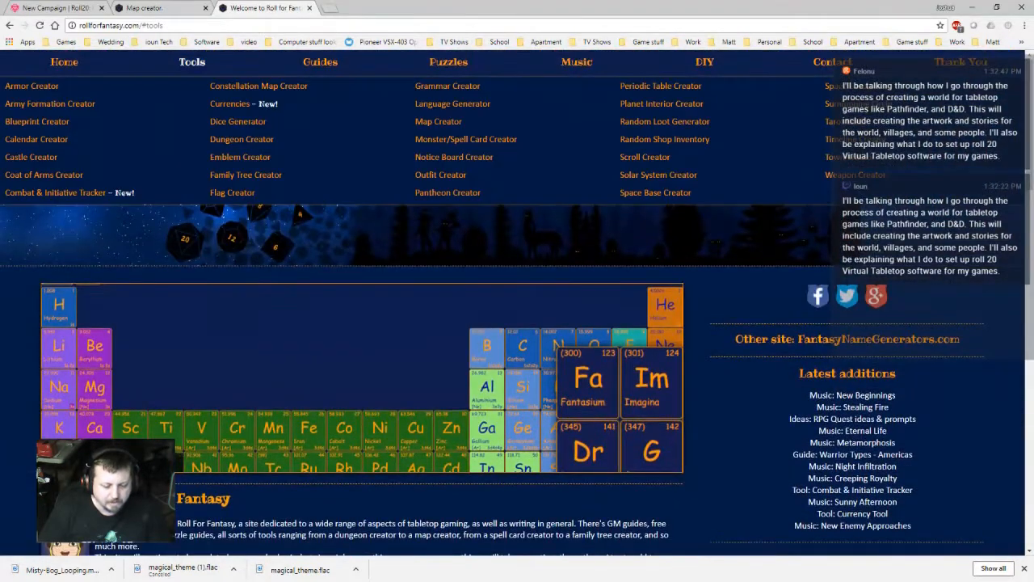
{"action": "left_click", "coordinate": [64, 61]}
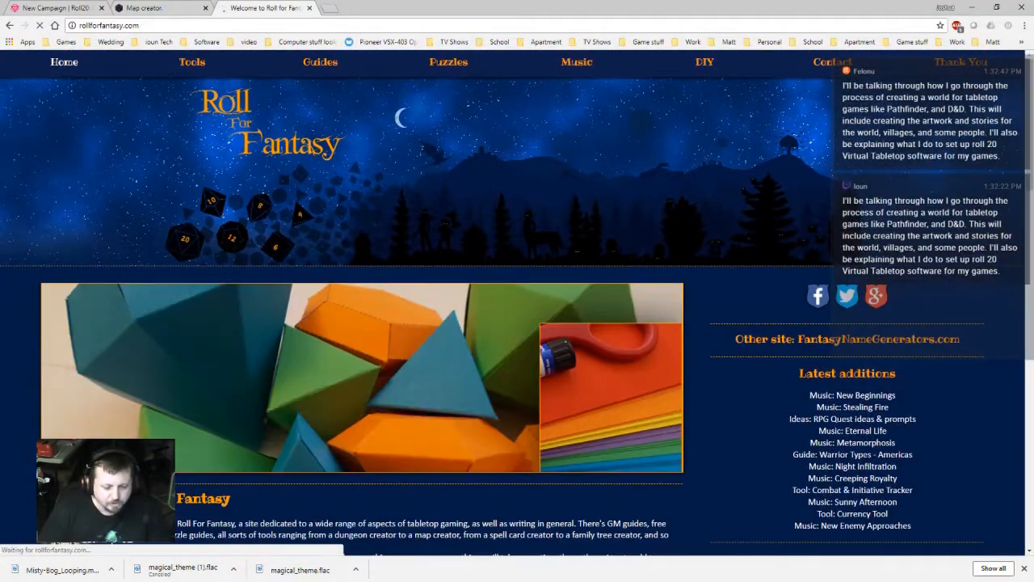
{"action": "mouse_move", "coordinate": [193, 61]}
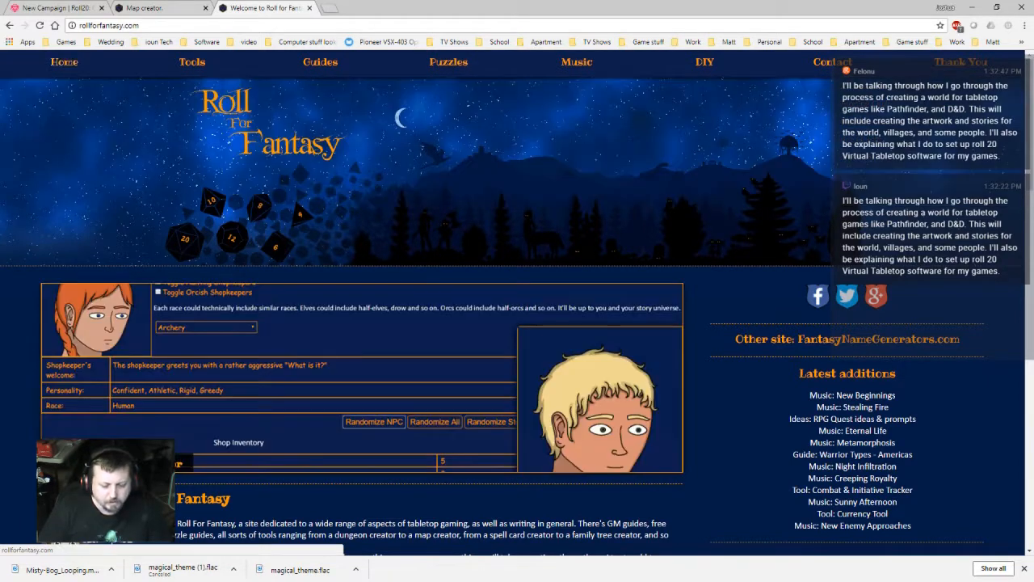
{"action": "scroll", "coordinate": [517, 323], "scroll_direction": "down", "scroll_amount": 5}
{"action": "scroll", "coordinate": [517, 323], "scroll_direction": "up", "scroll_amount": 5}
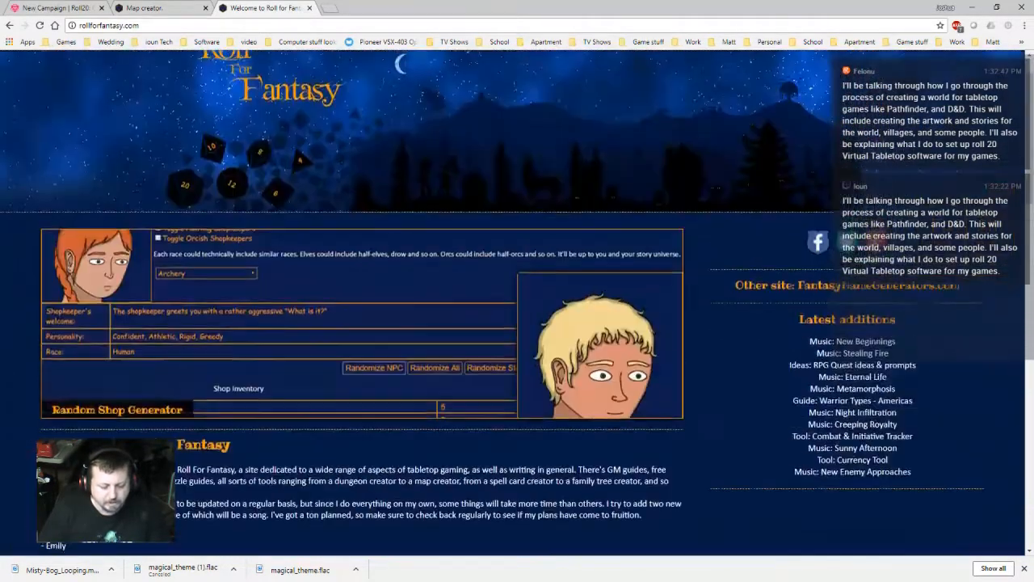
- Go to the sister site FantasyNameGenerators.com and dismiss its cookie notice
{"action": "scroll", "coordinate": [517, 291], "scroll_direction": "up", "scroll_amount": 1}
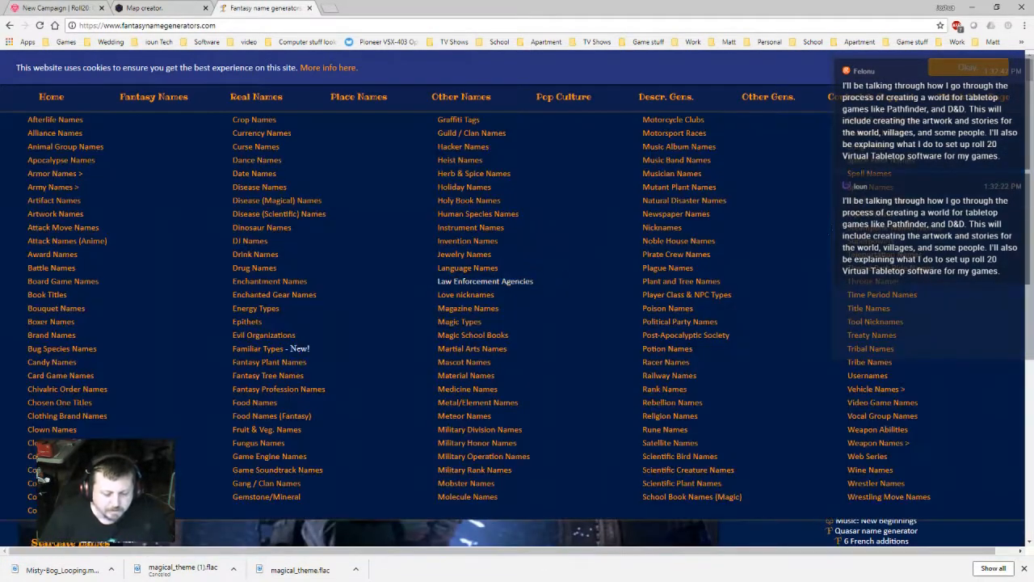
{"action": "mouse_move", "coordinate": [563, 96]}
{"action": "left_click", "coordinate": [968, 67]}
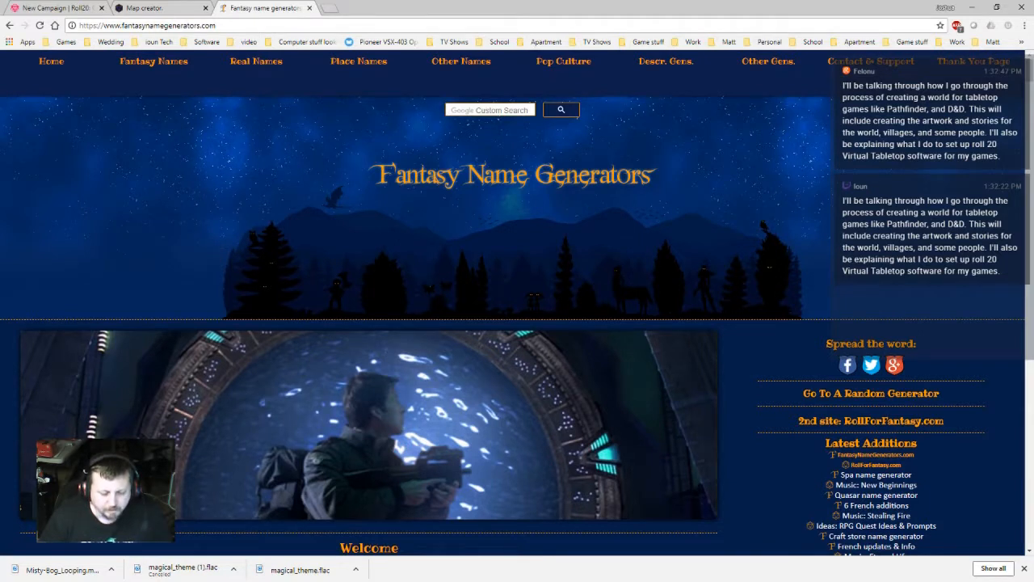
- Look through the name generators offered under Real Names, Fantasy Names and Place Names
{"action": "mouse_move", "coordinate": [256, 63]}
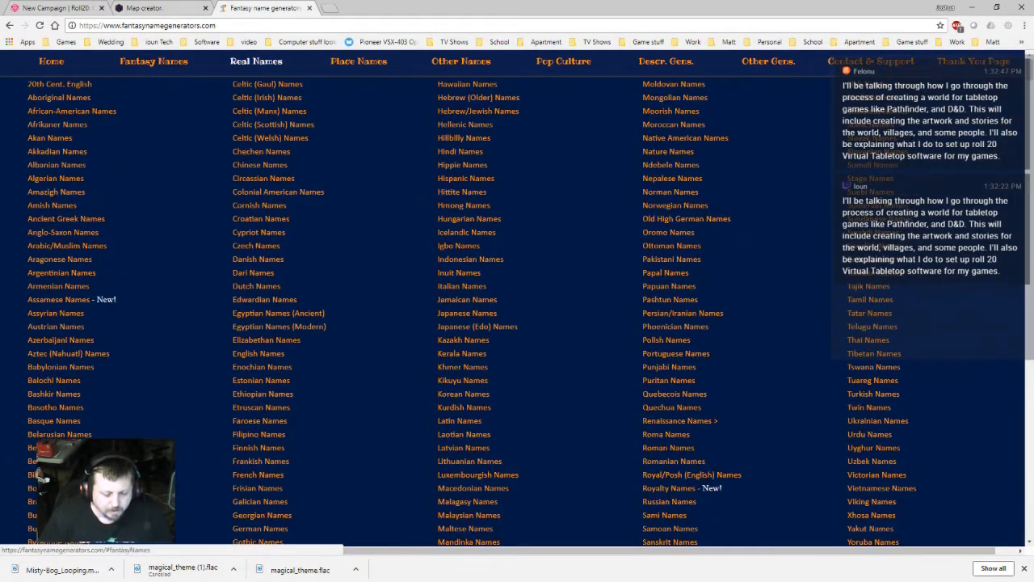
{"action": "mouse_move", "coordinate": [154, 61]}
{"action": "mouse_move", "coordinate": [359, 62]}
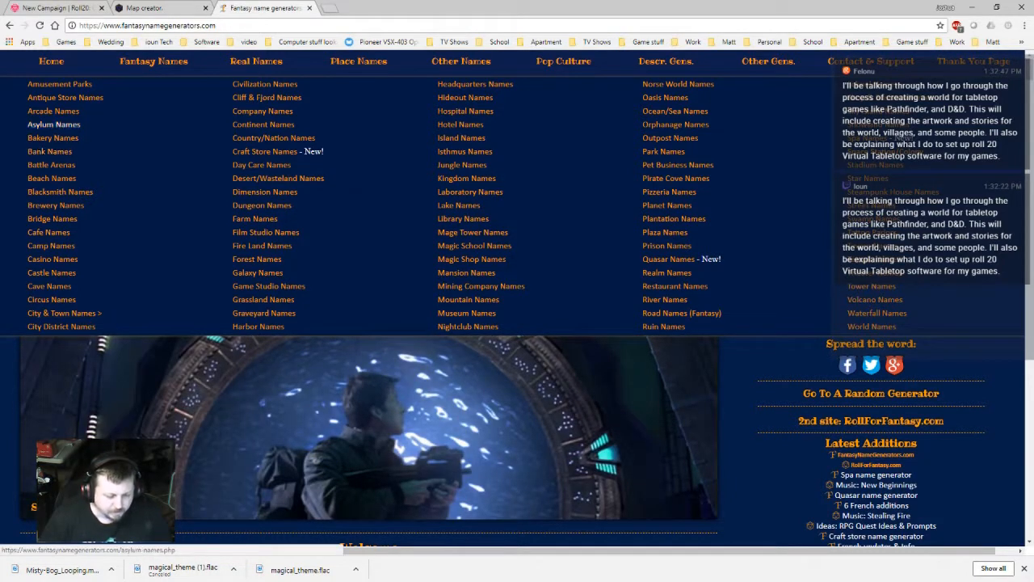
- Open the continent name generator, generate new batches of names, and select the name "Trosias"
{"action": "left_click", "coordinate": [264, 124]}
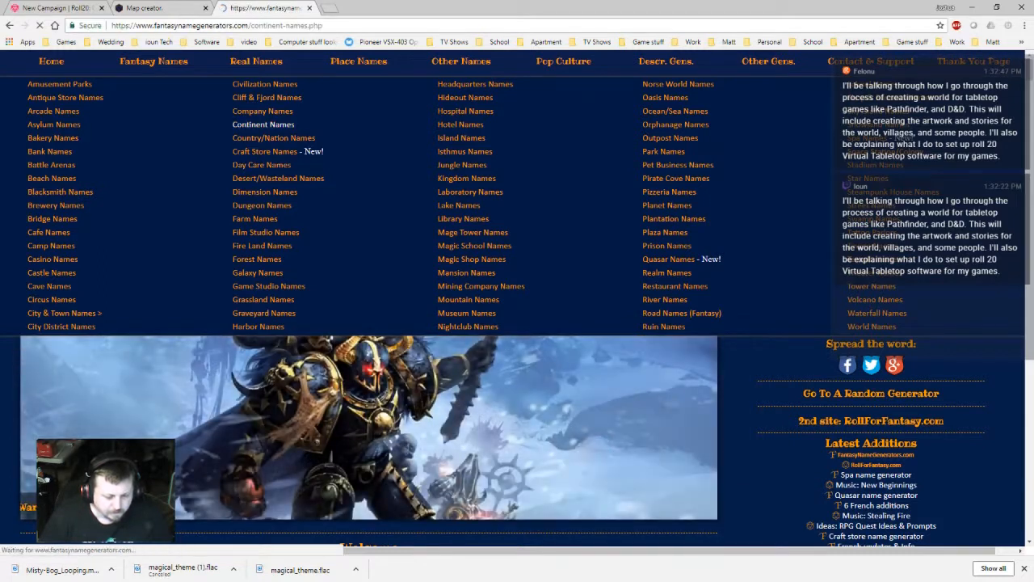
{"action": "scroll", "coordinate": [517, 303], "scroll_direction": "down", "scroll_amount": 2}
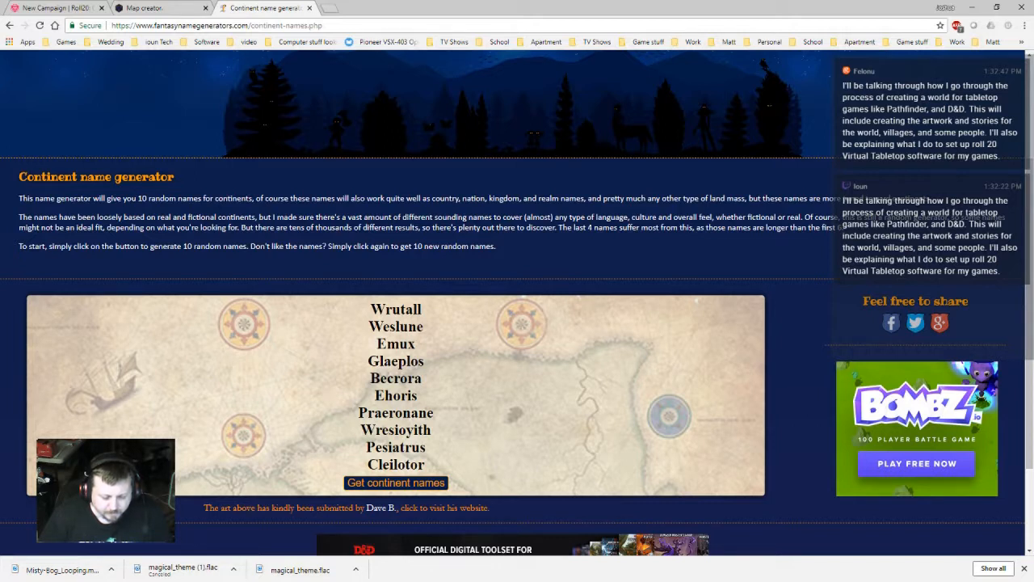
{"action": "left_click", "coordinate": [395, 483]}
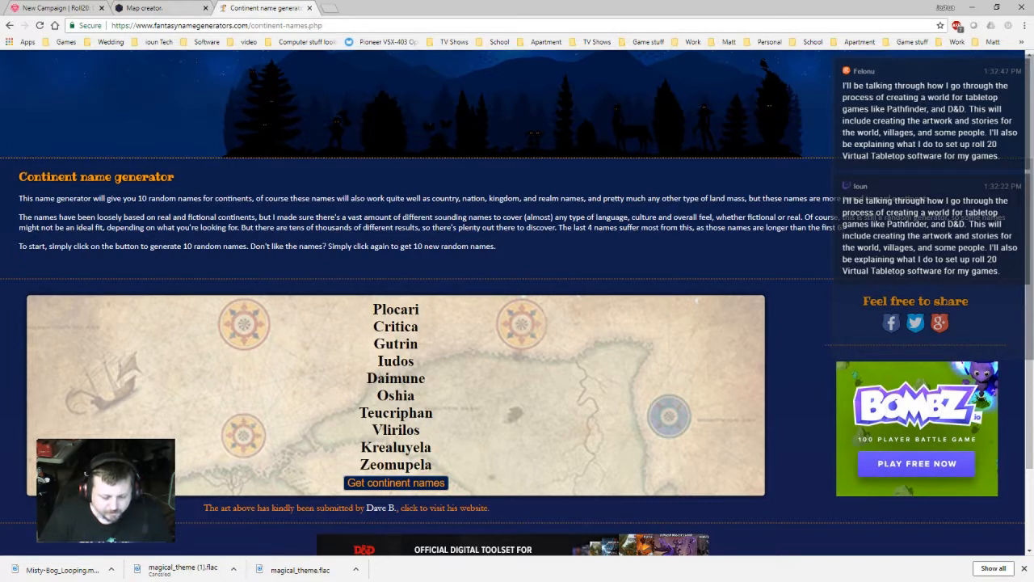
{"action": "left_click", "coordinate": [395, 482]}
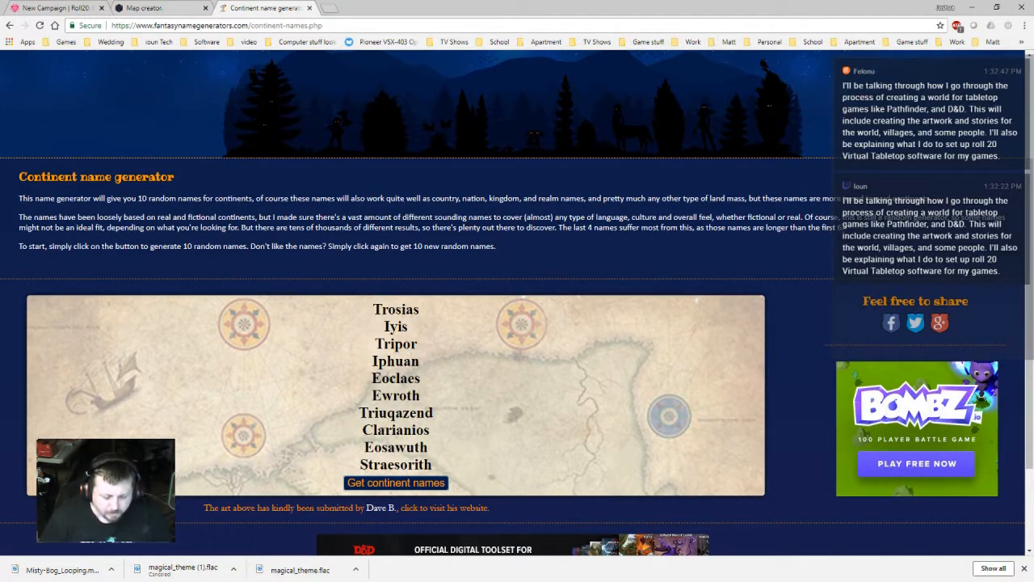
{"action": "left_click_drag", "start_coordinate": [420, 309], "coordinate": [372, 310]}
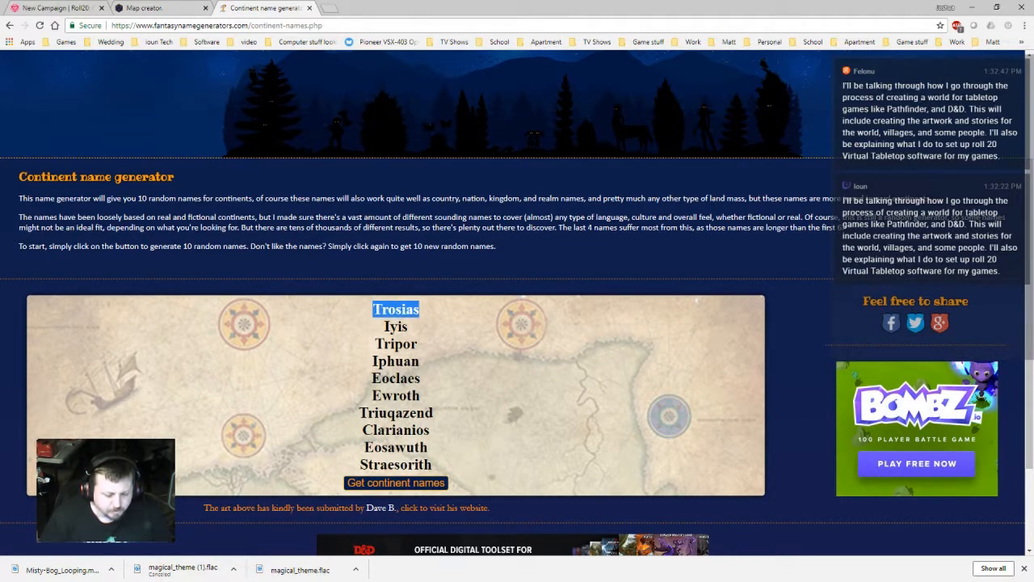
- Save the finished map from the Map creator tab as a PNG image named Trosias
{"action": "key", "text": "ctrl+shift+Tab"}
{"action": "right_click", "coordinate": [265, 267]}
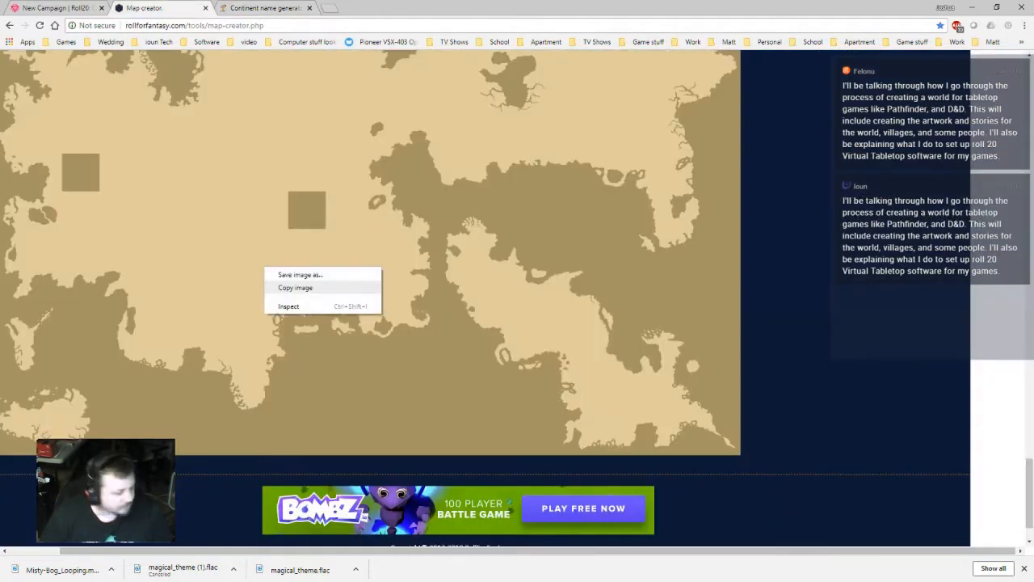
{"action": "left_click", "coordinate": [299, 274]}
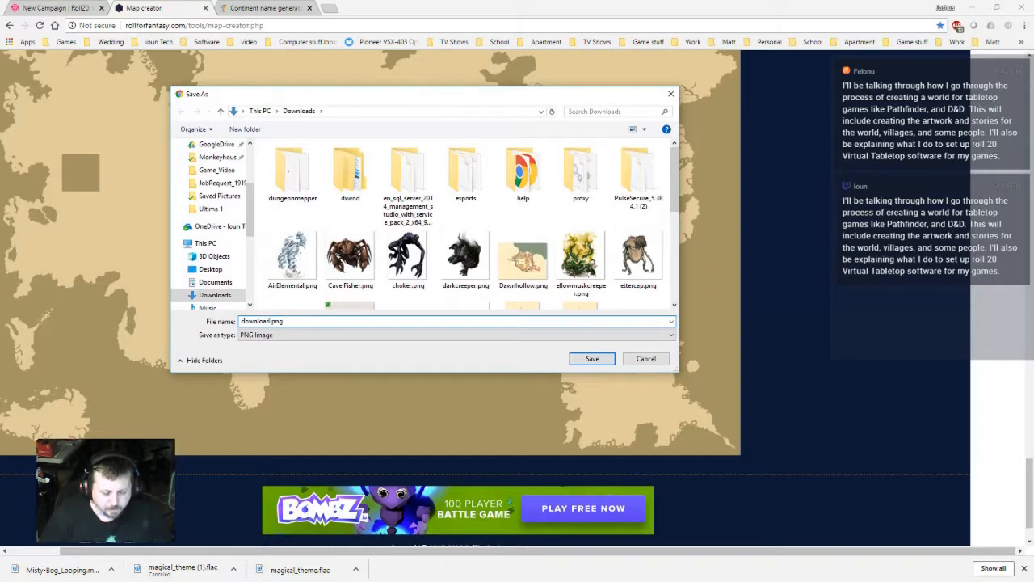
{"action": "type", "text": "Trosias"}
{"action": "key", "text": "Return"}
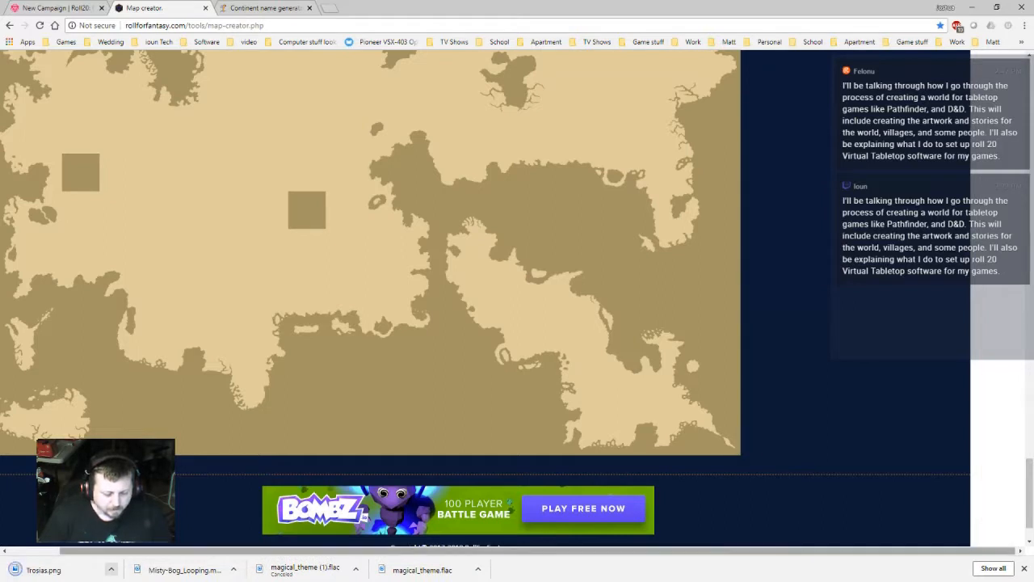
- Open Trosias.png in paint.net, with the History, Layers and Colors windows arranged around the canvas
{"action": "mouse_move", "coordinate": [1, 94]}
{"action": "left_mouse_down"}
{"action": "mouse_move", "coordinate": [547, 94]}
{"action": "mouse_move", "coordinate": [547, 1]}
{"action": "left_mouse_up"}
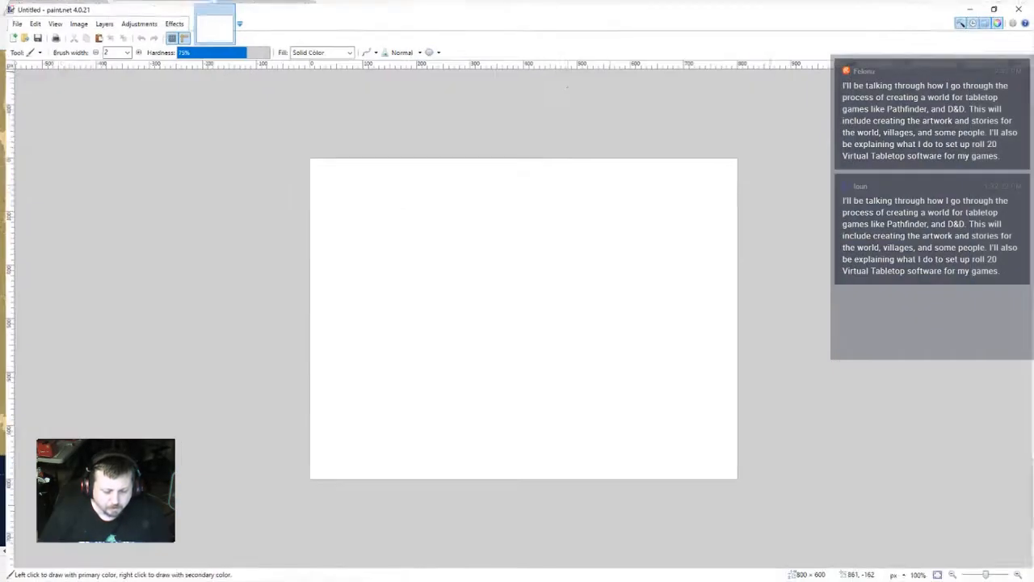
{"action": "left_click_drag", "start_coordinate": [2, 341], "coordinate": [819, 241]}
{"action": "left_click_drag", "start_coordinate": [2, 348], "coordinate": [829, 367]}
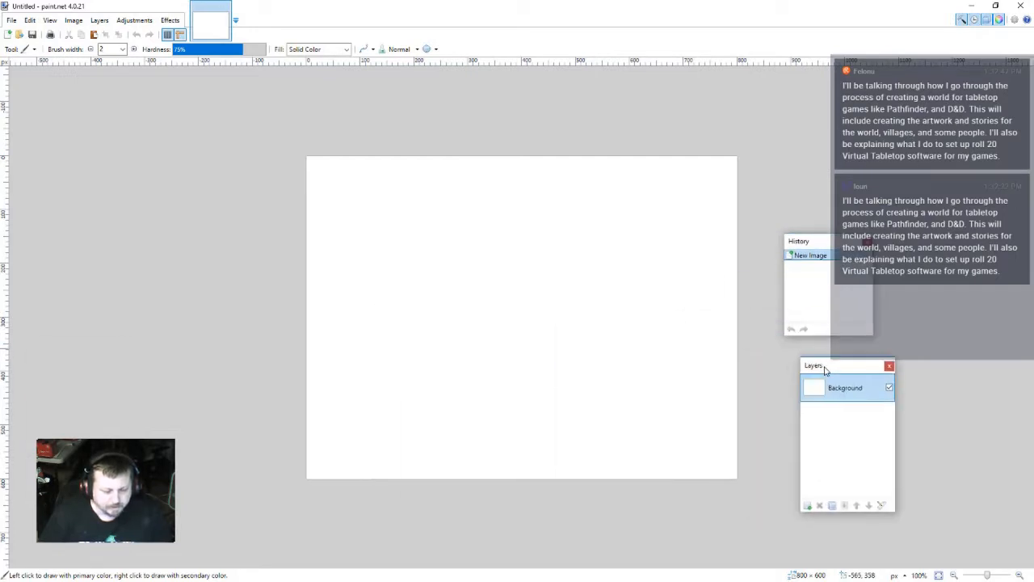
{"action": "left_click_drag", "start_coordinate": [6, 383], "coordinate": [127, 117]}
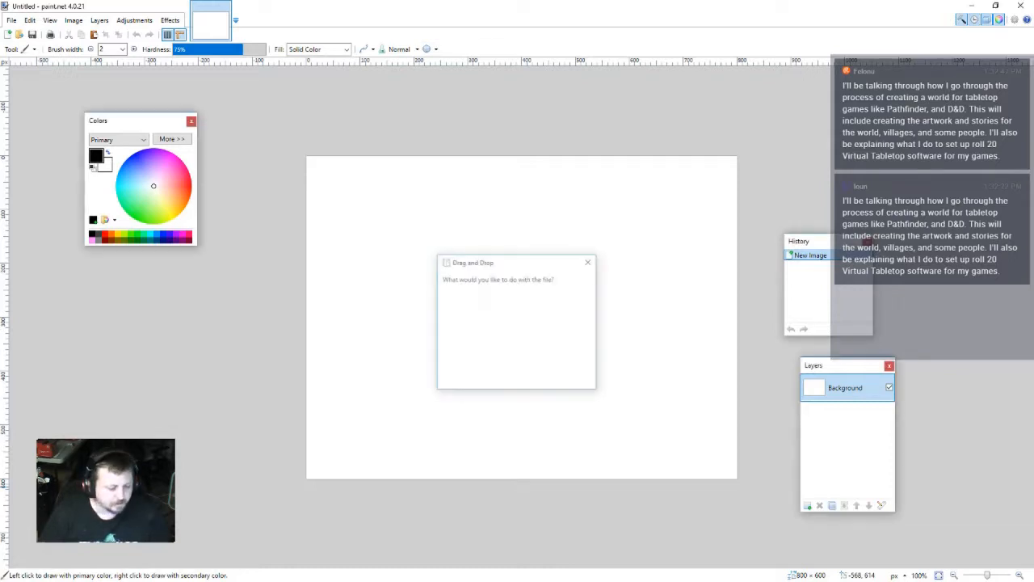
{"action": "left_click", "coordinate": [490, 299]}
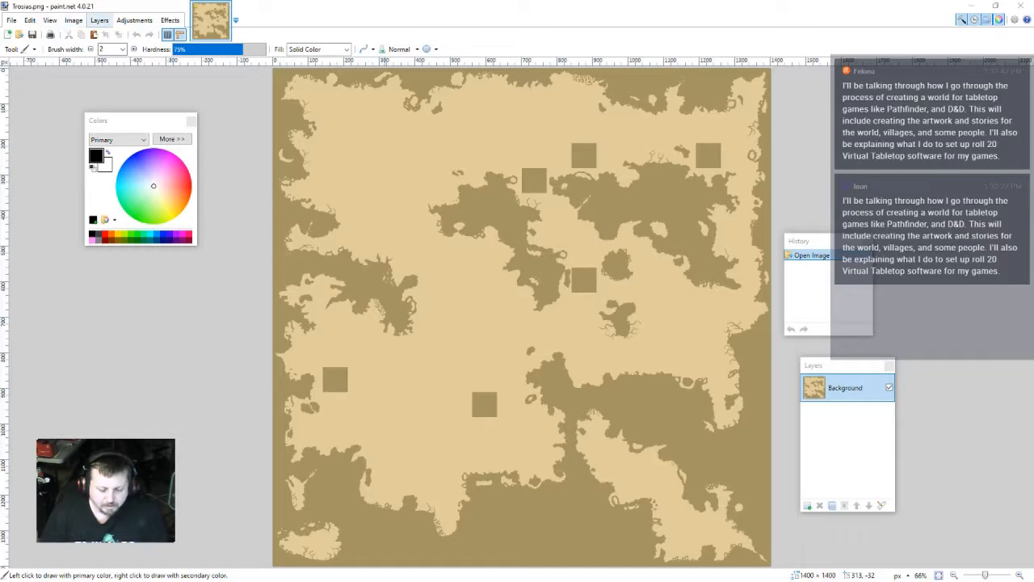
{"action": "left_click", "coordinate": [134, 20]}
{"action": "left_click", "coordinate": [170, 20]}
{"action": "left_click", "coordinate": [242, 151]}
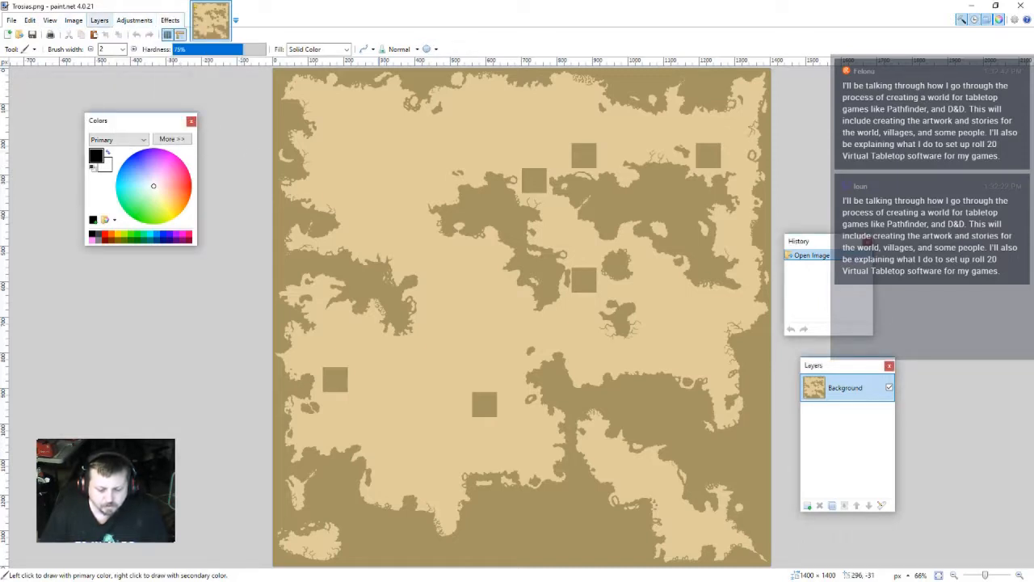
{"action": "left_click", "coordinate": [50, 21]}
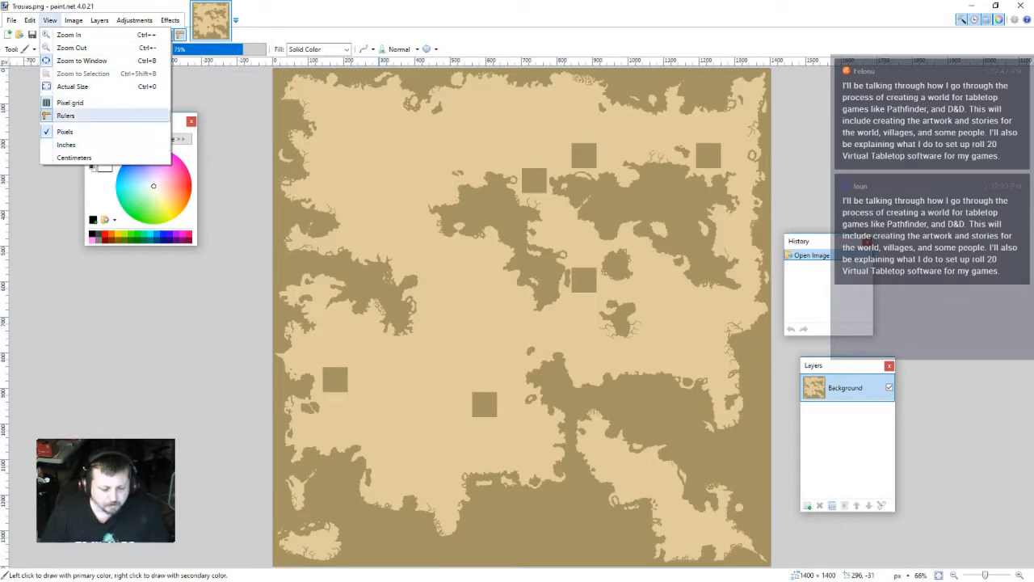
{"action": "mouse_move", "coordinate": [73, 20]}
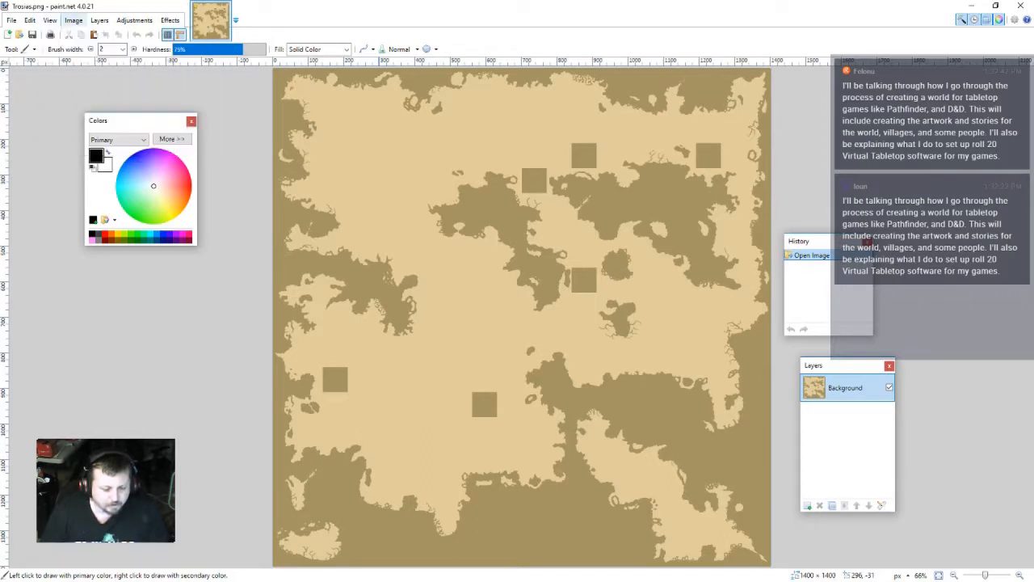
{"action": "mouse_move", "coordinate": [134, 20]}
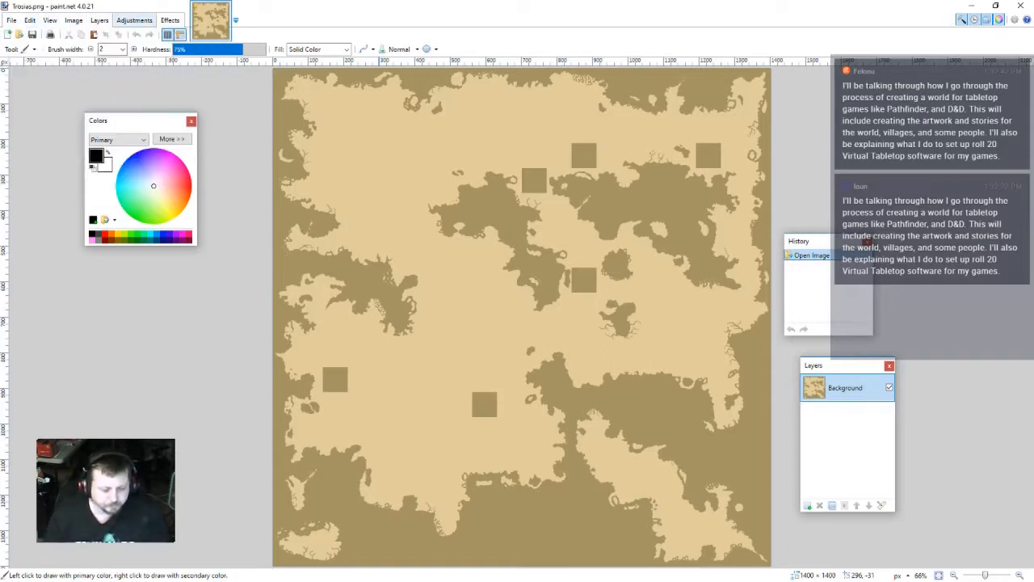
{"action": "right_click", "coordinate": [124, 121]}
{"action": "key", "text": "Escape"}
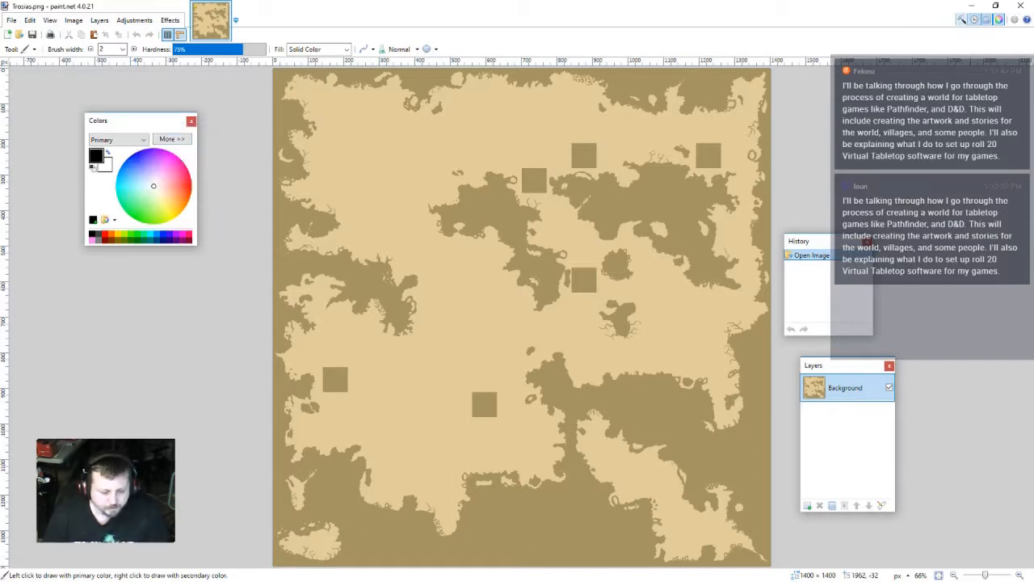
- Copy a plain light rectangle about 113 × 91 px from the map and paste it over the two uppermost stray dark squares
{"action": "left_click_drag", "start_coordinate": [2, 190], "coordinate": [947, 122]}
{"action": "key", "text": "s"}
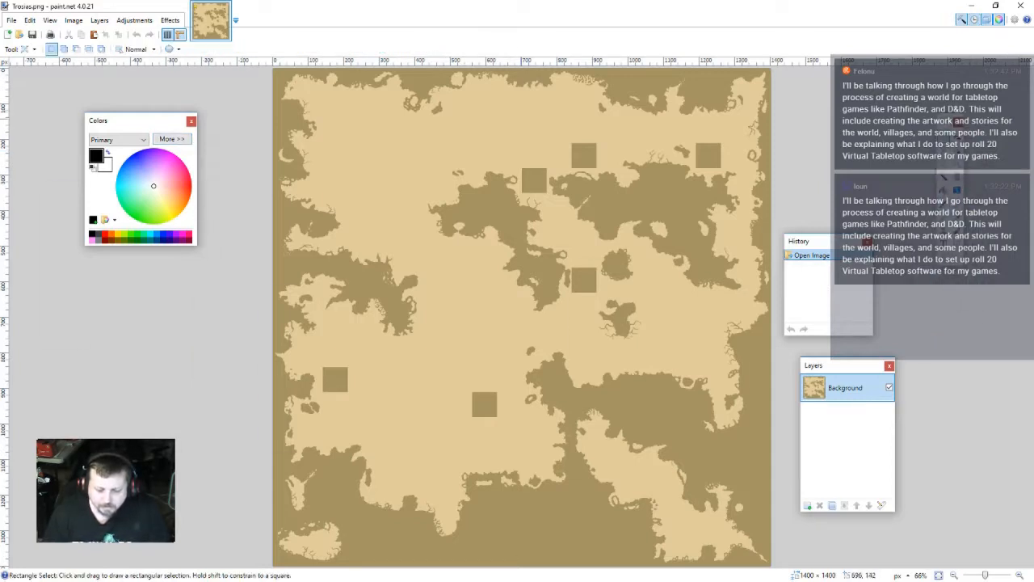
{"action": "left_click_drag", "start_coordinate": [513, 116], "coordinate": [753, 181]}
{"action": "key", "text": "ctrl+c"}
{"action": "key", "text": "ctrl+v"}
{"action": "key", "text": "ctrl+v"}
{"action": "key", "text": "ctrl+v"}
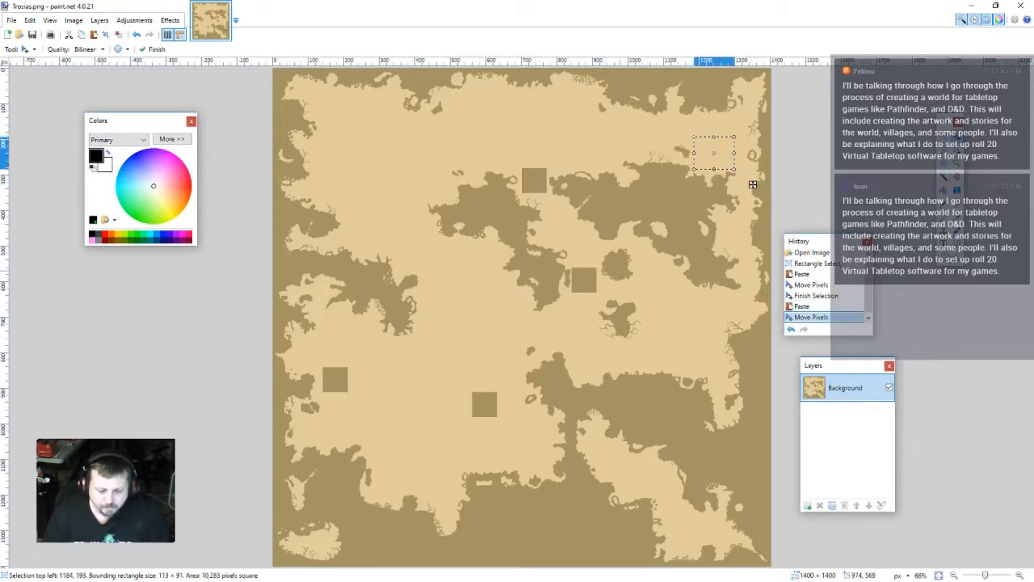
- Paste the copied light patch over the two stray dark squares in the map's lower-left area
{"action": "left_click_drag", "start_coordinate": [571, 163], "coordinate": [529, 431]}
{"action": "key", "text": "ctrl+v"}
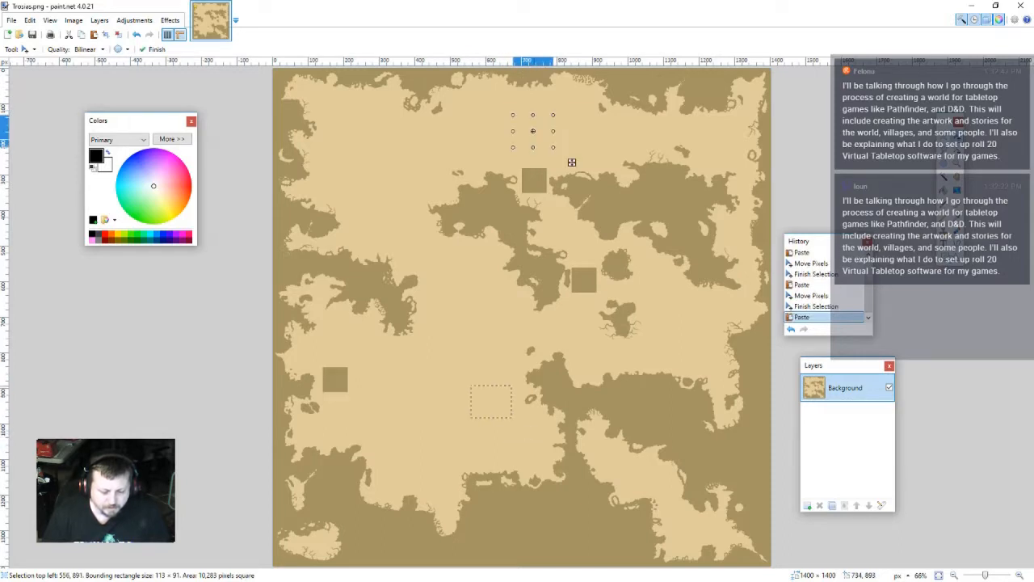
{"action": "left_click_drag", "start_coordinate": [572, 162], "coordinate": [379, 407]}
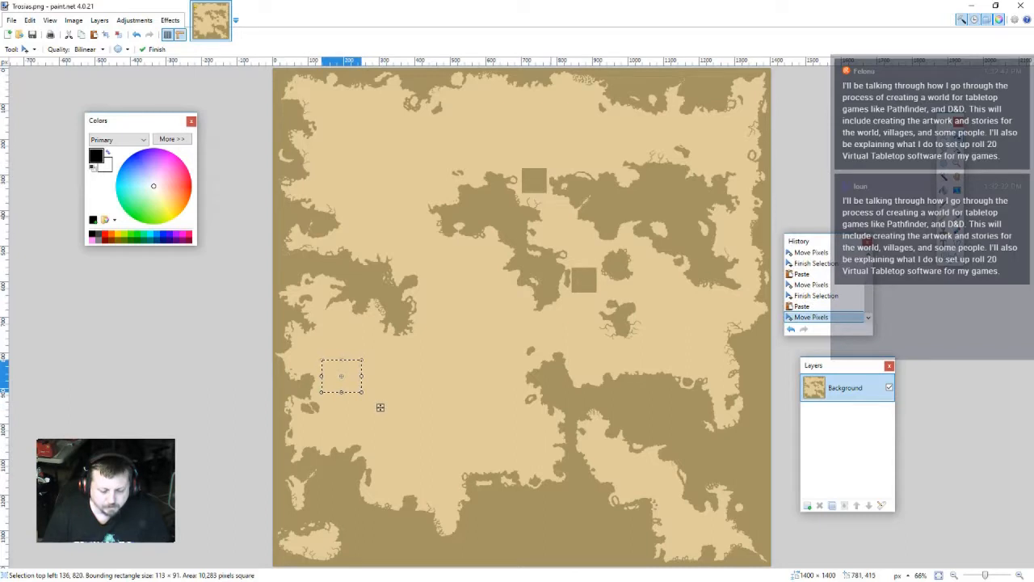
- Copy a smaller plain patch about 83 × 71 px and paste it over the dark square between the two upper dark regions
{"action": "scroll", "coordinate": [555, 196], "scroll_direction": "up", "scroll_amount": 9}
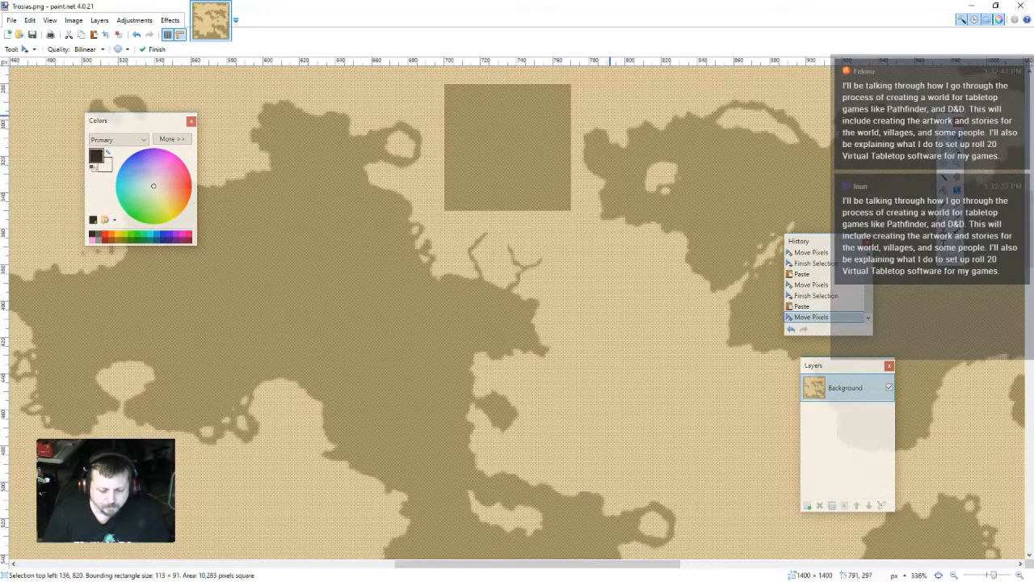
{"action": "scroll", "coordinate": [559, 249], "scroll_direction": "up", "scroll_amount": 2}
{"action": "key", "text": "s"}
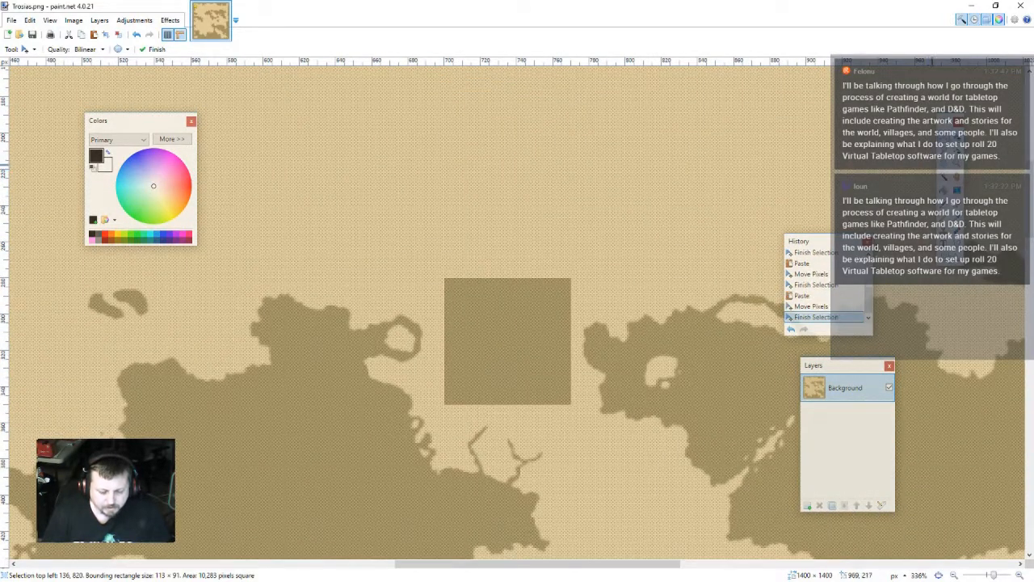
{"action": "left_click_drag", "start_coordinate": [427, 119], "coordinate": [494, 225]}
{"action": "key", "text": "ctrl+v"}
- Cover the last stray dark square, beside the small round dark area, with the smaller patch and deselect it
{"action": "scroll", "coordinate": [529, 425], "scroll_direction": "down", "scroll_amount": 3}
{"action": "scroll", "coordinate": [519, 404], "scroll_direction": "down", "scroll_amount": 5}
{"action": "scroll", "coordinate": [460, 109], "scroll_direction": "up", "scroll_amount": 5}
{"action": "key", "text": "ctrl+v"}
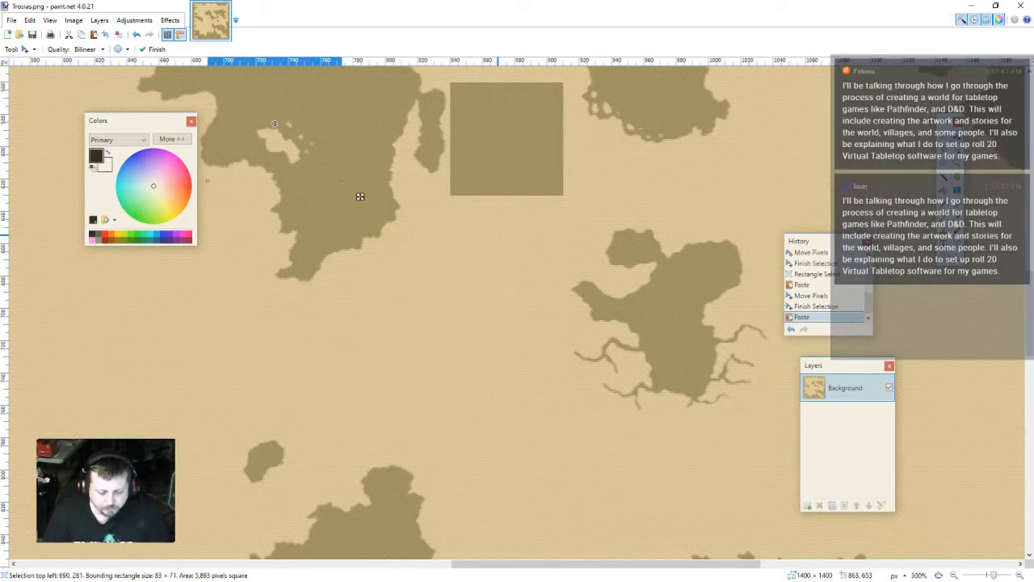
{"action": "left_click_drag", "start_coordinate": [359, 196], "coordinate": [600, 212]}
{"action": "scroll", "coordinate": [512, 286], "scroll_direction": "down", "scroll_amount": 5}
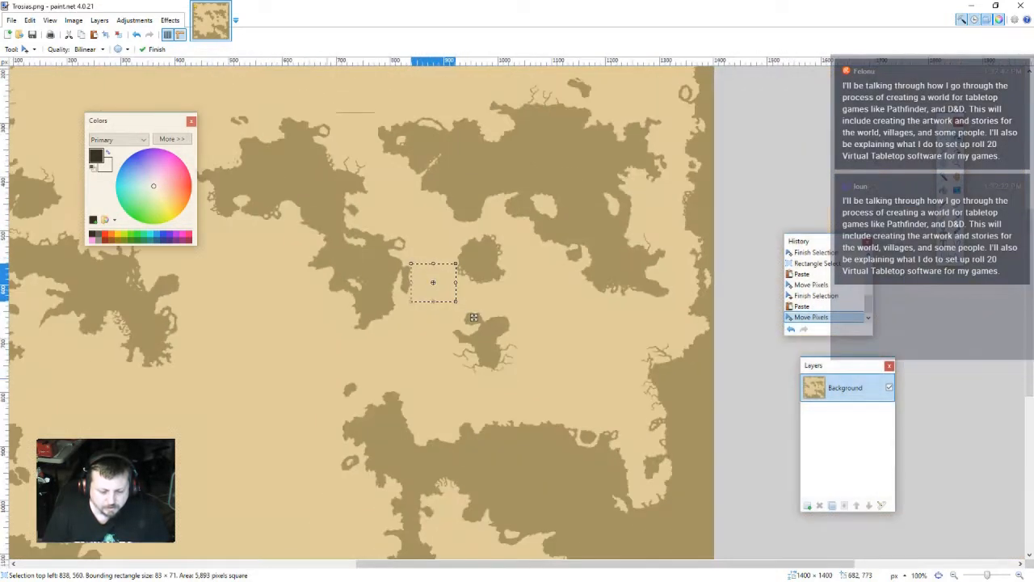
{"action": "key", "text": "ctrl+d"}
- Paste the small patch over the thin leftover line between the two upper dark regions and deselect it
{"action": "scroll", "coordinate": [474, 318], "scroll_direction": "up", "scroll_amount": 3}
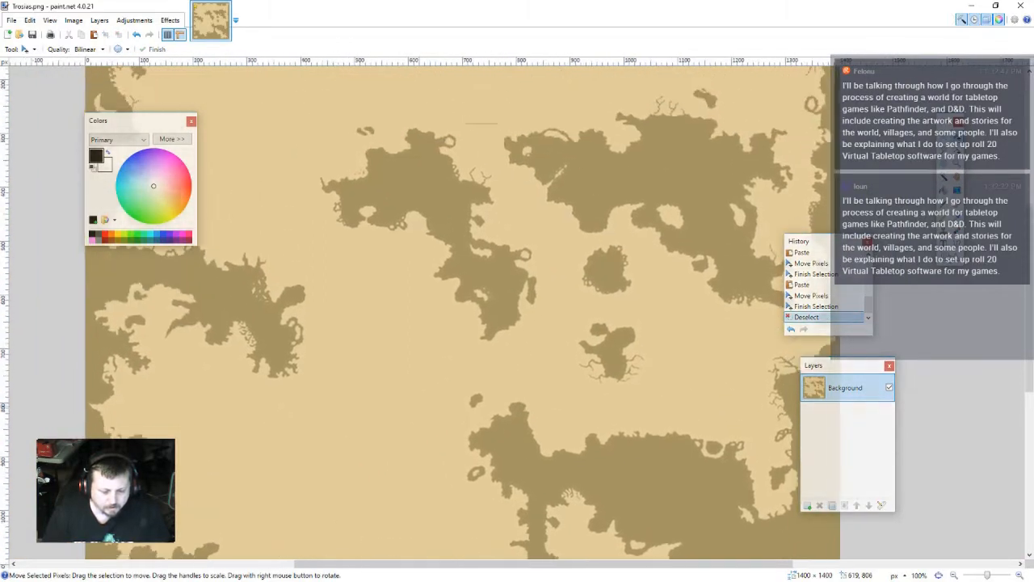
{"action": "scroll", "coordinate": [482, 110], "scroll_direction": "up", "scroll_amount": 5}
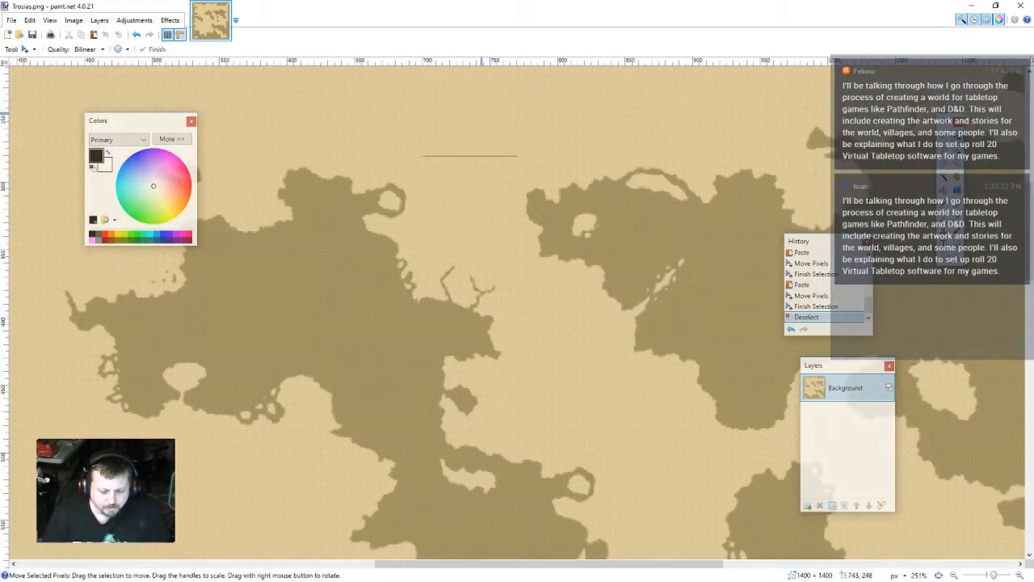
{"action": "key", "text": "ctrl+v"}
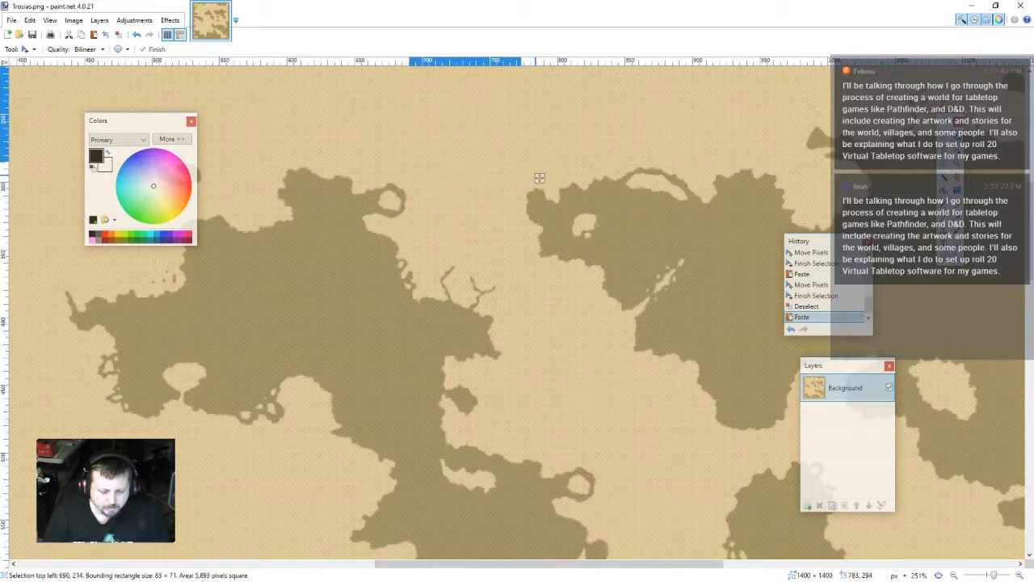
{"action": "key", "text": "ctrl+d"}
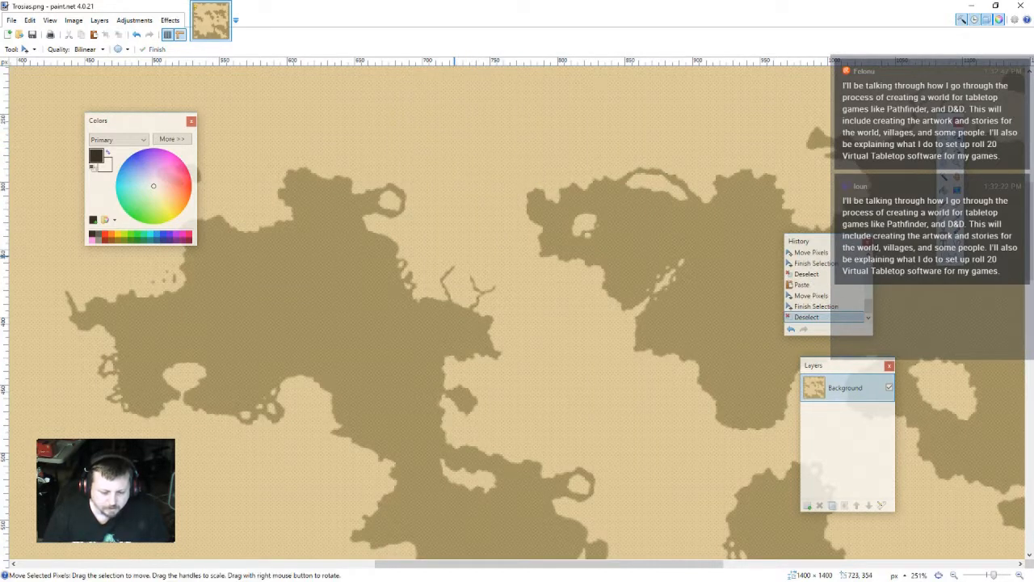
- Move the Colors window clear of the map and check the whole map for remaining flaws
{"action": "scroll", "coordinate": [454, 255], "scroll_direction": "down", "scroll_amount": 5}
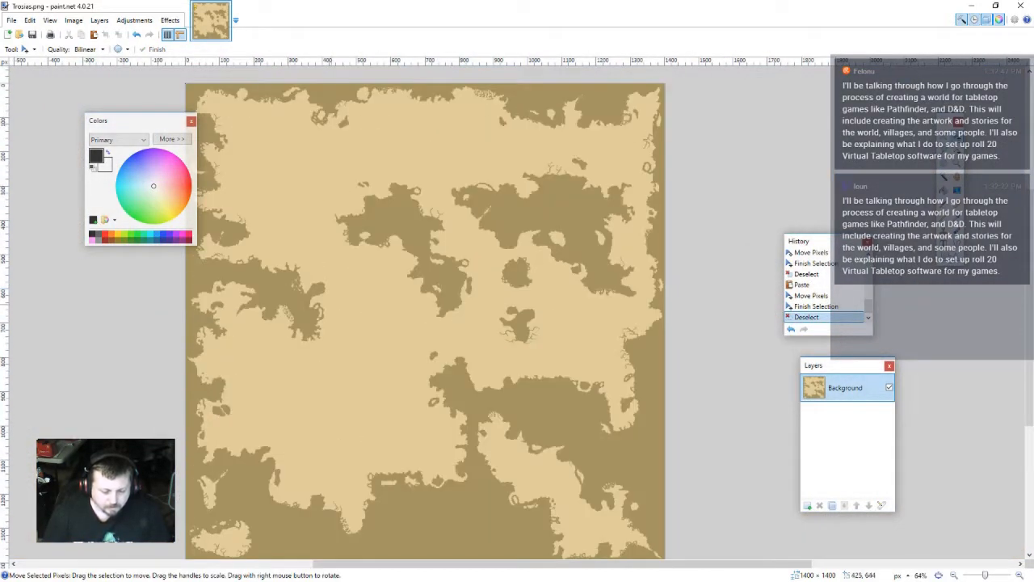
{"action": "left_click_drag", "start_coordinate": [144, 120], "coordinate": [87, 119]}
{"action": "scroll", "coordinate": [424, 321], "scroll_direction": "down", "scroll_amount": 3}
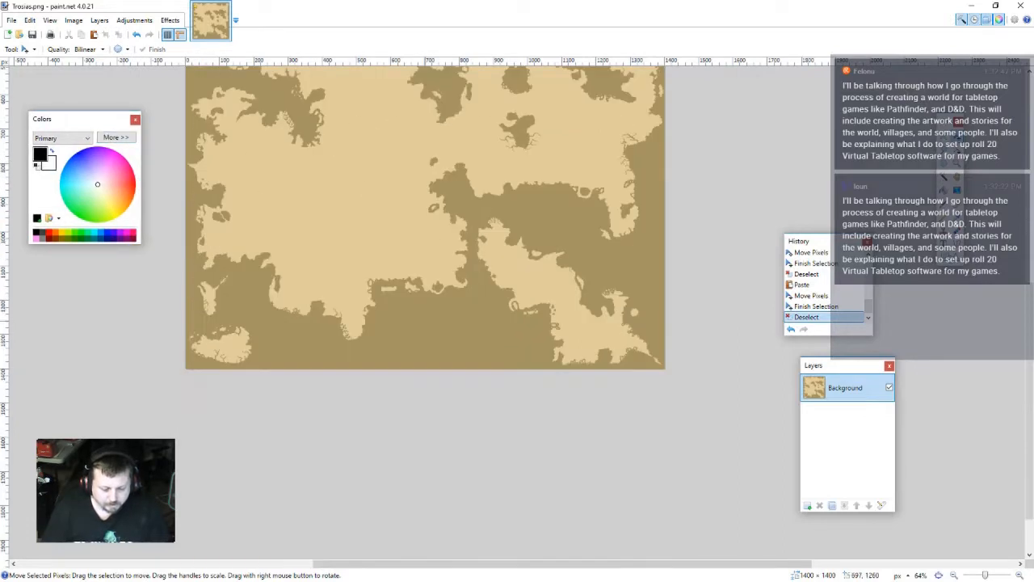
{"action": "scroll", "coordinate": [444, 331], "scroll_direction": "up", "scroll_amount": 5}
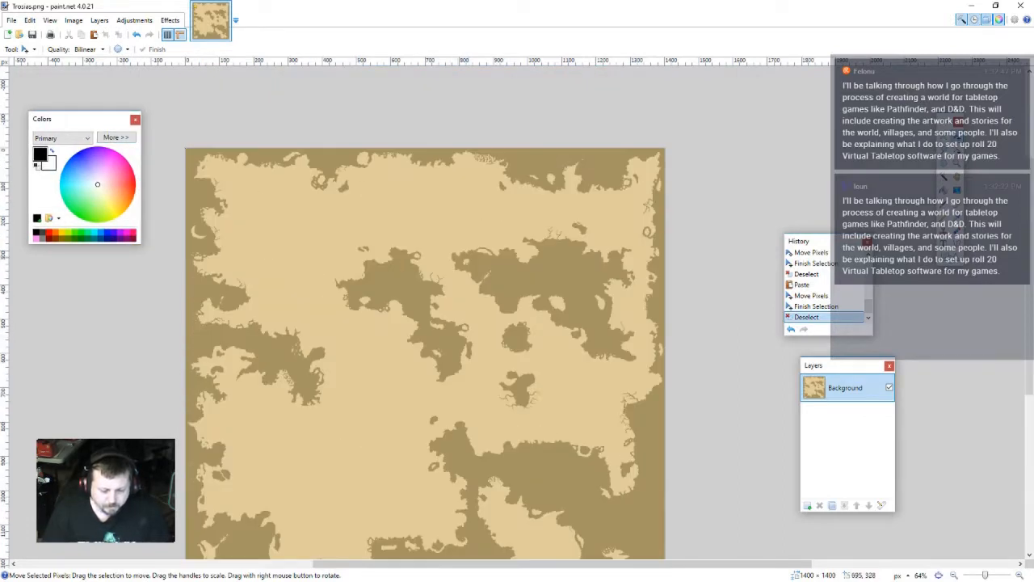
{"action": "scroll", "coordinate": [445, 348], "scroll_direction": "down", "scroll_amount": 3}
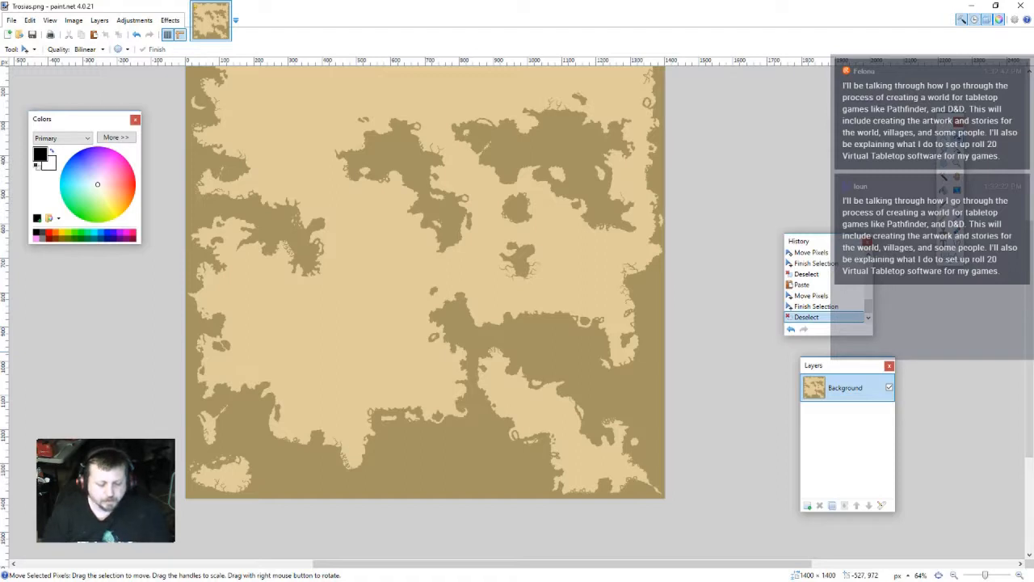
- Switch back to the Map creator page in the browser and bring its piece palette and map controls into view
{"action": "key", "text": "alt+Tab"}
{"action": "scroll", "coordinate": [458, 297], "scroll_direction": "up", "scroll_amount": 15}
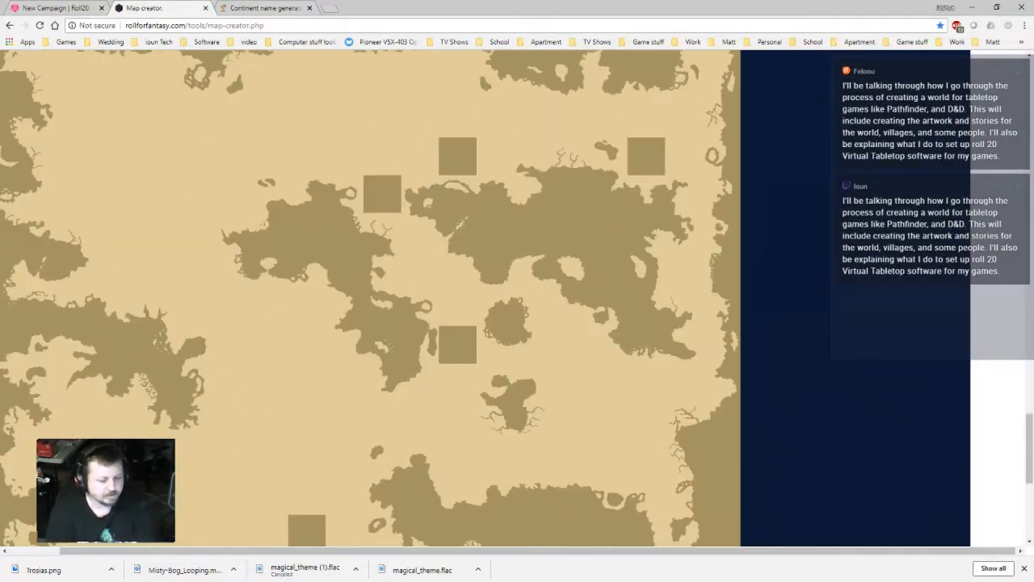
{"action": "scroll", "coordinate": [458, 297], "scroll_direction": "up", "scroll_amount": 8}
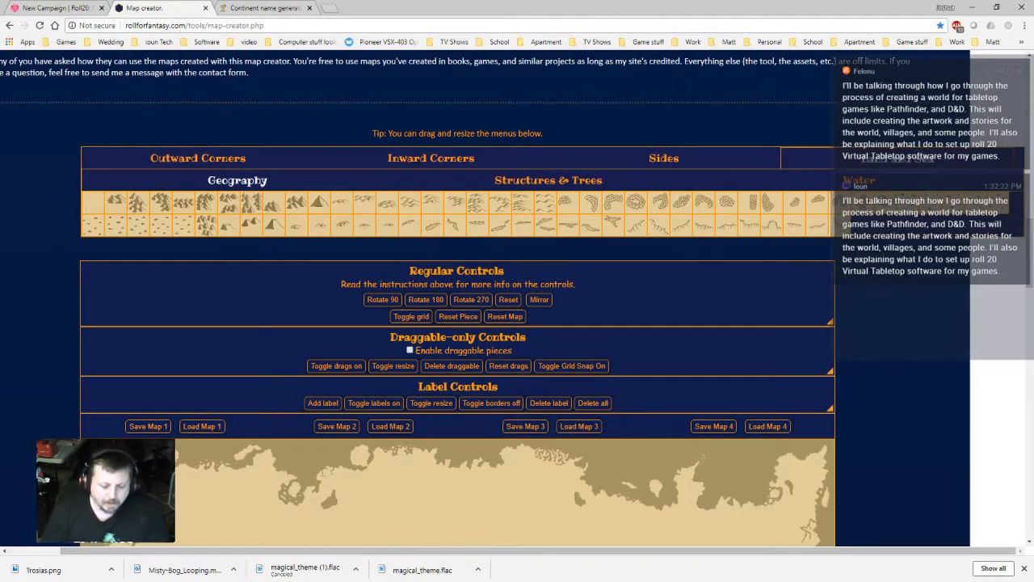
- Look through the Structures & Trees and Water piece sets in the map creator and switch back to paint.net
{"action": "left_click", "coordinate": [548, 180]}
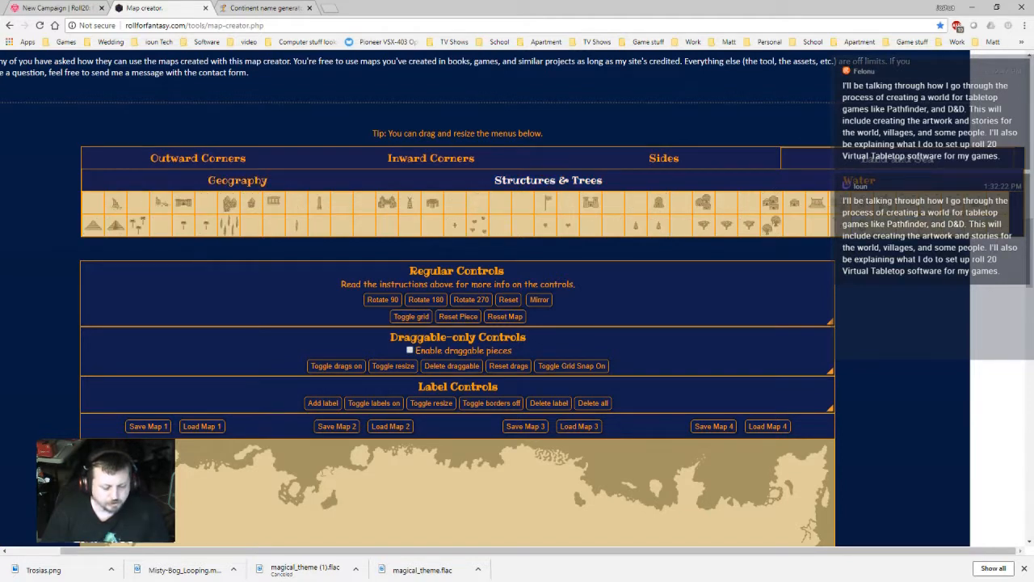
{"action": "left_click", "coordinate": [859, 180]}
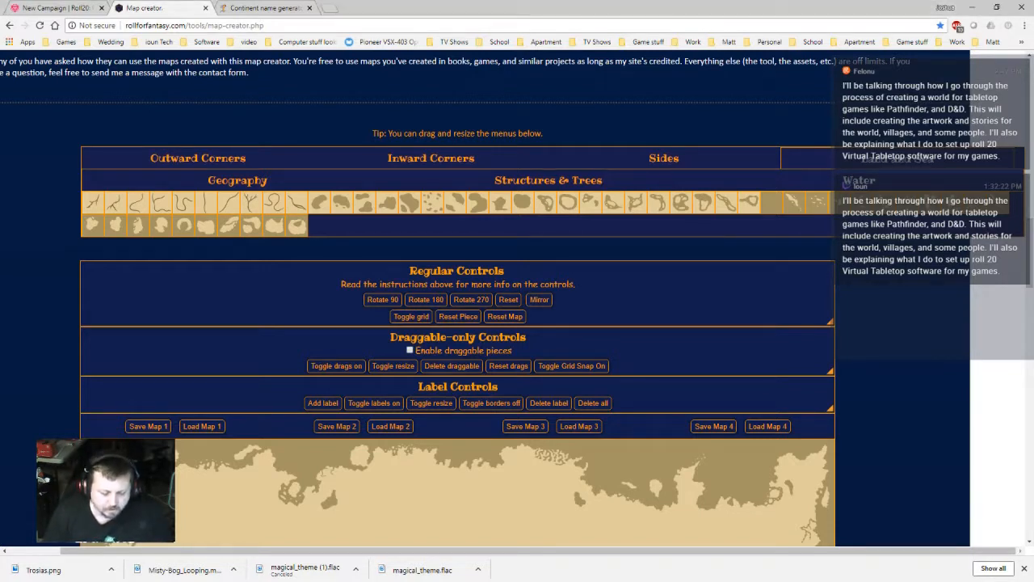
{"action": "key", "text": "alt+Tab"}
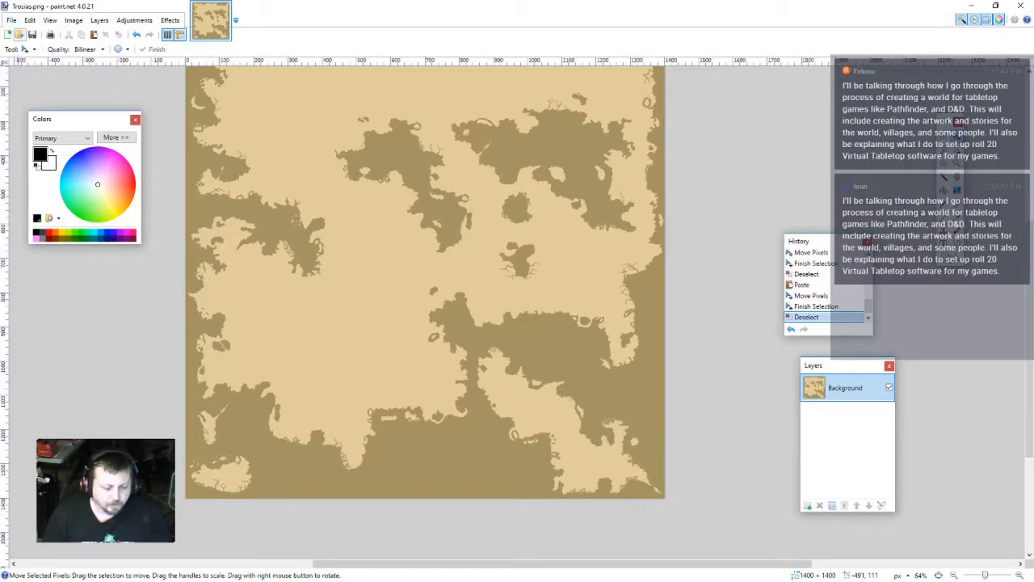
- Open the existing map Sutfait Haven.pdn in paint.net alongside Trosias.png
{"action": "left_click", "coordinate": [11, 20]}
{"action": "mouse_move", "coordinate": [39, 60]}
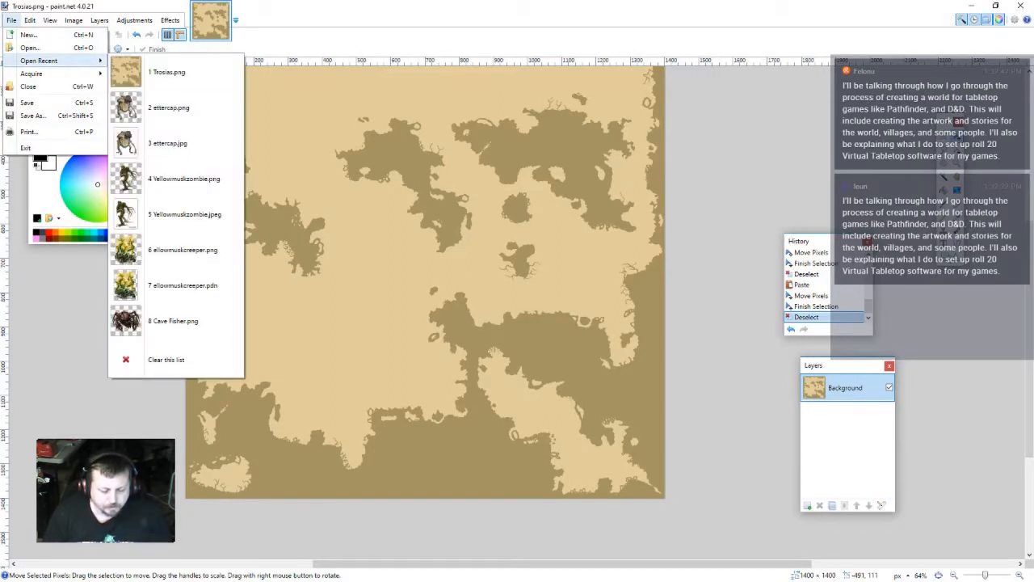
{"action": "left_click", "coordinate": [91, 306]}
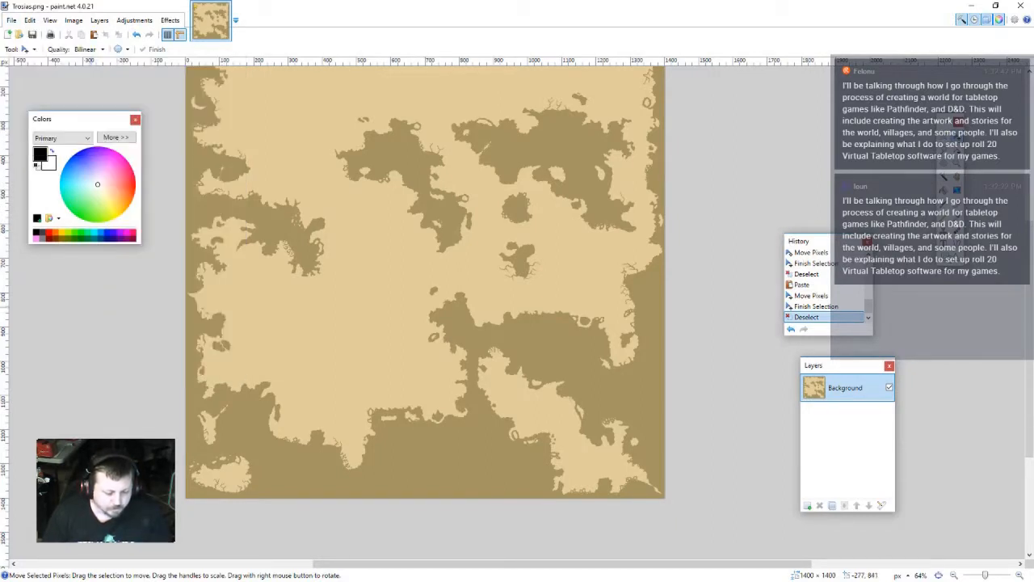
{"action": "key", "text": "alt+Tab"}
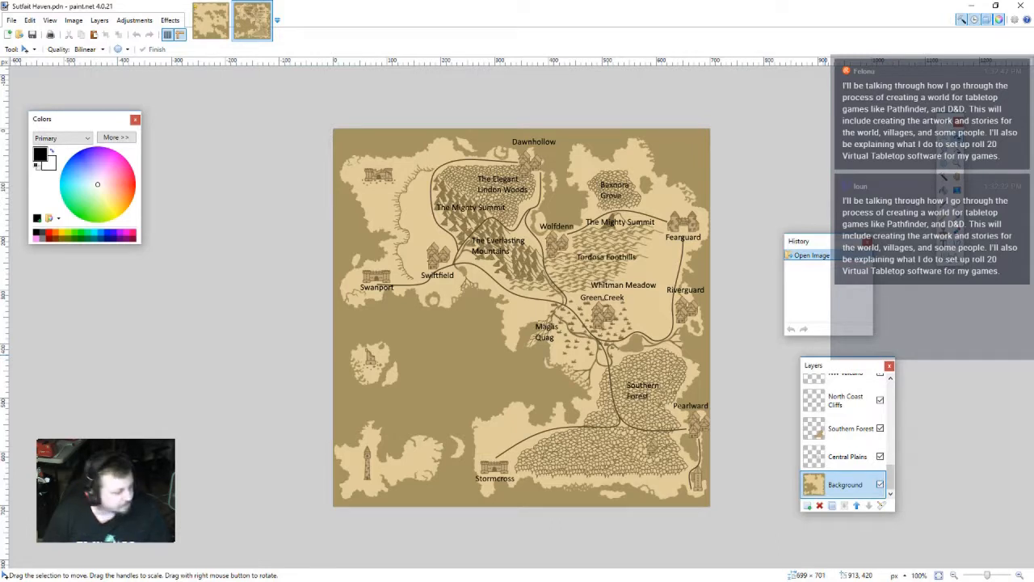
- Show the Original Items 1 layer of Sutfait Haven.pdn and copy its entire contents
{"action": "scroll", "coordinate": [844, 420], "scroll_direction": "up", "scroll_amount": 10}
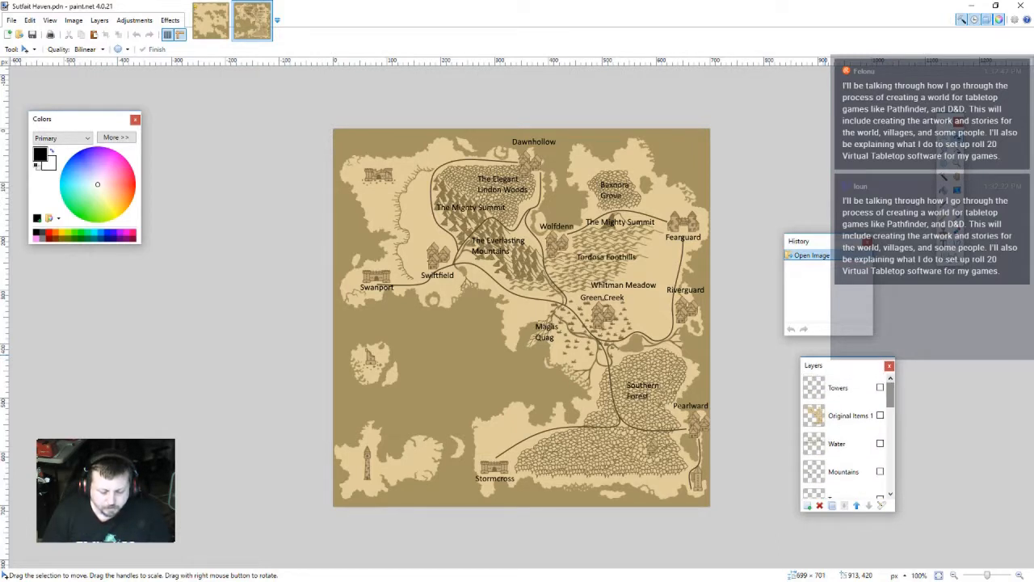
{"action": "left_click", "coordinate": [880, 415]}
{"action": "left_click", "coordinate": [849, 415]}
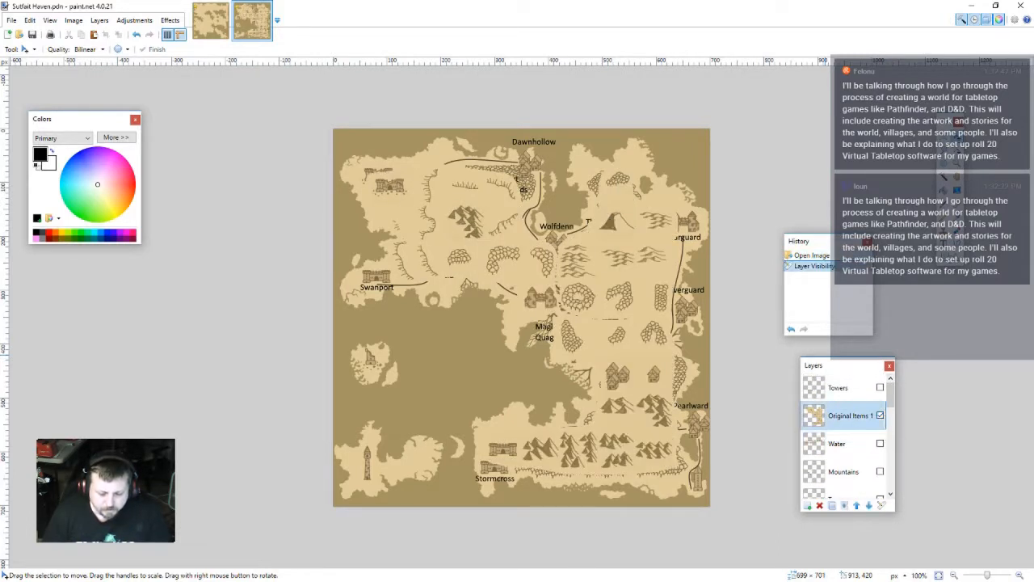
{"action": "key", "text": "ctrl+a"}
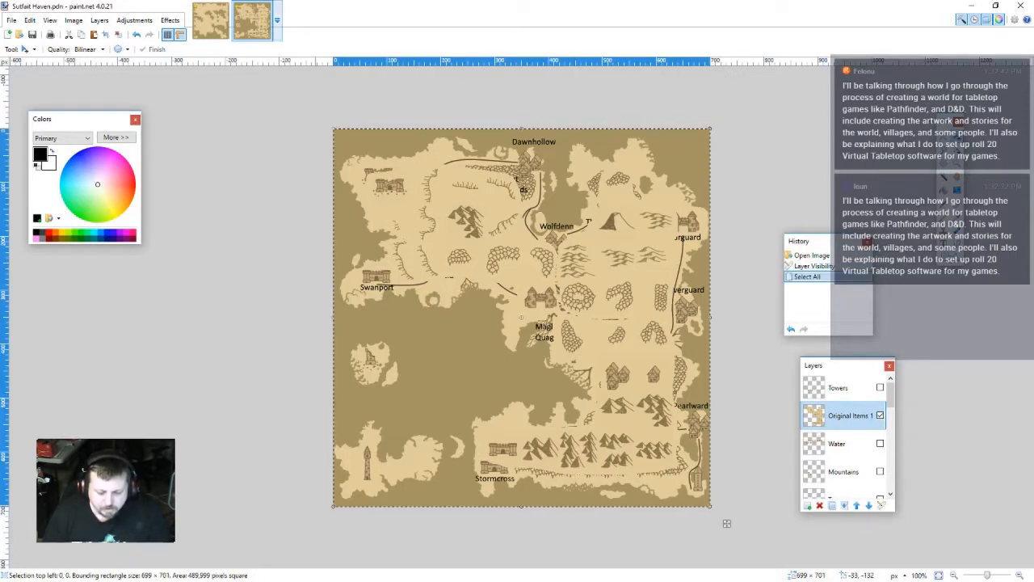
- Paste the copied original items onto a new layer in Trosias.png and move them to about 231, 343 px
{"action": "left_click", "coordinate": [210, 20]}
{"action": "key", "text": "ctrl+v"}
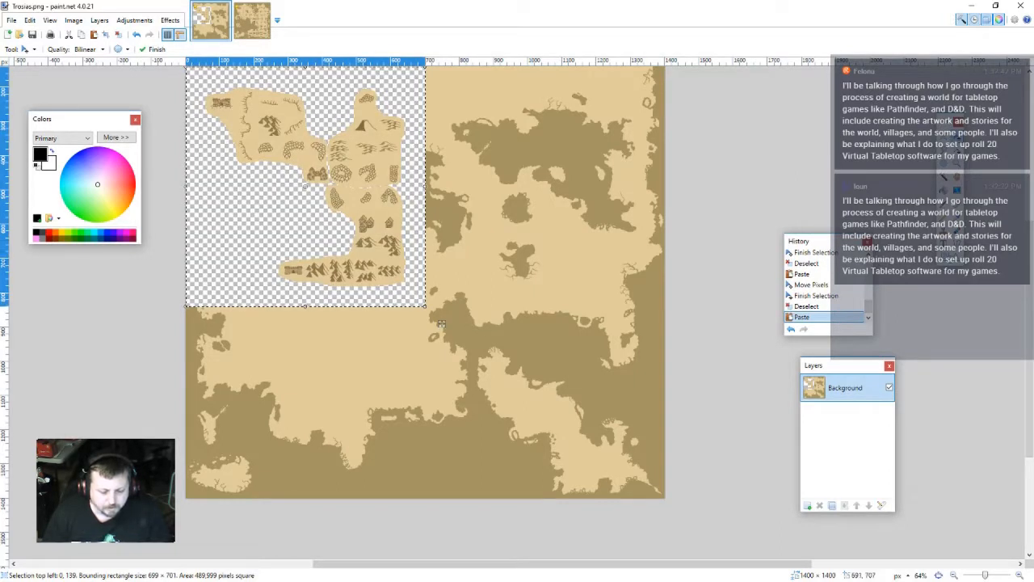
{"action": "key", "text": "ctrl+z"}
{"action": "key", "text": "ctrl+shift+n"}
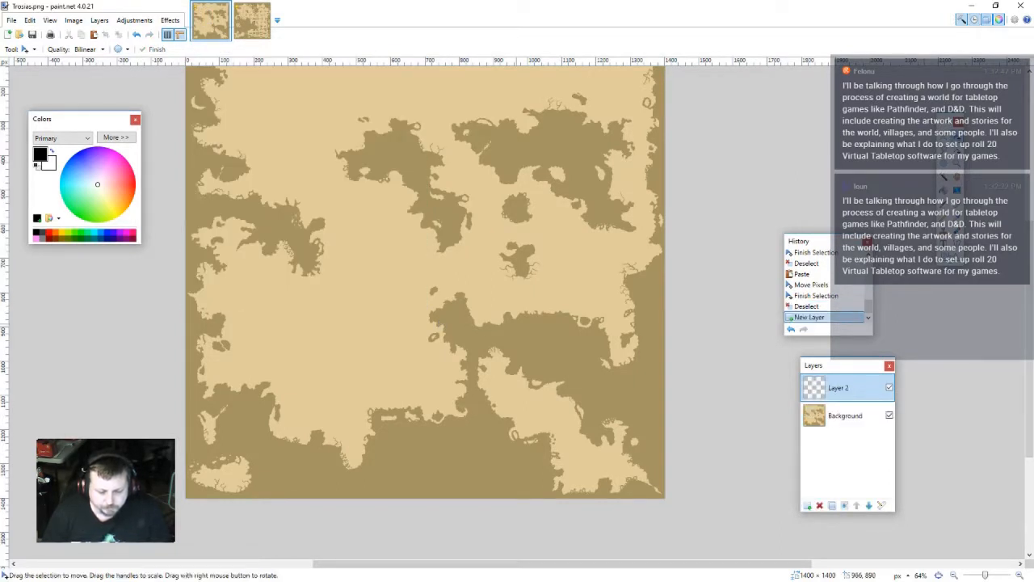
{"action": "key", "text": "ctrl+v"}
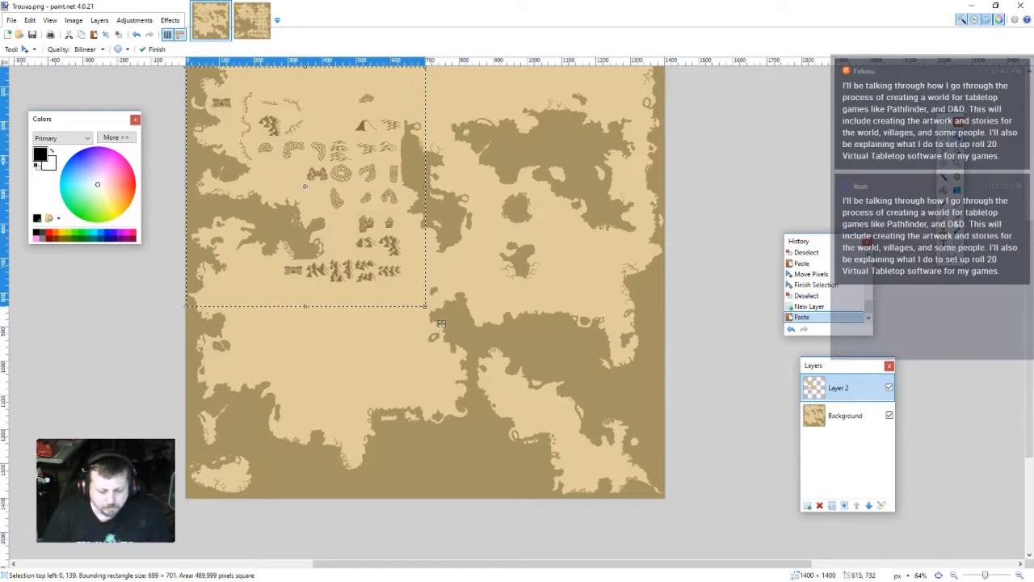
{"action": "left_click_drag", "start_coordinate": [441, 323], "coordinate": [521, 393]}
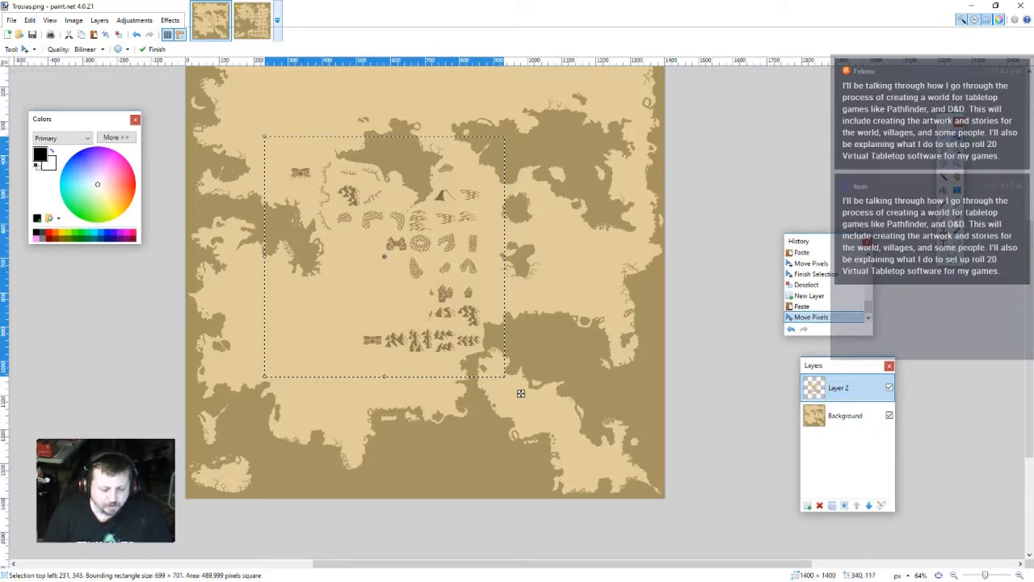
- Make the Water, Mountains, Trees, Hills and Grass layers of Sutfait Haven.pdn visible
{"action": "key", "text": "ctrl+Tab"}
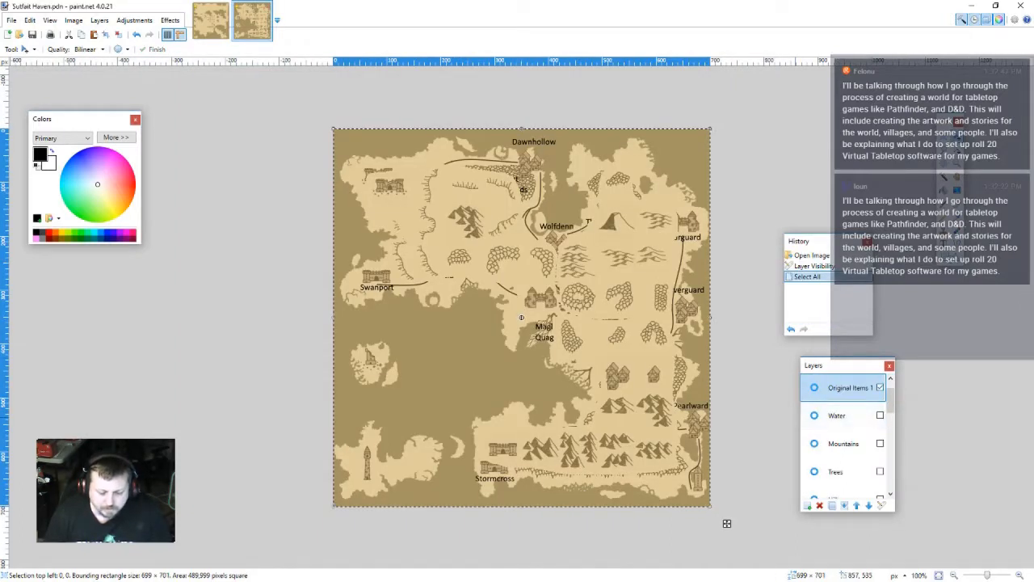
{"action": "scroll", "coordinate": [846, 428], "scroll_direction": "down", "scroll_amount": 2}
{"action": "scroll", "coordinate": [846, 428], "scroll_direction": "up", "scroll_amount": 1}
{"action": "left_click", "coordinate": [880, 400]}
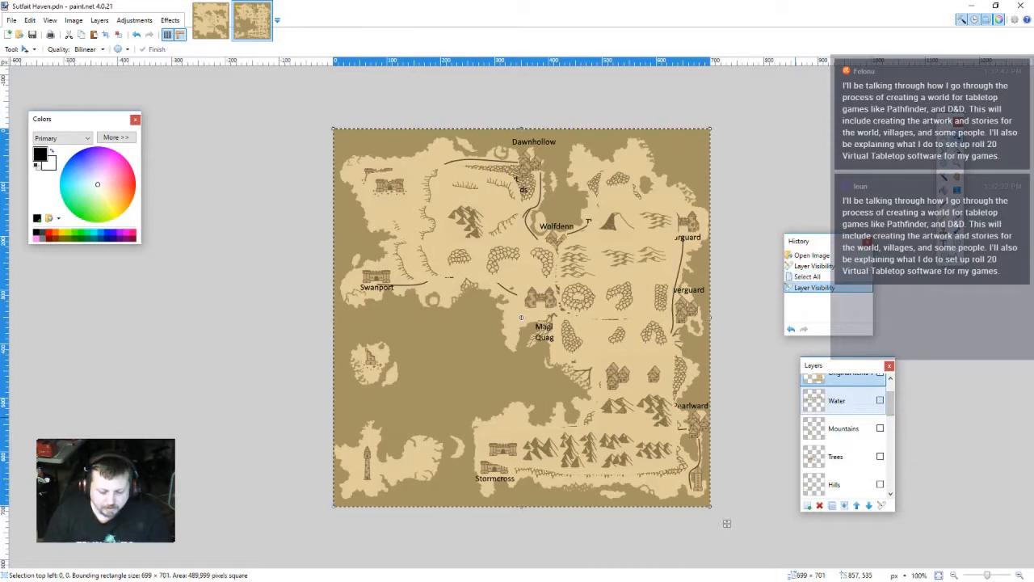
{"action": "left_click", "coordinate": [880, 427]}
{"action": "scroll", "coordinate": [847, 428], "scroll_direction": "down", "scroll_amount": 1}
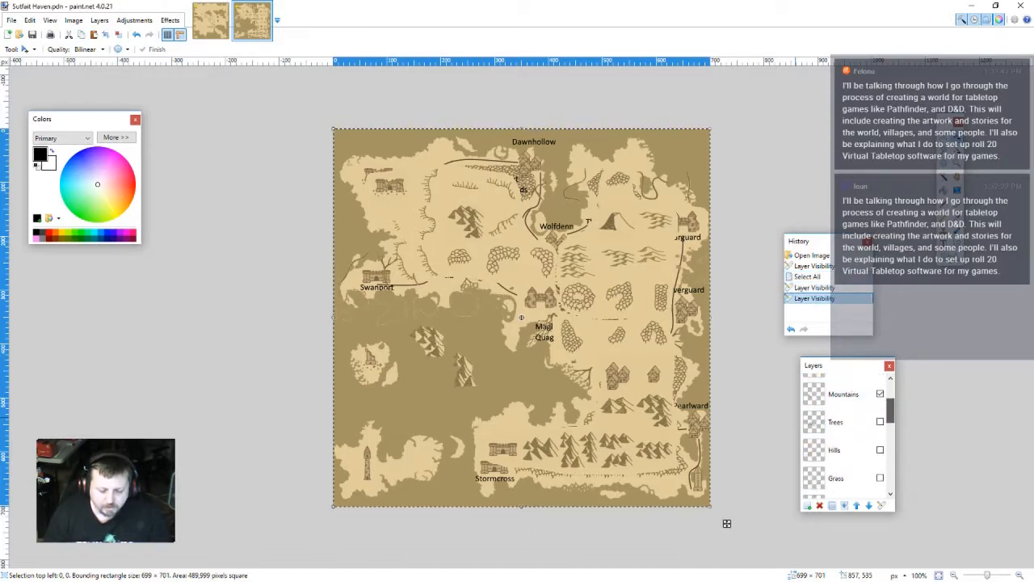
{"action": "left_click", "coordinate": [880, 421]}
{"action": "left_click", "coordinate": [880, 449]}
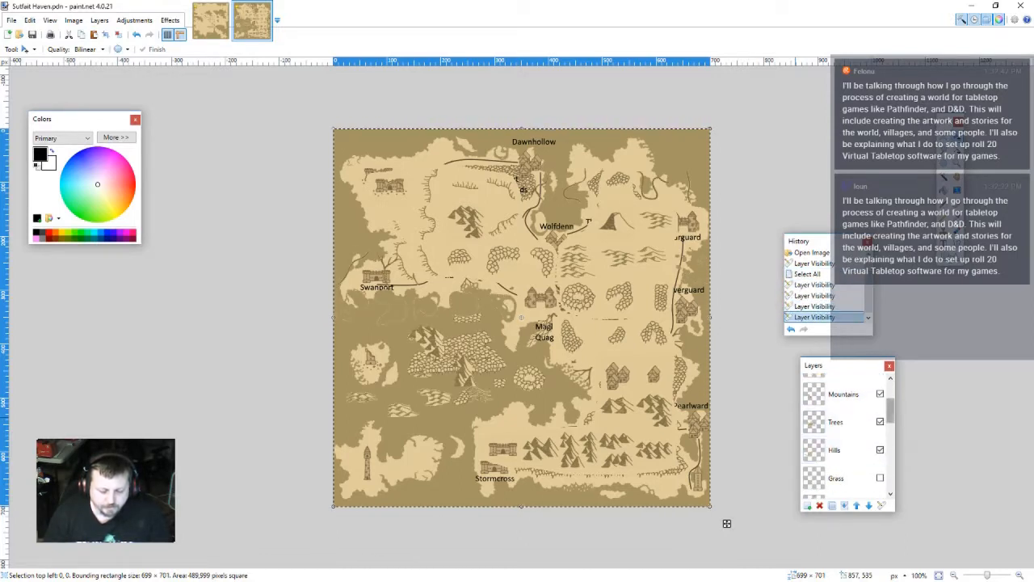
{"action": "scroll", "coordinate": [847, 428], "scroll_direction": "down", "scroll_amount": 2}
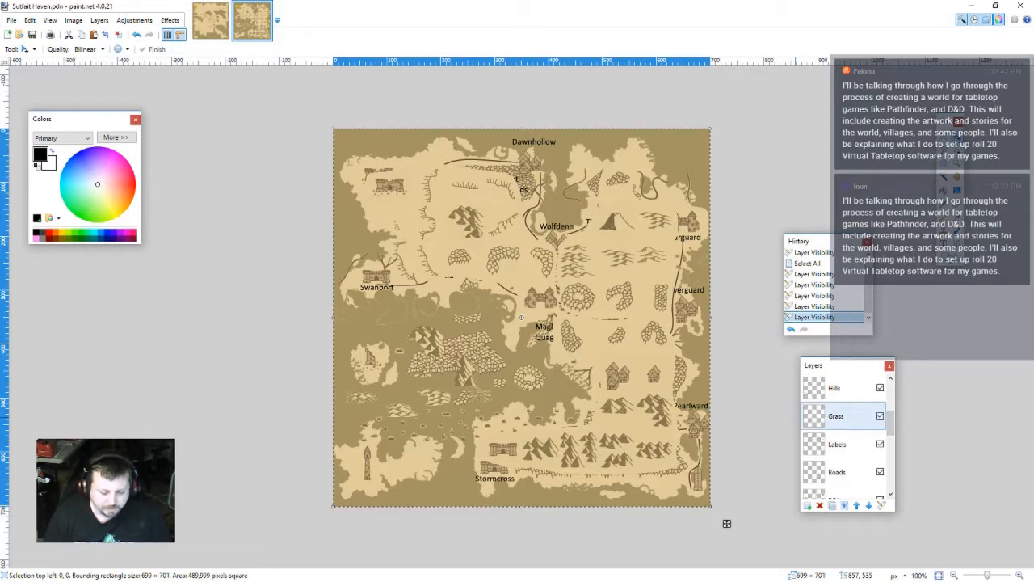
{"action": "scroll", "coordinate": [843, 428], "scroll_direction": "up", "scroll_amount": 3}
{"action": "scroll", "coordinate": [842, 442], "scroll_direction": "down", "scroll_amount": 2}
{"action": "scroll", "coordinate": [842, 442], "scroll_direction": "up", "scroll_amount": 3}
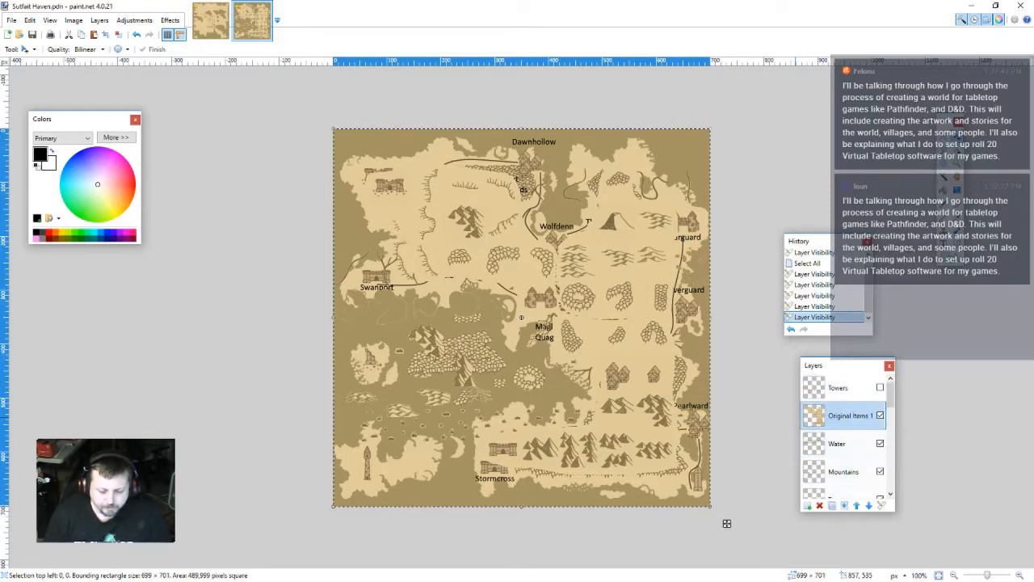
- Copy the whole Water layer and paste it onto a new layer in Trosias.png, moved to about 149, 195 px
{"action": "key", "text": "ctrl+a"}
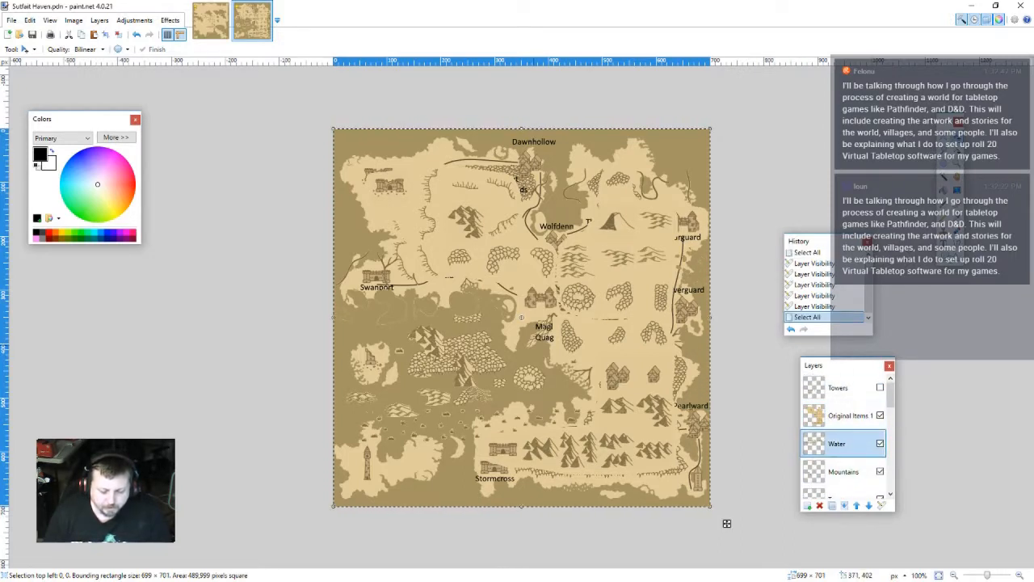
{"action": "key", "text": "ctrl+c"}
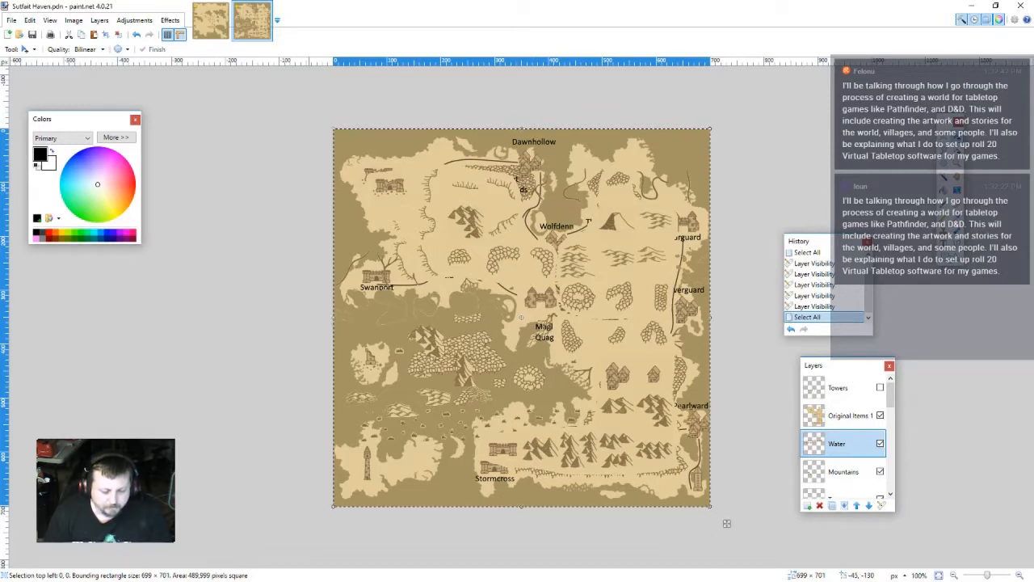
{"action": "key", "text": "ctrl+Tab"}
{"action": "key", "text": "ctrl+v"}
{"action": "left_click_drag", "start_coordinate": [441, 323], "coordinate": [521, 393]}
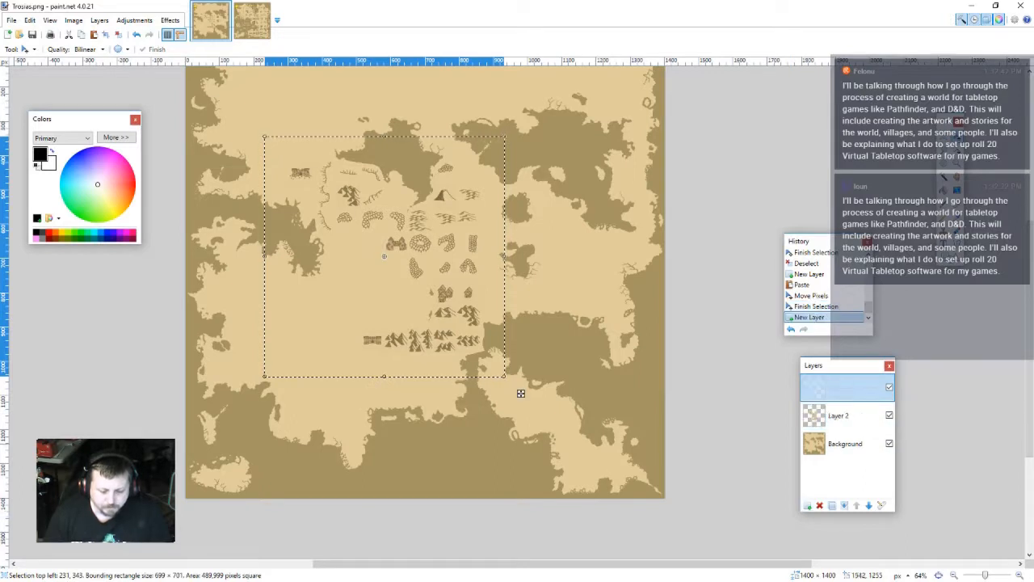
{"action": "key", "text": "ctrl+shift+n"}
{"action": "key", "text": "ctrl+v"}
{"action": "left_click_drag", "start_coordinate": [441, 323], "coordinate": [493, 343]}
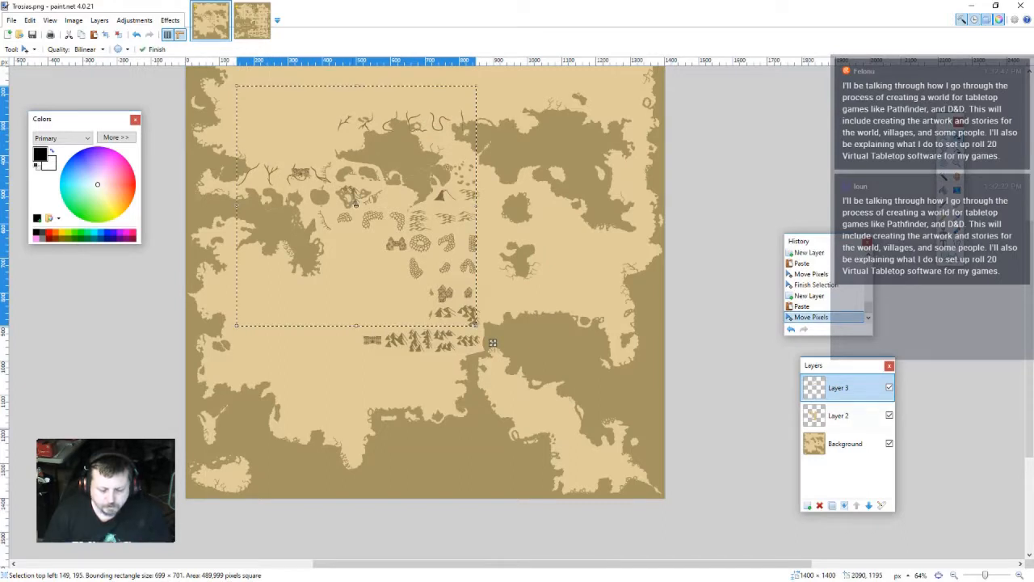
- Copy the whole Mountains layer from Sutfait Haven.pdn onto a new layer in Trosias.png and move it to about 155, 499 px
{"action": "key", "text": "ctrl+Tab"}
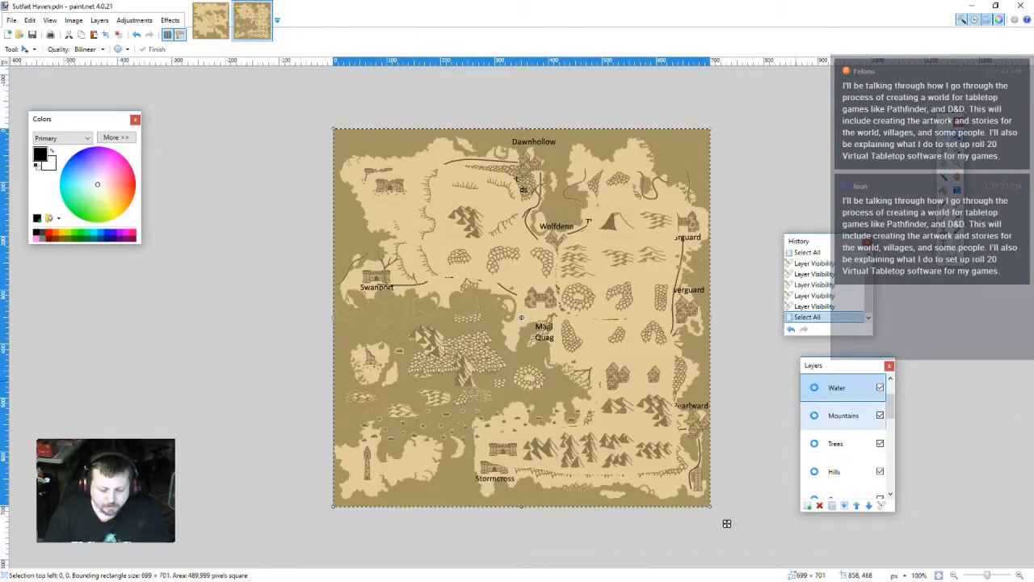
{"action": "left_click", "coordinate": [844, 416]}
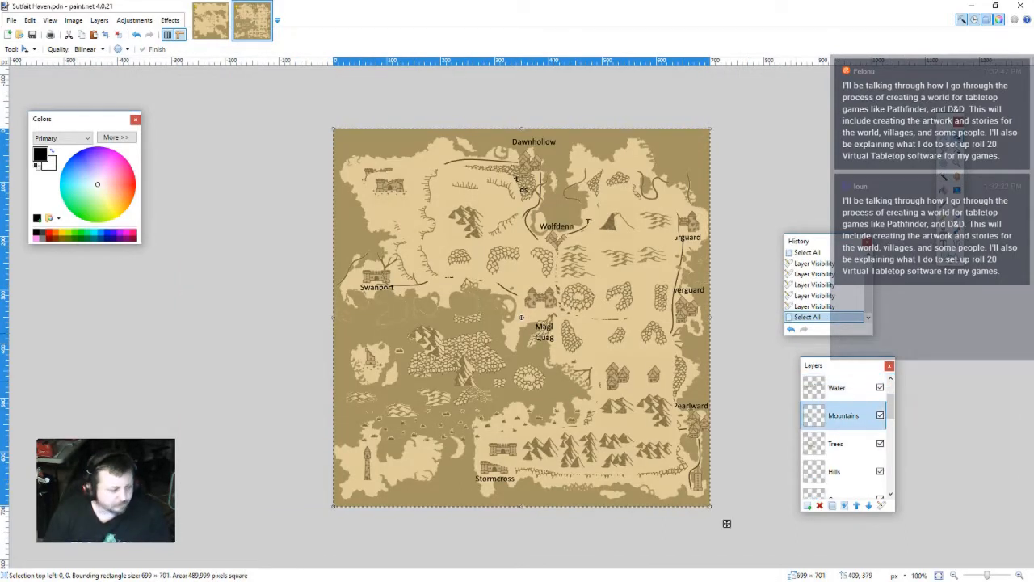
{"action": "left_click", "coordinate": [529, 288]}
{"action": "key", "text": "ctrl+a"}
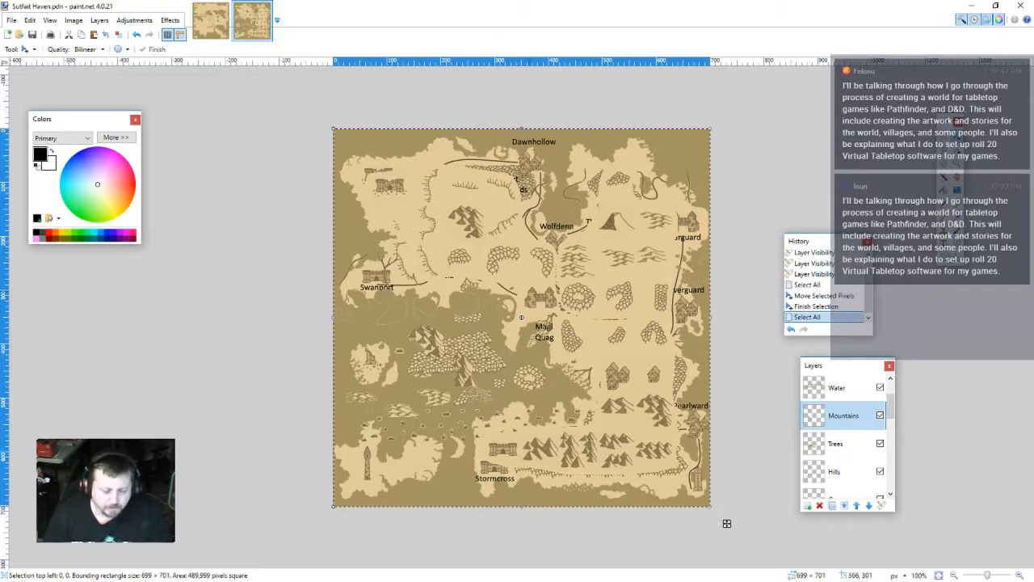
{"action": "left_click", "coordinate": [210, 21]}
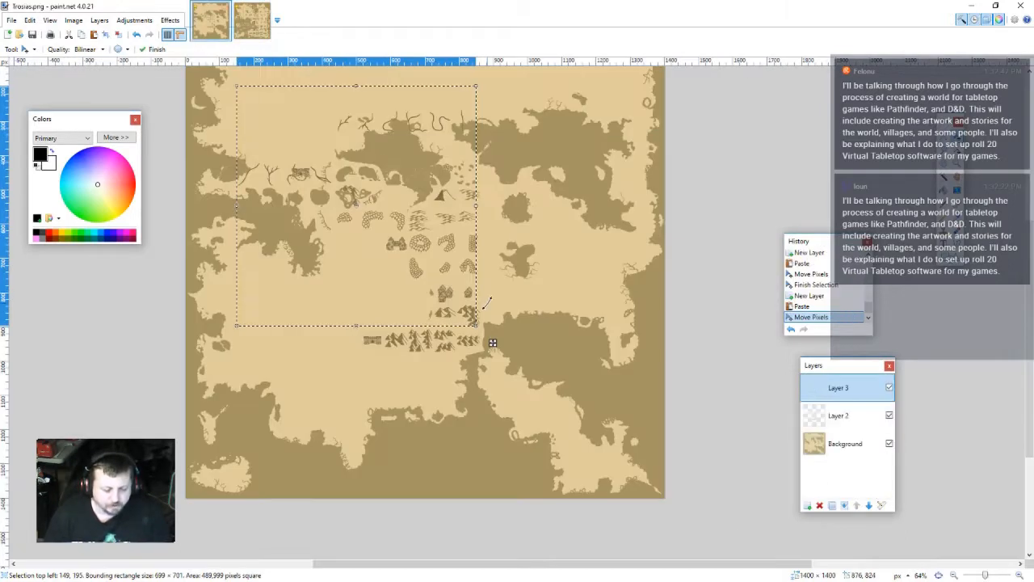
{"action": "left_click", "coordinate": [807, 505]}
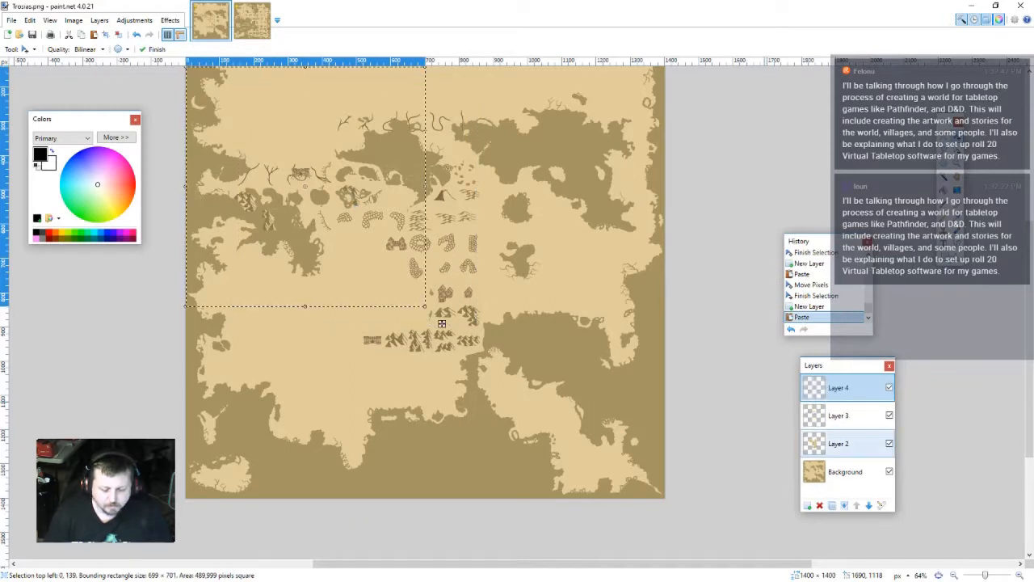
{"action": "key", "text": "ctrl+Tab"}
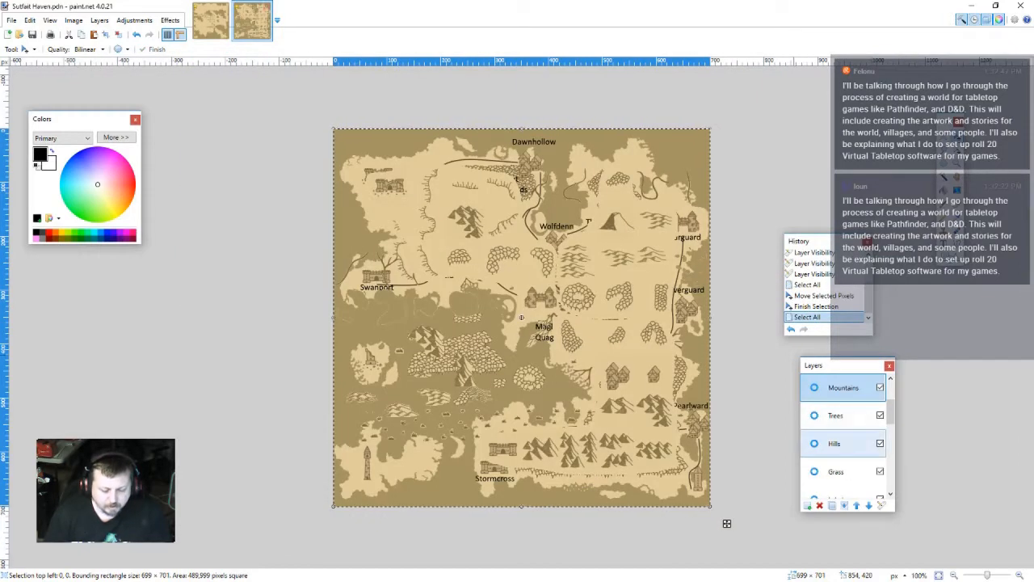
{"action": "key", "text": "ctrl+c"}
{"action": "key", "text": "ctrl+Tab"}
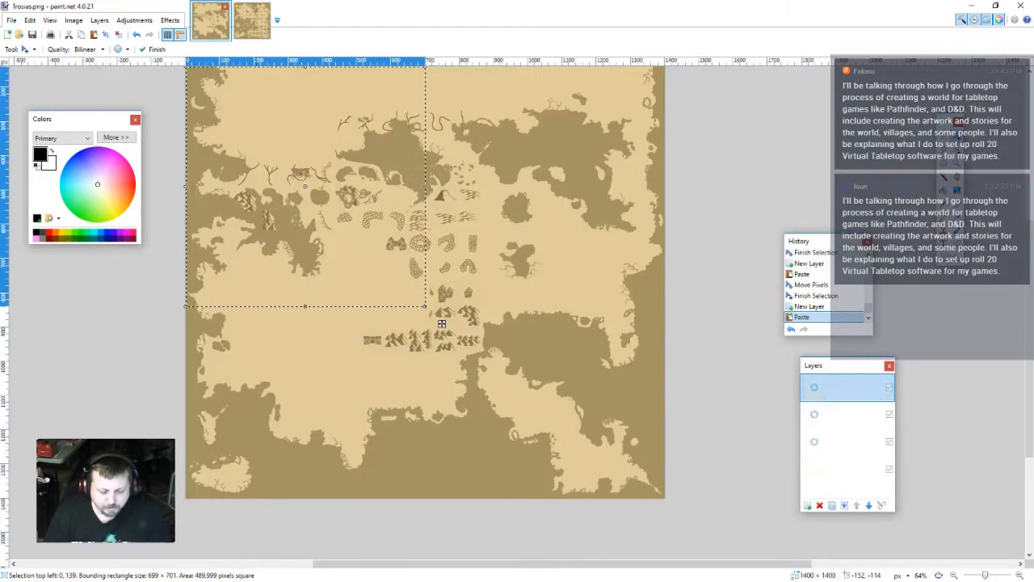
{"action": "key", "text": "ctrl+v"}
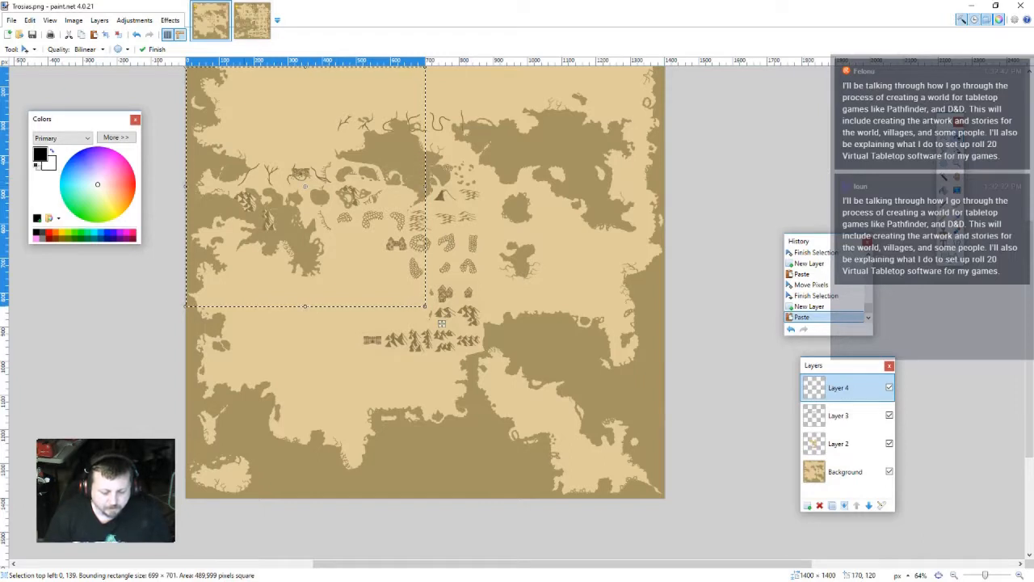
{"action": "left_click_drag", "start_coordinate": [441, 323], "coordinate": [494, 446]}
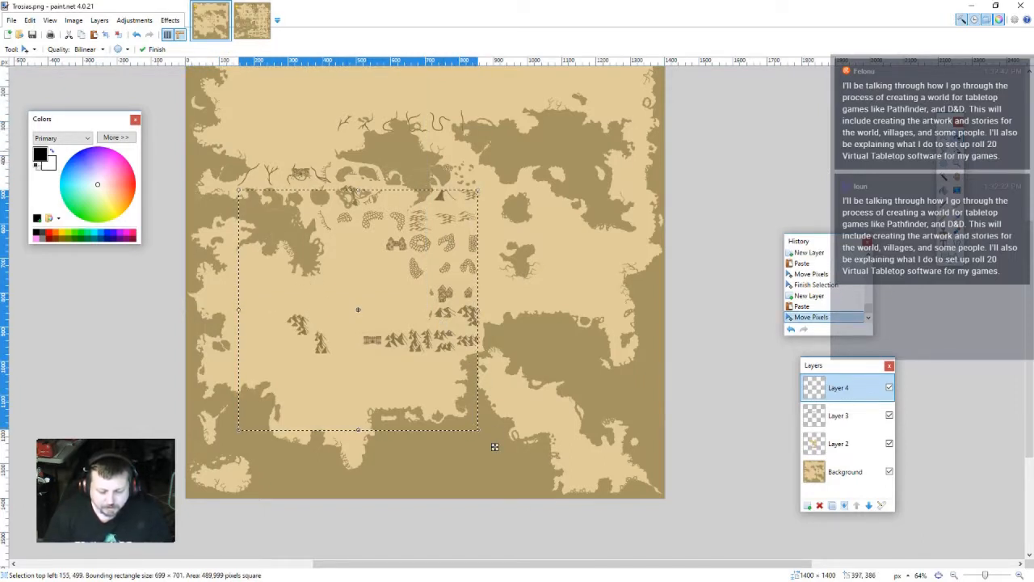
- Copy the Trees layer onto a new layer in Trosias.png, reposition it on the map, and return to the Hills layer of Sutfait Haven.pdn
{"action": "key", "text": "ctrl+Tab"}
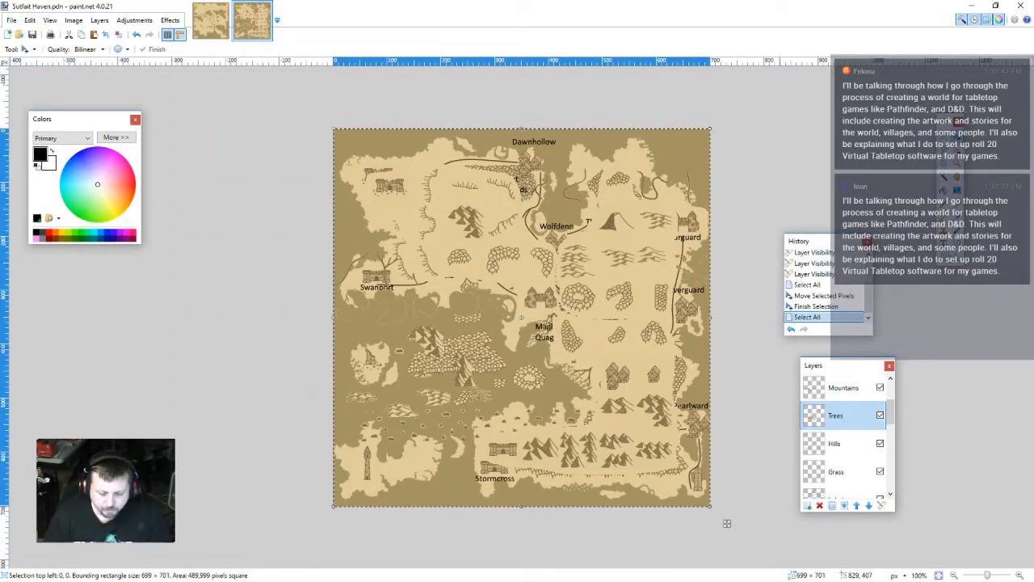
{"action": "key", "text": "ctrl+Tab"}
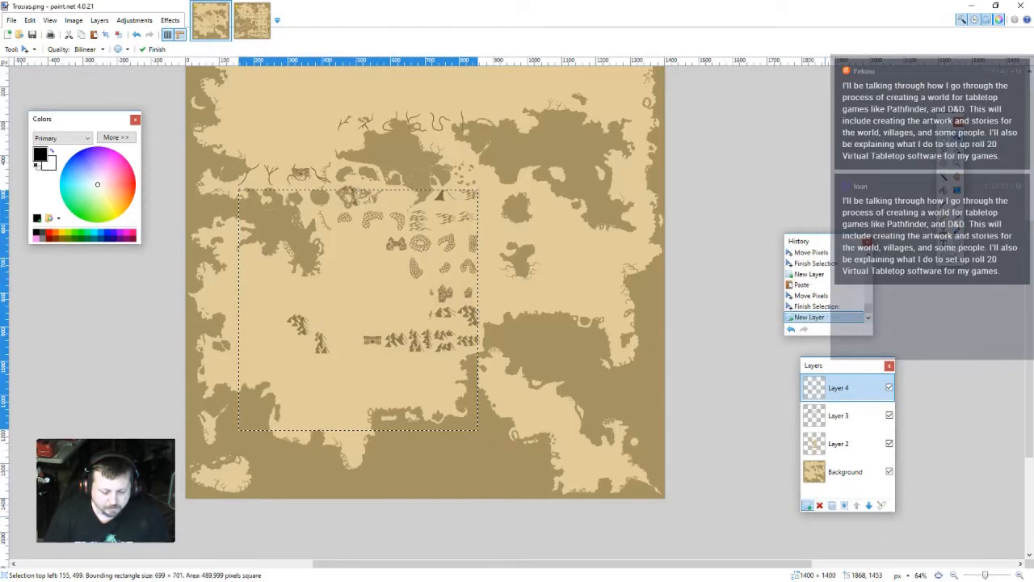
{"action": "key", "text": "ctrl+shift+v"}
{"action": "left_click_drag", "start_coordinate": [442, 323], "coordinate": [523, 408]}
{"action": "key", "text": "ctrl+Tab"}
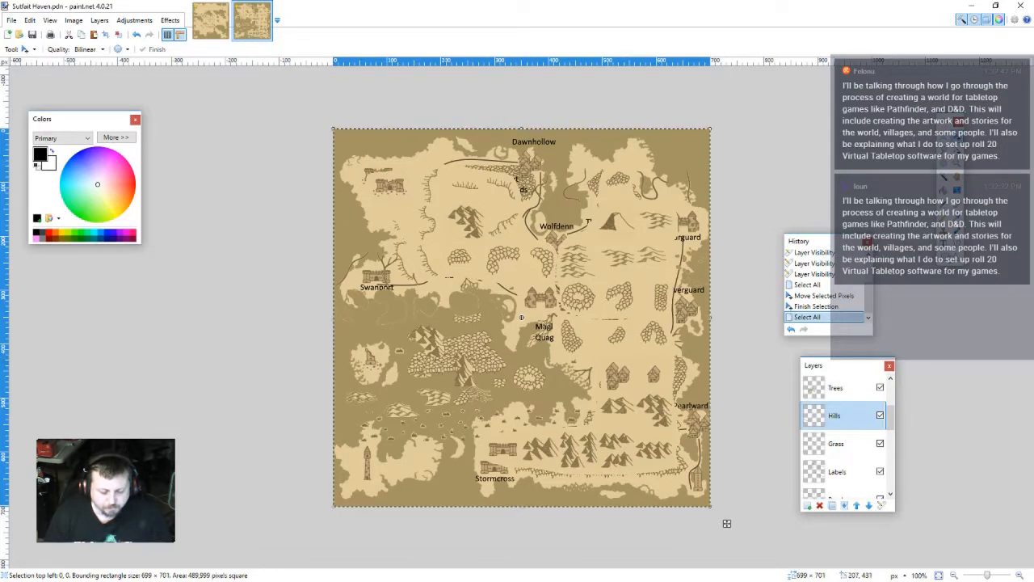
- Copy the Hills layer of Sutfait Haven.pdn onto a new layer in Trosias.png and move it to about 327, 587 px
{"action": "key", "text": "ctrl+Tab"}
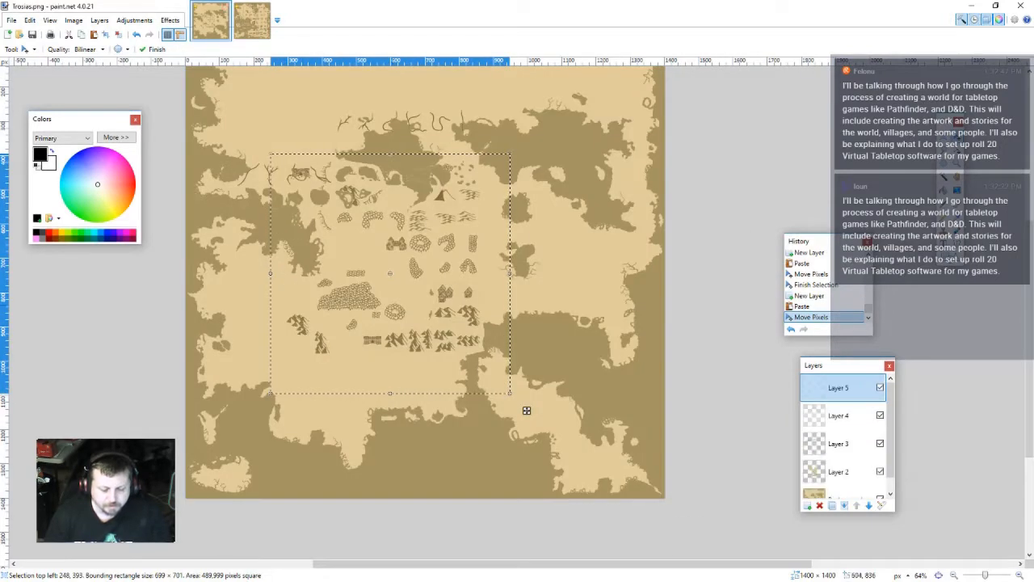
{"action": "key", "text": "ctrl+v"}
{"action": "key", "text": "ctrl+z"}
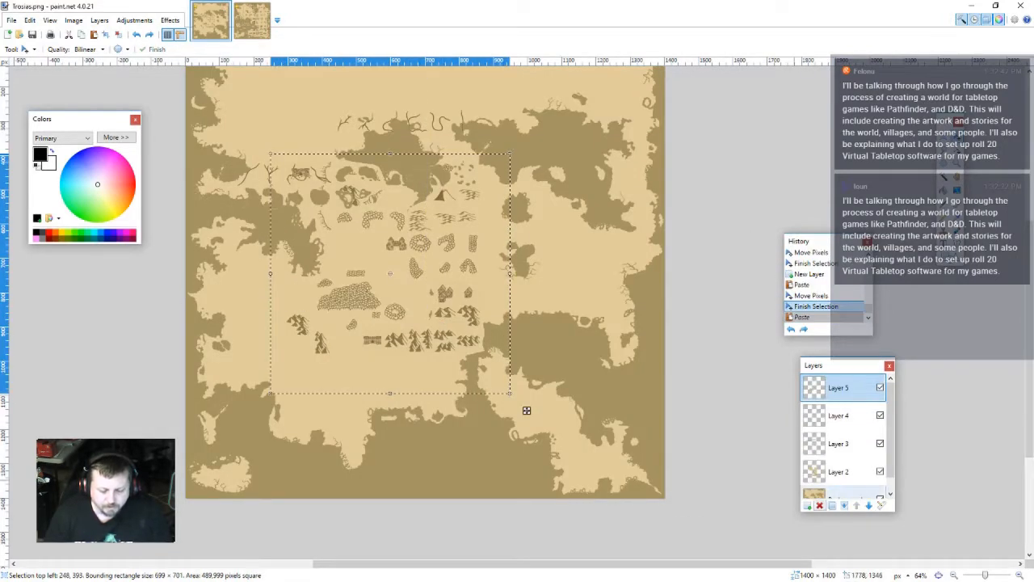
{"action": "key", "text": "ctrl+shift+v"}
{"action": "left_click_drag", "start_coordinate": [442, 323], "coordinate": [553, 477]}
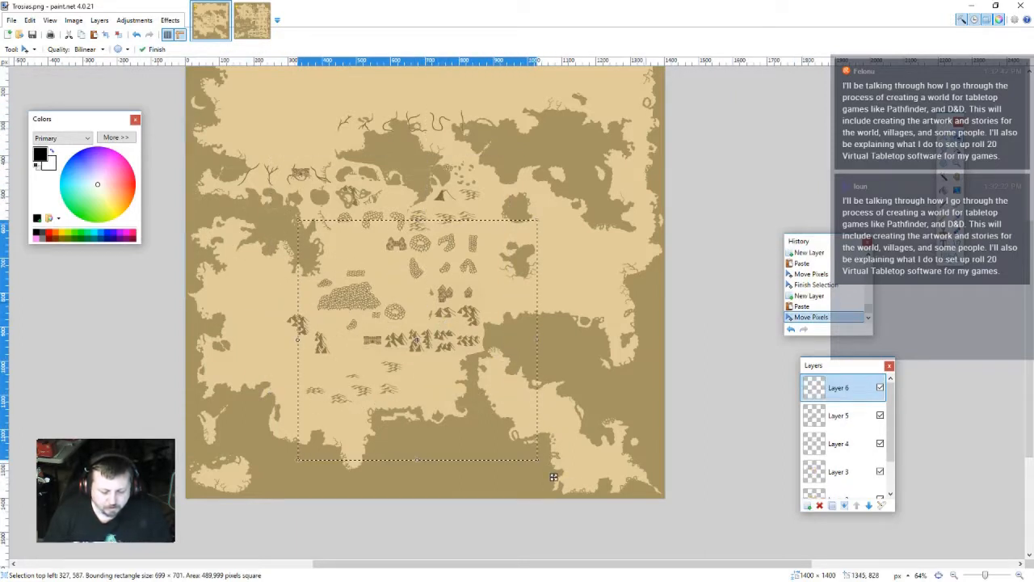
- Copy the whole Grass layer of Sutfait Haven.pdn onto a new layer in Trosias.png and move it to about 267, 55 px
{"action": "key", "text": "ctrl+Tab"}
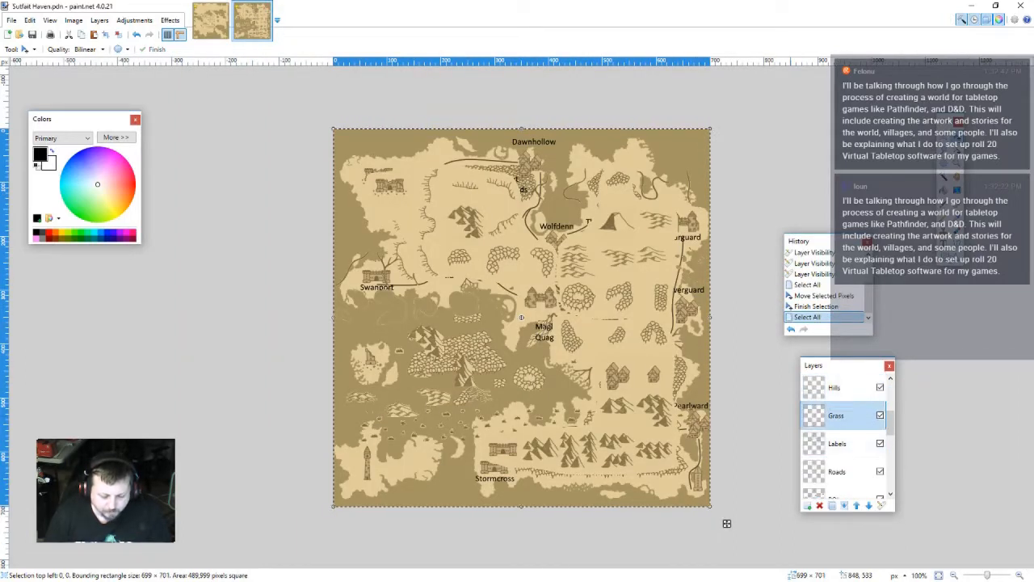
{"action": "key", "text": "ctrl+a"}
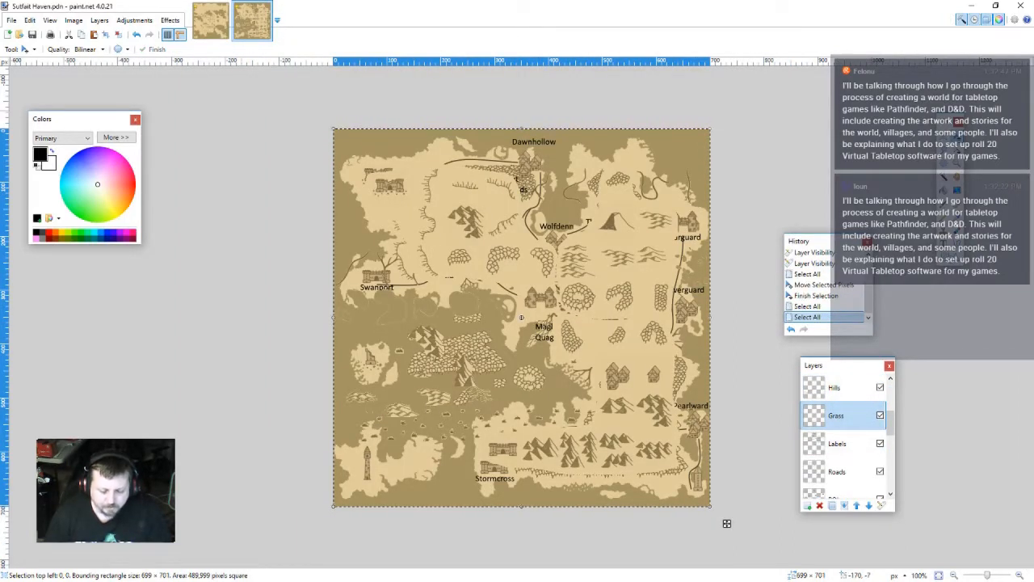
{"action": "key", "text": "ctrl+Tab"}
{"action": "key", "text": "ctrl+shift+v"}
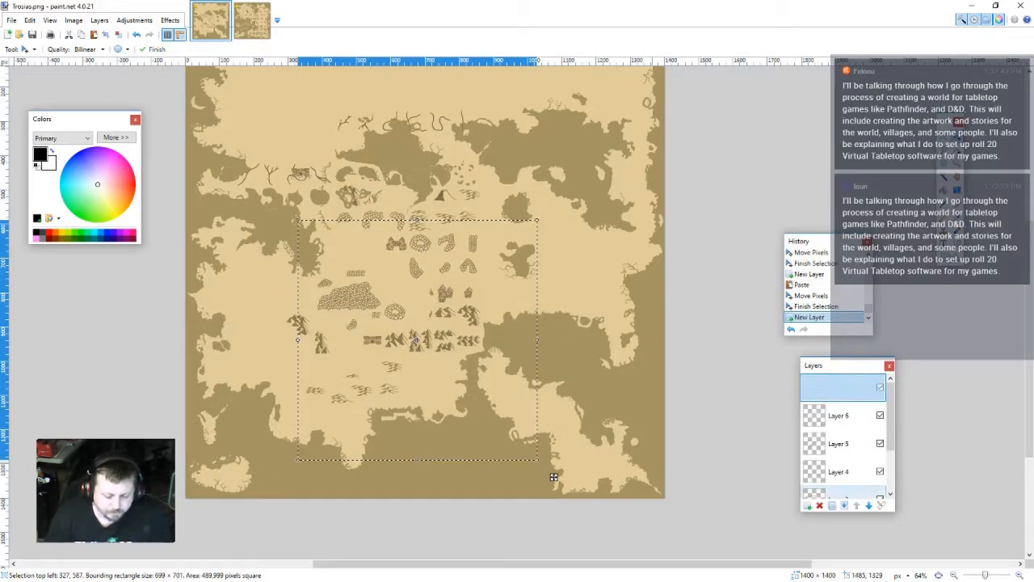
{"action": "left_click_drag", "start_coordinate": [441, 324], "coordinate": [532, 294]}
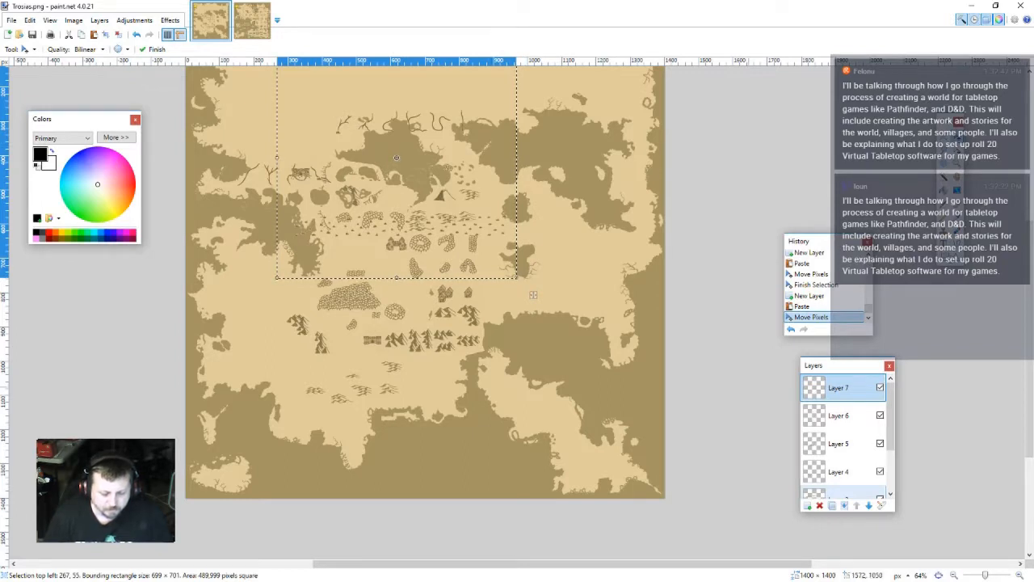
- Add an empty layer to Trosias.png, move the Background layer above all other layers, and clear the selection
{"action": "scroll", "coordinate": [847, 436], "scroll_direction": "down", "scroll_amount": 3}
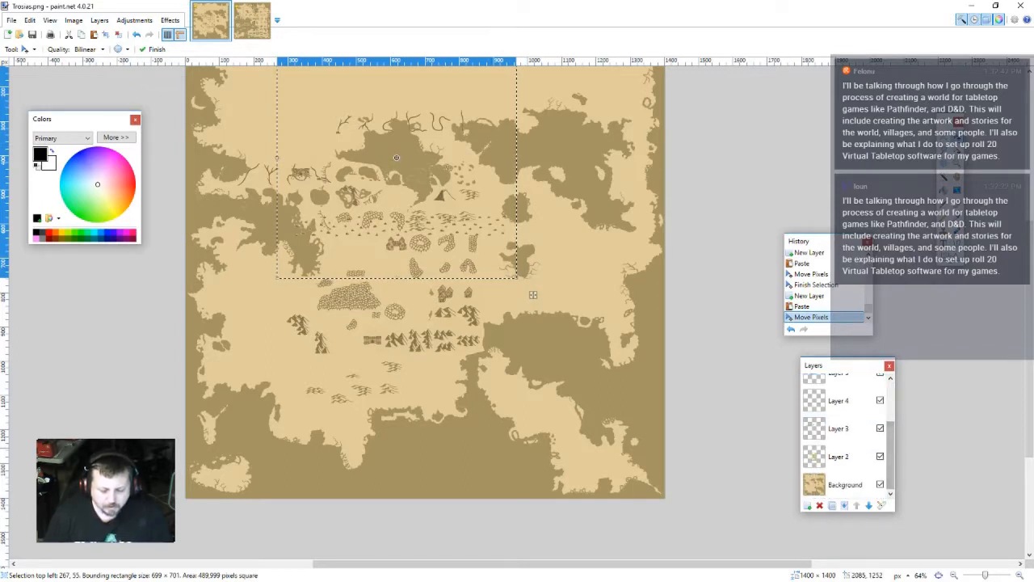
{"action": "key", "text": "ctrl+shift+n"}
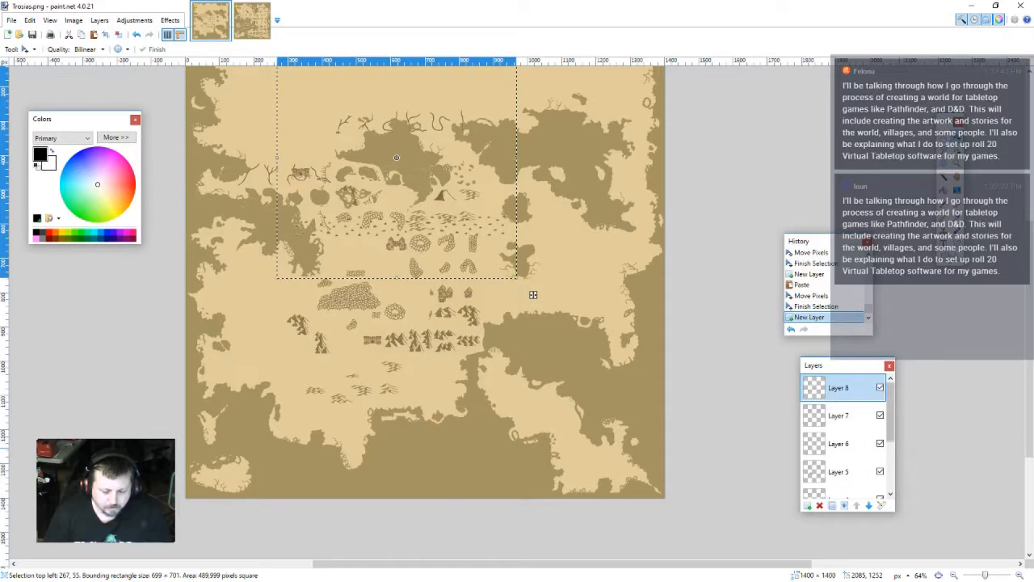
{"action": "scroll", "coordinate": [844, 470], "scroll_direction": "down", "scroll_amount": 3}
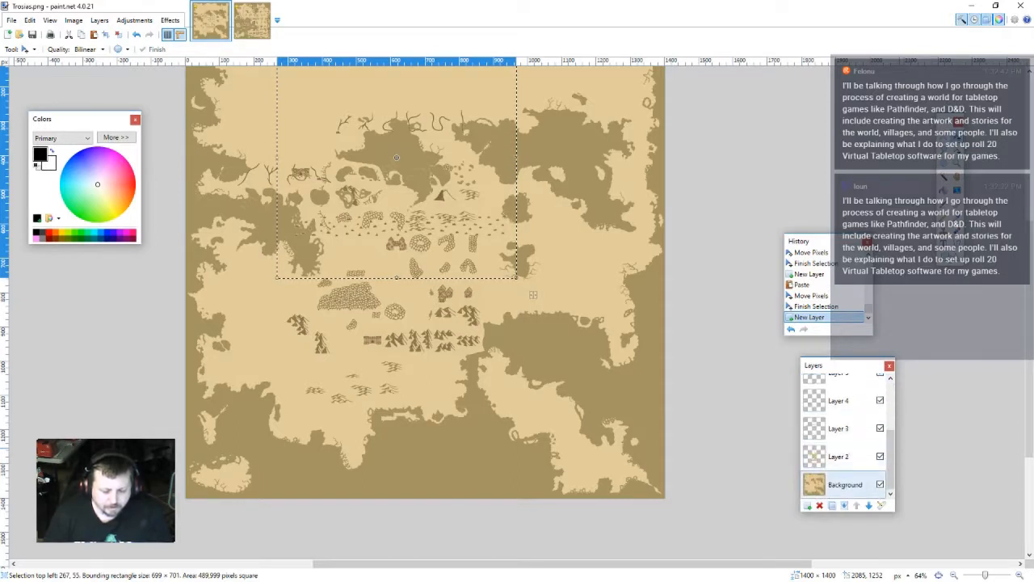
{"action": "left_click_drag", "start_coordinate": [845, 484], "coordinate": [845, 384]}
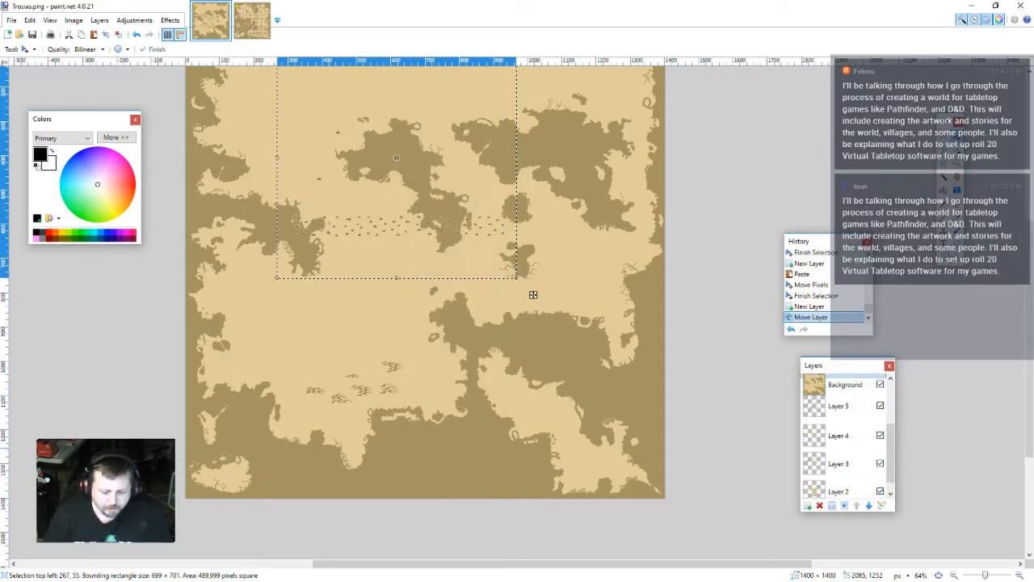
{"action": "scroll", "coordinate": [845, 441], "scroll_direction": "up", "scroll_amount": 2}
{"action": "left_click_drag", "start_coordinate": [845, 470], "coordinate": [845, 386]}
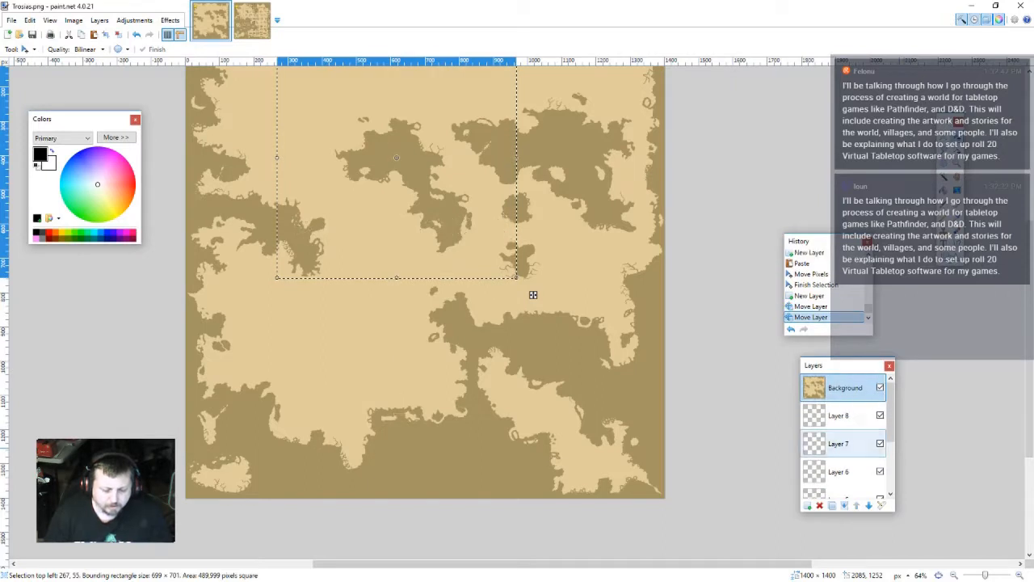
{"action": "key", "text": "ctrl+d"}
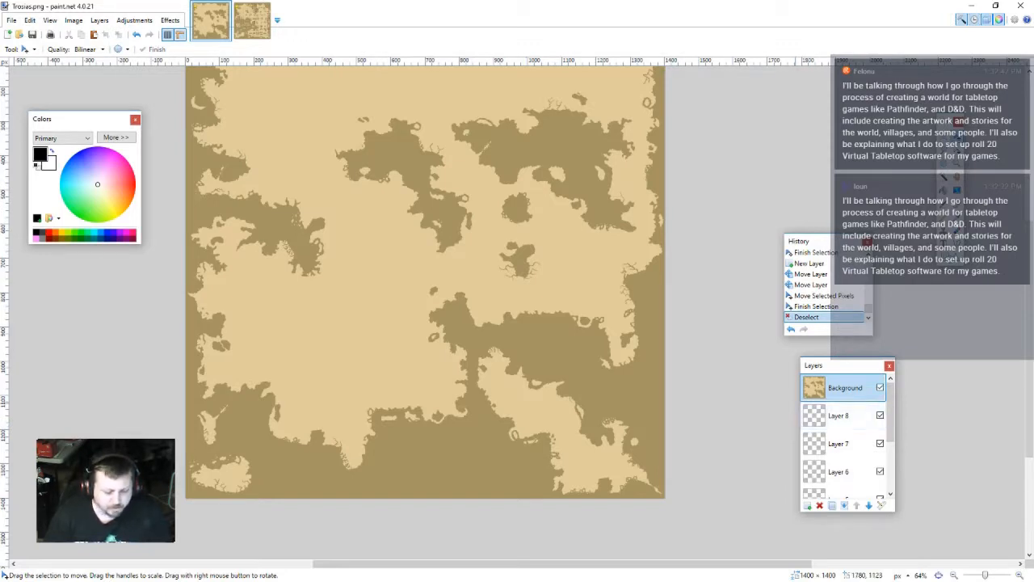
- Hide the Background layer briefly to check the terrain pieces beneath it, and show it again
{"action": "left_click", "coordinate": [880, 387]}
{"action": "left_click", "coordinate": [840, 415]}
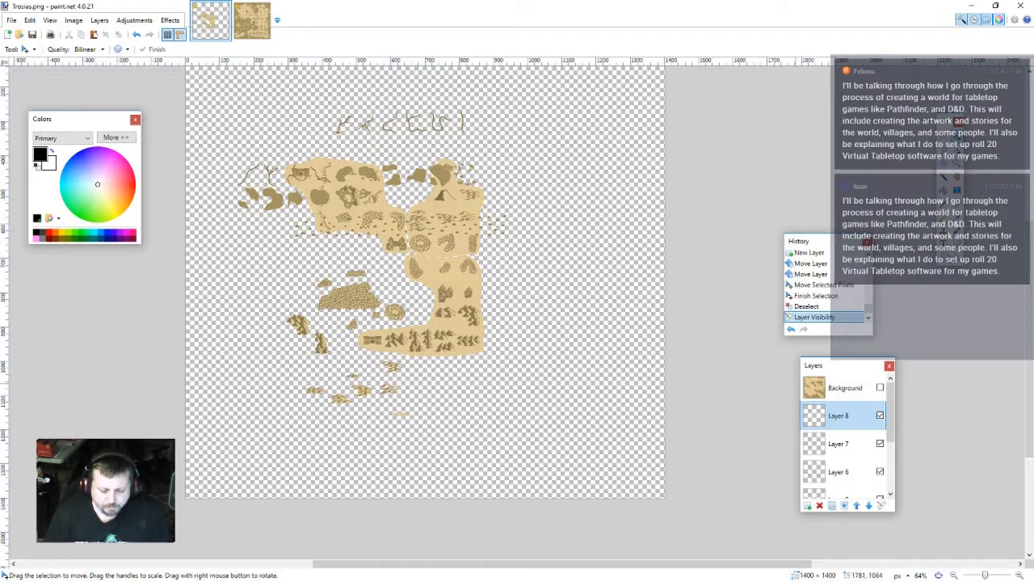
{"action": "left_click", "coordinate": [879, 387]}
- Add a new empty layer and move it below Layer 2 to the end of the layer stack
{"action": "scroll", "coordinate": [845, 432], "scroll_direction": "down", "scroll_amount": 3}
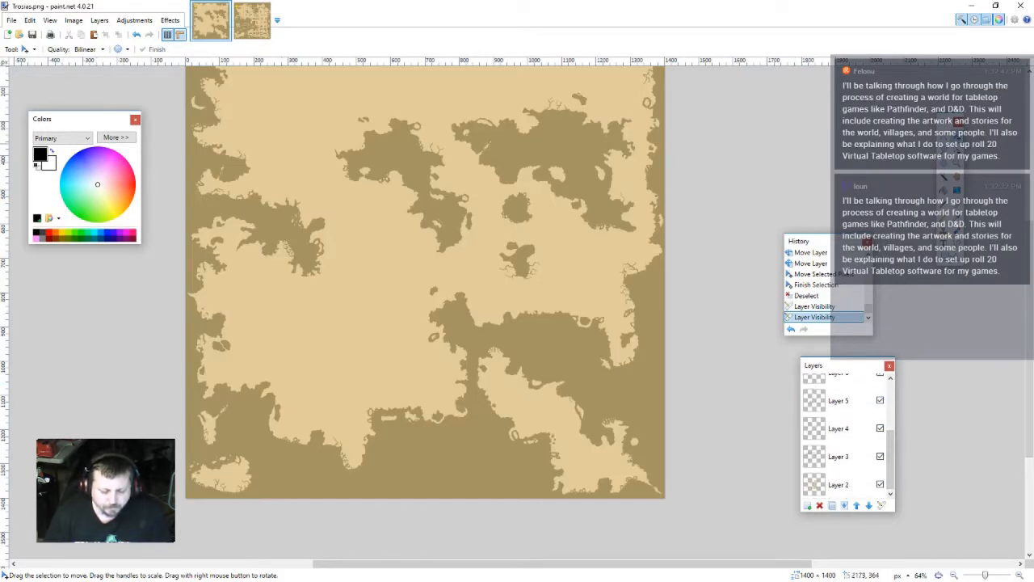
{"action": "key", "text": "s"}
{"action": "left_click_drag", "start_coordinate": [272, 294], "coordinate": [414, 386]}
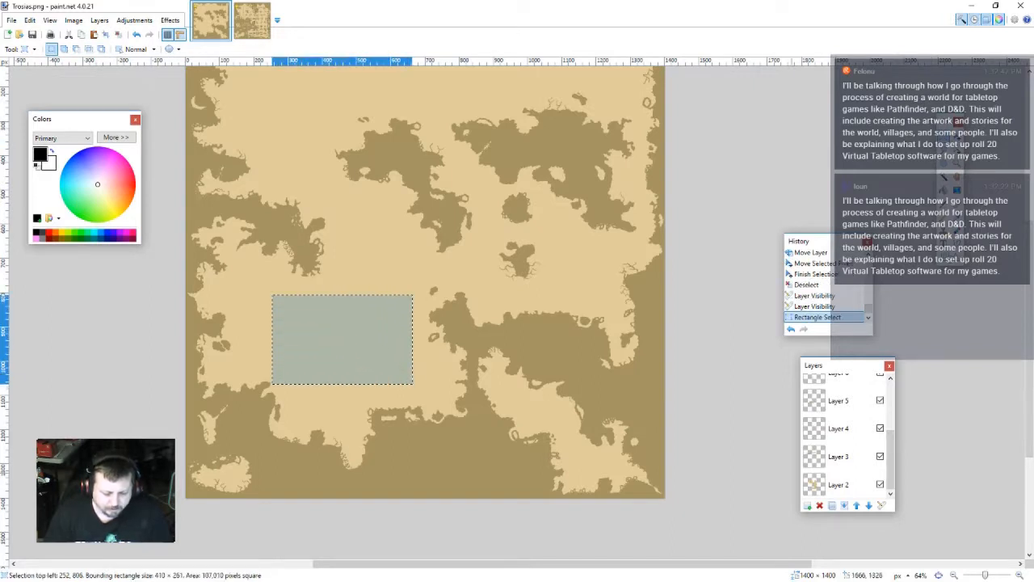
{"action": "left_click", "coordinate": [839, 484]}
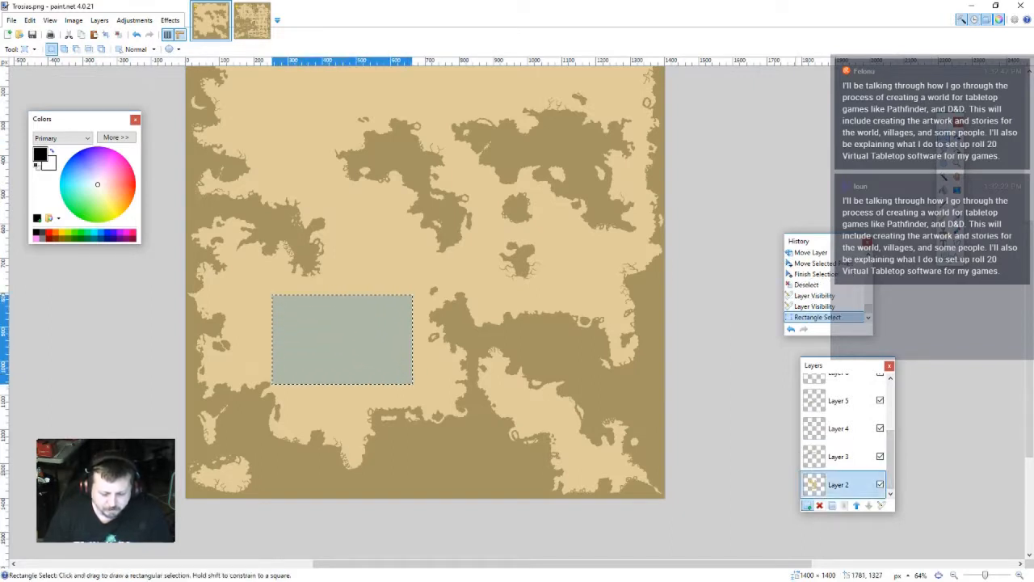
{"action": "left_click", "coordinate": [807, 505]}
{"action": "scroll", "coordinate": [838, 484], "scroll_direction": "down", "scroll_amount": 1}
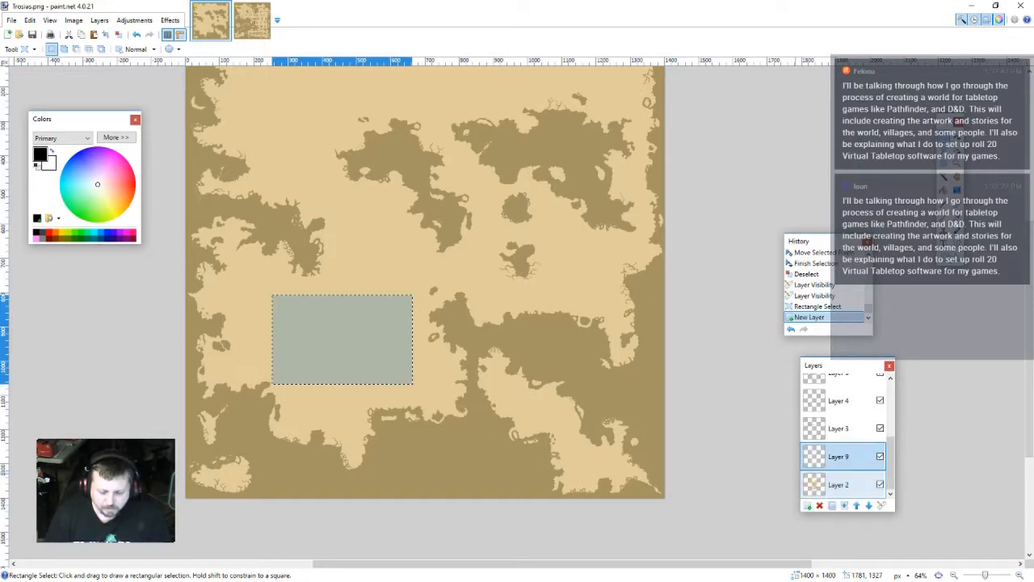
{"action": "left_click_drag", "start_coordinate": [839, 456], "coordinate": [839, 484]}
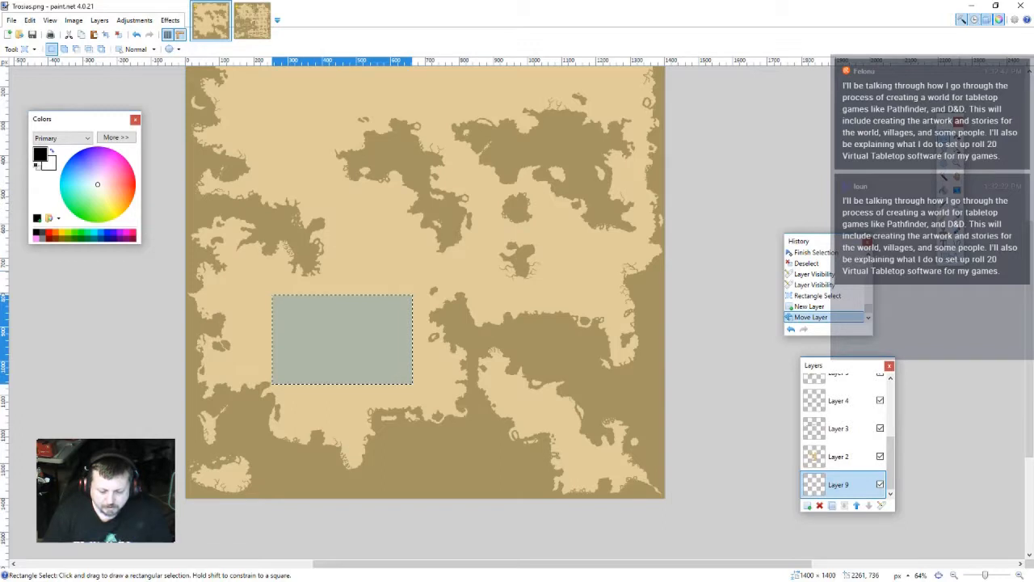
- Sample the light tan land colour from the Background layer and fill the whole of Layer 9 with it
{"action": "key", "text": "k"}
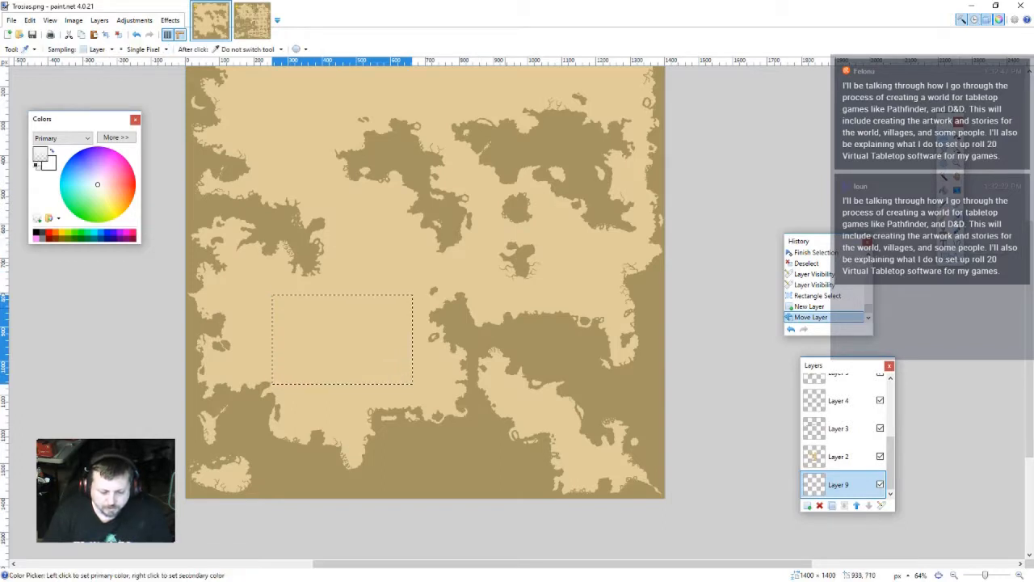
{"action": "scroll", "coordinate": [841, 456], "scroll_direction": "up", "scroll_amount": 5}
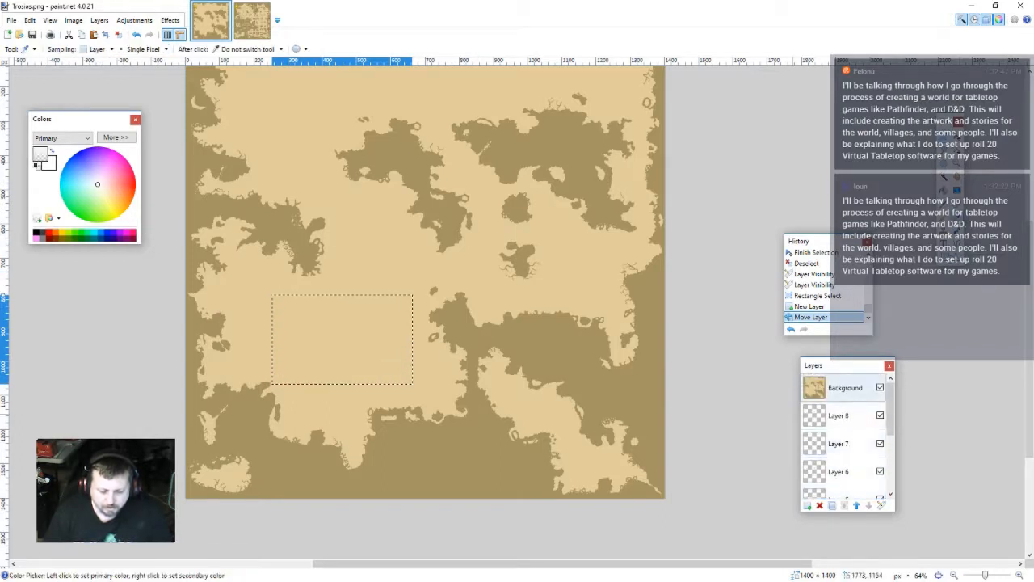
{"action": "left_click", "coordinate": [845, 388]}
{"action": "left_click", "coordinate": [407, 253]}
{"action": "scroll", "coordinate": [840, 452], "scroll_direction": "down", "scroll_amount": 5}
{"action": "left_click", "coordinate": [839, 483]}
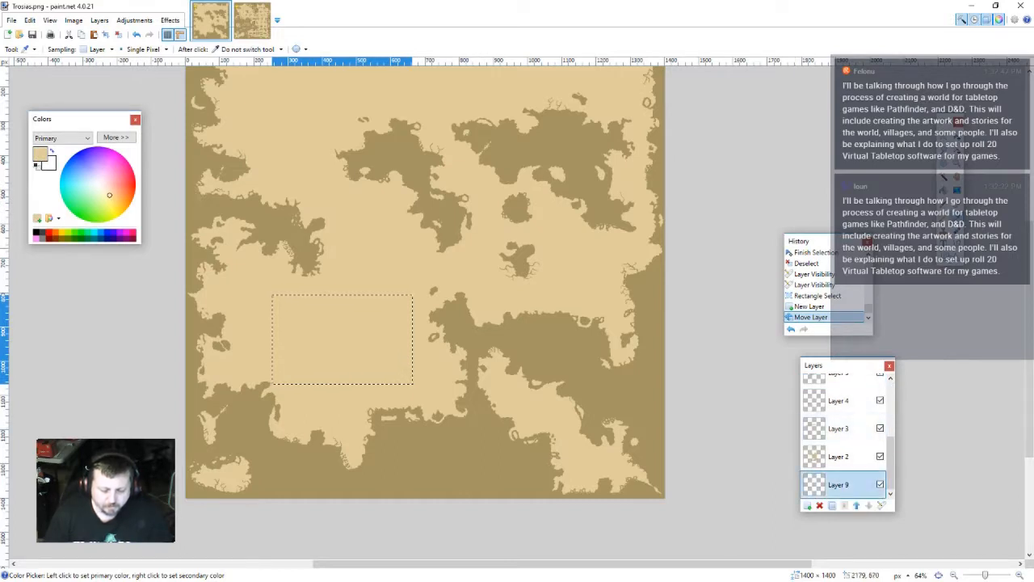
{"action": "key", "text": "f"}
{"action": "left_click", "coordinate": [482, 278]}
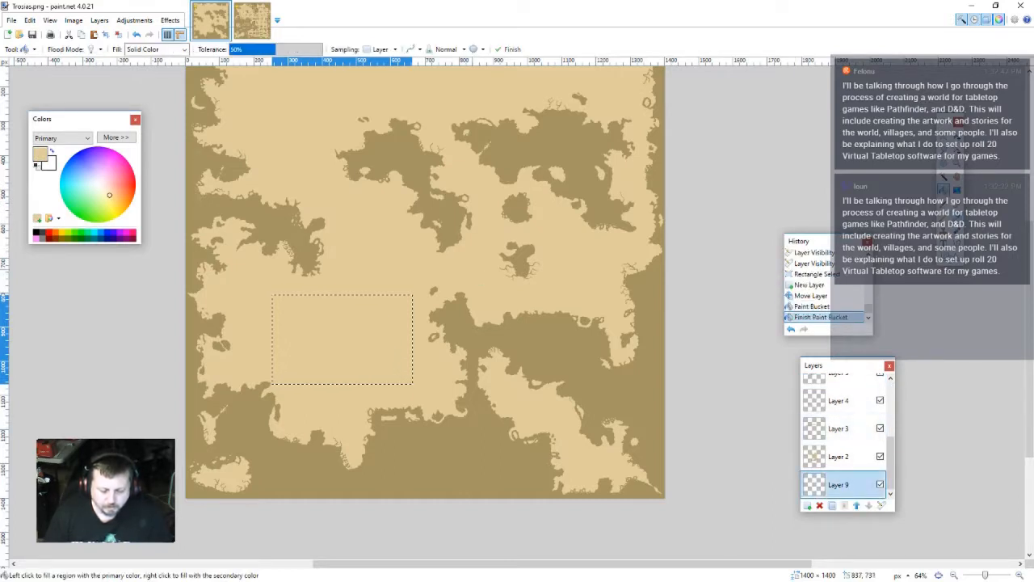
{"action": "key", "text": "ctrl+d"}
{"action": "left_click", "coordinate": [481, 278]}
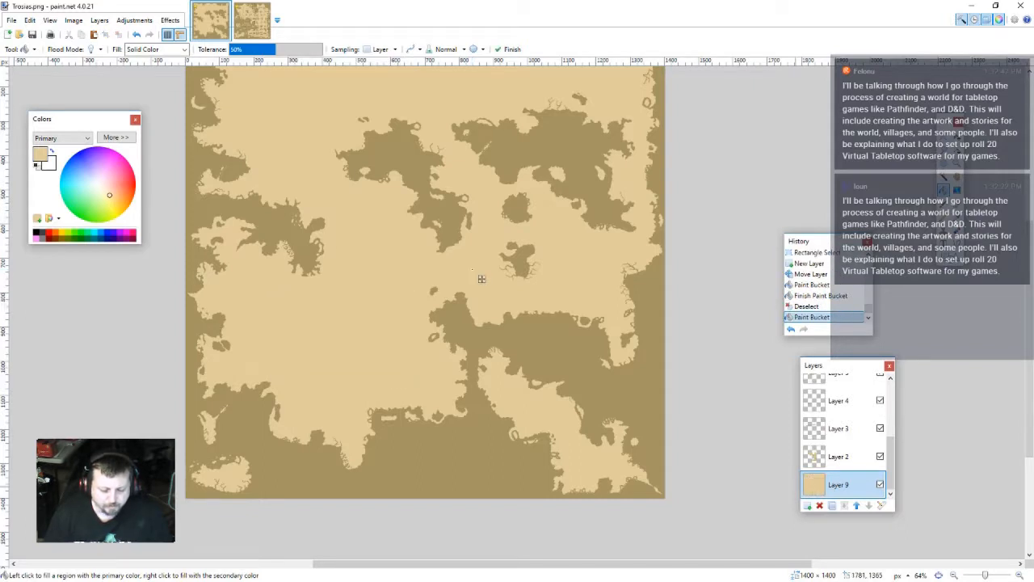
- Hide the Background layer and try moving the entire content of Layer 8 to about -265, 105 px
{"action": "scroll", "coordinate": [841, 428], "scroll_direction": "up", "scroll_amount": 5}
{"action": "left_click", "coordinate": [879, 387]}
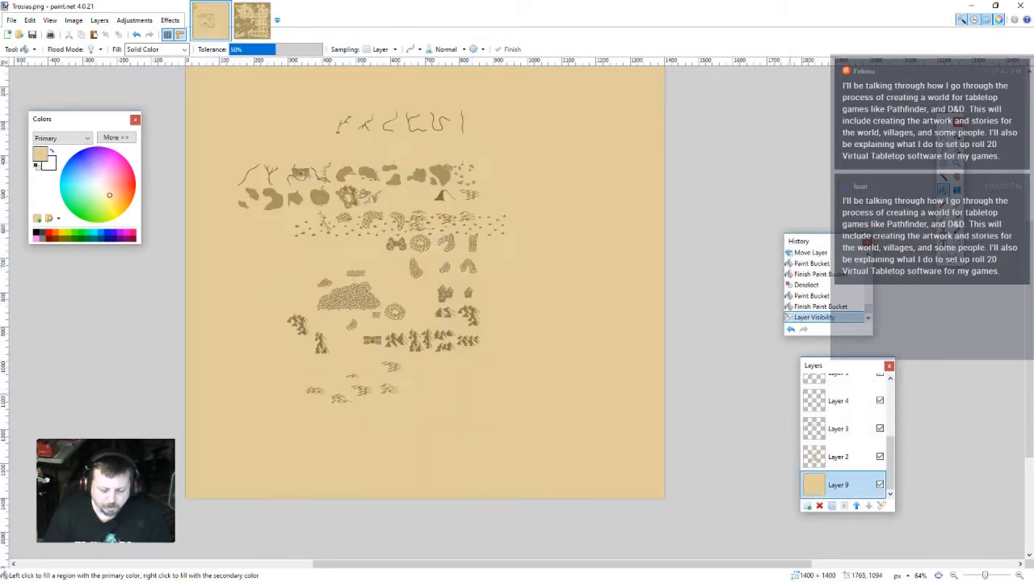
{"action": "scroll", "coordinate": [840, 428], "scroll_direction": "up", "scroll_amount": 5}
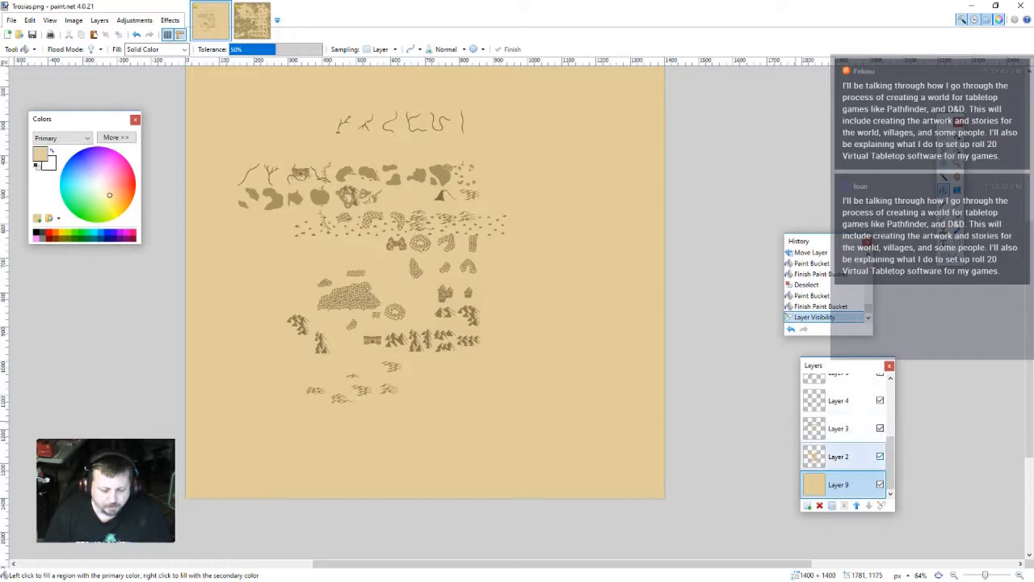
{"action": "left_click", "coordinate": [839, 415]}
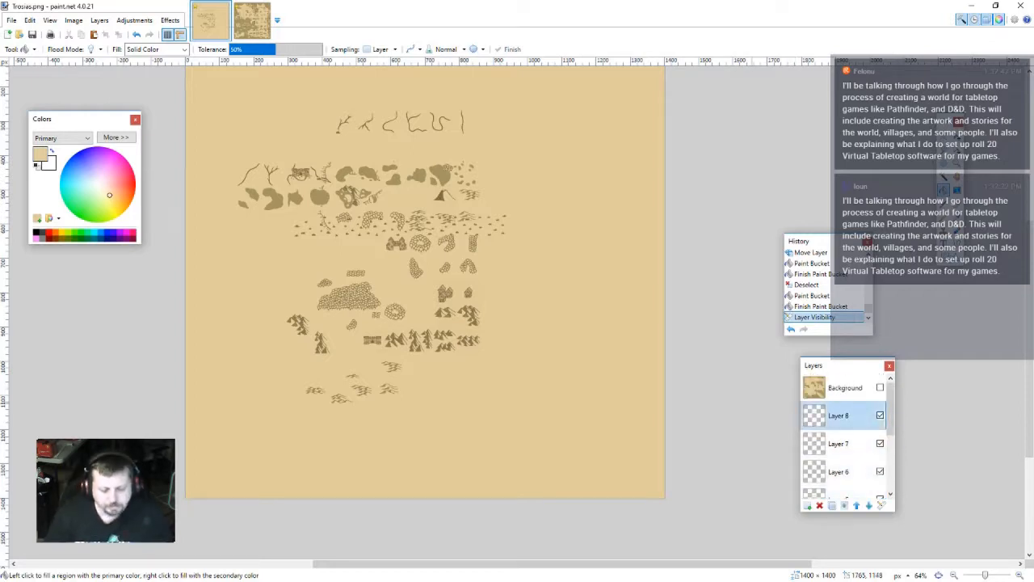
{"action": "key", "text": "ctrl+a"}
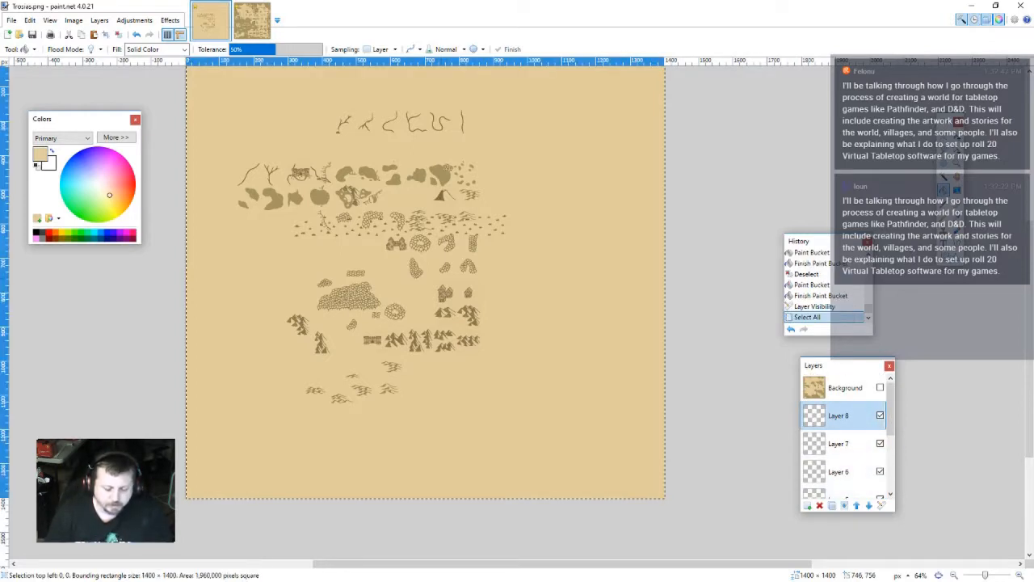
{"action": "key", "text": "m"}
{"action": "left_click_drag", "start_coordinate": [683, 515], "coordinate": [612, 522]}
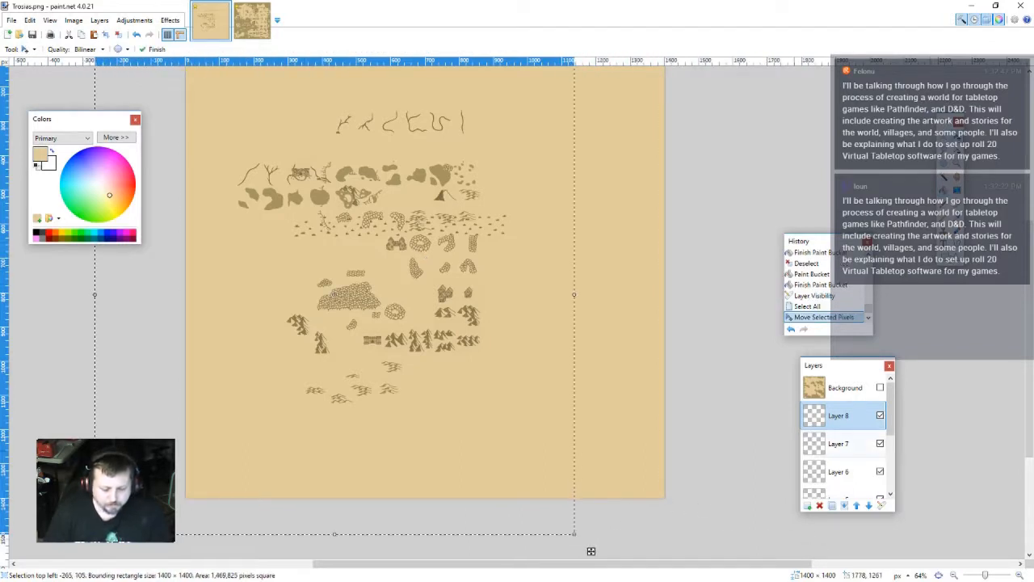
- Move the grass marks on Layer 7 to the lower right of the map, with the selection at about 32, 786 px
{"action": "left_click", "coordinate": [840, 443]}
{"action": "left_click_drag", "start_coordinate": [590, 551], "coordinate": [685, 484]}
{"action": "left_click_drag", "start_coordinate": [477, 201], "coordinate": [483, 501]}
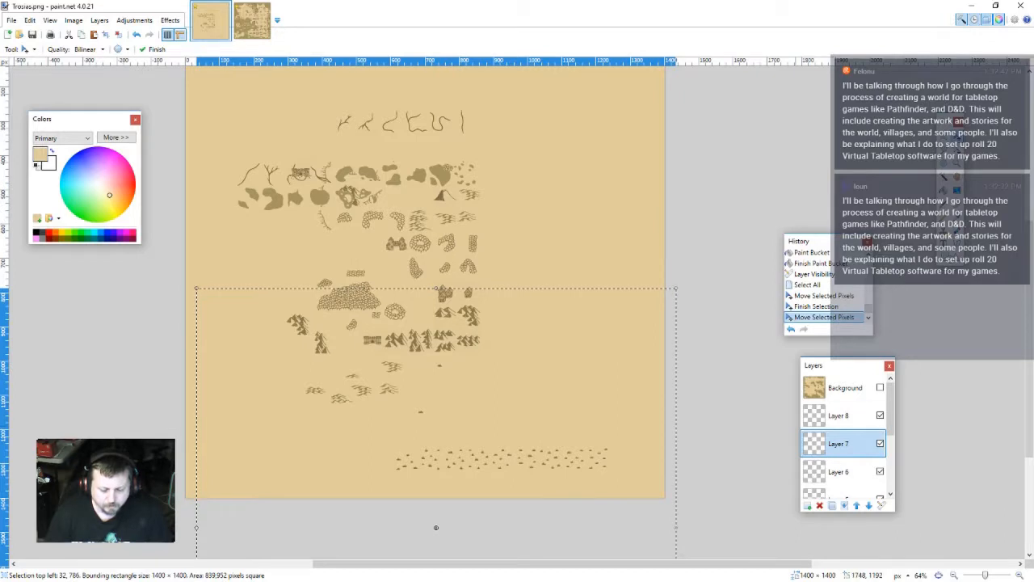
- Move all the hills on Layer 6 to the map's lower-left area, with the selection at about -242, 213 px
{"action": "left_click", "coordinate": [841, 471]}
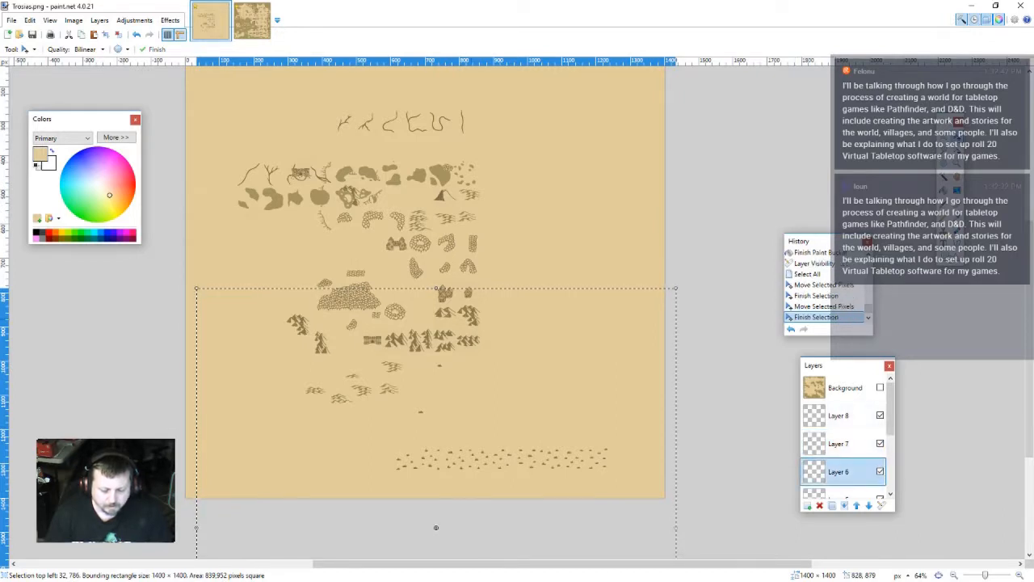
{"action": "key", "text": "ctrl+d"}
{"action": "key", "text": "ctrl+a"}
{"action": "left_click_drag", "start_coordinate": [515, 254], "coordinate": [432, 328]}
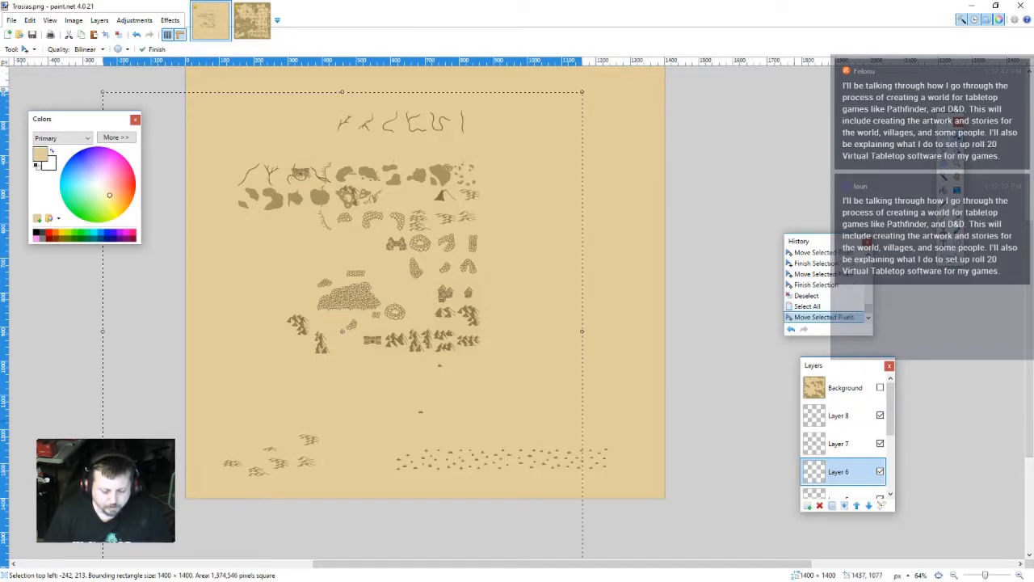
- Move all the tree clusters on Layer 5 to the map's right side, with the selection at about 651, 198 px
{"action": "scroll", "coordinate": [841, 469], "scroll_direction": "down", "scroll_amount": 1}
{"action": "left_click", "coordinate": [840, 414]}
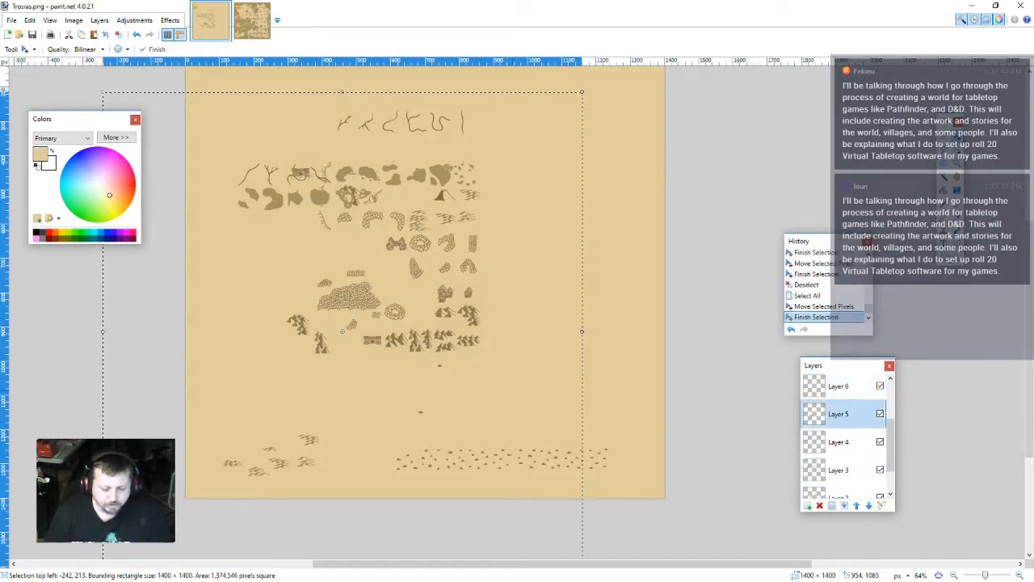
{"action": "key", "text": "ctrl+d"}
{"action": "key", "text": "ctrl+a"}
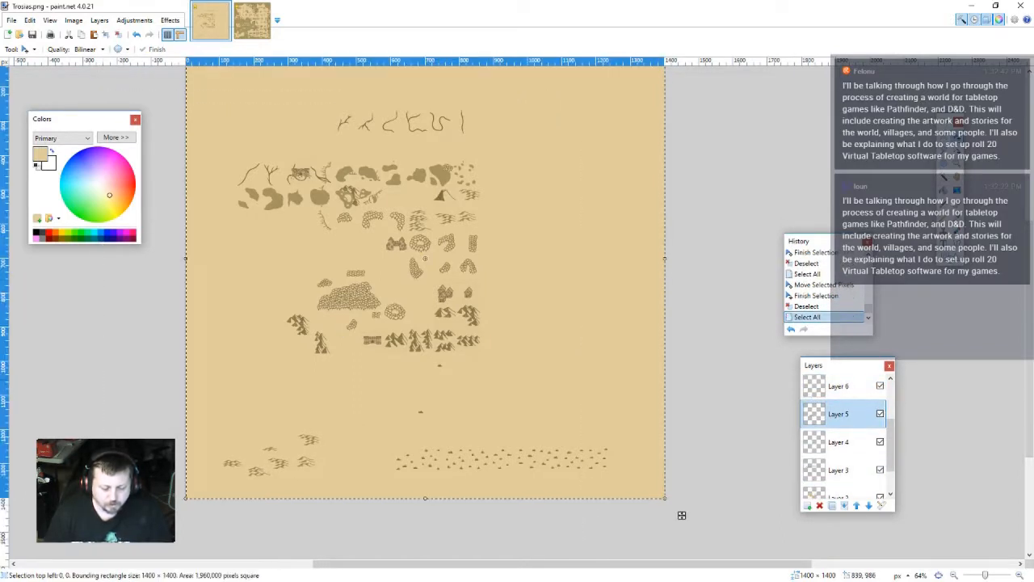
{"action": "left_click_drag", "start_coordinate": [435, 329], "coordinate": [658, 396]}
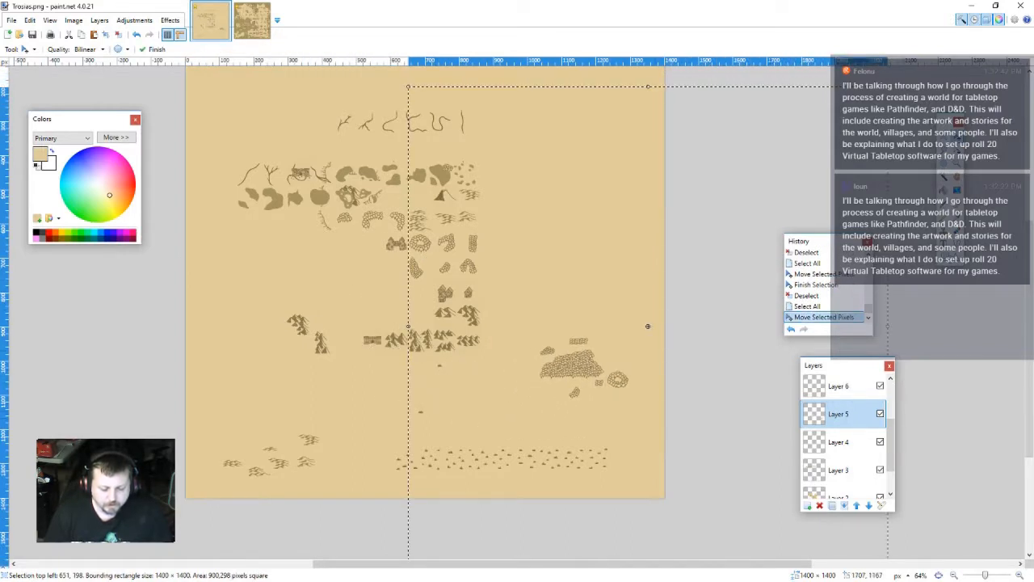
- Move the mountains on Layer 4 toward the map's left edge, with the selection at about -187, 12 px
{"action": "key", "text": "ctrl+d"}
{"action": "key", "text": "alt+Page_Down"}
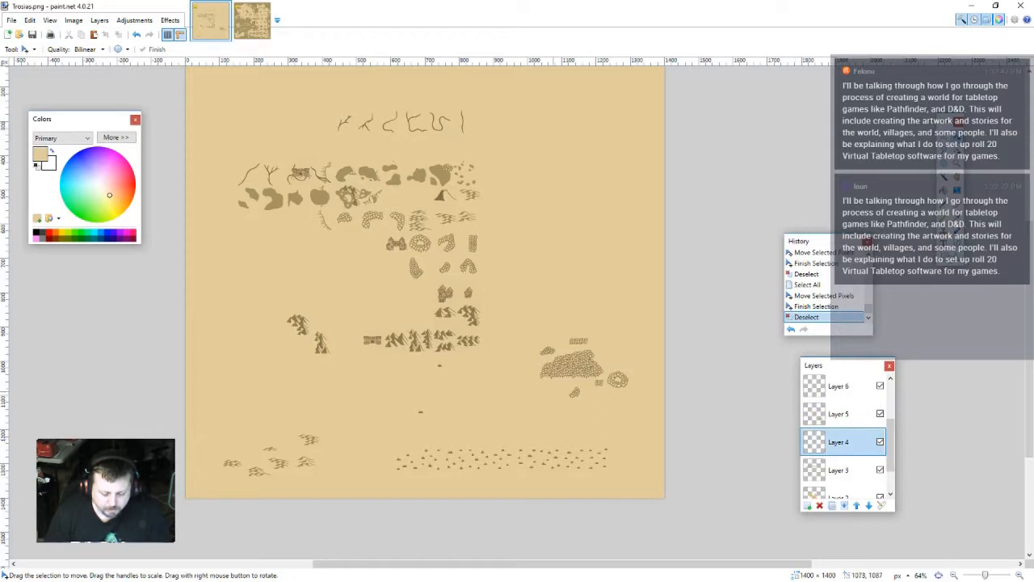
{"action": "key", "text": "ctrl+a"}
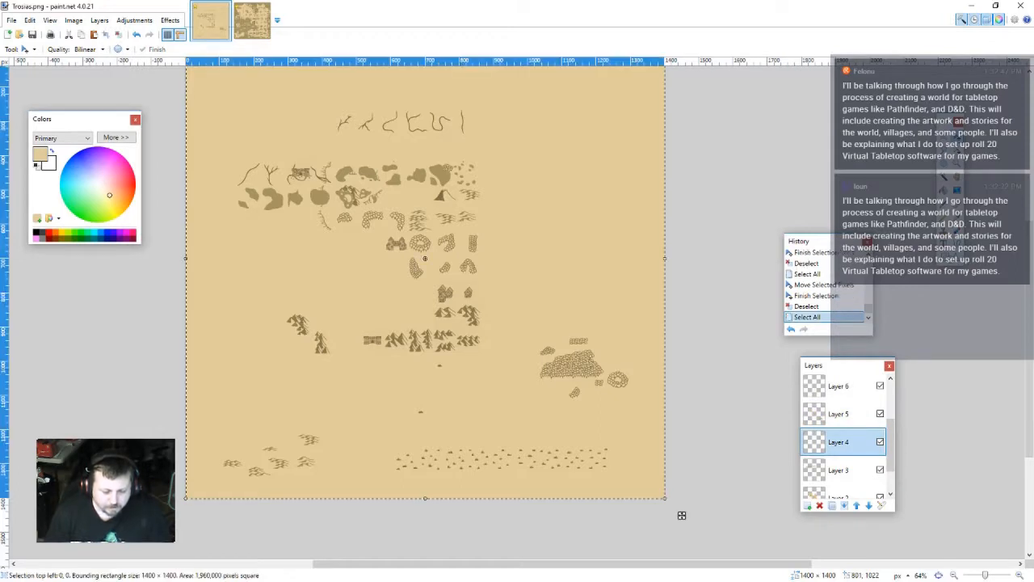
{"action": "left_click_drag", "start_coordinate": [512, 236], "coordinate": [449, 247]}
- Move all the rivers and lakes on Layer 3 to the map's upper right, with the selection at about 461, -59 px
{"action": "key", "text": "alt+Page_Down"}
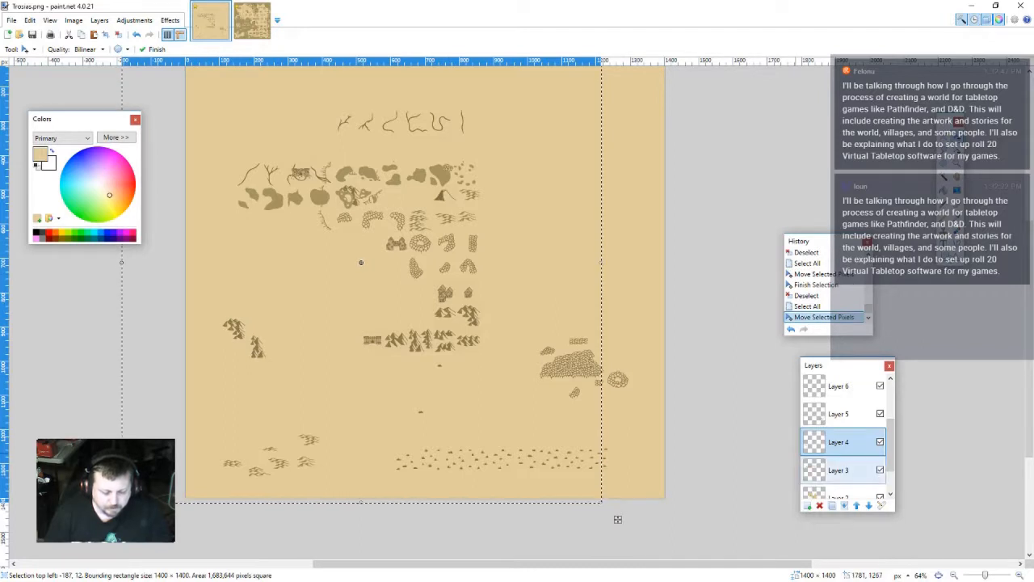
{"action": "key", "text": "ctrl+a"}
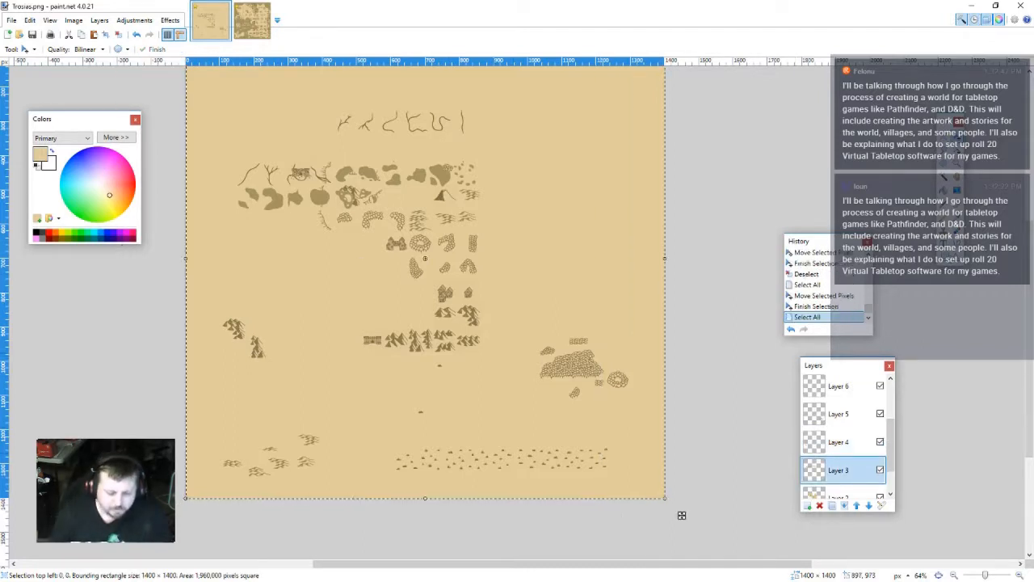
{"action": "left_click_drag", "start_coordinate": [530, 276], "coordinate": [687, 256]}
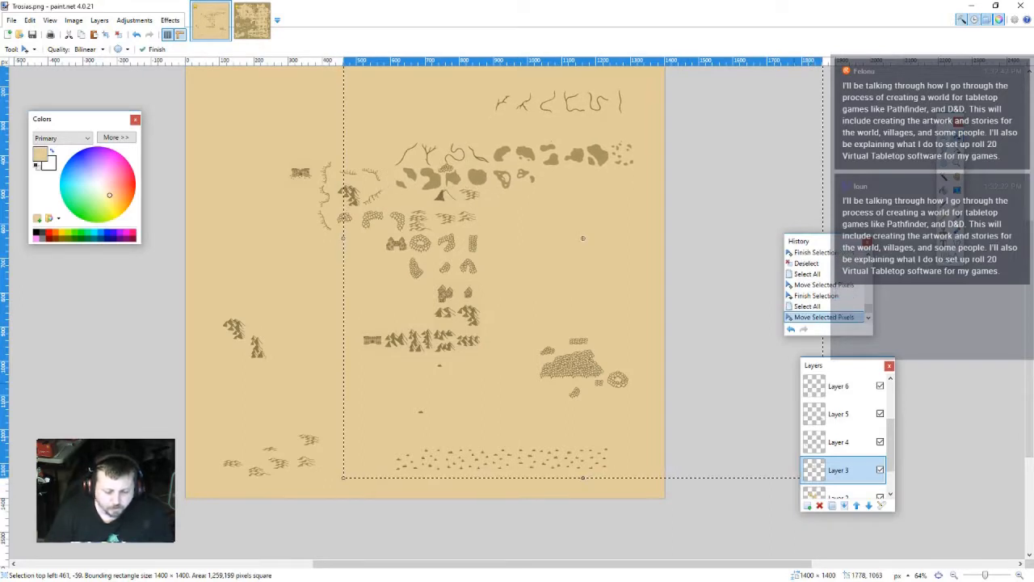
- Move the entire content of Layer 2 to the map's upper left, with the selection at about -267, -242 px, and deselect it
{"action": "key", "text": "alt+Page_Down"}
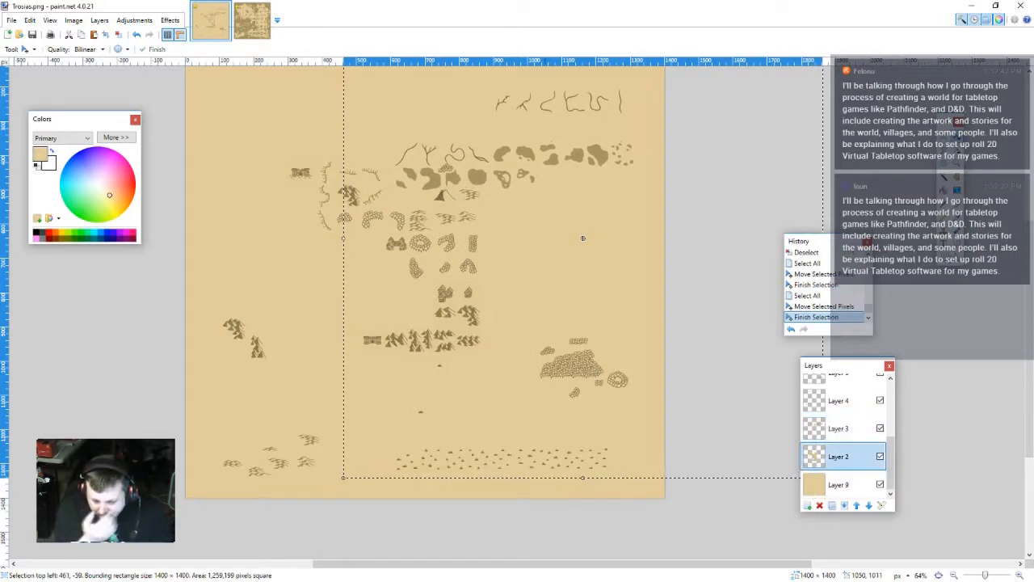
{"action": "key", "text": "ctrl+a"}
{"action": "left_click_drag", "start_coordinate": [681, 515], "coordinate": [591, 432]}
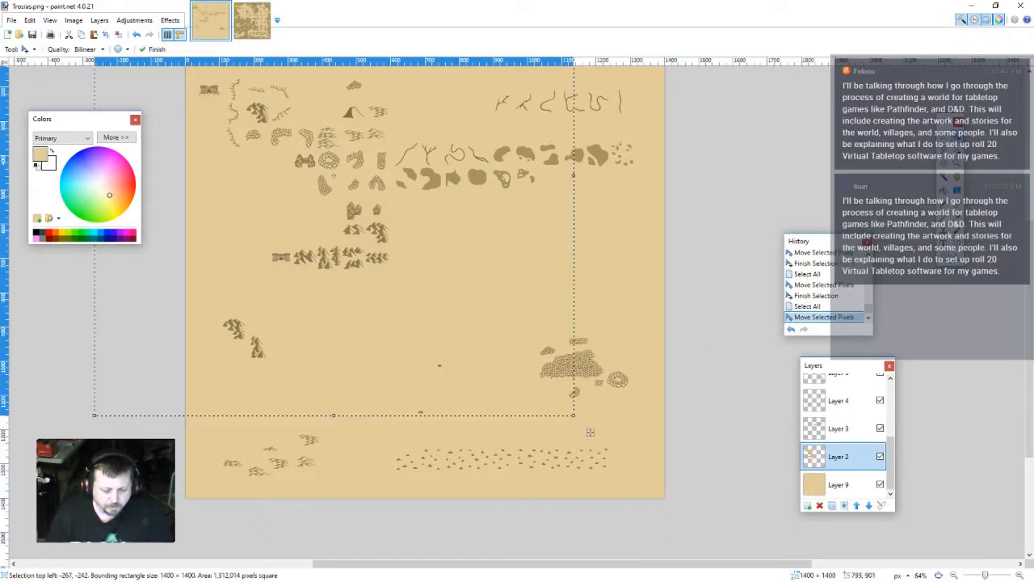
{"action": "key", "text": "ctrl+d"}
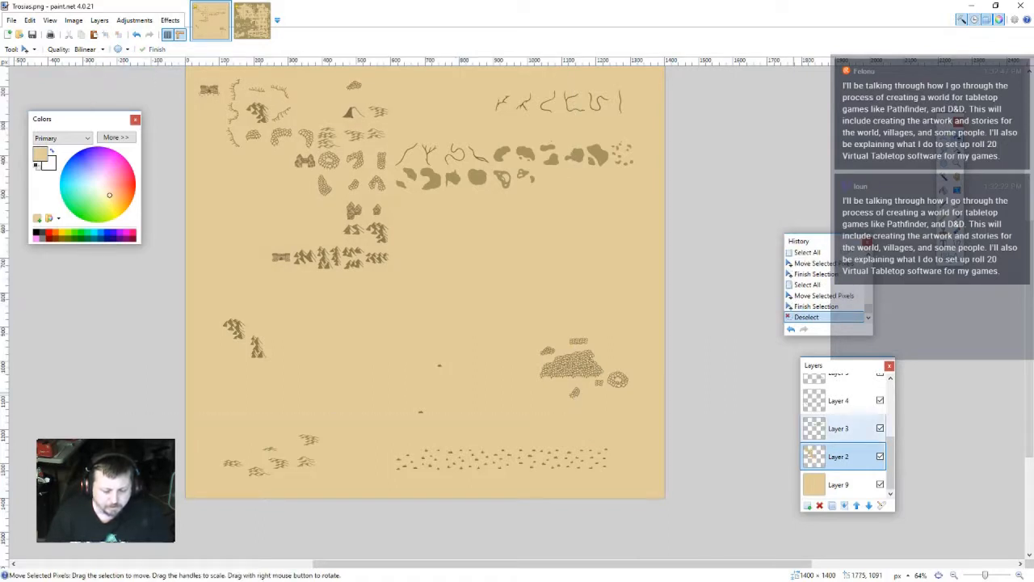
- Merge all the terrain layers from Layer 8 downward into Layer 2
{"action": "scroll", "coordinate": [844, 437], "scroll_direction": "up", "scroll_amount": 3}
{"action": "scroll", "coordinate": [544, 340], "scroll_direction": "down", "scroll_amount": 3}
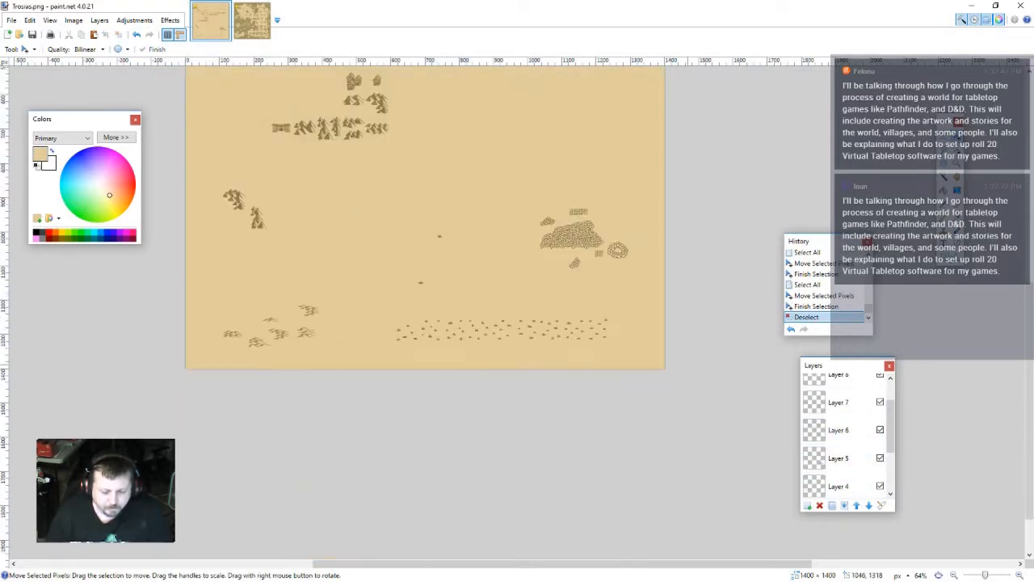
{"action": "scroll", "coordinate": [840, 404], "scroll_direction": "up", "scroll_amount": 2}
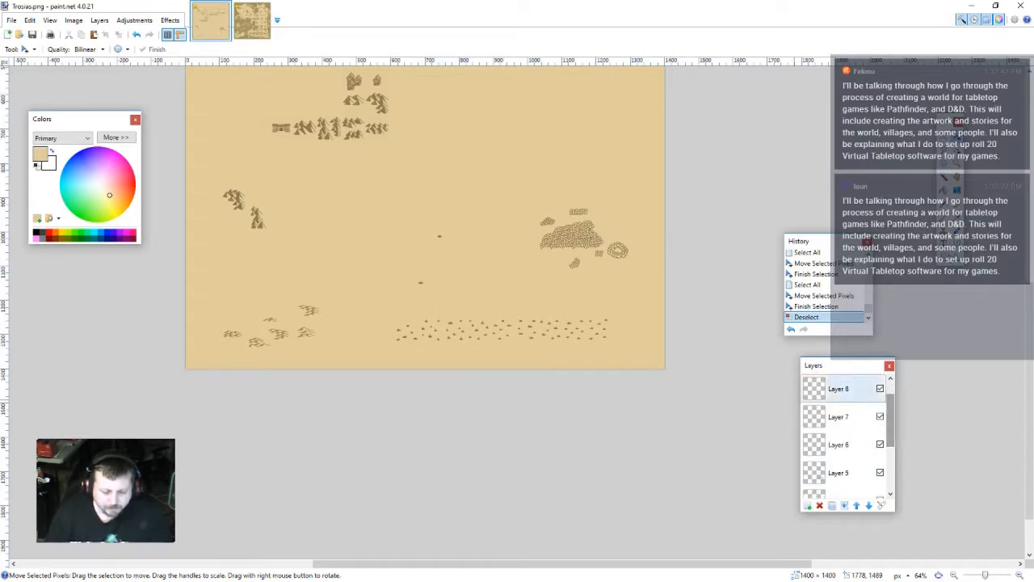
{"action": "left_click", "coordinate": [840, 389]}
{"action": "left_click", "coordinate": [844, 505]}
{"action": "left_click", "coordinate": [845, 504]}
{"action": "left_click", "coordinate": [844, 505]}
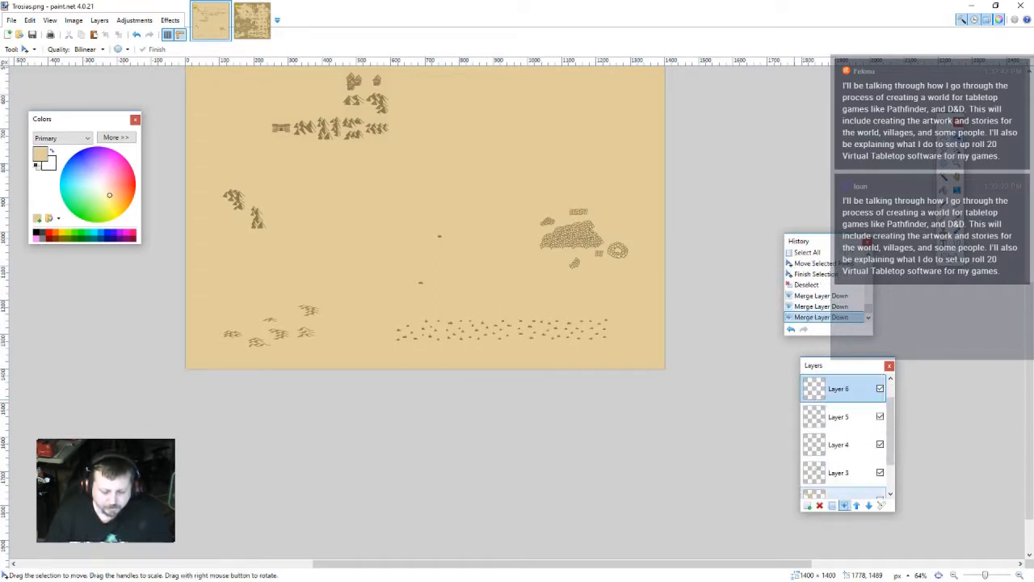
{"action": "left_click", "coordinate": [844, 505]}
{"action": "left_click", "coordinate": [844, 504]}
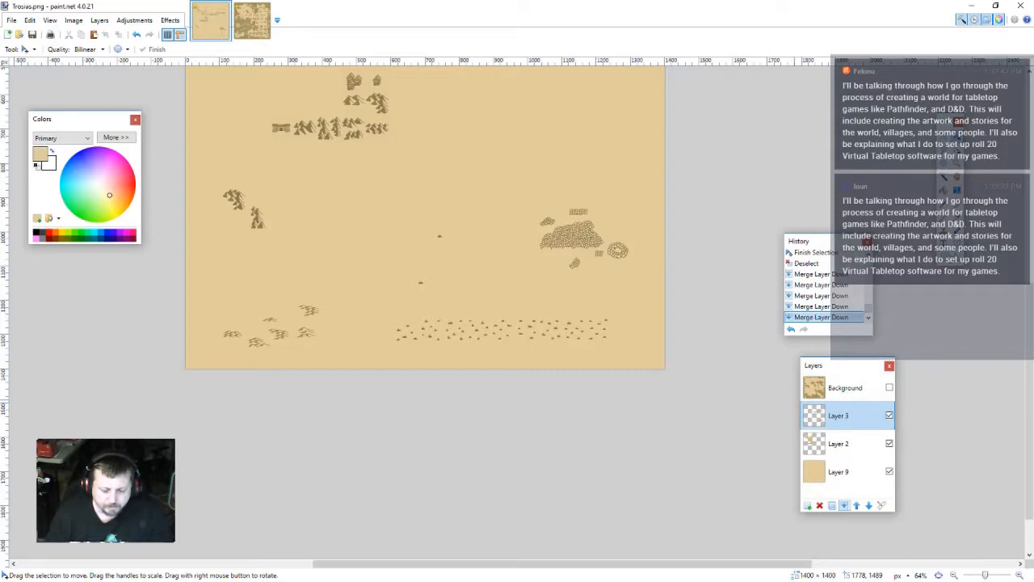
{"action": "left_click", "coordinate": [845, 505]}
{"action": "scroll", "coordinate": [485, 258], "scroll_direction": "up", "scroll_amount": 5}
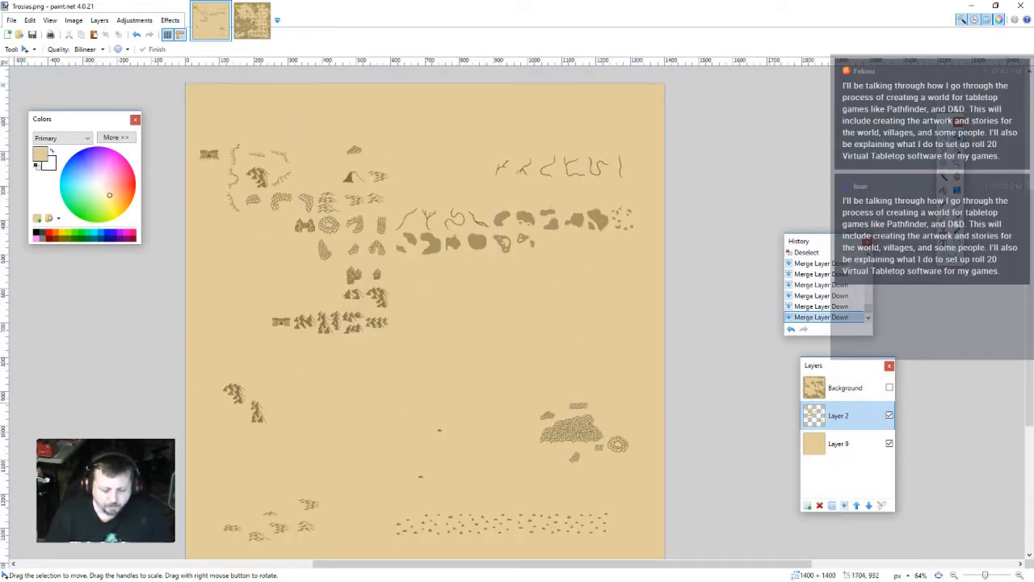
- Hide Layer 9 to examine the merged terrain pieces against transparency, and show it again
{"action": "left_click", "coordinate": [889, 443]}
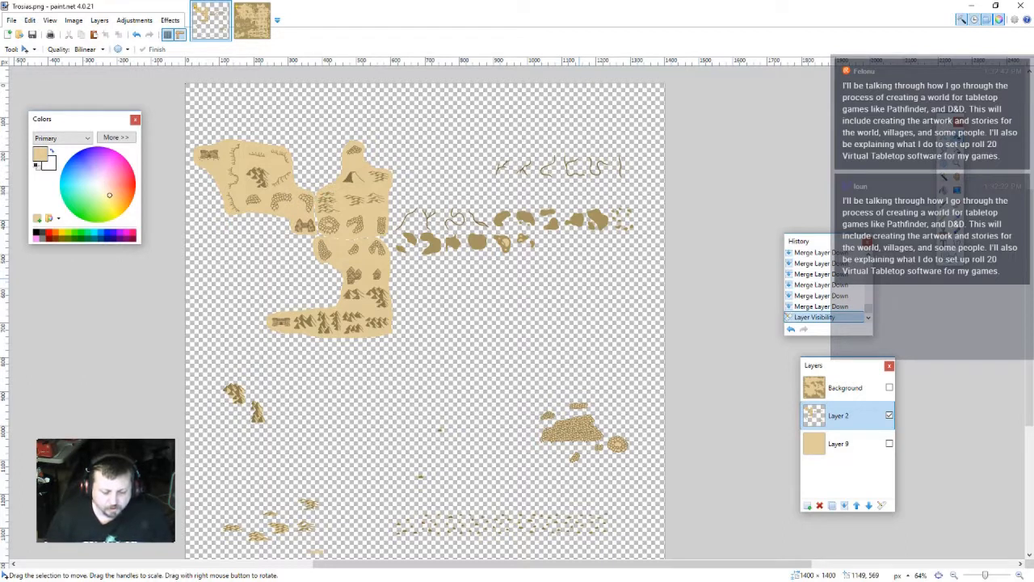
{"action": "scroll", "coordinate": [589, 283], "scroll_direction": "down", "scroll_amount": 3}
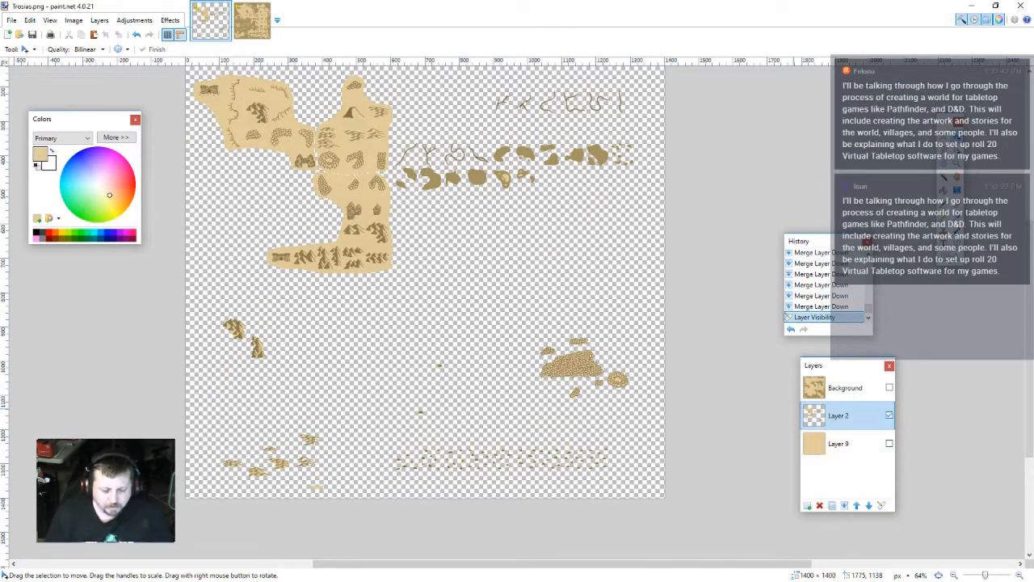
{"action": "left_click", "coordinate": [888, 443]}
{"action": "left_click", "coordinate": [889, 443]}
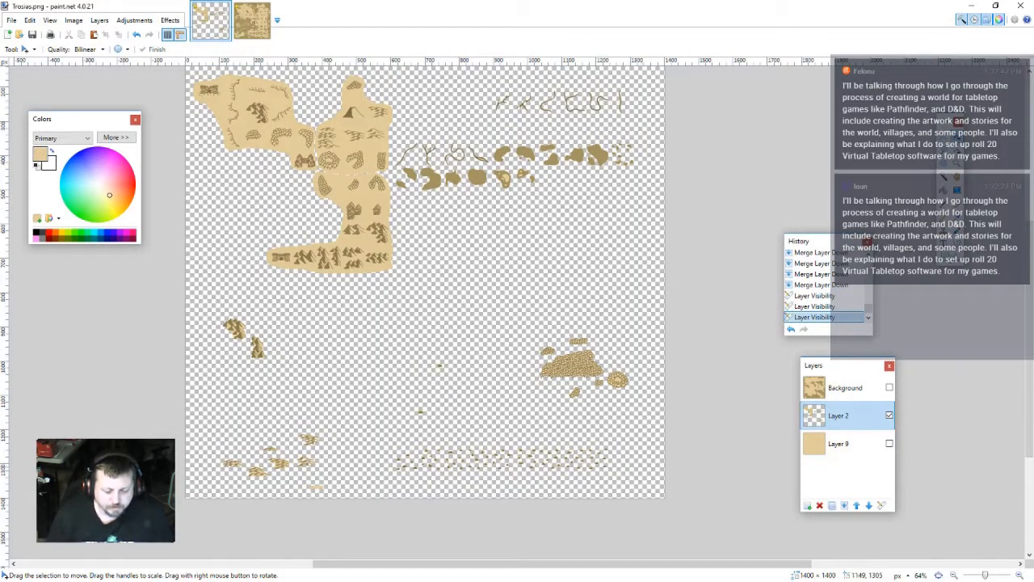
{"action": "left_click", "coordinate": [889, 443]}
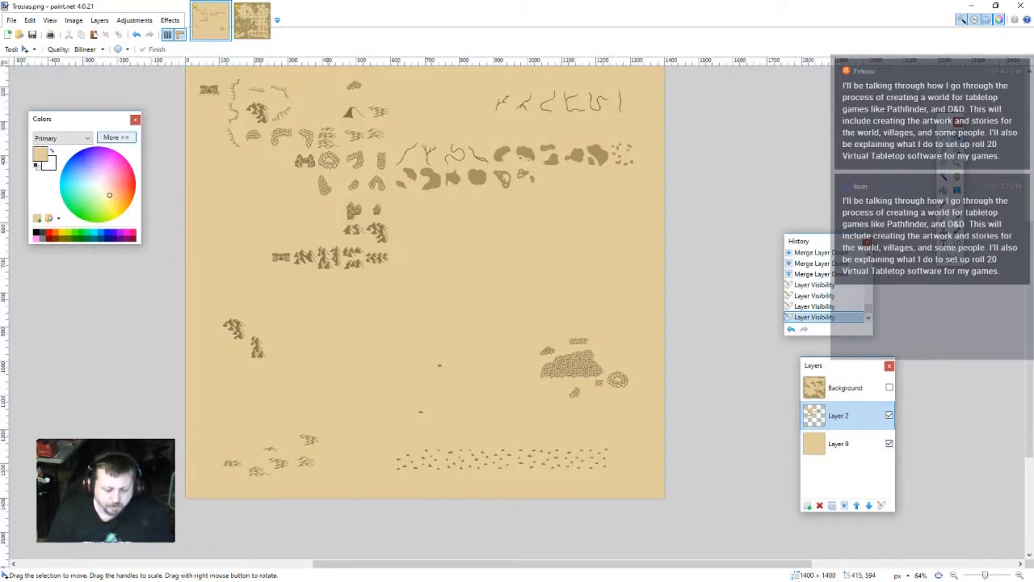
- Move the two small stray marks from the map's middle to below the grass marks, at about 914, 1343 and 883, 1355 px
{"action": "key", "text": "s"}
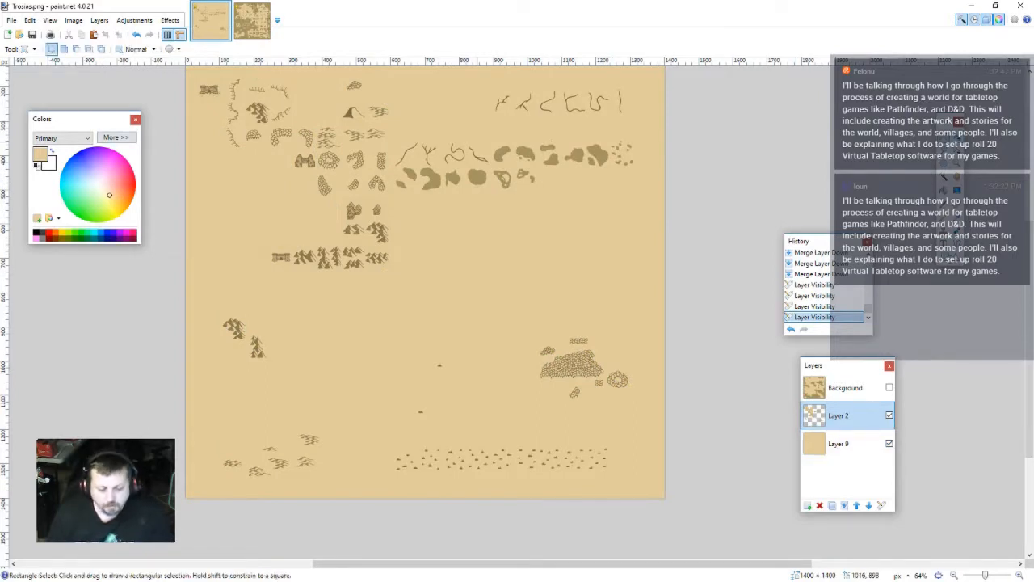
{"action": "mouse_move", "coordinate": [417, 356]}
{"action": "left_mouse_down"}
{"action": "mouse_move", "coordinate": [444, 368]}
{"action": "mouse_move", "coordinate": [448, 421]}
{"action": "mouse_move", "coordinate": [408, 486]}
{"action": "mouse_move", "coordinate": [588, 509]}
{"action": "mouse_move", "coordinate": [525, 502]}
{"action": "left_mouse_up"}
{"action": "left_click", "coordinate": [448, 367]}
{"action": "key", "text": "m"}
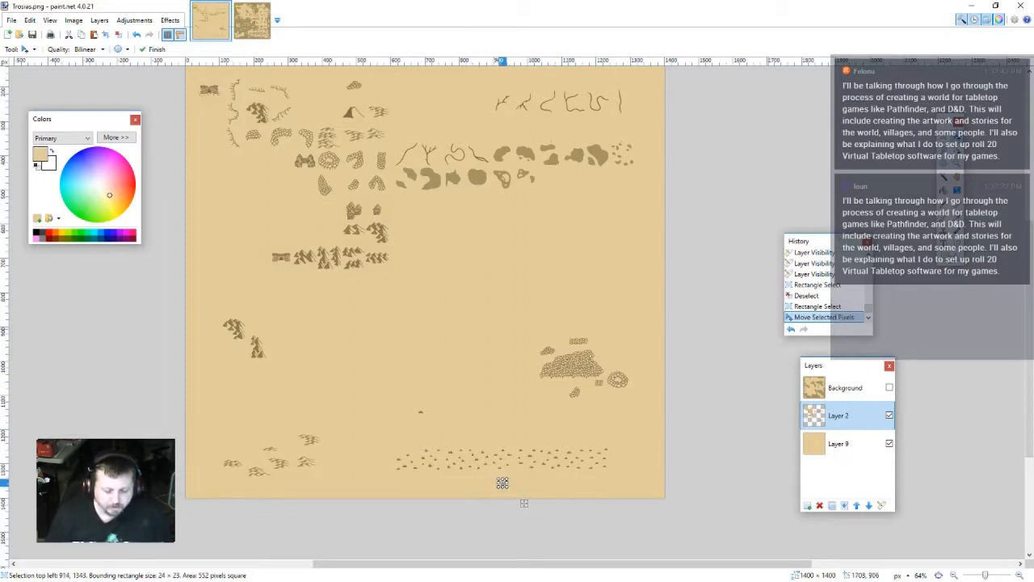
{"action": "key", "text": "s"}
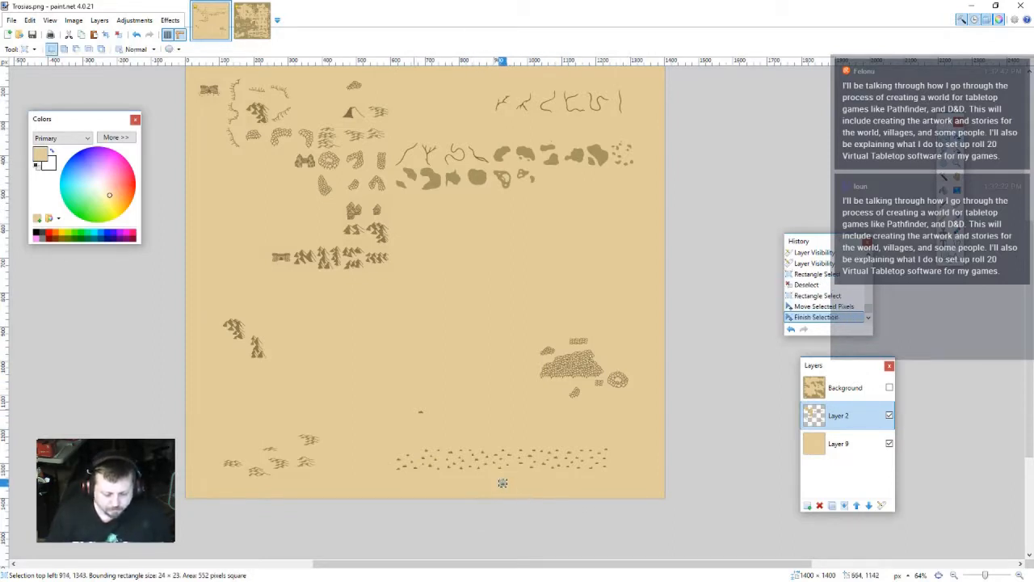
{"action": "left_click_drag", "start_coordinate": [415, 406], "coordinate": [516, 506]}
{"action": "key", "text": "m"}
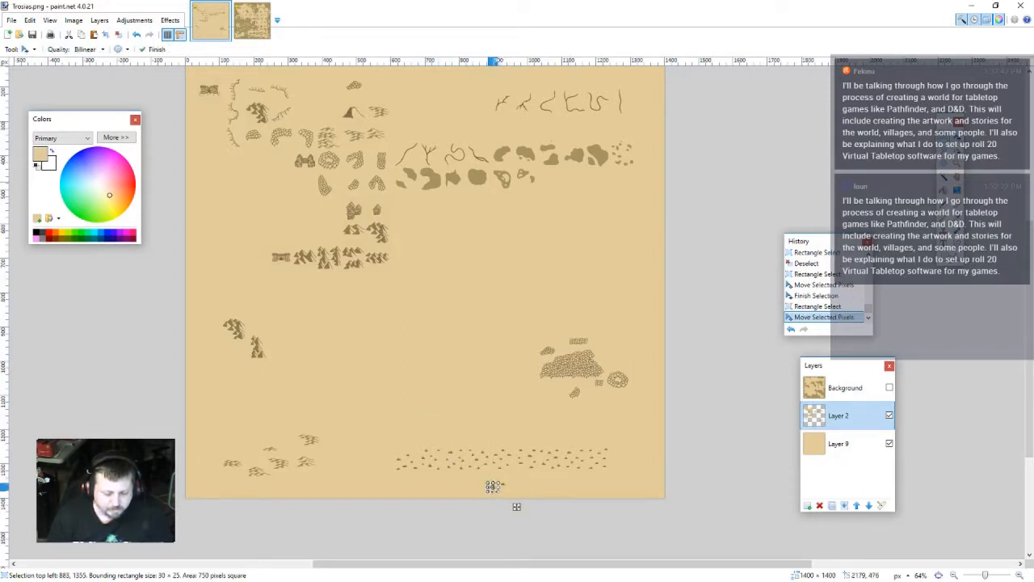
{"action": "key", "text": "s"}
{"action": "left_click_drag", "start_coordinate": [515, 316], "coordinate": [634, 408]}
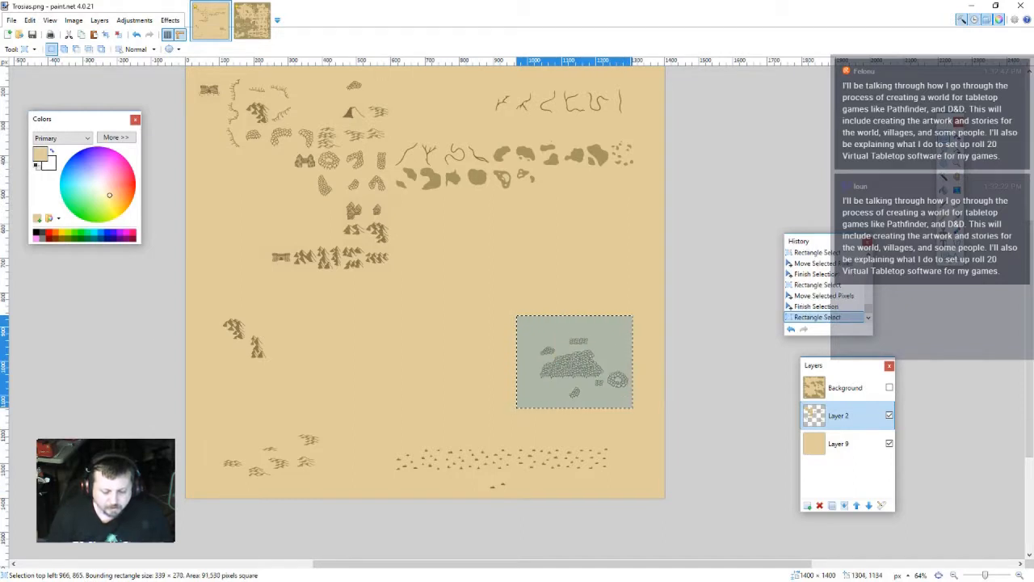
{"action": "left_click", "coordinate": [542, 275]}
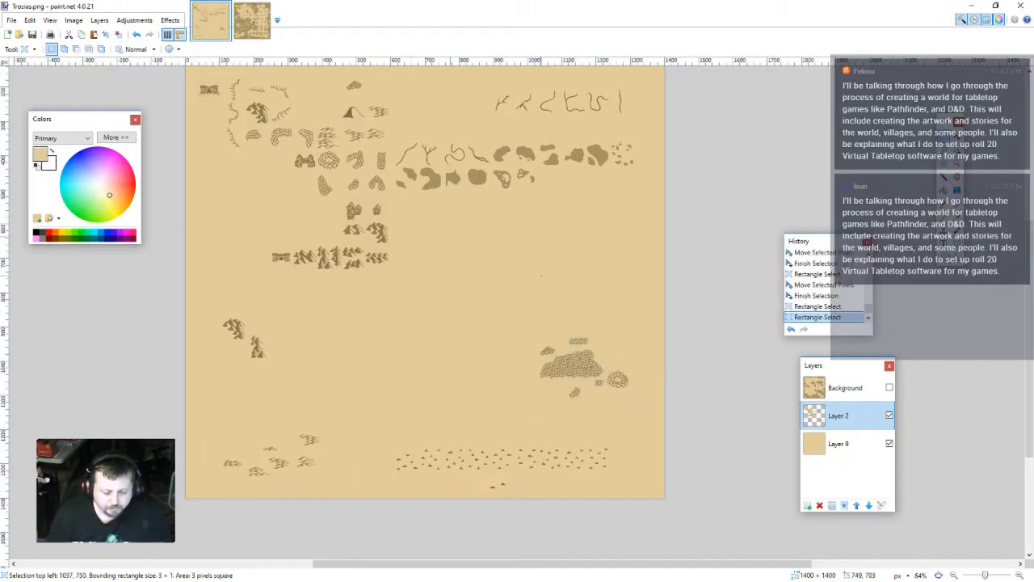
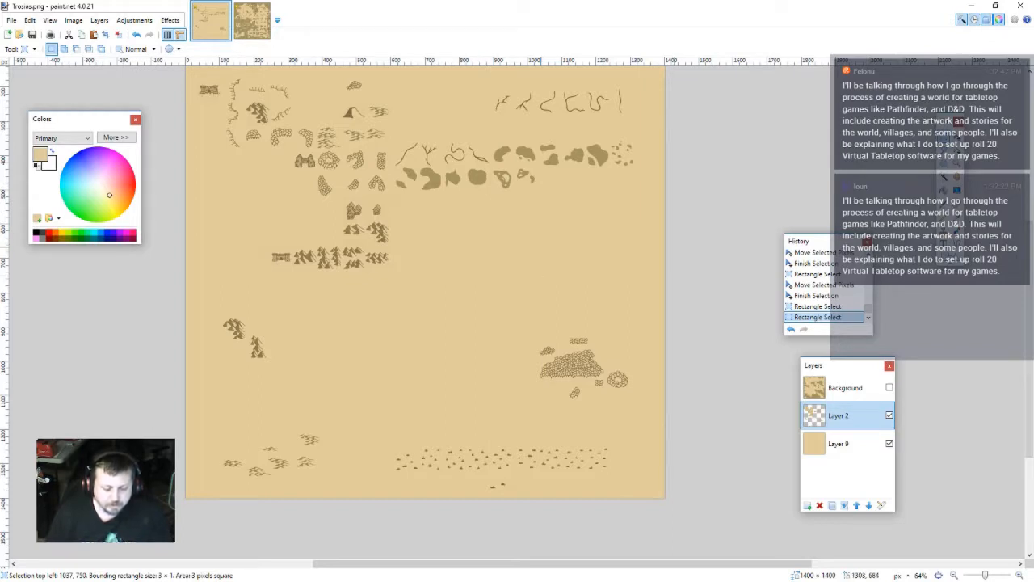
- Copy the twin-towered castle on Layer 2 with a rectangular selection of about 91 × 56 px, and show the Background layer
{"action": "scroll", "coordinate": [412, 315], "scroll_direction": "up", "scroll_amount": 2}
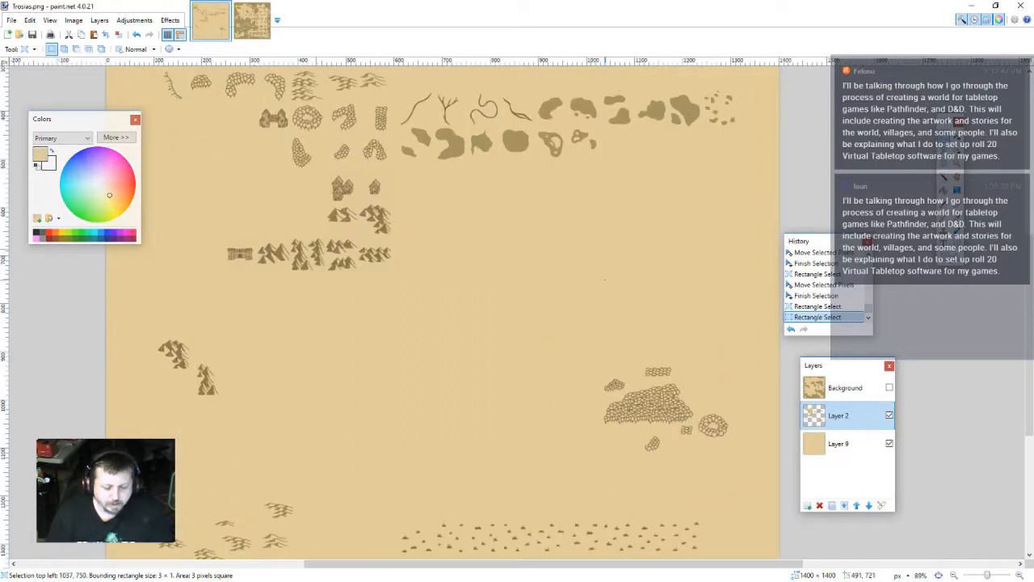
{"action": "scroll", "coordinate": [343, 348], "scroll_direction": "up", "scroll_amount": 2}
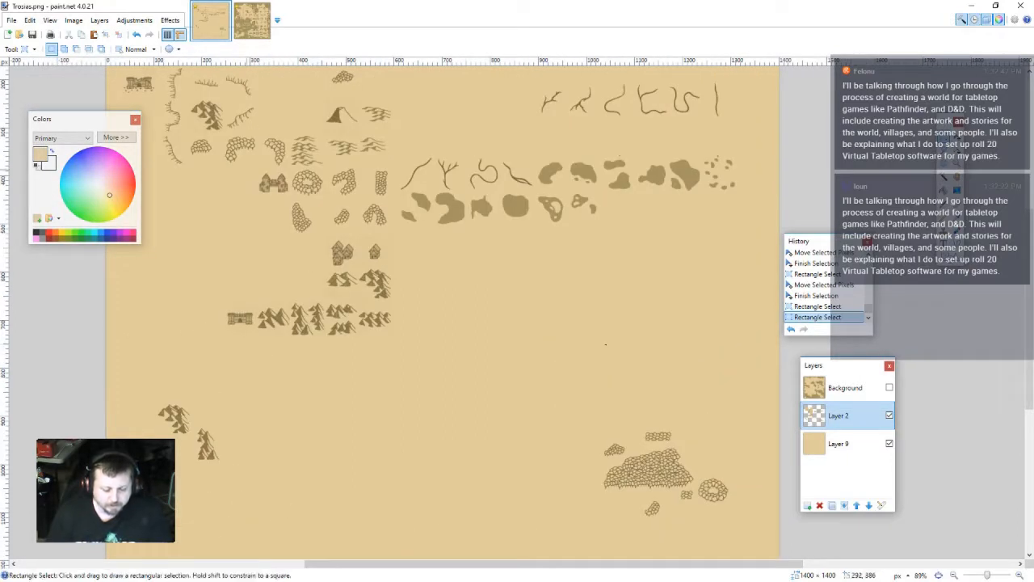
{"action": "left_click_drag", "start_coordinate": [246, 168], "coordinate": [290, 197]}
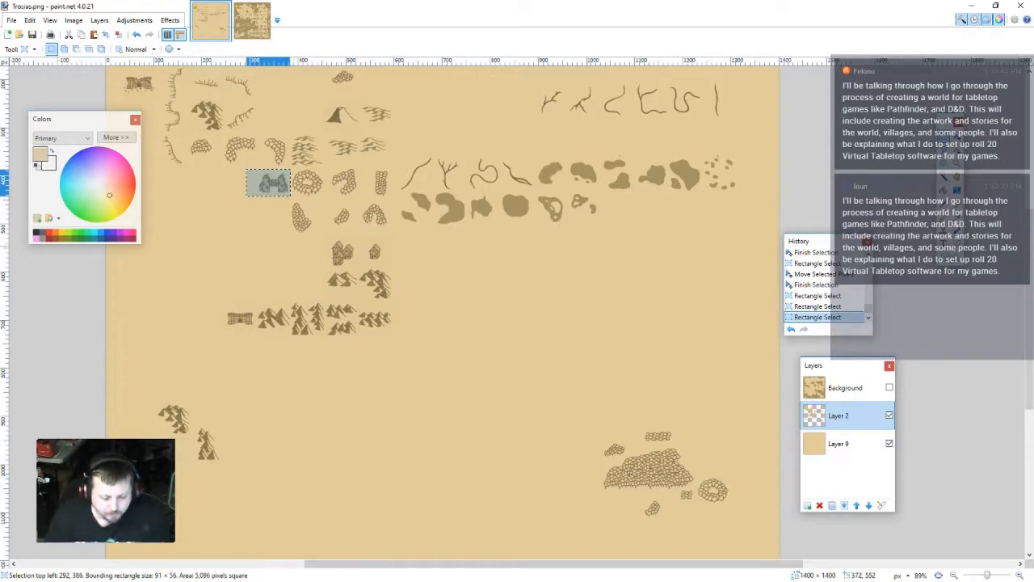
{"action": "scroll", "coordinate": [271, 195], "scroll_direction": "up", "scroll_amount": 7}
{"action": "left_click", "coordinate": [272, 227]}
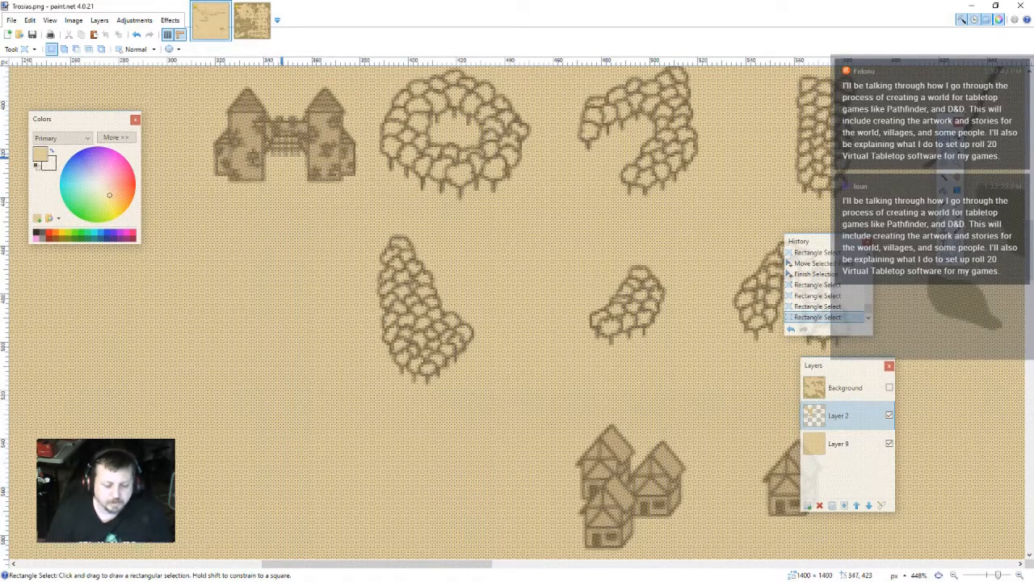
{"action": "scroll", "coordinate": [294, 199], "scroll_direction": "down", "scroll_amount": 3}
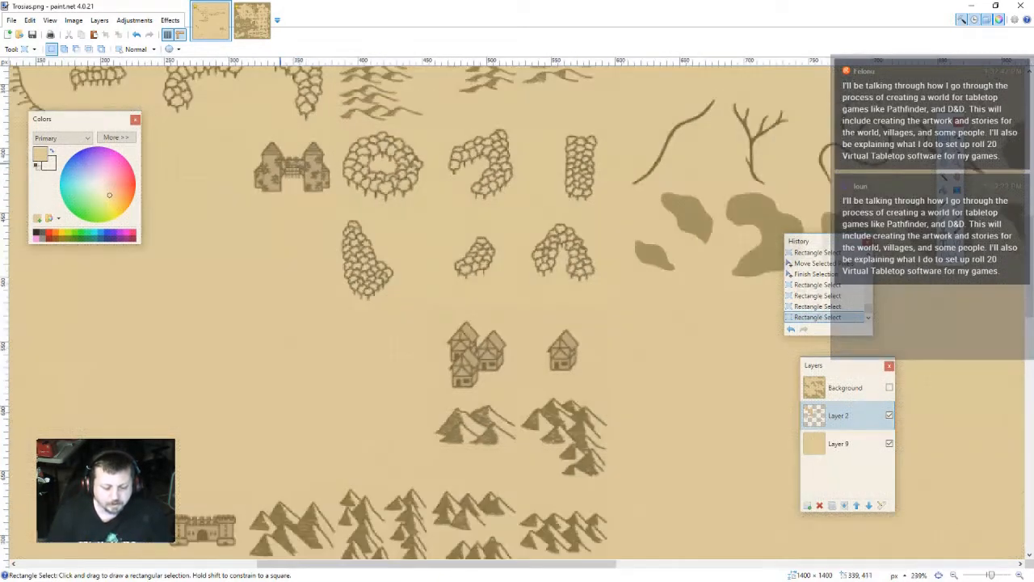
{"action": "scroll", "coordinate": [291, 202], "scroll_direction": "down", "scroll_amount": 3}
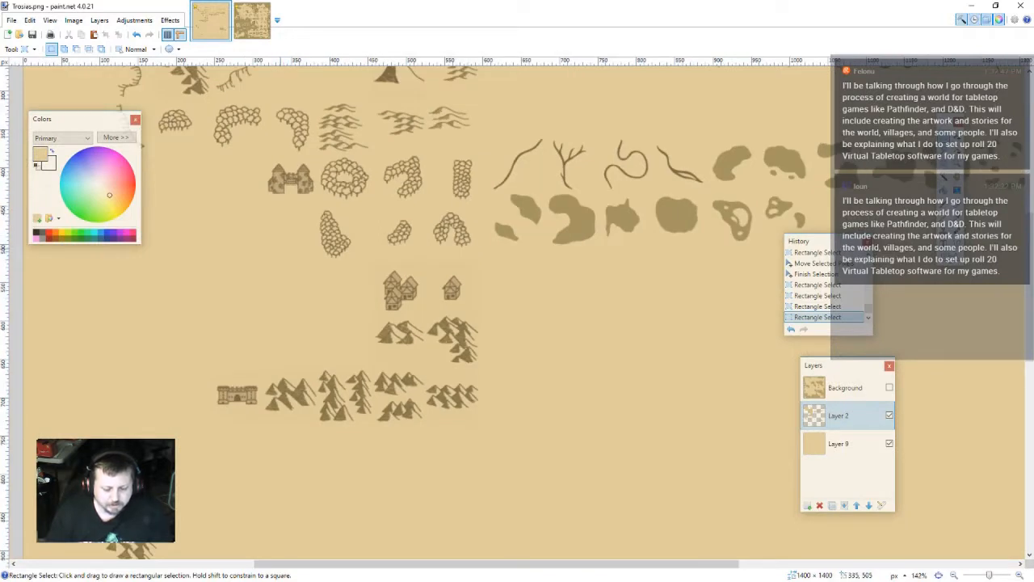
{"action": "scroll", "coordinate": [288, 202], "scroll_direction": "down", "scroll_amount": 2}
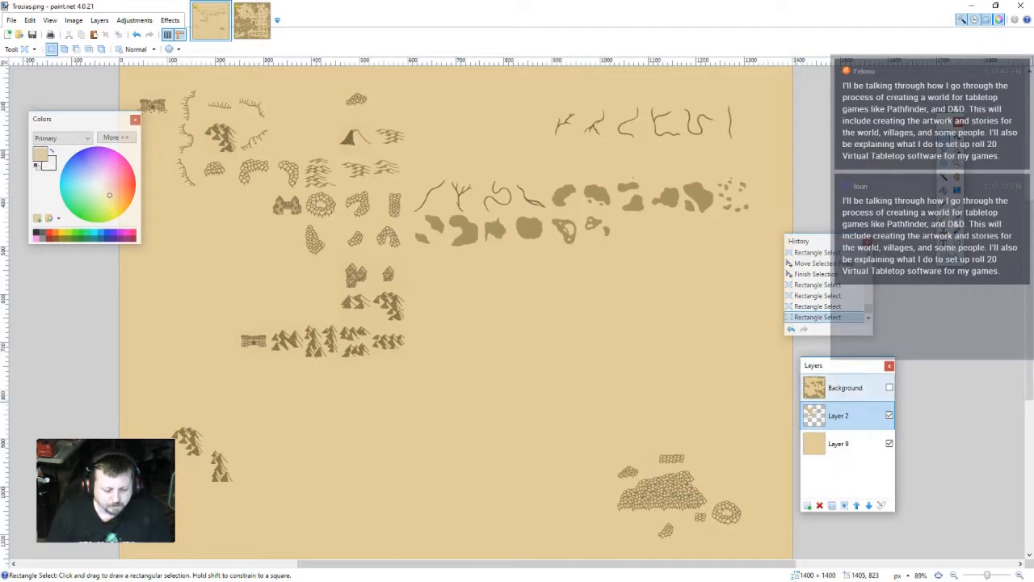
{"action": "left_click", "coordinate": [889, 387]}
- Try pasting the castle onto Layer 2 and moving it to about 336, 415 px, and undo the move and paste
{"action": "key", "text": "ctrl+v"}
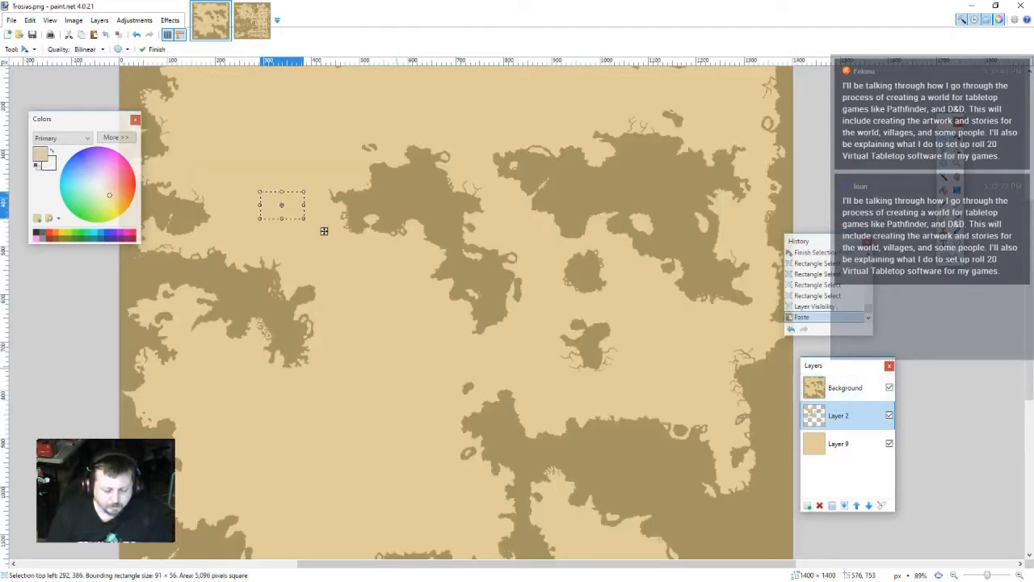
{"action": "left_click_drag", "start_coordinate": [324, 231], "coordinate": [345, 245]}
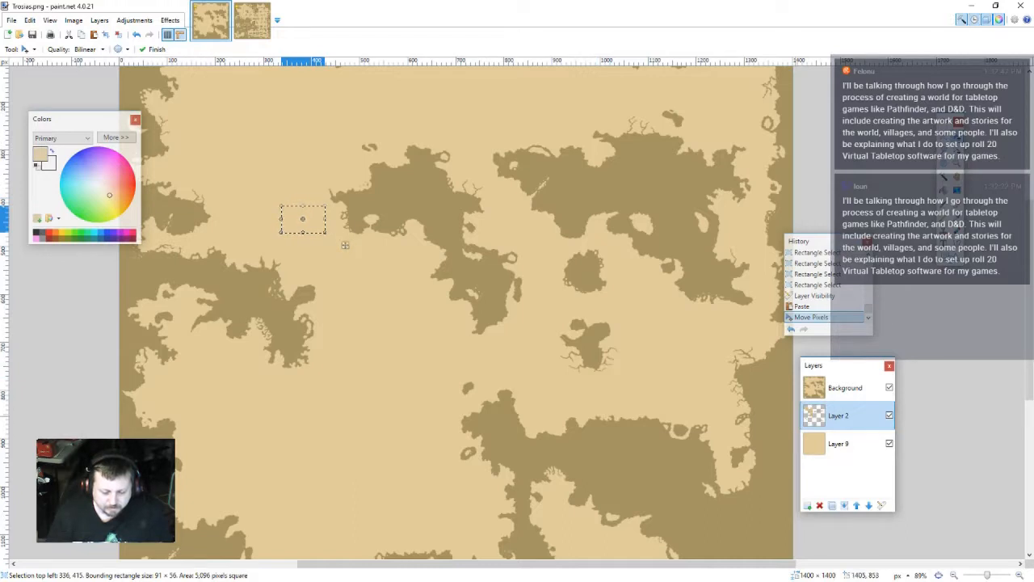
{"action": "key", "text": "alt+Page_Up"}
{"action": "key", "text": "ctrl+z"}
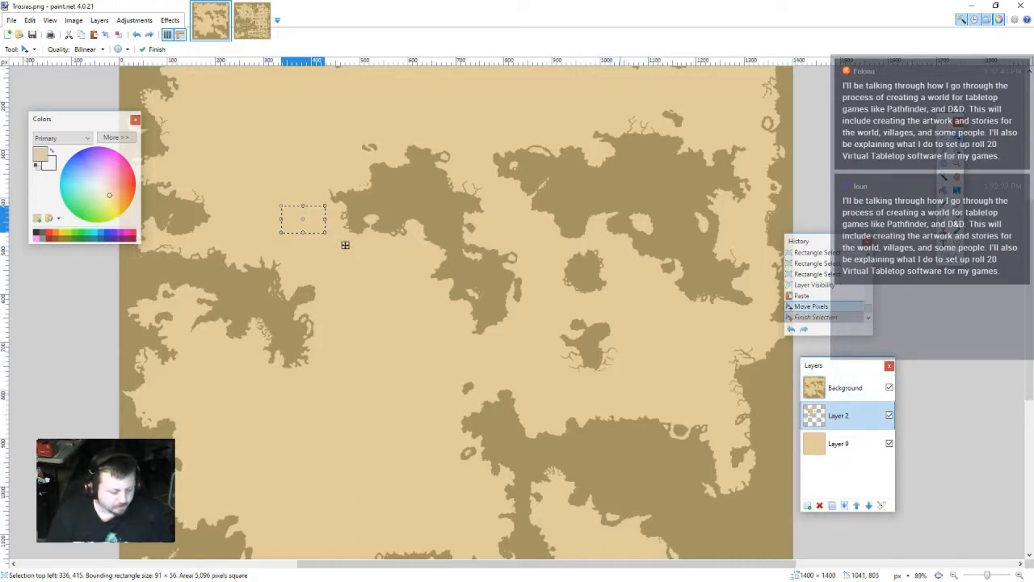
{"action": "key", "text": "ctrl+z"}
{"action": "key", "text": "ctrl+z"}
- Try pasting the castle onto the Background layer and moving it, and undo the move and paste
{"action": "key", "text": "alt+Page_Up"}
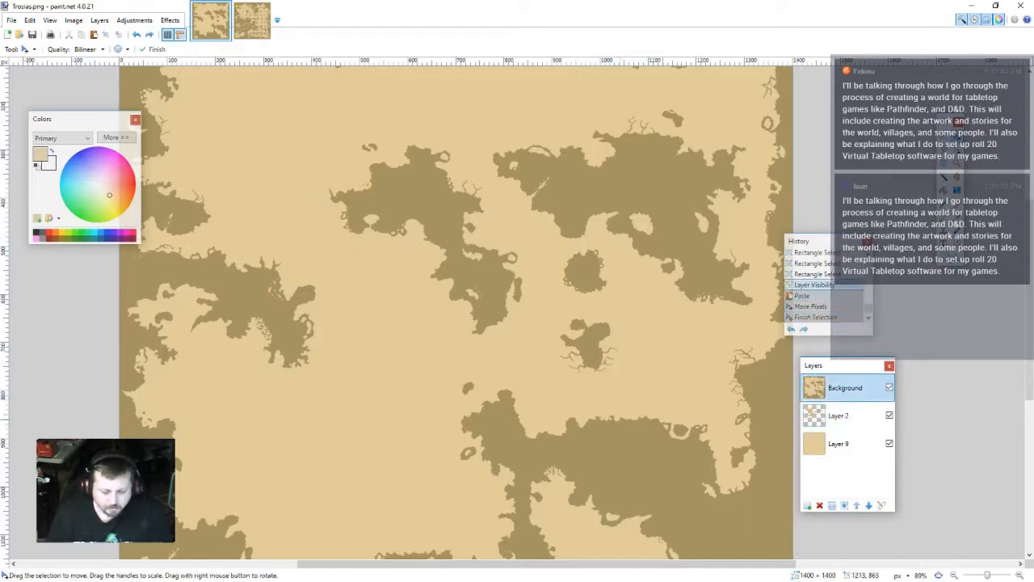
{"action": "key", "text": "ctrl+v"}
{"action": "left_click_drag", "start_coordinate": [326, 231], "coordinate": [397, 326]}
{"action": "key", "text": "ctrl+z"}
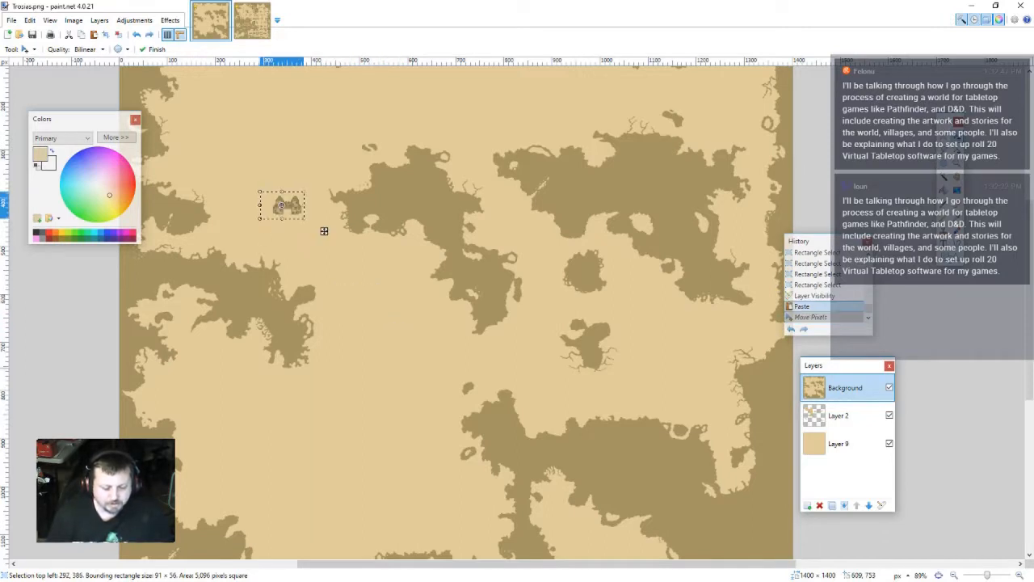
{"action": "key", "text": "ctrl+z"}
- Paste the castle into a new layer at about 485, 660 px and name that layer POIs
{"action": "key", "text": "ctrl+shift+v"}
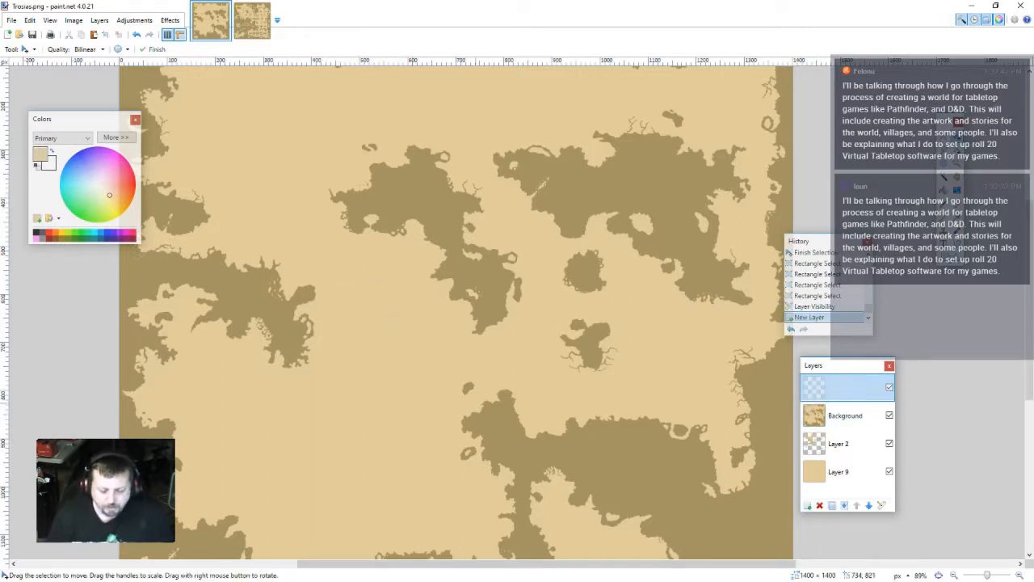
{"action": "left_click_drag", "start_coordinate": [324, 232], "coordinate": [417, 363]}
{"action": "key", "text": "F4"}
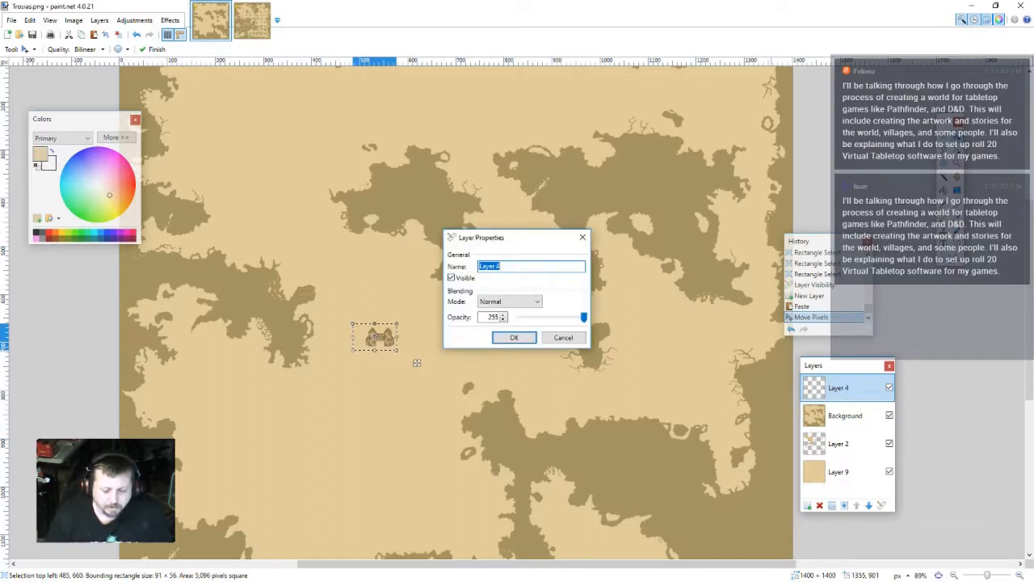
{"action": "type", "text": "POIs"}
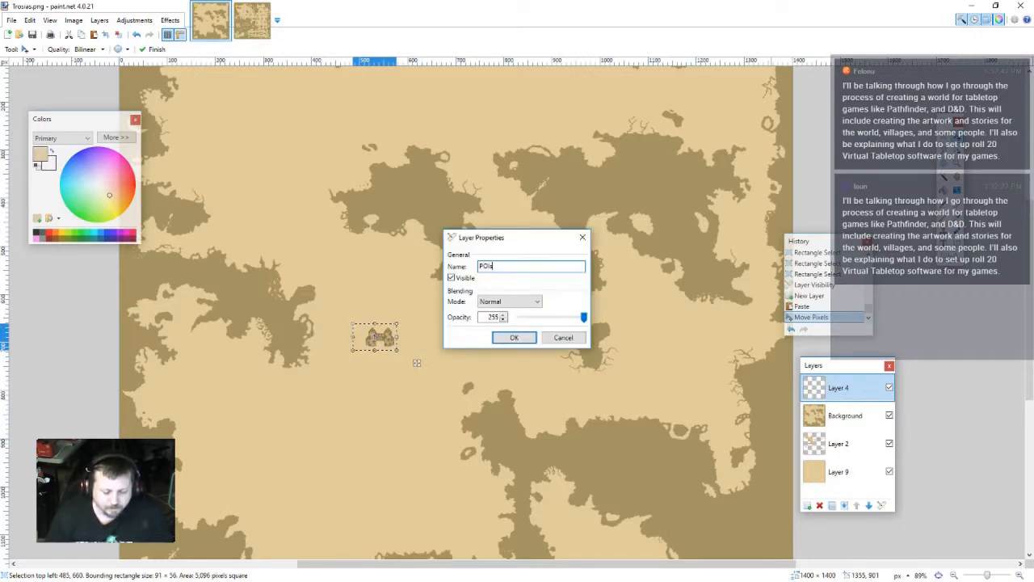
{"action": "key", "text": "Return"}
- Move the castle slightly further down in the open area in the map's left-centre, and deselect it
{"action": "left_click_drag", "start_coordinate": [417, 363], "coordinate": [434, 396]}
{"action": "scroll", "coordinate": [434, 395], "scroll_direction": "down", "scroll_amount": 2}
{"action": "scroll", "coordinate": [437, 331], "scroll_direction": "down", "scroll_amount": 4}
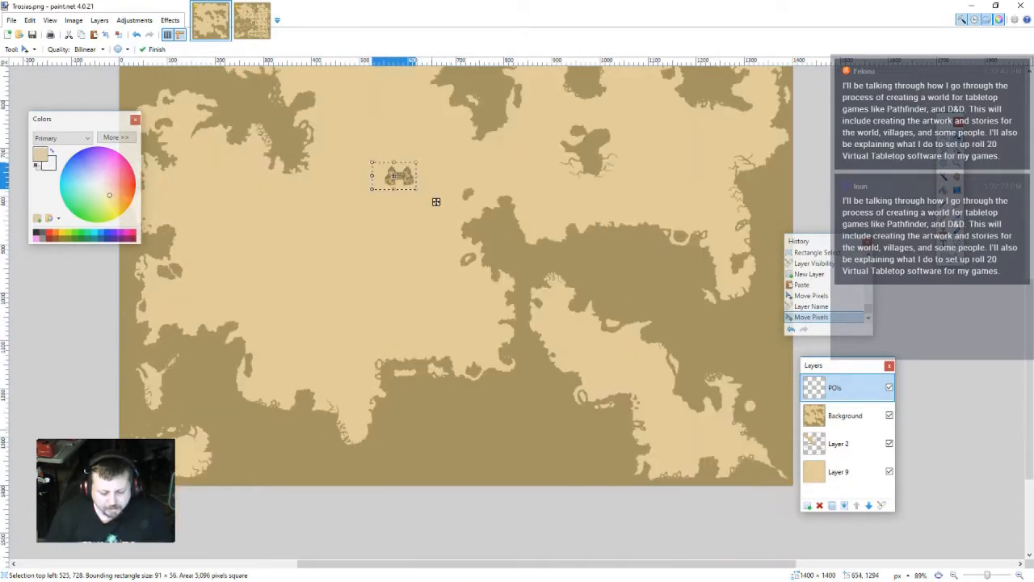
{"action": "scroll", "coordinate": [429, 199], "scroll_direction": "up", "scroll_amount": 2}
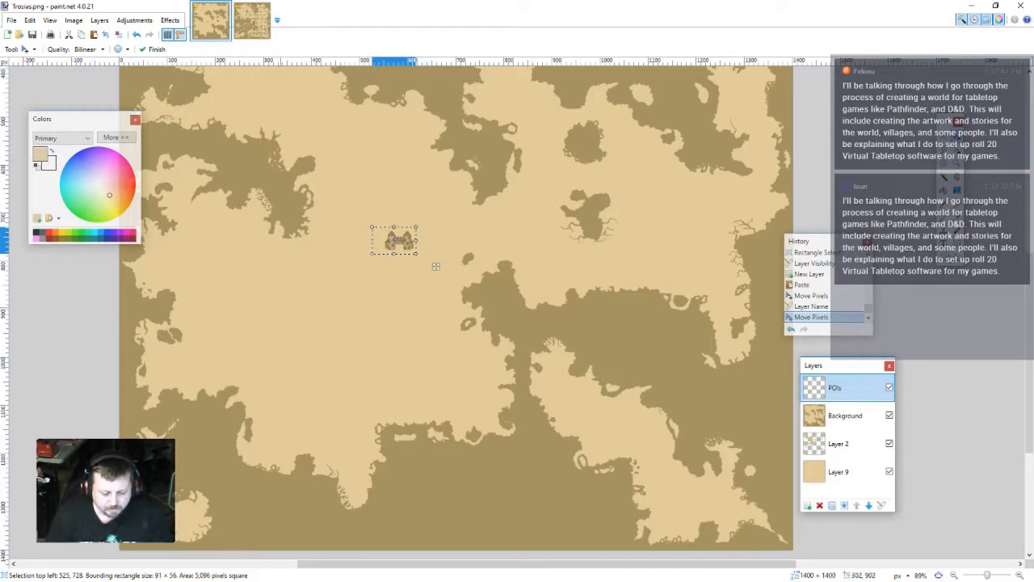
{"action": "scroll", "coordinate": [435, 266], "scroll_direction": "up", "scroll_amount": 3}
{"action": "scroll", "coordinate": [435, 265], "scroll_direction": "down", "scroll_amount": 3}
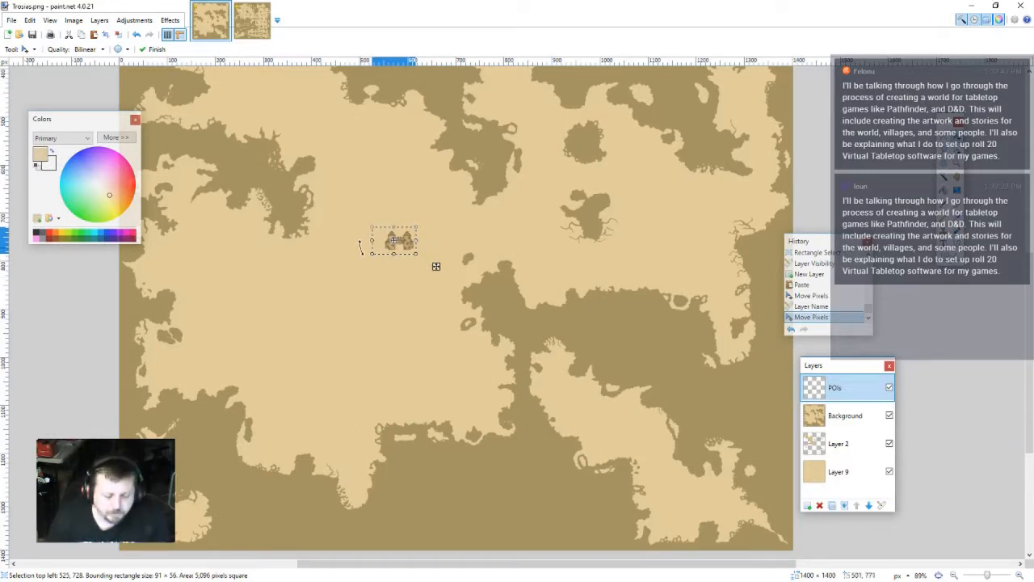
{"action": "left_click_drag", "start_coordinate": [435, 266], "coordinate": [413, 289]}
{"action": "key", "text": "ctrl+d"}
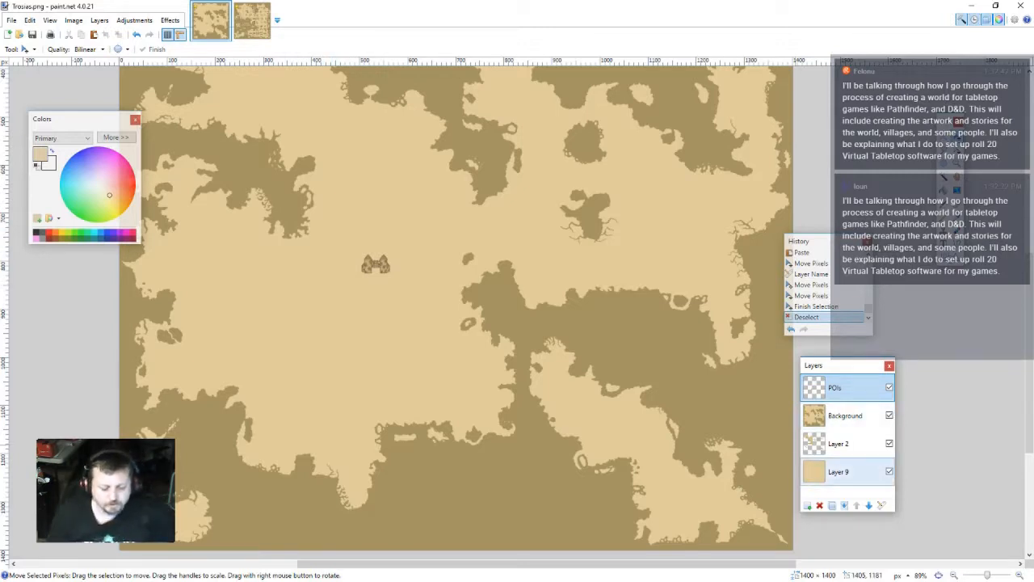
- Make Layer 2 active and hide the Background and POIs layers to expose the terrain pieces
{"action": "left_click", "coordinate": [847, 443]}
{"action": "left_click", "coordinate": [889, 415]}
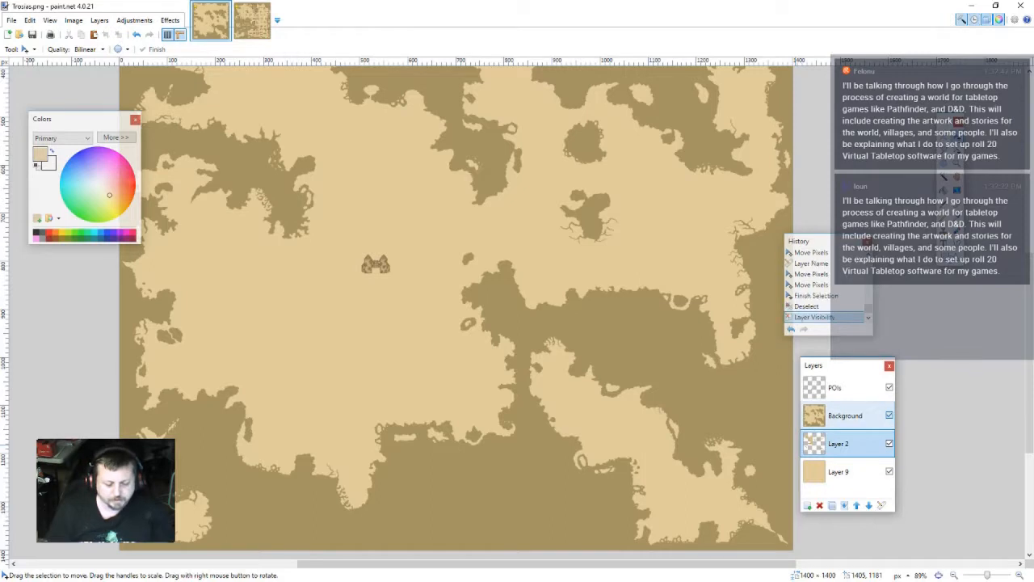
{"action": "left_click", "coordinate": [889, 387]}
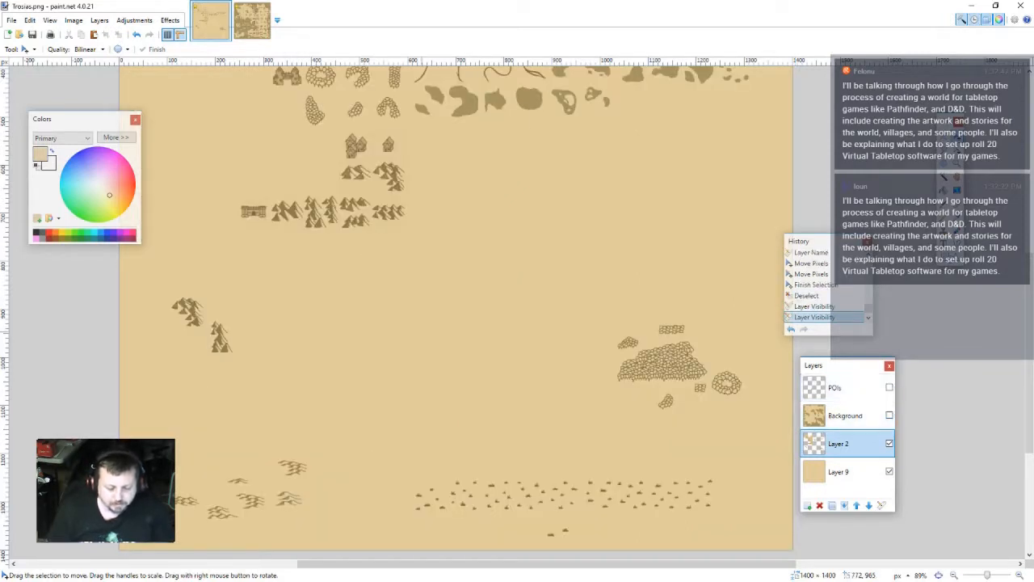
{"action": "scroll", "coordinate": [456, 307], "scroll_direction": "up", "scroll_amount": 5}
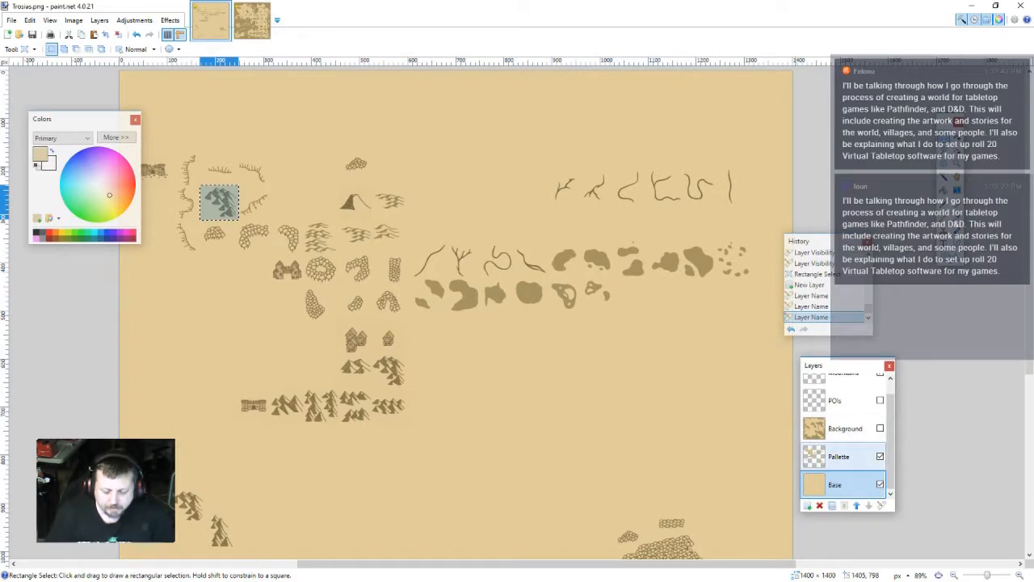
{"action": "scroll", "coordinate": [844, 437], "scroll_direction": "up", "scroll_amount": 2}
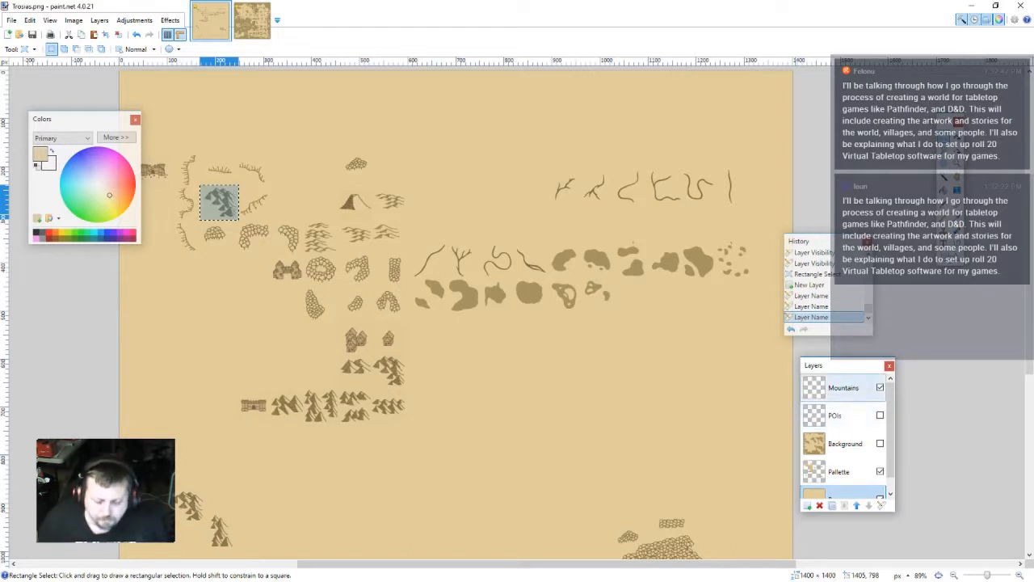
- Try pasting the 81 × 73 px mountain group onto the Mountains layer and moving it to about 432, 658 px, and undo the move and paste
{"action": "left_click", "coordinate": [844, 387]}
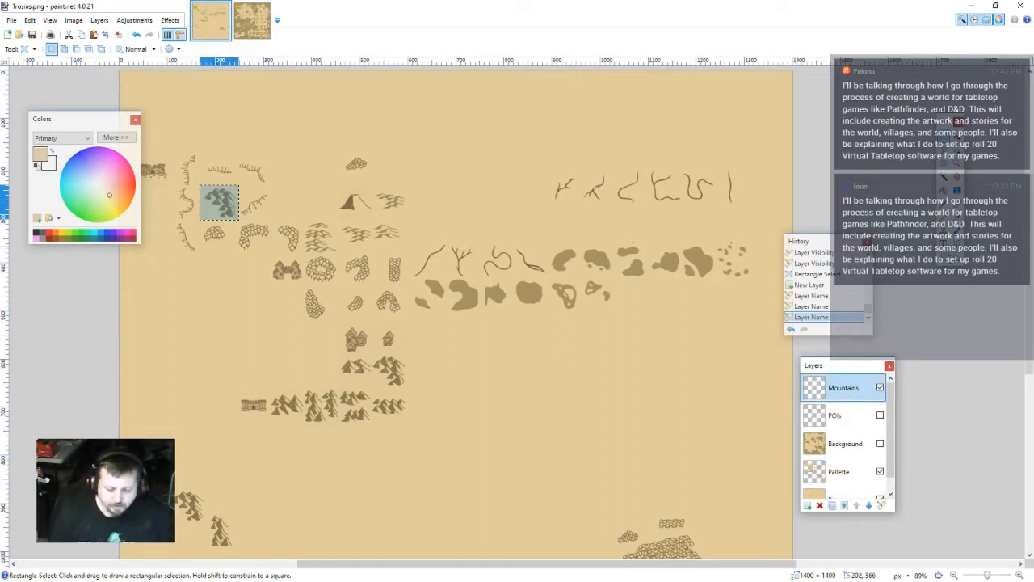
{"action": "left_click", "coordinate": [879, 443]}
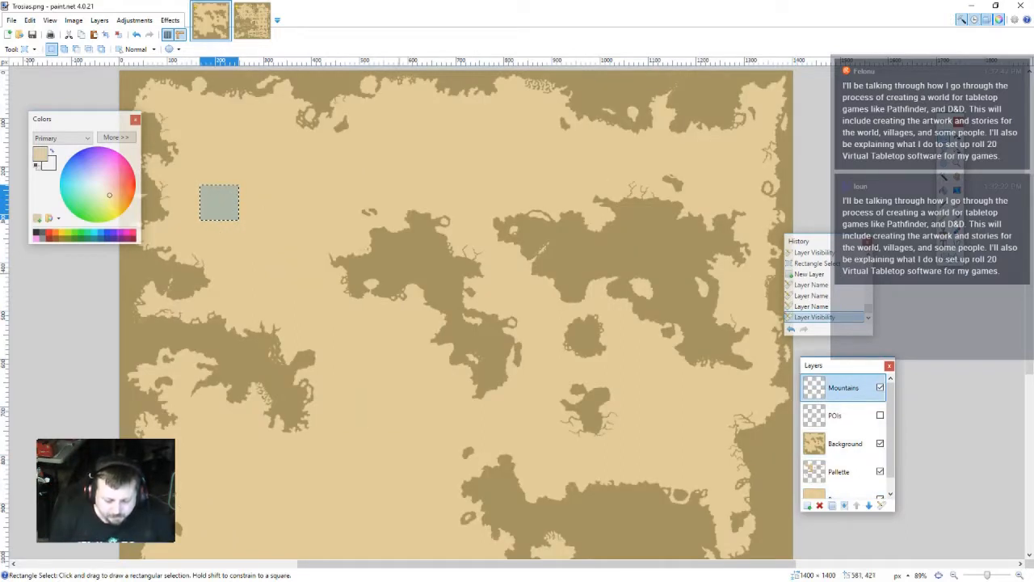
{"action": "key", "text": "ctrl+v"}
{"action": "scroll", "coordinate": [257, 170], "scroll_direction": "down", "scroll_amount": 3}
{"action": "scroll", "coordinate": [256, 171], "scroll_direction": "up", "scroll_amount": 2}
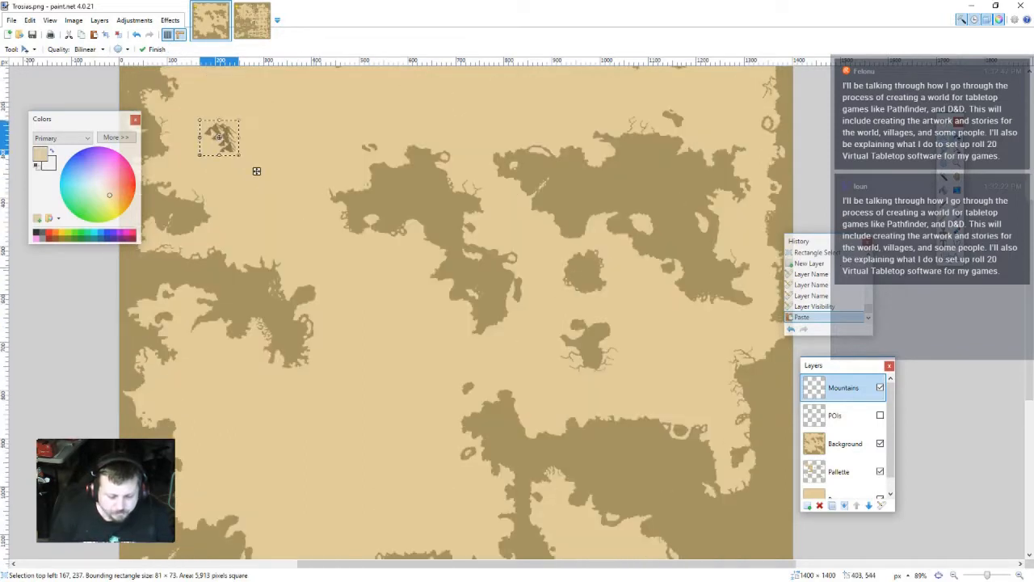
{"action": "left_click", "coordinate": [880, 414]}
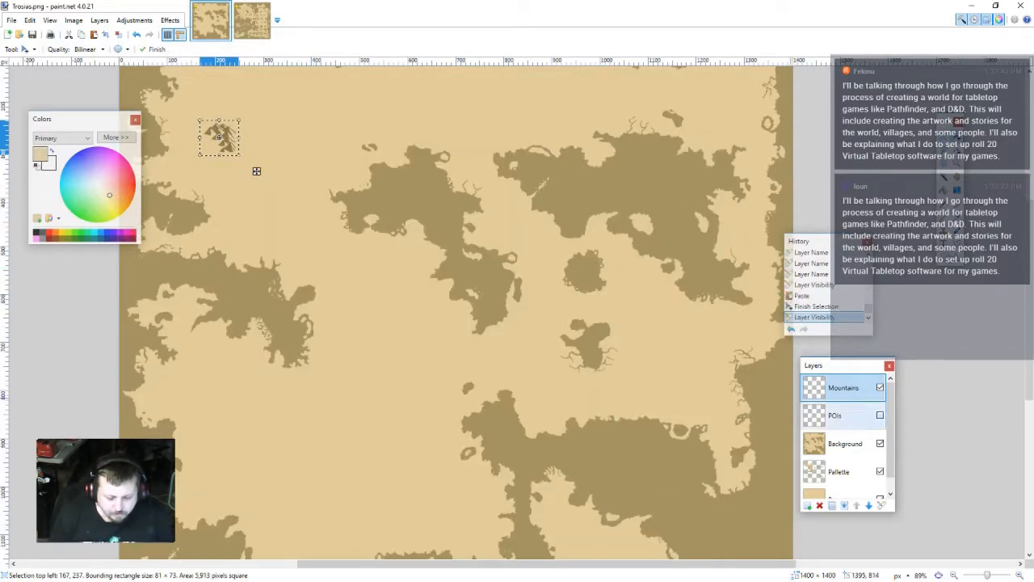
{"action": "left_click_drag", "start_coordinate": [256, 171], "coordinate": [383, 370]}
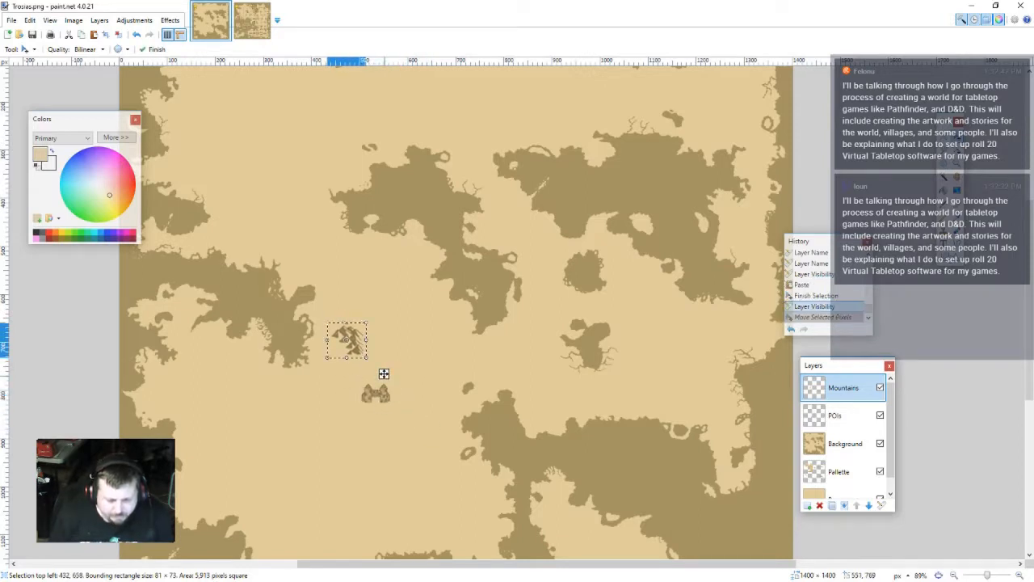
{"action": "key", "text": "ctrl+z"}
{"action": "key", "text": "ctrl+z"}
{"action": "key", "text": "ctrl+z"}
{"action": "key", "text": "ctrl+z"}
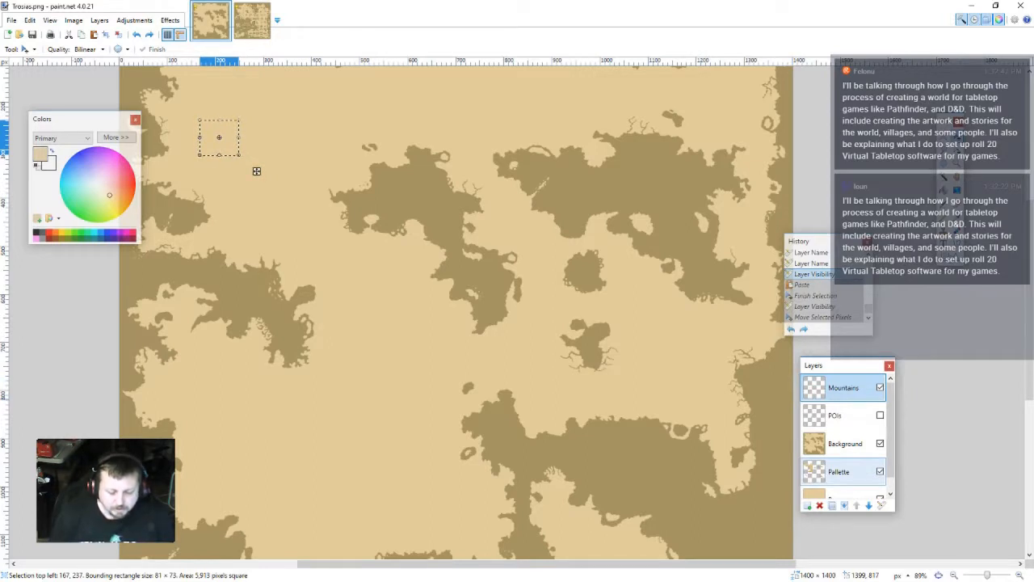
- Hide the Background and Base layers and select the curved mountain group on the Pallette layer with a rectangle of about 81 × 95 px
{"action": "left_click", "coordinate": [840, 471]}
{"action": "left_click", "coordinate": [880, 442]}
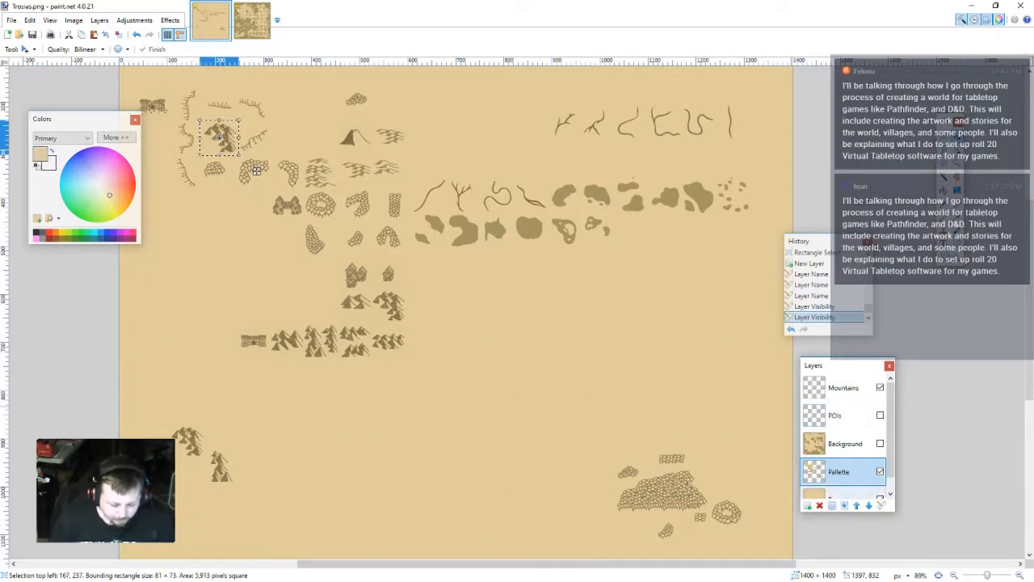
{"action": "scroll", "coordinate": [844, 436], "scroll_direction": "down", "scroll_amount": 1}
{"action": "left_click", "coordinate": [879, 484]}
{"action": "scroll", "coordinate": [256, 170], "scroll_direction": "down", "scroll_amount": 3}
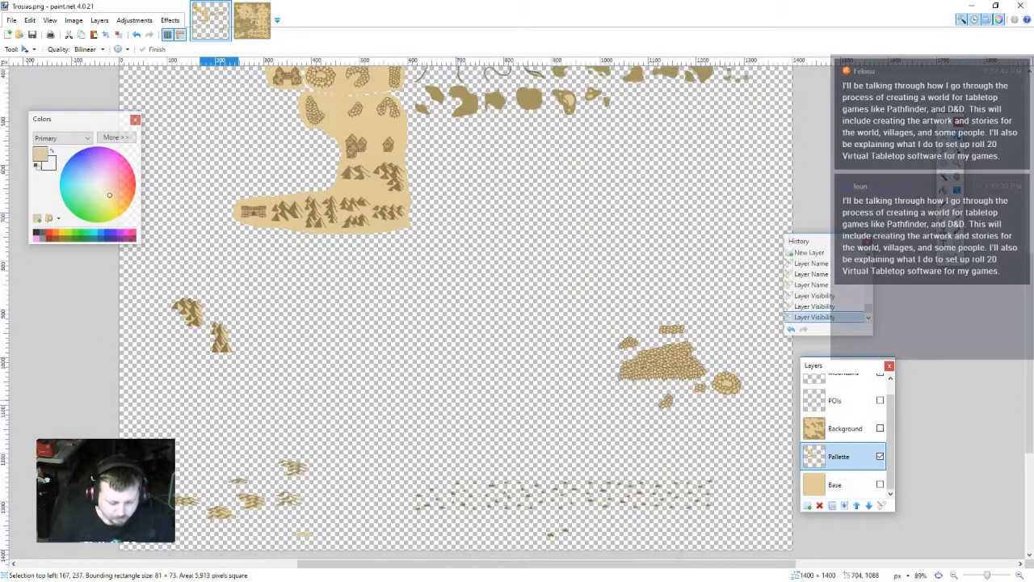
{"action": "key", "text": "s"}
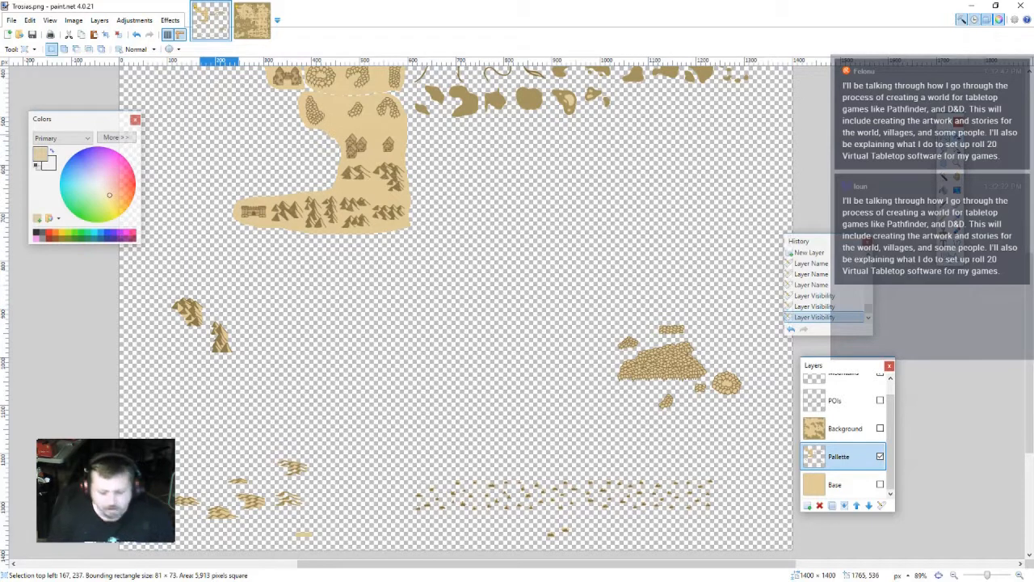
{"action": "left_click_drag", "start_coordinate": [206, 335], "coordinate": [166, 289]}
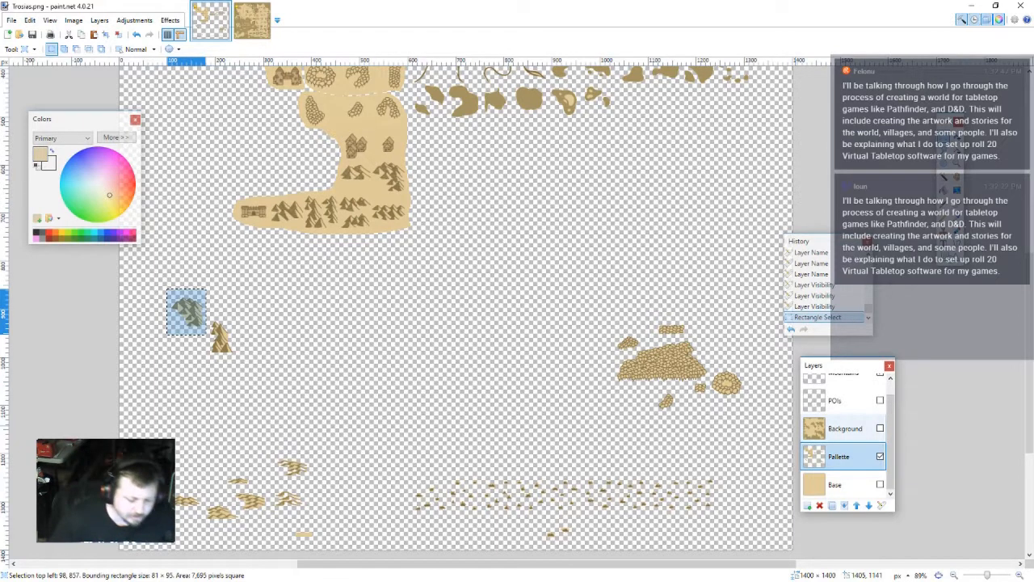
- Show the Background and POIs layers, and paste the mountain group onto the Mountains layer at about 450, 700 px, just above the castle
{"action": "left_click", "coordinate": [844, 428]}
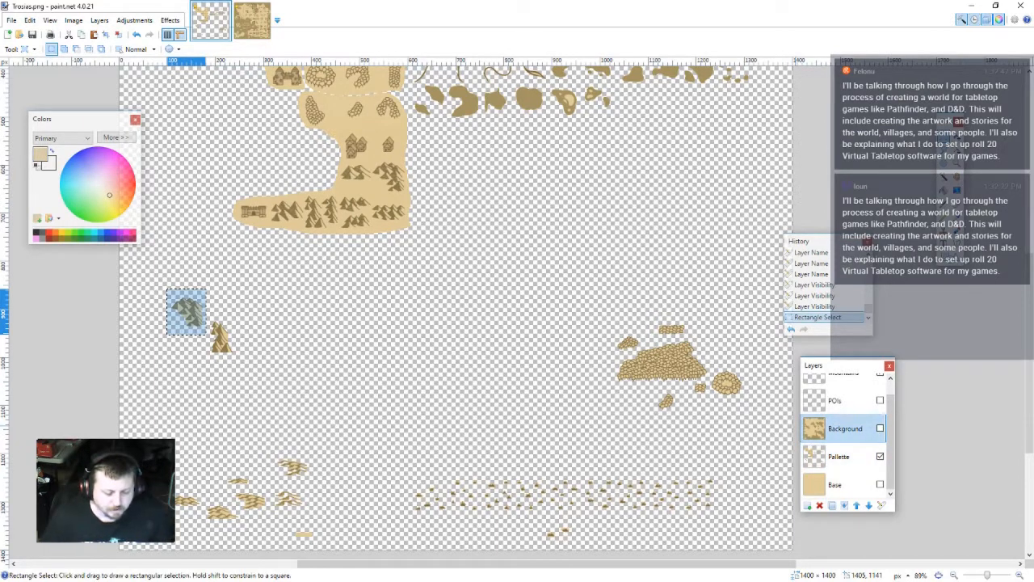
{"action": "left_click", "coordinate": [880, 428]}
{"action": "left_click", "coordinate": [880, 399]}
{"action": "scroll", "coordinate": [845, 404], "scroll_direction": "up", "scroll_amount": 1}
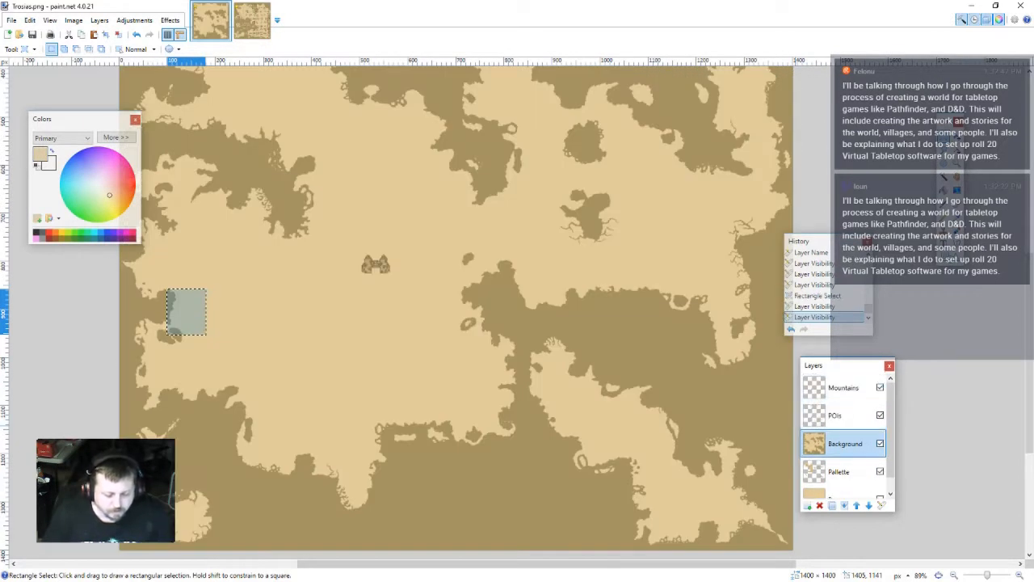
{"action": "left_click", "coordinate": [845, 387]}
{"action": "key", "text": "ctrl+v"}
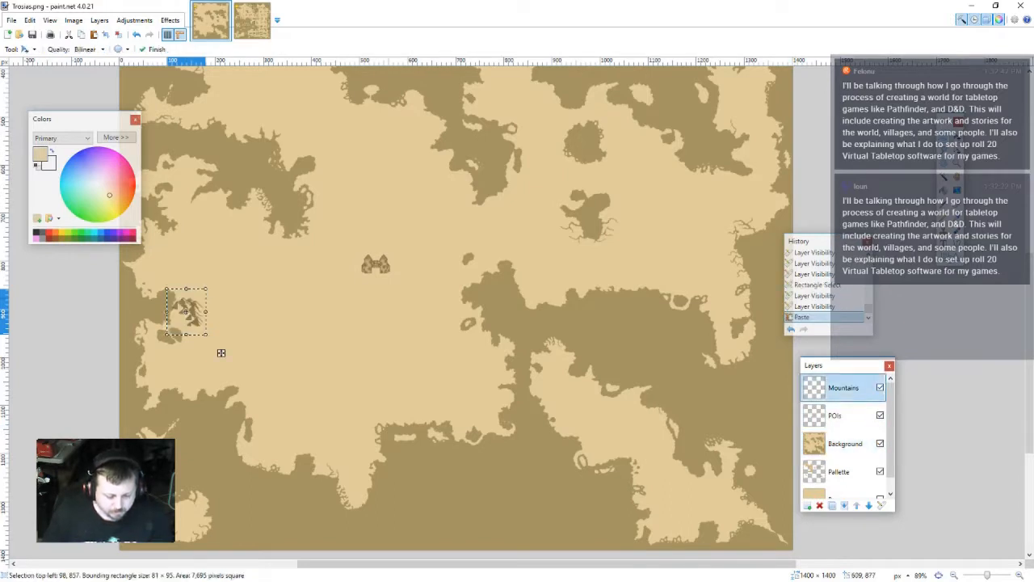
{"action": "left_click_drag", "start_coordinate": [221, 352], "coordinate": [390, 277]}
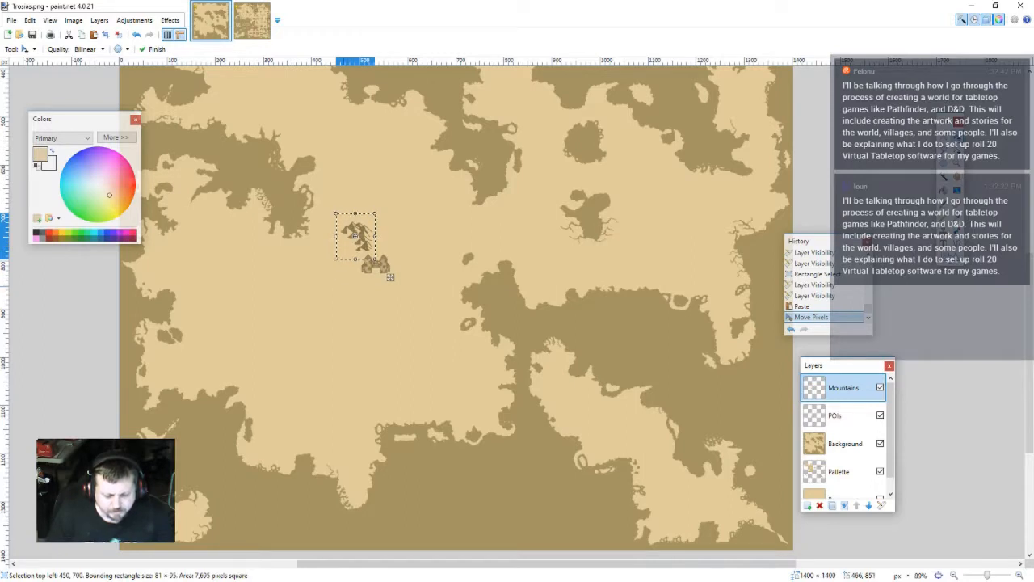
- Paste a second copy of the mountain group into a new layer and move it to about 473, 717 px, overlapping the first
{"action": "scroll", "coordinate": [391, 277], "scroll_direction": "up", "scroll_amount": 5}
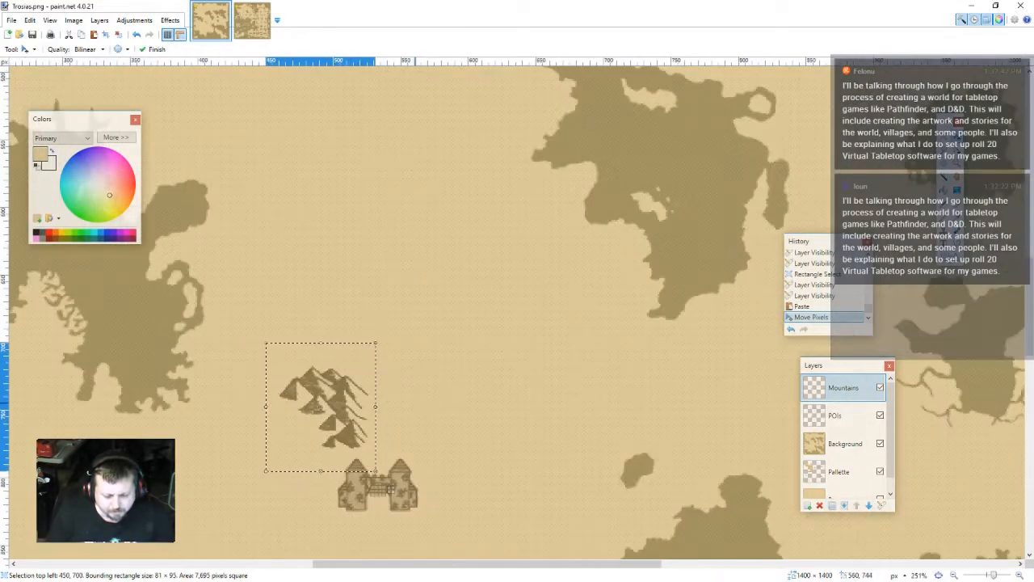
{"action": "key", "text": "ctrl+v"}
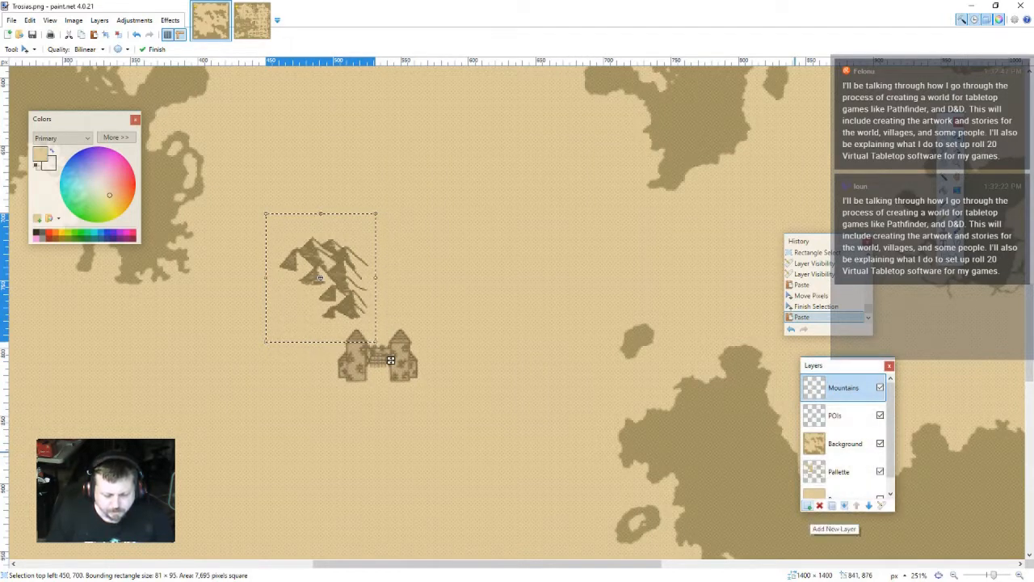
{"action": "key", "text": "ctrl+z"}
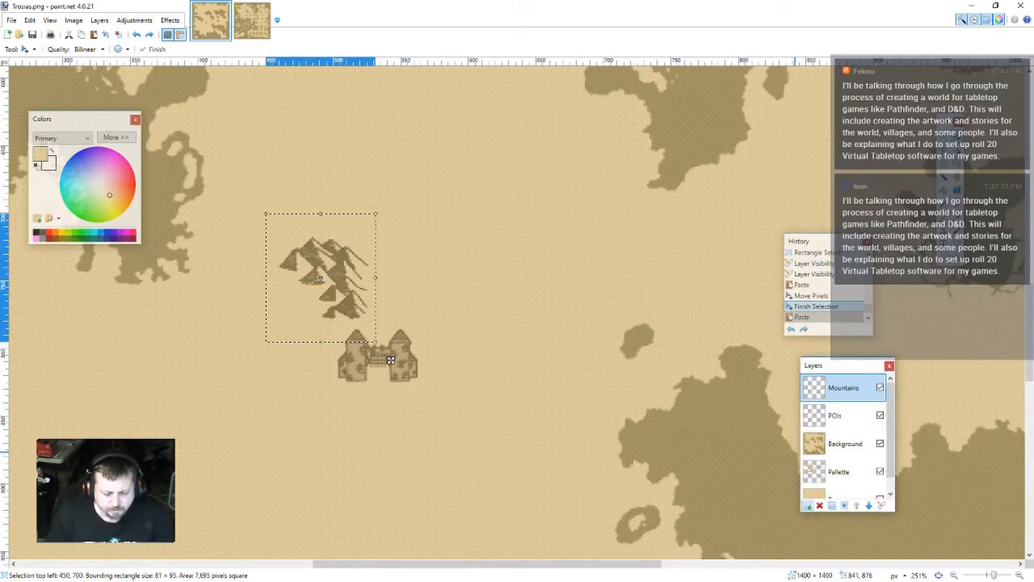
{"action": "left_click", "coordinate": [807, 505]}
{"action": "key", "text": "ctrl+v"}
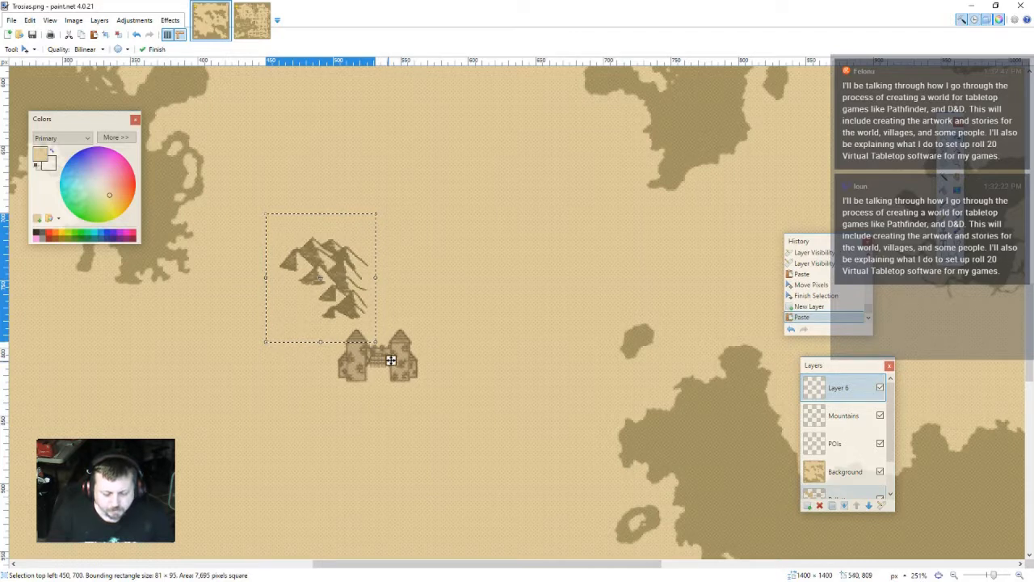
{"action": "left_click_drag", "start_coordinate": [391, 360], "coordinate": [422, 385]}
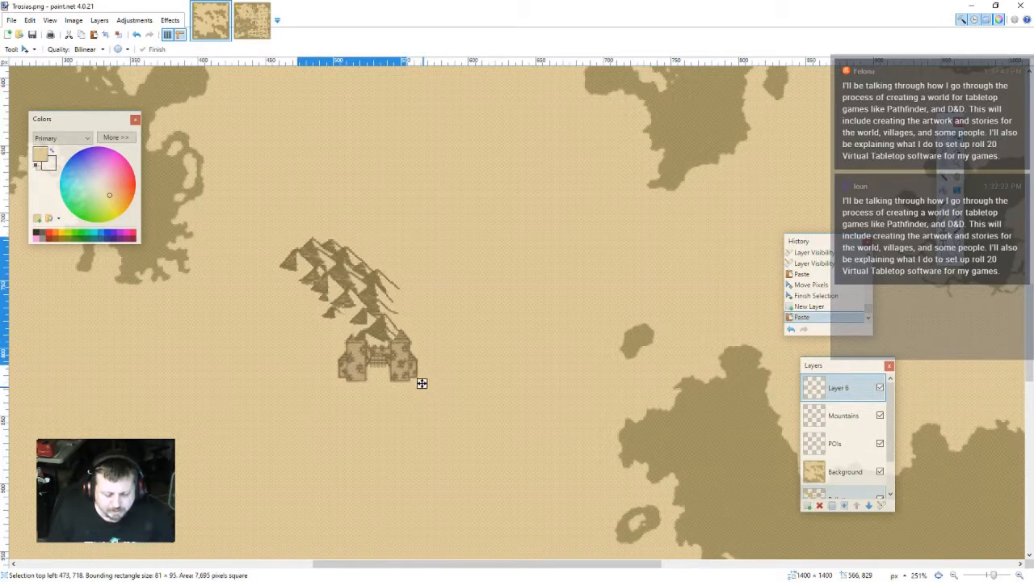
{"action": "left_click_drag", "start_coordinate": [421, 383], "coordinate": [422, 383]}
- Paste a third copy of the mountain group into a new layer and move it to about 496, 734 px
{"action": "key", "text": "ctrl+v"}
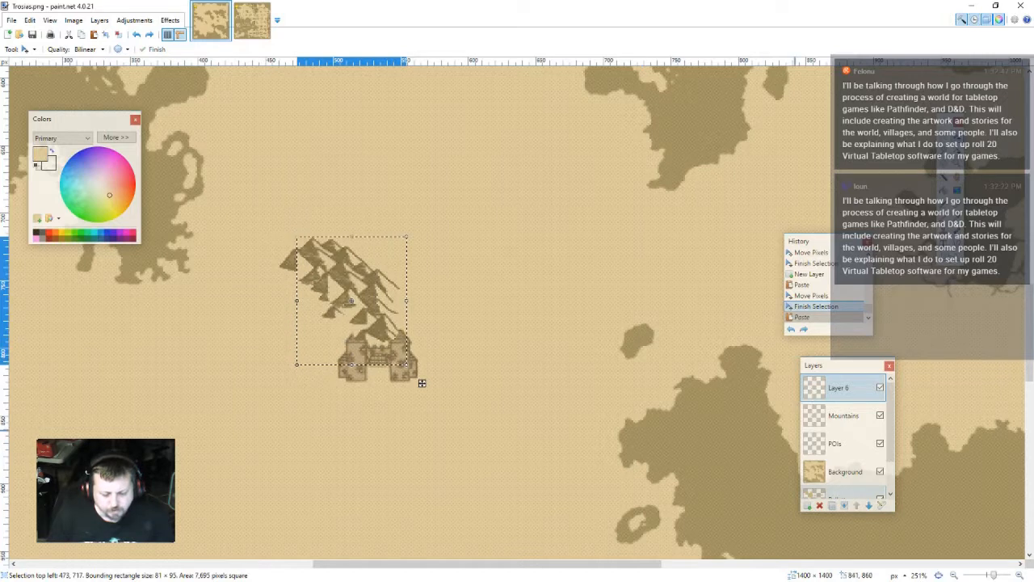
{"action": "key", "text": "ctrl+shift+v"}
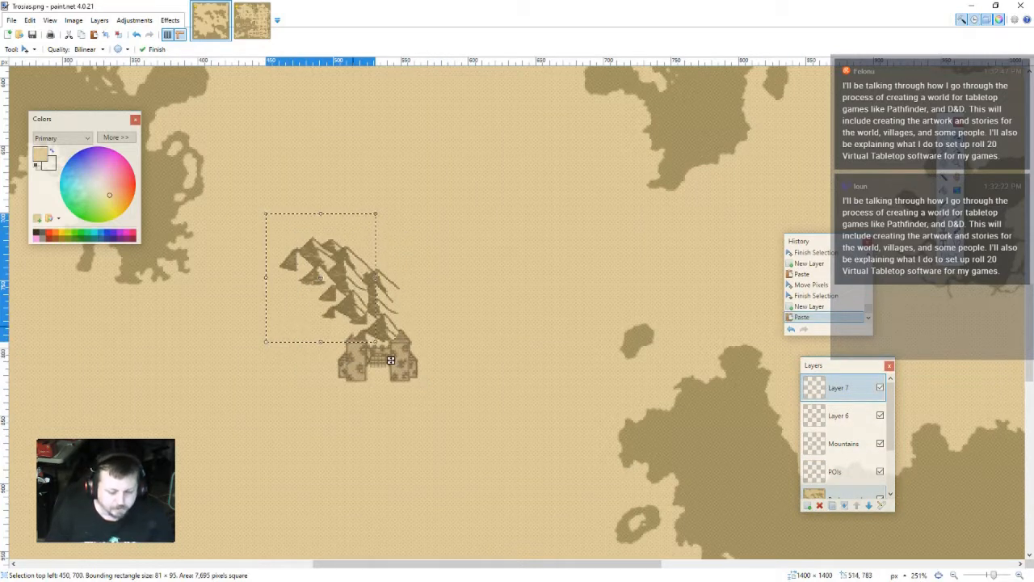
{"action": "mouse_move", "coordinate": [390, 360]}
{"action": "left_mouse_down"}
{"action": "mouse_move", "coordinate": [471, 397]}
{"action": "mouse_move", "coordinate": [460, 415]}
{"action": "mouse_move", "coordinate": [391, 360]}
{"action": "left_mouse_up"}
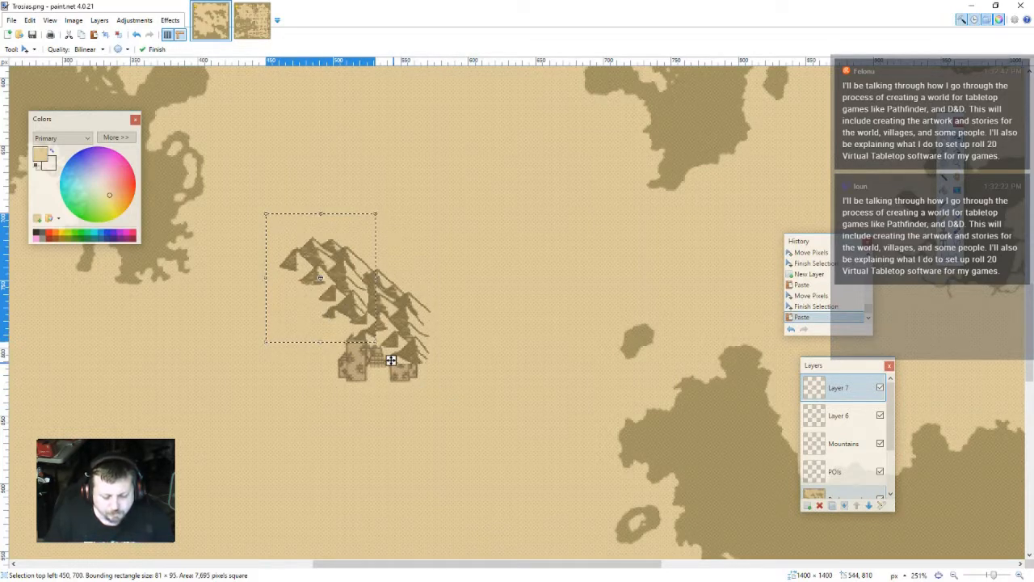
{"action": "key", "text": "ctrl+z"}
- Paste a fourth copy of the mountain group into a new layer and move it to about 520, 750 px
{"action": "key", "text": "ctrl+shift+n"}
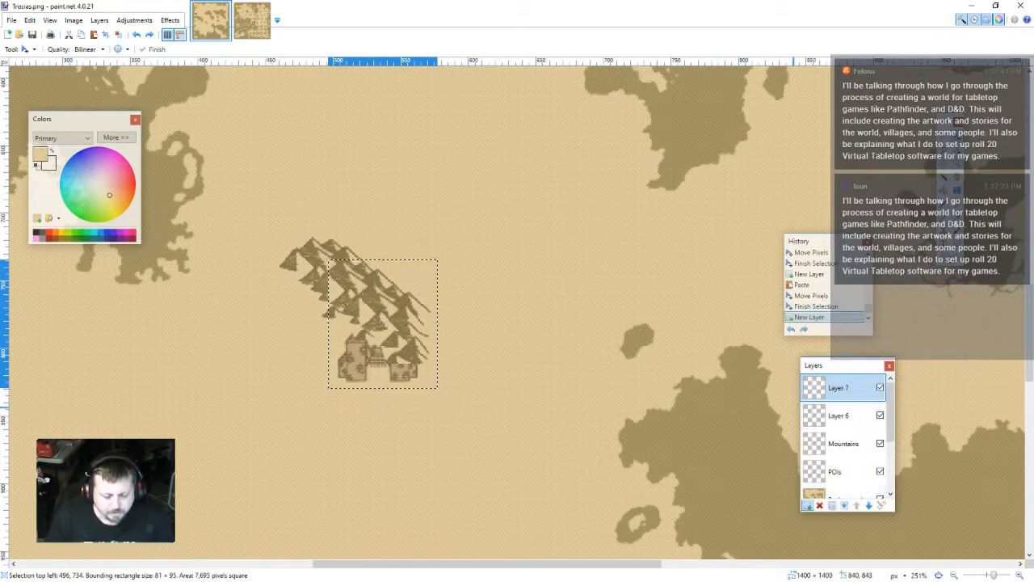
{"action": "key", "text": "ctrl+v"}
{"action": "left_click_drag", "start_coordinate": [391, 359], "coordinate": [486, 427]}
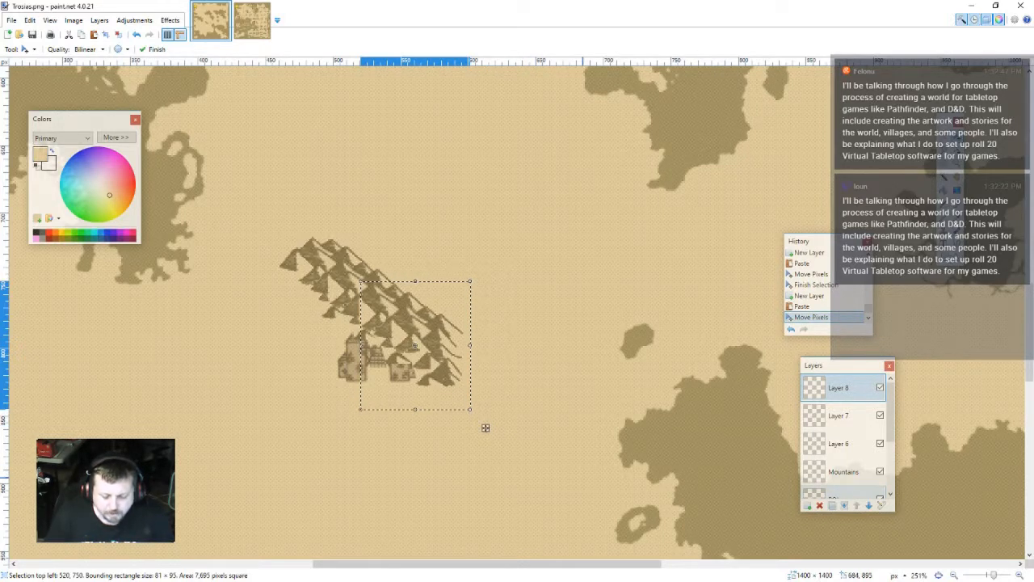
- Extend the range with a fifth mountain copy on its own new layer at about 542, 766 px
{"action": "key", "text": "ctrl+shift+n"}
{"action": "key", "text": "ctrl+v"}
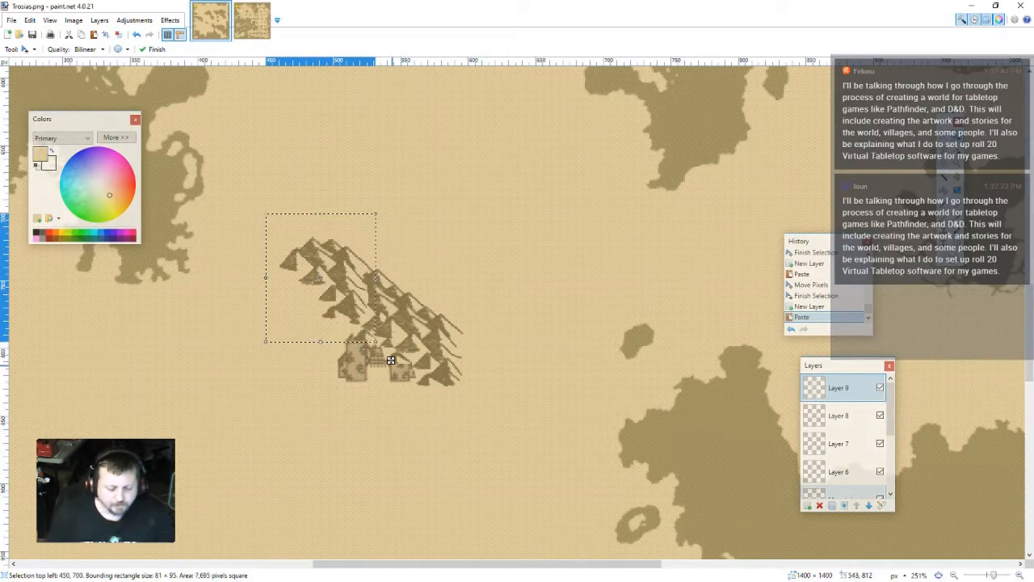
{"action": "left_click_drag", "start_coordinate": [391, 360], "coordinate": [515, 449]}
{"action": "key", "text": "ctrl+v"}
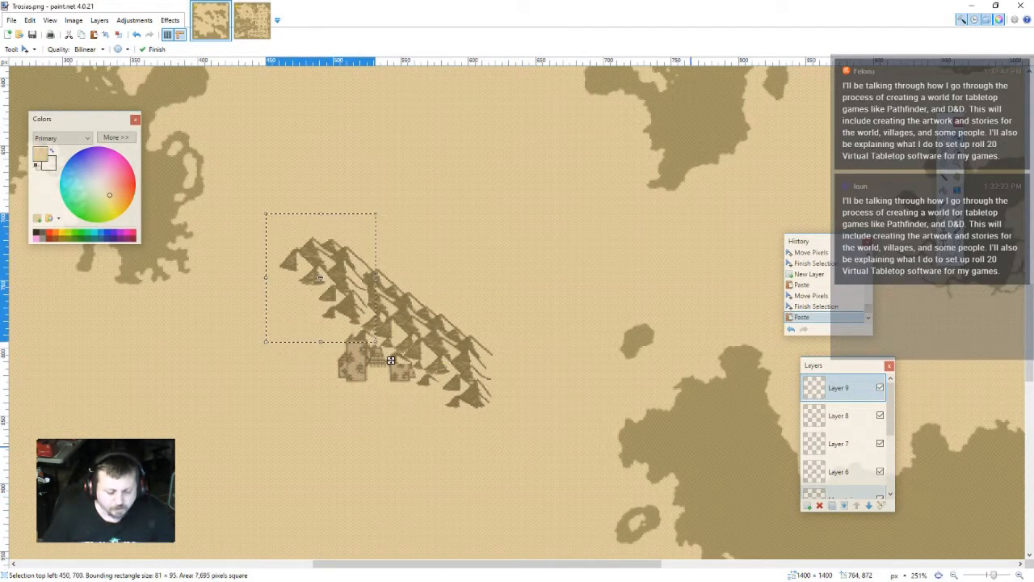
{"action": "key", "text": "ctrl+z"}
- Paste a sixth mountain copy into a new layer and move it to about 565, 782 px
{"action": "key", "text": "ctrl+shift+n"}
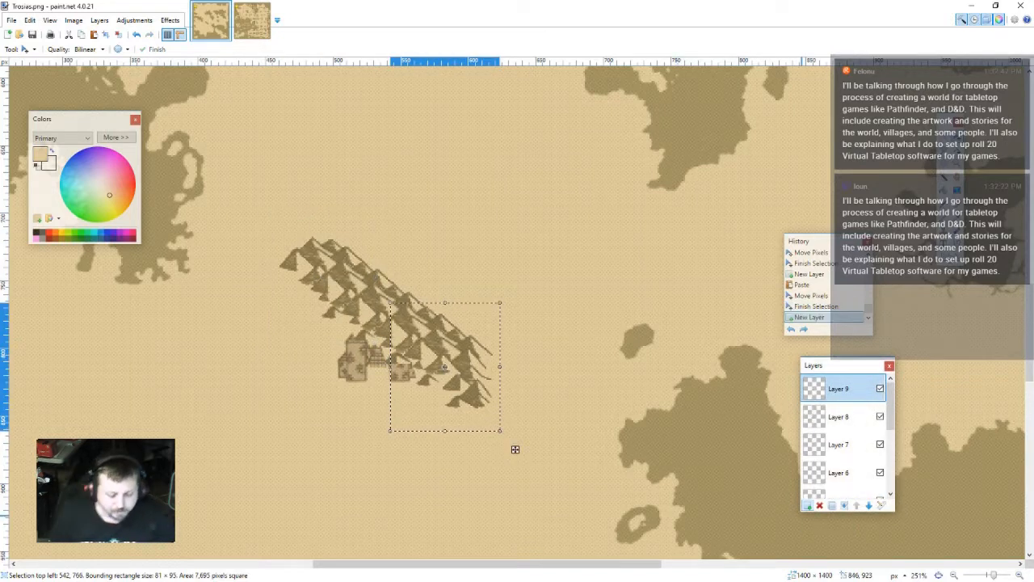
{"action": "key", "text": "ctrl+v"}
{"action": "left_click_drag", "start_coordinate": [393, 358], "coordinate": [547, 471]}
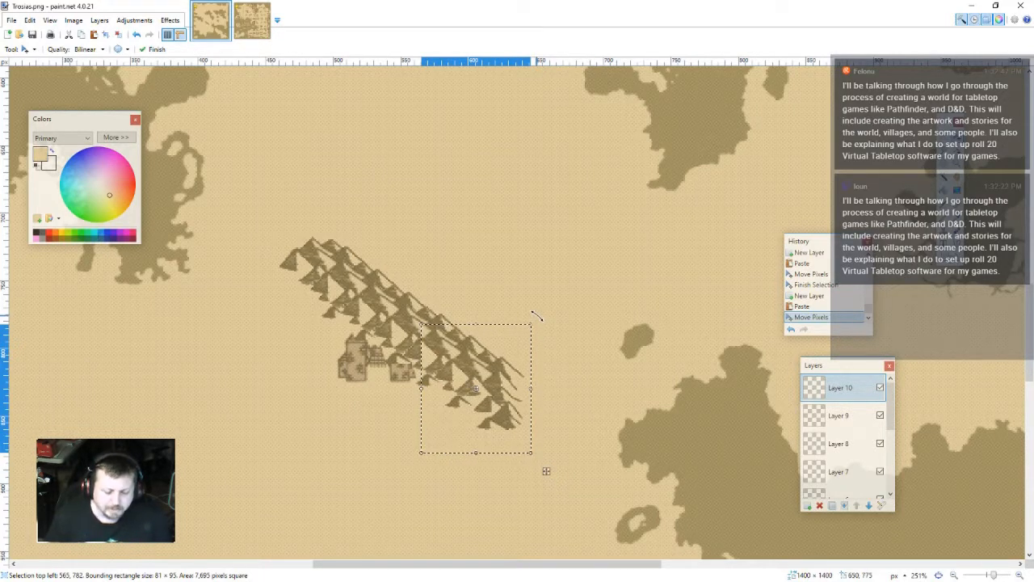
- Deselect, merge the five extra mountain layers down into the Mountains layer, and move the POIs layer above Mountains
{"action": "scroll", "coordinate": [841, 404], "scroll_direction": "down", "scroll_amount": 3}
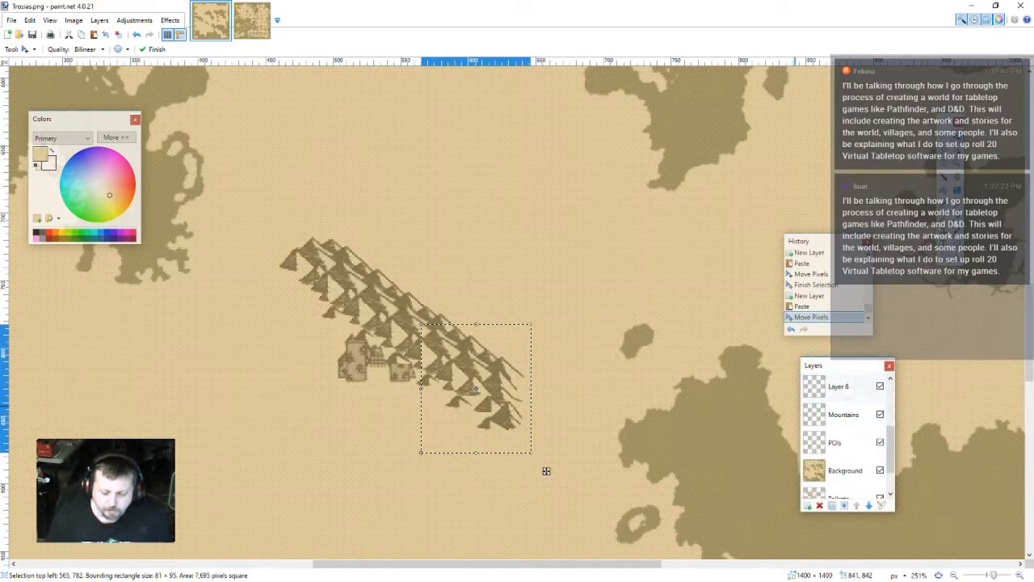
{"action": "scroll", "coordinate": [840, 428], "scroll_direction": "up", "scroll_amount": 5}
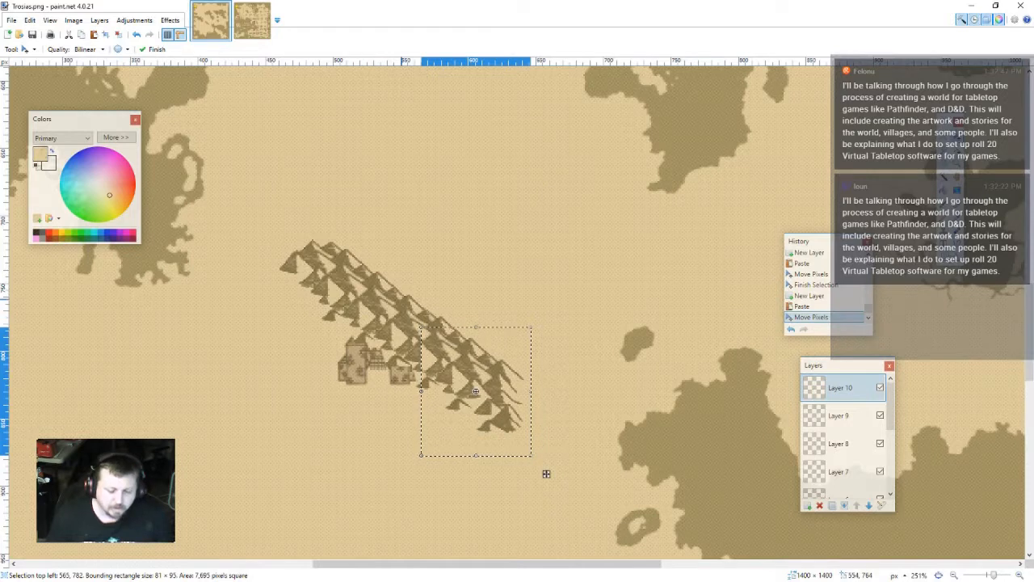
{"action": "key", "text": "ctrl+d"}
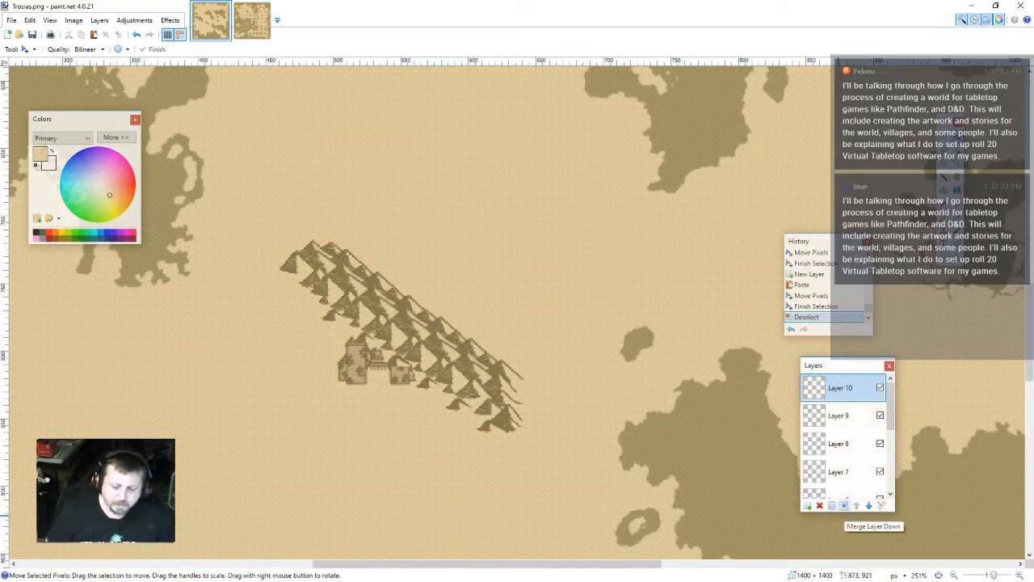
{"action": "left_click", "coordinate": [843, 505]}
{"action": "left_click", "coordinate": [843, 506]}
{"action": "left_click", "coordinate": [844, 506]}
{"action": "left_click", "coordinate": [843, 505]}
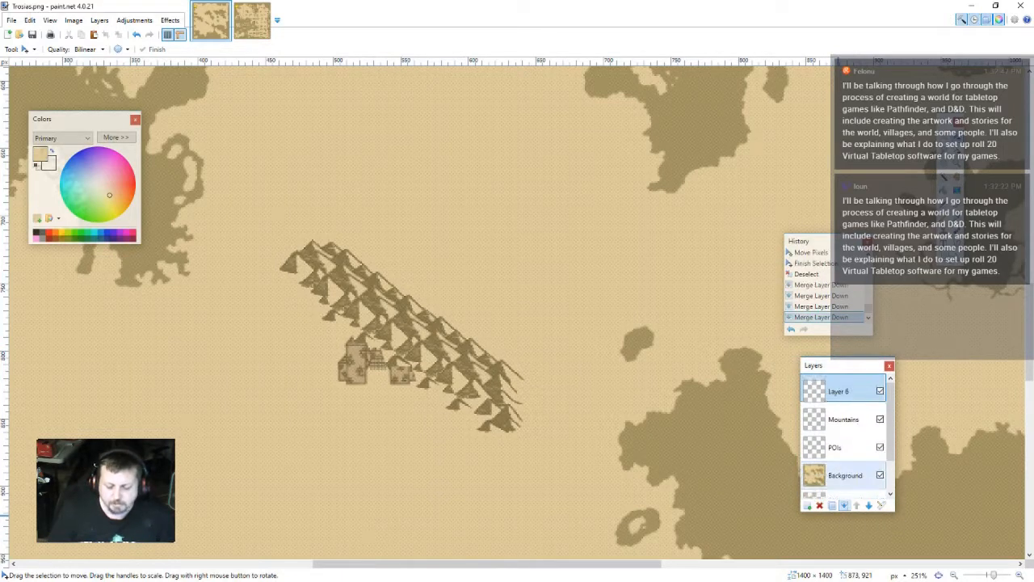
{"action": "left_click", "coordinate": [843, 505]}
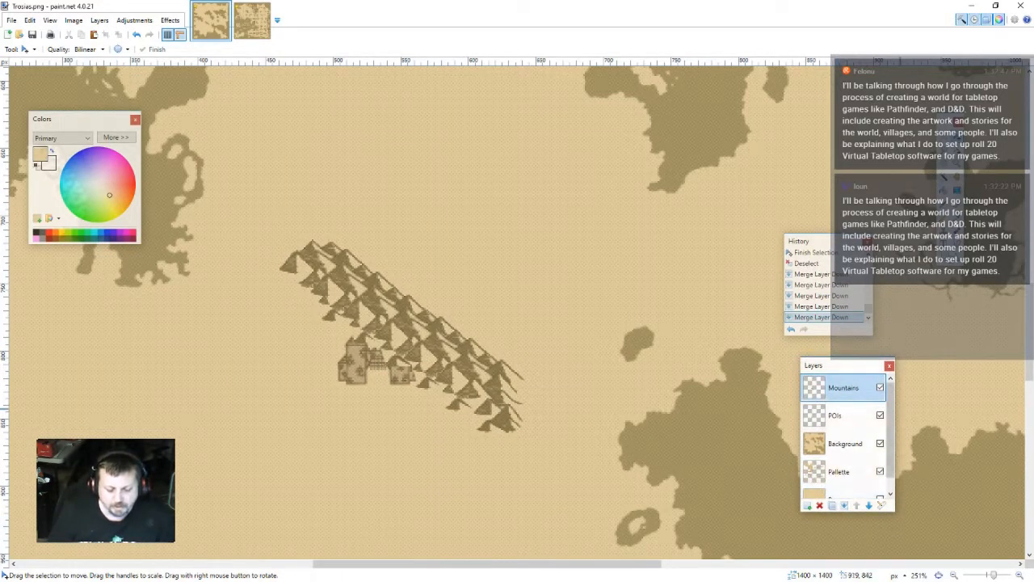
{"action": "left_click", "coordinate": [835, 416]}
{"action": "left_click", "coordinate": [856, 506]}
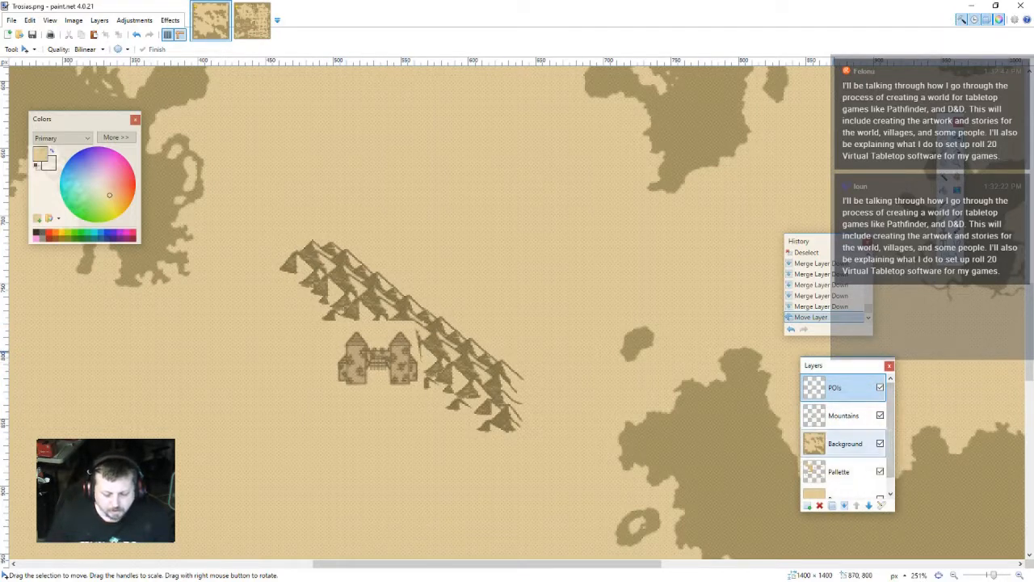
- Hide the Background, Mountains and POIs layers and look over the map artwork on the Pallette layer
{"action": "left_click", "coordinate": [880, 443]}
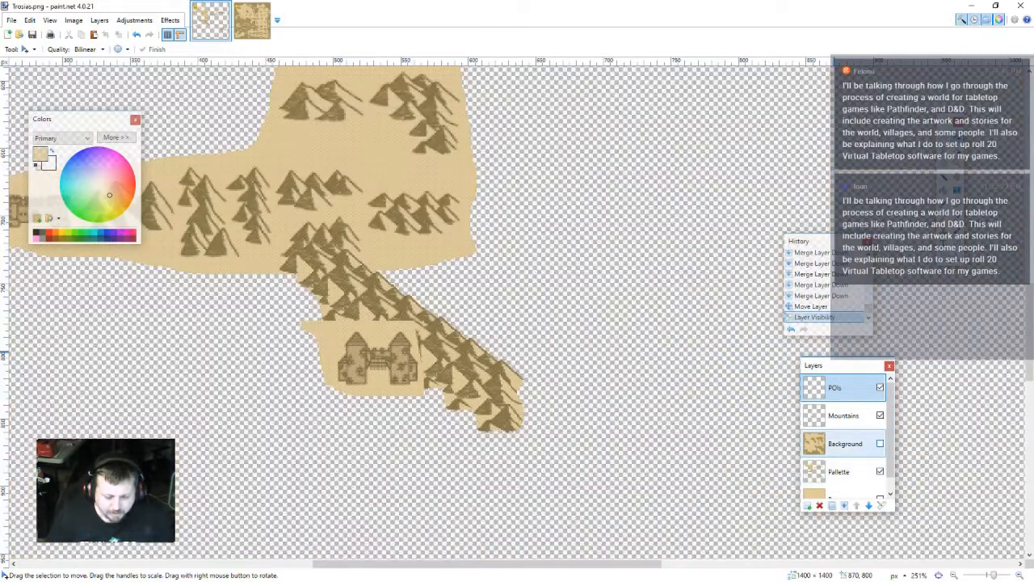
{"action": "scroll", "coordinate": [488, 436], "scroll_direction": "down", "scroll_amount": 3}
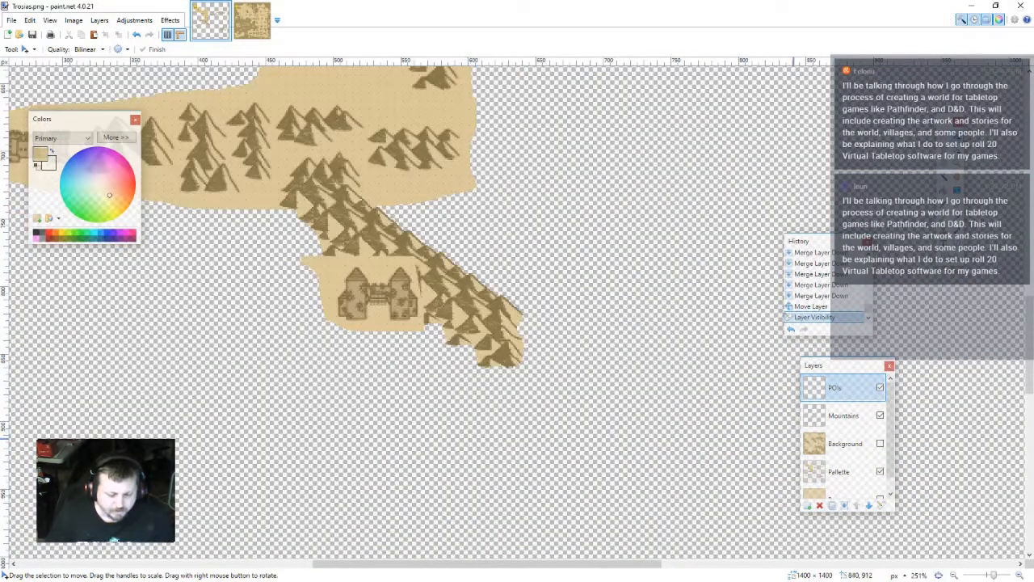
{"action": "left_click", "coordinate": [840, 471]}
{"action": "left_click", "coordinate": [880, 415]}
{"action": "left_click", "coordinate": [879, 387]}
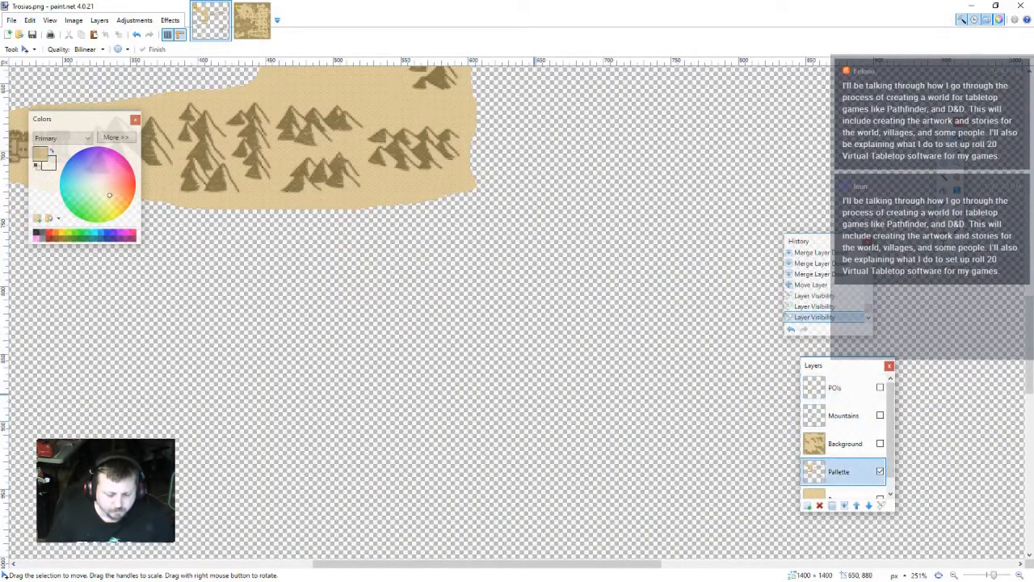
{"action": "scroll", "coordinate": [491, 446], "scroll_direction": "down", "scroll_amount": 5, "text": "ctrl"}
{"action": "scroll", "coordinate": [533, 394], "scroll_direction": "down", "scroll_amount": 3}
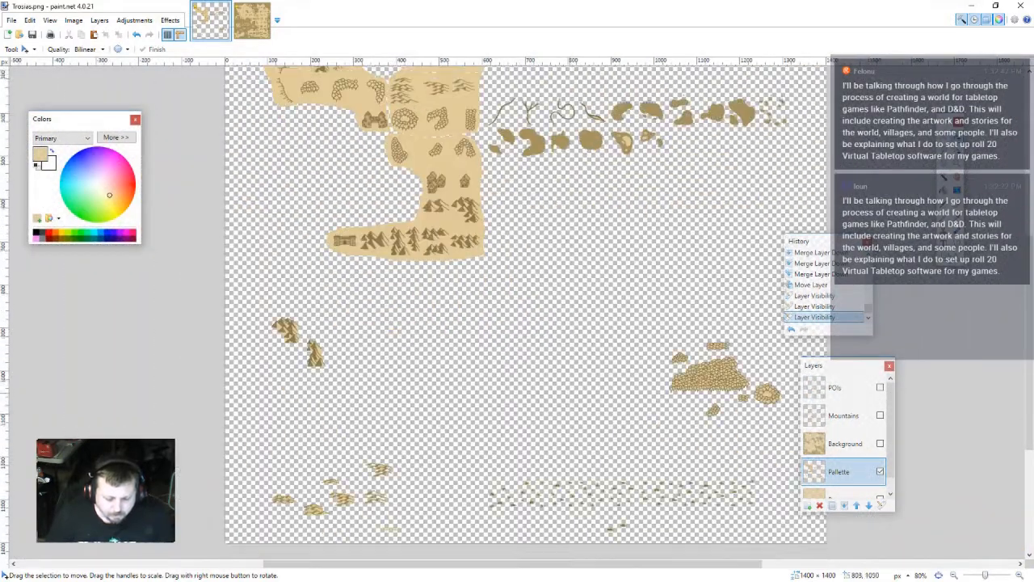
{"action": "scroll", "coordinate": [525, 324], "scroll_direction": "up", "scroll_amount": 3}
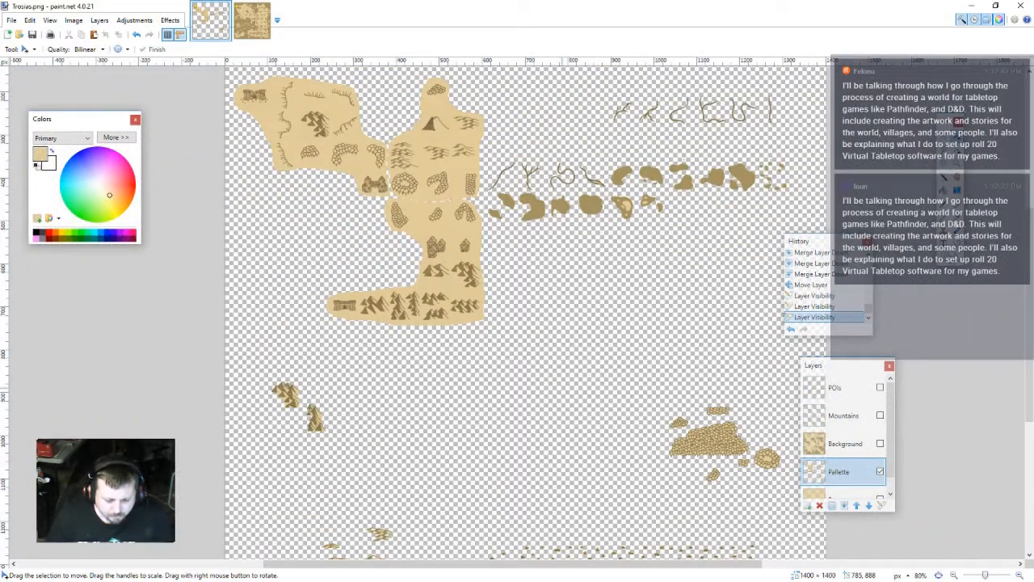
{"action": "scroll", "coordinate": [525, 312], "scroll_direction": "down", "scroll_amount": 2}
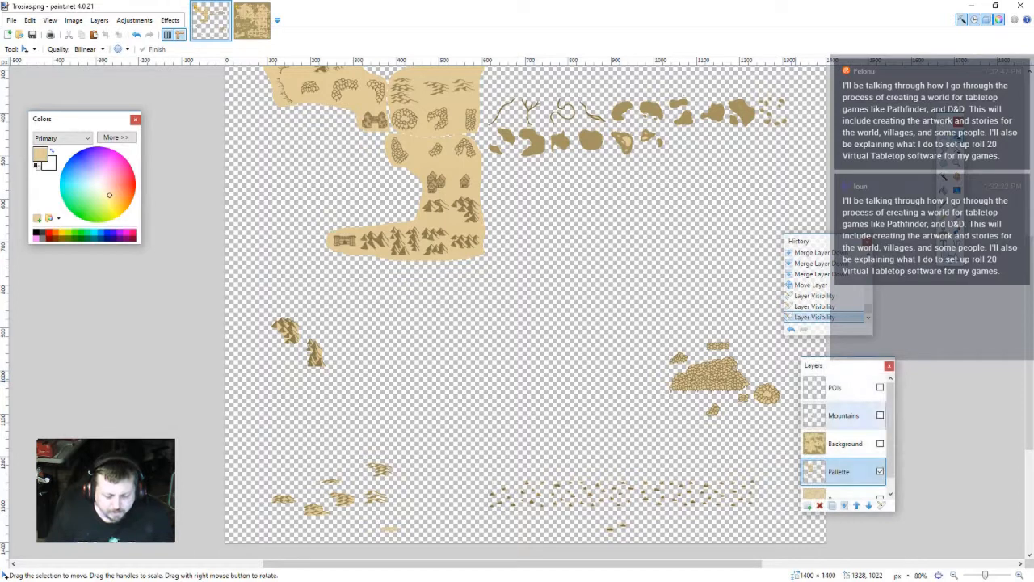
- Make the POIs layer active and show the POIs, Background and Mountains layers again
{"action": "left_click", "coordinate": [843, 415]}
{"action": "left_click", "coordinate": [844, 388]}
{"action": "left_click", "coordinate": [880, 387]}
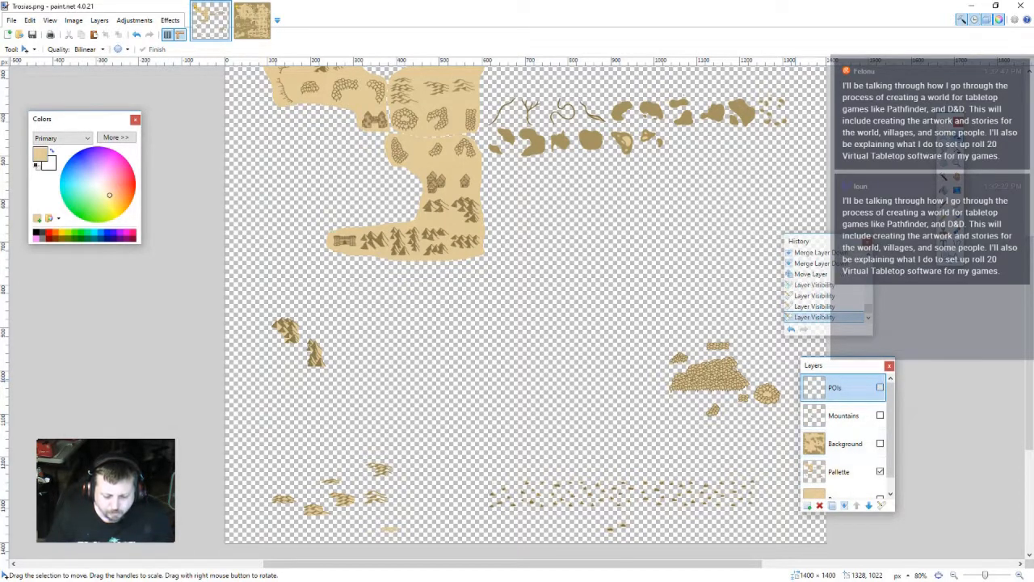
{"action": "left_click", "coordinate": [880, 443]}
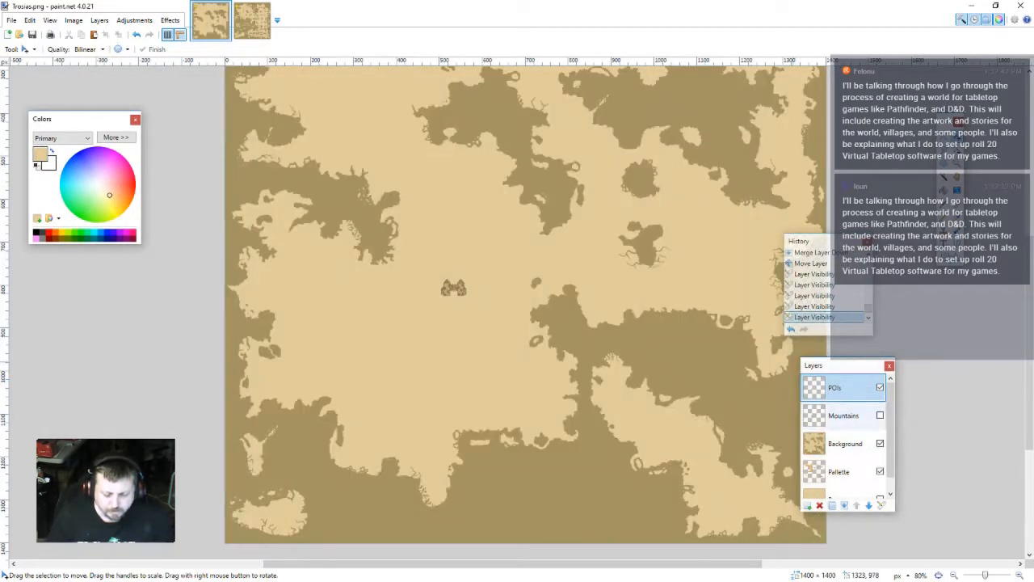
{"action": "left_click", "coordinate": [879, 415]}
- Try selecting the area around the castle with the Magic Wand sampling the whole image, and deselect it
{"action": "scroll", "coordinate": [460, 287], "scroll_direction": "up", "scroll_amount": 7}
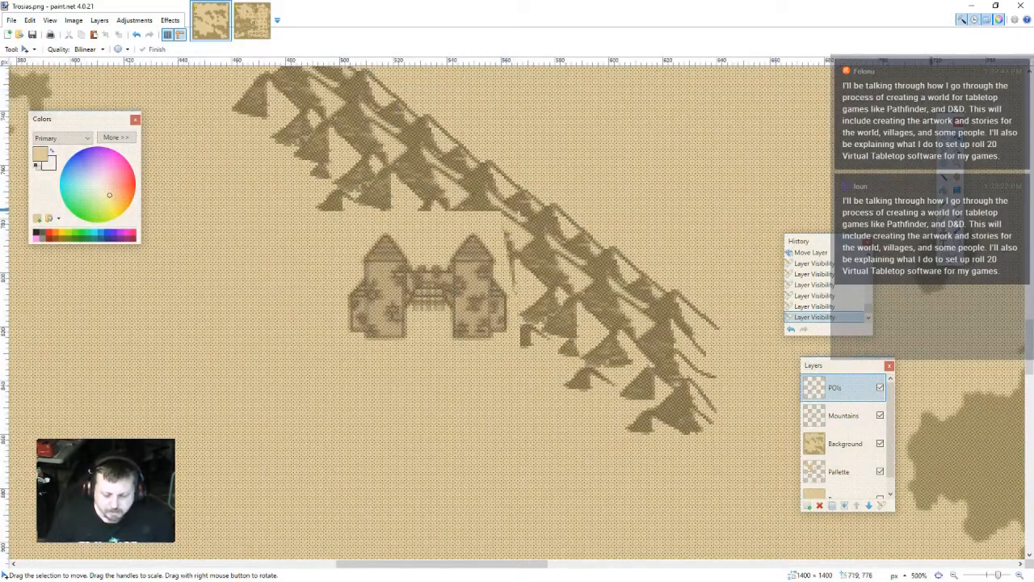
{"action": "key", "text": "s"}
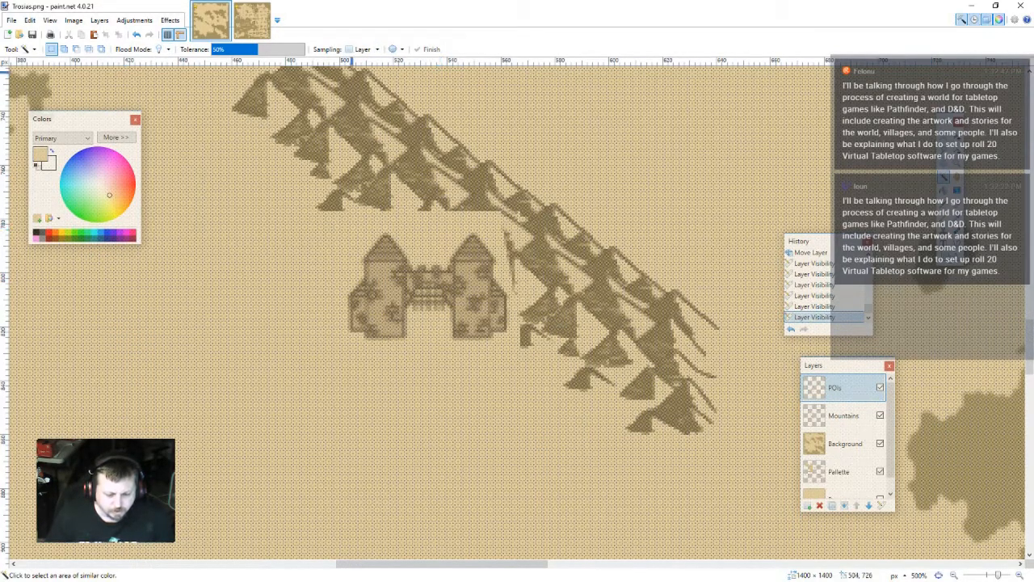
{"action": "left_click", "coordinate": [363, 49]}
{"action": "left_click", "coordinate": [375, 71]}
{"action": "left_click", "coordinate": [262, 257]}
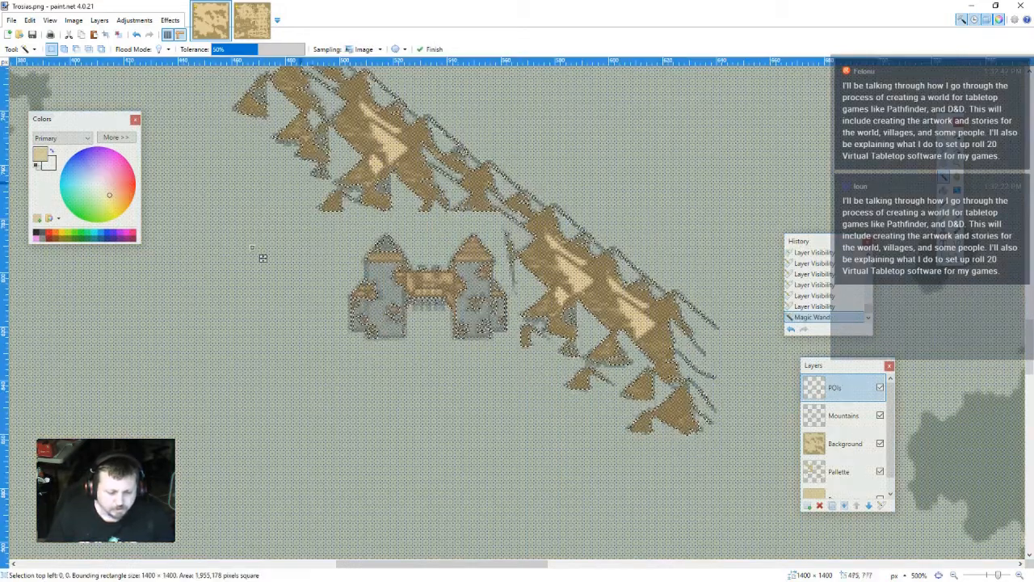
{"action": "key", "text": "Return"}
{"action": "key", "text": "ctrl+d"}
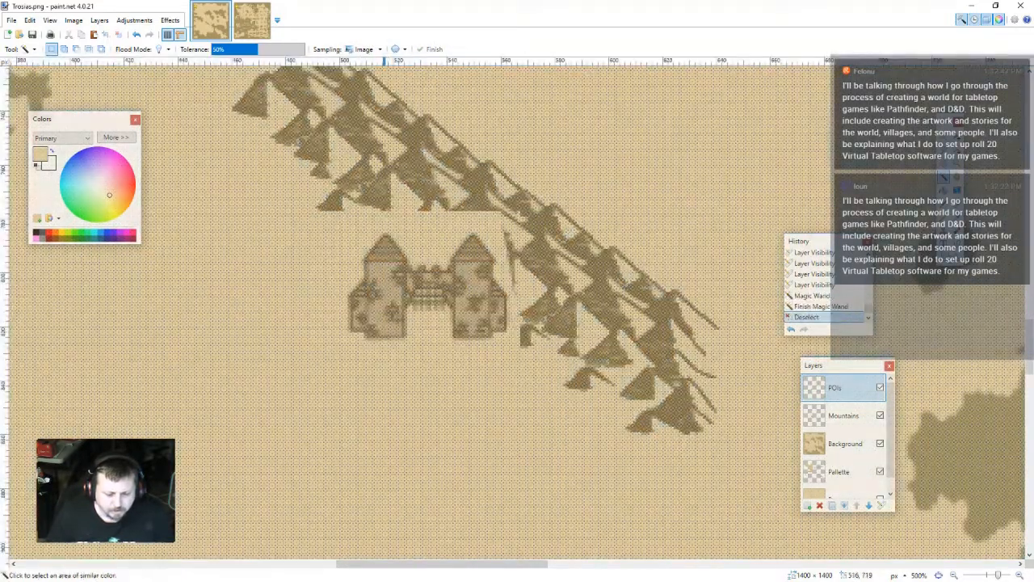
- Select the backdrop around the castle with the Magic Wand, using Layer sampling and 30% tolerance, and erase it from the POIs layer
{"action": "left_click", "coordinate": [364, 49]}
{"action": "left_click", "coordinate": [376, 78]}
{"action": "left_click", "coordinate": [436, 235]}
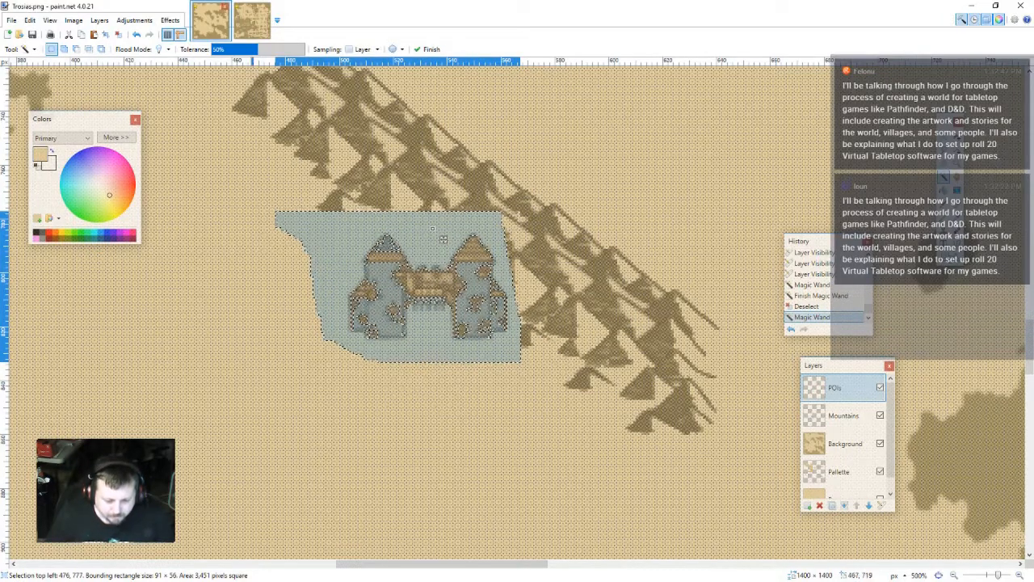
{"action": "left_click_drag", "start_coordinate": [258, 49], "coordinate": [241, 49]}
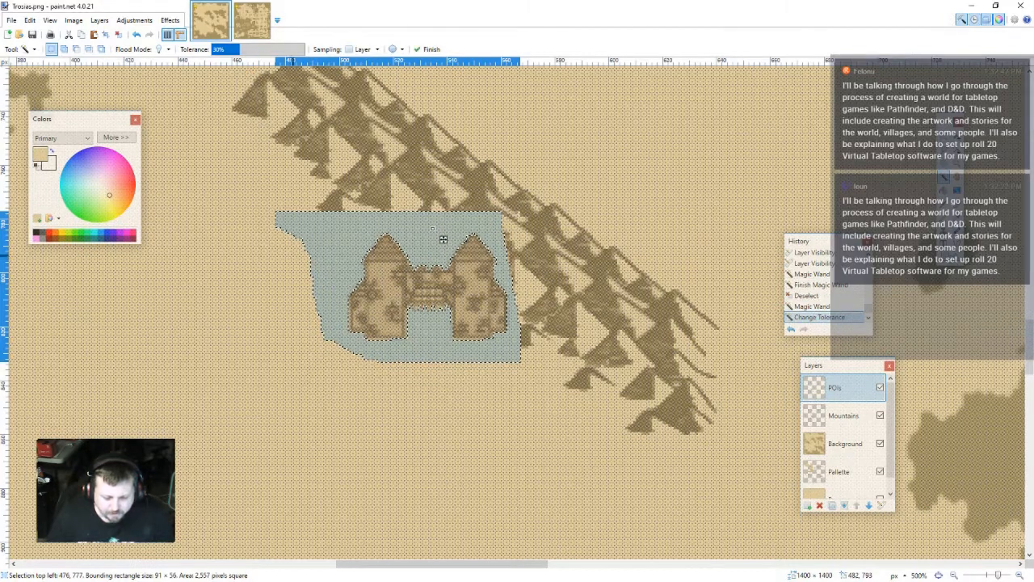
{"action": "key", "text": "Delete"}
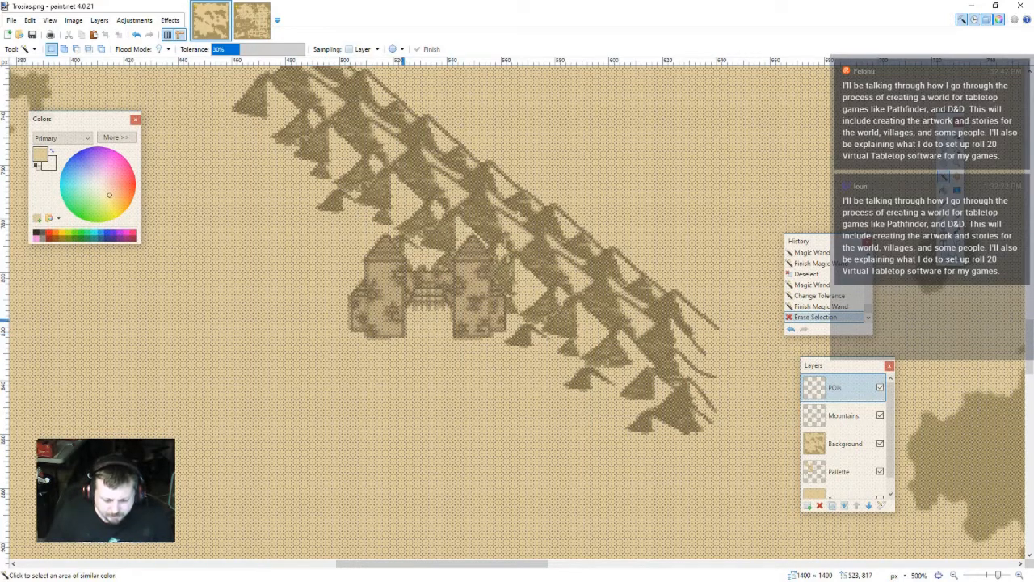
- Select all of the POIs layer and move its pixels 4 px left and 8 px down to reposition the castle
{"action": "scroll", "coordinate": [403, 322], "scroll_direction": "down", "scroll_amount": 3}
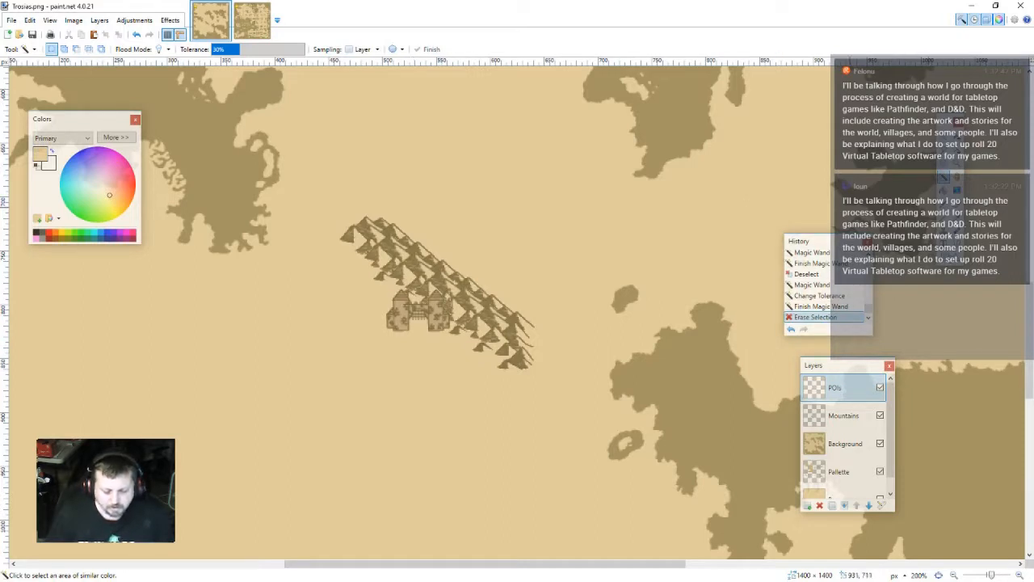
{"action": "left_click", "coordinate": [957, 137]}
{"action": "key", "text": "ctrl+a"}
{"action": "mouse_move", "coordinate": [530, 271]}
{"action": "left_mouse_down"}
{"action": "mouse_move", "coordinate": [481, 310]}
{"action": "mouse_move", "coordinate": [502, 298]}
{"action": "mouse_move", "coordinate": [510, 275]}
{"action": "mouse_move", "coordinate": [533, 278]}
{"action": "left_mouse_up"}
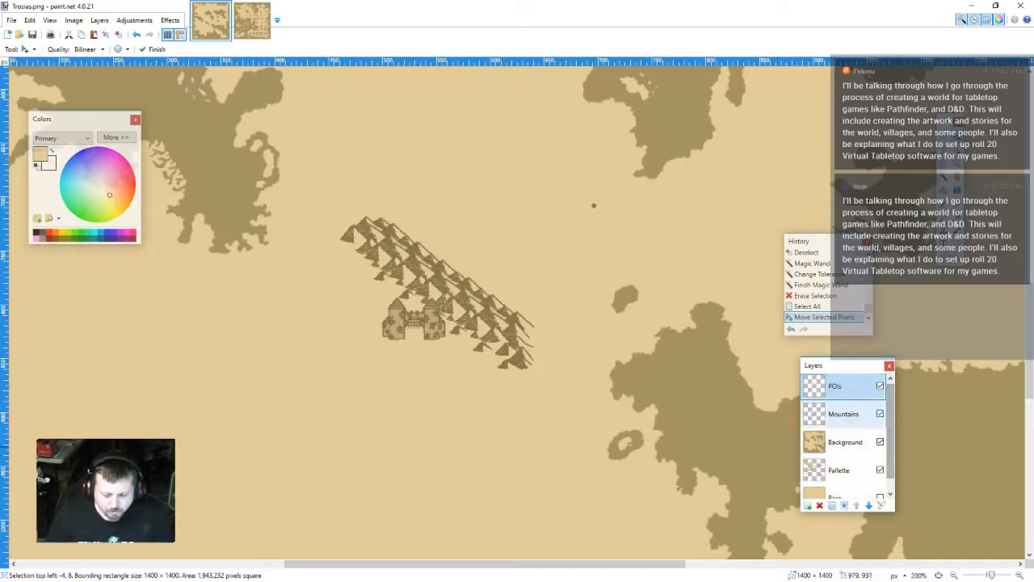
- Hide the Mountains, Background and Pallette layers so that only the POIs layer is shown
{"action": "left_click", "coordinate": [880, 414]}
{"action": "left_click", "coordinate": [880, 442]}
{"action": "left_click", "coordinate": [880, 470]}
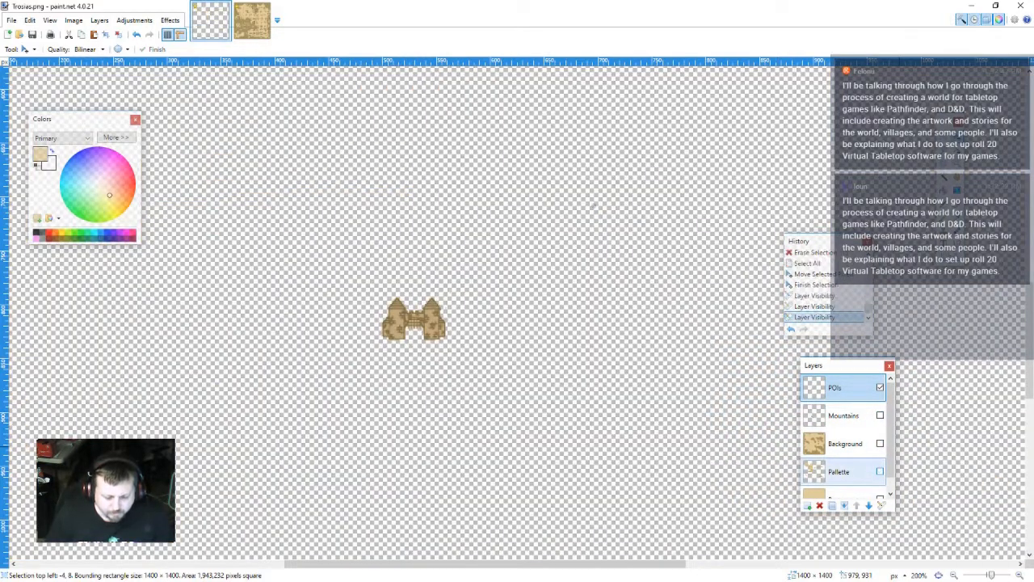
{"action": "scroll", "coordinate": [844, 436], "scroll_direction": "down", "scroll_amount": 1}
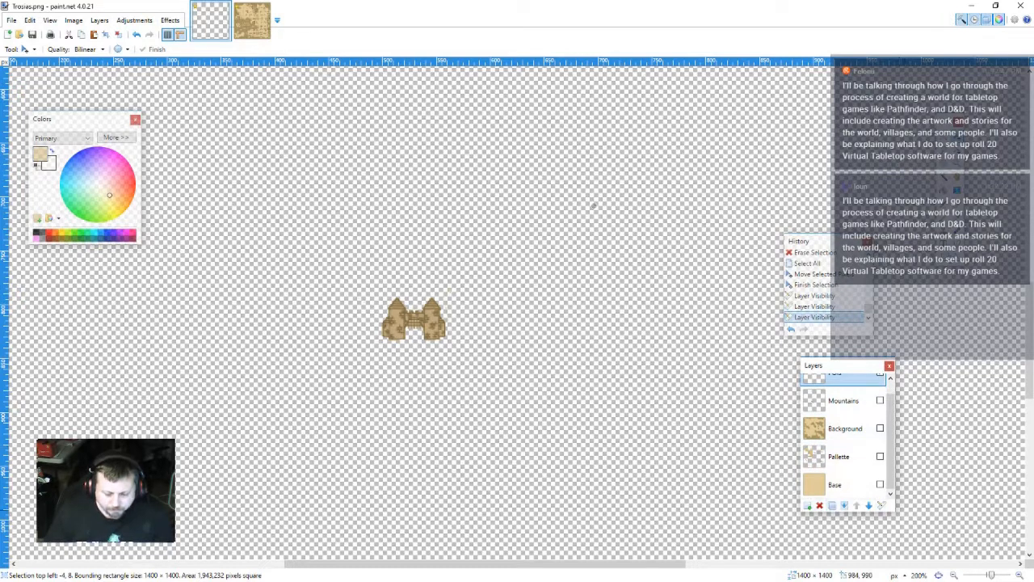
{"action": "scroll", "coordinate": [844, 437], "scroll_direction": "up", "scroll_amount": 1}
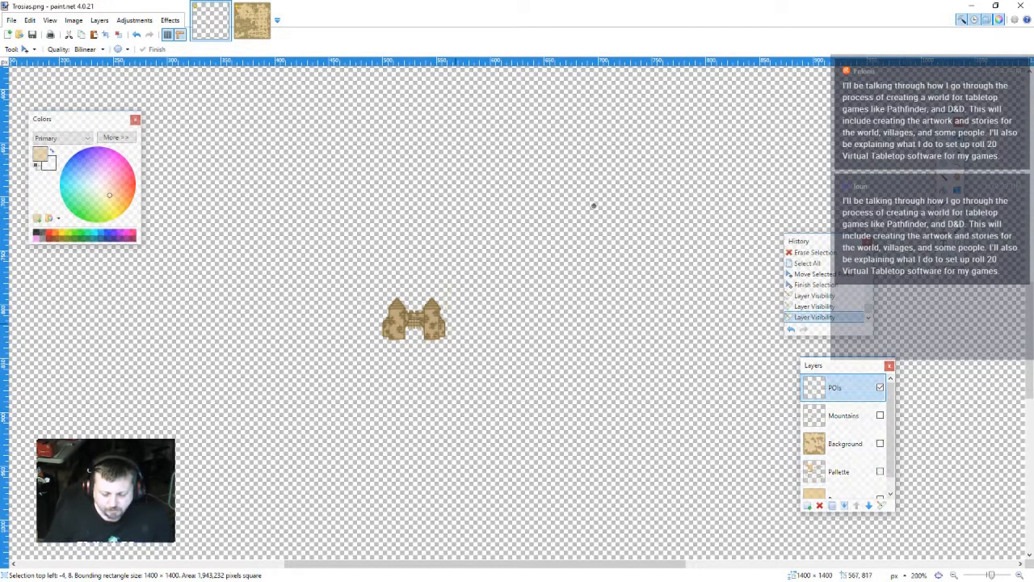
- Lasso the stray pixels beside the castle on the POIs layer and erase them
{"action": "scroll", "coordinate": [444, 319], "scroll_direction": "up", "scroll_amount": 7}
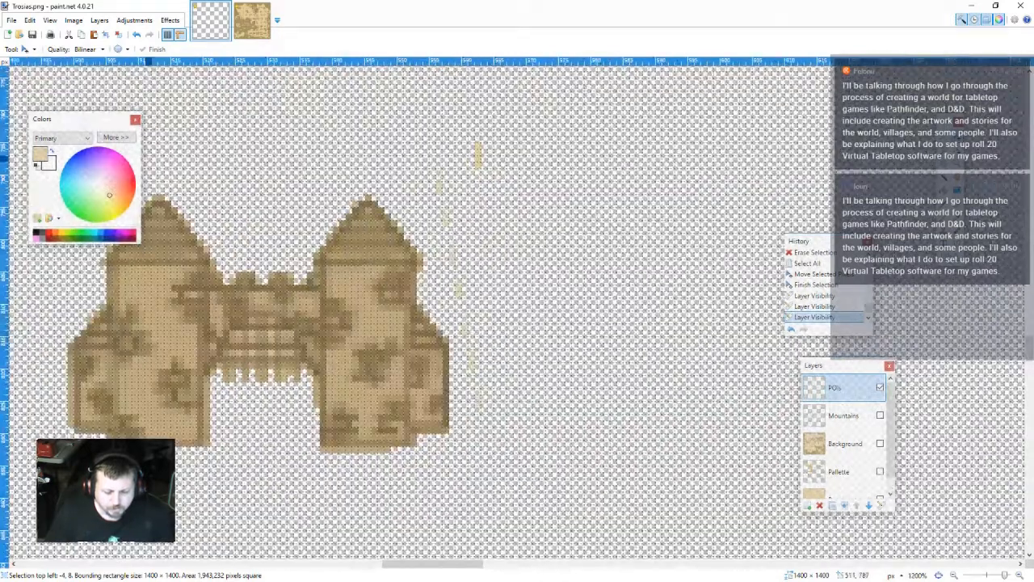
{"action": "left_click", "coordinate": [943, 152]}
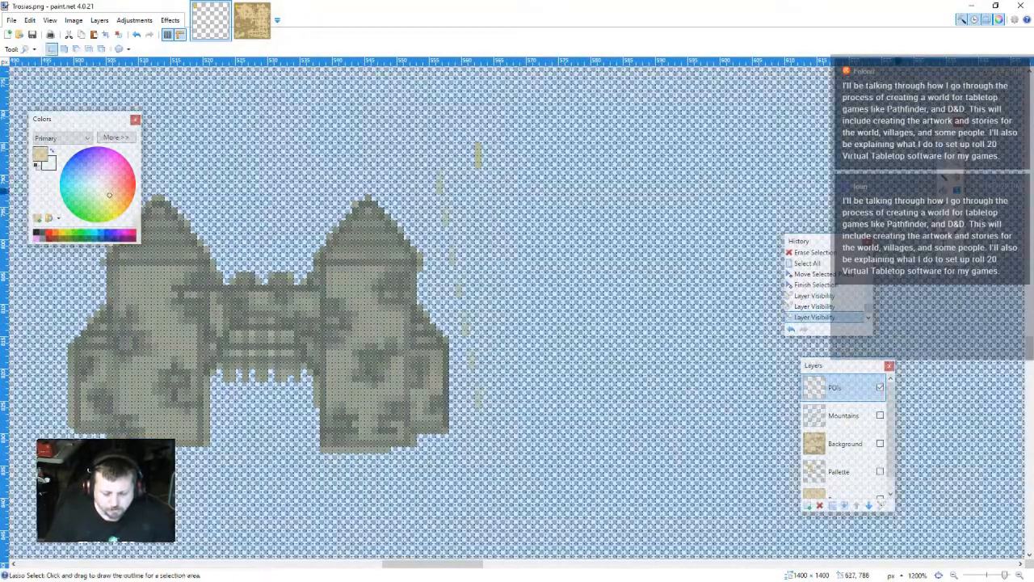
{"action": "left_click", "coordinate": [527, 152]}
{"action": "mouse_move", "coordinate": [526, 134]}
{"action": "left_mouse_down"}
{"action": "mouse_move", "coordinate": [433, 152]}
{"action": "mouse_move", "coordinate": [439, 310]}
{"action": "mouse_move", "coordinate": [485, 425]}
{"action": "mouse_move", "coordinate": [602, 278]}
{"action": "mouse_move", "coordinate": [566, 182]}
{"action": "left_mouse_up"}
{"action": "key", "text": "Delete"}
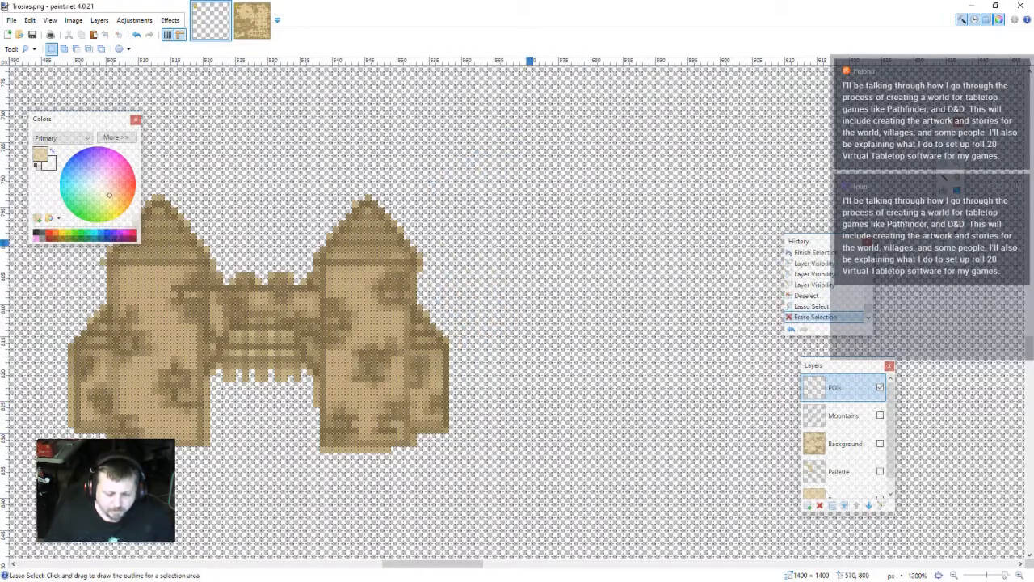
{"action": "scroll", "coordinate": [514, 334], "scroll_direction": "down", "scroll_amount": 5}
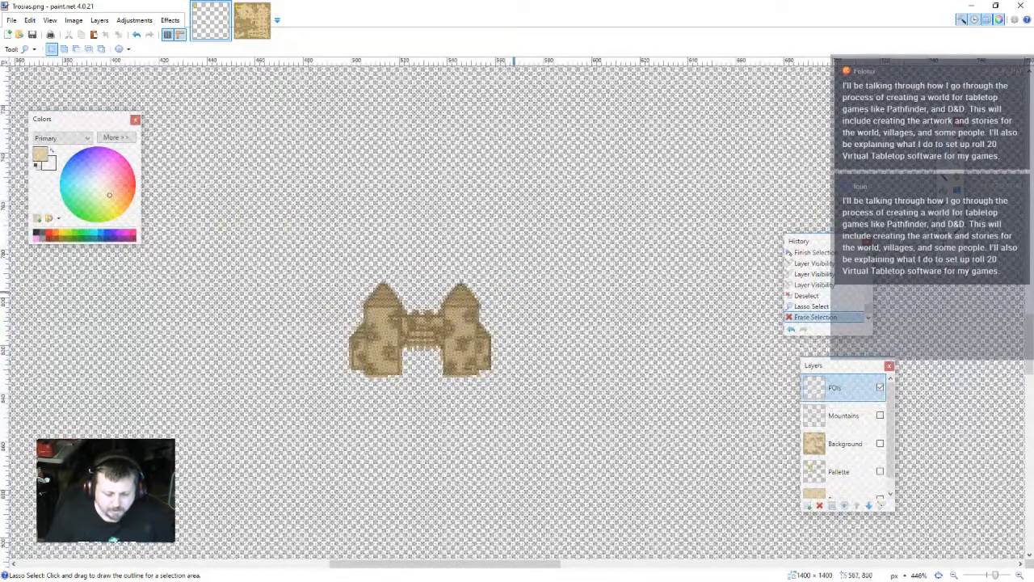
- Show the Mountains and Background layers again and check the castle against the mountain range
{"action": "scroll", "coordinate": [328, 340], "scroll_direction": "down", "scroll_amount": 4}
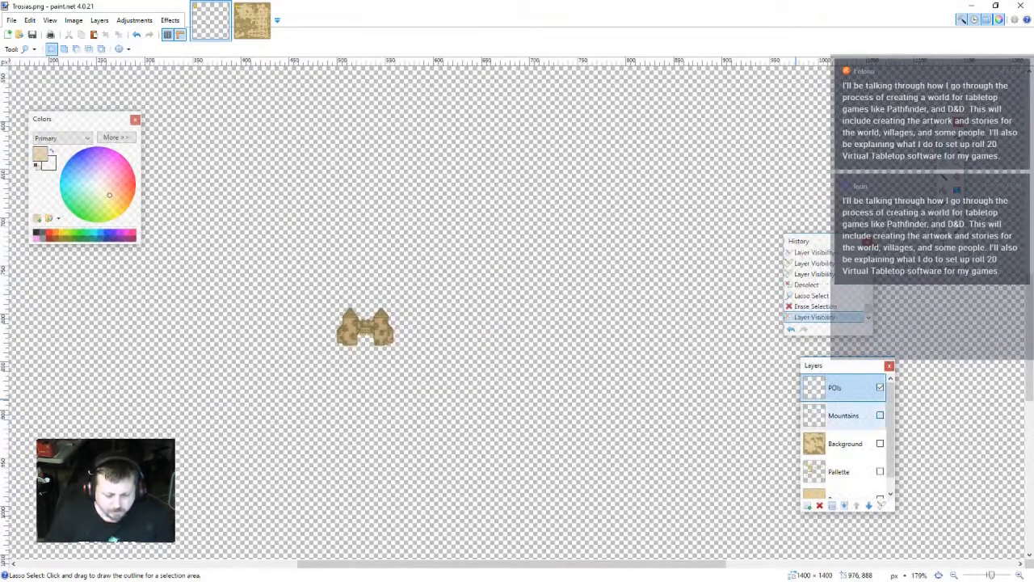
{"action": "left_click", "coordinate": [880, 416]}
{"action": "left_click", "coordinate": [880, 443]}
{"action": "scroll", "coordinate": [411, 336], "scroll_direction": "down", "scroll_amount": 2}
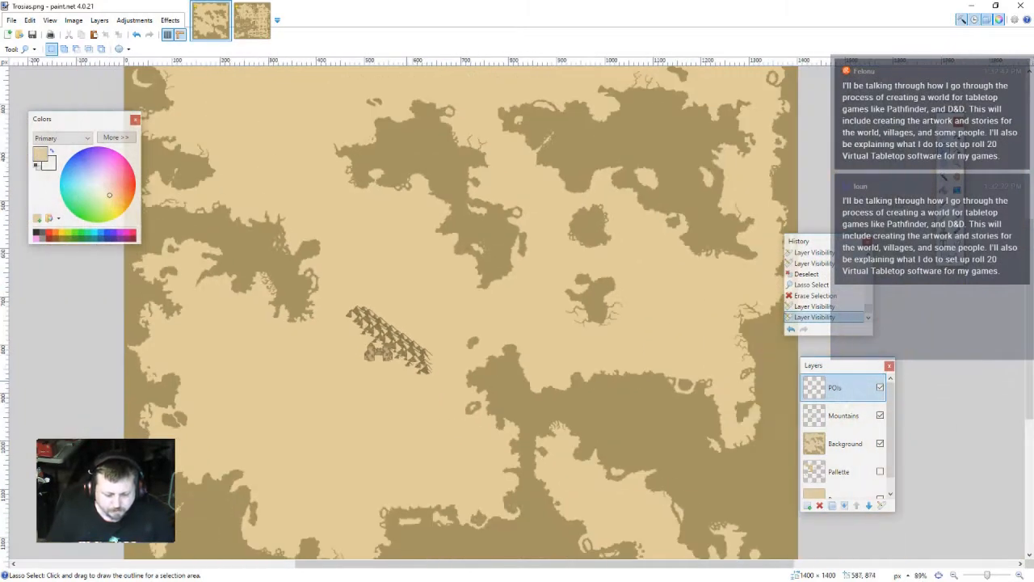
{"action": "scroll", "coordinate": [349, 362], "scroll_direction": "up", "scroll_amount": 5}
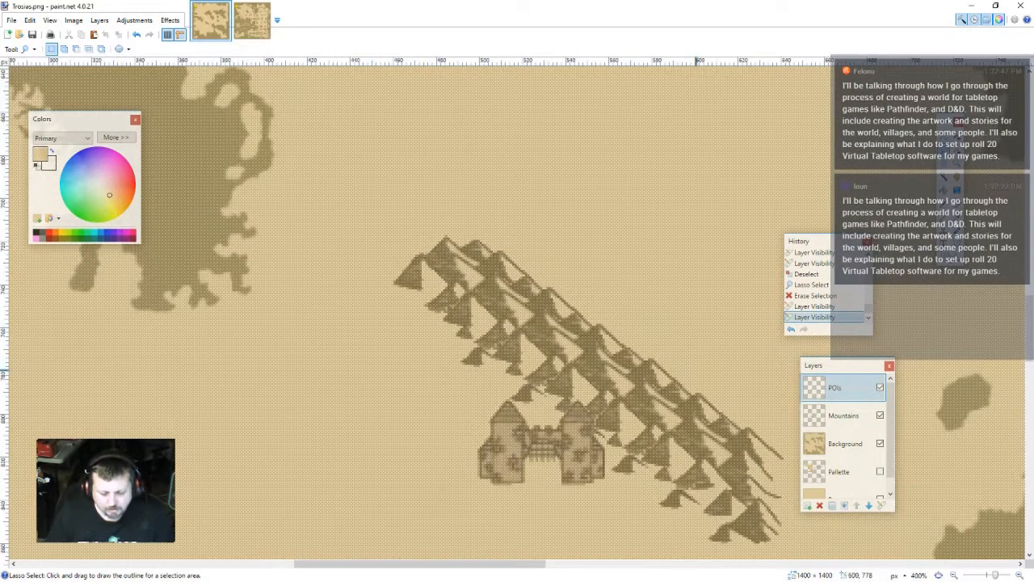
- Show the Pallette layer and hide the Background layer to expose the palette art
{"action": "scroll", "coordinate": [844, 436], "scroll_direction": "down", "scroll_amount": 2}
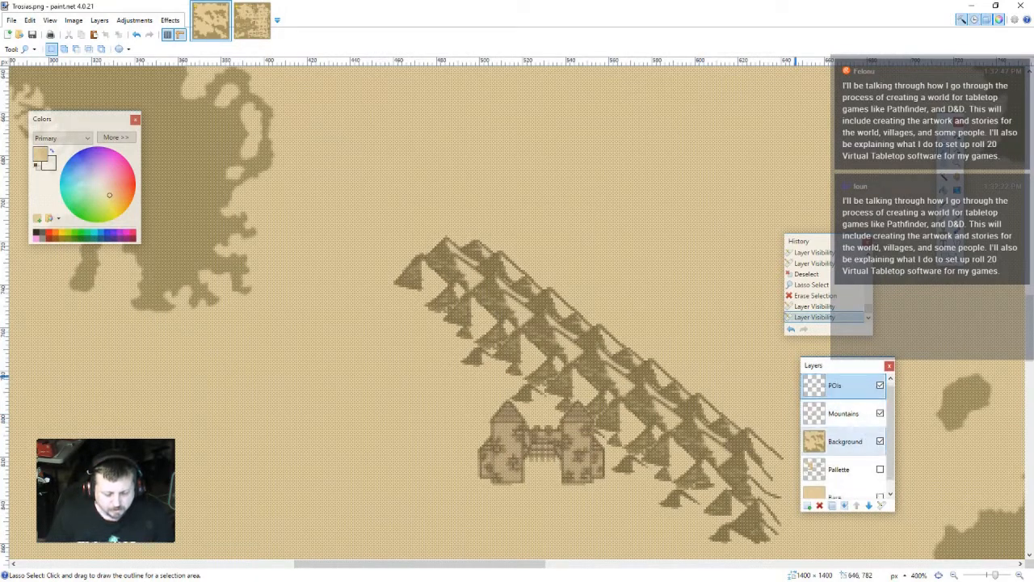
{"action": "left_click", "coordinate": [879, 456]}
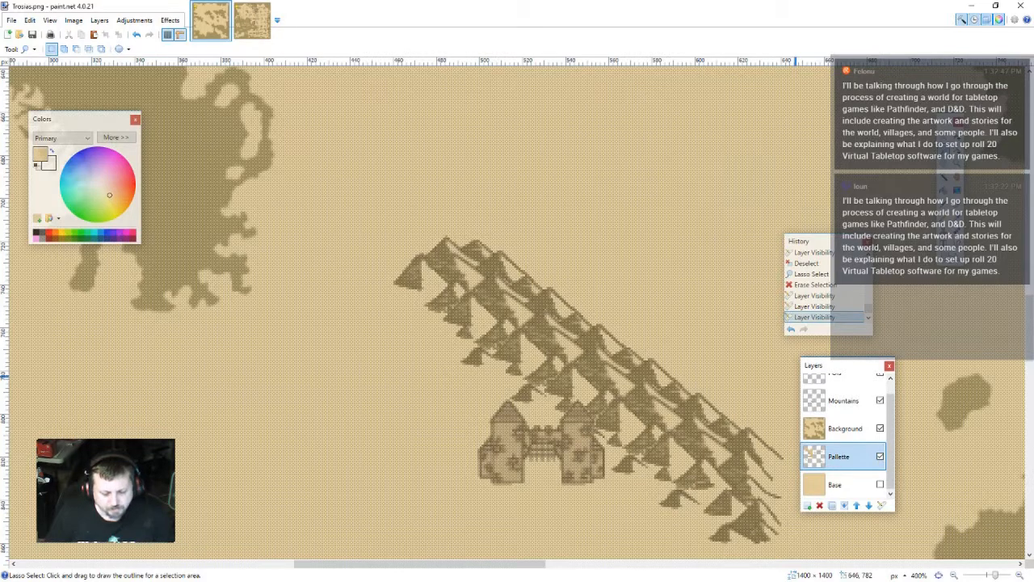
{"action": "left_click", "coordinate": [880, 428]}
{"action": "scroll", "coordinate": [517, 315], "scroll_direction": "down", "scroll_amount": 3}
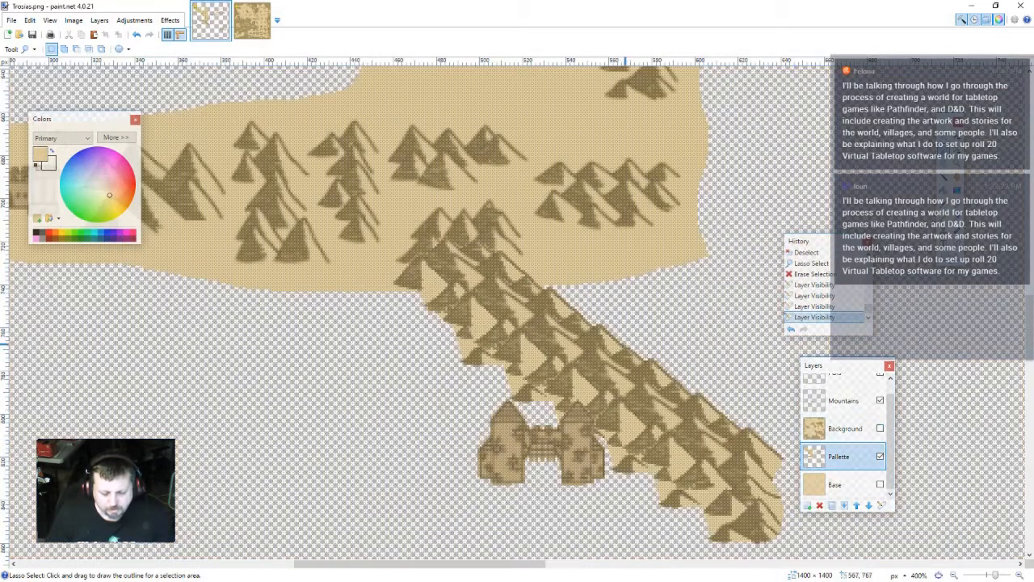
{"action": "scroll", "coordinate": [374, 311], "scroll_direction": "down", "scroll_amount": 2}
{"action": "scroll", "coordinate": [420, 316], "scroll_direction": "down", "scroll_amount": 3}
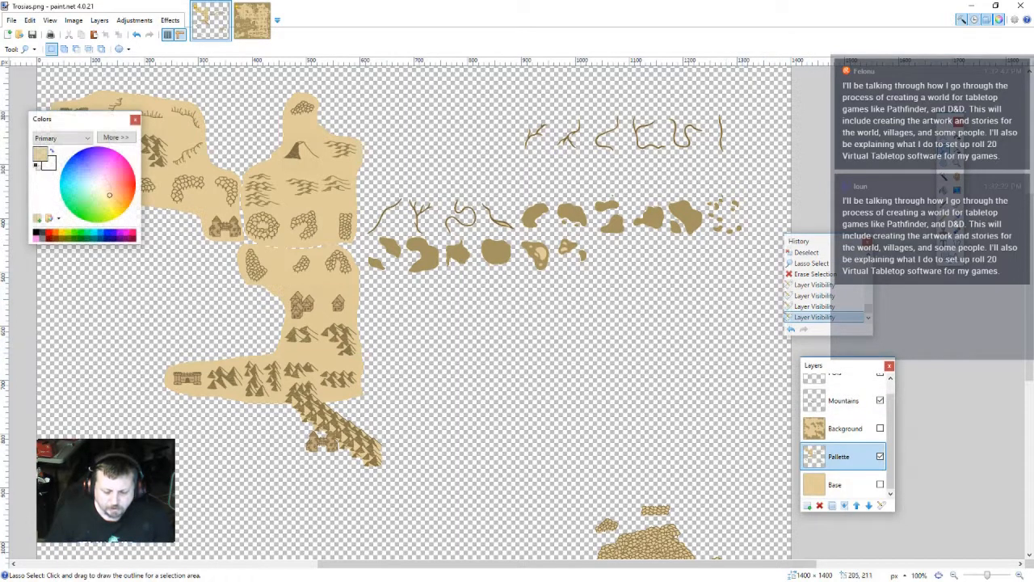
{"action": "key", "text": "s"}
{"action": "mouse_move", "coordinate": [736, 159]}
{"action": "left_mouse_down"}
{"action": "mouse_move", "coordinate": [579, 113]}
{"action": "mouse_move", "coordinate": [503, 104]}
{"action": "mouse_move", "coordinate": [586, 151]}
{"action": "left_mouse_up"}
{"action": "left_click", "coordinate": [584, 164]}
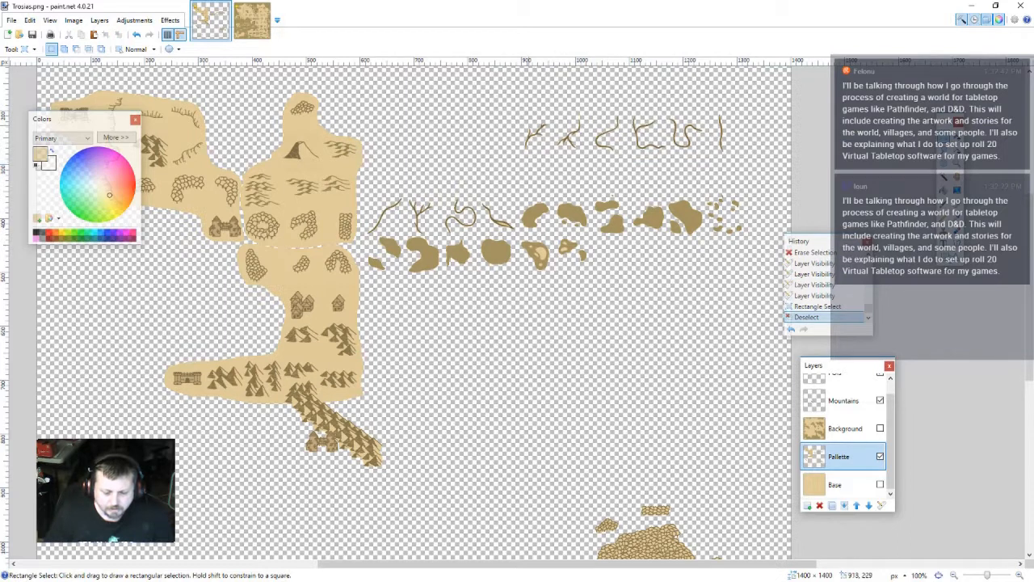
{"action": "mouse_move", "coordinate": [513, 120]}
{"action": "left_mouse_down"}
{"action": "mouse_move", "coordinate": [554, 161]}
{"action": "mouse_move", "coordinate": [581, 158]}
{"action": "left_mouse_up"}
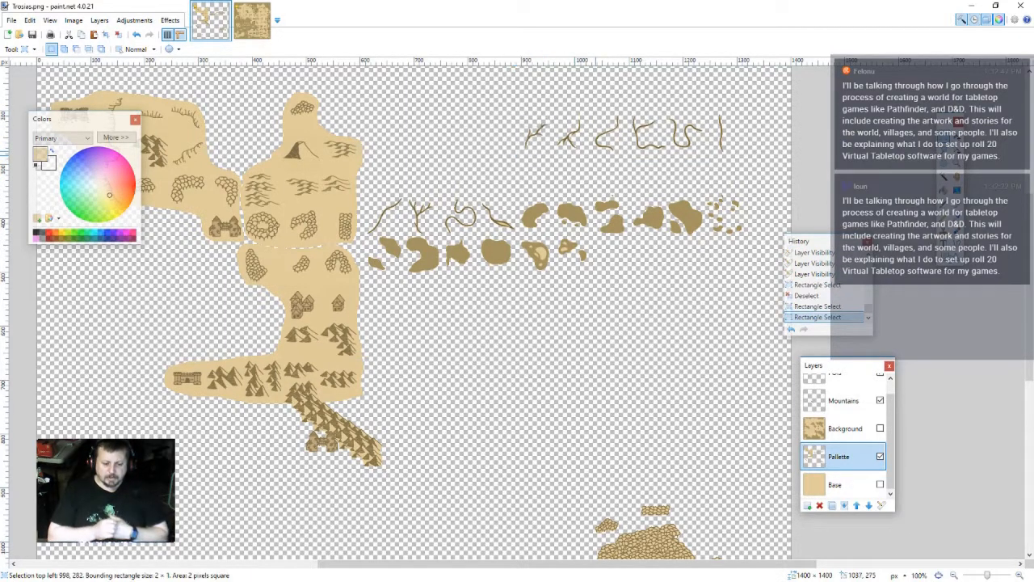
{"action": "left_click_drag", "start_coordinate": [738, 153], "coordinate": [711, 108]}
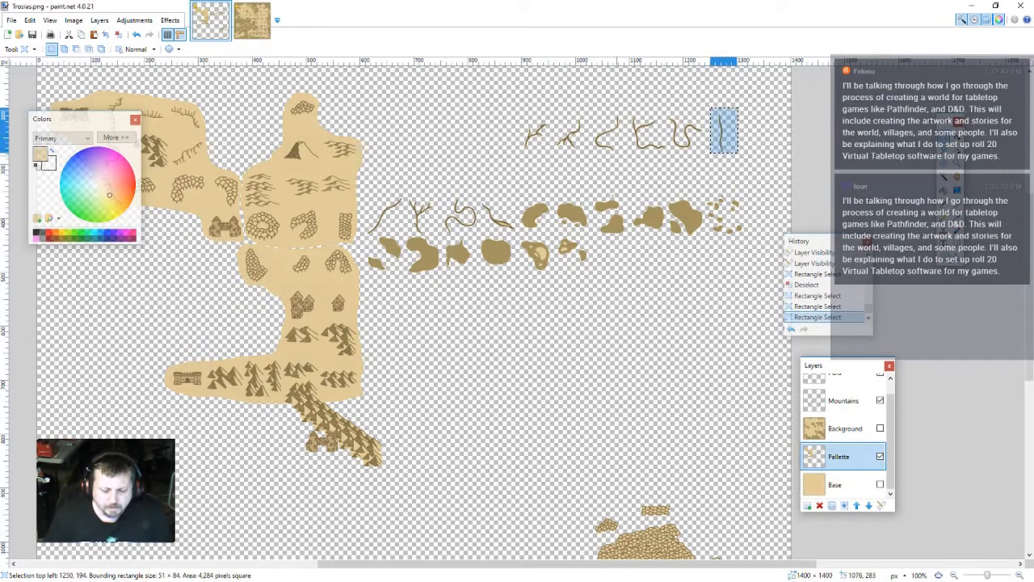
{"action": "left_click_drag", "start_coordinate": [625, 161], "coordinate": [591, 108]}
{"action": "left_click_drag", "start_coordinate": [550, 163], "coordinate": [514, 106]}
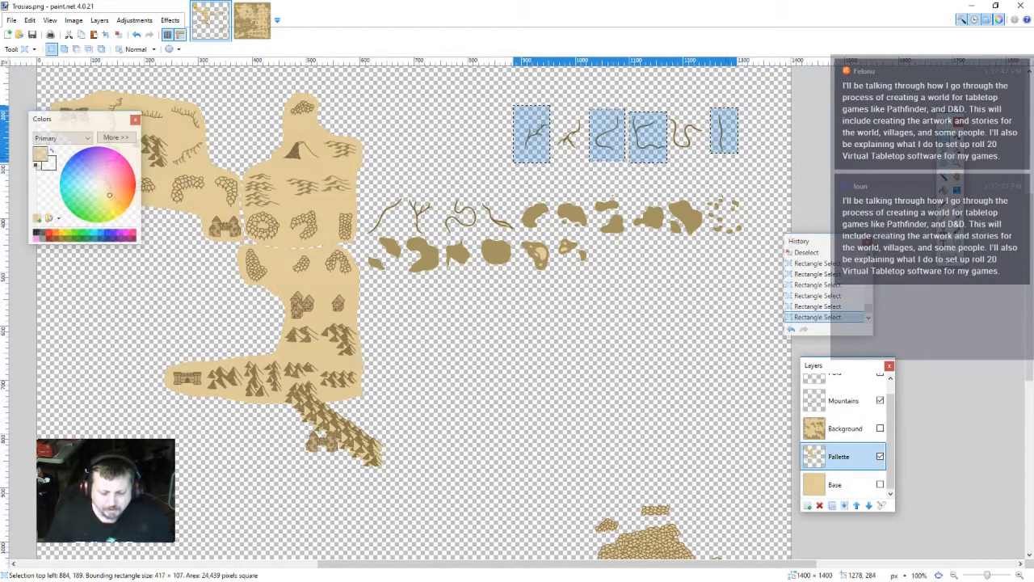
{"action": "left_click", "coordinate": [727, 156]}
- Copy the whole row of six river shapes from the Pallette layer with a rectangular selection, and show the Background layer again
{"action": "left_click_drag", "start_coordinate": [739, 163], "coordinate": [513, 108]}
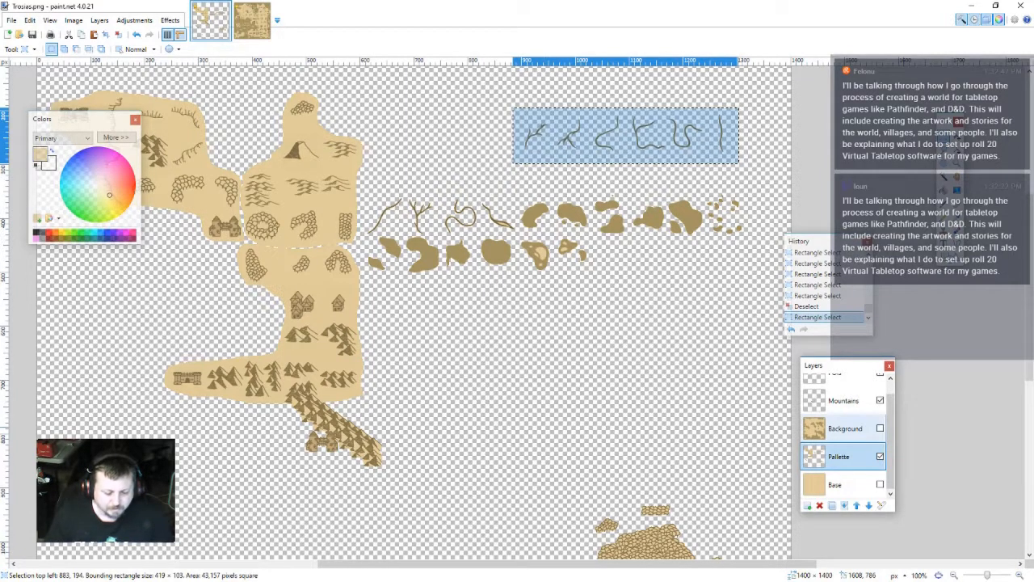
{"action": "left_click", "coordinate": [880, 428]}
{"action": "scroll", "coordinate": [840, 428], "scroll_direction": "up", "scroll_amount": 1}
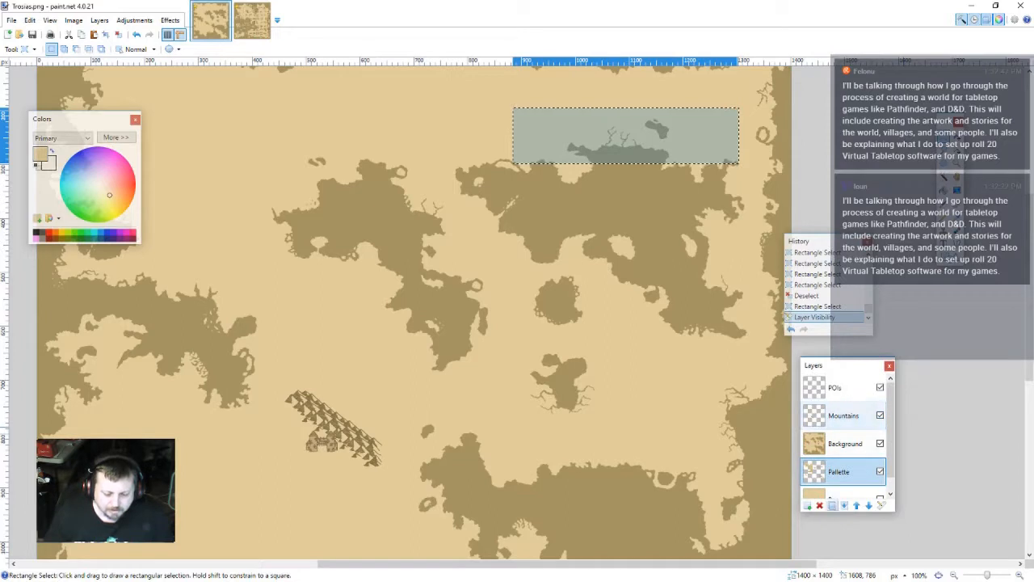
- Add a new layer directly above Background and name it Rivers
{"action": "left_click", "coordinate": [845, 443]}
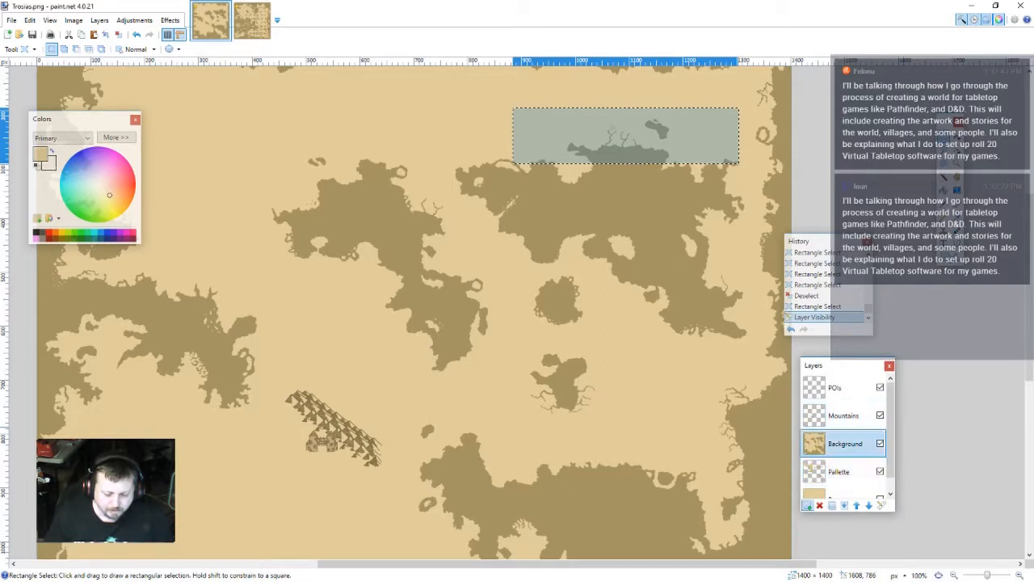
{"action": "left_click", "coordinate": [807, 505]}
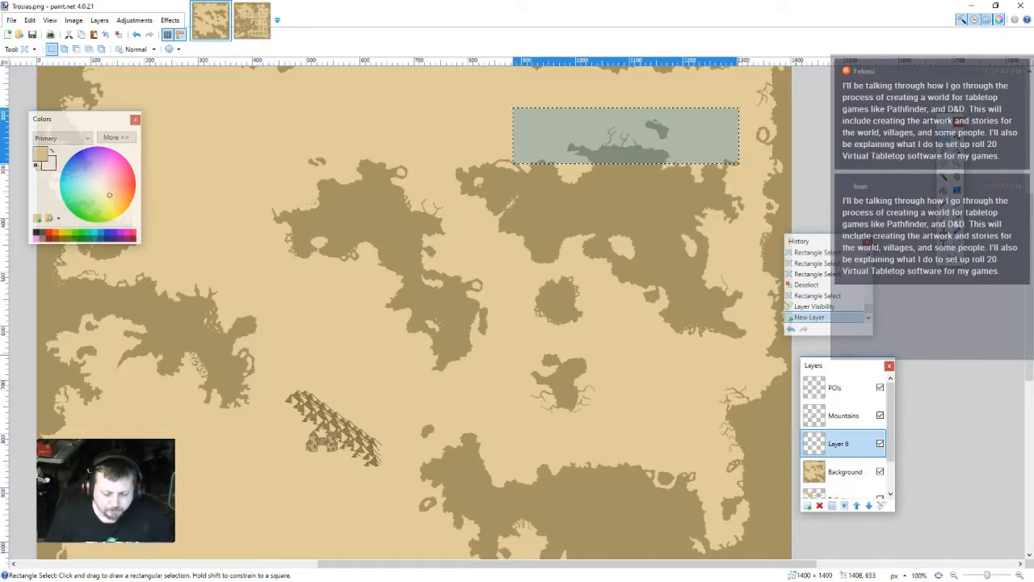
{"action": "key", "text": "F4"}
{"action": "type", "text": "Rivers"}
{"action": "key", "text": "Return"}
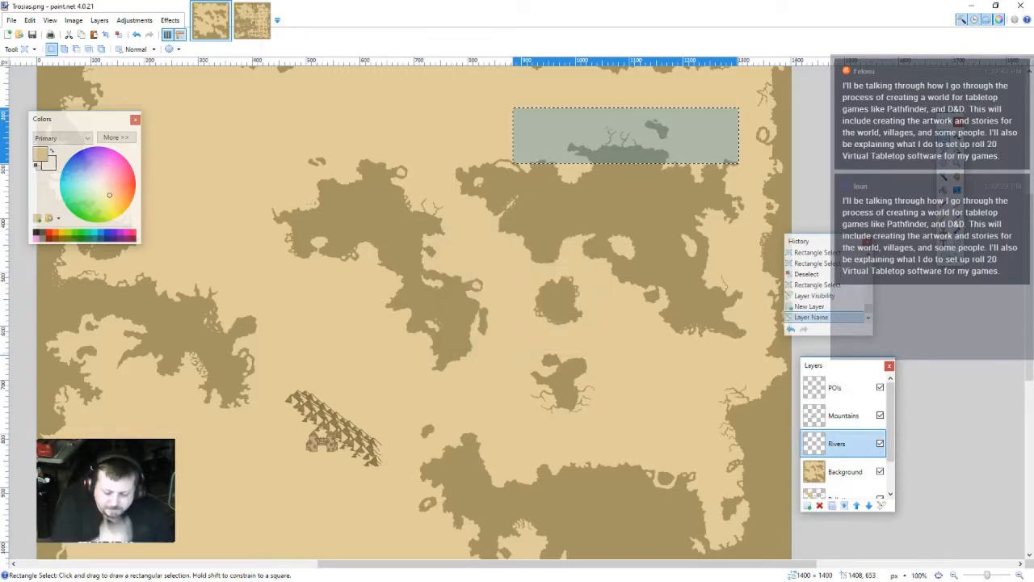
- Paste the river shapes into the Rivers layer, move them to about 315, 171 on the open land, and deselect
{"action": "key", "text": "ctrl+v"}
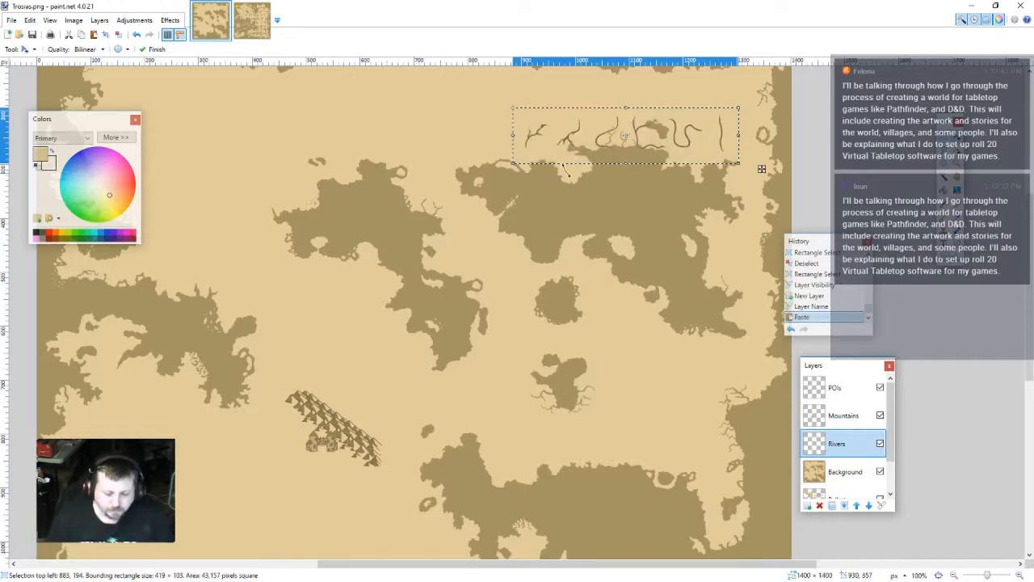
{"action": "left_click_drag", "start_coordinate": [610, 128], "coordinate": [305, 120]}
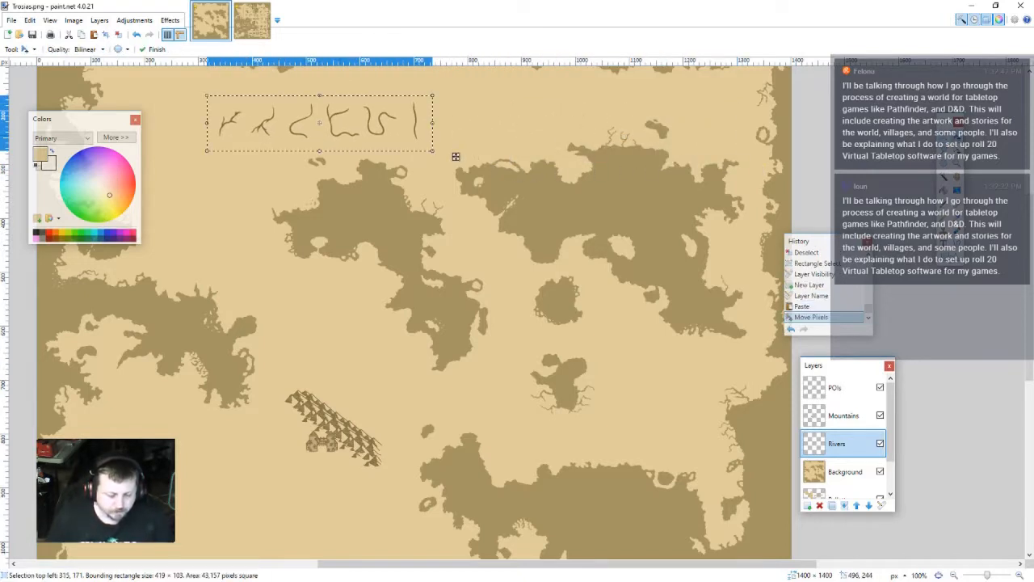
{"action": "key", "text": "ctrl+d"}
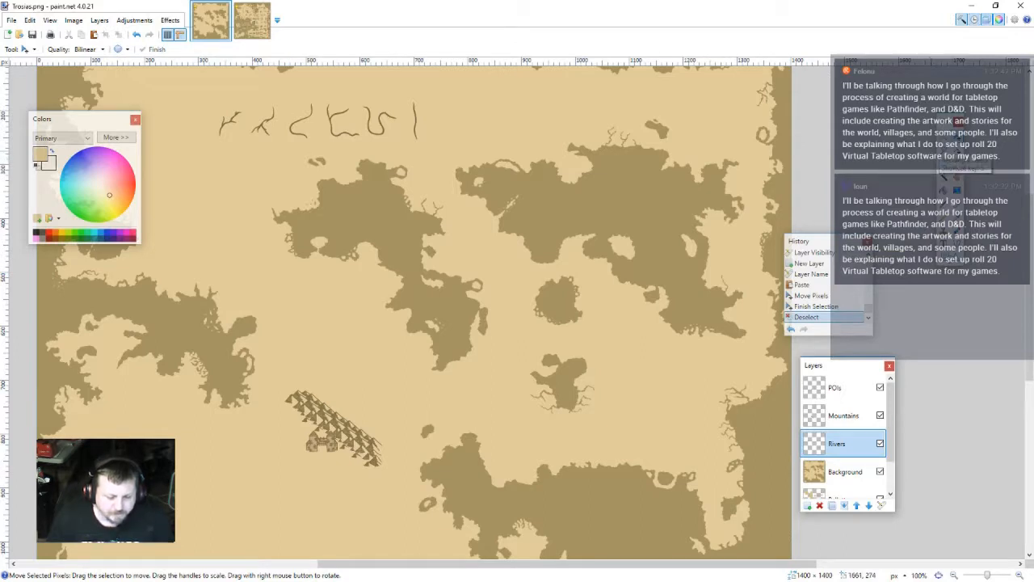
- Paste a copy of the second, forked river shape at the mountain range's upper end and move the Rivers layer above POIs
{"action": "left_click", "coordinate": [942, 139]}
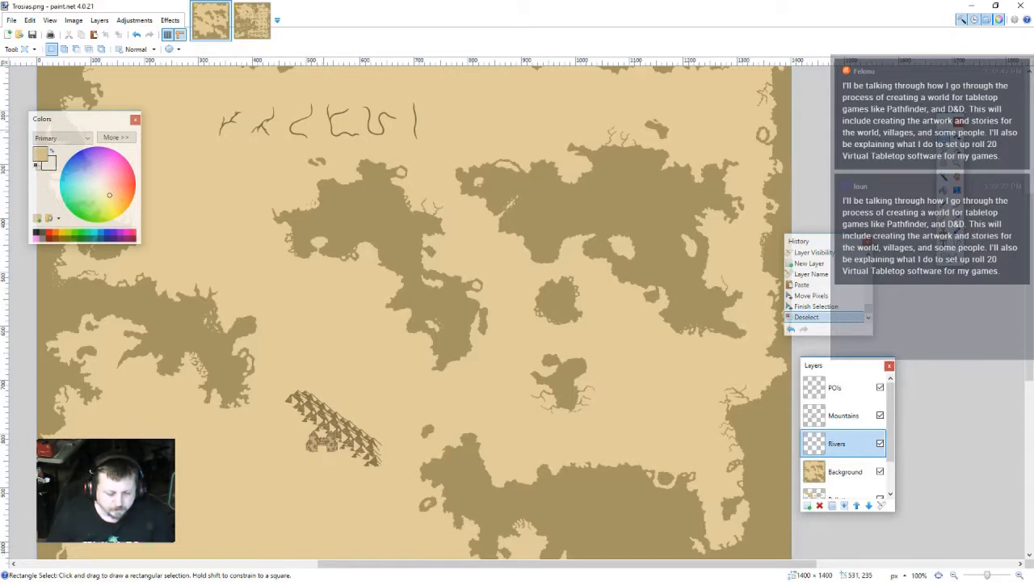
{"action": "left_click_drag", "start_coordinate": [278, 136], "coordinate": [249, 103]}
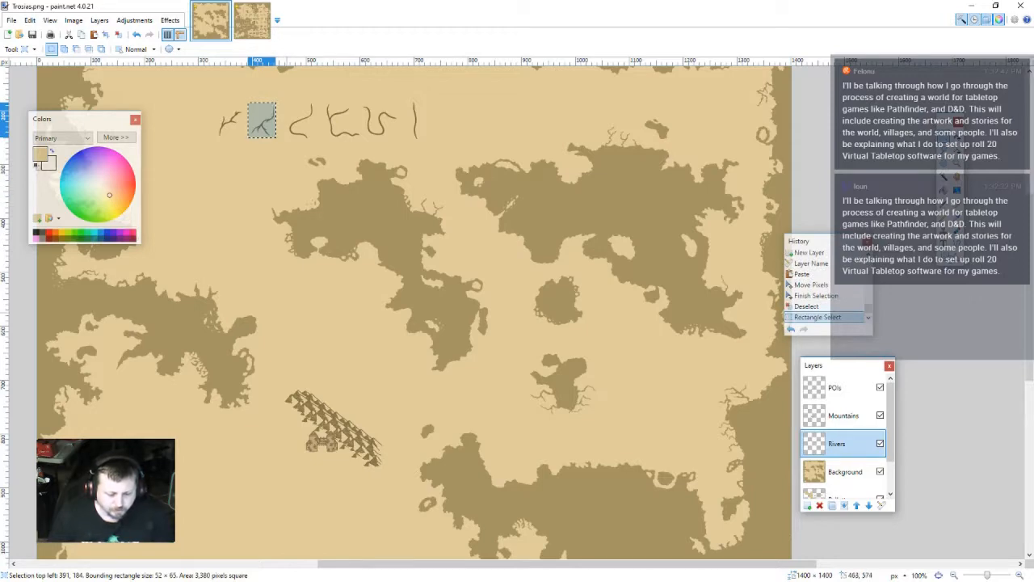
{"action": "scroll", "coordinate": [293, 398], "scroll_direction": "up", "scroll_amount": 7}
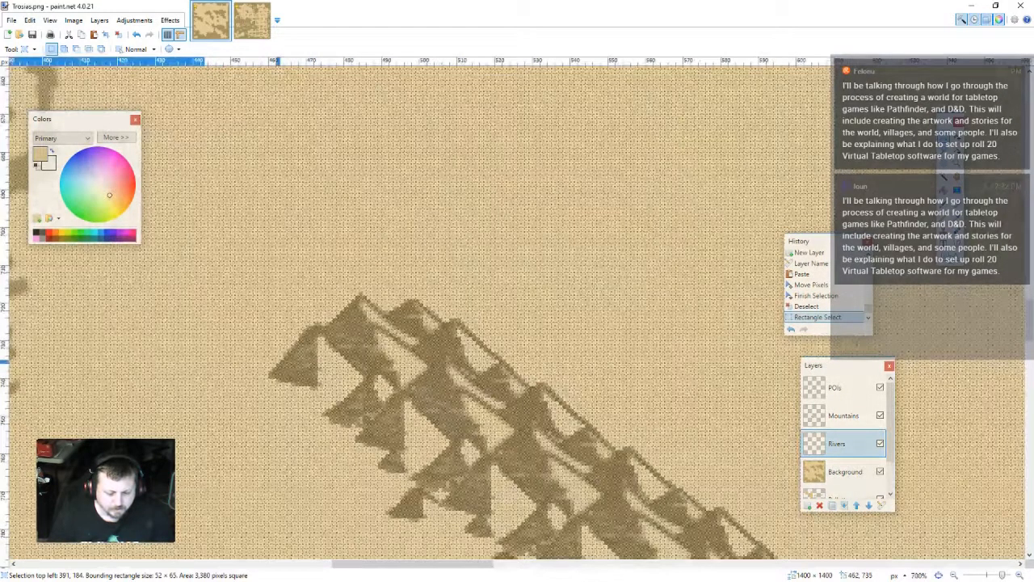
{"action": "key", "text": "ctrl+v"}
{"action": "left_click_drag", "start_coordinate": [223, 333], "coordinate": [479, 381]}
{"action": "key", "text": "ctrl+Page_Up"}
{"action": "key", "text": "ctrl+Page_Up"}
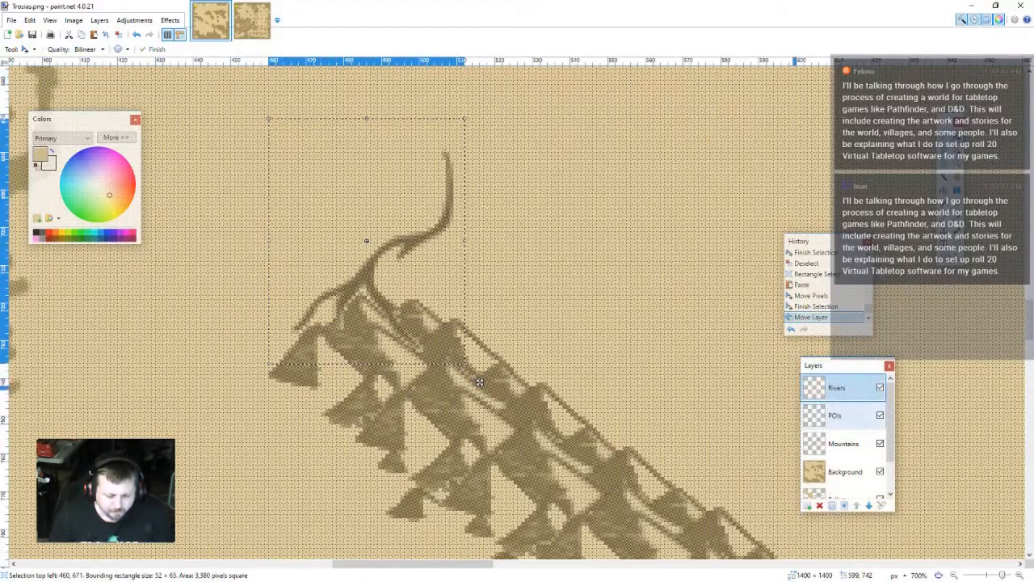
- Try shrinking the pasted river to 19 × 37 px and rotating it about 127° over the tip of the mountain range
{"action": "left_click_drag", "start_coordinate": [479, 381], "coordinate": [389, 362]}
{"action": "left_click_drag", "start_coordinate": [339, 320], "coordinate": [335, 309]}
{"action": "left_click_drag", "start_coordinate": [393, 289], "coordinate": [354, 200]}
{"action": "left_click_drag", "start_coordinate": [361, 245], "coordinate": [370, 349]}
{"action": "left_click_drag", "start_coordinate": [317, 373], "coordinate": [343, 341]}
{"action": "left_click_drag", "start_coordinate": [368, 266], "coordinate": [369, 263]}
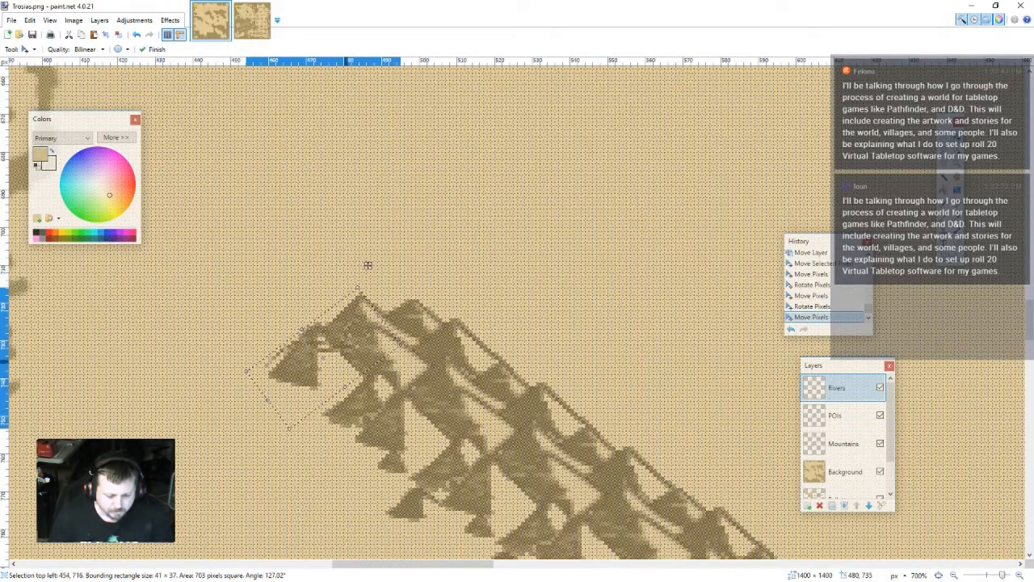
- Undo the pasted river's scaling, rotation and moves
{"action": "key", "text": "ctrl+z"}
{"action": "key", "text": "ctrl+z"}
{"action": "key", "text": "ctrl+z"}
{"action": "key", "text": "ctrl+z"}
{"action": "key", "text": "ctrl+z"}
{"action": "key", "text": "ctrl+z"}
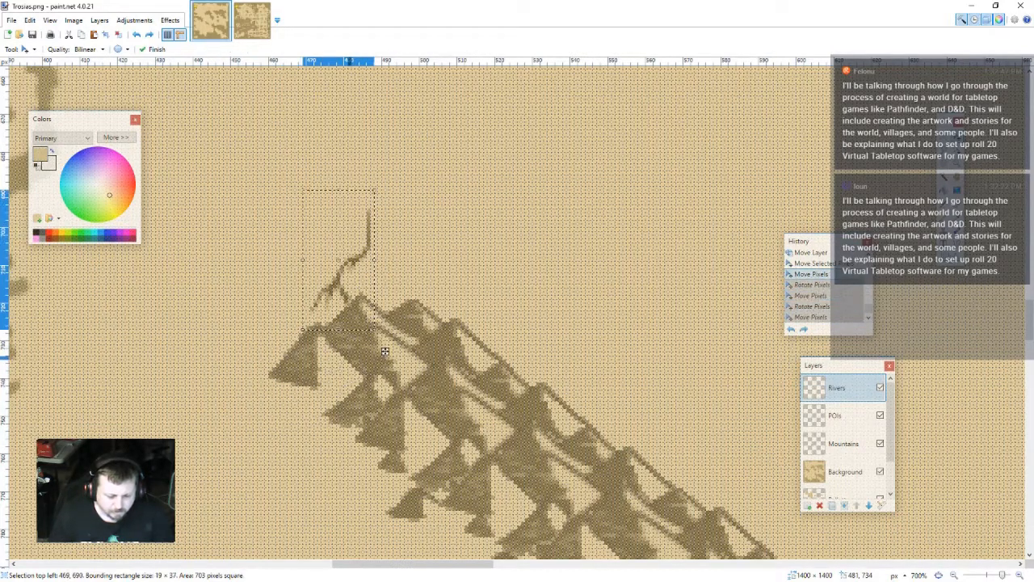
- Rotate the full-size forked river about 118°, place it over the upper end of the mountain range, and deselect
{"action": "left_click_drag", "start_coordinate": [479, 381], "coordinate": [416, 237]}
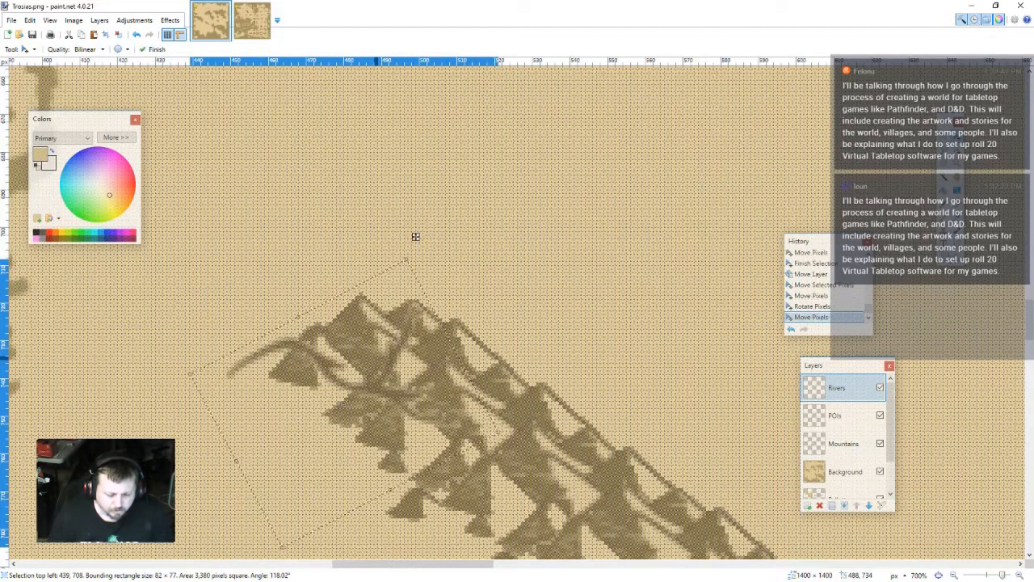
{"action": "scroll", "coordinate": [342, 328], "scroll_direction": "down", "scroll_amount": 10}
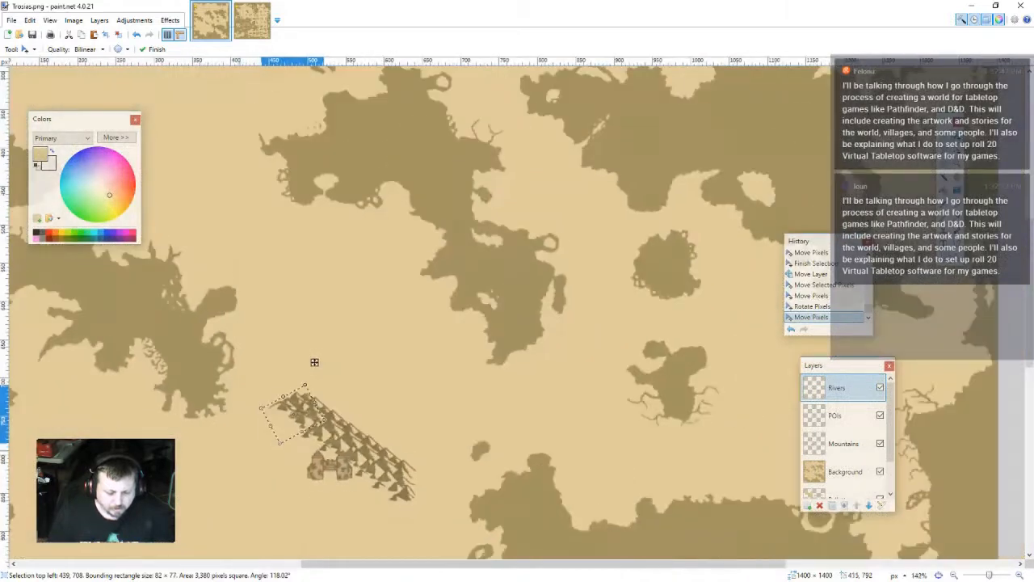
{"action": "left_click_drag", "start_coordinate": [314, 362], "coordinate": [314, 168]}
{"action": "key", "text": "ctrl+d"}
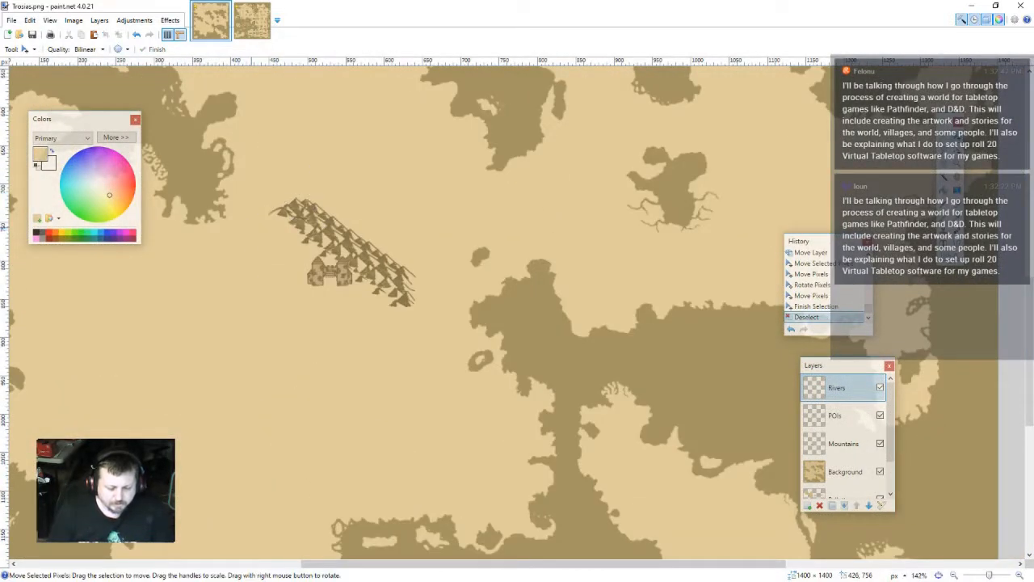
- Select all of the Rivers layer and move its pixels 10 px left and 1 px up to refine the river's position
{"action": "scroll", "coordinate": [271, 226], "scroll_direction": "up", "scroll_amount": 5}
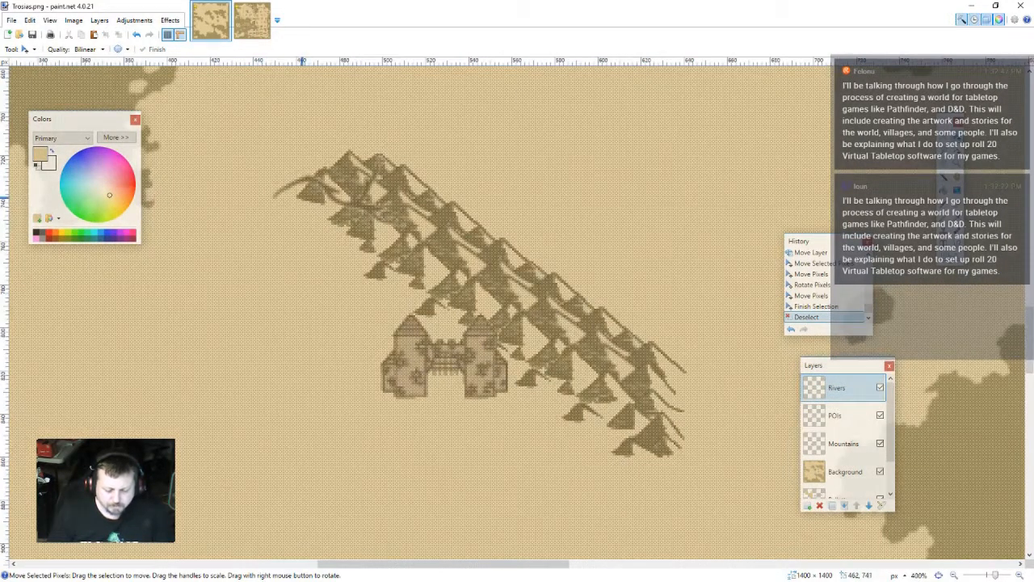
{"action": "key", "text": "ctrl+a"}
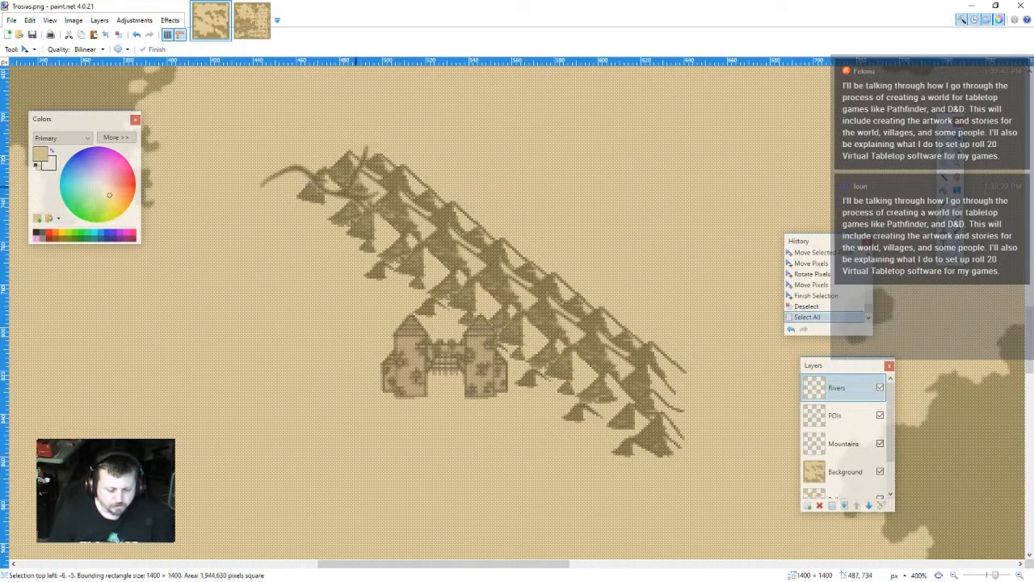
{"action": "left_click_drag", "start_coordinate": [347, 196], "coordinate": [348, 195]}
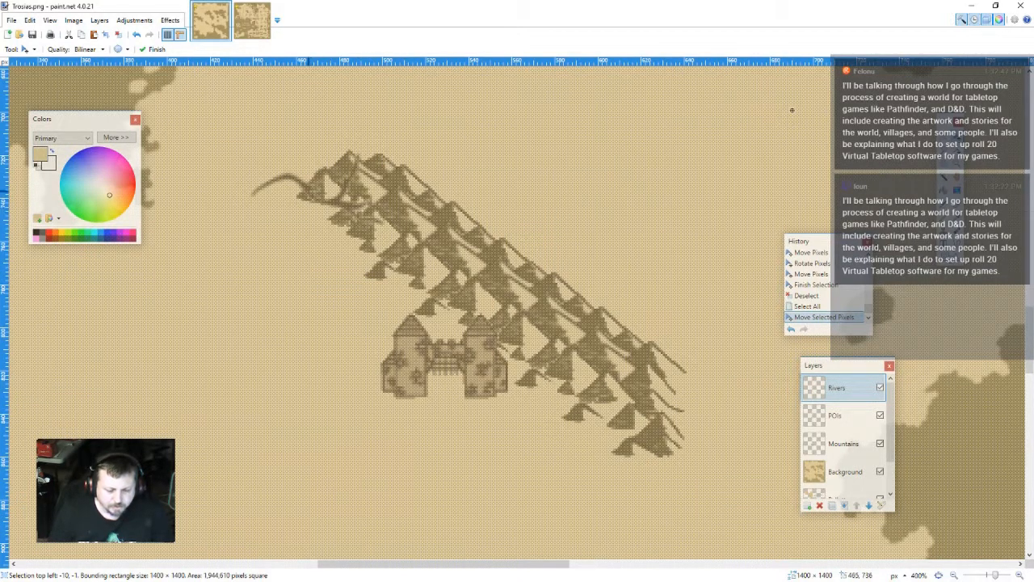
- Try selecting the curved third river in the northern river row, about 62 × 85 px, and pasting a copy on the Rivers layer
{"action": "scroll", "coordinate": [792, 110], "scroll_direction": "down", "scroll_amount": 5, "text": "ctrl"}
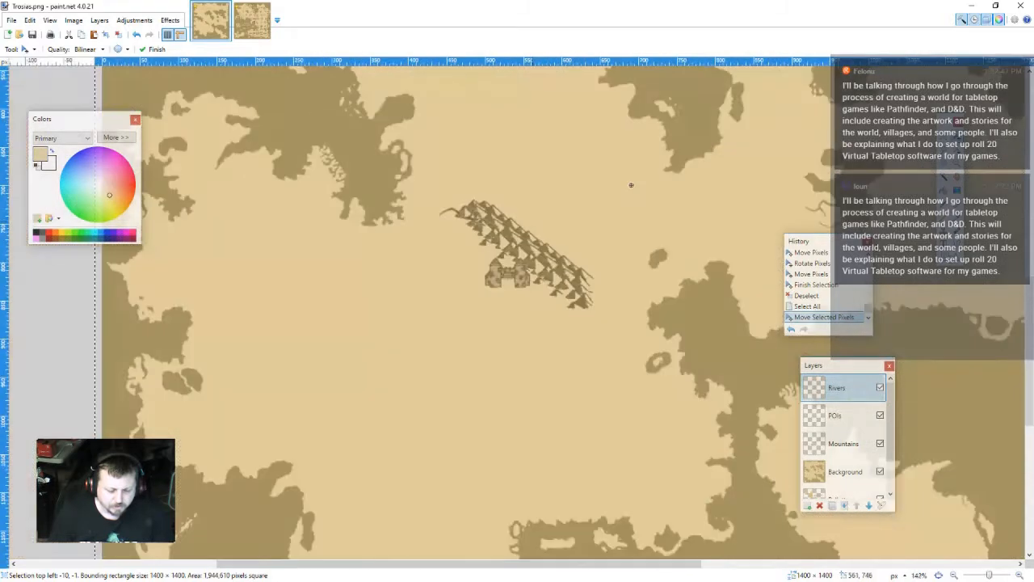
{"action": "scroll", "coordinate": [631, 508], "scroll_direction": "up", "scroll_amount": 5}
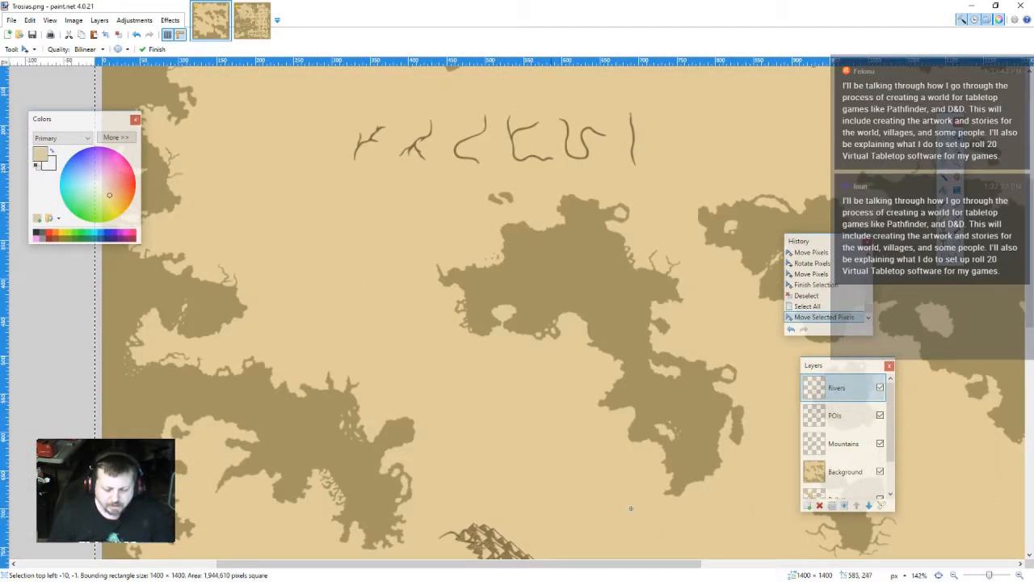
{"action": "key", "text": "s"}
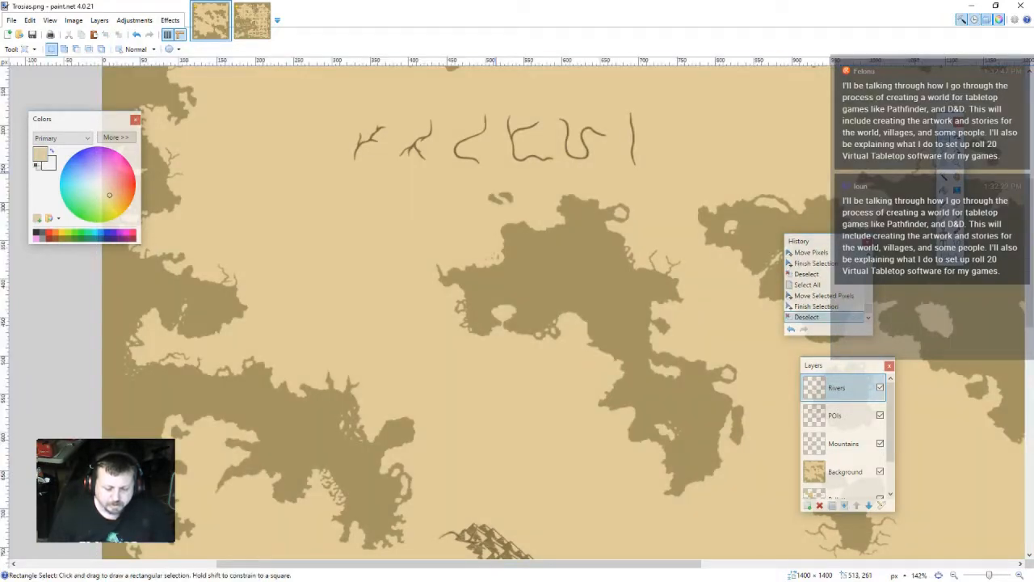
{"action": "left_click_drag", "start_coordinate": [498, 174], "coordinate": [449, 108]}
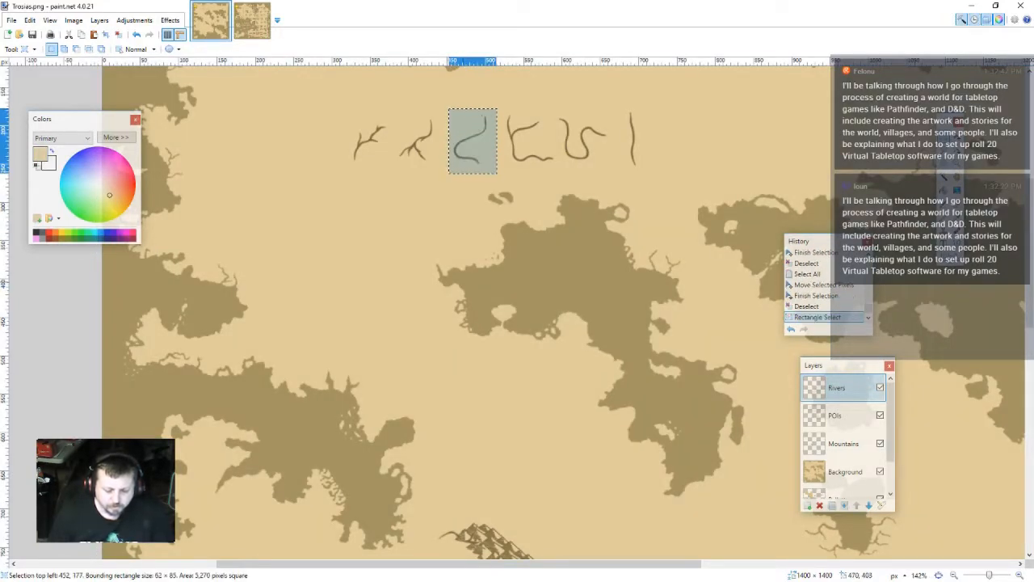
{"action": "key", "text": "ctrl+v"}
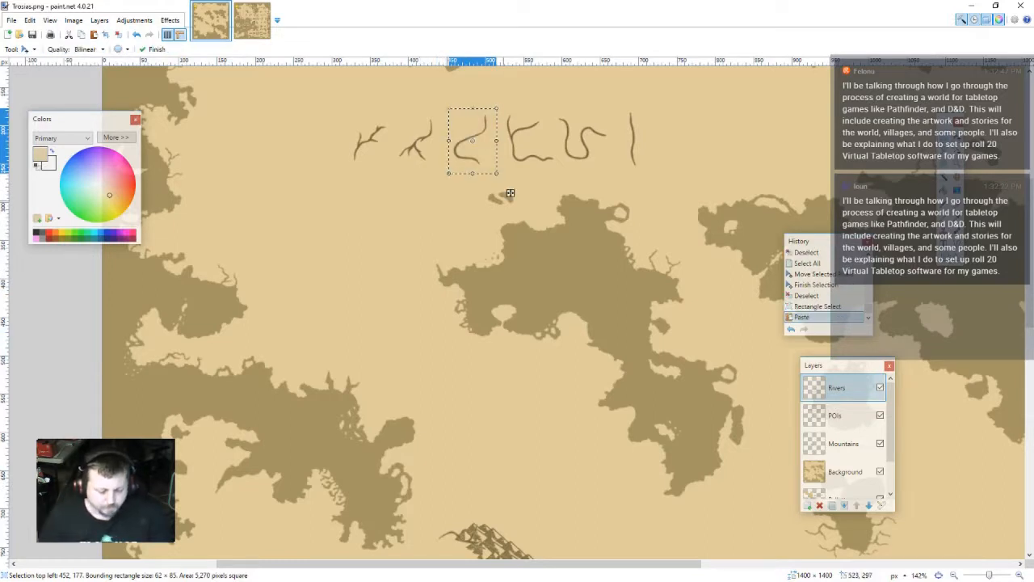
{"action": "left_click_drag", "start_coordinate": [510, 193], "coordinate": [432, 492]}
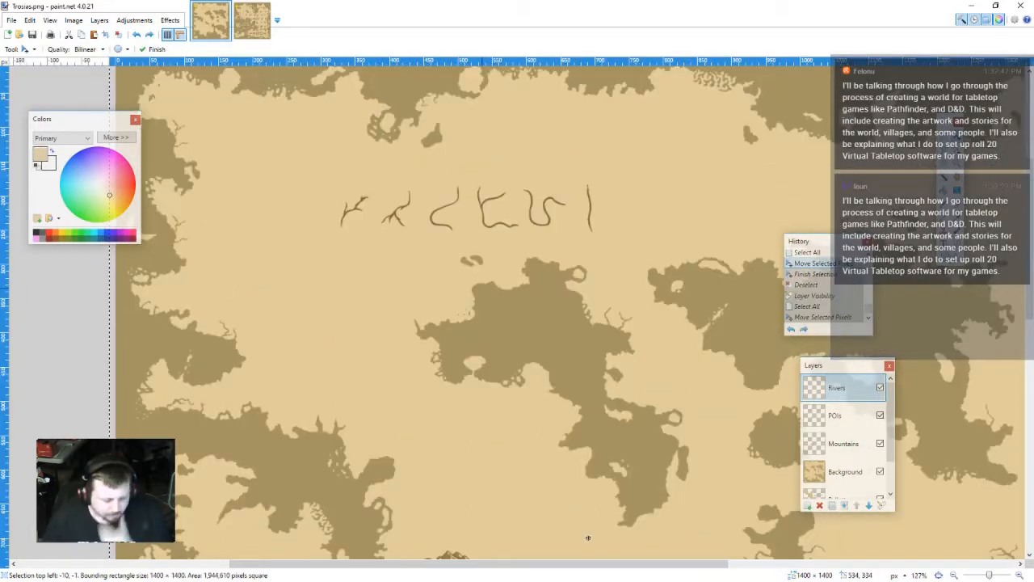
- Undo the last move of the whole Rivers layer and clear its selection
{"action": "key", "text": "ctrl+z"}
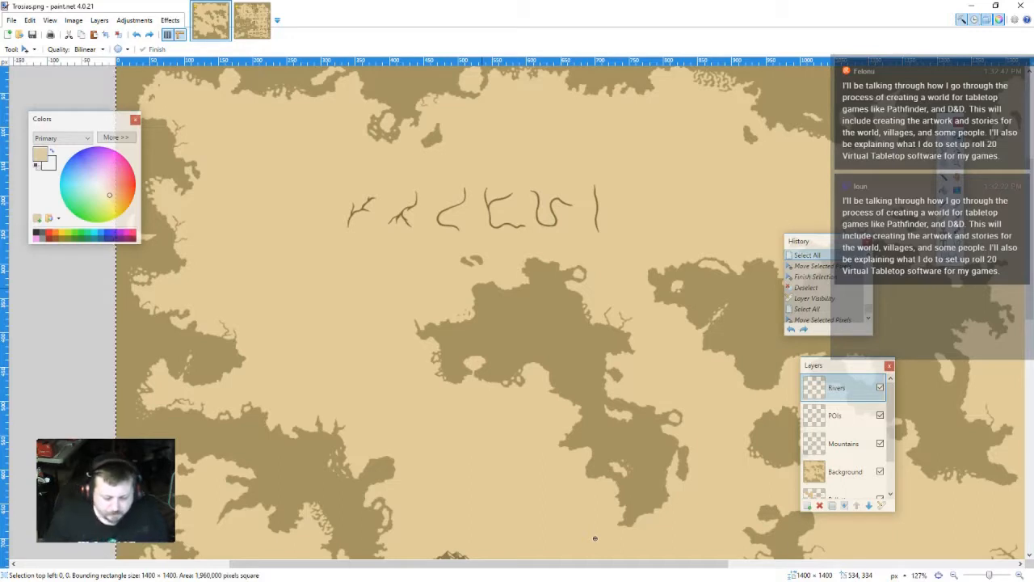
{"action": "key", "text": "s"}
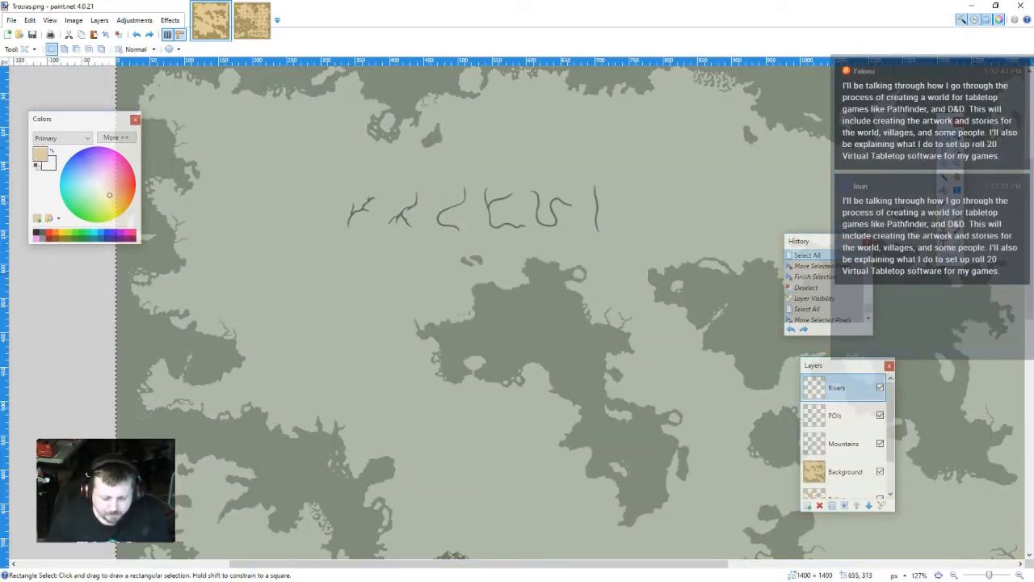
{"action": "key", "text": "ctrl+d"}
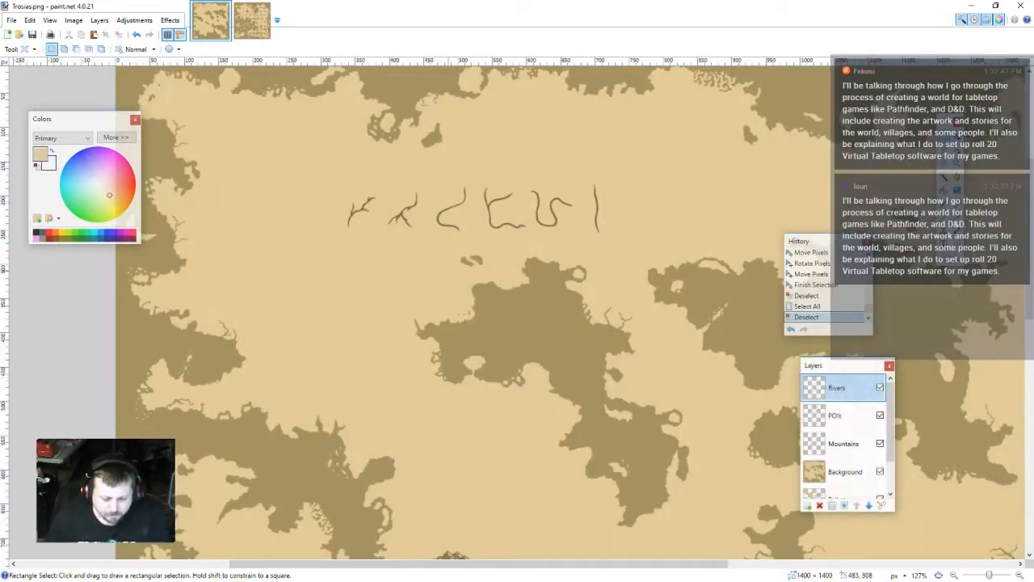
- Copy the curved third river with a rectangular selection of about 69 × 91 px, try pasting it in place, and undo the paste
{"action": "left_click_drag", "start_coordinate": [476, 241], "coordinate": [429, 178]}
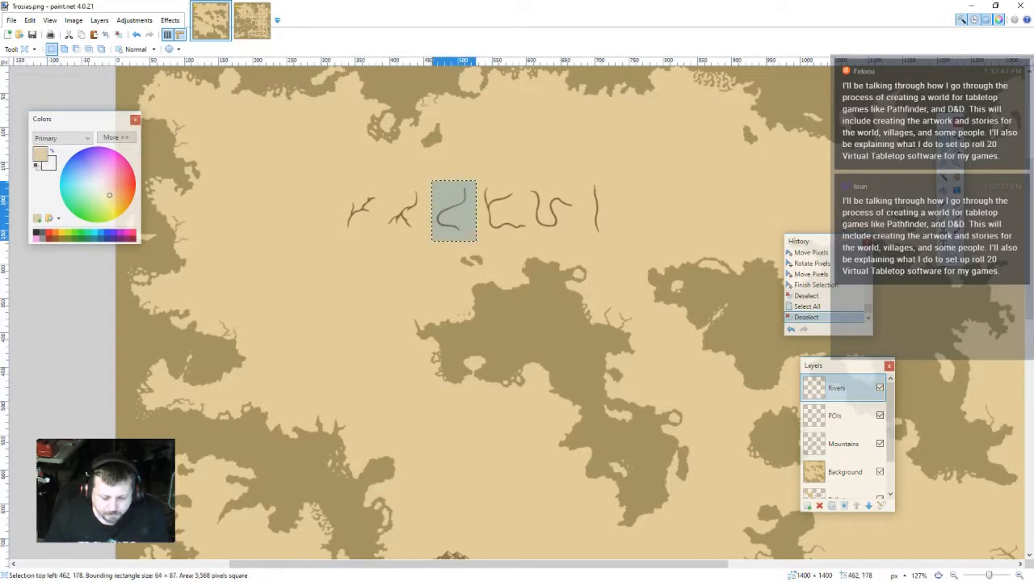
{"action": "key", "text": "ctrl+v"}
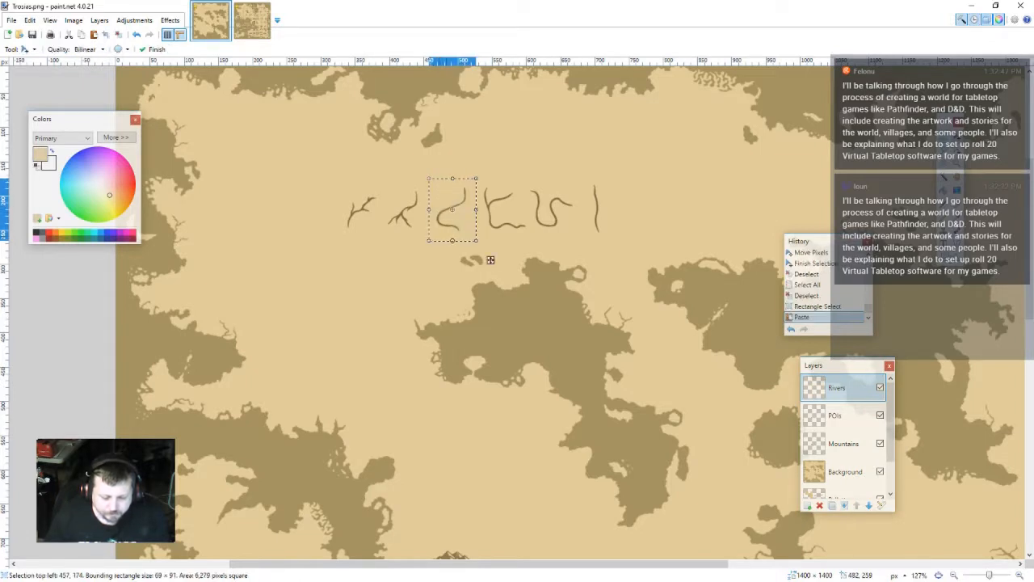
{"action": "key", "text": "ctrl+z"}
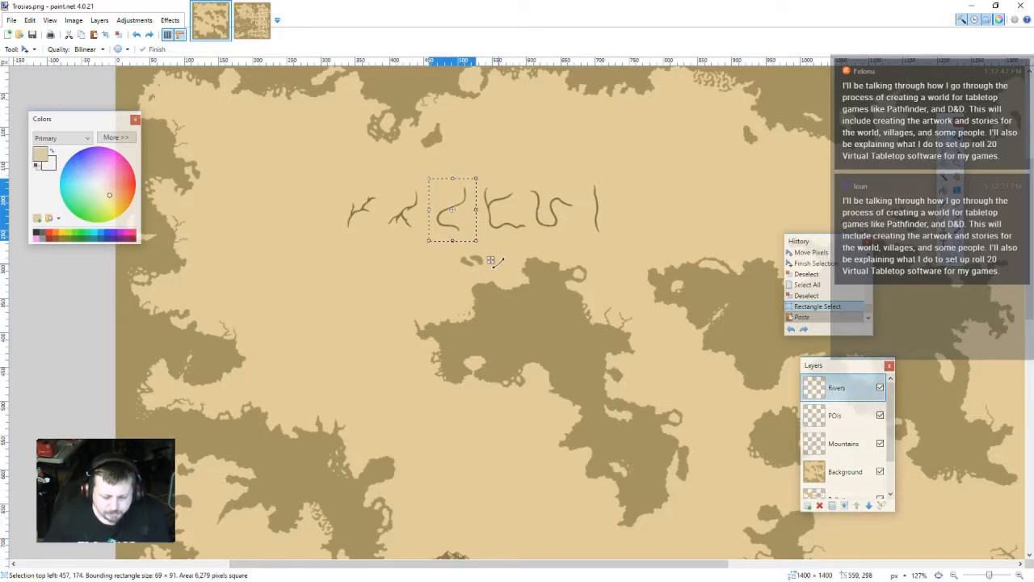
- Try moving the selected curved river south toward the mountain range, and undo the move
{"action": "left_click_drag", "start_coordinate": [490, 259], "coordinate": [500, 487]}
{"action": "scroll", "coordinate": [500, 487], "scroll_direction": "down", "scroll_amount": 3}
{"action": "scroll", "coordinate": [500, 488], "scroll_direction": "up", "scroll_amount": 3}
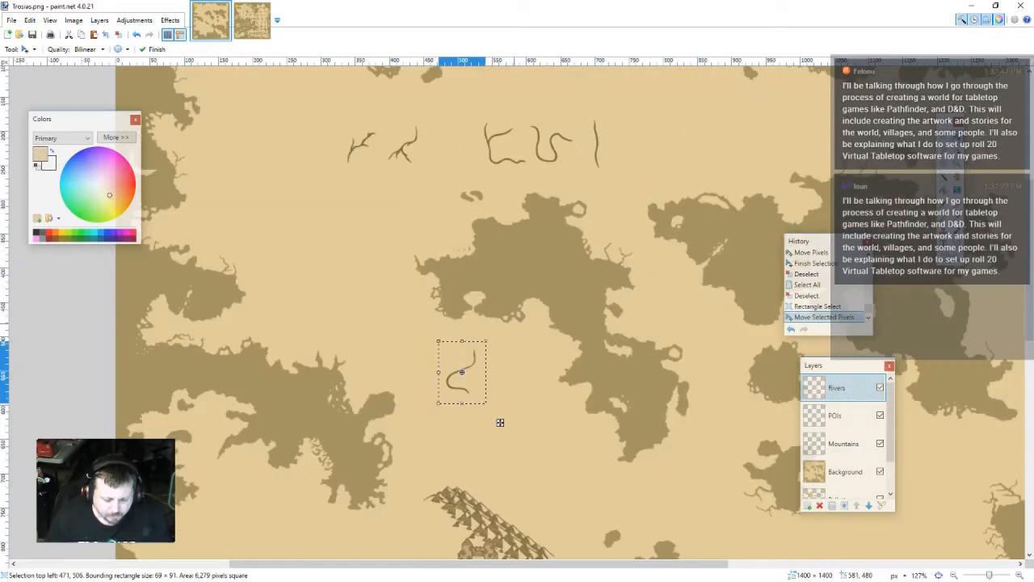
{"action": "key", "text": "ctrl+z"}
- Try pasting the curved river above the mountain range on the Rivers layer, and undo the paste
{"action": "scroll", "coordinate": [517, 312], "scroll_direction": "down", "scroll_amount": 5}
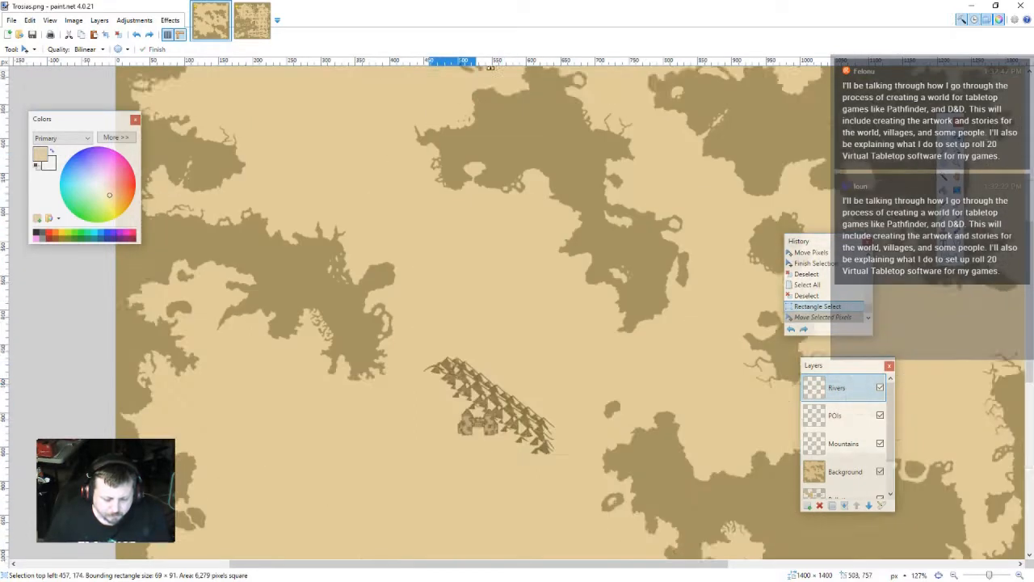
{"action": "key", "text": "ctrl+v"}
{"action": "scroll", "coordinate": [454, 187], "scroll_direction": "up", "scroll_amount": 3}
{"action": "left_click_drag", "start_coordinate": [505, 107], "coordinate": [505, 219]}
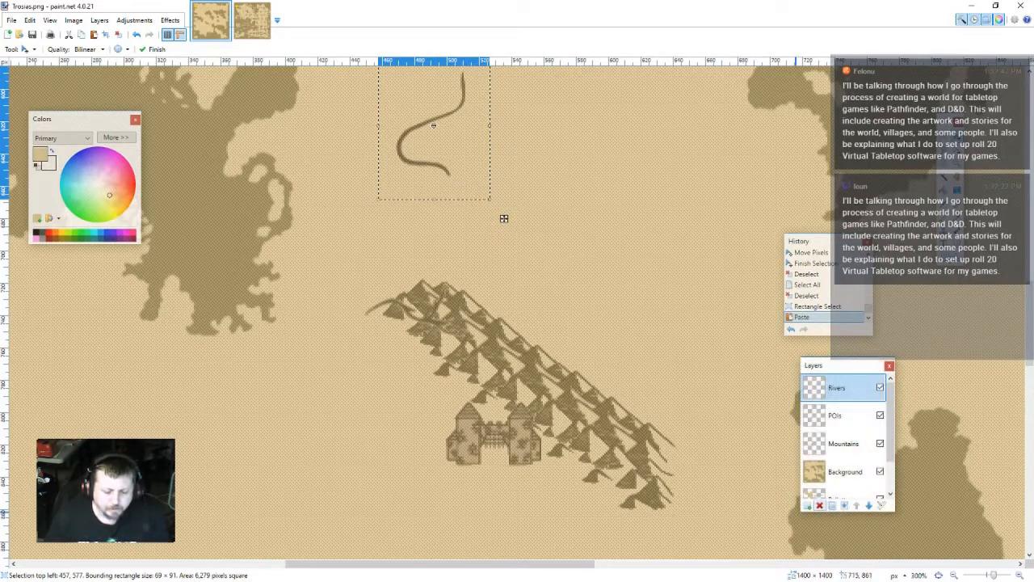
{"action": "key", "text": "ctrl+z"}
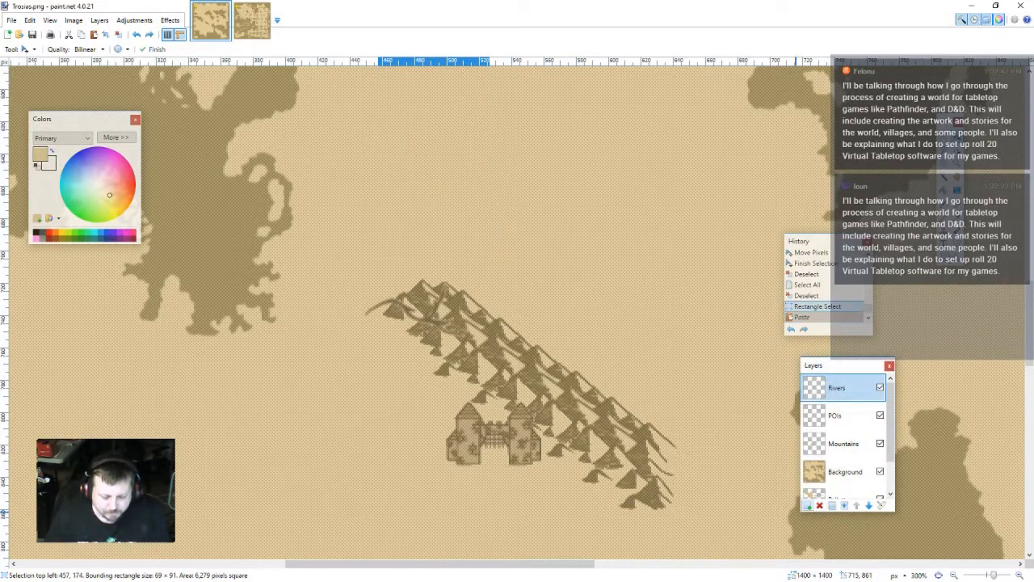
- Paste the curved river on a new layer, rotate it about 89°, and place it just west of the mountain range, below the forked river's end
{"action": "left_click", "coordinate": [808, 506]}
{"action": "key", "text": "ctrl+v"}
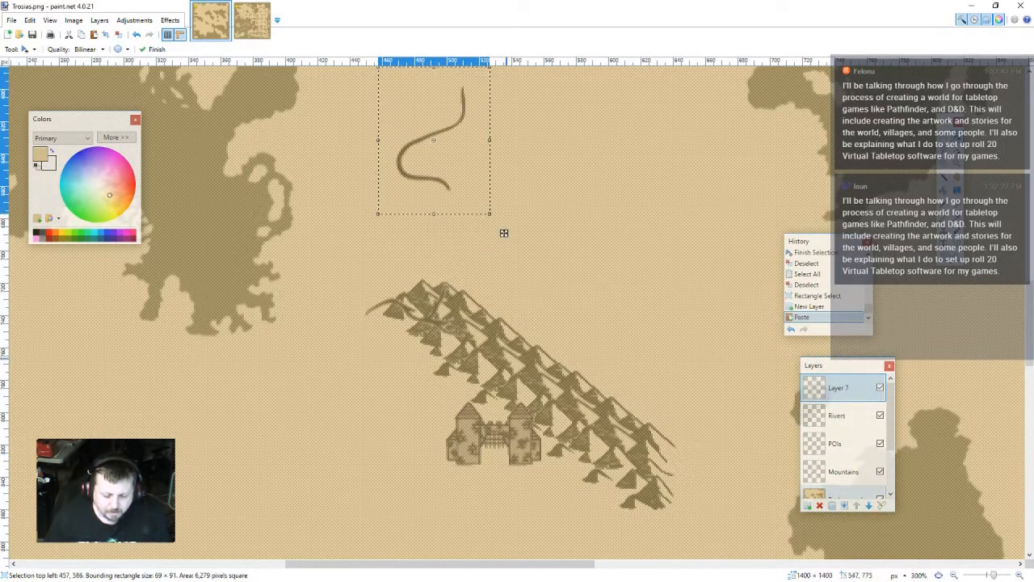
{"action": "mouse_move", "coordinate": [503, 233]}
{"action": "left_mouse_down"}
{"action": "mouse_move", "coordinate": [550, 146]}
{"action": "mouse_move", "coordinate": [527, 72]}
{"action": "mouse_move", "coordinate": [452, 226]}
{"action": "mouse_move", "coordinate": [418, 253]}
{"action": "left_mouse_up"}
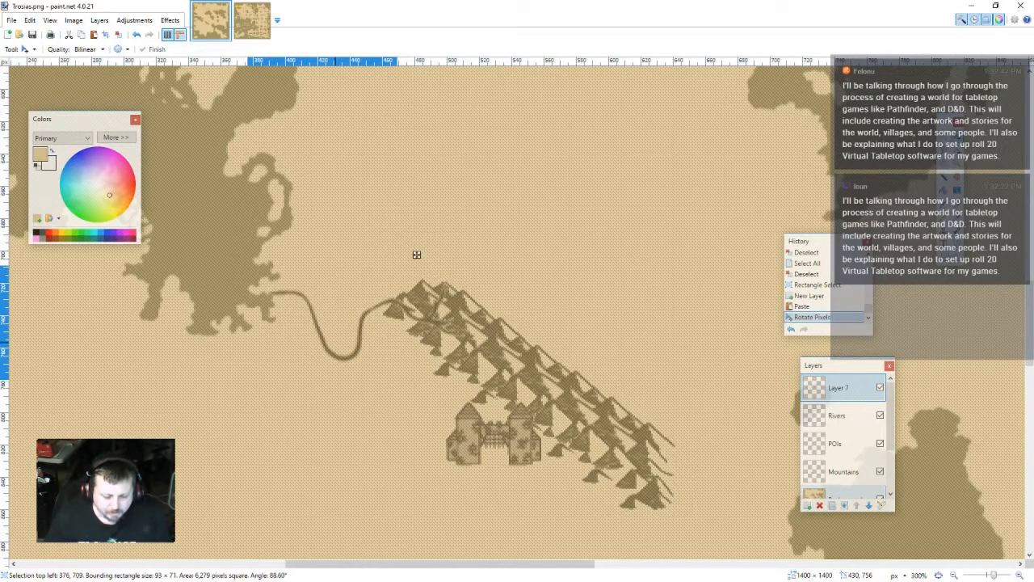
{"action": "scroll", "coordinate": [416, 254], "scroll_direction": "up", "scroll_amount": 5}
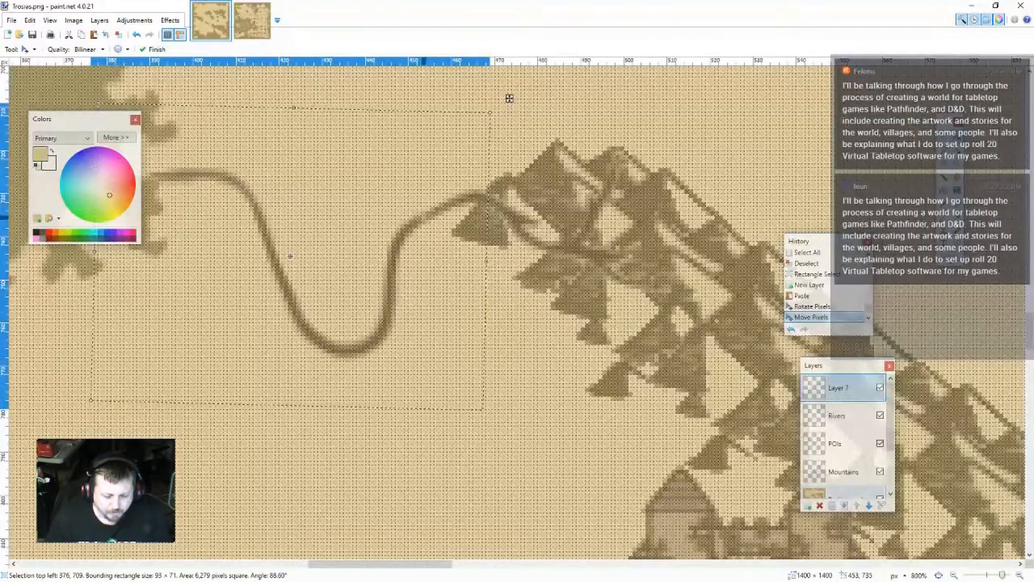
{"action": "left_click_drag", "start_coordinate": [509, 98], "coordinate": [517, 154]}
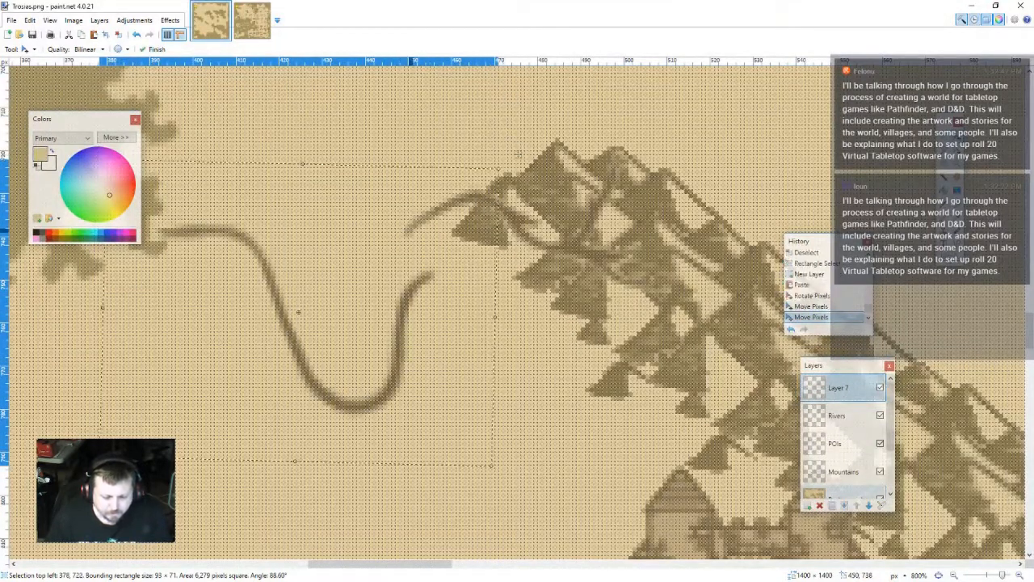
- Deselect the pasted river and erase its eastern tip within a 5 × 11 px rectangular selection
{"action": "key", "text": "ctrl+d"}
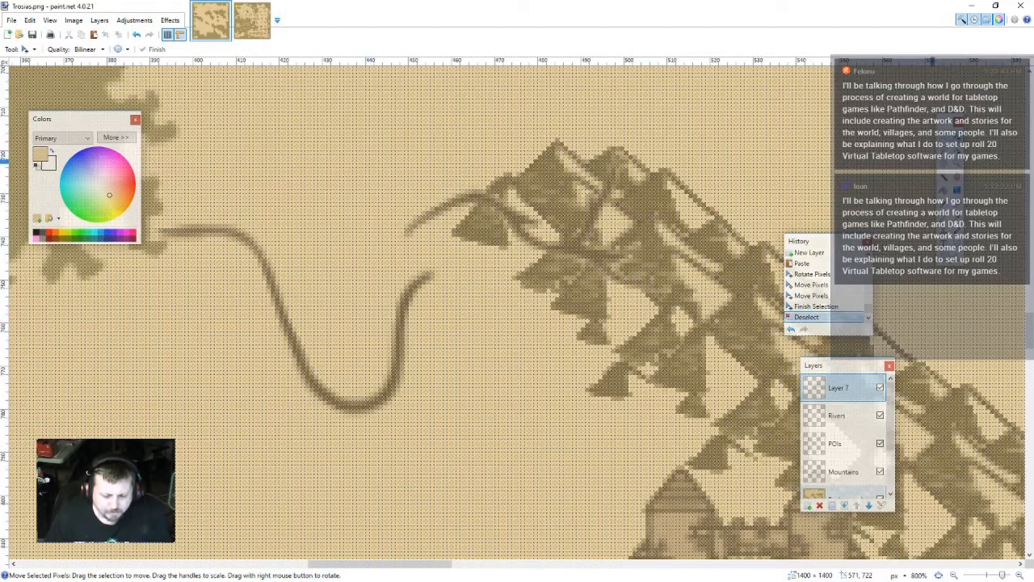
{"action": "key", "text": "s"}
{"action": "left_click_drag", "start_coordinate": [452, 307], "coordinate": [430, 262]}
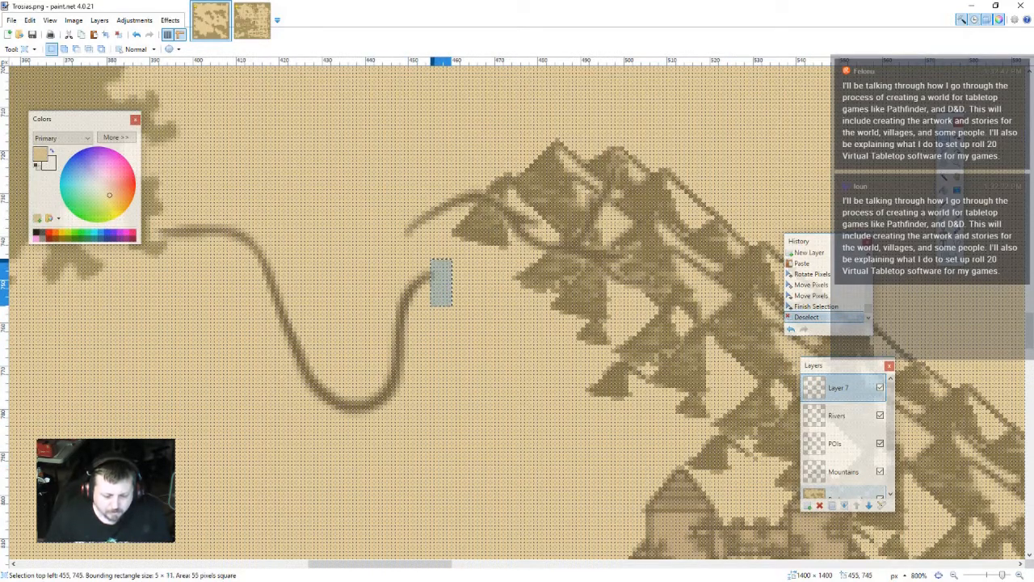
{"action": "key", "text": "Delete"}
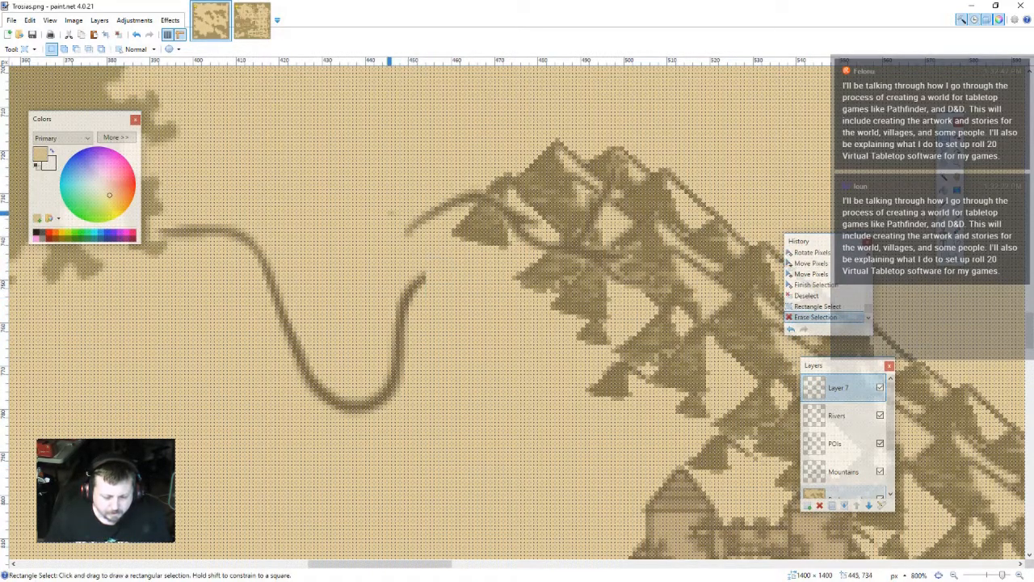
{"action": "left_click_drag", "start_coordinate": [390, 212], "coordinate": [390, 238]}
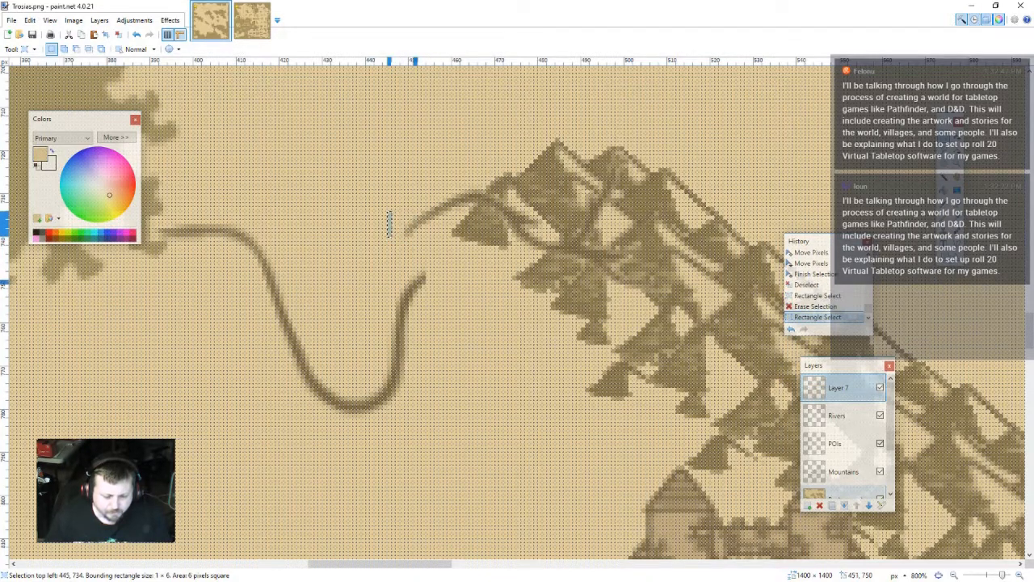
{"action": "key", "text": "ctrl+d"}
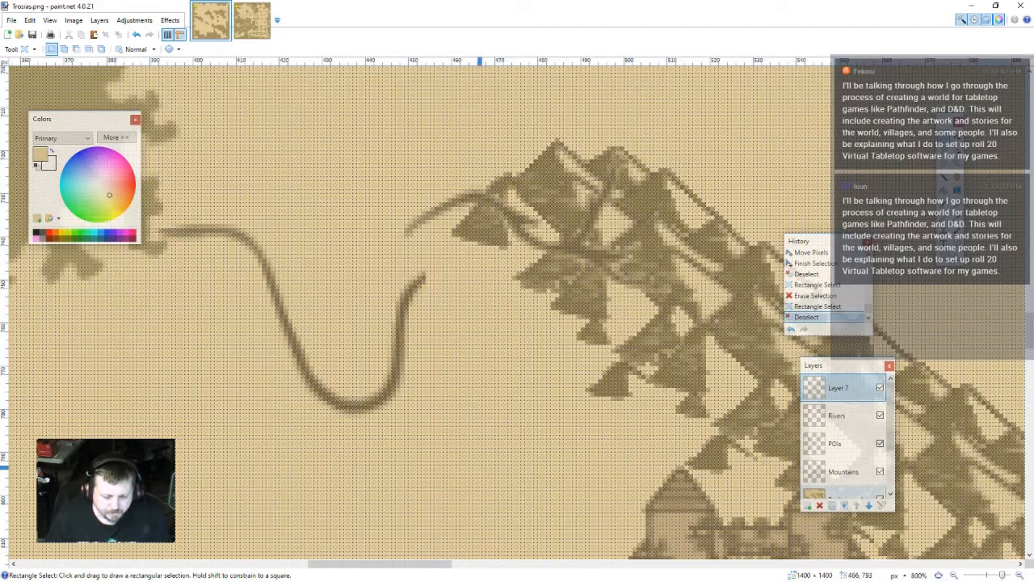
{"action": "left_click_drag", "start_coordinate": [481, 470], "coordinate": [125, 198]}
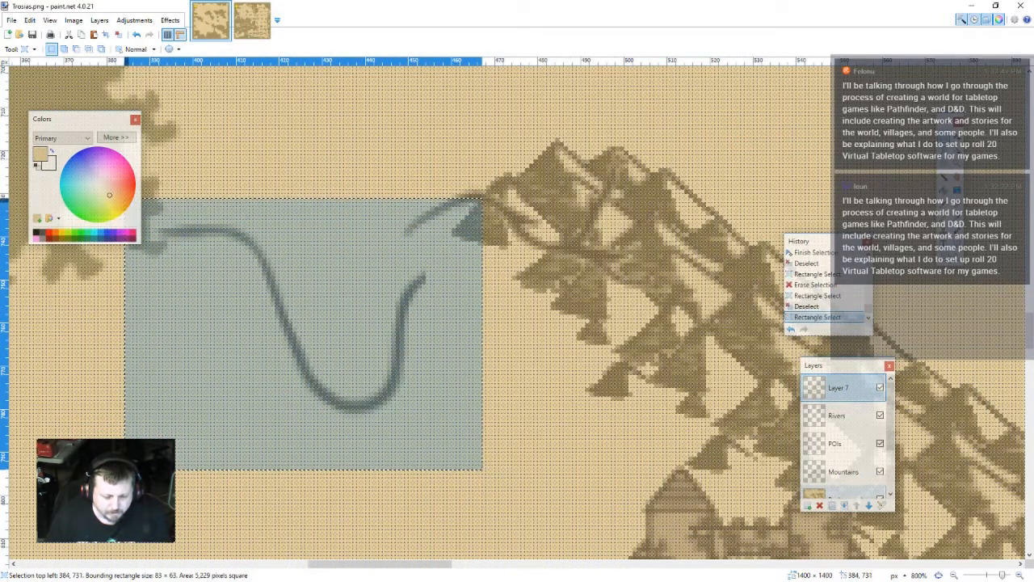
{"action": "key", "text": "ctrl+d"}
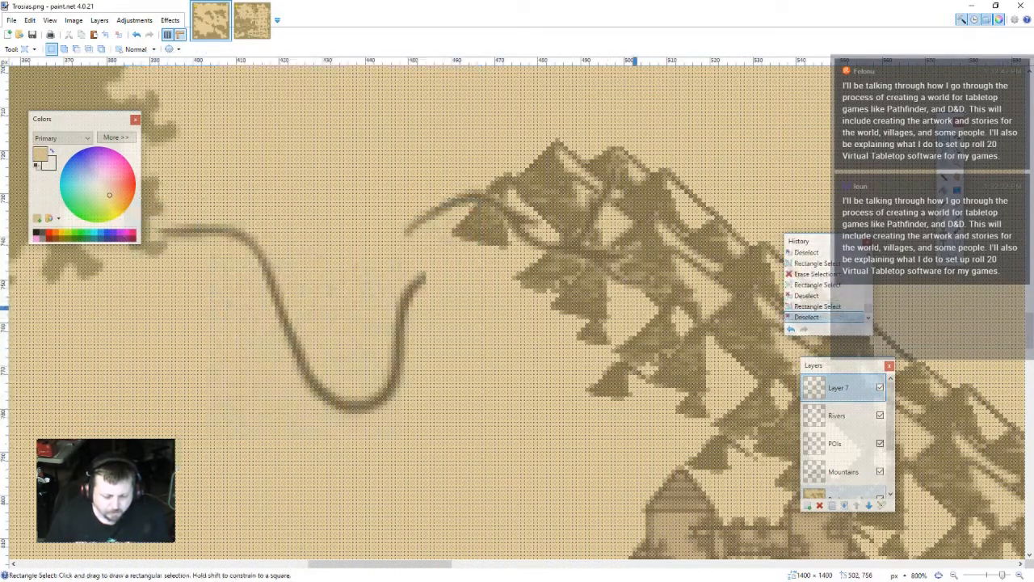
- Select everything on Layer 7 and move it 2 pixels left and 12 pixels up so the curved river meets the mountain stream
{"action": "left_click", "coordinate": [958, 136]}
{"action": "key", "text": "ctrl+a"}
{"action": "left_click_drag", "start_coordinate": [470, 380], "coordinate": [472, 322]}
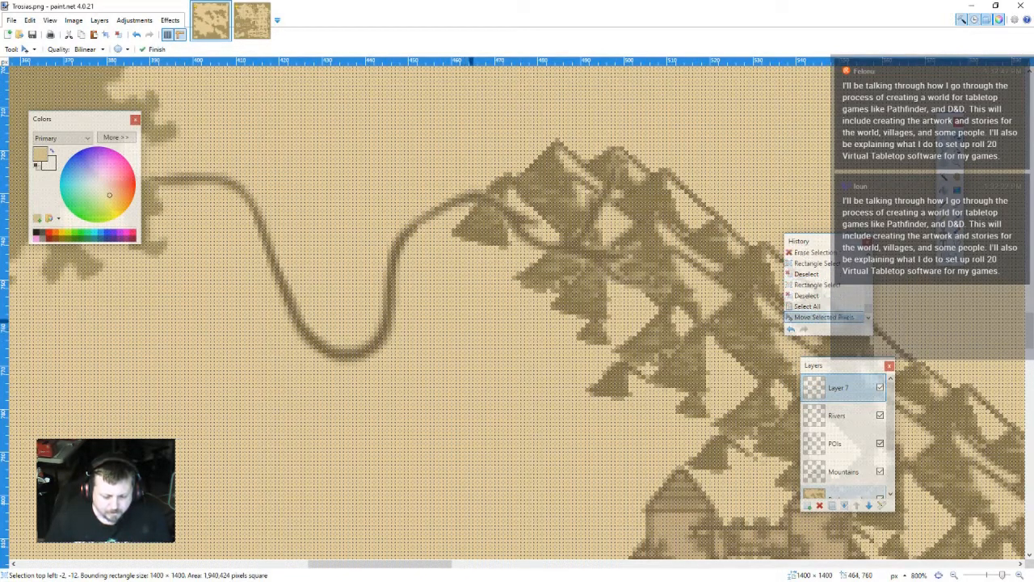
{"action": "scroll", "coordinate": [517, 307], "scroll_direction": "left", "scroll_amount": 3}
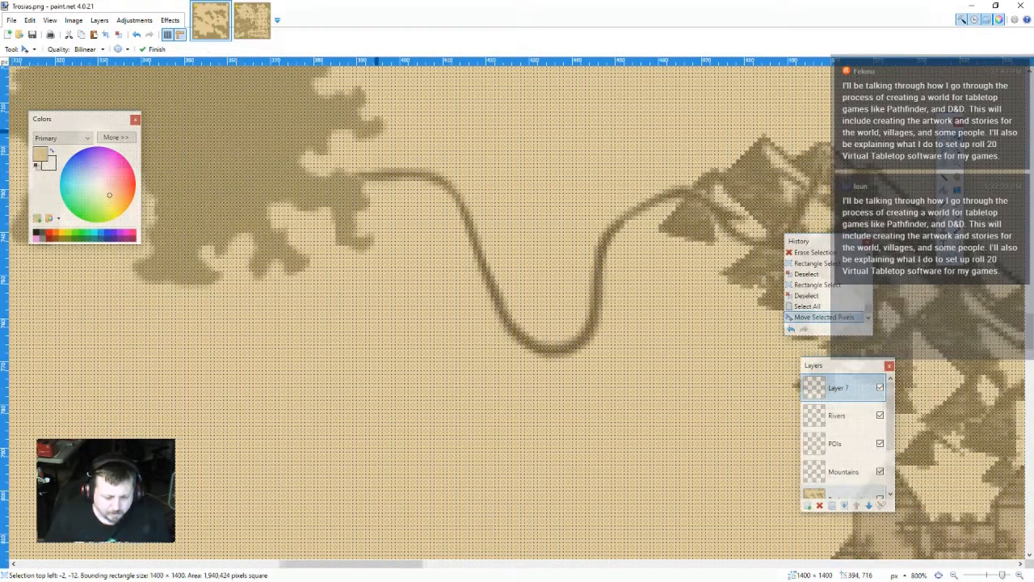
{"action": "scroll", "coordinate": [752, 268], "scroll_direction": "down", "scroll_amount": 6}
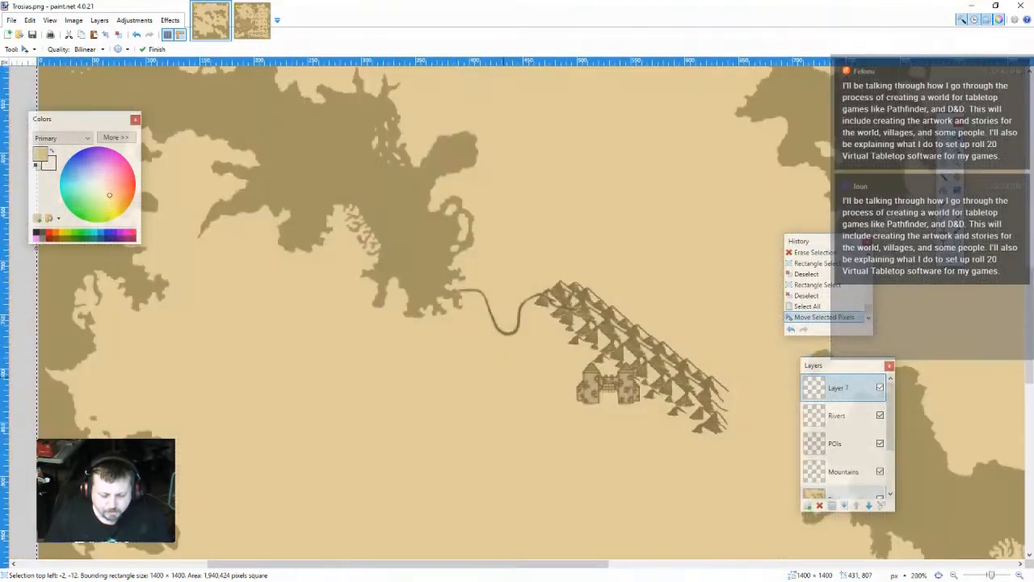
{"action": "scroll", "coordinate": [752, 268], "scroll_direction": "down", "scroll_amount": 1}
- Copy the second forked river sample above the landmasses from the Rivers layer and paste it near the curved river
{"action": "left_click_drag", "start_coordinate": [752, 268], "coordinate": [552, 470]}
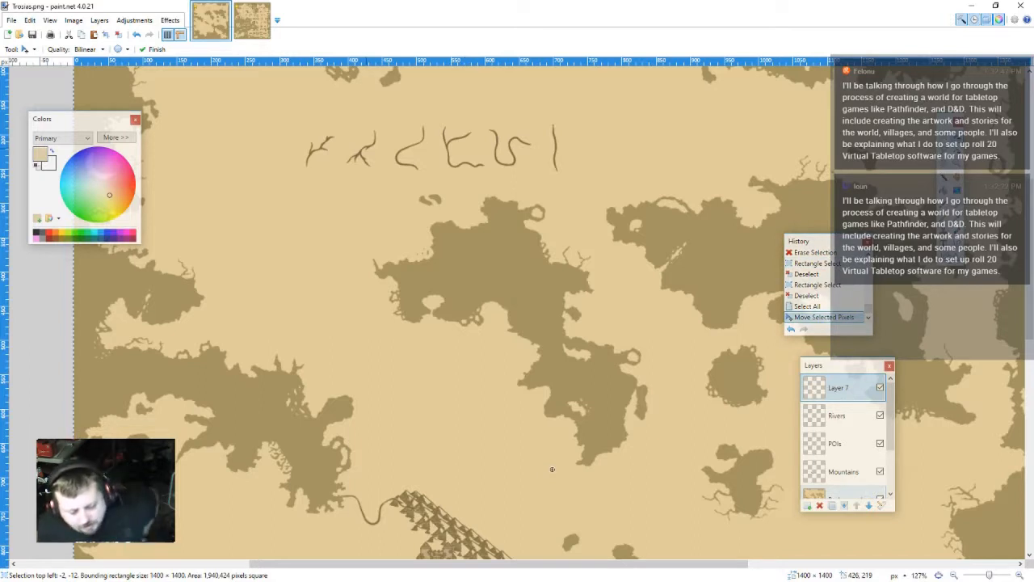
{"action": "key", "text": "s"}
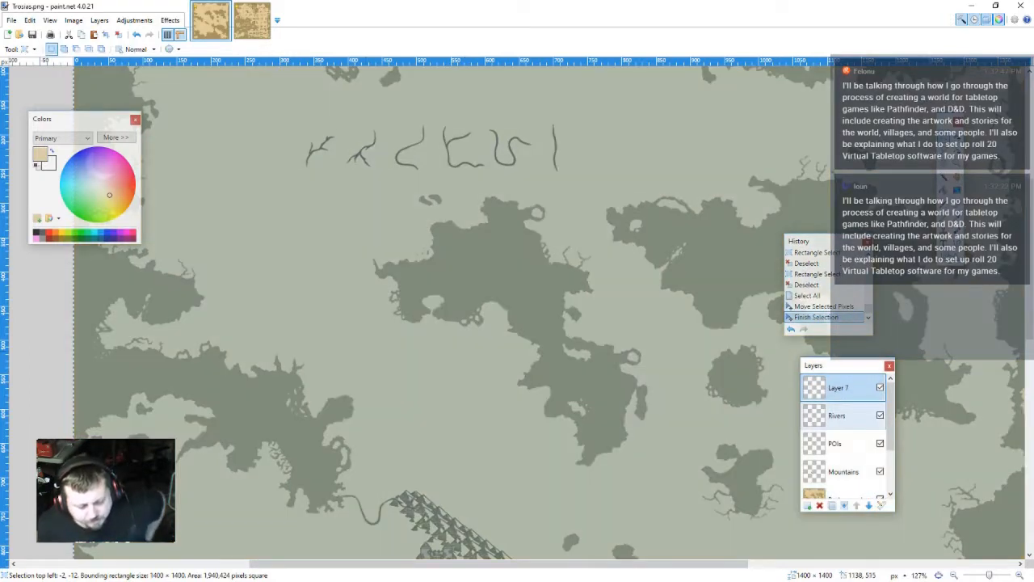
{"action": "left_click", "coordinate": [836, 415]}
{"action": "key", "text": "ctrl+d"}
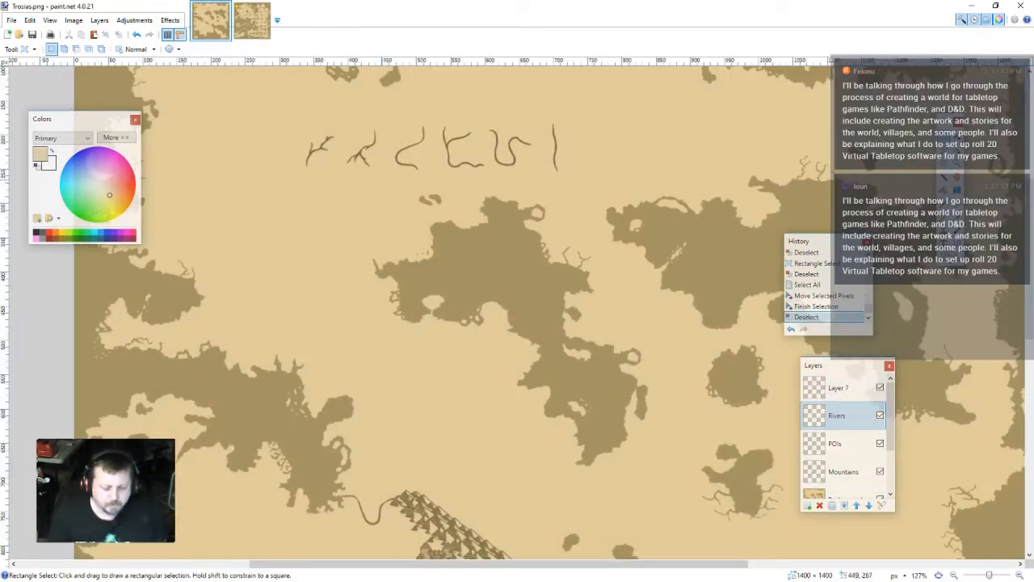
{"action": "left_click_drag", "start_coordinate": [382, 180], "coordinate": [345, 122]}
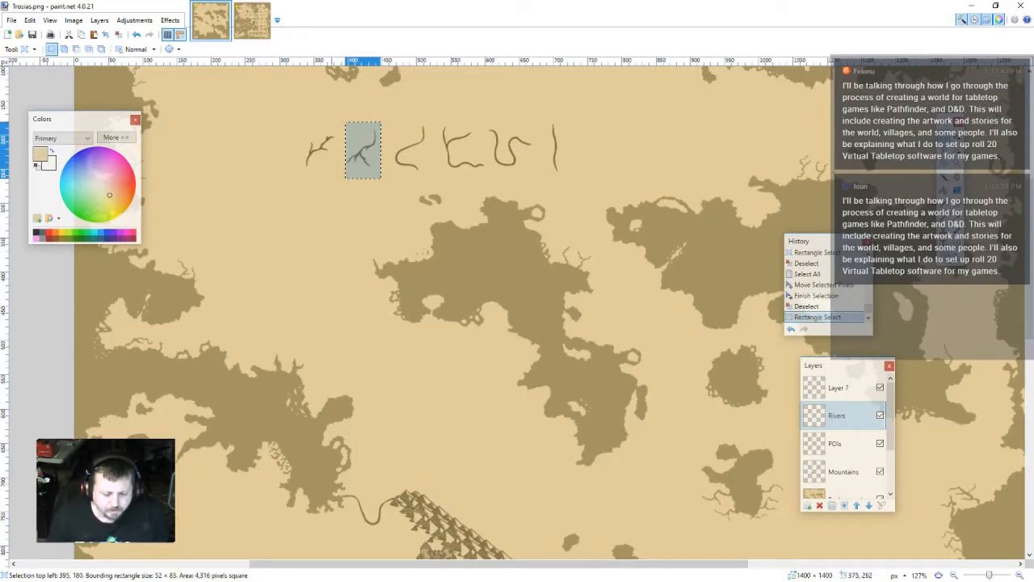
{"action": "key", "text": "ctrl+d"}
{"action": "left_click_drag", "start_coordinate": [383, 177], "coordinate": [348, 126]}
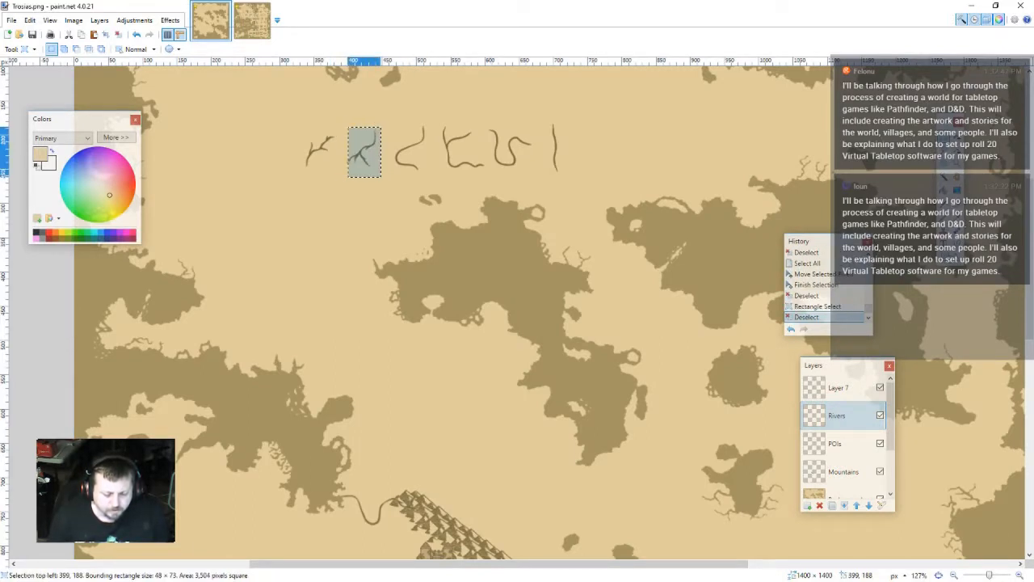
{"action": "scroll", "coordinate": [312, 489], "scroll_direction": "up", "scroll_amount": 6}
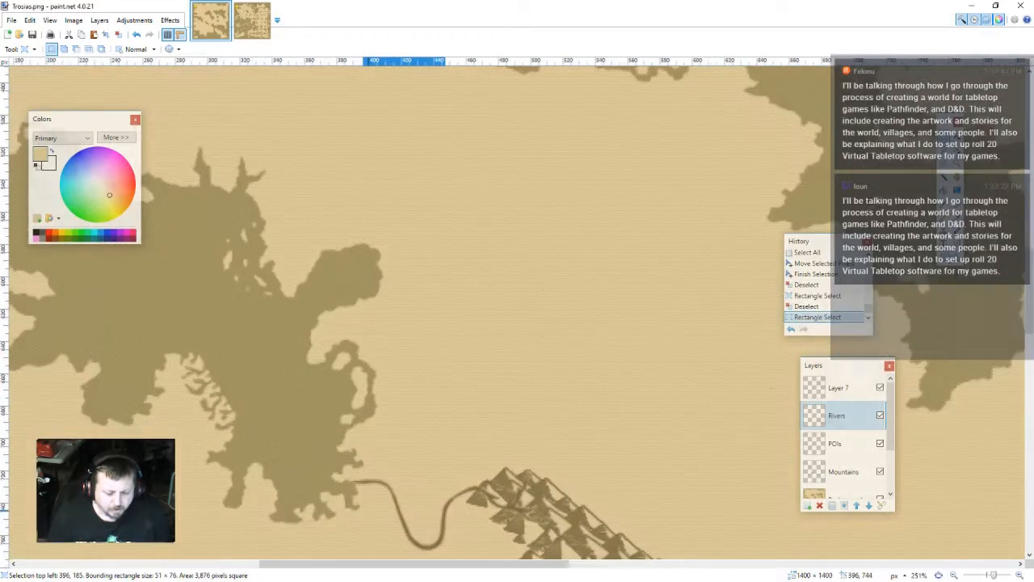
{"action": "key", "text": "ctrl+v"}
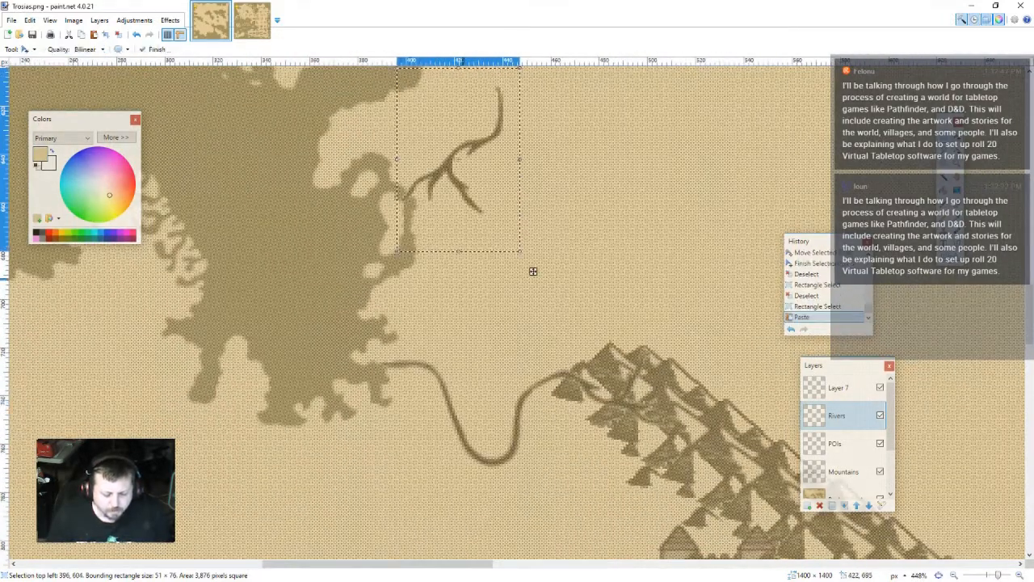
- Rotate the pasted river fork to about -90° and position it where the curved river meets the coast
{"action": "left_click_drag", "start_coordinate": [533, 205], "coordinate": [444, 432]}
{"action": "left_click_drag", "start_coordinate": [437, 485], "coordinate": [313, 448]}
{"action": "scroll", "coordinate": [313, 448], "scroll_direction": "up", "scroll_amount": 2}
{"action": "scroll", "coordinate": [292, 447], "scroll_direction": "up", "scroll_amount": 3}
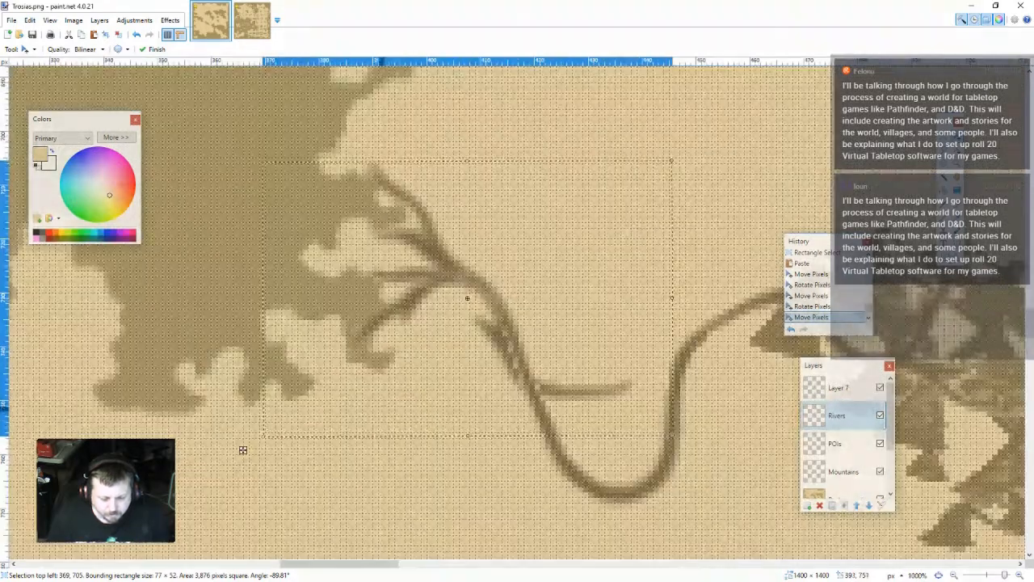
{"action": "key", "text": "ctrl+d"}
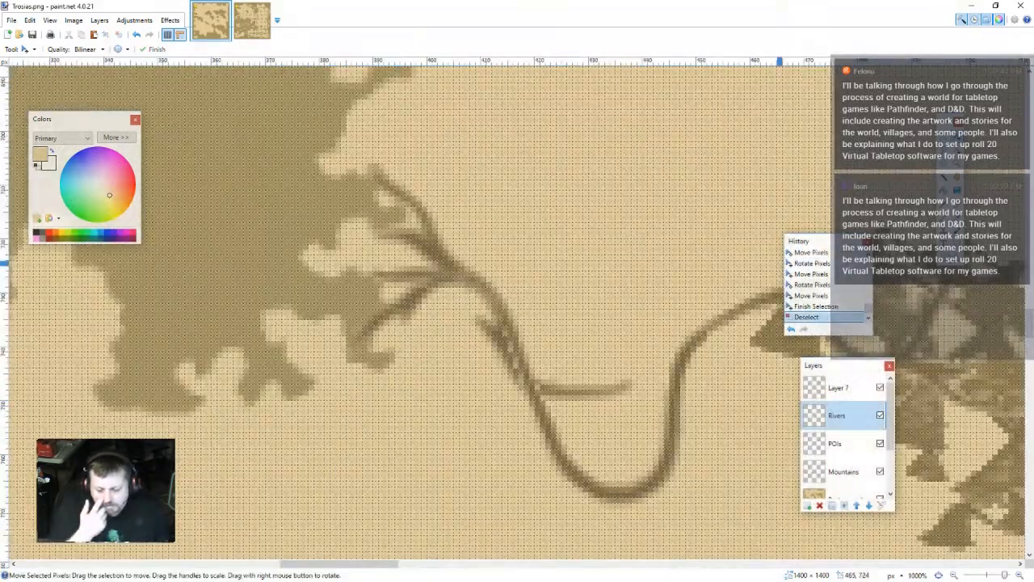
- Erase the 14 × 20 pixel area of Layer 7 where the curved river overlaps the pasted fork
{"action": "left_click", "coordinate": [838, 388]}
{"action": "key", "text": "s"}
{"action": "left_click_drag", "start_coordinate": [454, 304], "coordinate": [530, 411]}
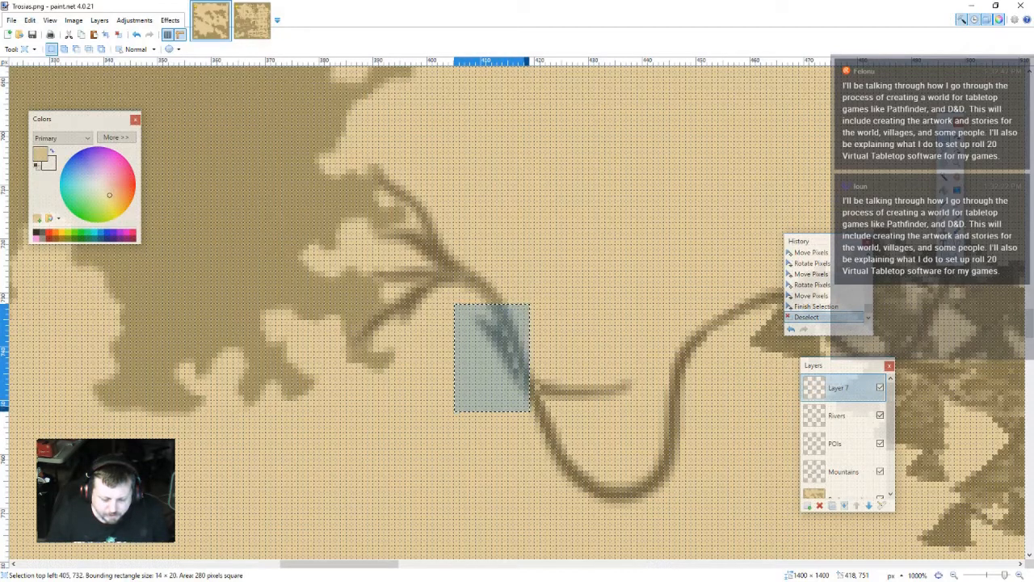
{"action": "key", "text": "Delete"}
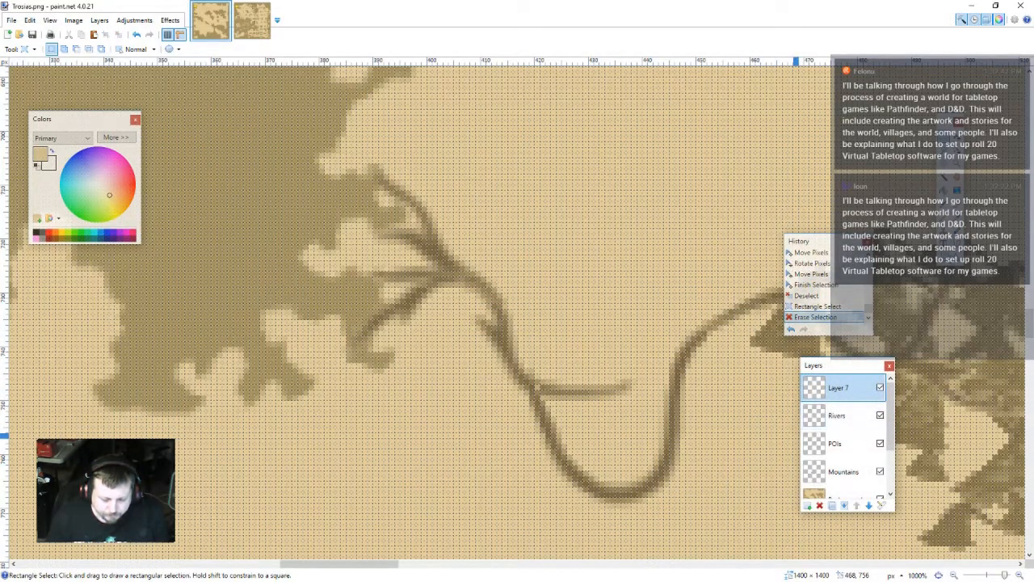
- Erase the fork's stray horizontal branch inside the river bend from the Rivers layer
{"action": "left_click", "coordinate": [840, 416]}
{"action": "left_click_drag", "start_coordinate": [642, 416], "coordinate": [540, 338]}
{"action": "key", "text": "Delete"}
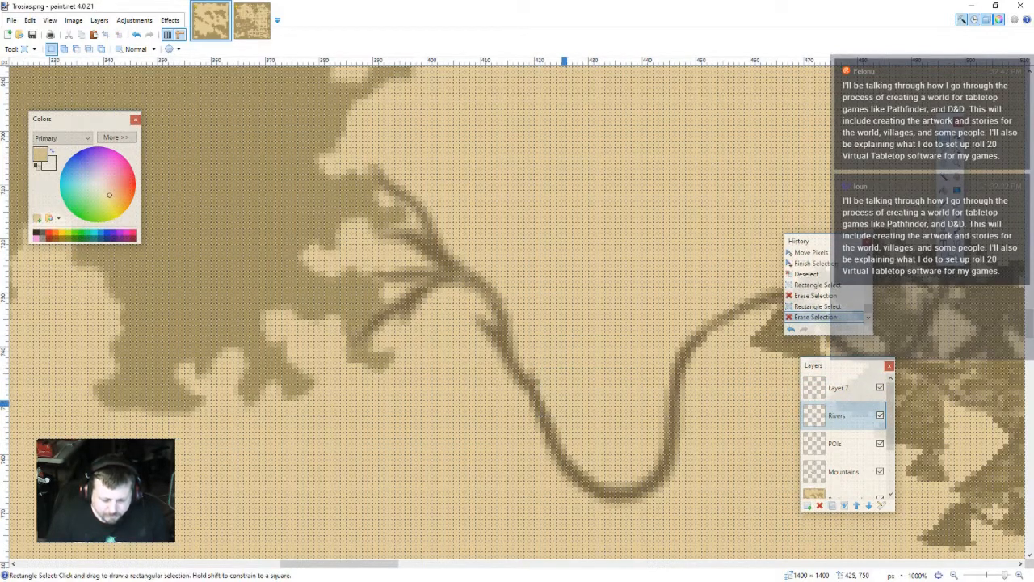
- Cut a 2 × 1 pixel patch beside the river join on the Rivers layer and paste it one pixel lower
{"action": "scroll", "coordinate": [549, 380], "scroll_direction": "up", "scroll_amount": 7}
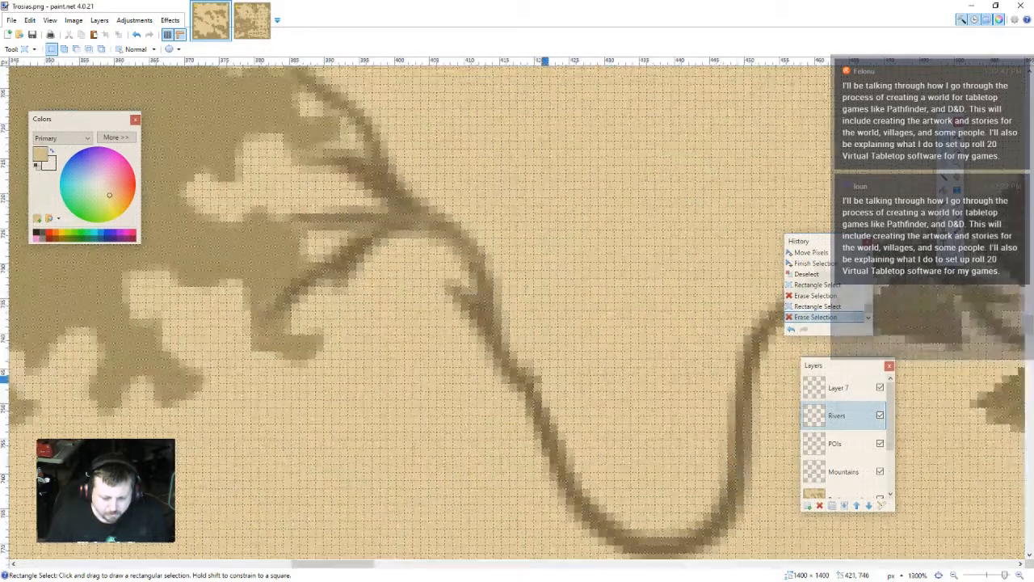
{"action": "left_click_drag", "start_coordinate": [556, 400], "coordinate": [525, 355]}
{"action": "left_click", "coordinate": [582, 375]}
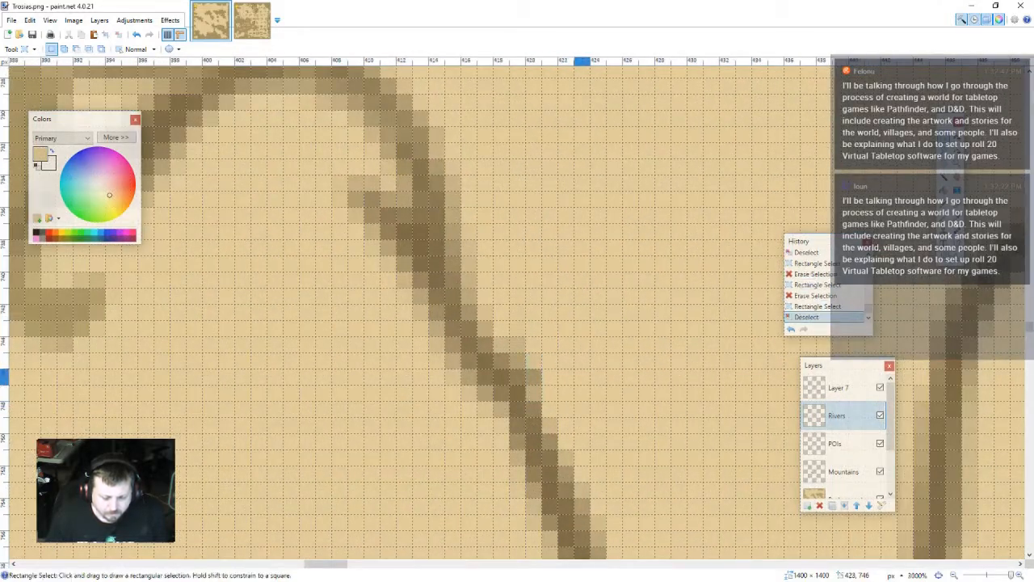
{"action": "left_click", "coordinate": [550, 361]}
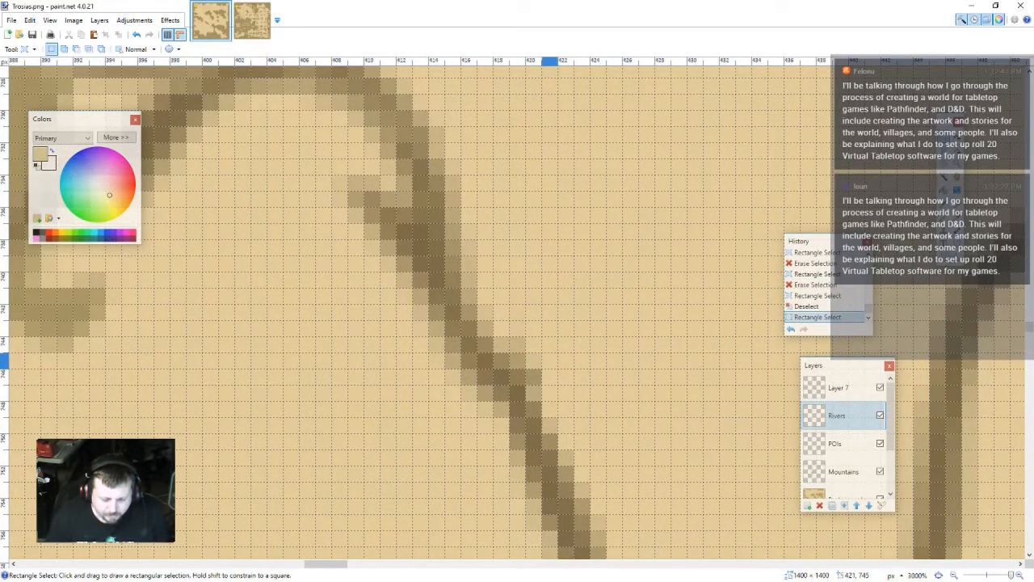
{"action": "left_click_drag", "start_coordinate": [529, 356], "coordinate": [554, 370]}
{"action": "key", "text": "ctrl+x"}
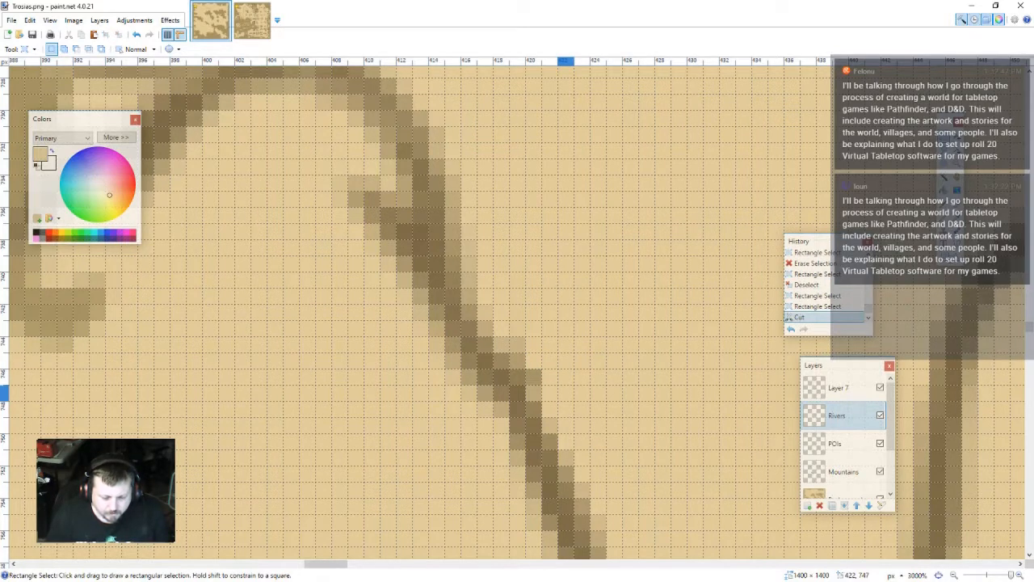
{"action": "key", "text": "ctrl+v"}
{"action": "left_click", "coordinate": [579, 379]}
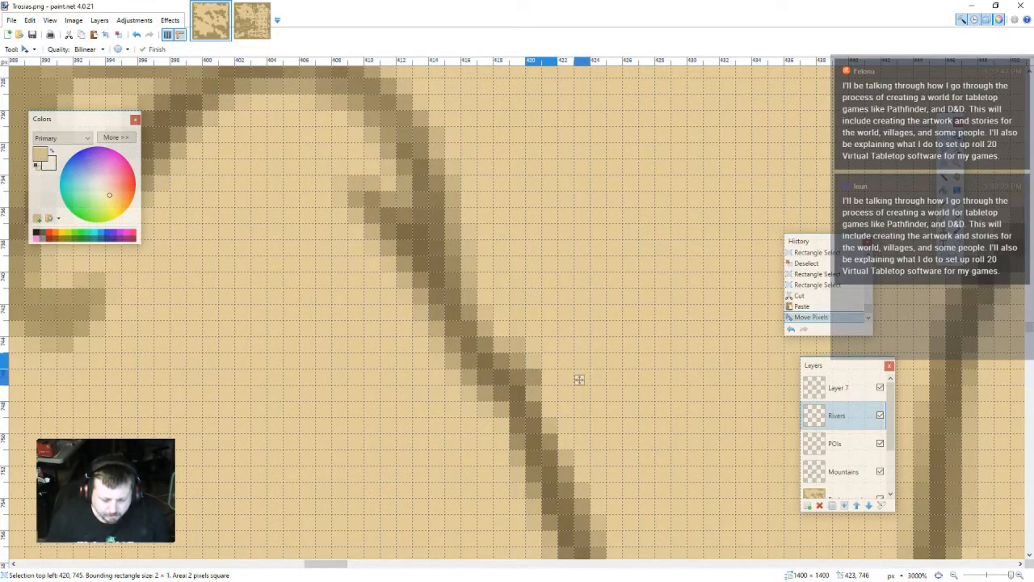
{"action": "left_click_drag", "start_coordinate": [577, 377], "coordinate": [579, 395]}
{"action": "key", "text": "ctrl+d"}
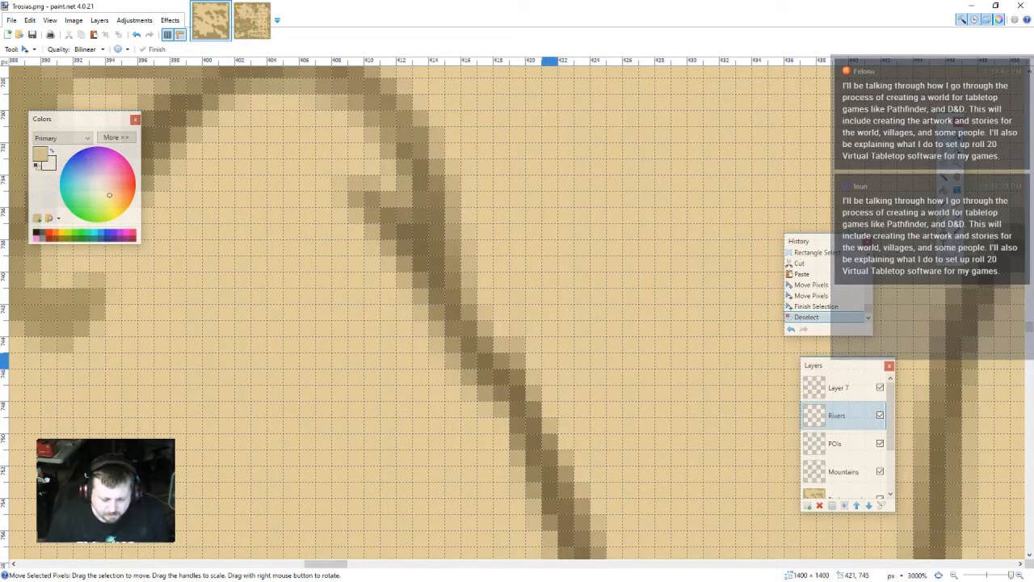
- Paste the 2 × 1 pixel patch at 419, 745 on the Rivers layer and merge Layer 7 down into Rivers
{"action": "key", "text": "ctrl+v"}
{"action": "mouse_move", "coordinate": [579, 379]}
{"action": "left_mouse_down"}
{"action": "mouse_move", "coordinate": [580, 363]}
{"action": "mouse_move", "coordinate": [563, 364]}
{"action": "mouse_move", "coordinate": [580, 396]}
{"action": "mouse_move", "coordinate": [563, 379]}
{"action": "left_mouse_up"}
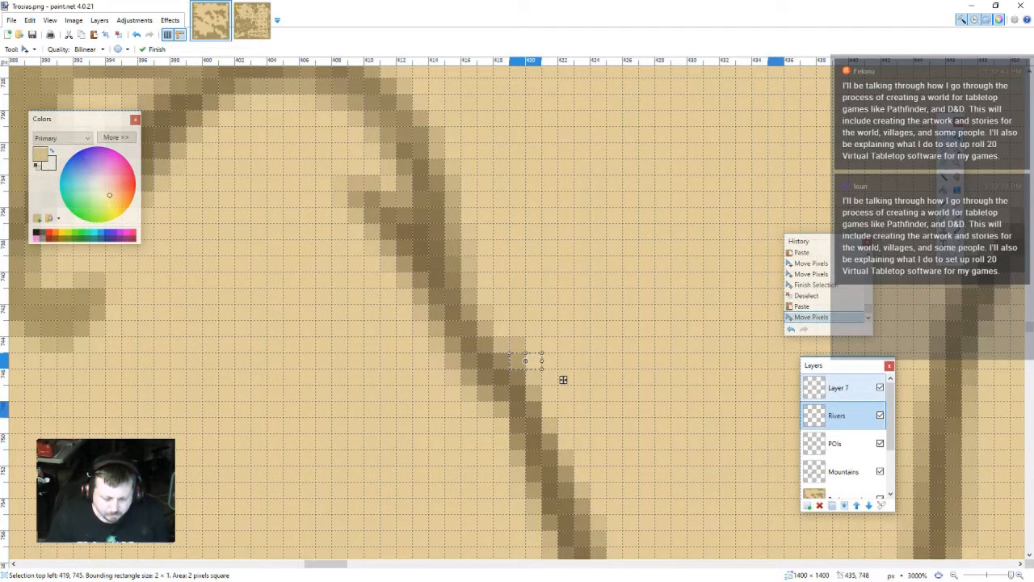
{"action": "left_click", "coordinate": [839, 387]}
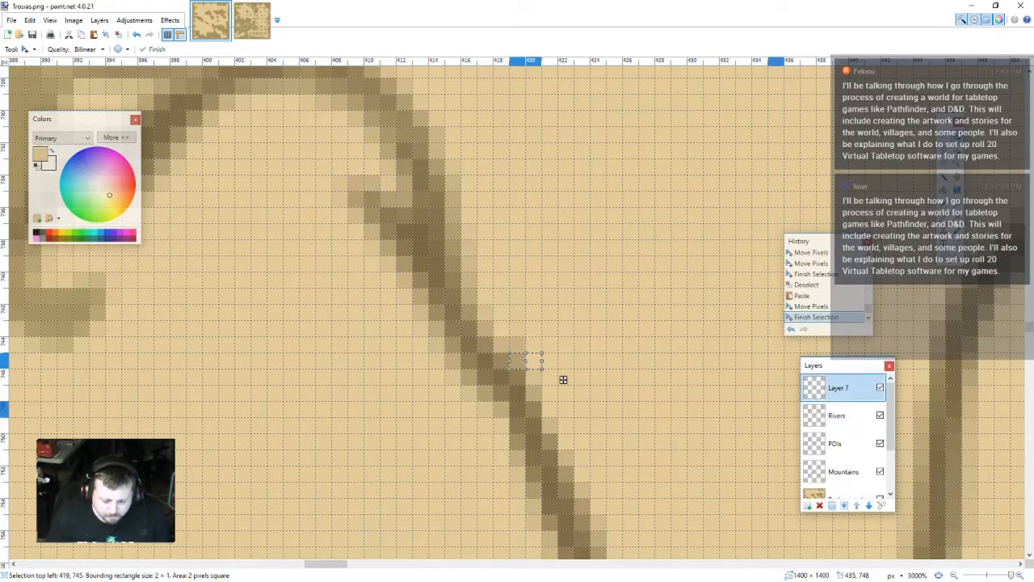
{"action": "key", "text": "ctrl+m"}
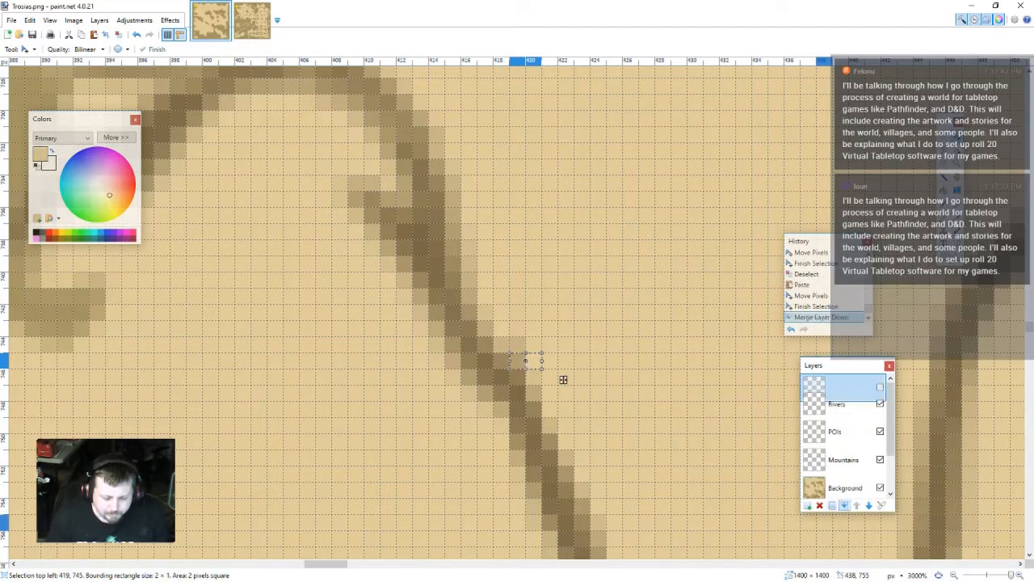
- Paste the small patch again on the merged Rivers layer and place it at 419, 745
{"action": "key", "text": "ctrl+v"}
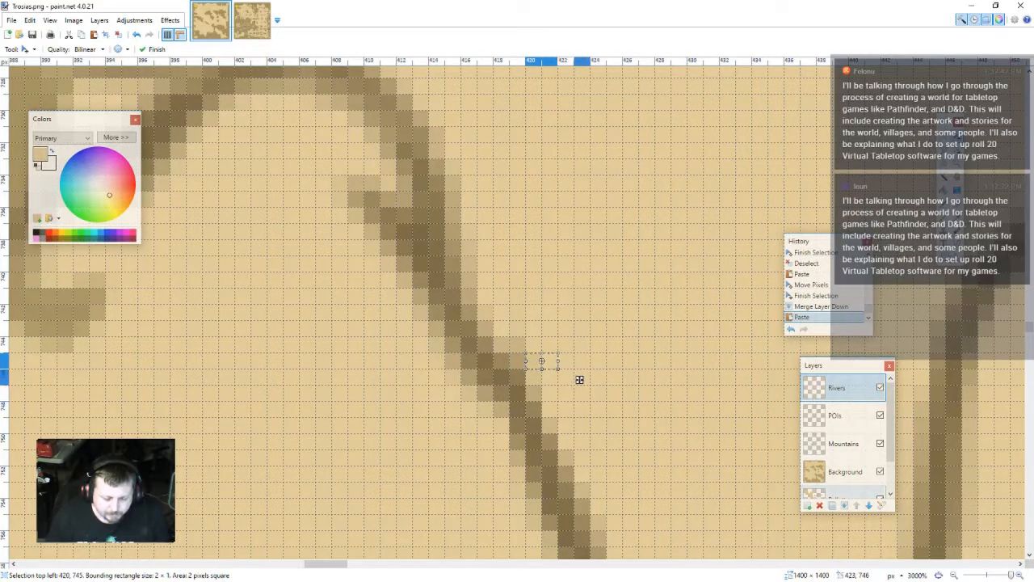
{"action": "left_click_drag", "start_coordinate": [579, 380], "coordinate": [559, 380]}
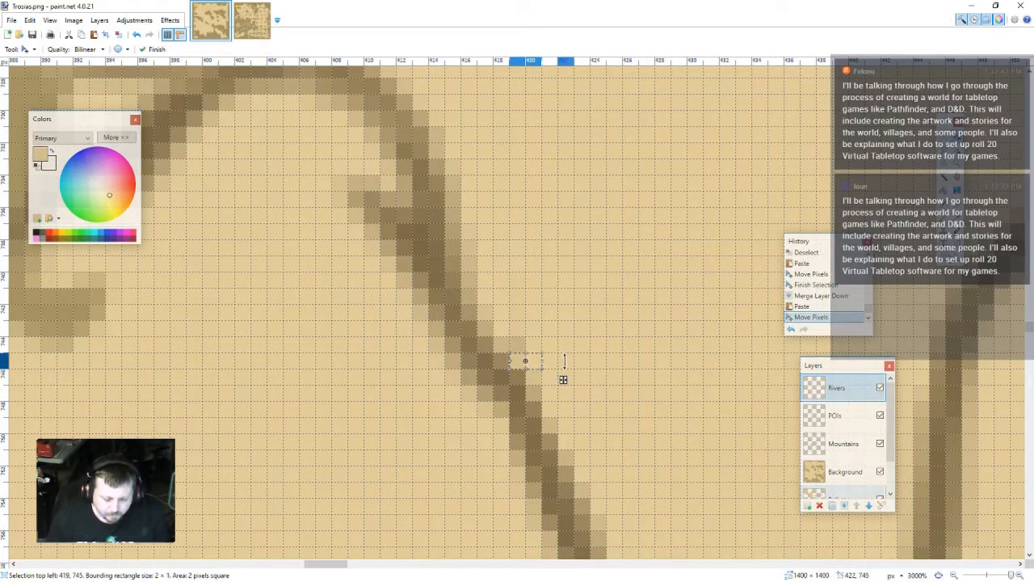
{"action": "key", "text": "ctrl+d"}
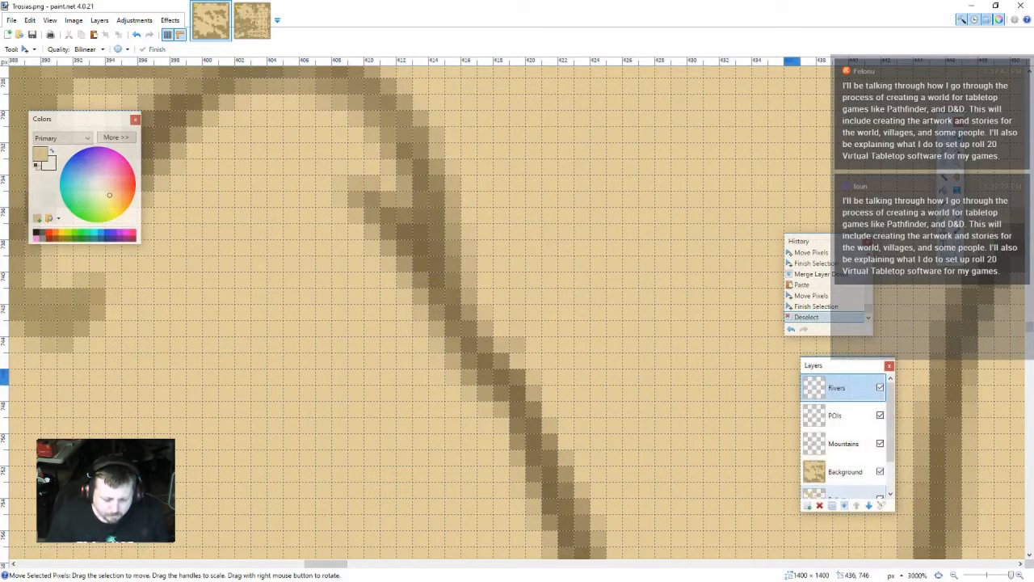
- Copy a 3 × 2 pixel patch of plain parchment from the Background layer, try placing it there, and undo the move
{"action": "left_click", "coordinate": [844, 471]}
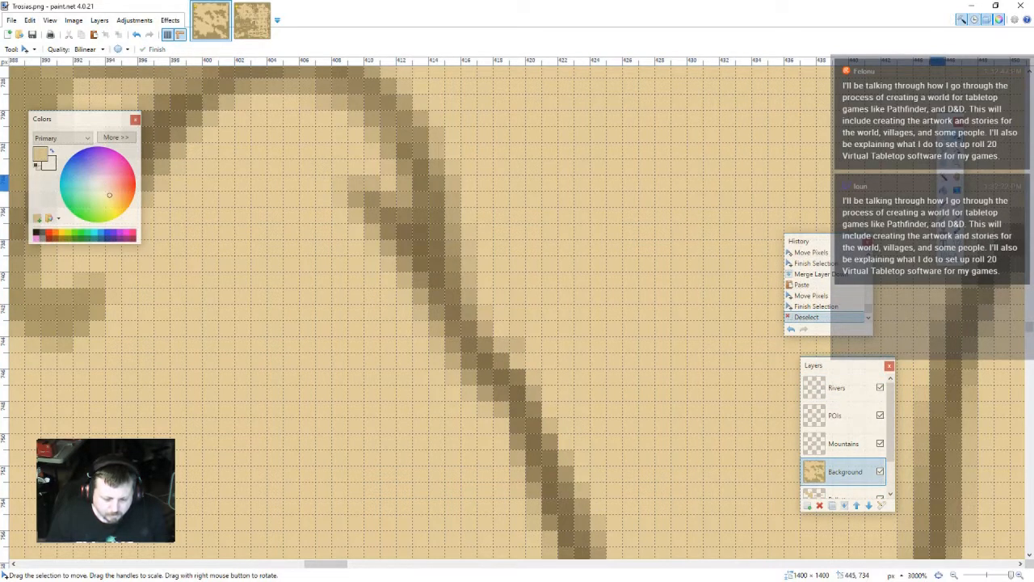
{"action": "key", "text": "s"}
{"action": "left_click_drag", "start_coordinate": [623, 192], "coordinate": [671, 224]}
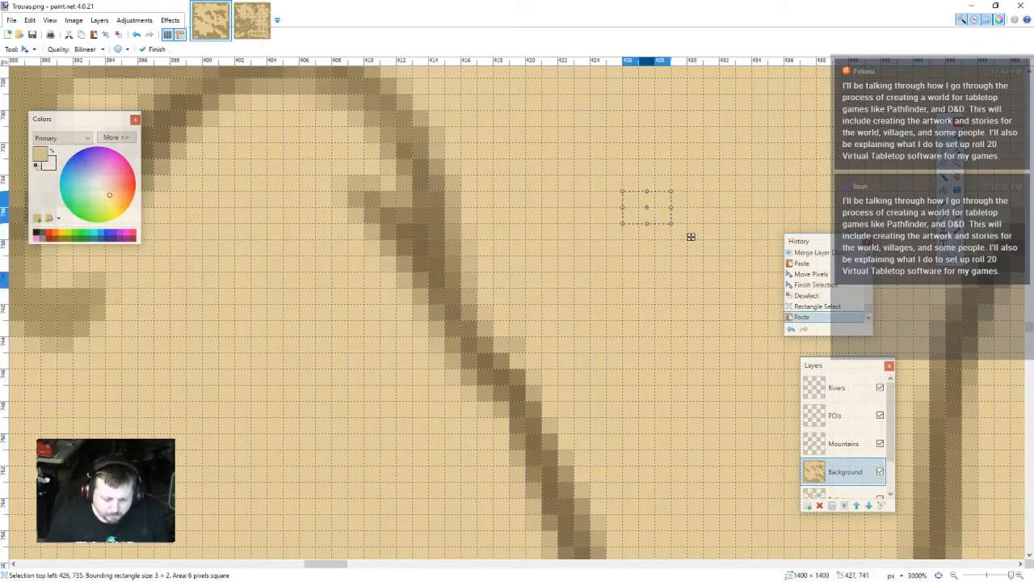
{"action": "key", "text": "ctrl+v"}
{"action": "mouse_move", "coordinate": [610, 350]}
{"action": "left_mouse_down"}
{"action": "mouse_move", "coordinate": [610, 365]}
{"action": "mouse_move", "coordinate": [610, 350]}
{"action": "left_mouse_up"}
{"action": "key", "text": "ctrl+z"}
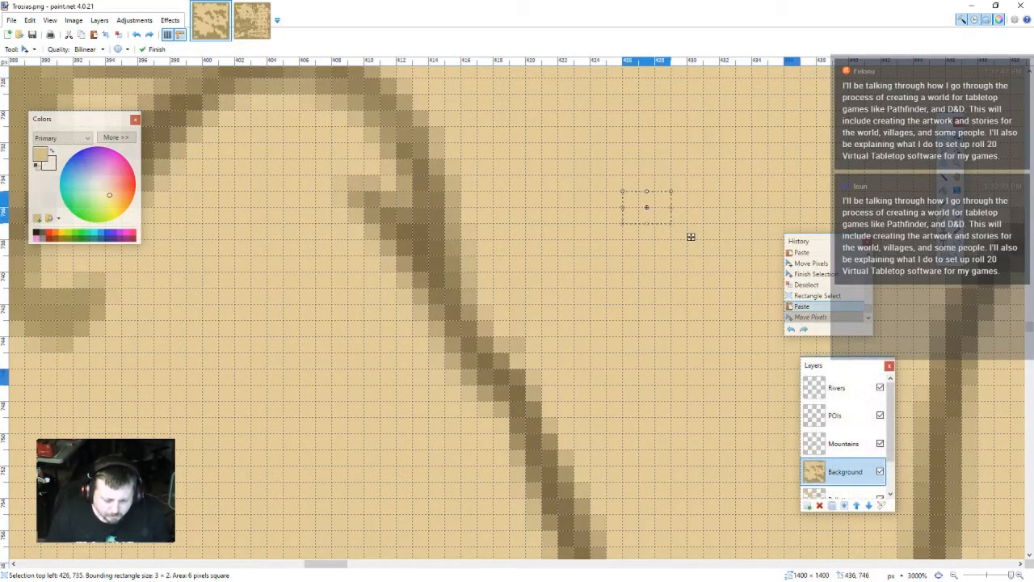
- Paste the parchment patch on the Rivers layer and move it over the jagged edge at the river join
{"action": "left_click", "coordinate": [843, 388]}
{"action": "key", "text": "ctrl+v"}
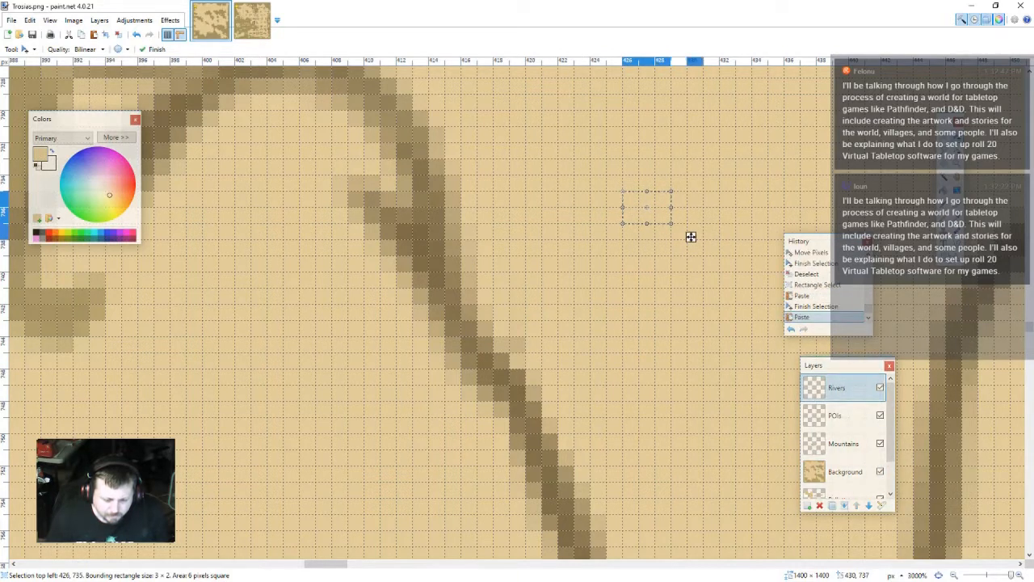
{"action": "left_click_drag", "start_coordinate": [690, 237], "coordinate": [576, 365]}
{"action": "key", "text": "ctrl+d"}
{"action": "scroll", "coordinate": [577, 365], "scroll_direction": "down", "scroll_amount": 3}
{"action": "scroll", "coordinate": [570, 310], "scroll_direction": "down", "scroll_amount": 5}
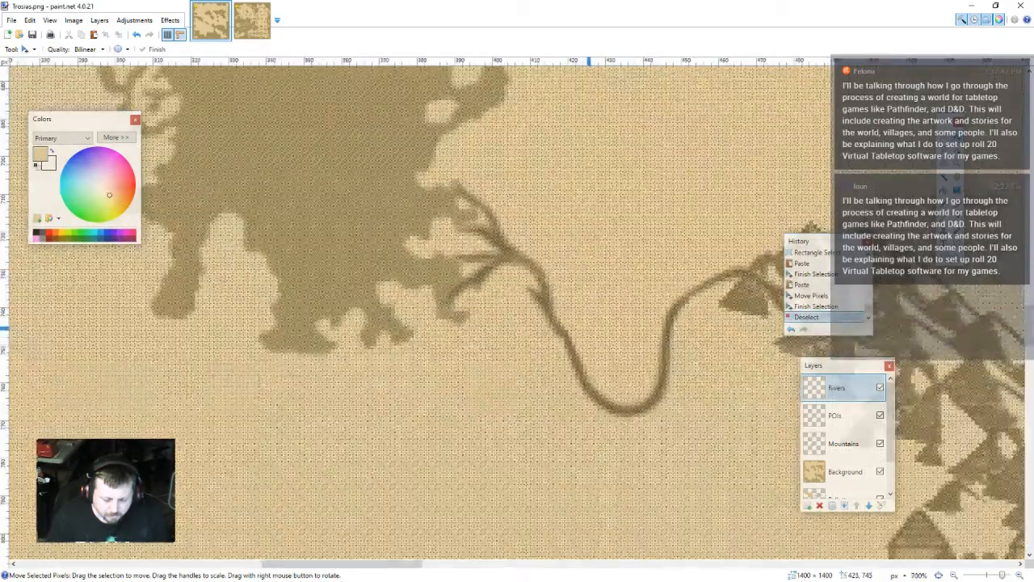
{"action": "scroll", "coordinate": [584, 367], "scroll_direction": "up", "scroll_amount": 5}
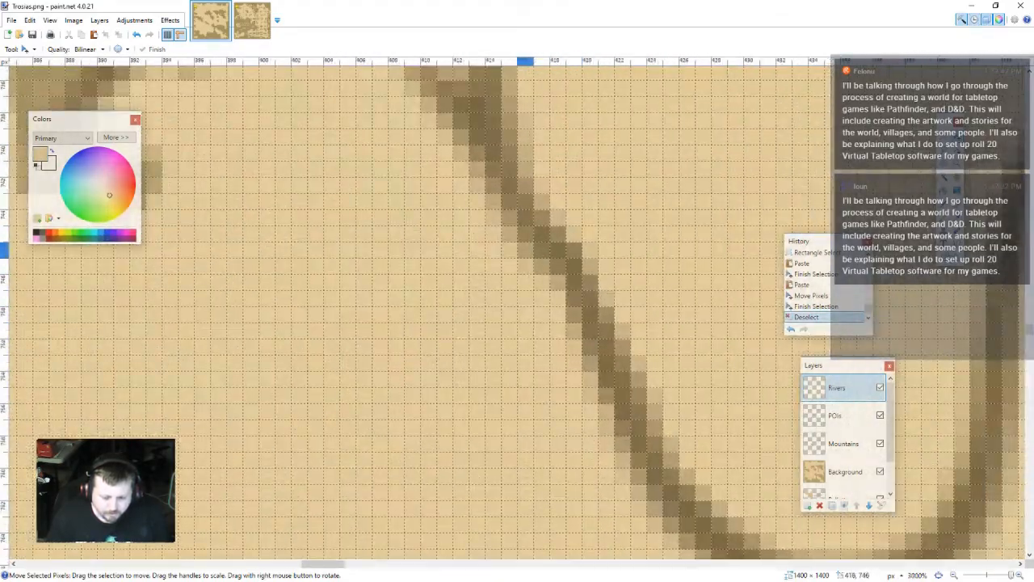
{"action": "scroll", "coordinate": [558, 315], "scroll_direction": "down", "scroll_amount": 6}
{"action": "scroll", "coordinate": [566, 370], "scroll_direction": "down", "scroll_amount": 1}
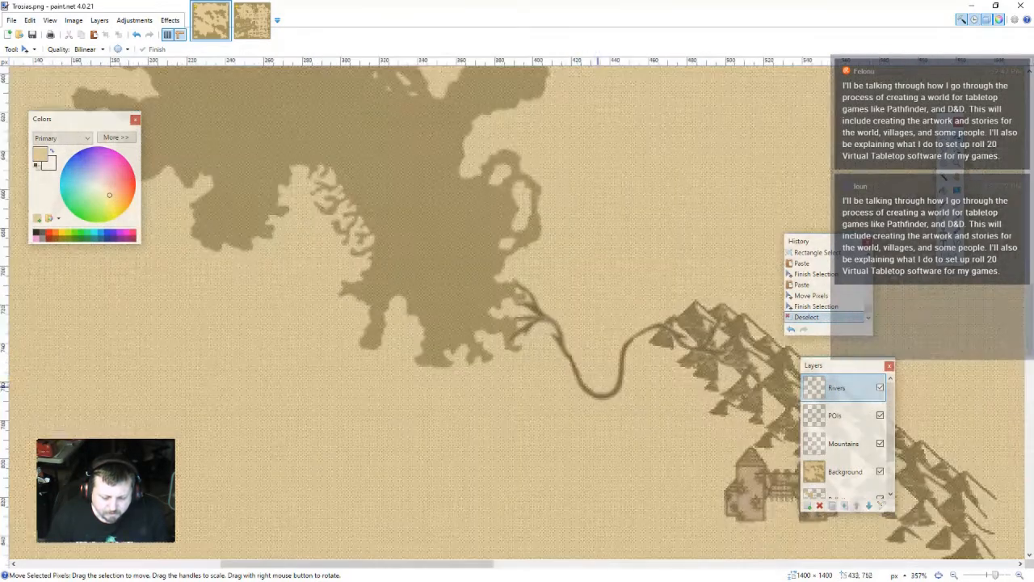
{"action": "left_click_drag", "start_coordinate": [633, 401], "coordinate": [517, 278]}
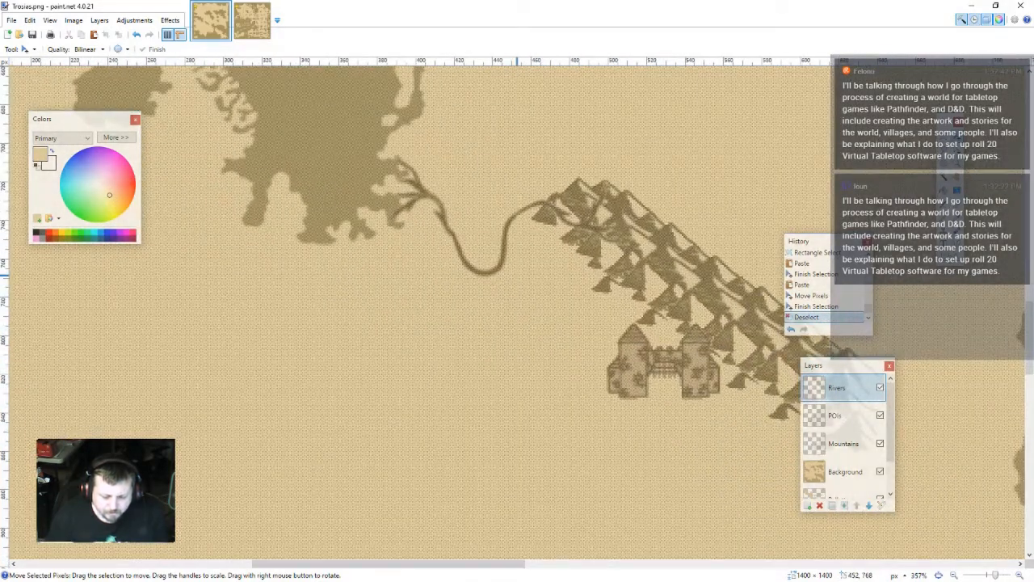
- Hide the Background layer of the map so the Pallette layer's stamp artwork can be reached
{"action": "scroll", "coordinate": [477, 277], "scroll_direction": "down", "scroll_amount": 4}
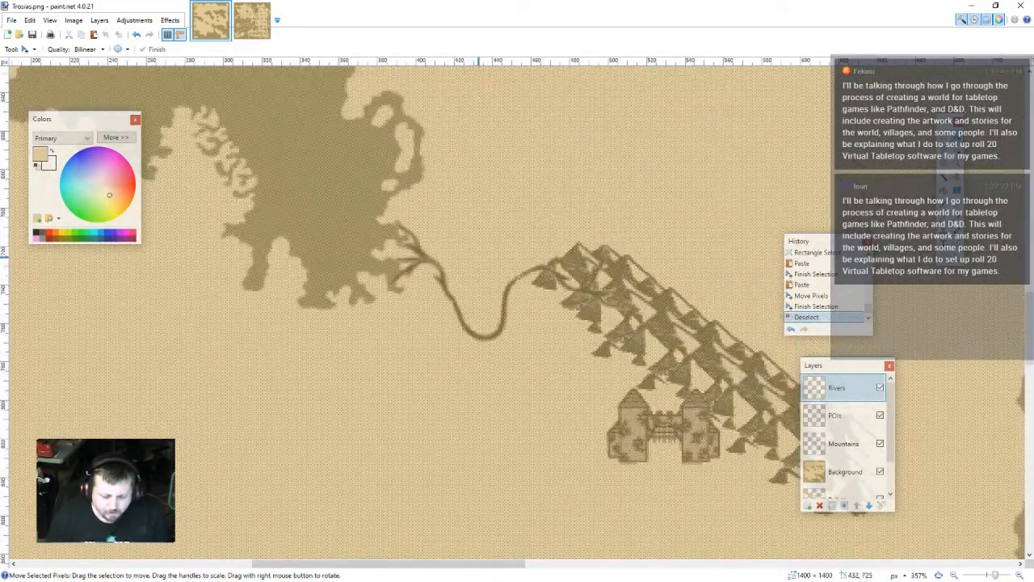
{"action": "left_click_drag", "start_coordinate": [514, 372], "coordinate": [480, 314]}
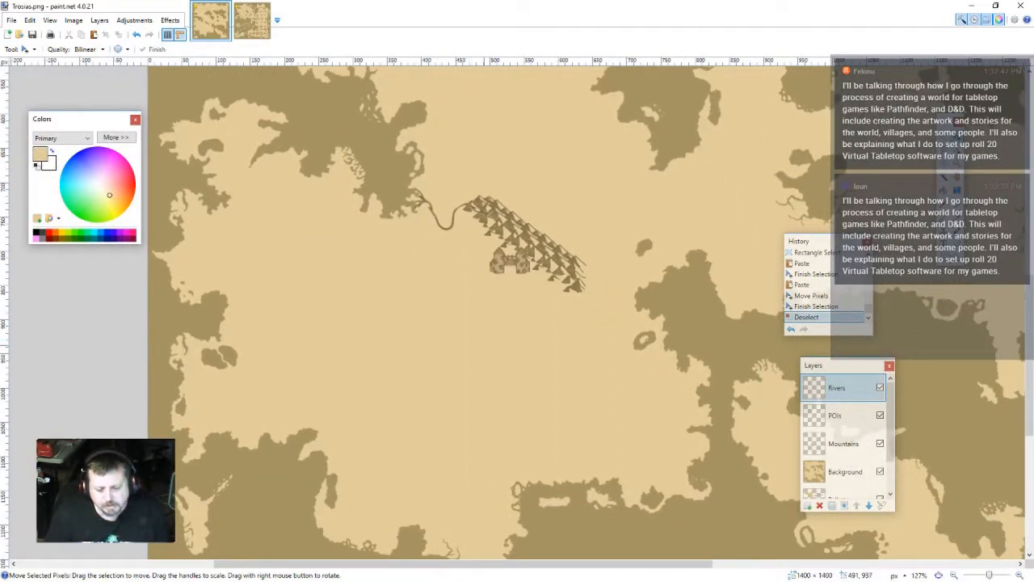
{"action": "left_click_drag", "start_coordinate": [493, 301], "coordinate": [541, 272]}
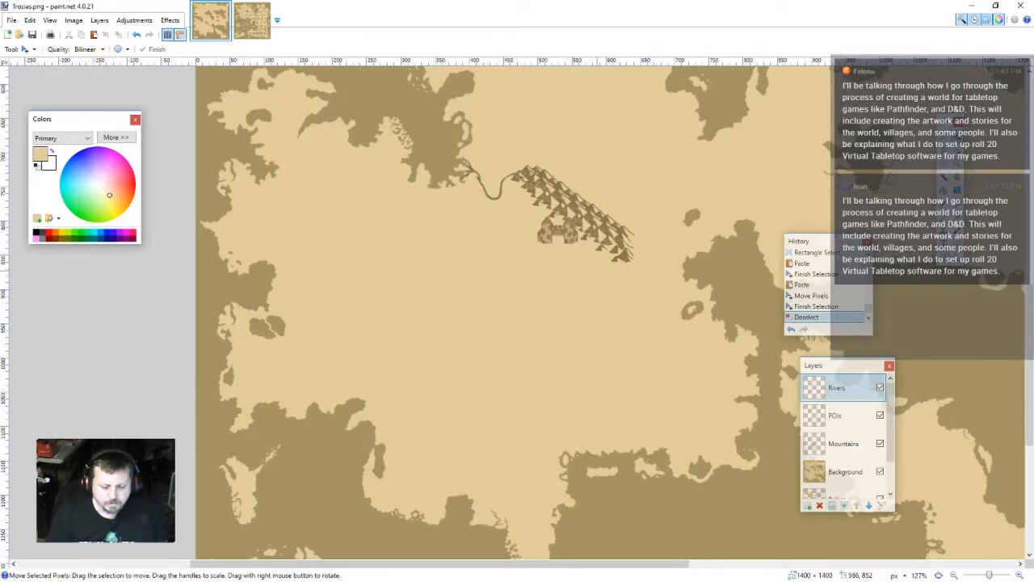
{"action": "left_click_drag", "start_coordinate": [605, 260], "coordinate": [460, 251]}
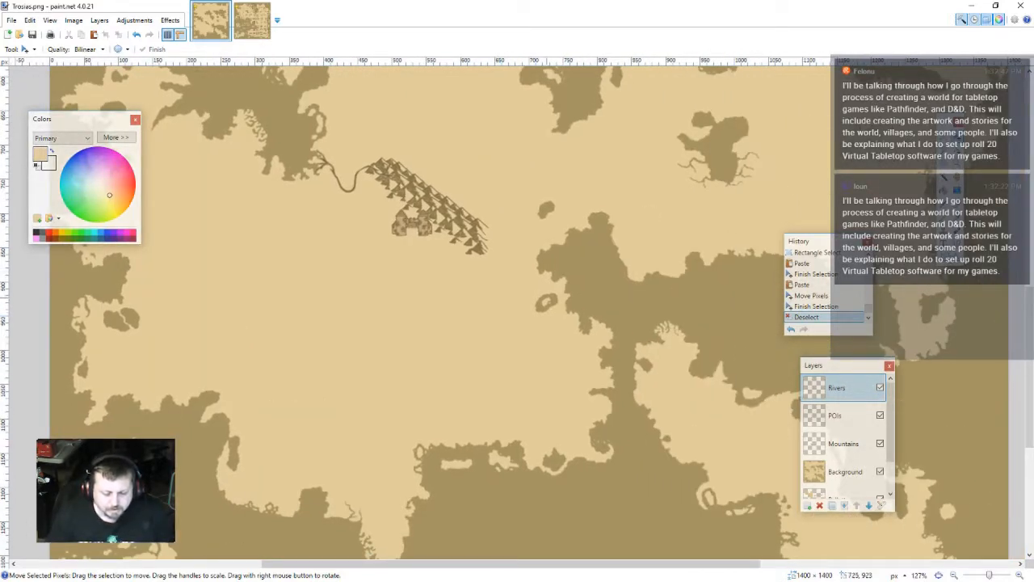
{"action": "left_click_drag", "start_coordinate": [458, 305], "coordinate": [596, 328]}
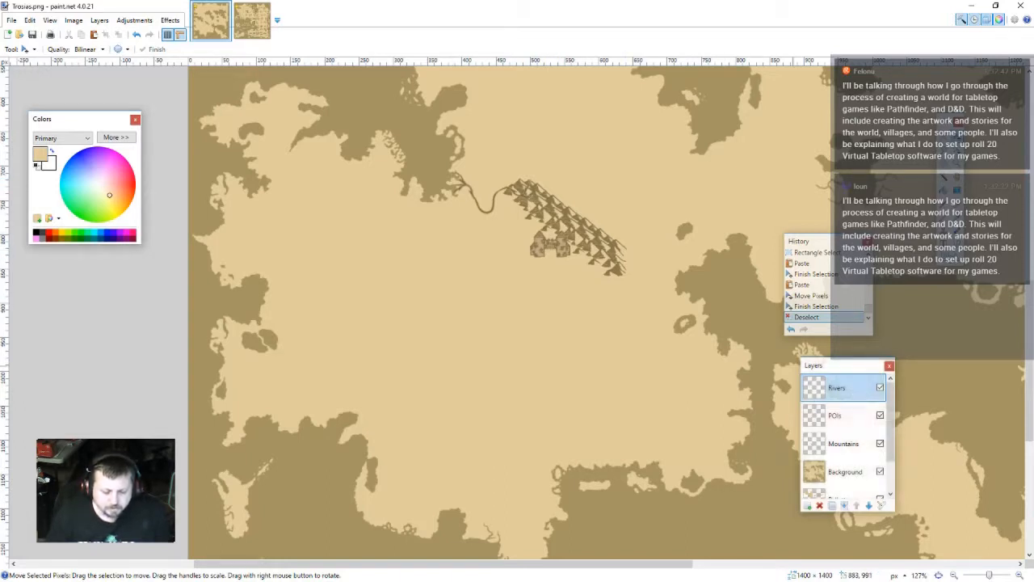
{"action": "scroll", "coordinate": [844, 436], "scroll_direction": "down", "scroll_amount": 2}
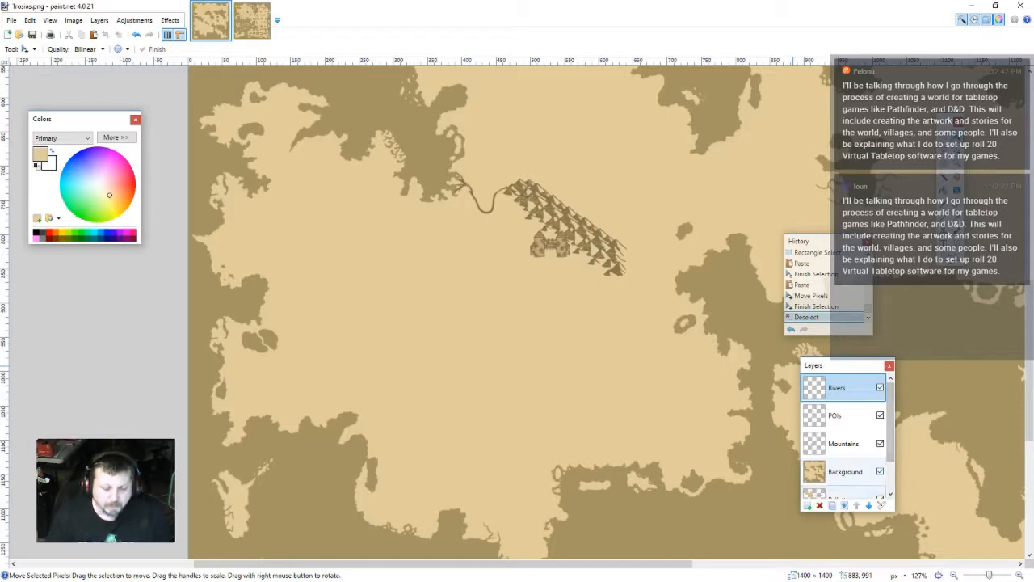
{"action": "left_click", "coordinate": [880, 428]}
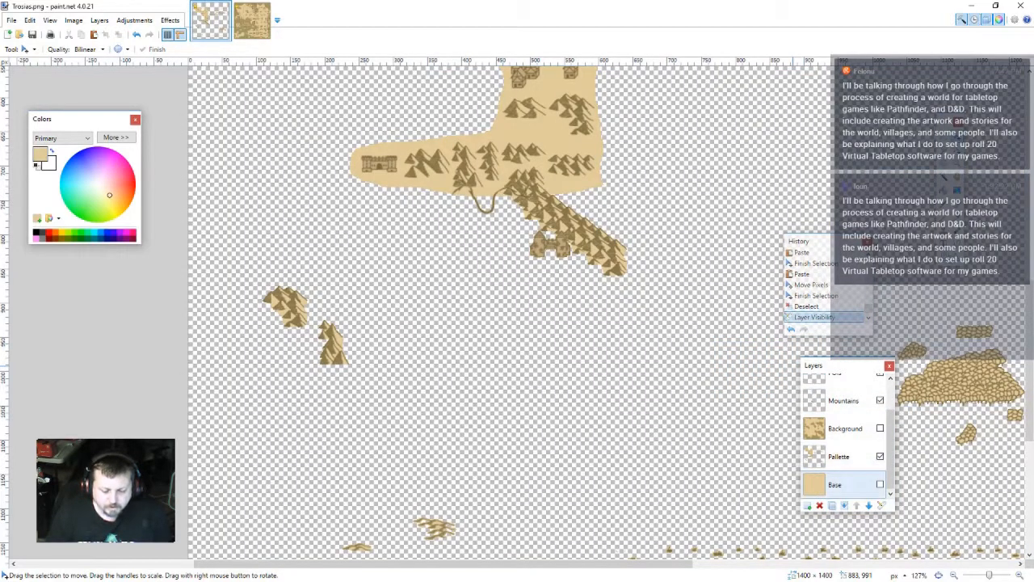
- Select the small castle stamp with a 54 × 27 pixel rectangle at 252, 682 and show the Background layer again
{"action": "scroll", "coordinate": [671, 505], "scroll_direction": "up", "scroll_amount": 3}
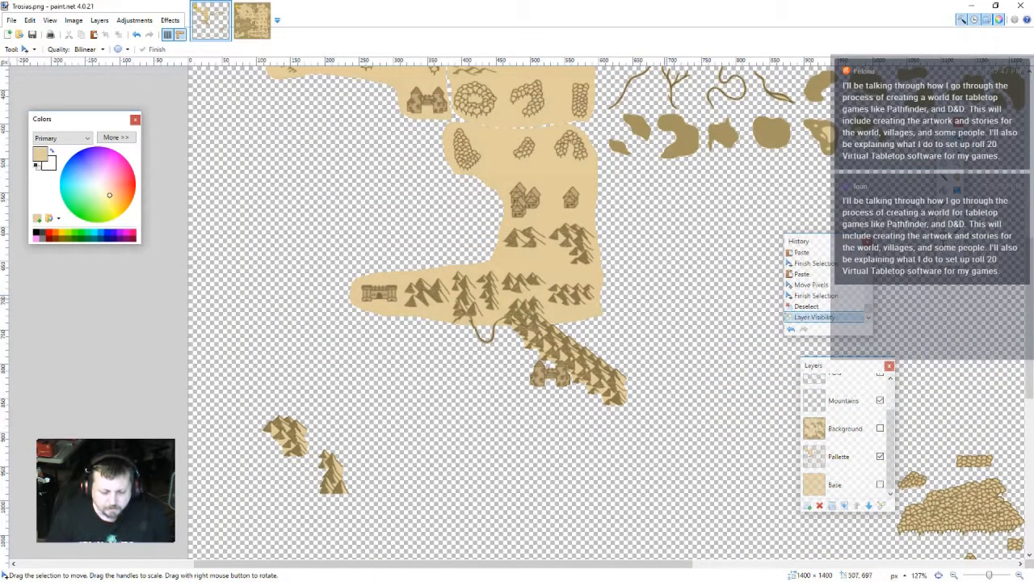
{"action": "scroll", "coordinate": [540, 417], "scroll_direction": "down", "scroll_amount": 2}
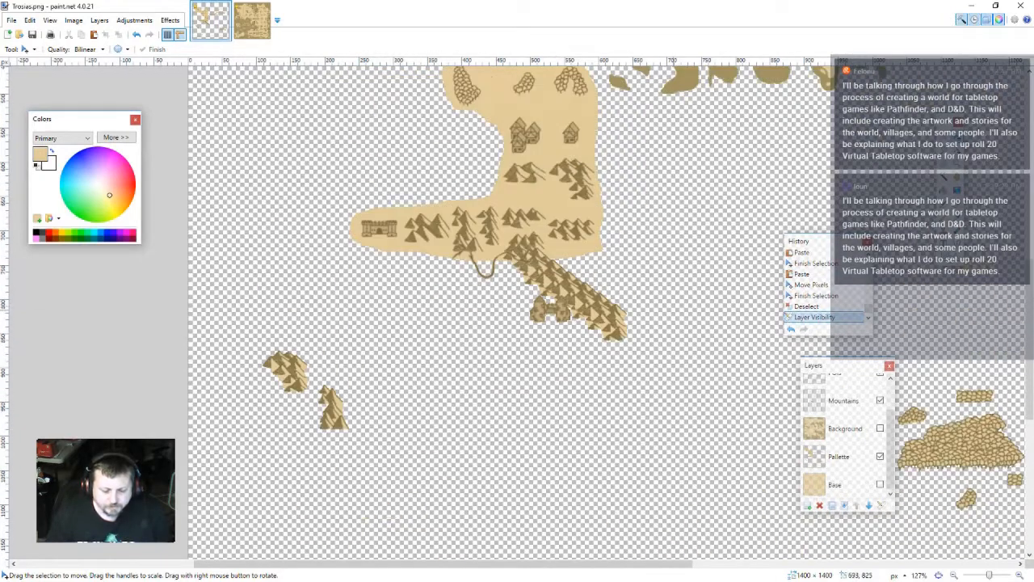
{"action": "key", "text": "s"}
{"action": "scroll", "coordinate": [367, 240], "scroll_direction": "up", "scroll_amount": 6}
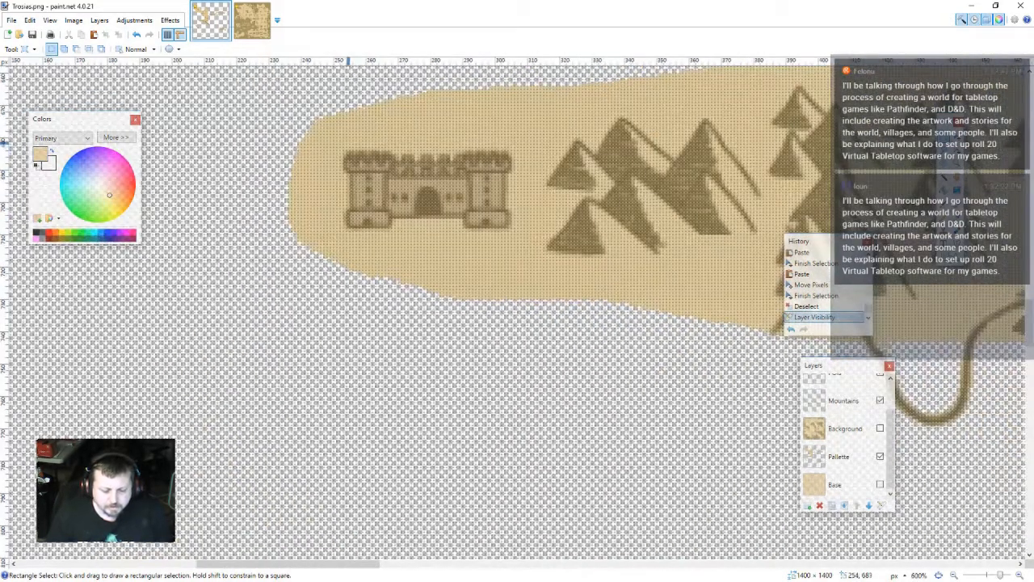
{"action": "left_click_drag", "start_coordinate": [339, 144], "coordinate": [512, 231]}
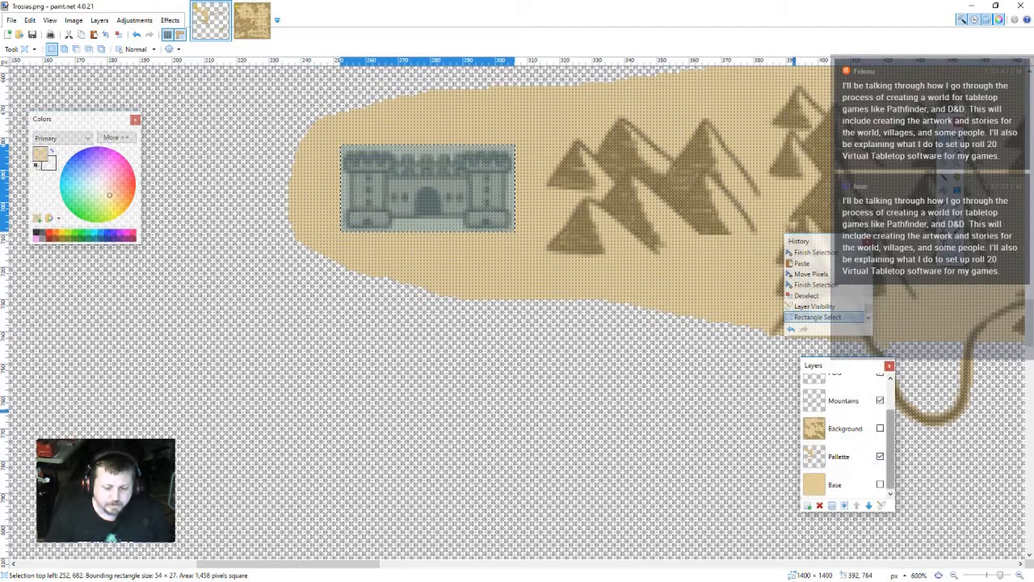
{"action": "scroll", "coordinate": [844, 436], "scroll_direction": "up", "scroll_amount": 2}
{"action": "left_click", "coordinate": [880, 471]}
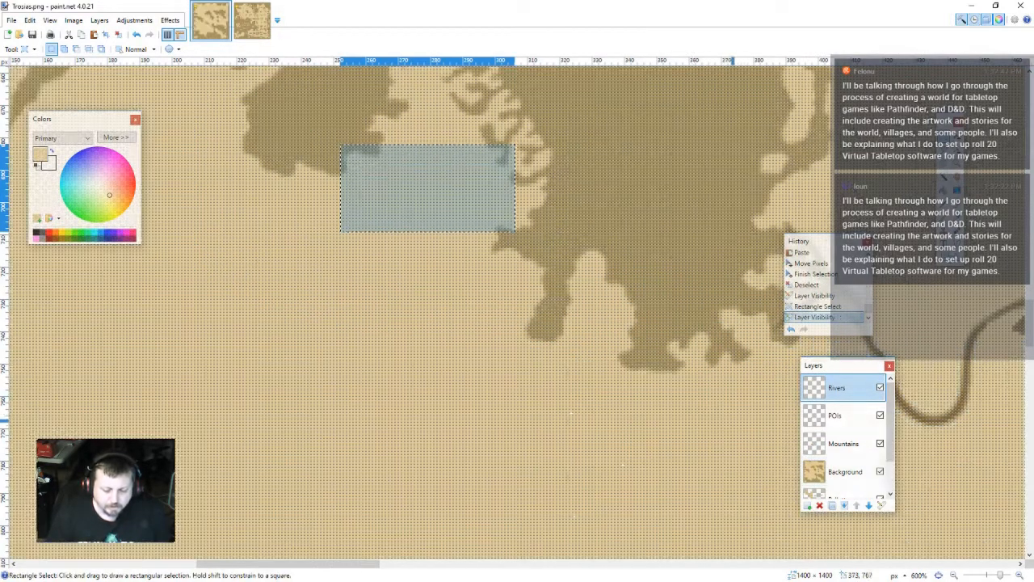
- Try pasting the castle selection on the Rivers layer and on the POIs layer, undoing both pastes
{"action": "scroll", "coordinate": [687, 399], "scroll_direction": "down", "scroll_amount": 5}
{"action": "left_click_drag", "start_coordinate": [690, 429], "coordinate": [580, 231]}
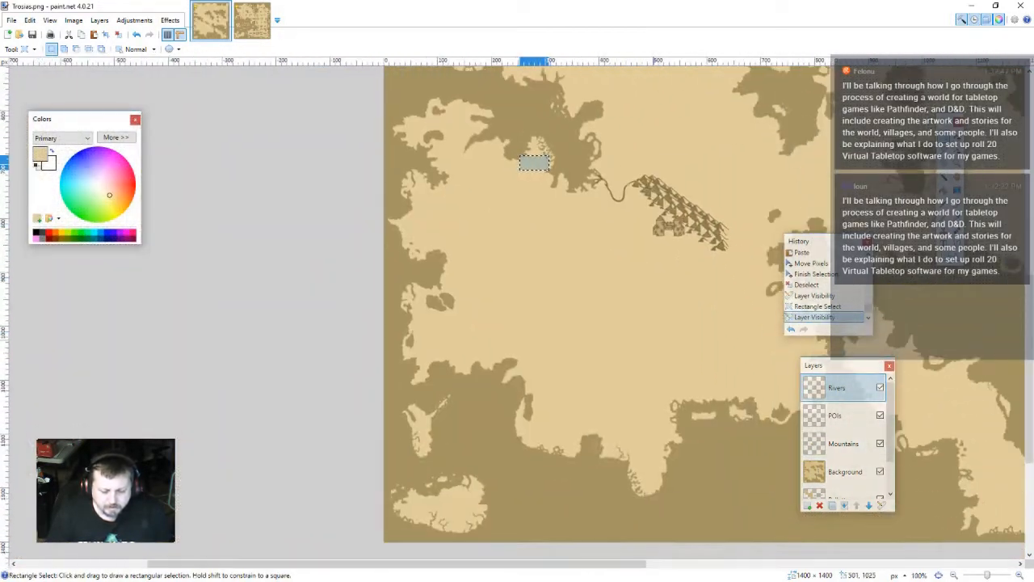
{"action": "key", "text": "ctrl+v"}
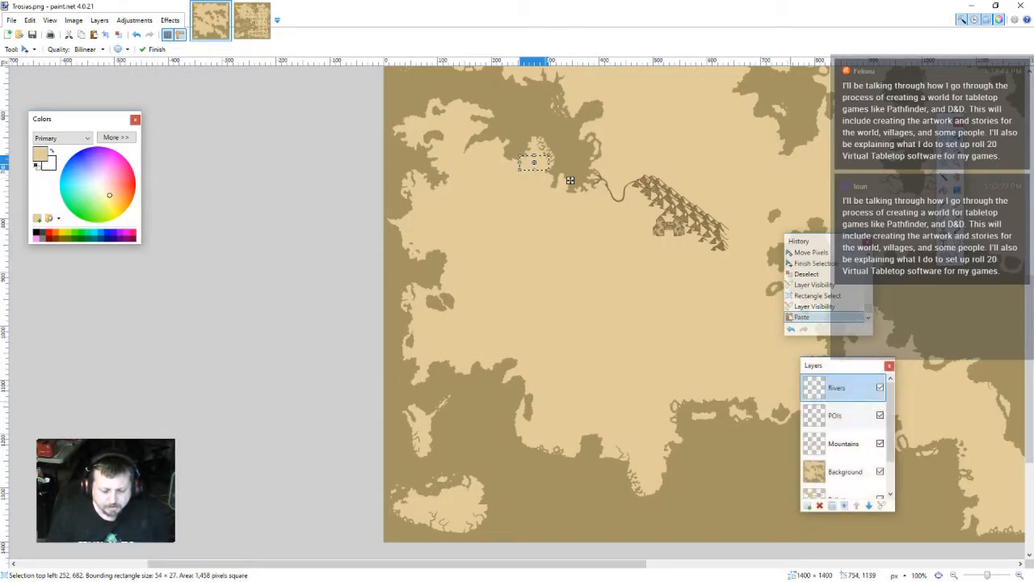
{"action": "key", "text": "ctrl+z"}
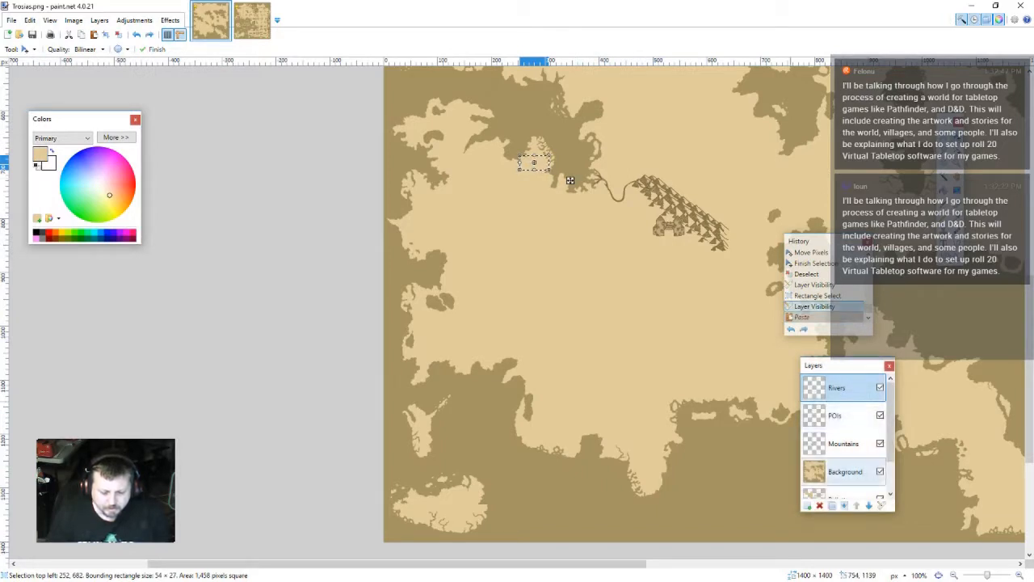
{"action": "left_click", "coordinate": [844, 471]}
{"action": "left_click", "coordinate": [840, 415]}
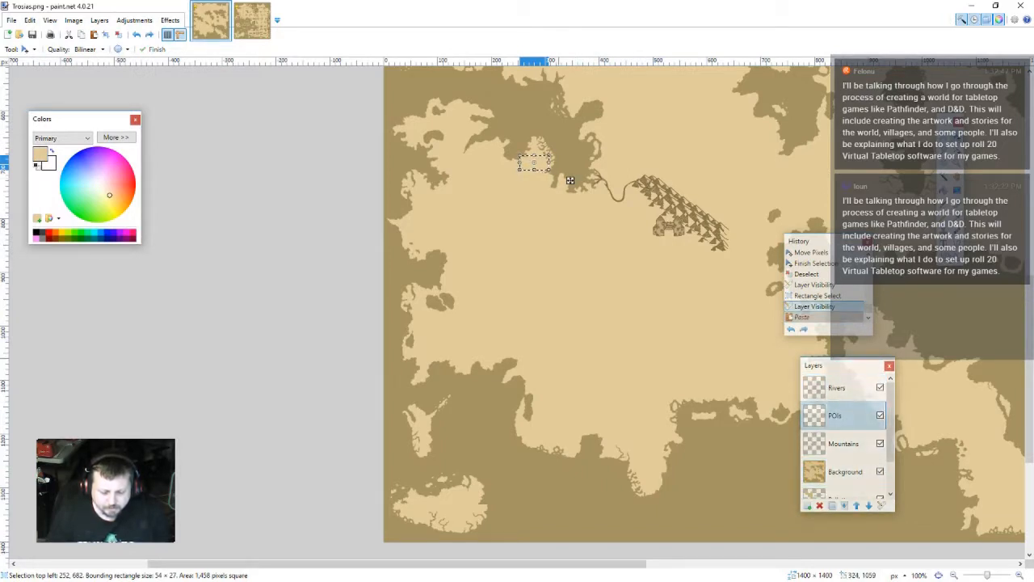
{"action": "key", "text": "ctrl+v"}
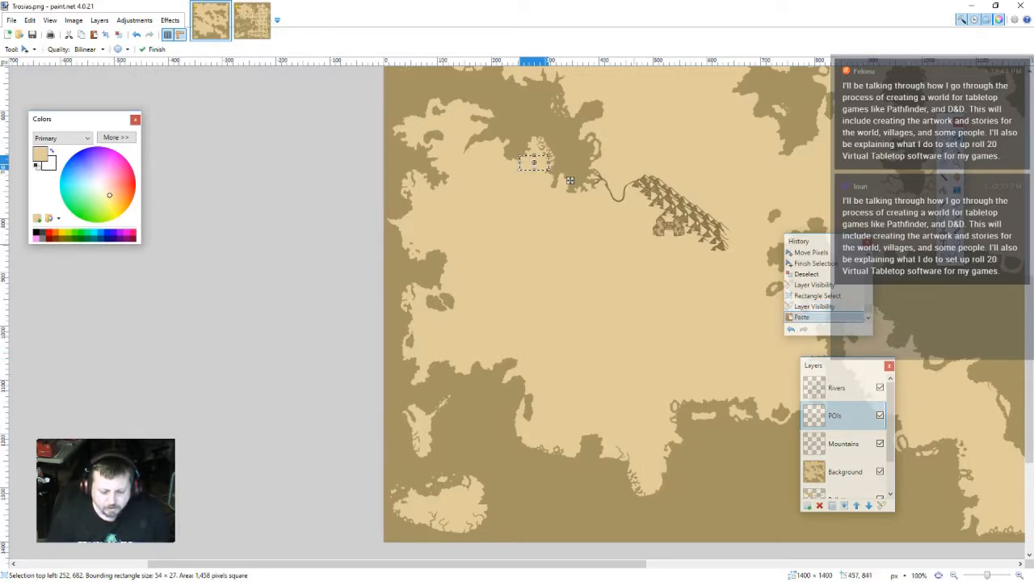
{"action": "key", "text": "ctrl+z"}
- Copy the castle from the Pallette layer with Background hidden, paste it on the Background layer, and make Background visible again
{"action": "left_click_drag", "start_coordinate": [891, 437], "coordinate": [890, 467]}
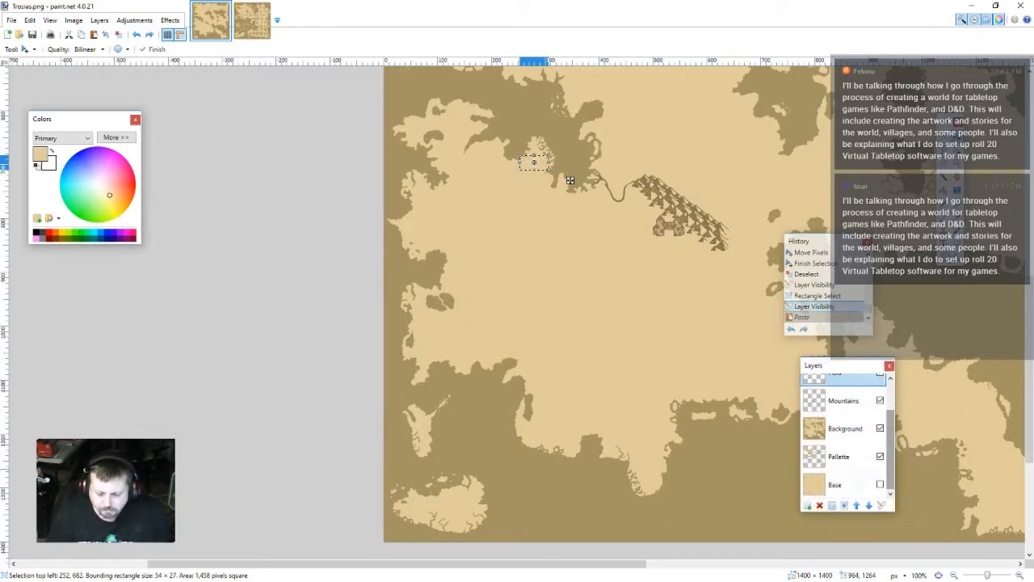
{"action": "left_click", "coordinate": [880, 429]}
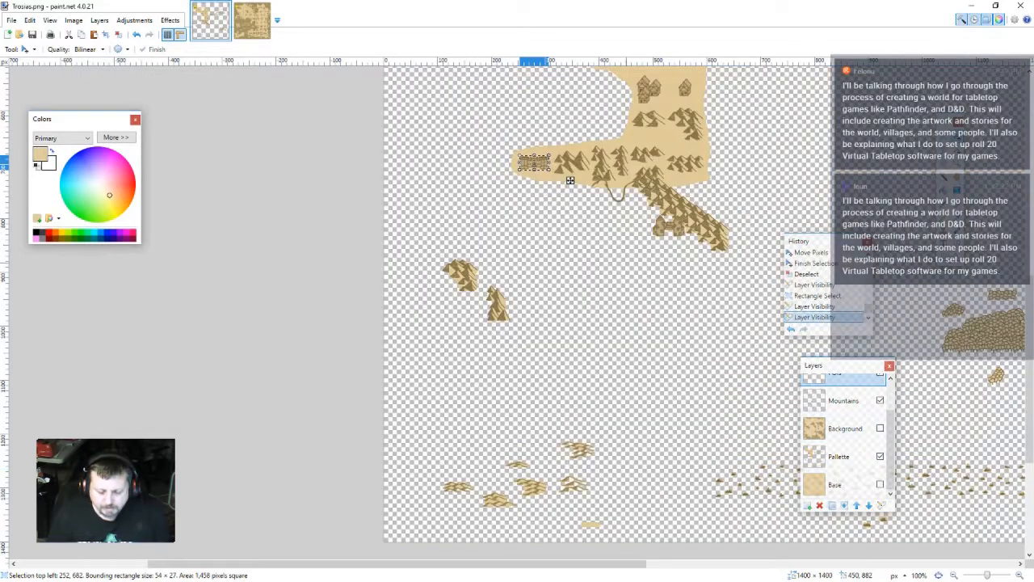
{"action": "left_click", "coordinate": [845, 428]}
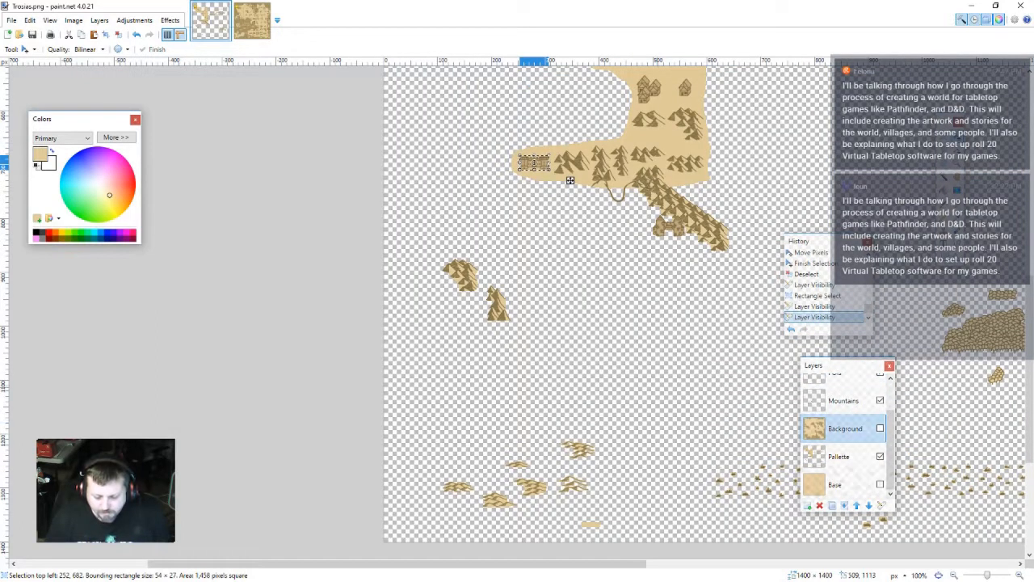
{"action": "left_click", "coordinate": [841, 456]}
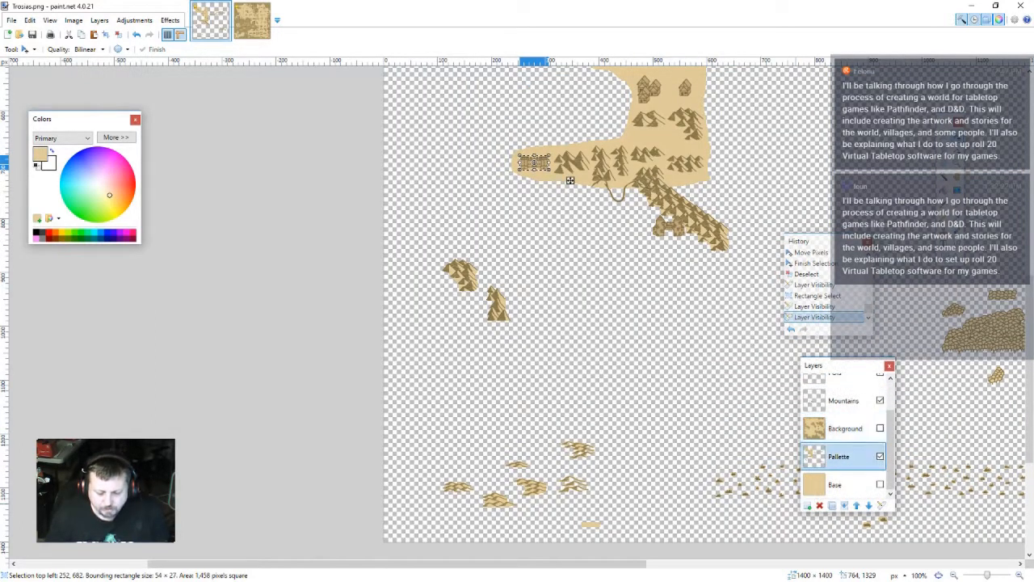
{"action": "left_click", "coordinate": [845, 428]}
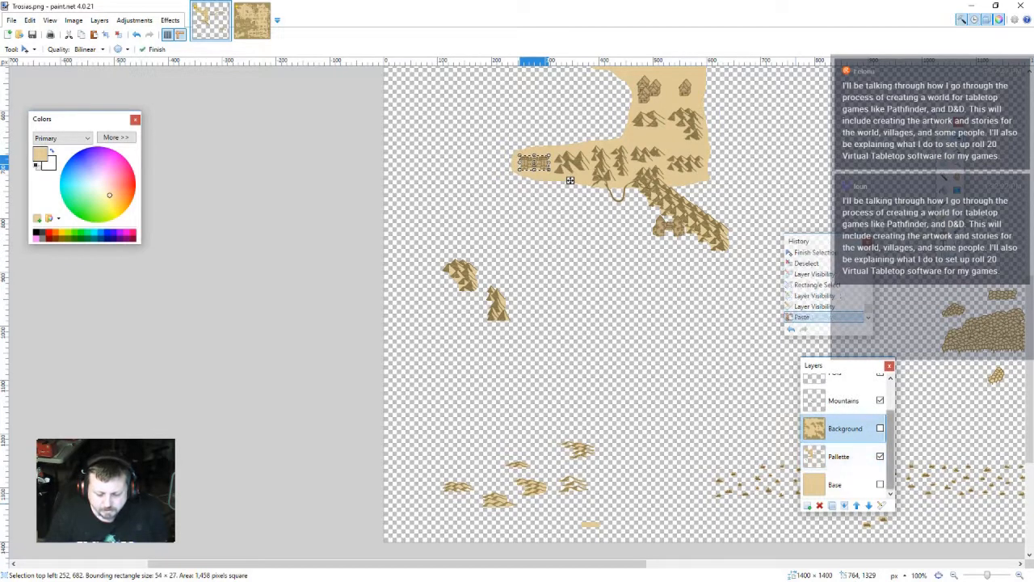
{"action": "left_click", "coordinate": [880, 429]}
- Move the pasted castle to 78, 1006, try erasing a 162 × 66 pixel area around the castle left behind, and undo the erasure
{"action": "left_click_drag", "start_coordinate": [570, 180], "coordinate": [454, 330]}
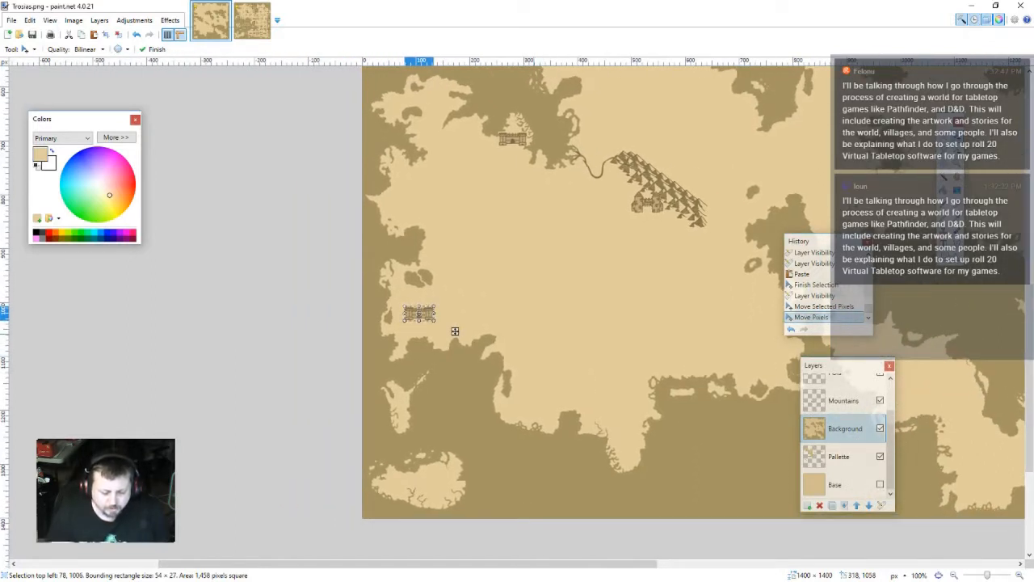
{"action": "key", "text": "s"}
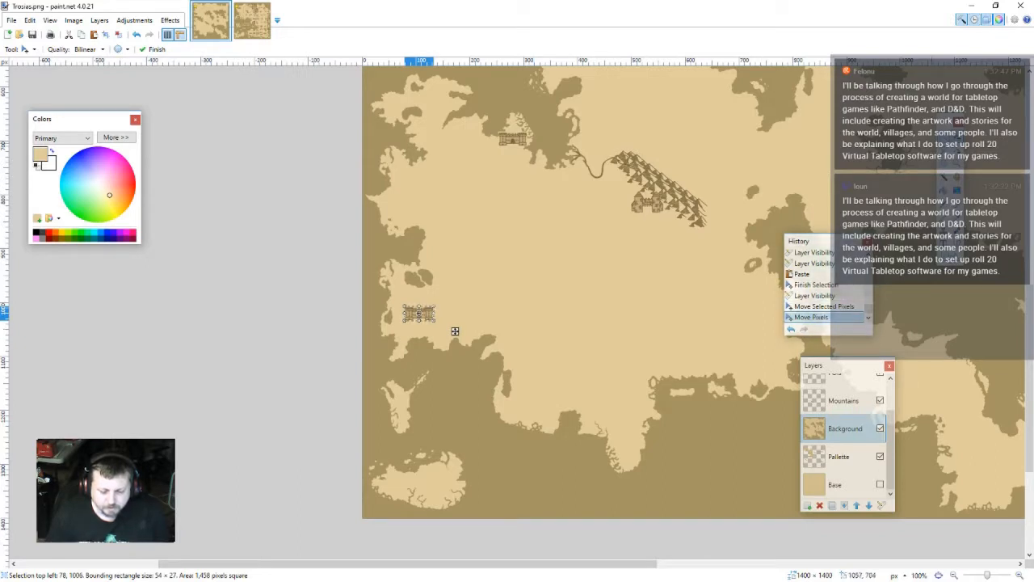
{"action": "left_click_drag", "start_coordinate": [540, 153], "coordinate": [453, 118]}
{"action": "key", "text": "Delete"}
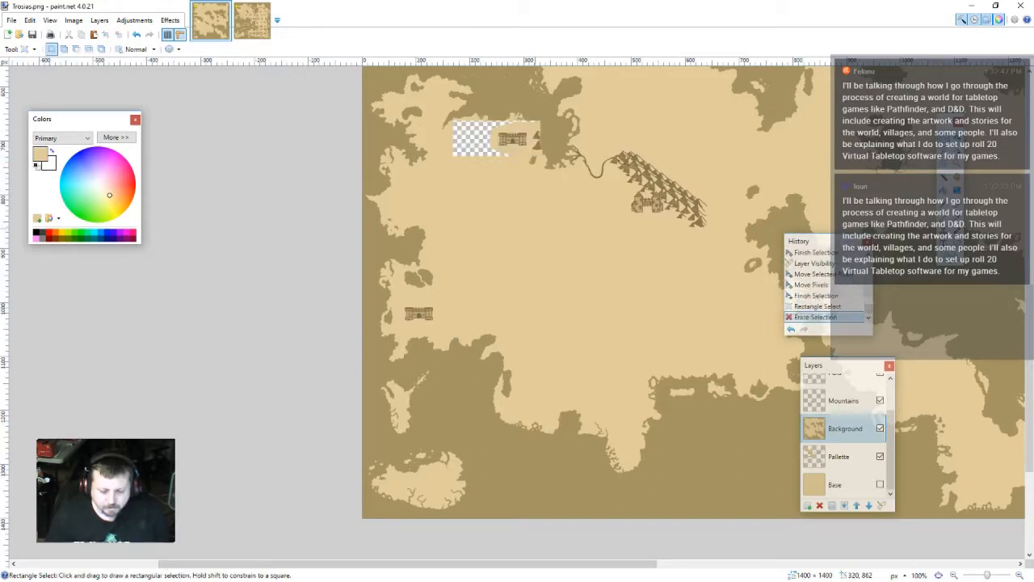
{"action": "key", "text": "ctrl+z"}
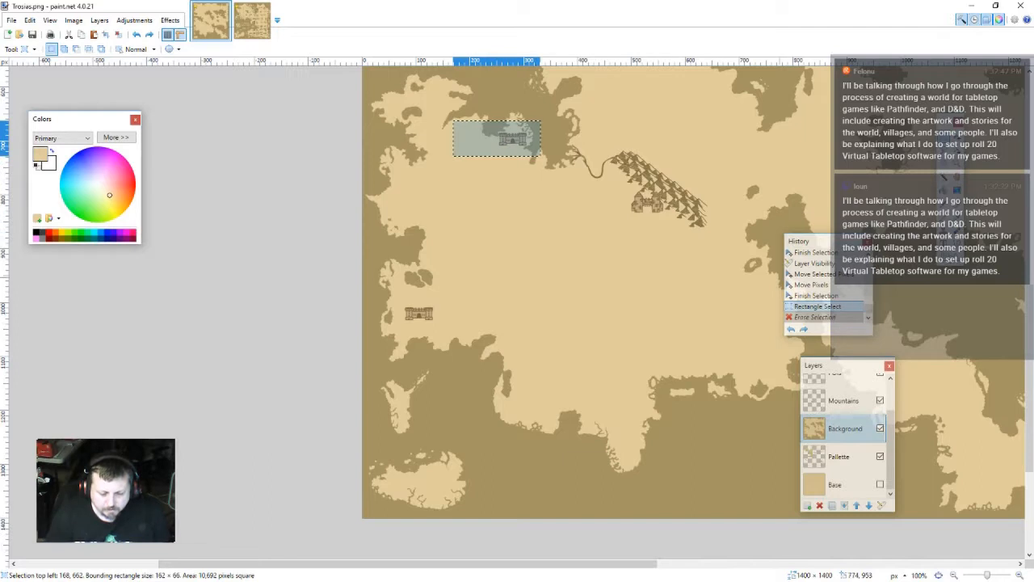
- Try erasing the area around the leftover castle on the Rivers, POIs and Mountains layers
{"action": "scroll", "coordinate": [845, 414], "scroll_direction": "up", "scroll_amount": 2}
{"action": "left_click", "coordinate": [836, 388]}
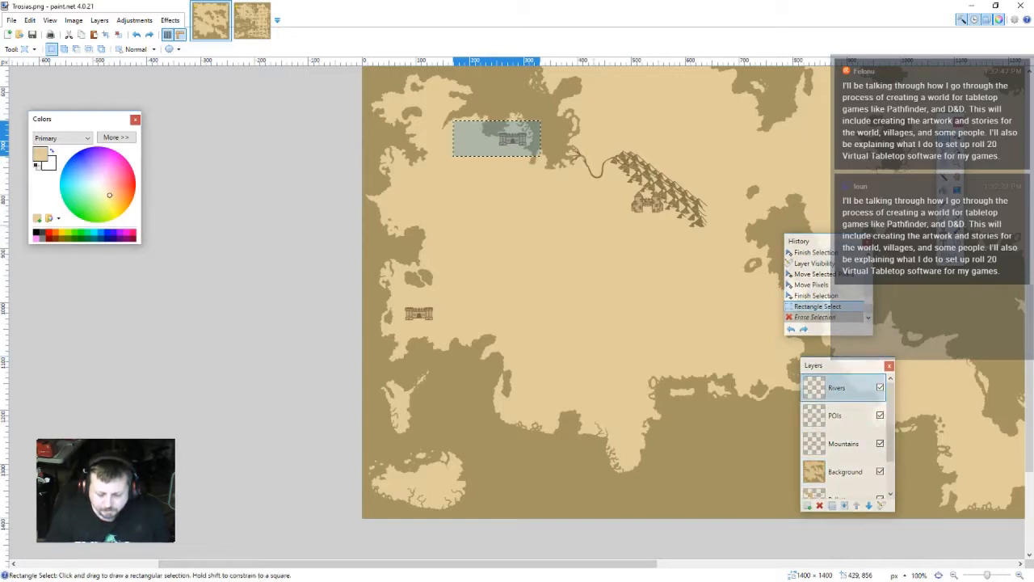
{"action": "key", "text": "ctrl+y"}
{"action": "left_click", "coordinate": [841, 415]}
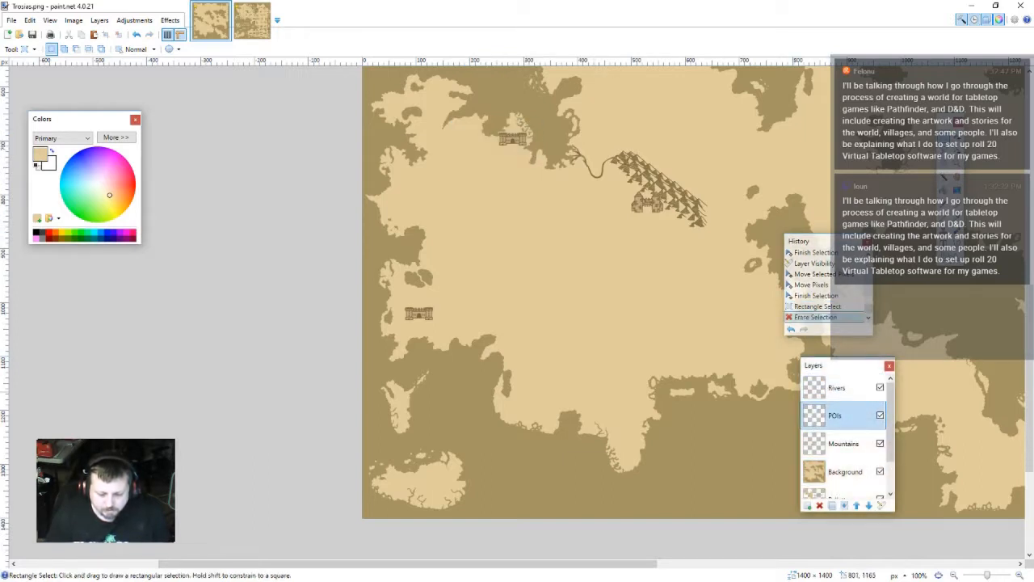
{"action": "mouse_move", "coordinate": [473, 115]}
{"action": "left_mouse_down"}
{"action": "mouse_move", "coordinate": [542, 158]}
{"action": "mouse_move", "coordinate": [486, 118]}
{"action": "left_mouse_up"}
{"action": "key", "text": "Delete"}
{"action": "left_click", "coordinate": [844, 444]}
{"action": "key", "text": "Delete"}
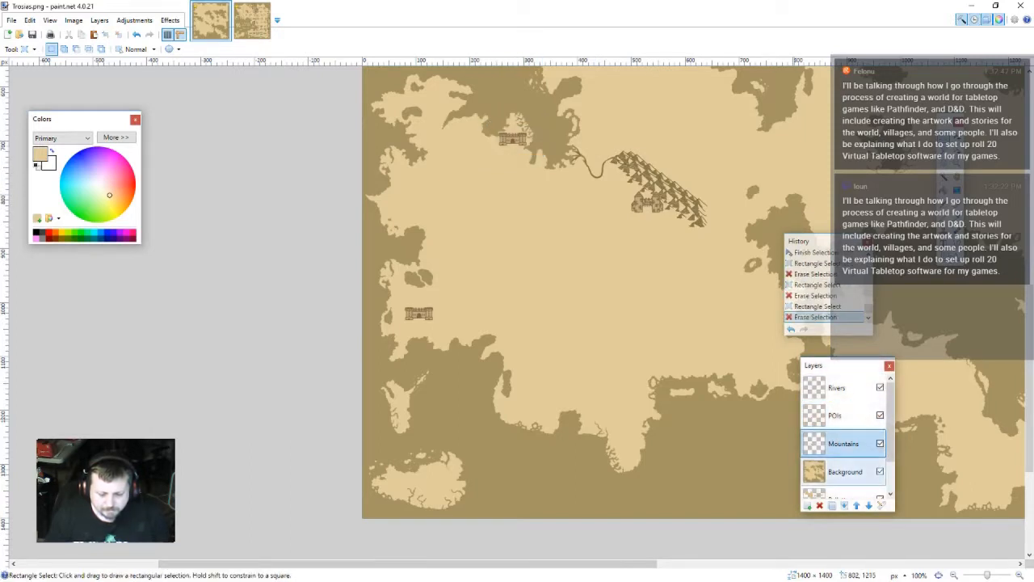
- Try erasing a 75 × 54 pixel area at 235, 675 around the leftover castle on the Background layer
{"action": "left_click", "coordinate": [841, 471]}
{"action": "left_click_drag", "start_coordinate": [489, 128], "coordinate": [530, 158]}
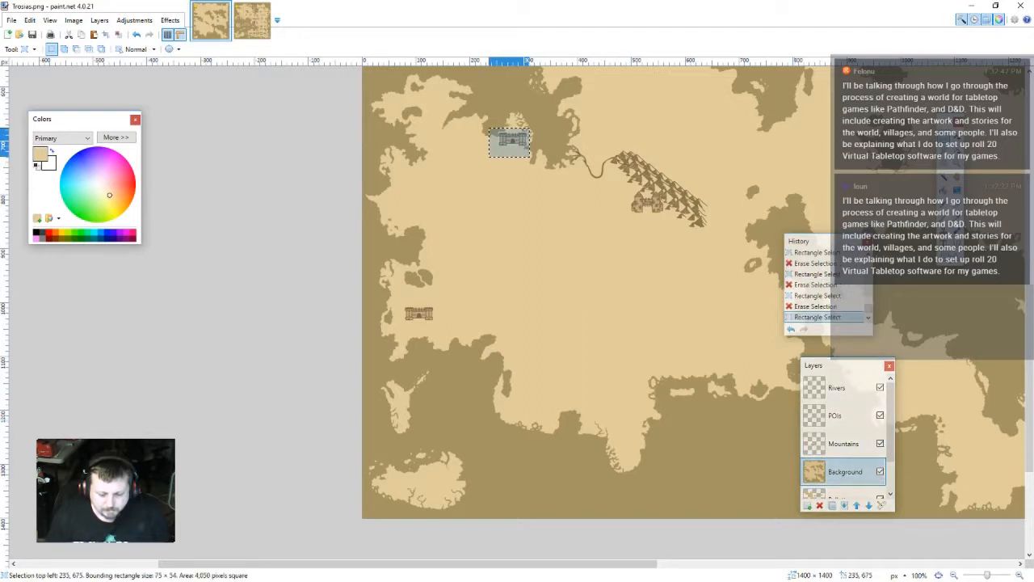
{"action": "key", "text": "Delete"}
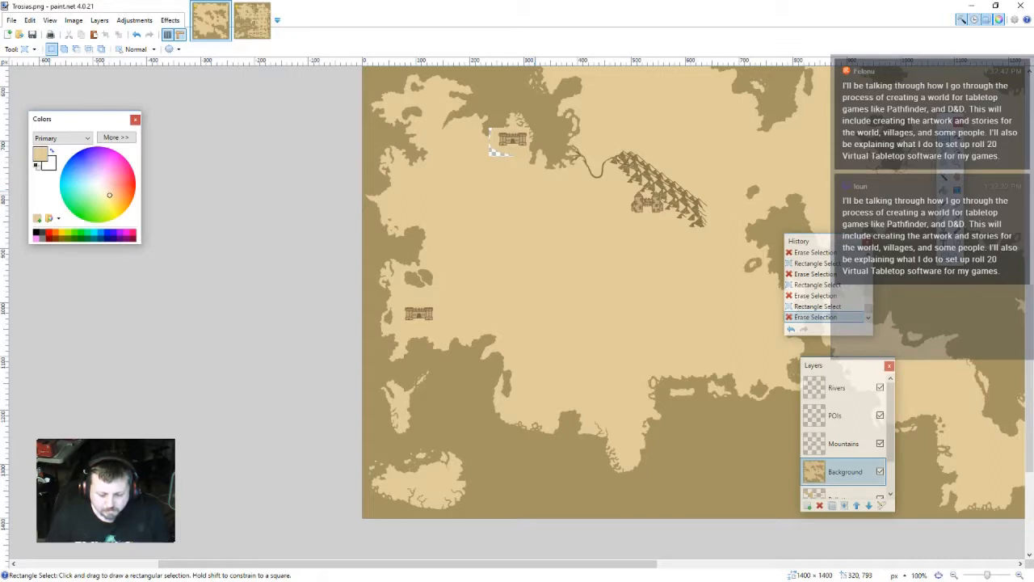
- Undo the erasures and the castle's move, back to the castle pasted at 252, 682 with the Background layer visible
{"action": "key", "text": "ctrl+z"}
{"action": "key", "text": "ctrl+z"}
{"action": "key", "text": "ctrl+z"}
{"action": "key", "text": "ctrl+z"}
{"action": "key", "text": "ctrl+z"}
{"action": "key", "text": "ctrl+z"}
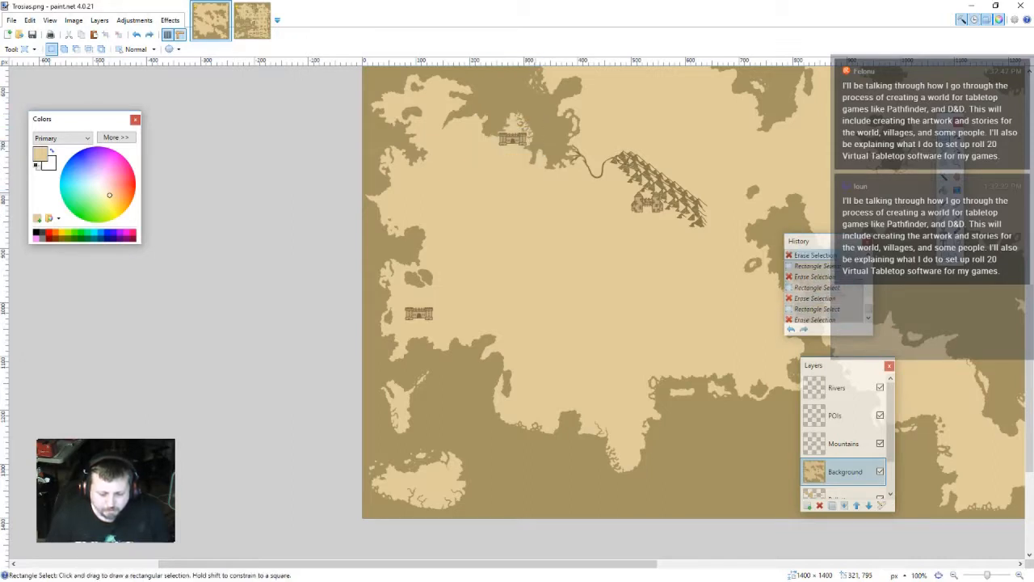
{"action": "key", "text": "ctrl+z"}
{"action": "key", "text": "ctrl+z"}
{"action": "key", "text": "ctrl+z"}
{"action": "key", "text": "ctrl+z"}
{"action": "key", "text": "ctrl+z"}
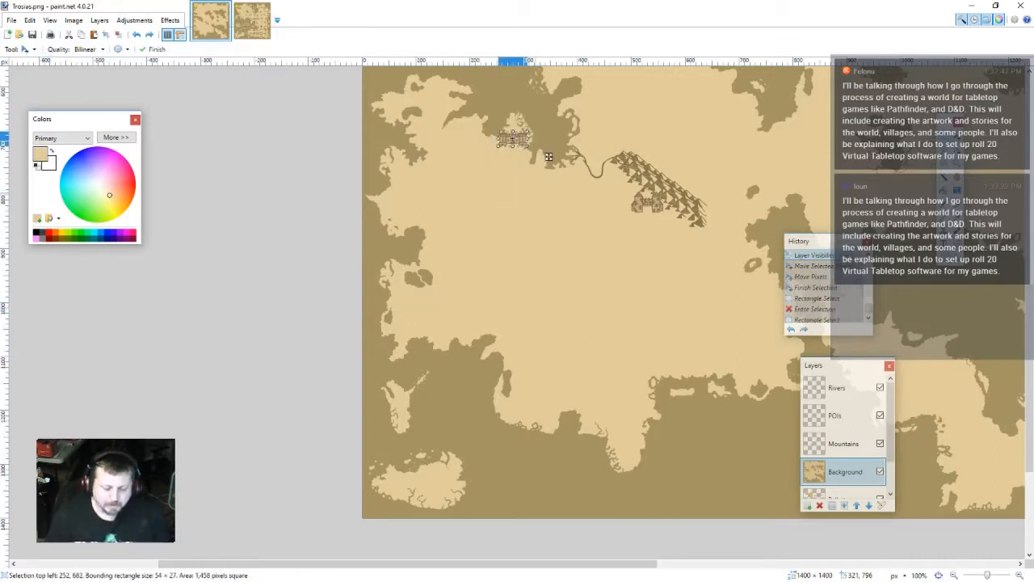
{"action": "key", "text": "ctrl+z"}
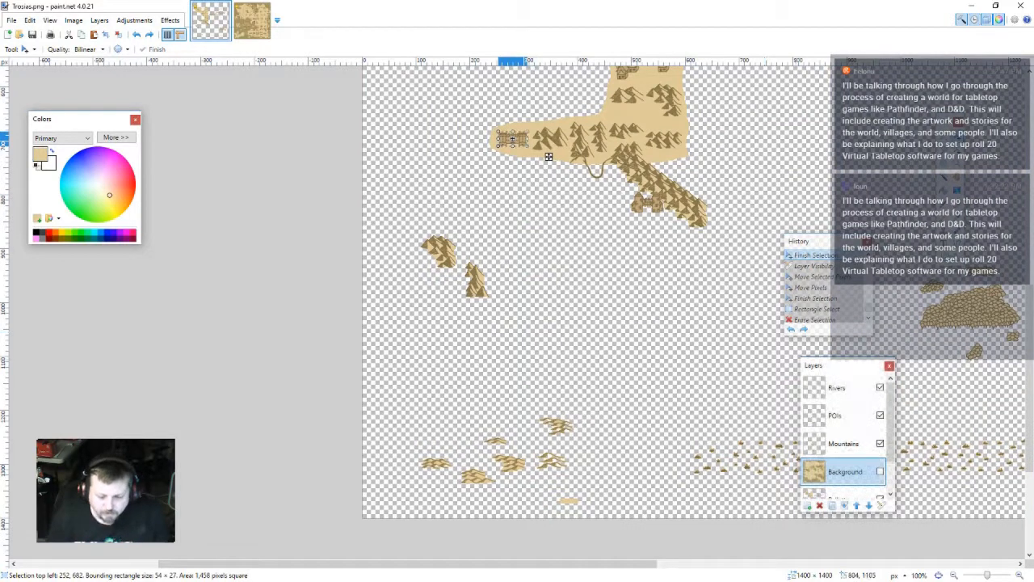
{"action": "key", "text": "ctrl+y"}
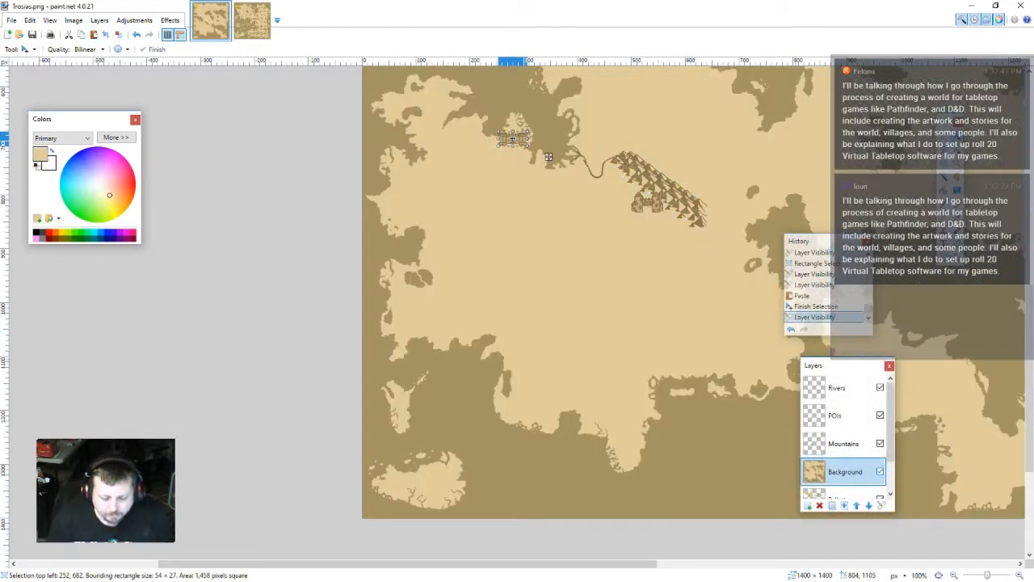
- Undo the castle's paste on the Background layer together with the adjacent layer visibility changes
{"action": "key", "text": "ctrl+z"}
{"action": "key", "text": "ctrl+z"}
{"action": "key", "text": "ctrl+z"}
{"action": "key", "text": "ctrl+z"}
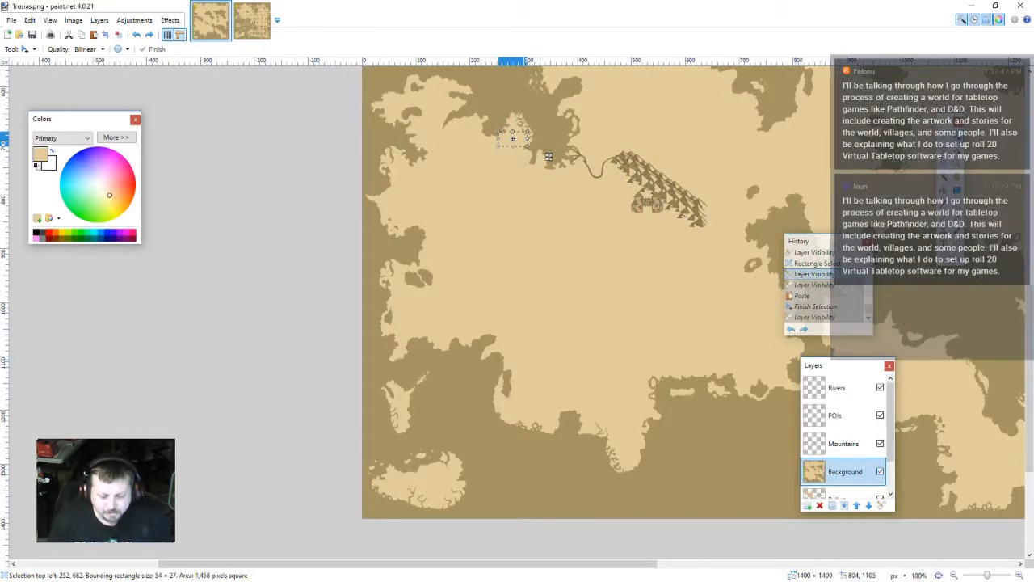
- Copy the selected 54 × 27 pixel castle from the Pallette layer with the Background hidden, and show the Background again
{"action": "scroll", "coordinate": [843, 440], "scroll_direction": "down", "scroll_amount": 1}
{"action": "left_click", "coordinate": [840, 456]}
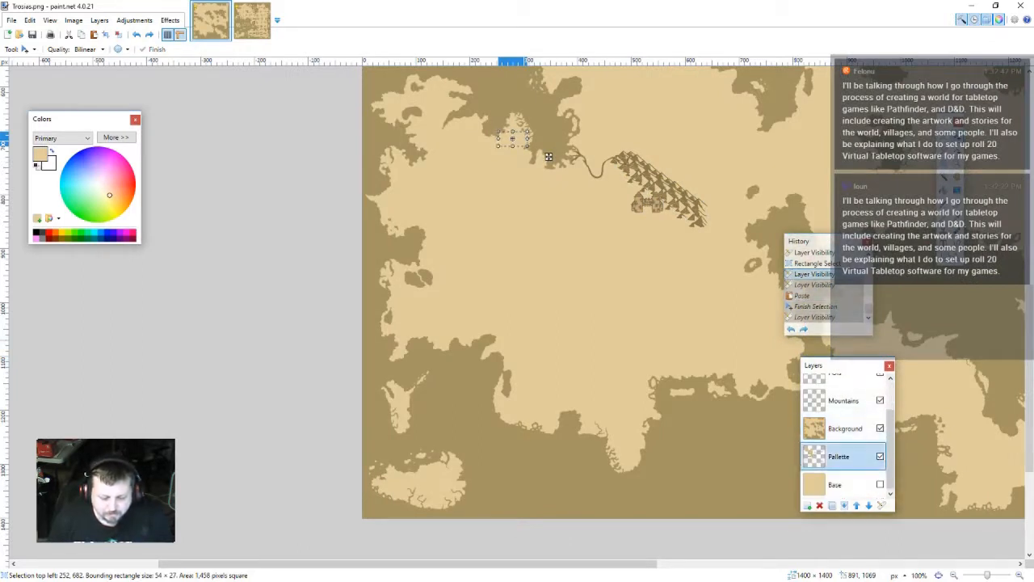
{"action": "left_click", "coordinate": [879, 428]}
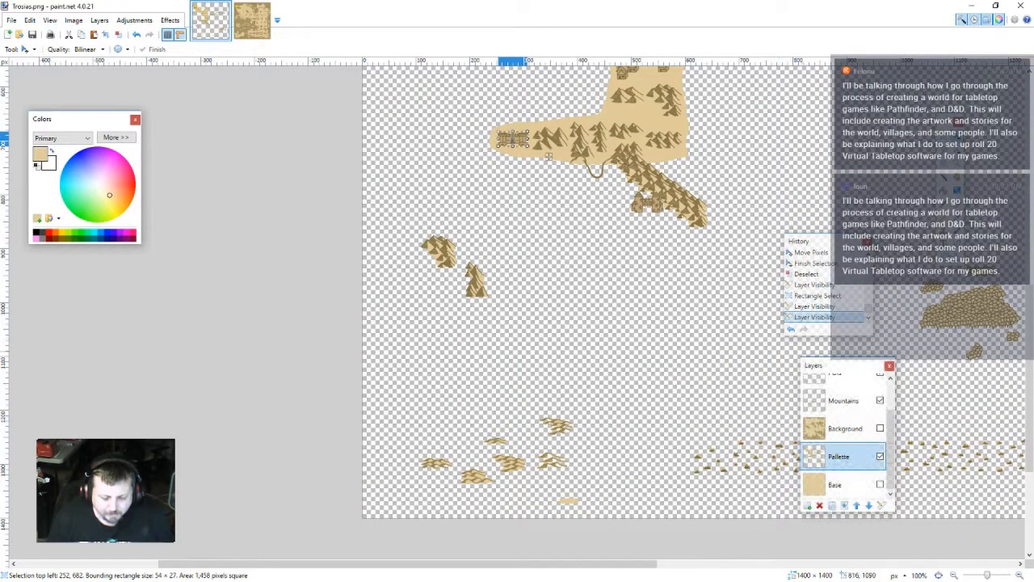
{"action": "scroll", "coordinate": [840, 416], "scroll_direction": "up", "scroll_amount": 2}
{"action": "left_click", "coordinate": [879, 471]}
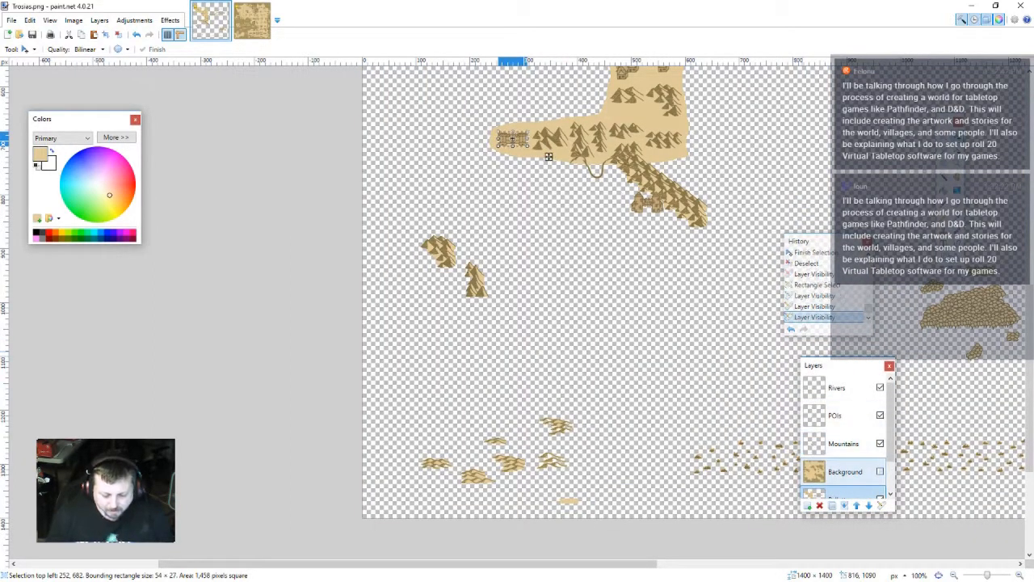
- Paste the castle onto the POIs layer, move it to 72, 1019 near the southwest coast, and deselect it
{"action": "left_click", "coordinate": [841, 416]}
{"action": "key", "text": "ctrl+v"}
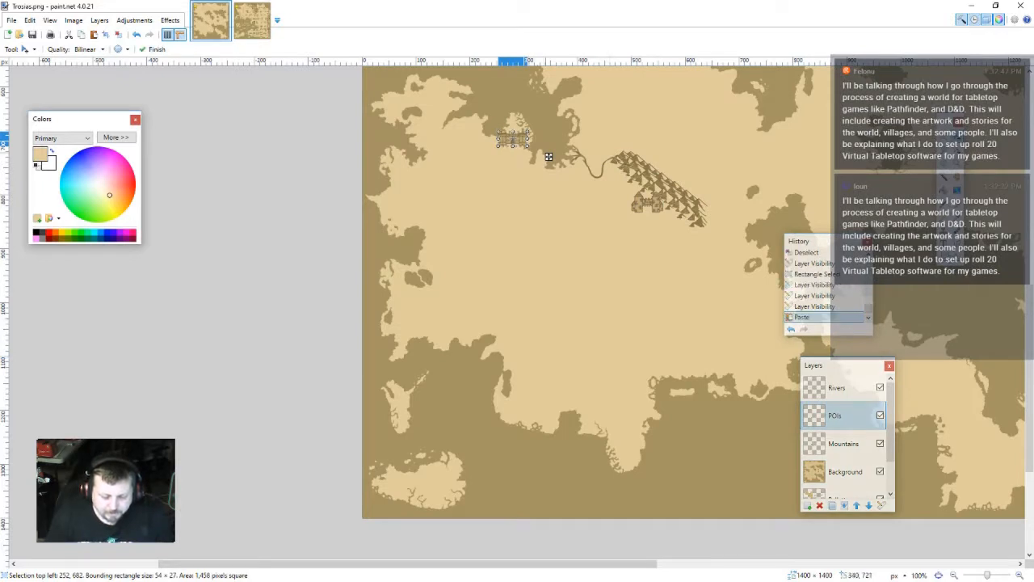
{"action": "left_click_drag", "start_coordinate": [548, 156], "coordinate": [452, 337]}
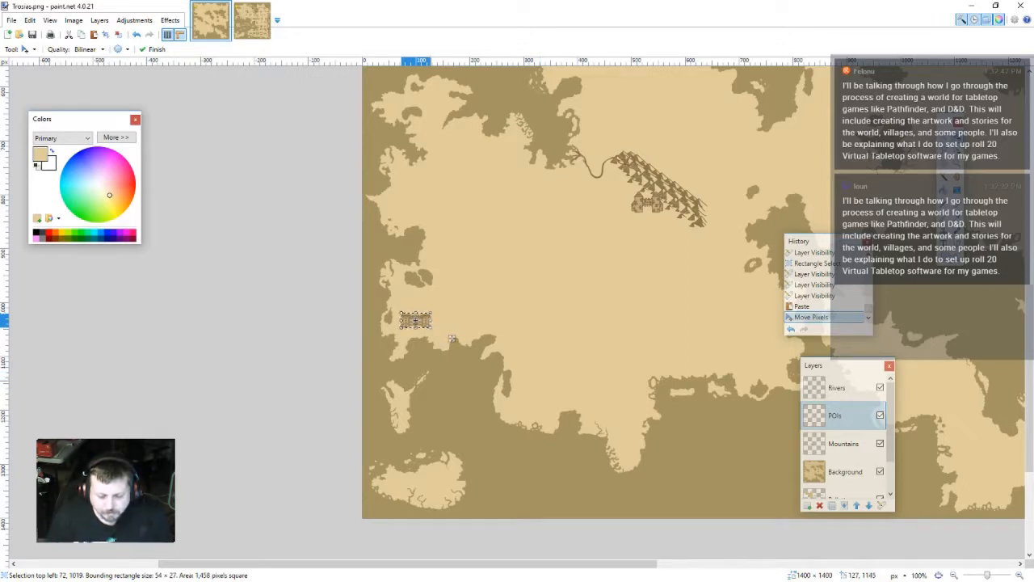
{"action": "key", "text": "ctrl+d"}
- Examine the placed castle up close and survey the surrounding land and coastline
{"action": "scroll", "coordinate": [417, 342], "scroll_direction": "up", "scroll_amount": 5}
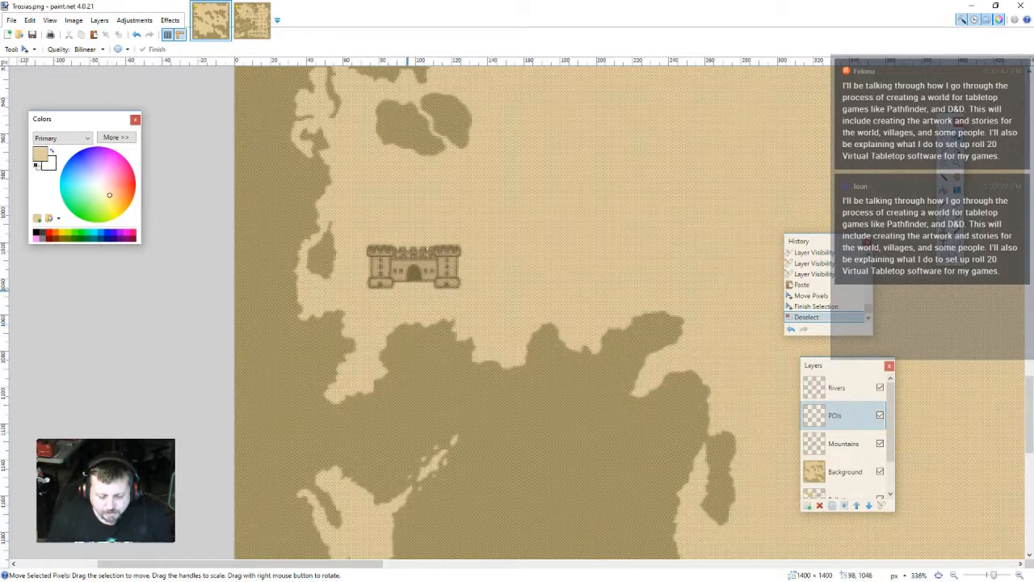
{"action": "scroll", "coordinate": [394, 298], "scroll_direction": "down", "scroll_amount": 5}
{"action": "left_click_drag", "start_coordinate": [561, 345], "coordinate": [476, 297]}
{"action": "left_click_drag", "start_coordinate": [603, 296], "coordinate": [509, 354]}
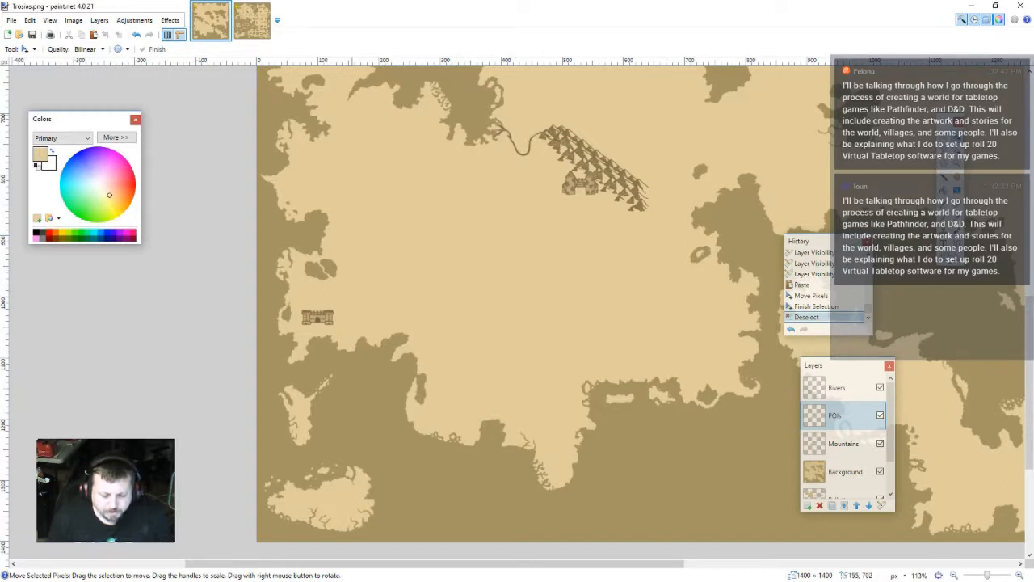
{"action": "left_click_drag", "start_coordinate": [351, 118], "coordinate": [363, 184]}
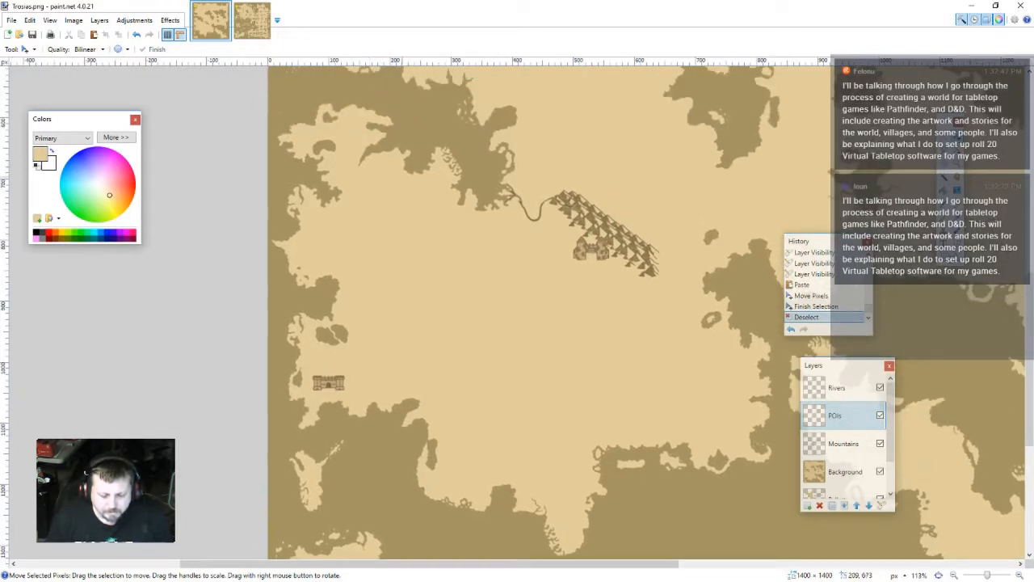
{"action": "left_click_drag", "start_coordinate": [402, 227], "coordinate": [403, 236]}
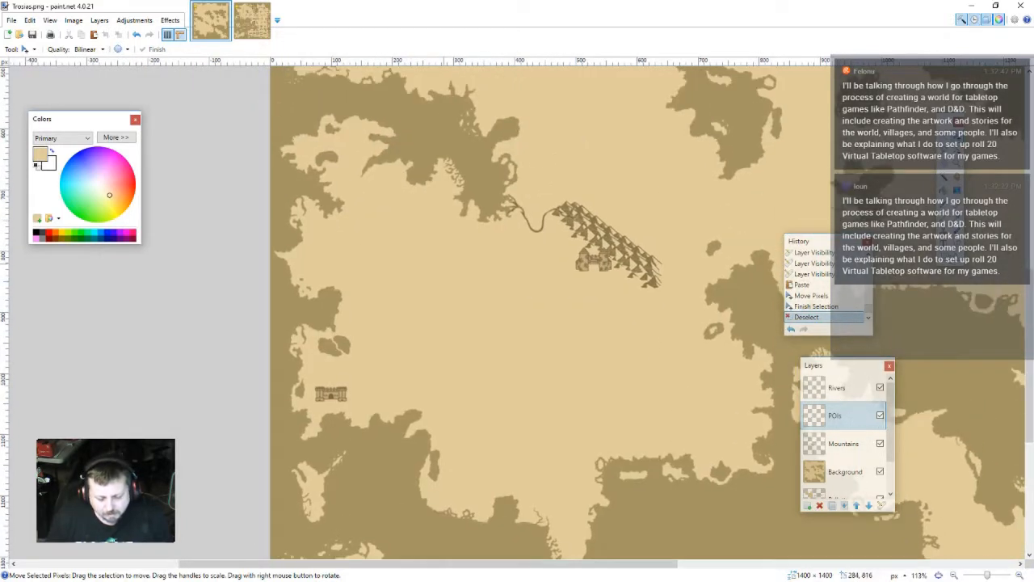
{"action": "left_click_drag", "start_coordinate": [439, 278], "coordinate": [407, 254]}
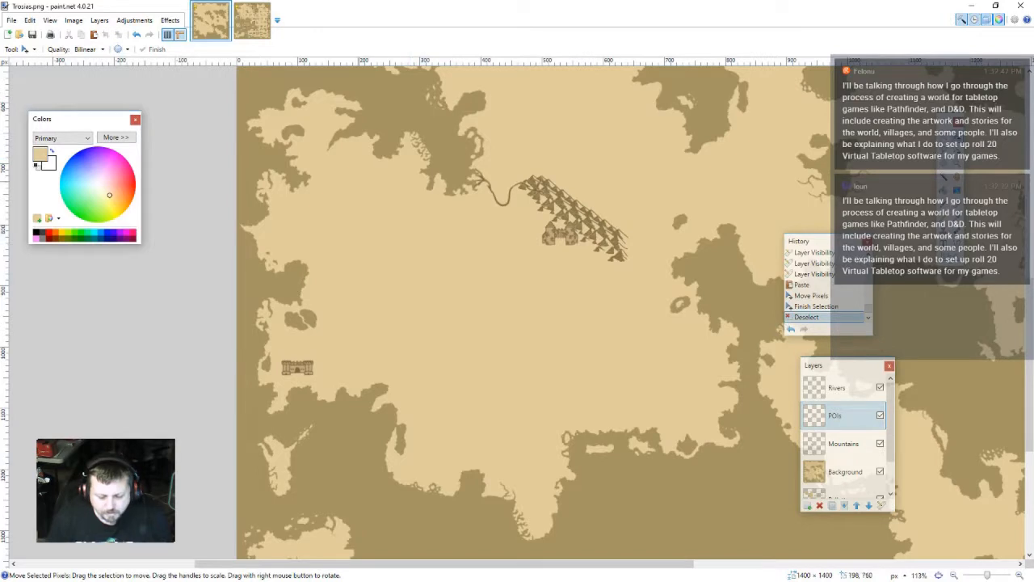
{"action": "left_click_drag", "start_coordinate": [543, 318], "coordinate": [490, 288]}
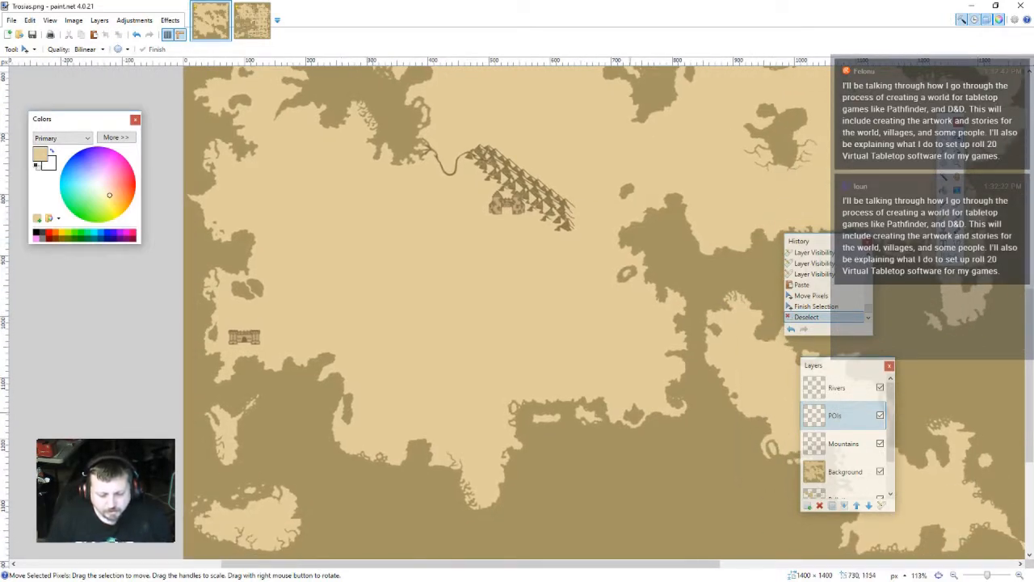
{"action": "left_click_drag", "start_coordinate": [397, 306], "coordinate": [457, 309]}
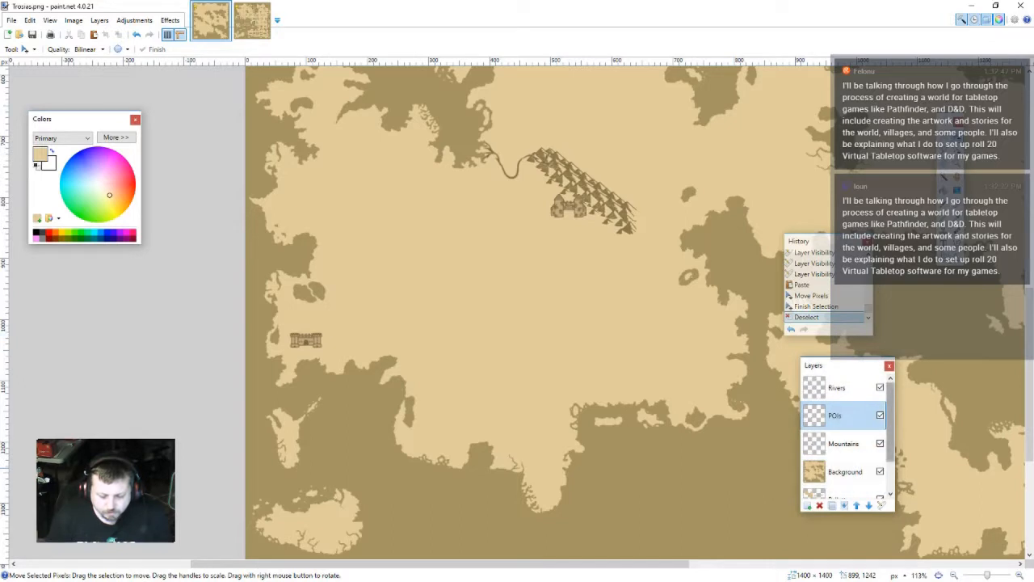
- Hide the Background layer, make the Pallette layer active and look through its symbols for the next point of interest
{"action": "left_click_drag", "start_coordinate": [890, 449], "coordinate": [889, 479]}
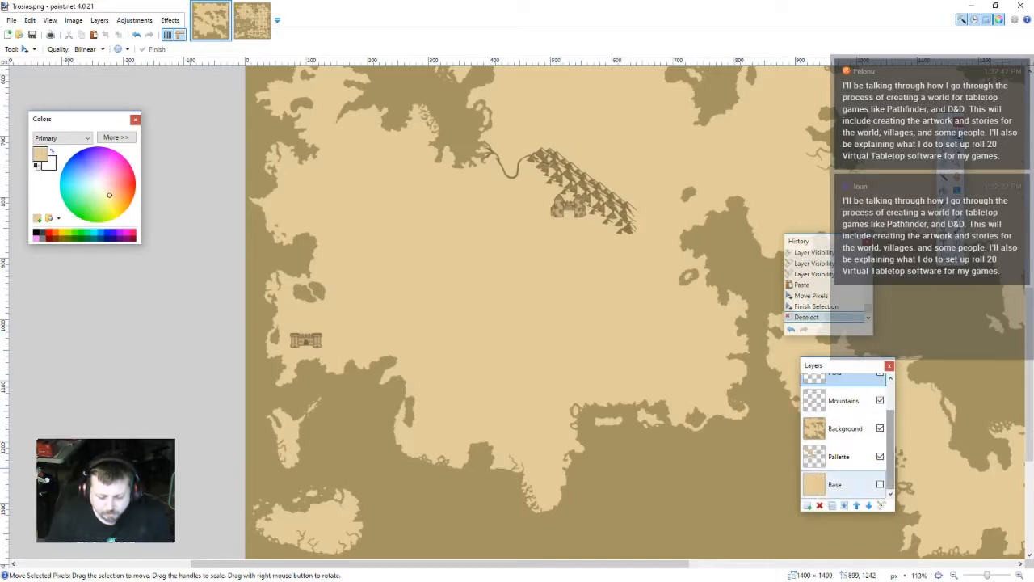
{"action": "left_click", "coordinate": [880, 428]}
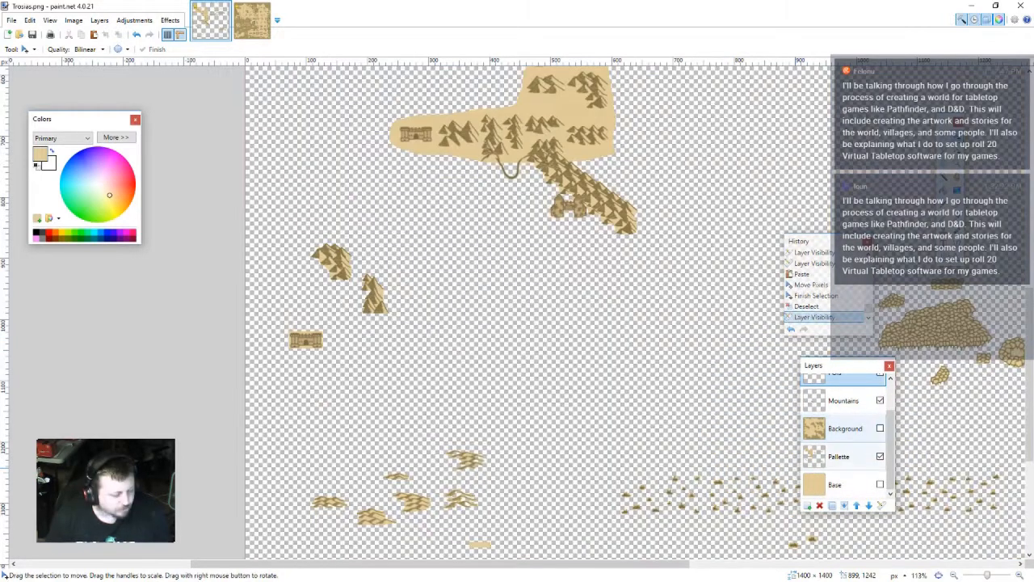
{"action": "left_click", "coordinate": [845, 457]}
{"action": "scroll", "coordinate": [527, 232], "scroll_direction": "up", "scroll_amount": 3}
{"action": "scroll", "coordinate": [537, 242], "scroll_direction": "up", "scroll_amount": 3}
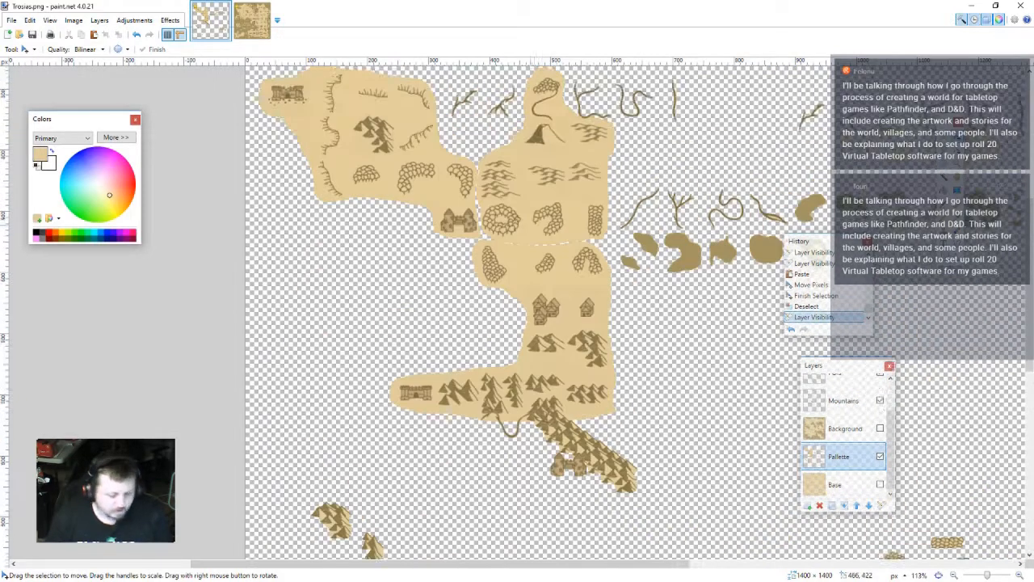
{"action": "scroll", "coordinate": [501, 242], "scroll_direction": "down", "scroll_amount": 10}
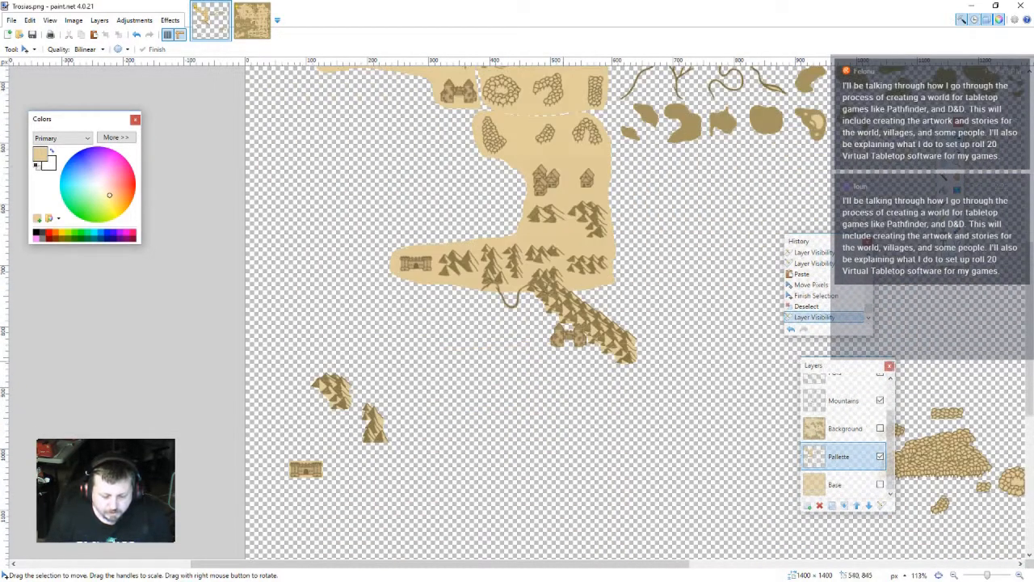
{"action": "scroll", "coordinate": [501, 242], "scroll_direction": "up", "scroll_amount": 10}
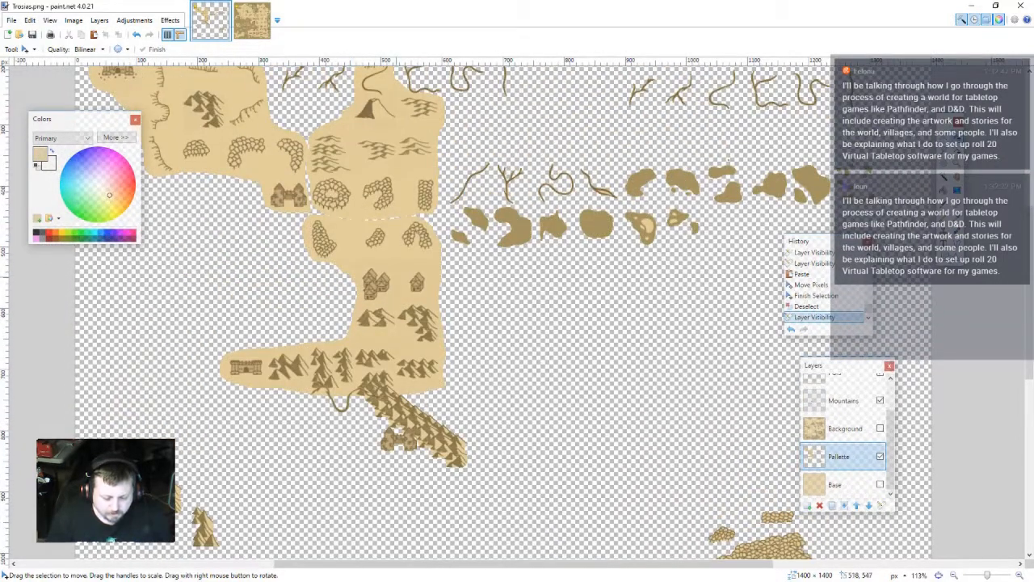
- Copy a 51 × 57 pixel rectangle at 466, 531 around the three-house village, and show the Background and Pallette layers
{"action": "key", "text": "s"}
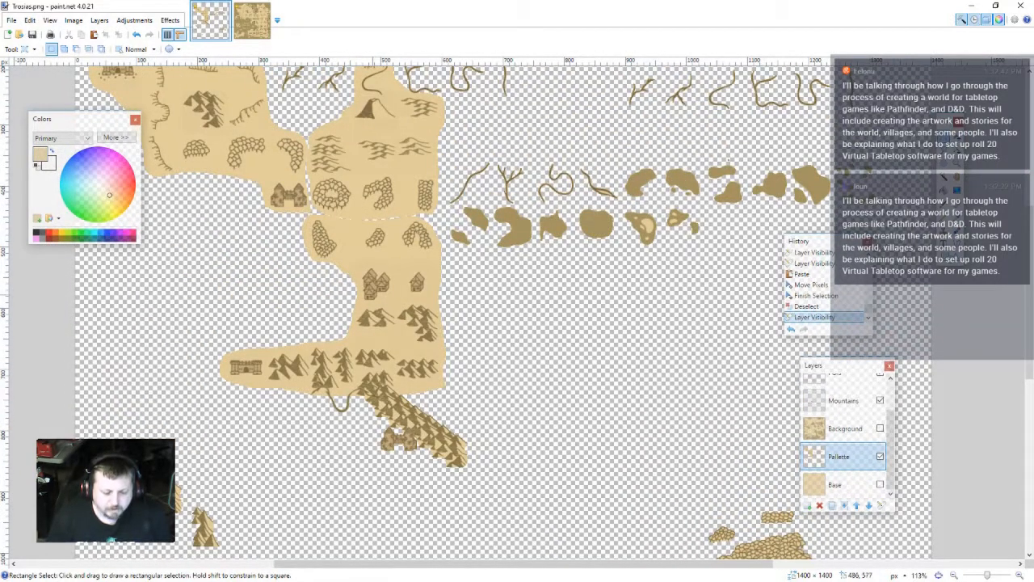
{"action": "scroll", "coordinate": [371, 298], "scroll_direction": "up", "scroll_amount": 5}
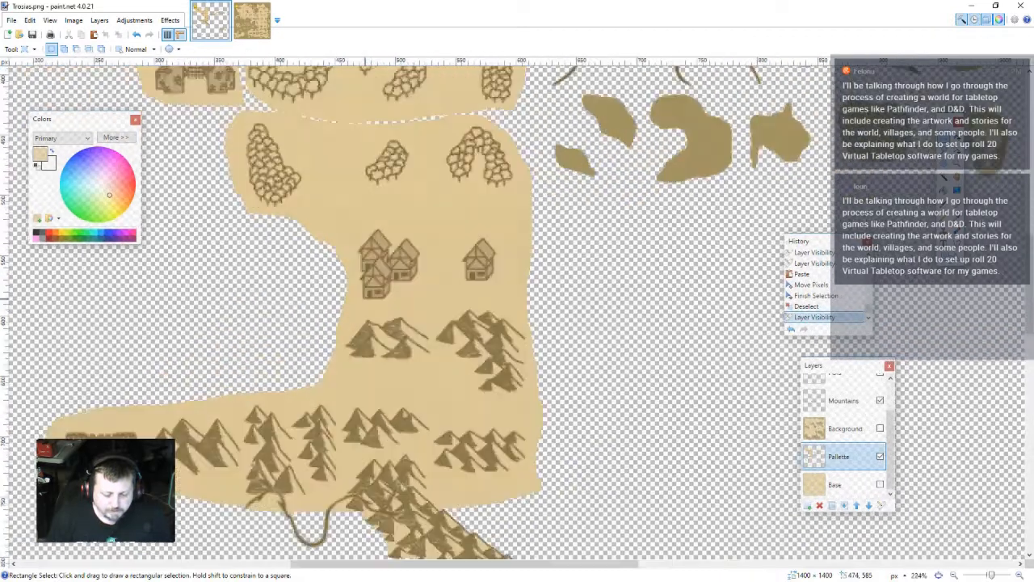
{"action": "left_click_drag", "start_coordinate": [337, 165], "coordinate": [474, 316]}
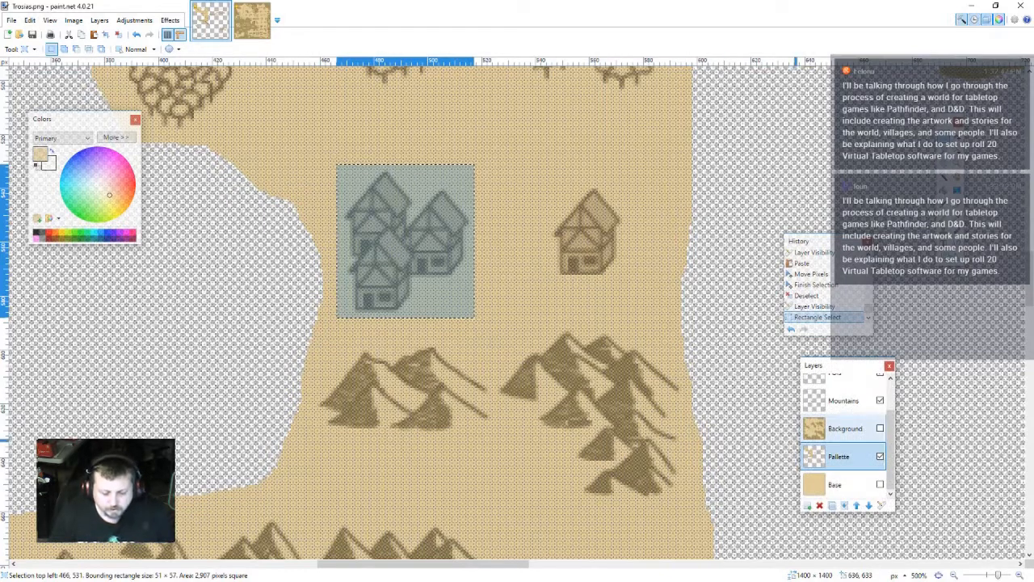
{"action": "left_click", "coordinate": [880, 457]}
{"action": "left_click", "coordinate": [879, 429]}
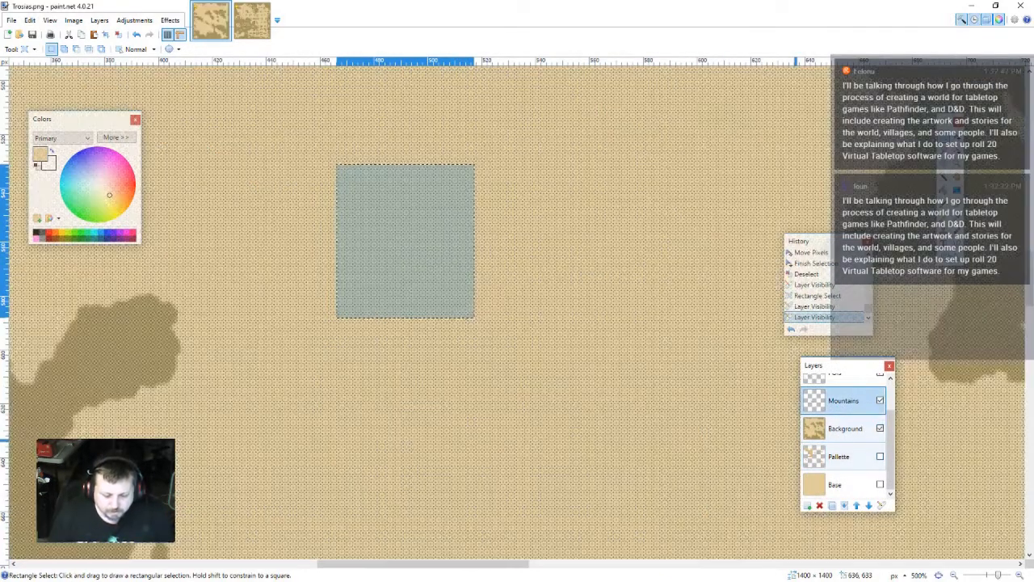
{"action": "left_click", "coordinate": [880, 456]}
- Paste the village onto the POIs layer and move it to the northwest land, west of the river's mouth
{"action": "scroll", "coordinate": [439, 359], "scroll_direction": "down", "scroll_amount": 4}
{"action": "scroll", "coordinate": [438, 363], "scroll_direction": "down", "scroll_amount": 2}
{"action": "left_click_drag", "start_coordinate": [438, 364], "coordinate": [506, 219]}
{"action": "scroll", "coordinate": [842, 420], "scroll_direction": "up", "scroll_amount": 1}
{"action": "left_click", "coordinate": [841, 415]}
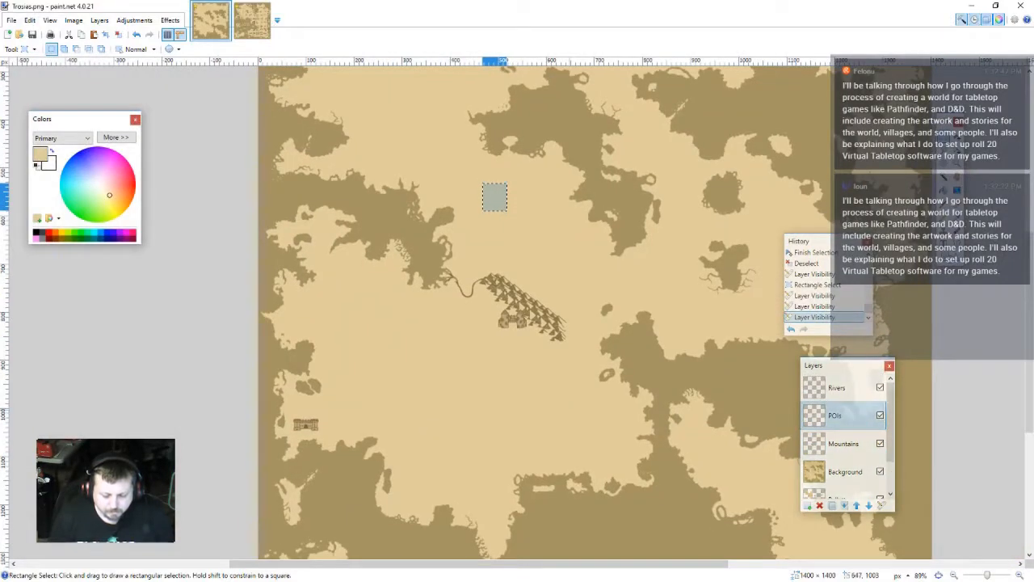
{"action": "key", "text": "ctrl+v"}
{"action": "left_click_drag", "start_coordinate": [524, 230], "coordinate": [374, 298]}
- Paste two more villages onto the POIs layer, moving them to 725, 976 and 277, 915, and deselect
{"action": "key", "text": "ctrl+v"}
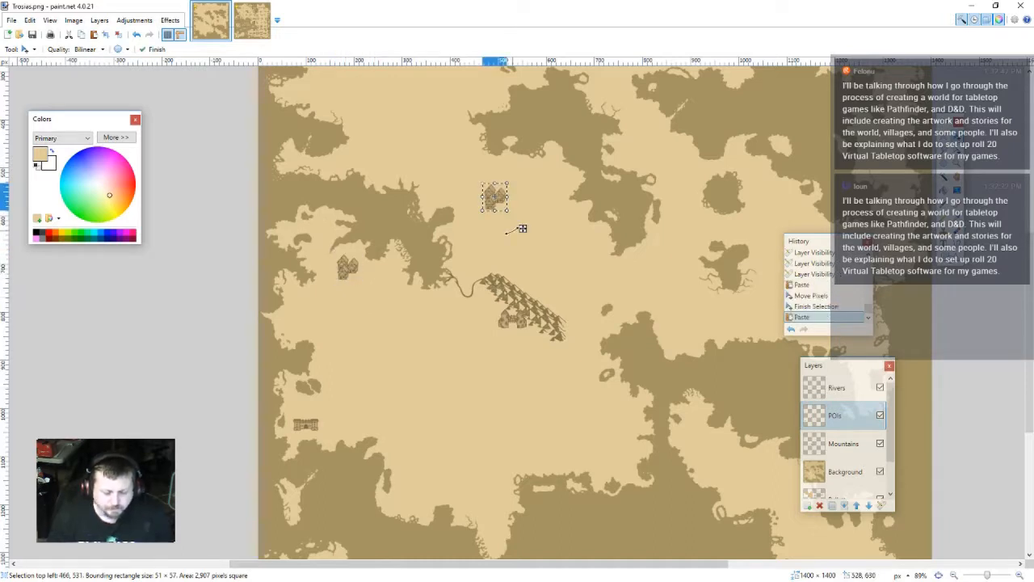
{"action": "left_click_drag", "start_coordinate": [523, 229], "coordinate": [647, 442]}
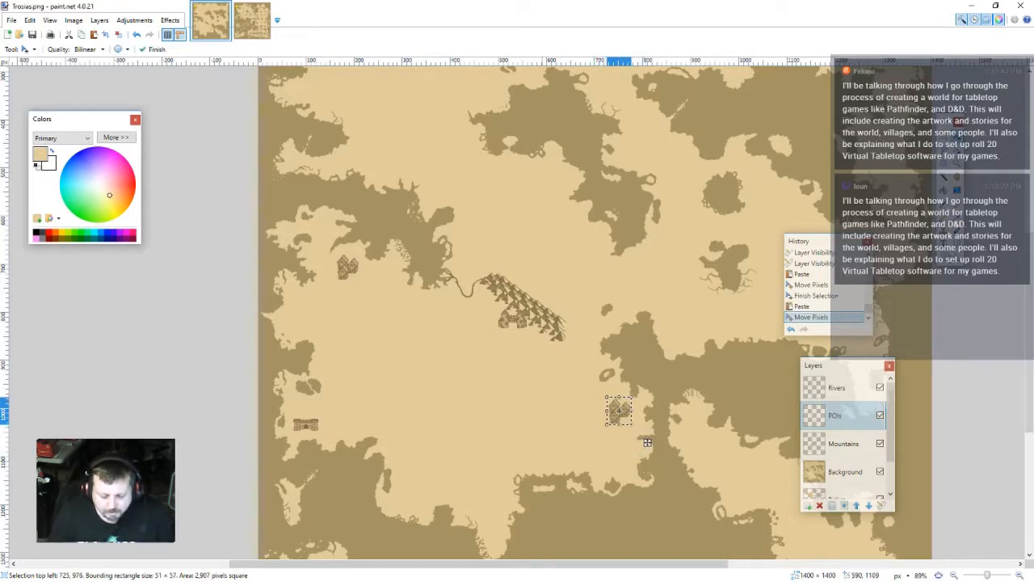
{"action": "key", "text": "ctrl+v"}
{"action": "left_click_drag", "start_coordinate": [523, 229], "coordinate": [431, 412]}
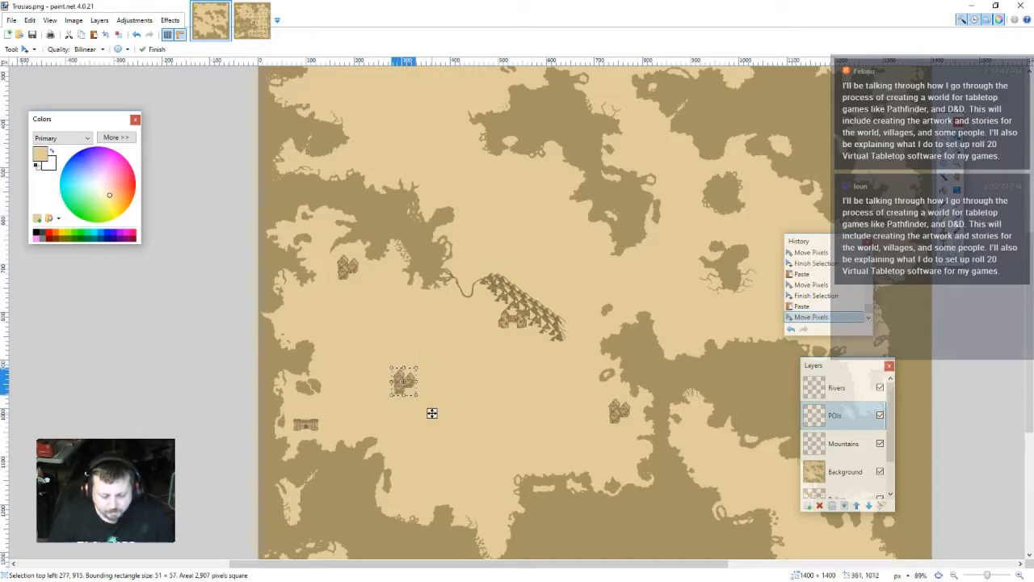
{"action": "key", "text": "ctrl+d"}
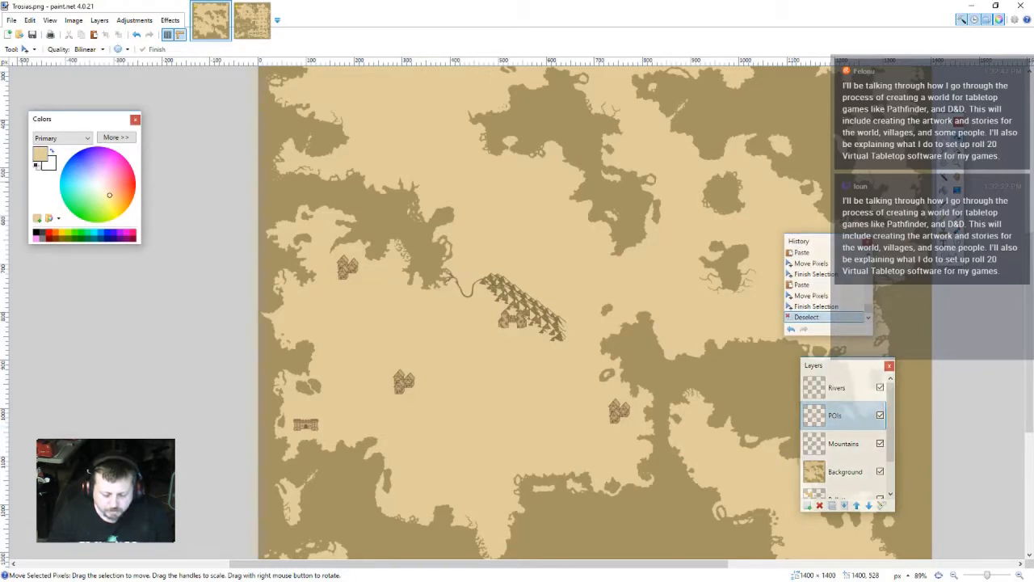
- Sample the dark brown of the mountain range from the Mountains layer as the primary color
{"action": "key", "text": "k"}
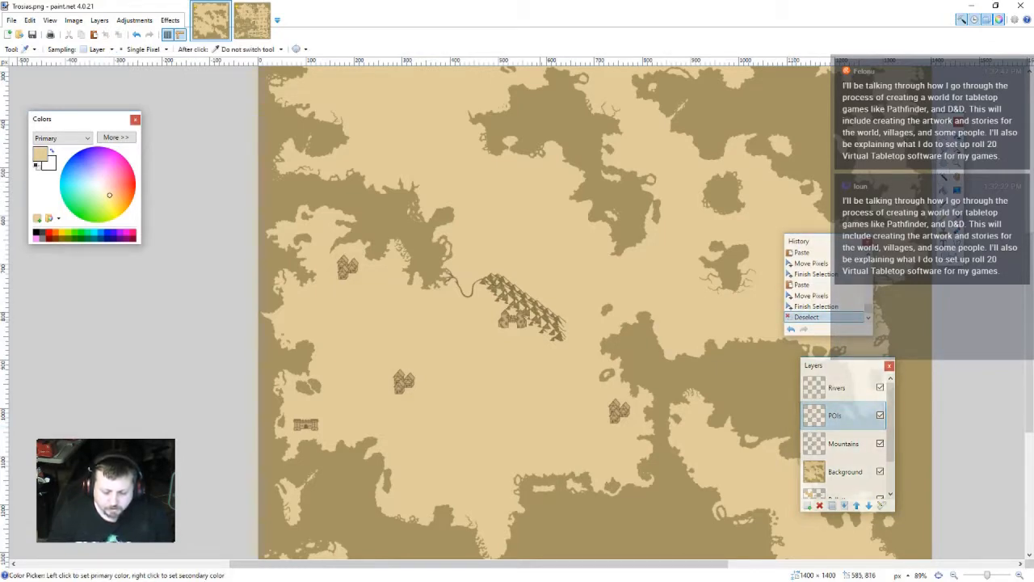
{"action": "scroll", "coordinate": [540, 338], "scroll_direction": "up", "scroll_amount": 8}
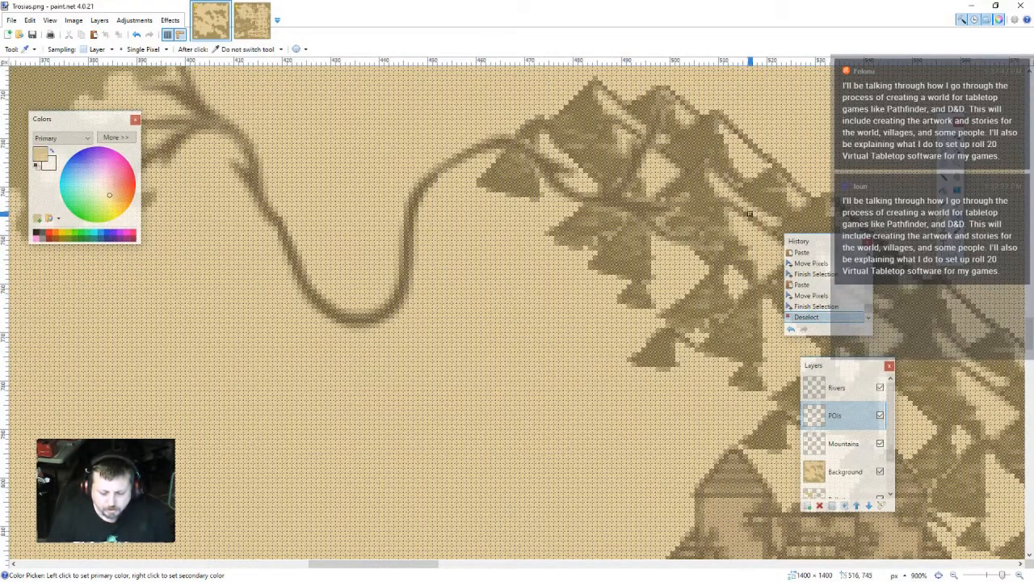
{"action": "scroll", "coordinate": [461, 404], "scroll_direction": "down", "scroll_amount": 6}
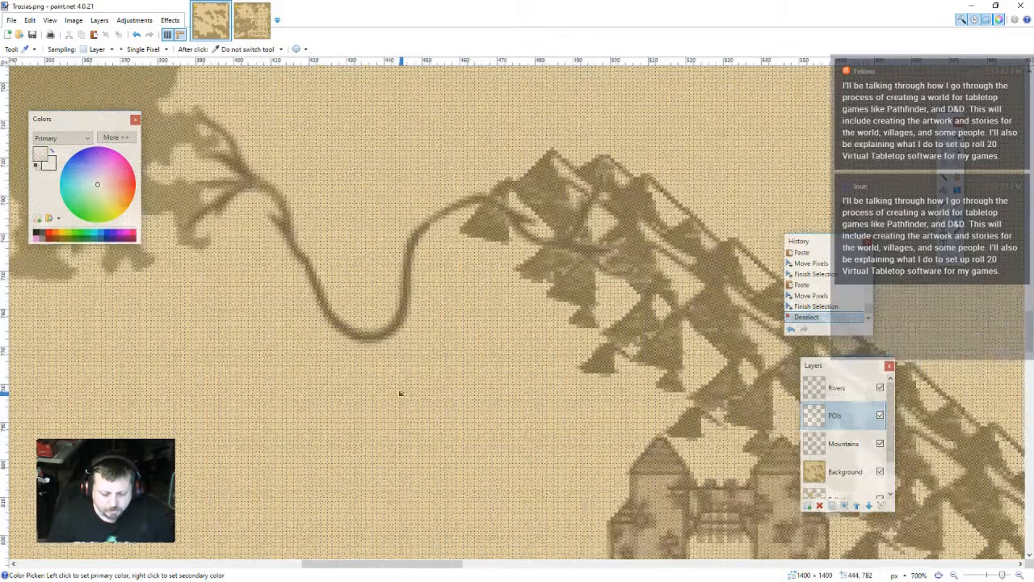
{"action": "scroll", "coordinate": [439, 406], "scroll_direction": "up", "scroll_amount": 4}
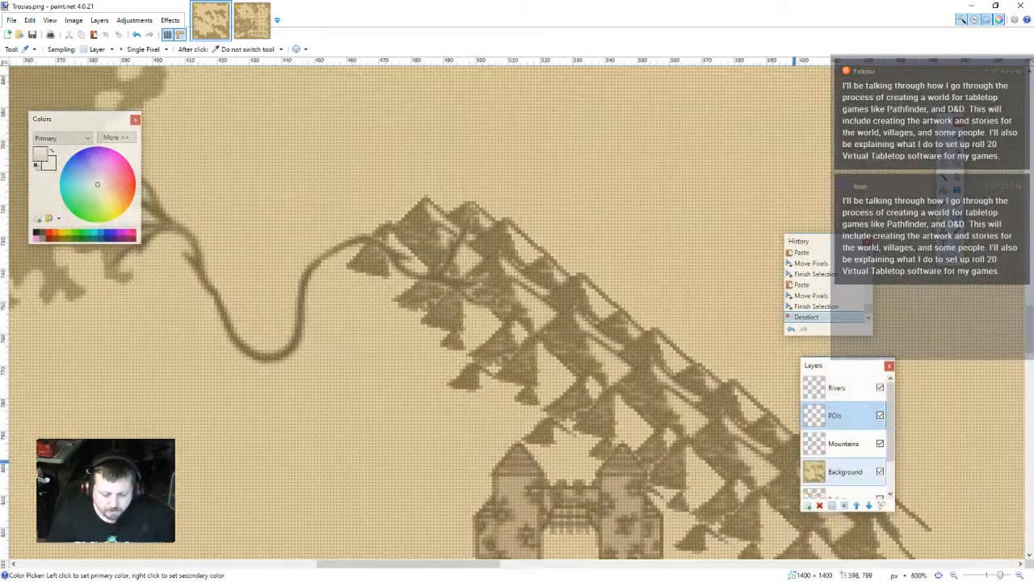
{"action": "left_click", "coordinate": [844, 471]}
{"action": "left_click", "coordinate": [844, 443]}
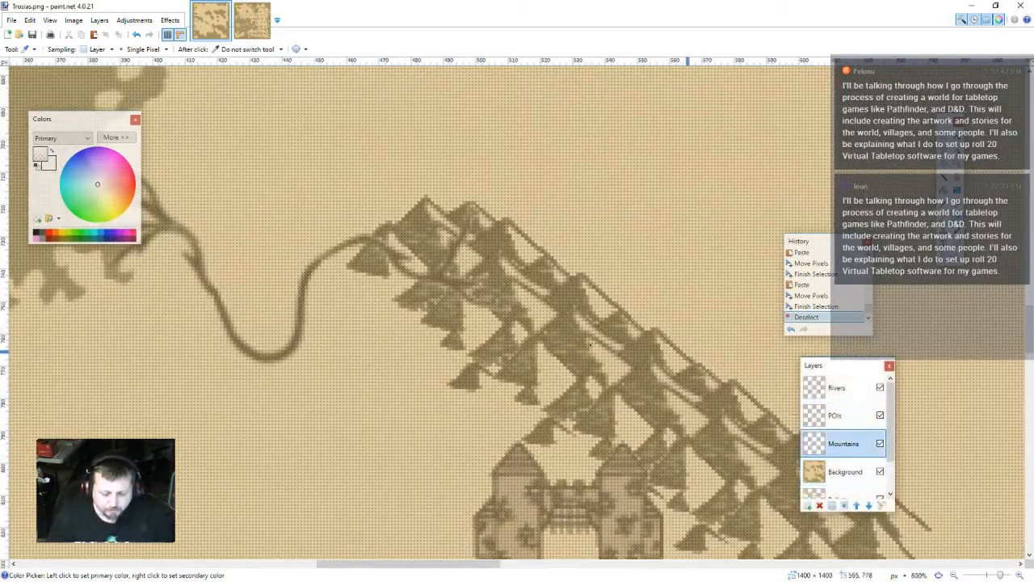
{"action": "left_click", "coordinate": [576, 283]}
{"action": "scroll", "coordinate": [477, 373], "scroll_direction": "down", "scroll_amount": 7}
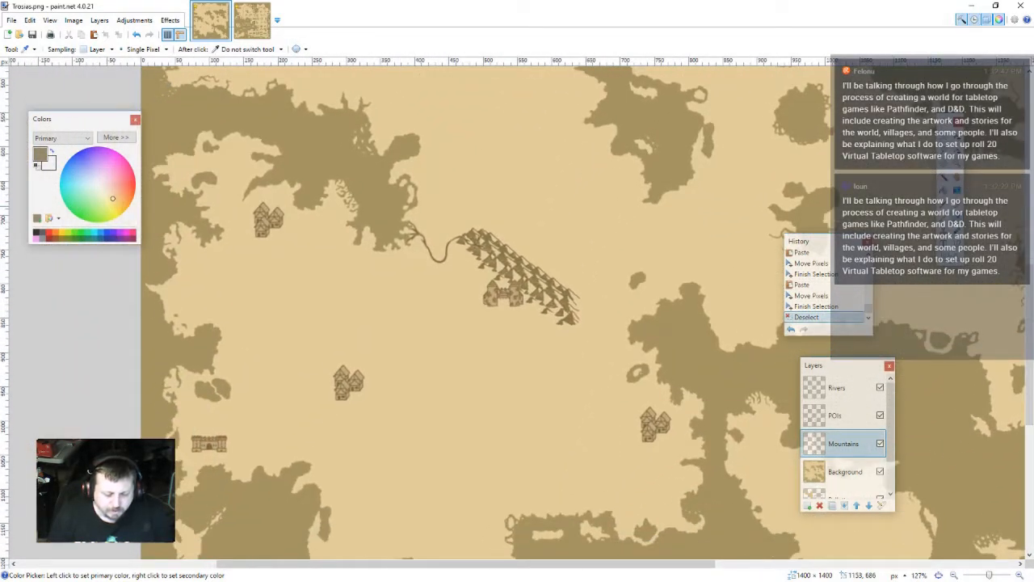
- Draw a winding 2-pixel road with the Line/Curve tool from the southwest castle to the west side of the nearest village
{"action": "key", "text": "o"}
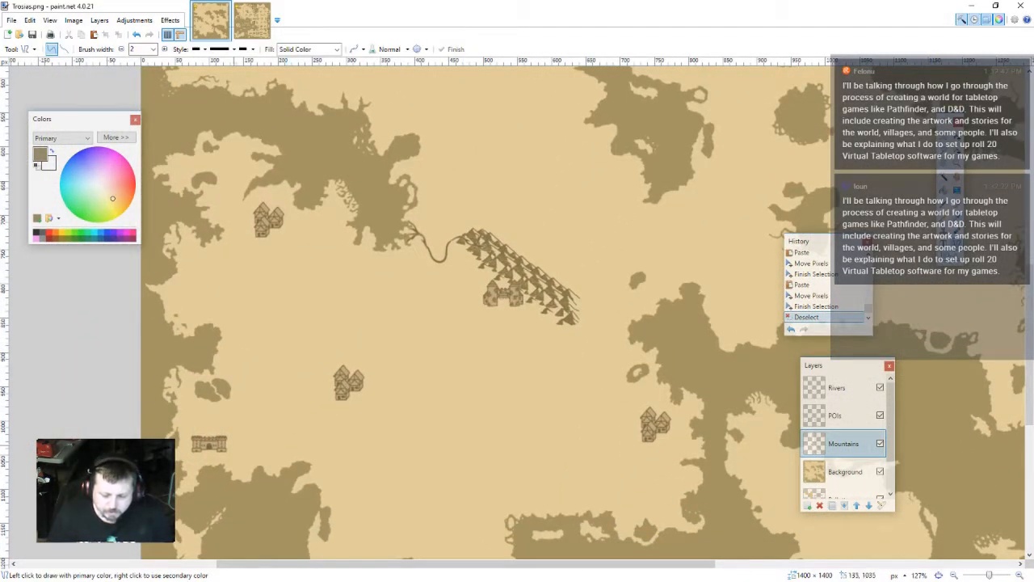
{"action": "left_click_drag", "start_coordinate": [230, 441], "coordinate": [331, 390]}
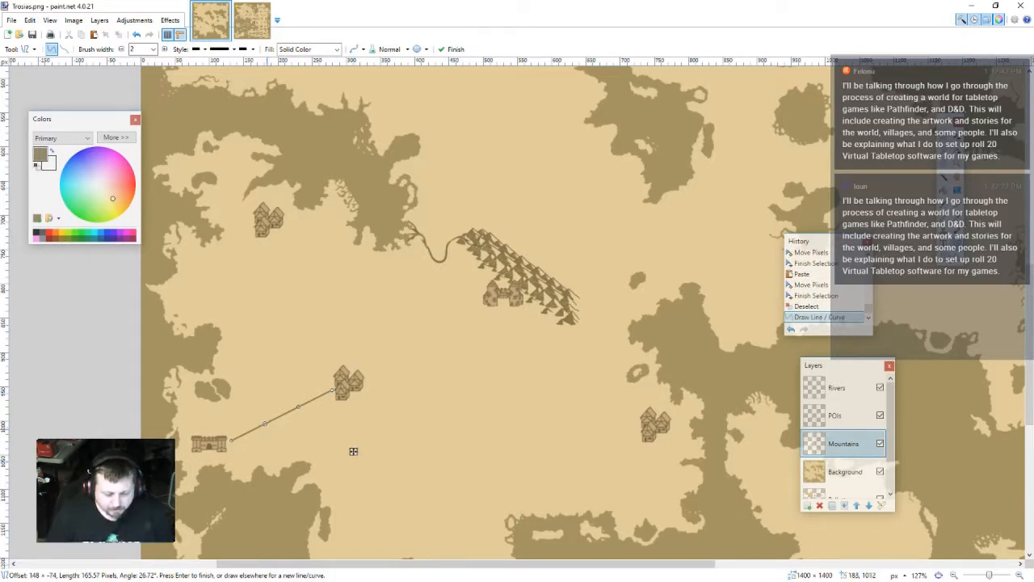
{"action": "left_click_drag", "start_coordinate": [264, 424], "coordinate": [244, 436]}
{"action": "left_click_drag", "start_coordinate": [299, 407], "coordinate": [240, 386]}
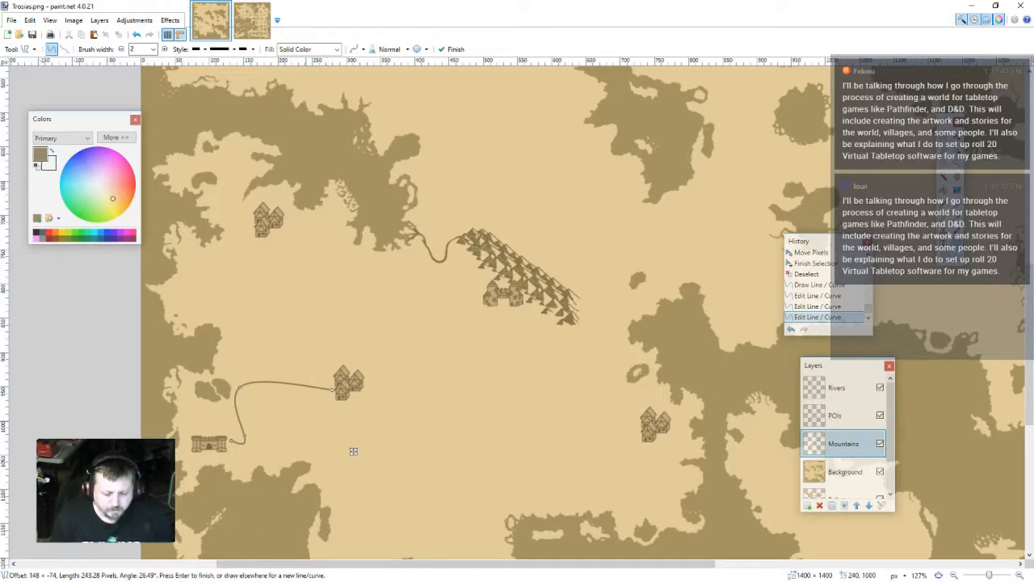
{"action": "left_click_drag", "start_coordinate": [244, 436], "coordinate": [240, 429]}
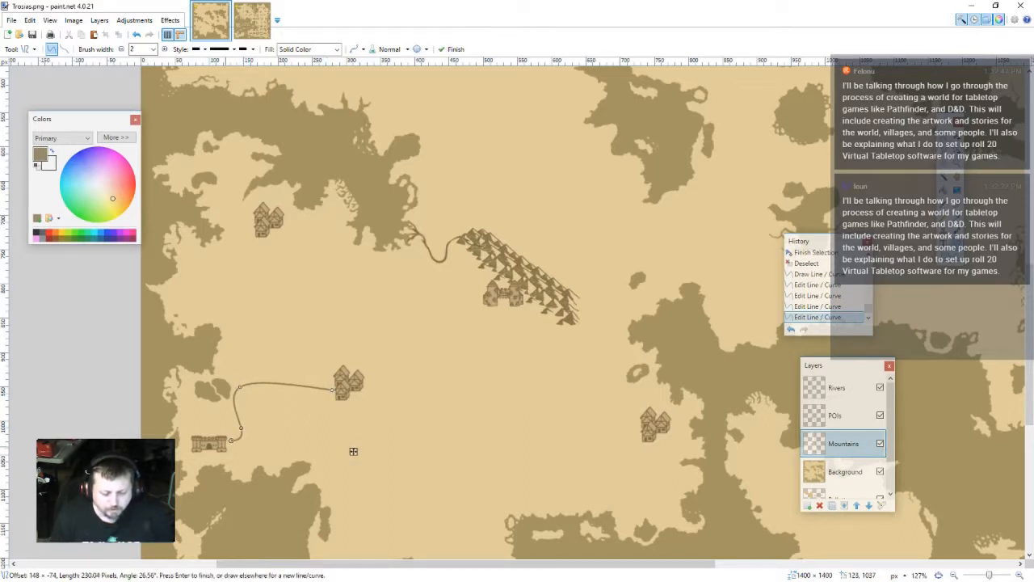
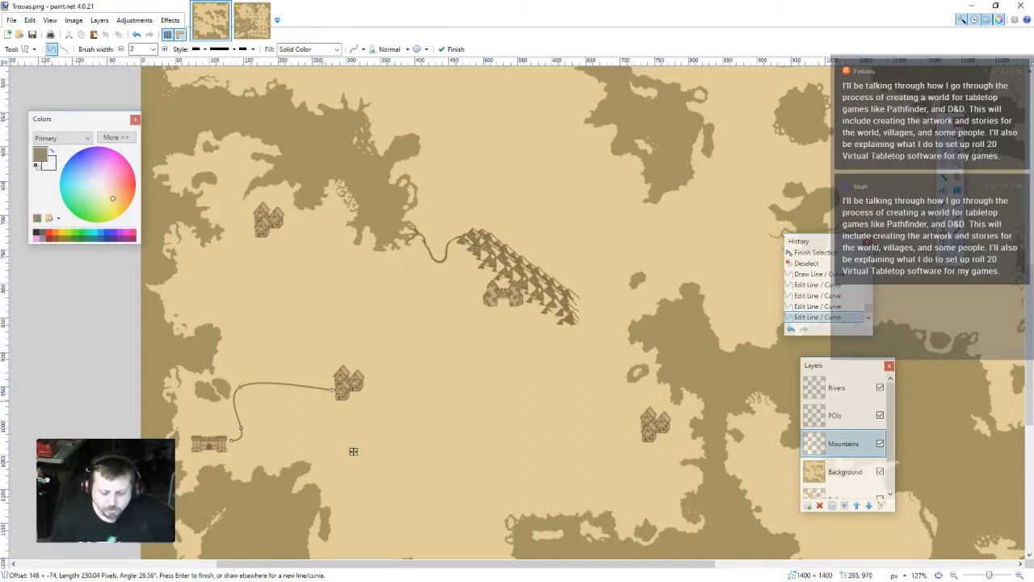
{"action": "left_click_drag", "start_coordinate": [333, 389], "coordinate": [328, 385]}
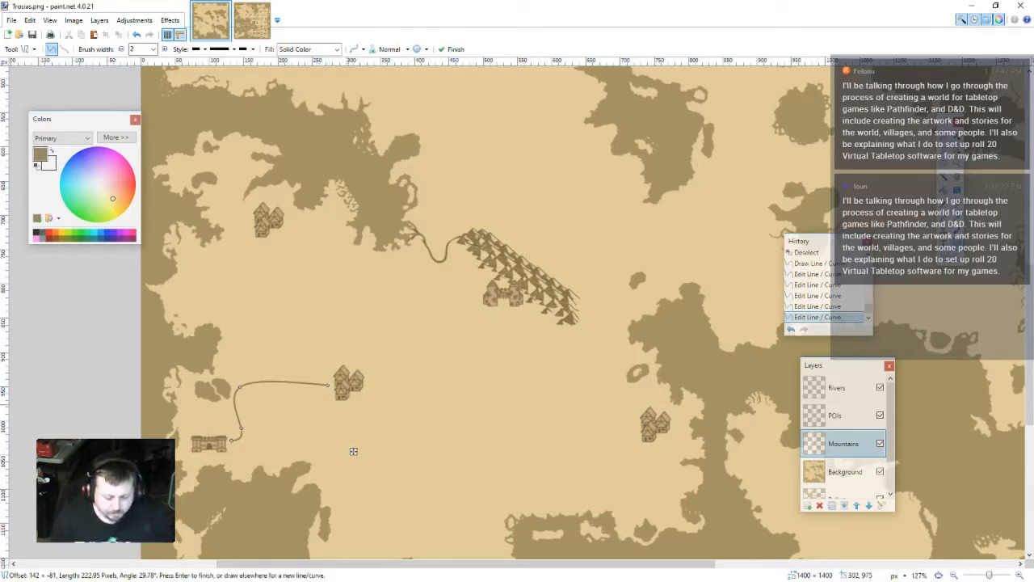
{"action": "key", "text": "Return"}
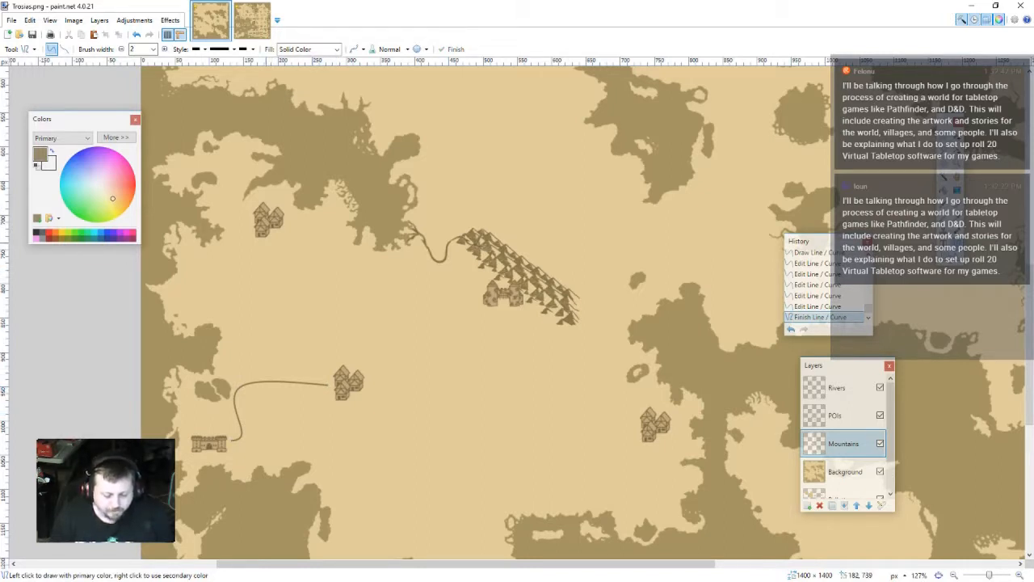
- Draw a road from the northwest village, bowed westward and merging smoothly into the road between the southwest castle and the nearest village
{"action": "left_click_drag", "start_coordinate": [255, 219], "coordinate": [294, 382]}
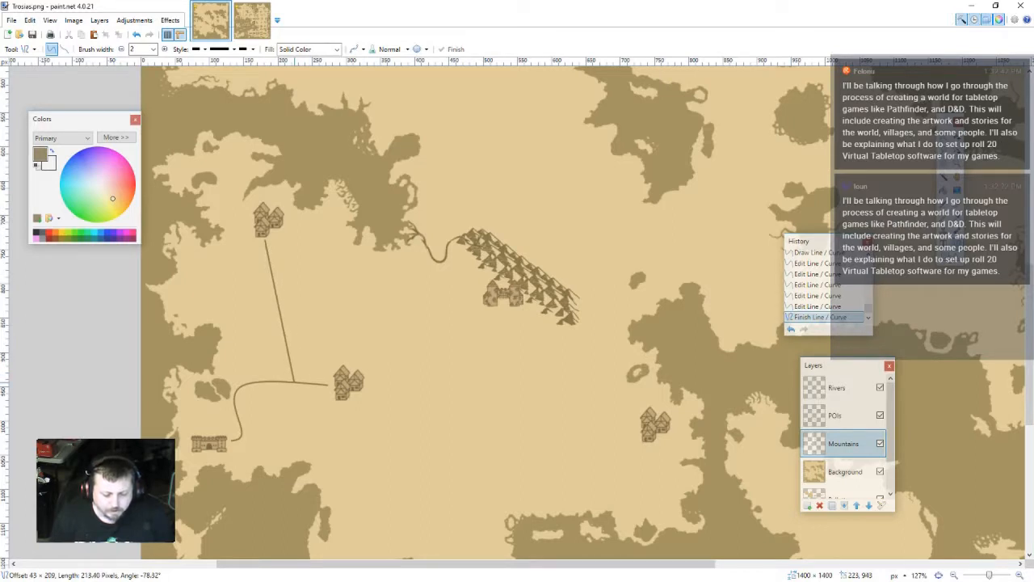
{"action": "left_click", "coordinate": [299, 406]}
{"action": "left_click_drag", "start_coordinate": [284, 333], "coordinate": [248, 367]}
{"action": "left_click_drag", "start_coordinate": [275, 287], "coordinate": [234, 302]}
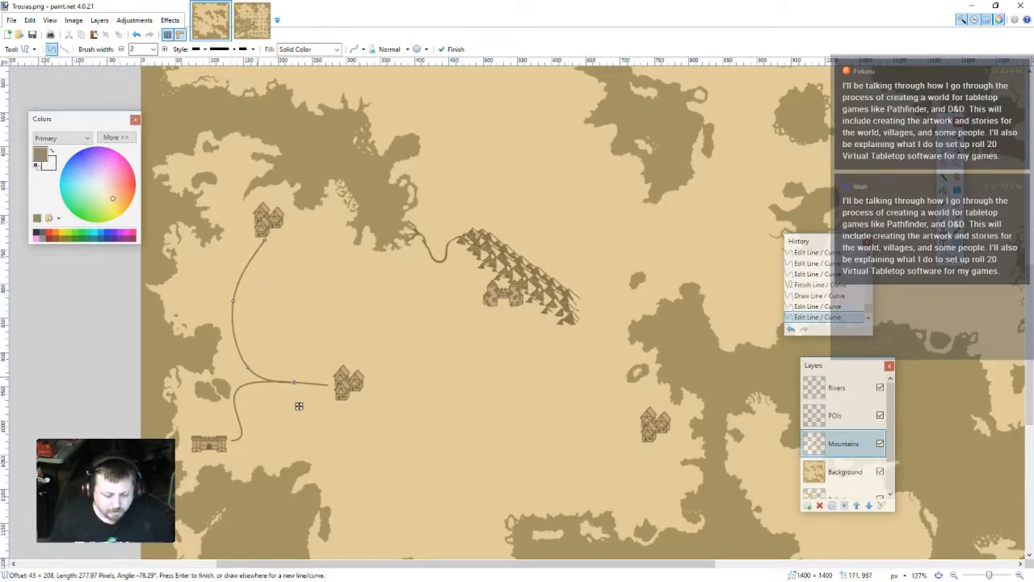
{"action": "mouse_move", "coordinate": [248, 366]}
{"action": "left_mouse_down"}
{"action": "mouse_move", "coordinate": [277, 382]}
{"action": "mouse_move", "coordinate": [261, 381]}
{"action": "left_mouse_up"}
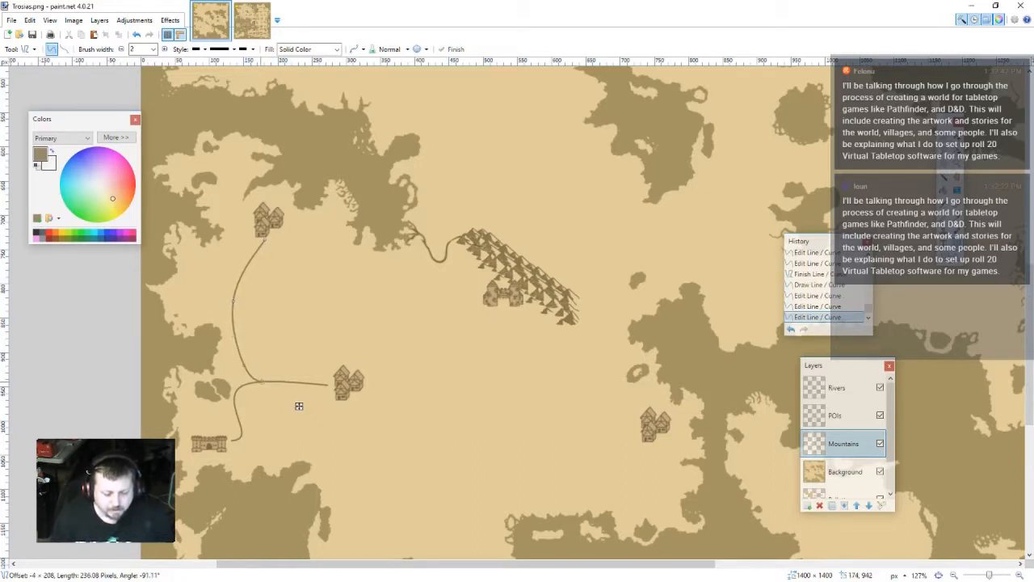
{"action": "scroll", "coordinate": [303, 396], "scroll_direction": "up", "scroll_amount": 4, "text": "ctrl"}
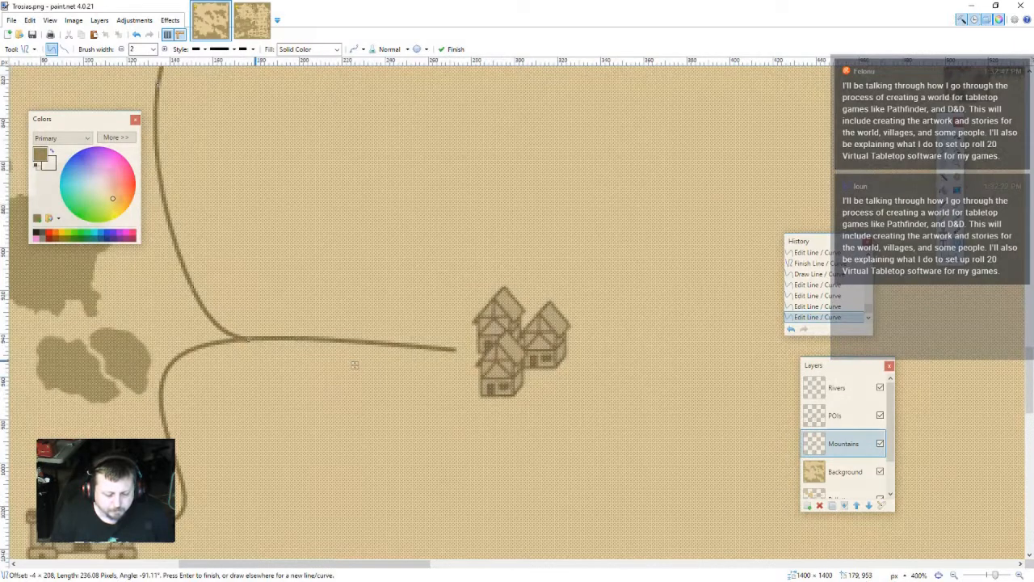
{"action": "left_click_drag", "start_coordinate": [249, 342], "coordinate": [249, 338]}
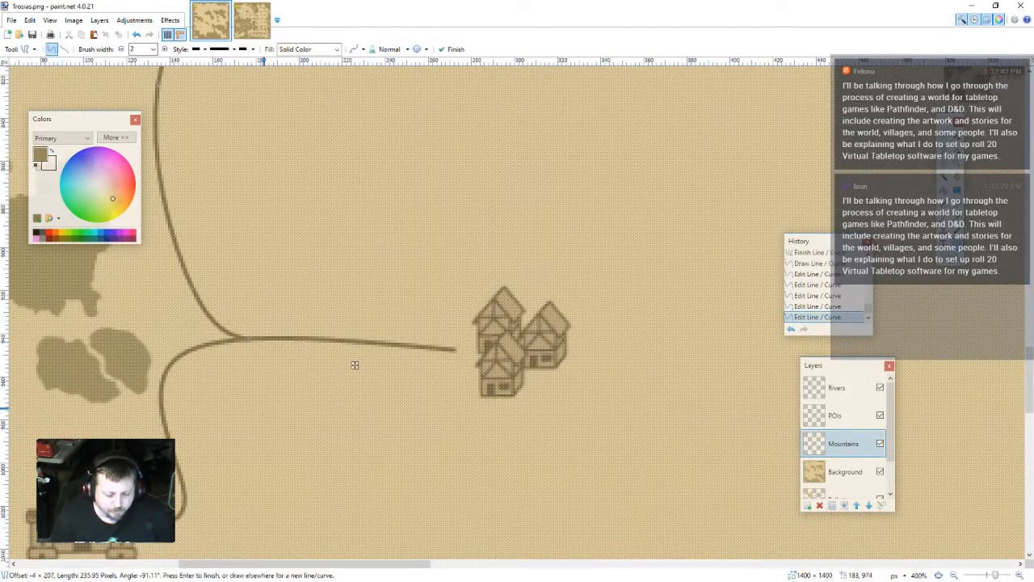
{"action": "key", "text": "Return"}
{"action": "scroll", "coordinate": [354, 365], "scroll_direction": "down", "scroll_amount": 4}
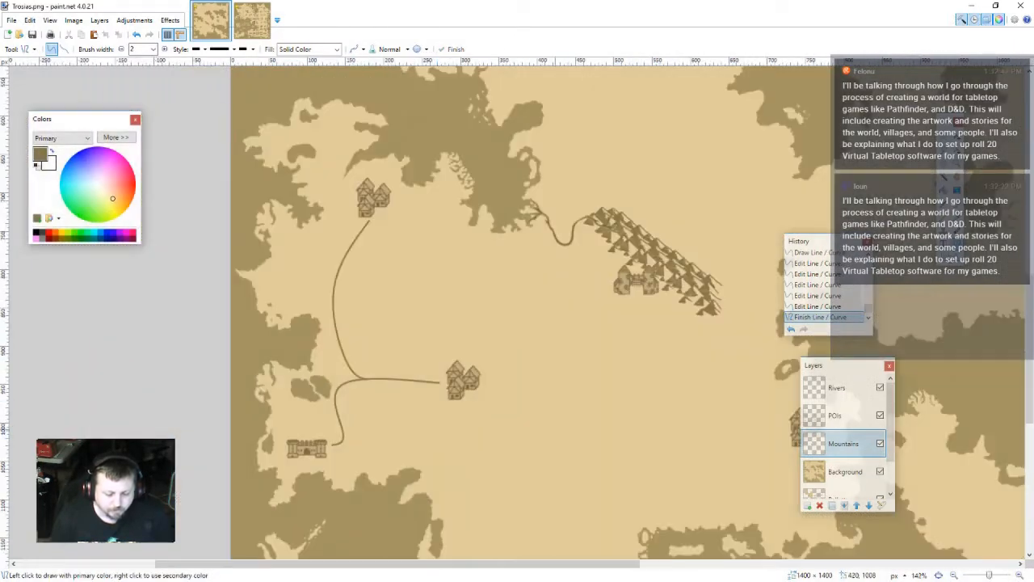
{"action": "left_click_drag", "start_coordinate": [552, 430], "coordinate": [456, 400]}
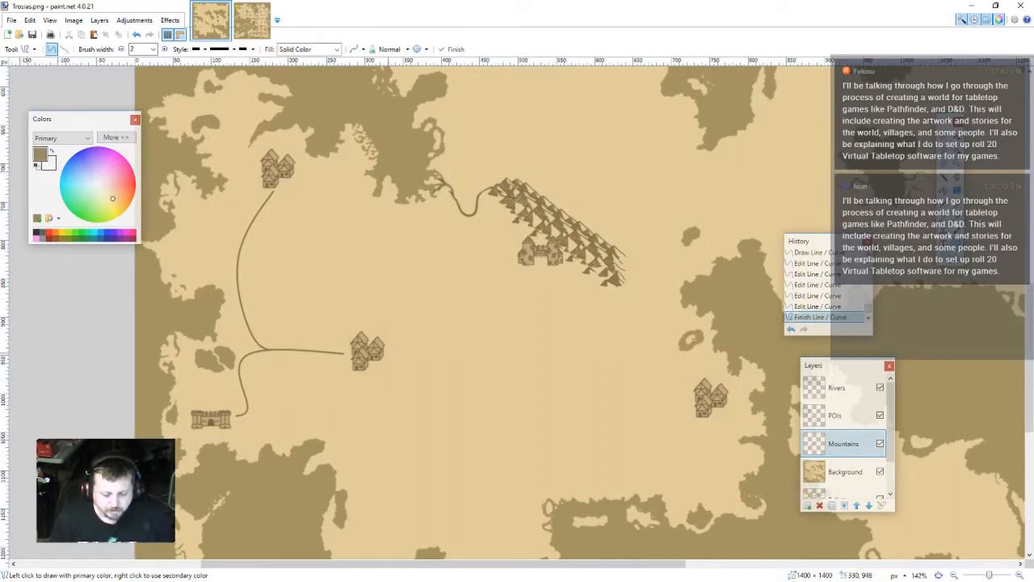
{"action": "mouse_move", "coordinate": [391, 351]}
{"action": "left_mouse_down"}
{"action": "mouse_move", "coordinate": [533, 273]}
{"action": "mouse_move", "coordinate": [500, 262]}
{"action": "mouse_move", "coordinate": [513, 248]}
{"action": "left_mouse_up"}
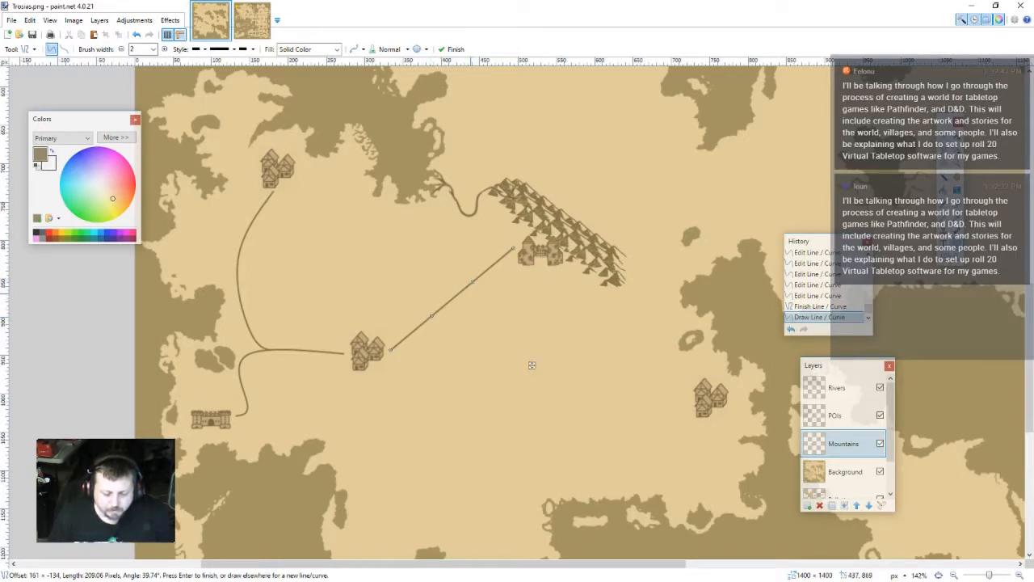
{"action": "key", "text": "Return"}
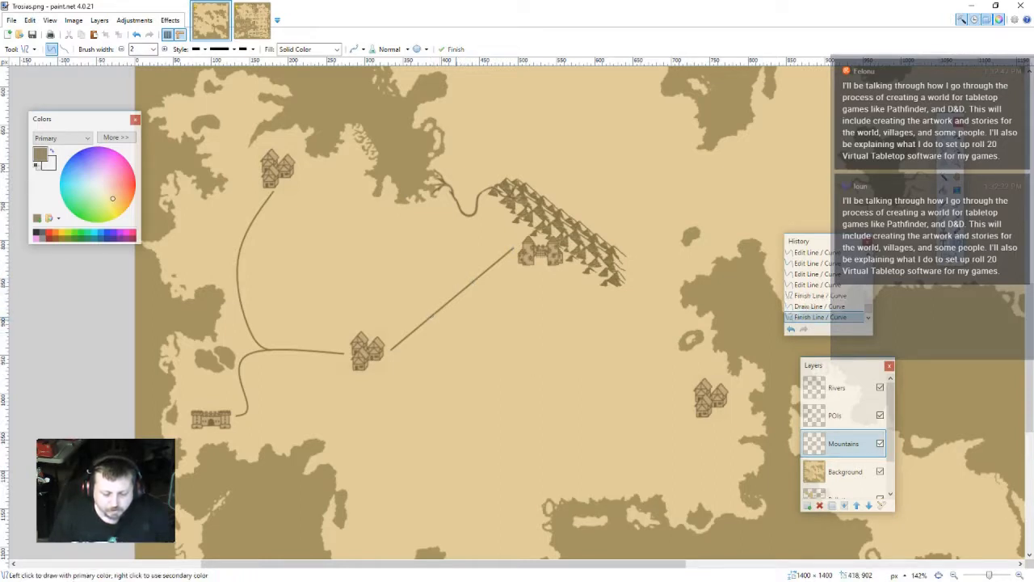
{"action": "key", "text": "ctrl+z"}
{"action": "key", "text": "ctrl+z"}
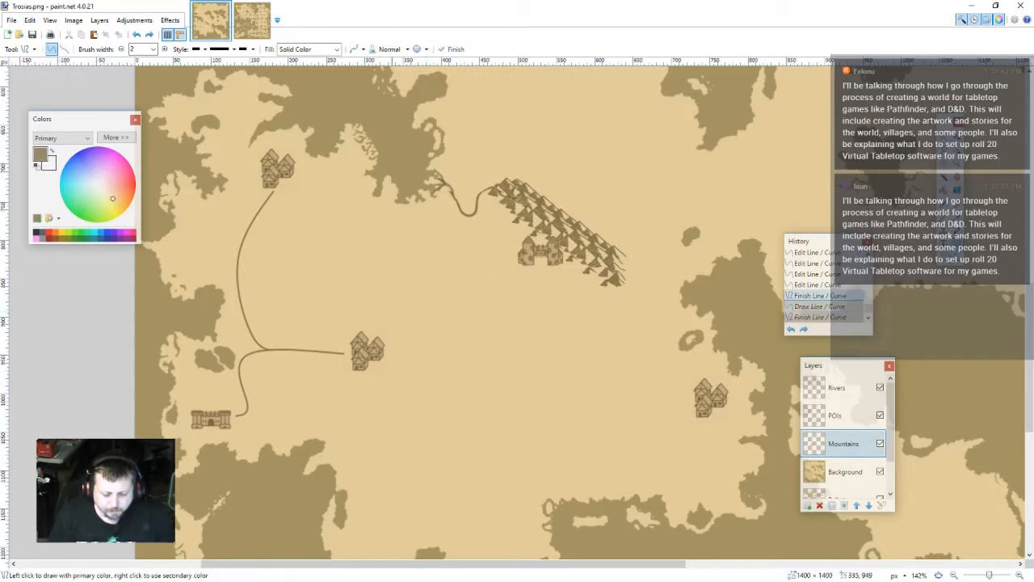
- Draw a road from the central village to the eastern village, curving it southward between them
{"action": "mouse_move", "coordinate": [393, 354]}
{"action": "left_mouse_down"}
{"action": "mouse_move", "coordinate": [542, 393]}
{"action": "mouse_move", "coordinate": [560, 411]}
{"action": "mouse_move", "coordinate": [521, 303]}
{"action": "mouse_move", "coordinate": [601, 301]}
{"action": "mouse_move", "coordinate": [692, 396]}
{"action": "mouse_move", "coordinate": [524, 315]}
{"action": "mouse_move", "coordinate": [644, 345]}
{"action": "mouse_move", "coordinate": [691, 399]}
{"action": "left_mouse_up"}
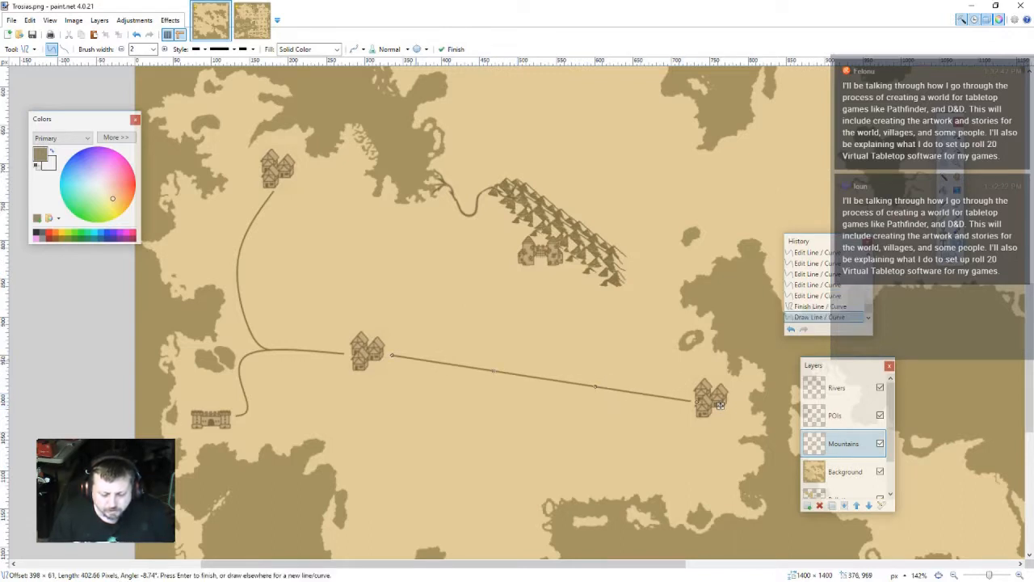
{"action": "left_click_drag", "start_coordinate": [494, 371], "coordinate": [541, 481]}
{"action": "left_click_drag", "start_coordinate": [595, 386], "coordinate": [665, 472]}
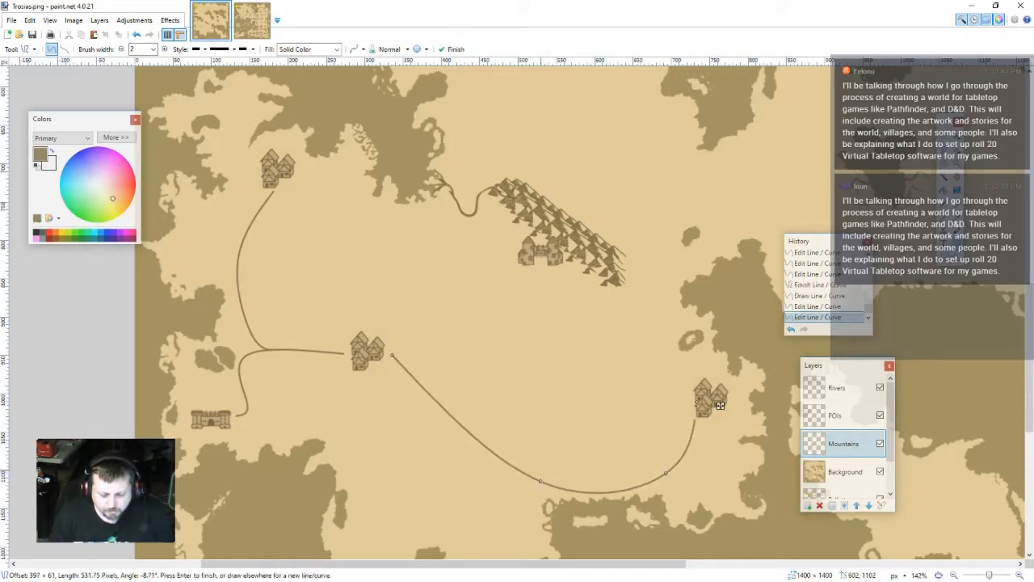
{"action": "left_click_drag", "start_coordinate": [540, 480], "coordinate": [570, 450]}
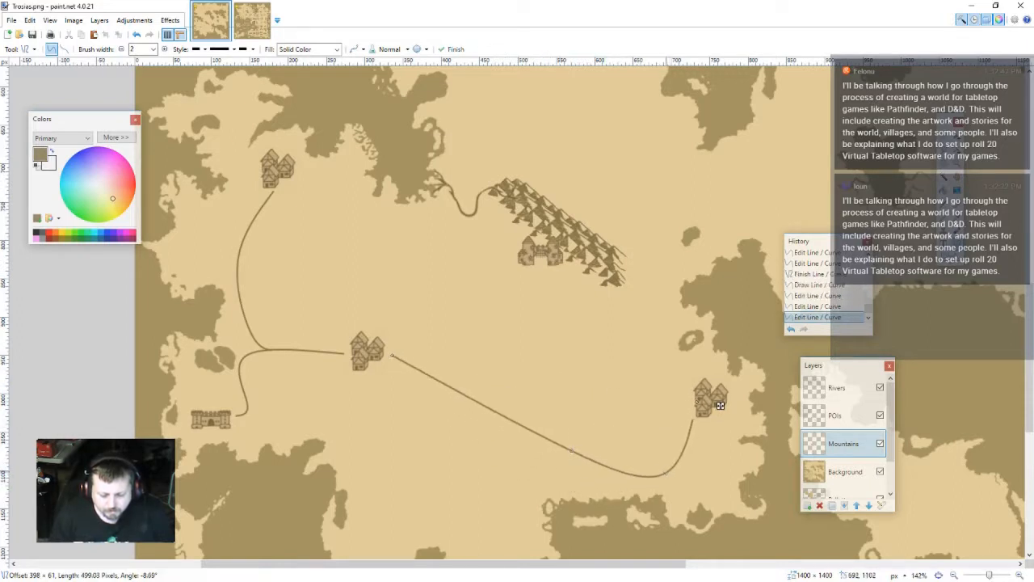
{"action": "left_click_drag", "start_coordinate": [667, 473], "coordinate": [673, 440]}
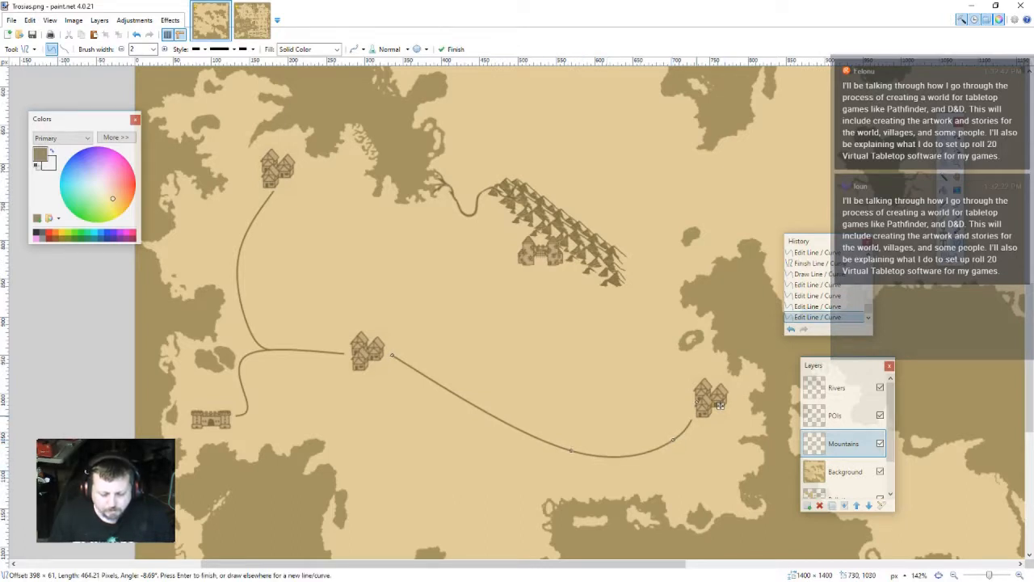
{"action": "key", "text": "Return"}
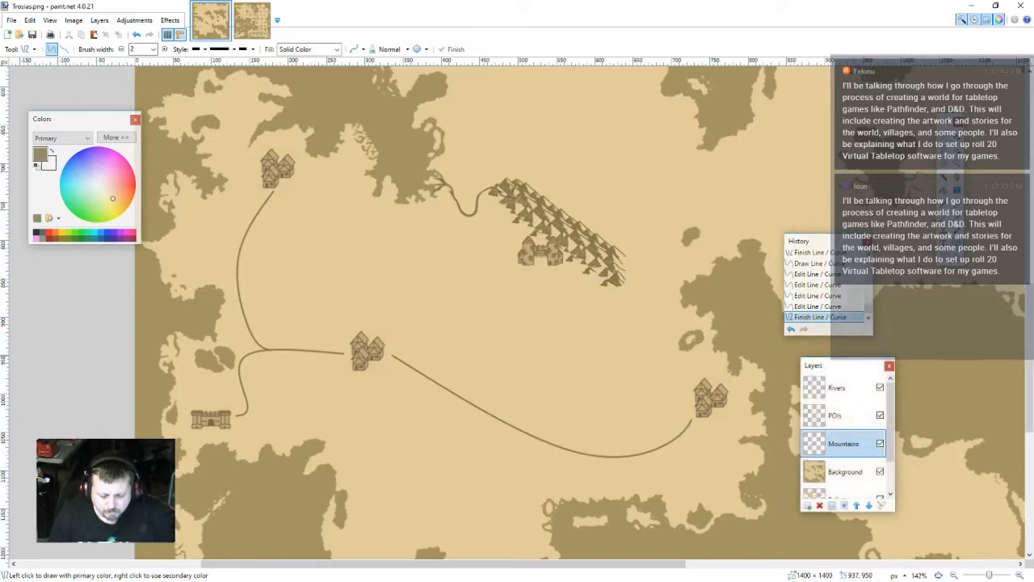
- Hide the Background layer and select a 69 × 42 pixel rectangle at 456, 254 around the lone steep peak
{"action": "scroll", "coordinate": [845, 436], "scroll_direction": "down", "scroll_amount": 1}
{"action": "scroll", "coordinate": [844, 437], "scroll_direction": "down", "scroll_amount": 1}
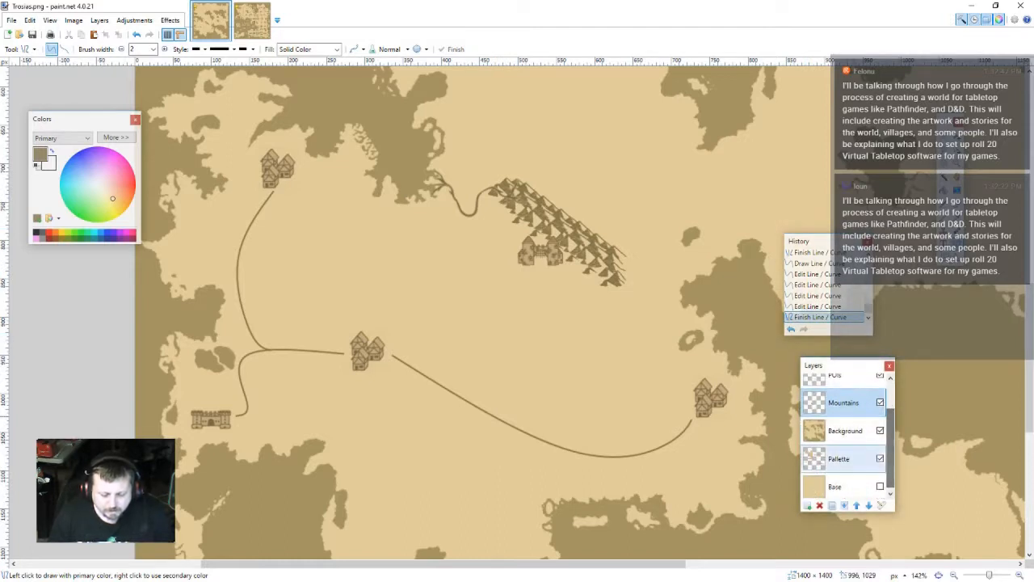
{"action": "left_click", "coordinate": [880, 430]}
{"action": "scroll", "coordinate": [565, 323], "scroll_direction": "up", "scroll_amount": 5}
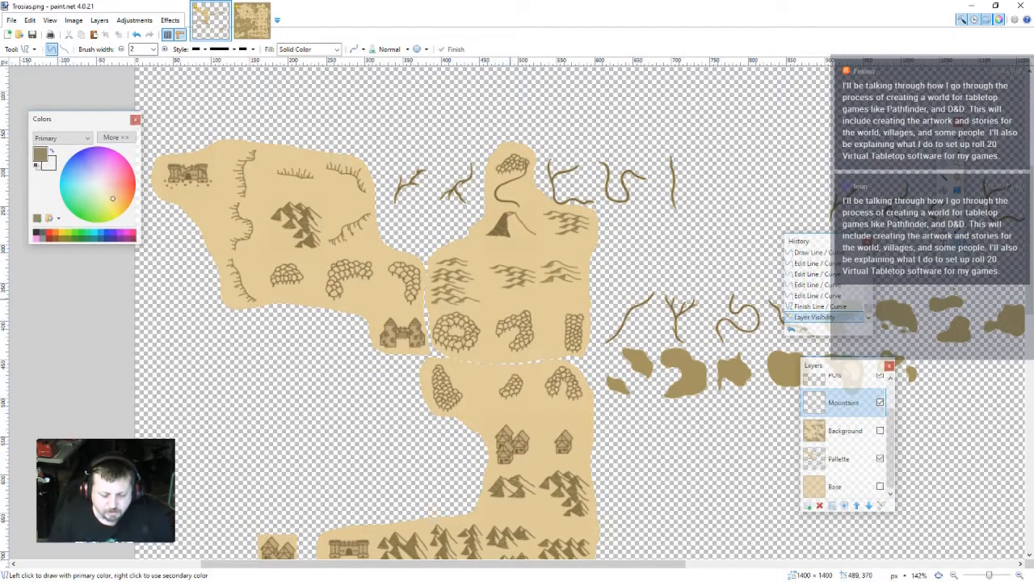
{"action": "scroll", "coordinate": [509, 298], "scroll_direction": "down", "scroll_amount": 6}
{"action": "scroll", "coordinate": [527, 310], "scroll_direction": "up", "scroll_amount": 6}
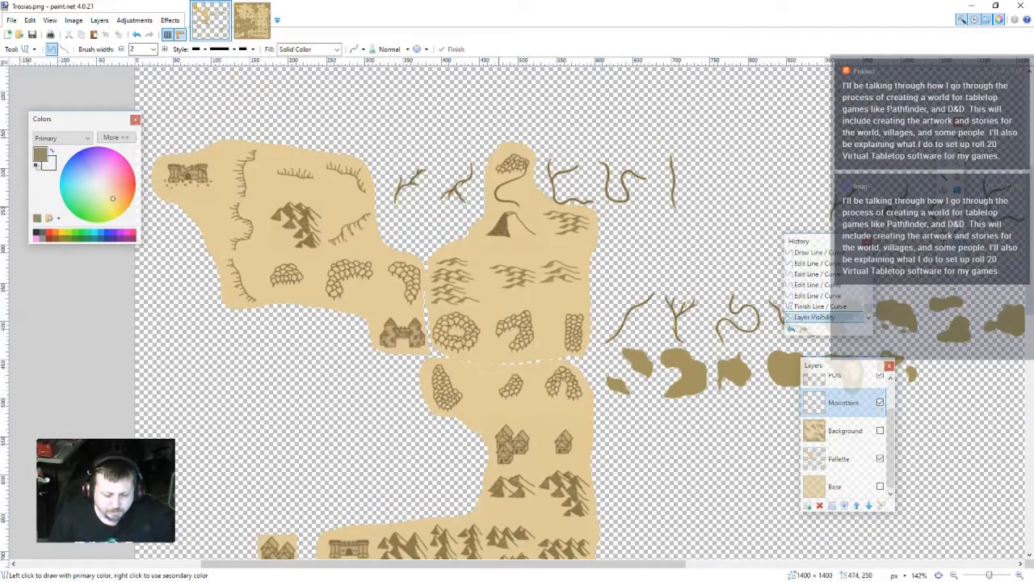
{"action": "left_click_drag", "start_coordinate": [495, 216], "coordinate": [561, 257]}
{"action": "key", "text": "ctrl+z"}
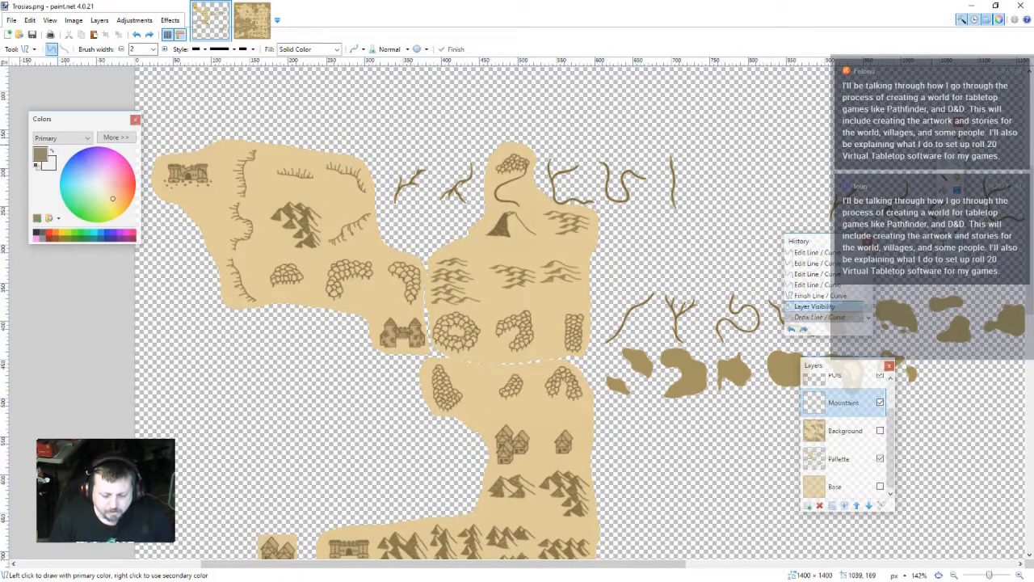
{"action": "key", "text": "s"}
{"action": "left_click_drag", "start_coordinate": [538, 243], "coordinate": [484, 211]}
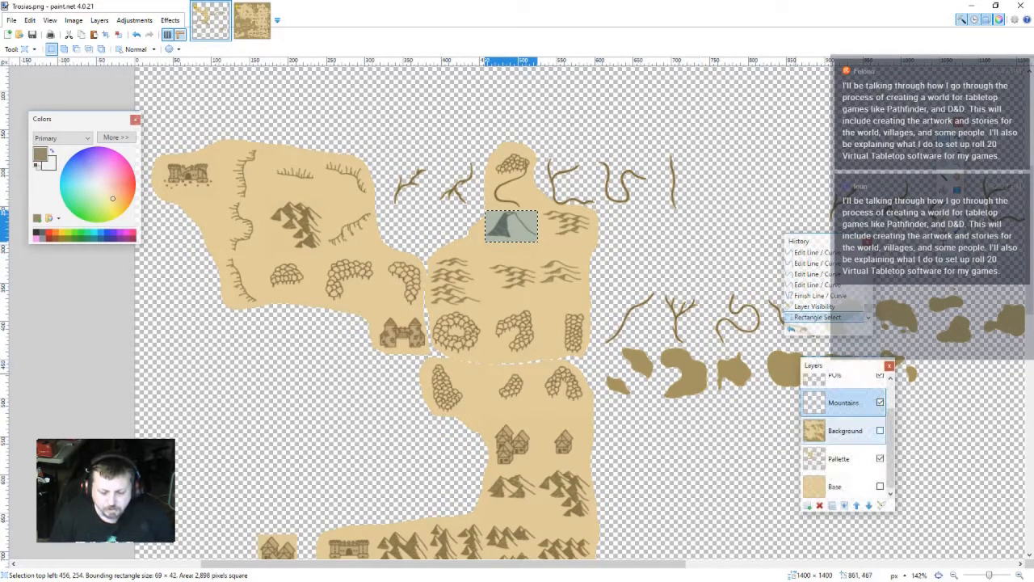
- Make Pallette the active layer and copy the selected peak from it
{"action": "scroll", "coordinate": [844, 436], "scroll_direction": "up", "scroll_amount": 3}
{"action": "left_click", "coordinate": [836, 415]}
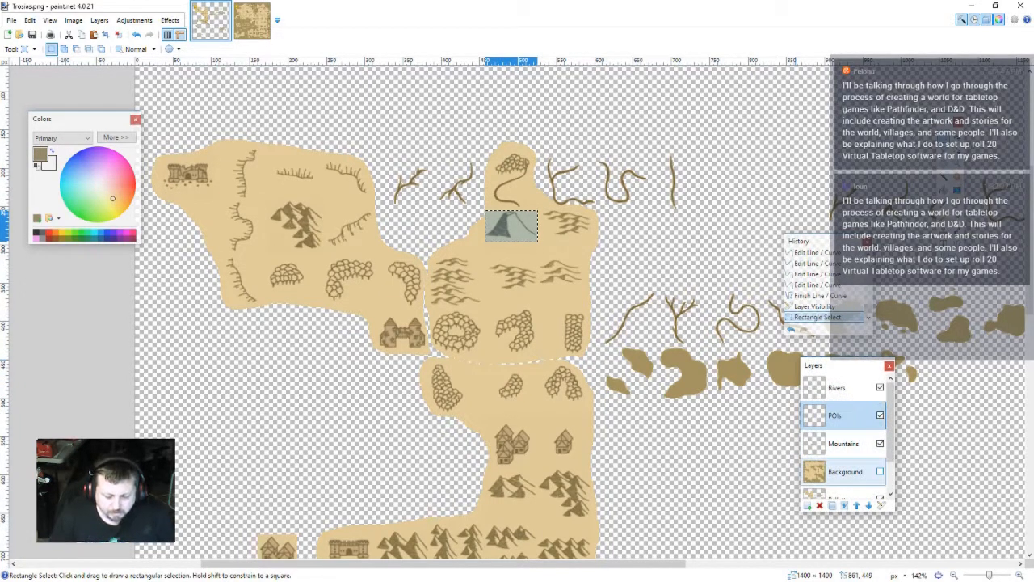
{"action": "left_click", "coordinate": [890, 477]}
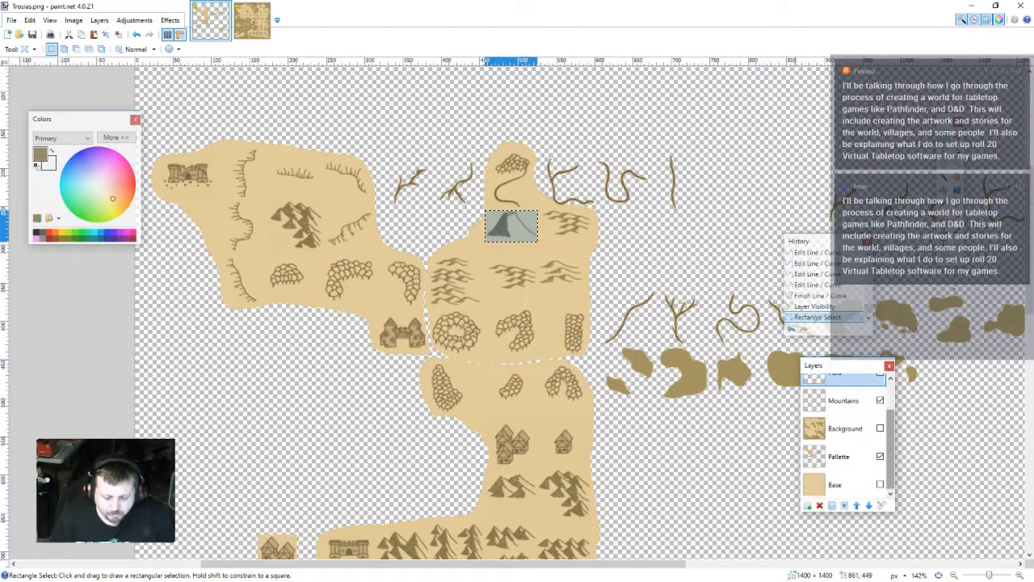
{"action": "left_click", "coordinate": [844, 456]}
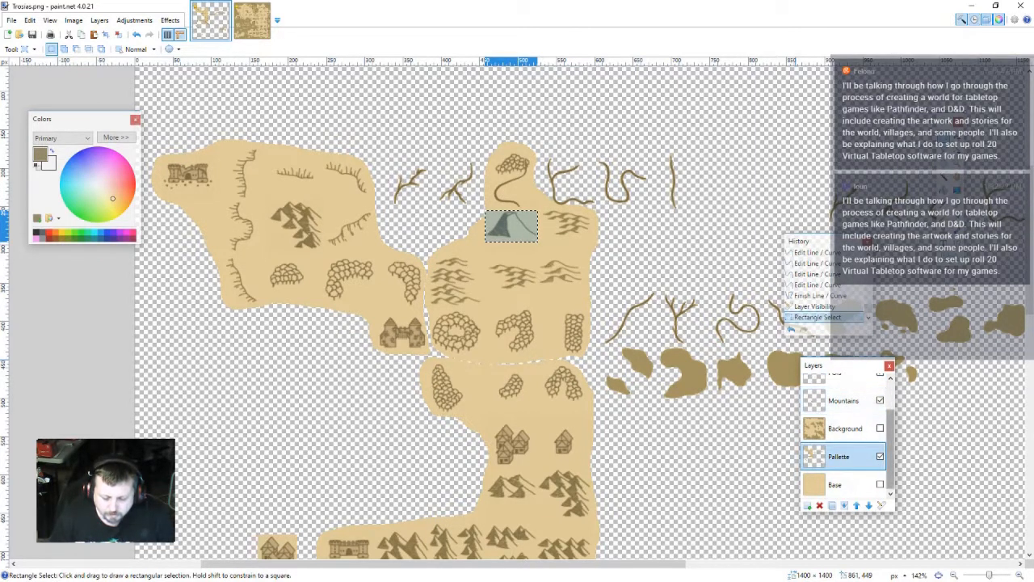
- Paste the copied peak onto the POIs layer and show the Background layer again
{"action": "left_click_drag", "start_coordinate": [891, 436], "coordinate": [890, 414]}
{"action": "left_click", "coordinate": [844, 406]}
{"action": "key", "text": "ctrl+v"}
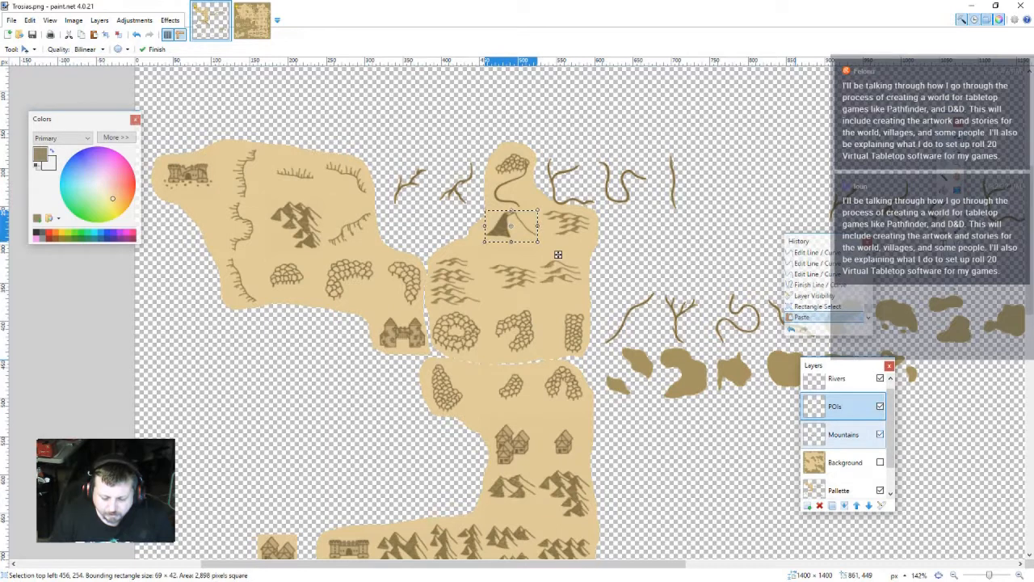
{"action": "left_click", "coordinate": [880, 462]}
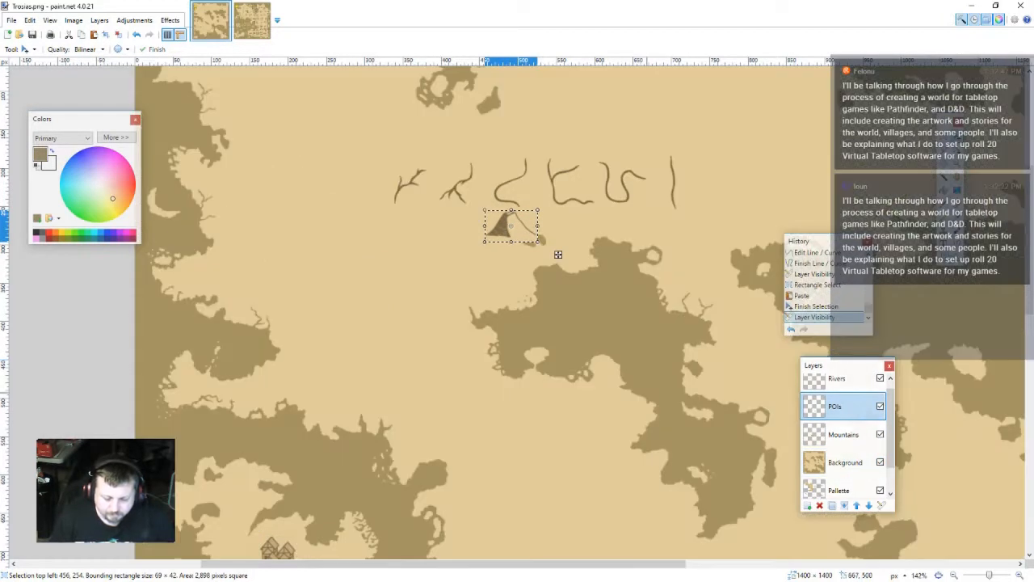
- Move the pasted peak south of the mountain range and its castle, to 496, 910
{"action": "scroll", "coordinate": [558, 255], "scroll_direction": "down", "scroll_amount": 3}
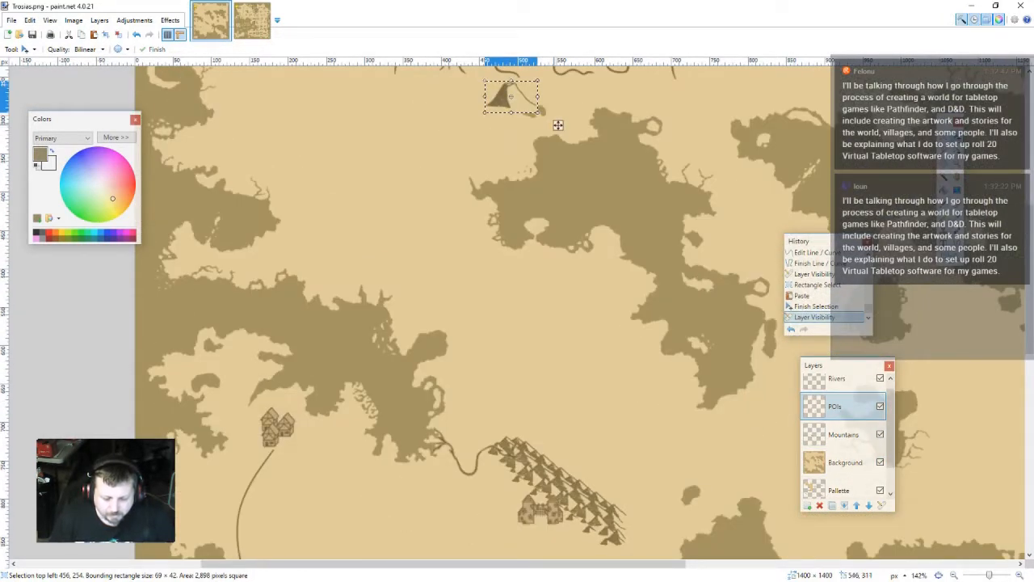
{"action": "left_click_drag", "start_coordinate": [559, 124], "coordinate": [591, 411]}
{"action": "scroll", "coordinate": [591, 412], "scroll_direction": "down", "scroll_amount": 1}
{"action": "scroll", "coordinate": [590, 372], "scroll_direction": "down", "scroll_amount": 5}
{"action": "scroll", "coordinate": [590, 372], "scroll_direction": "right", "scroll_amount": 1}
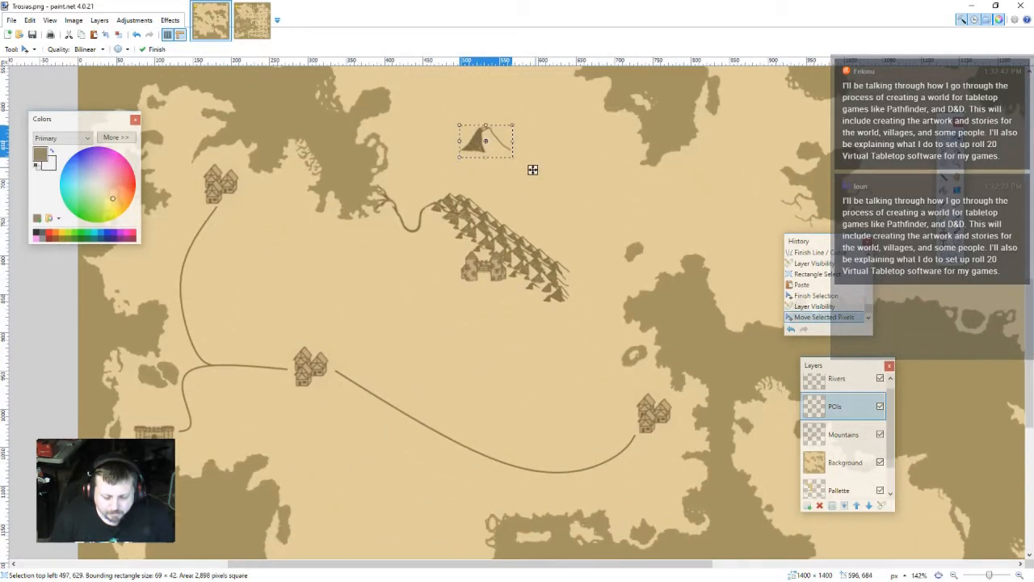
{"action": "left_click_drag", "start_coordinate": [532, 169], "coordinate": [532, 385]}
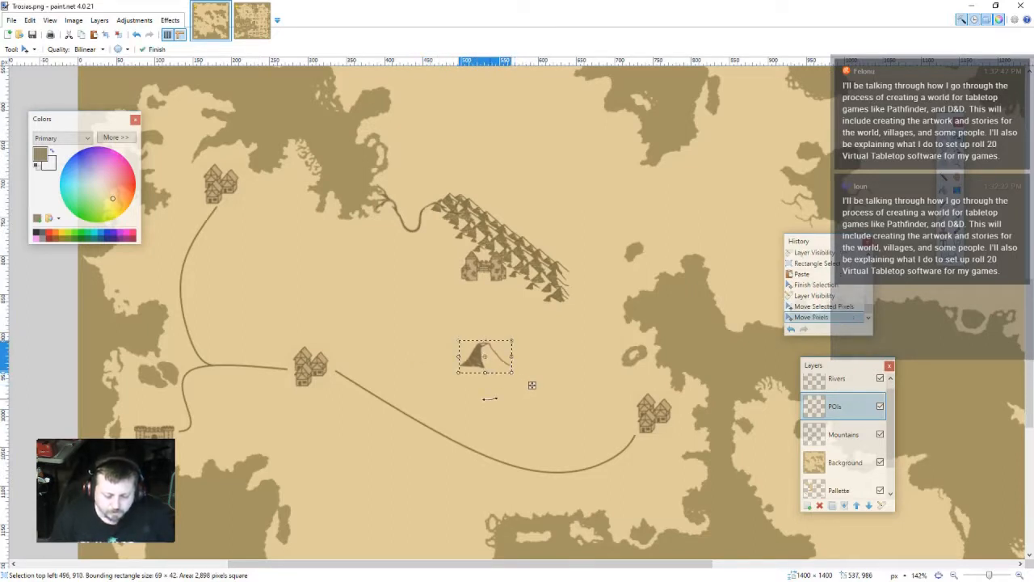
- Deselect the placed peak and toggle the visibility of the Background, POIs and Mountains layers to examine which one holds the roads
{"action": "key", "text": "ctrl+d"}
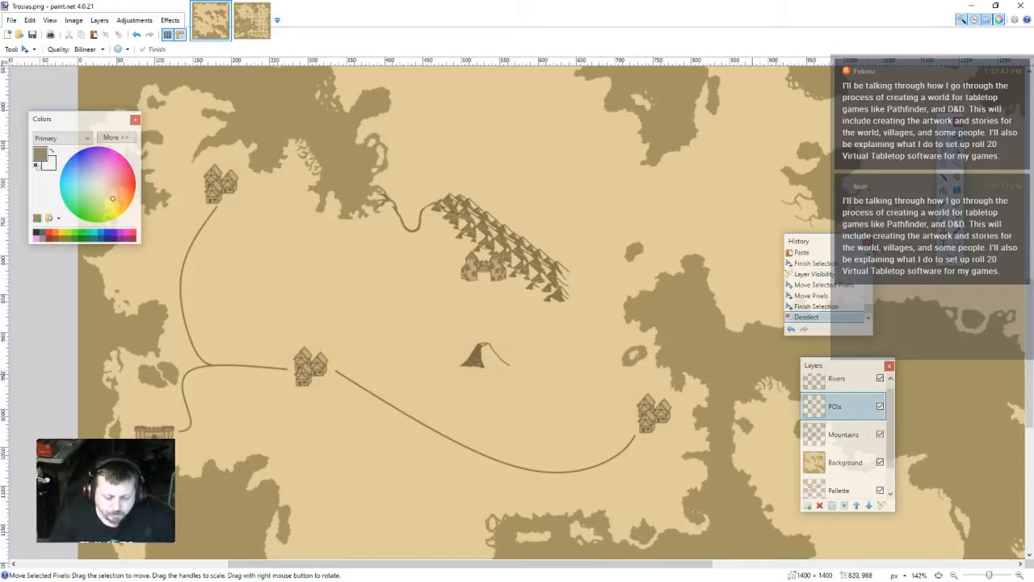
{"action": "scroll", "coordinate": [843, 434], "scroll_direction": "up", "scroll_amount": 1}
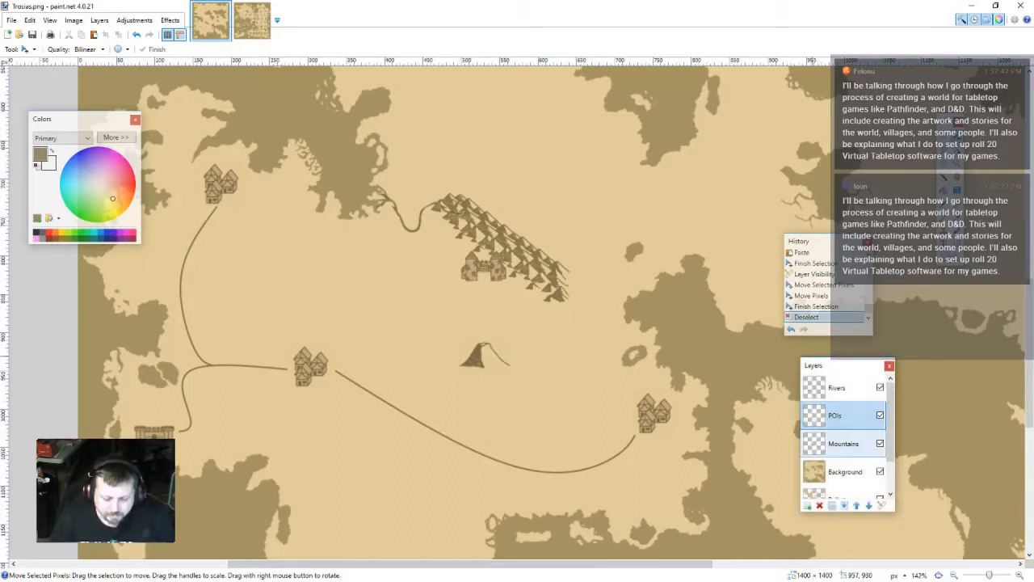
{"action": "scroll", "coordinate": [843, 434], "scroll_direction": "down", "scroll_amount": 1}
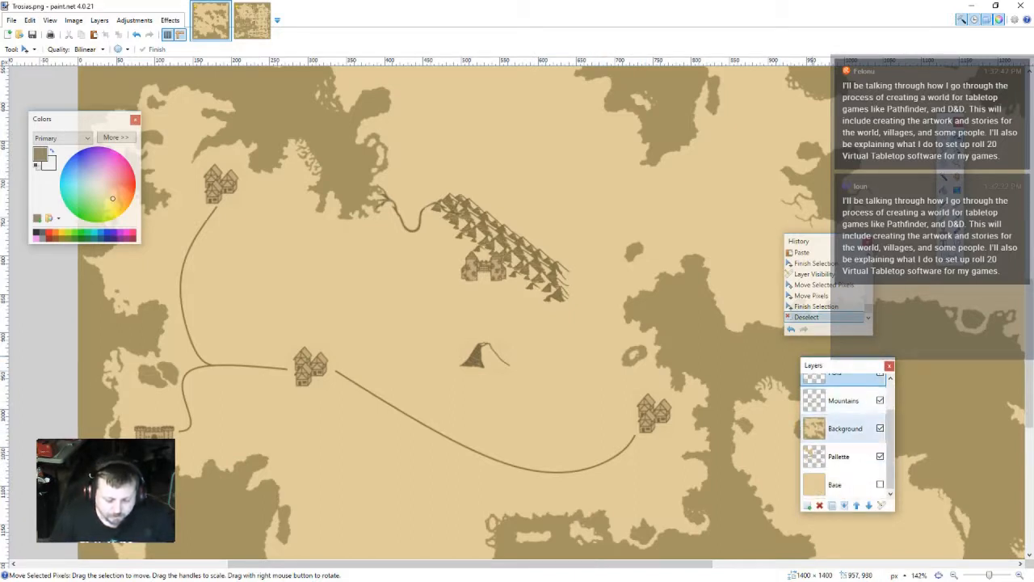
{"action": "left_click", "coordinate": [880, 428]}
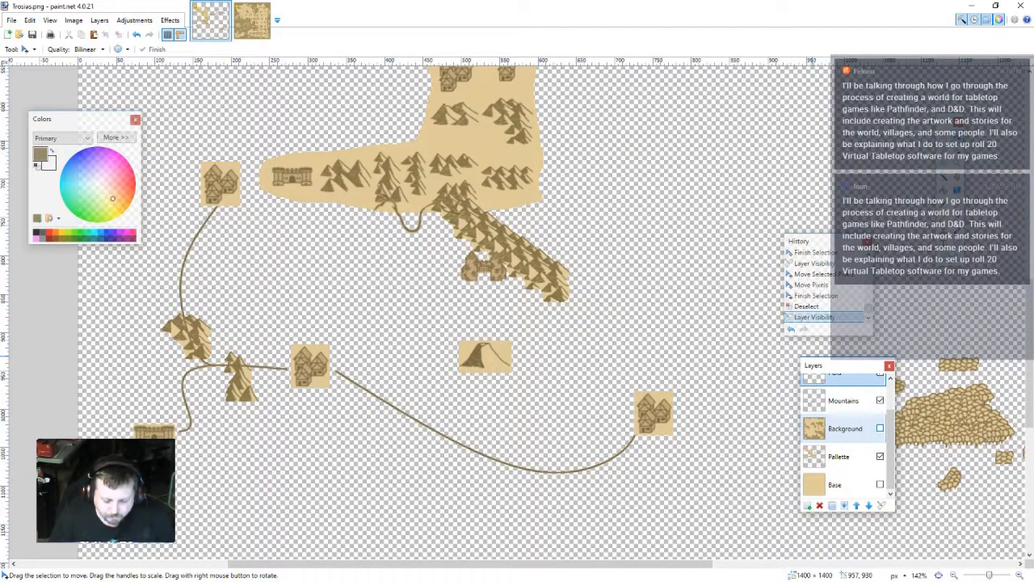
{"action": "left_click", "coordinate": [880, 428]}
{"action": "scroll", "coordinate": [843, 415], "scroll_direction": "up", "scroll_amount": 1}
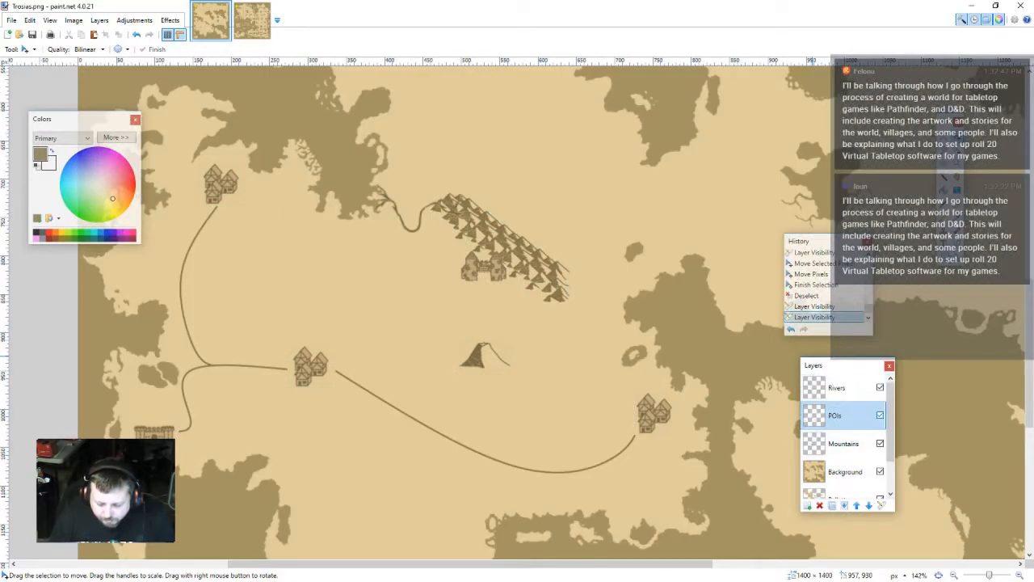
{"action": "left_click", "coordinate": [880, 414]}
{"action": "left_click", "coordinate": [880, 414]}
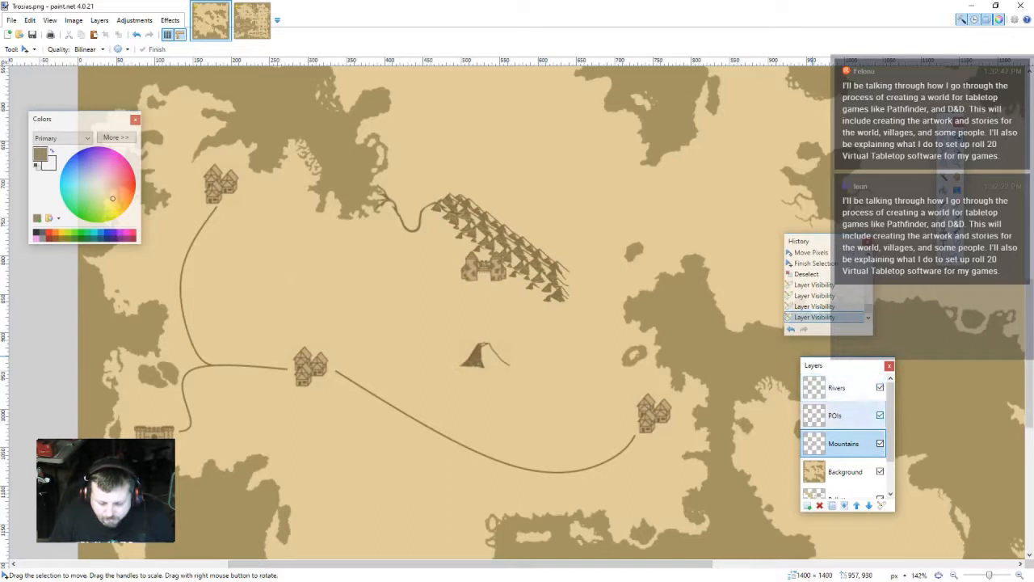
{"action": "left_click", "coordinate": [880, 443]}
{"action": "left_click", "coordinate": [880, 443]}
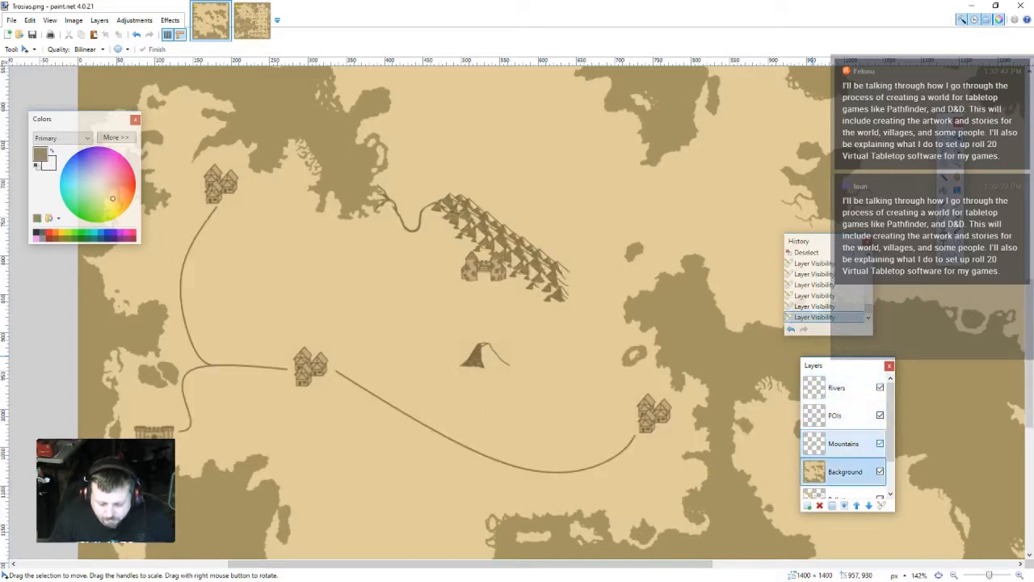
{"action": "left_click", "coordinate": [880, 443]}
{"action": "left_click", "coordinate": [880, 443]}
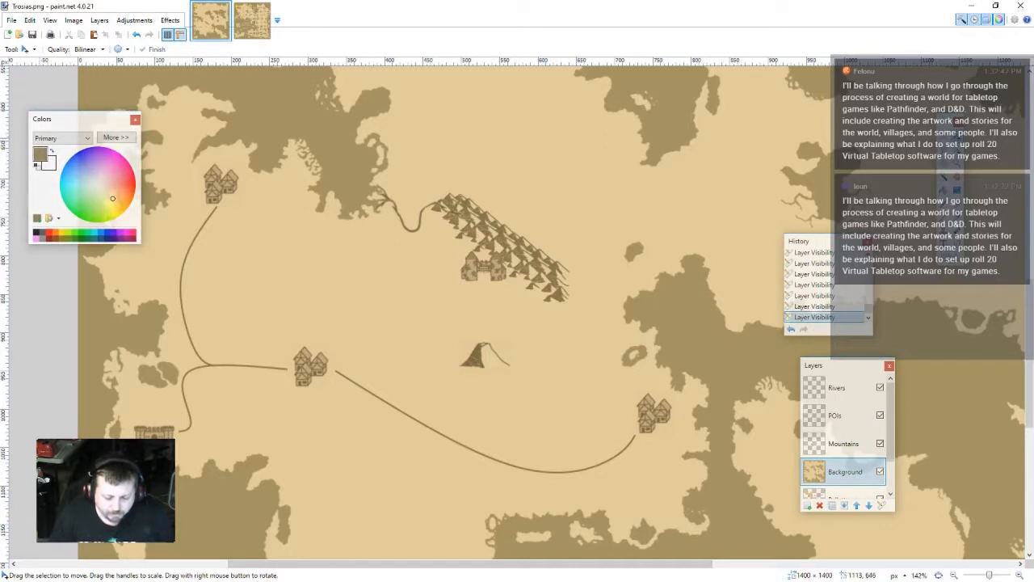
- Lasso the whole road network, add a new layer above Background, and try to cut and paste the roads onto it
{"action": "key", "text": "s"}
{"action": "mouse_move", "coordinate": [549, 426]}
{"action": "left_mouse_down"}
{"action": "mouse_move", "coordinate": [618, 478]}
{"action": "mouse_move", "coordinate": [334, 345]}
{"action": "mouse_move", "coordinate": [234, 194]}
{"action": "mouse_move", "coordinate": [166, 452]}
{"action": "mouse_move", "coordinate": [267, 459]}
{"action": "mouse_move", "coordinate": [363, 492]}
{"action": "mouse_move", "coordinate": [571, 519]}
{"action": "left_mouse_up"}
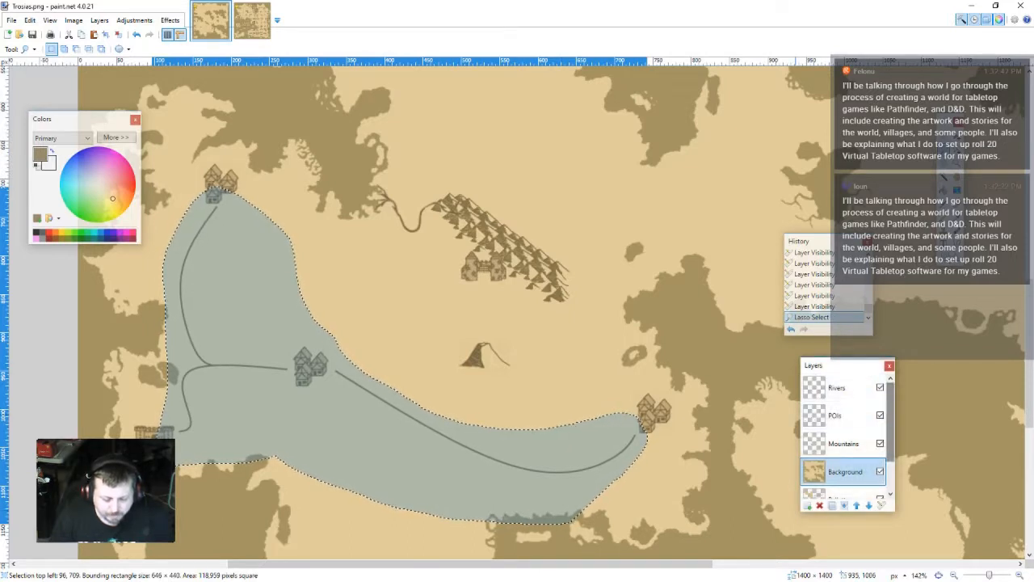
{"action": "left_click", "coordinate": [808, 505]}
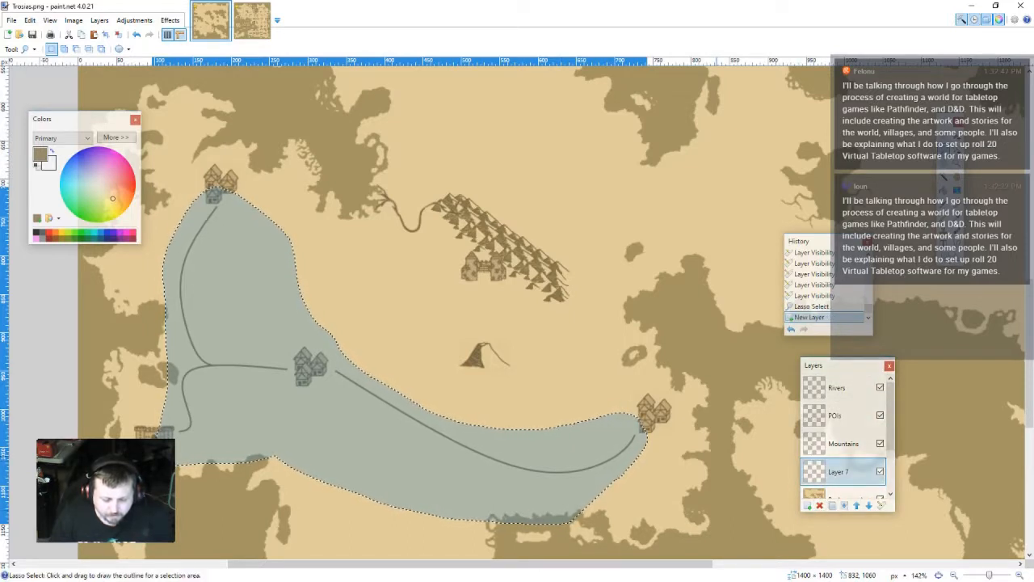
{"action": "key", "text": "ctrl+x"}
{"action": "key", "text": "ctrl+v"}
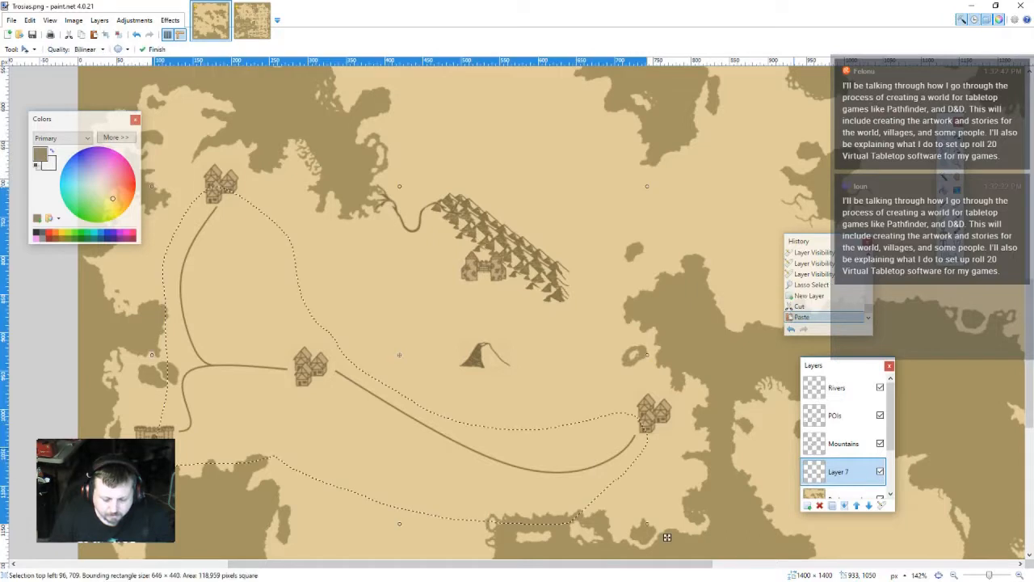
- Rename the new layer to Roads and clear the lasso selection
{"action": "key", "text": "F4"}
{"action": "type", "text": "Roads"}
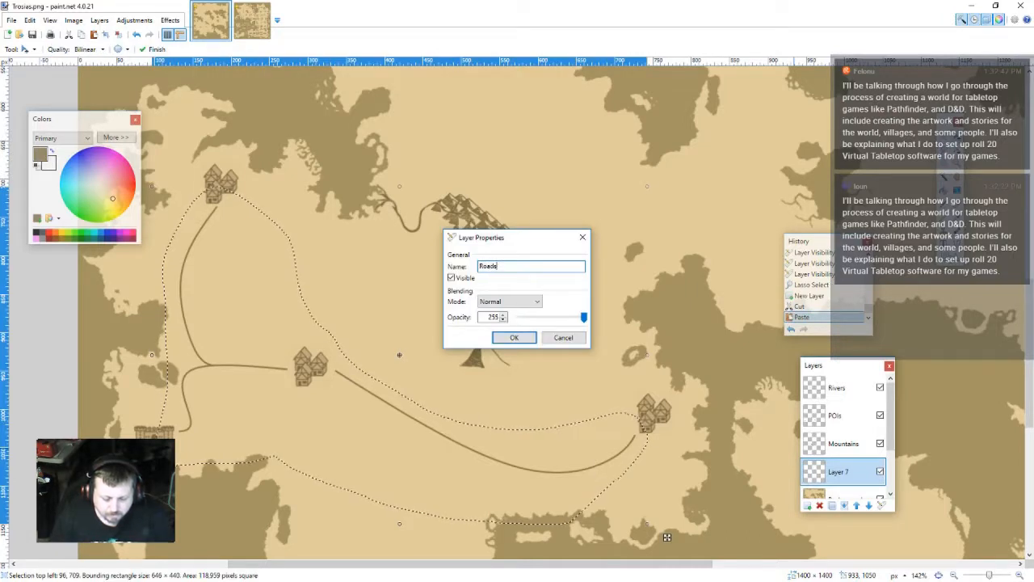
{"action": "key", "text": "Return"}
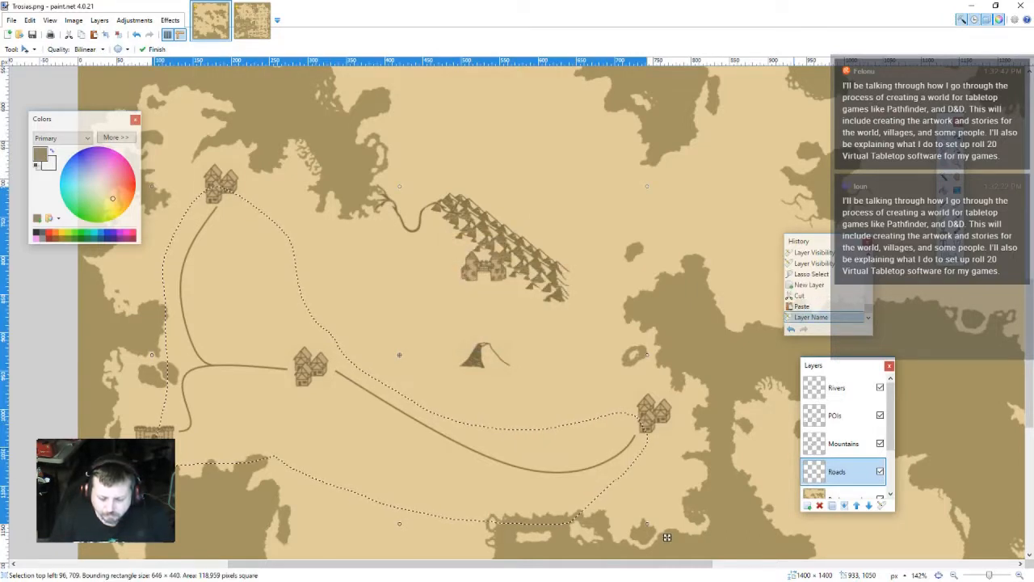
{"action": "key", "text": "ctrl+d"}
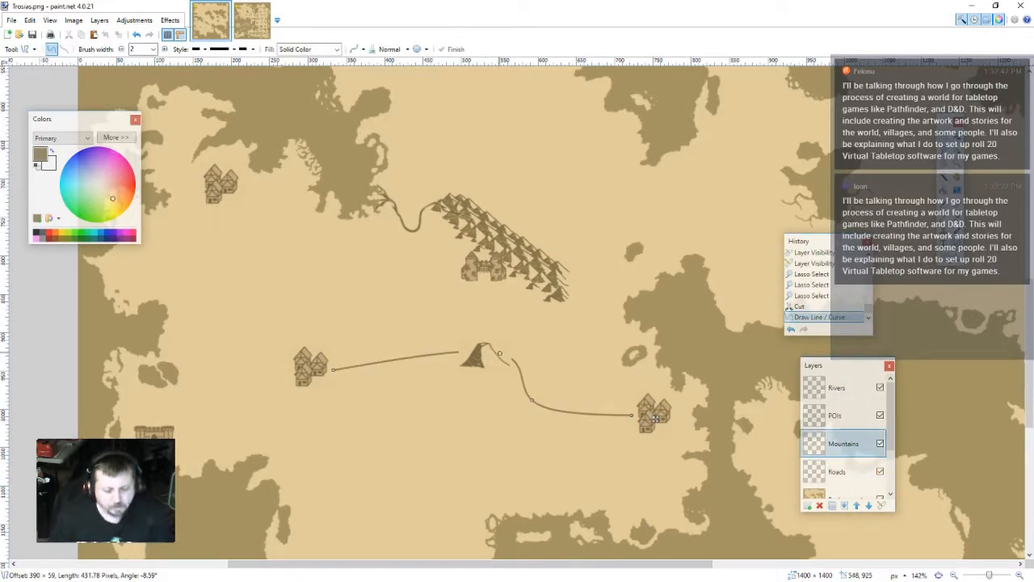
{"action": "mouse_move", "coordinate": [485, 355]}
{"action": "left_mouse_down"}
{"action": "mouse_move", "coordinate": [507, 332]}
{"action": "mouse_move", "coordinate": [517, 346]}
{"action": "mouse_move", "coordinate": [495, 340]}
{"action": "mouse_move", "coordinate": [504, 336]}
{"action": "left_mouse_up"}
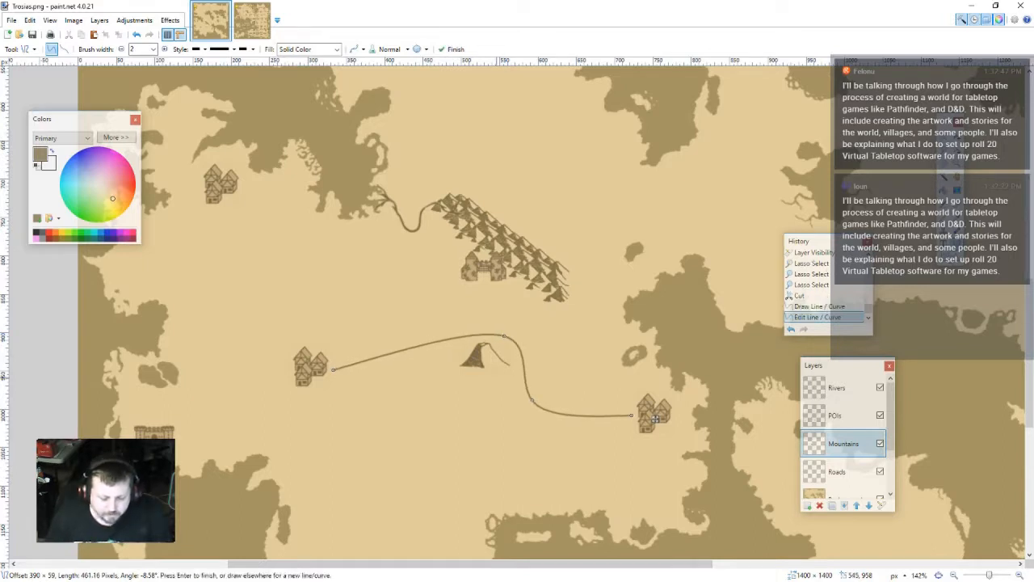
{"action": "key", "text": "ctrl+z"}
{"action": "key", "text": "ctrl+z"}
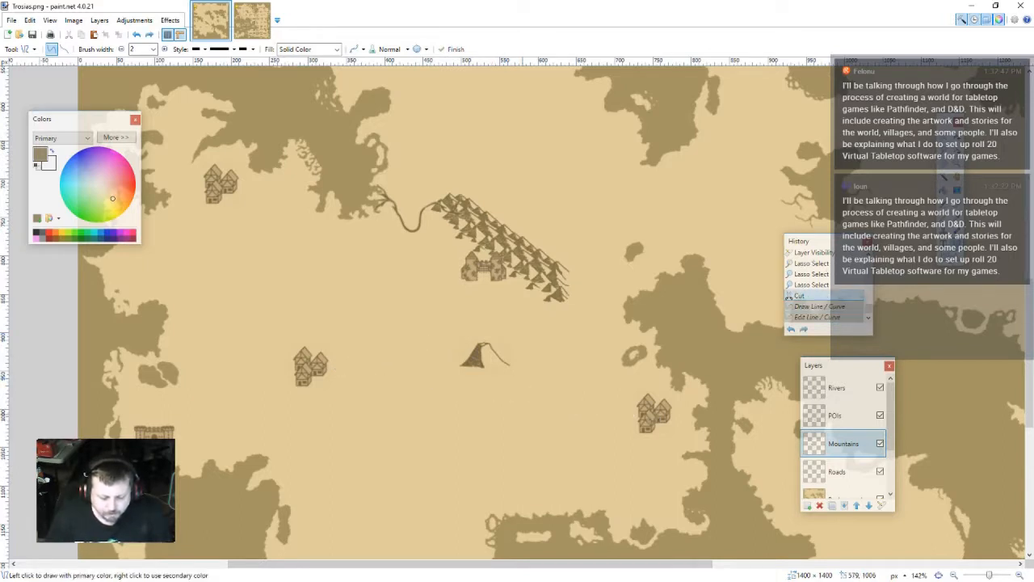
- Paste the cut road network onto the Roads layer, check it by hiding and showing that layer, and deselect
{"action": "left_click", "coordinate": [841, 471]}
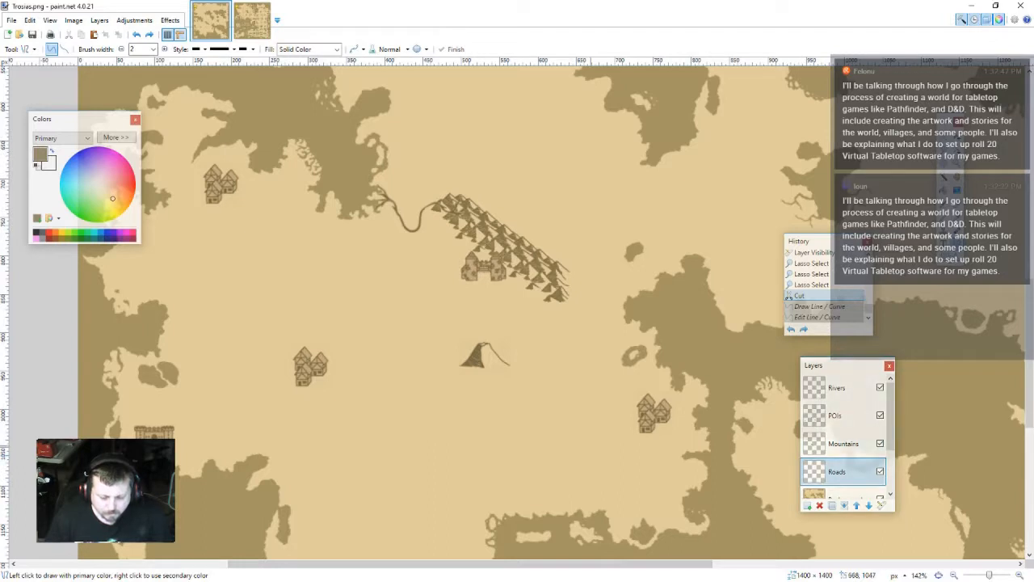
{"action": "key", "text": "ctrl+v"}
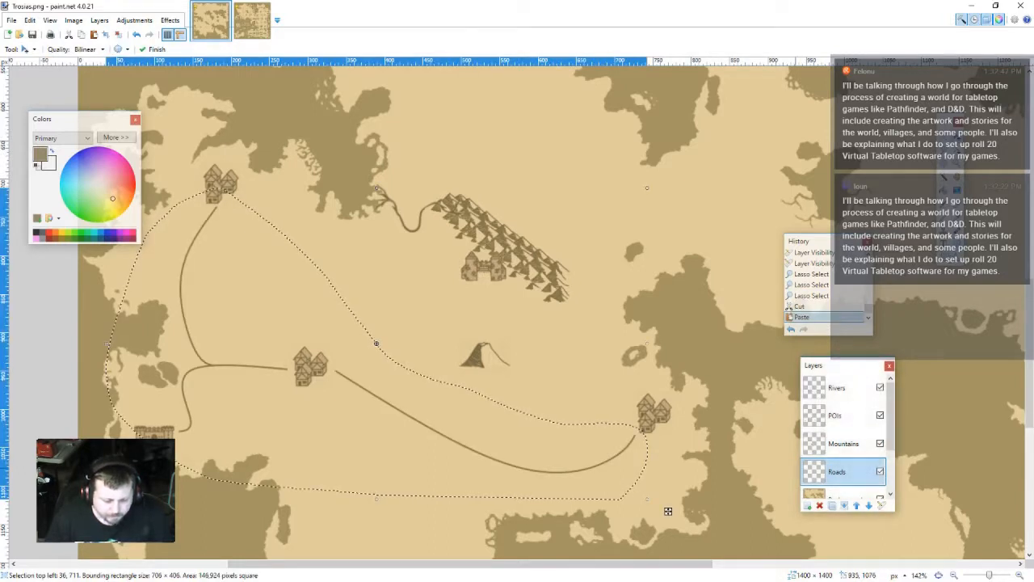
{"action": "left_click", "coordinate": [879, 471]}
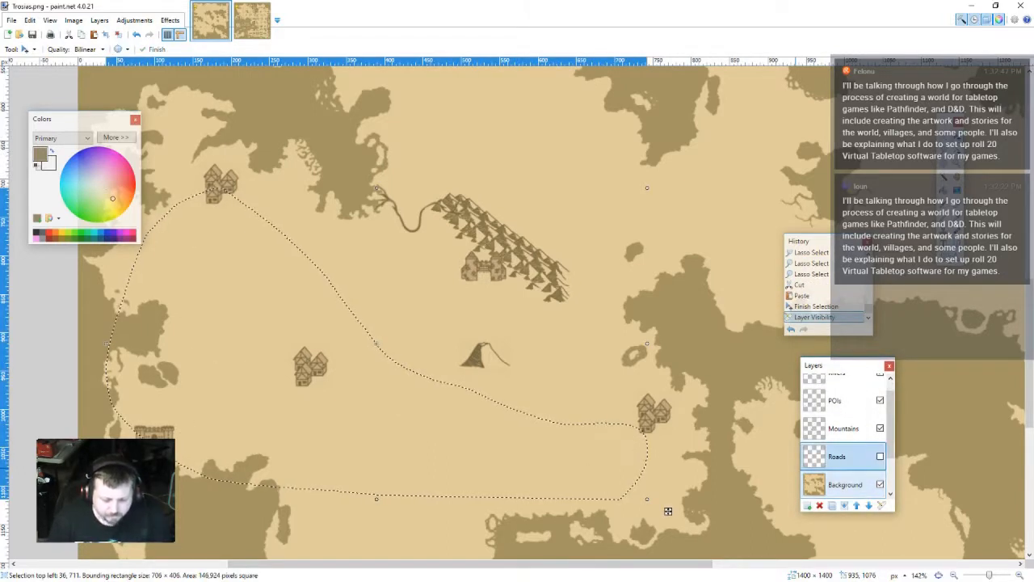
{"action": "left_click", "coordinate": [880, 456]}
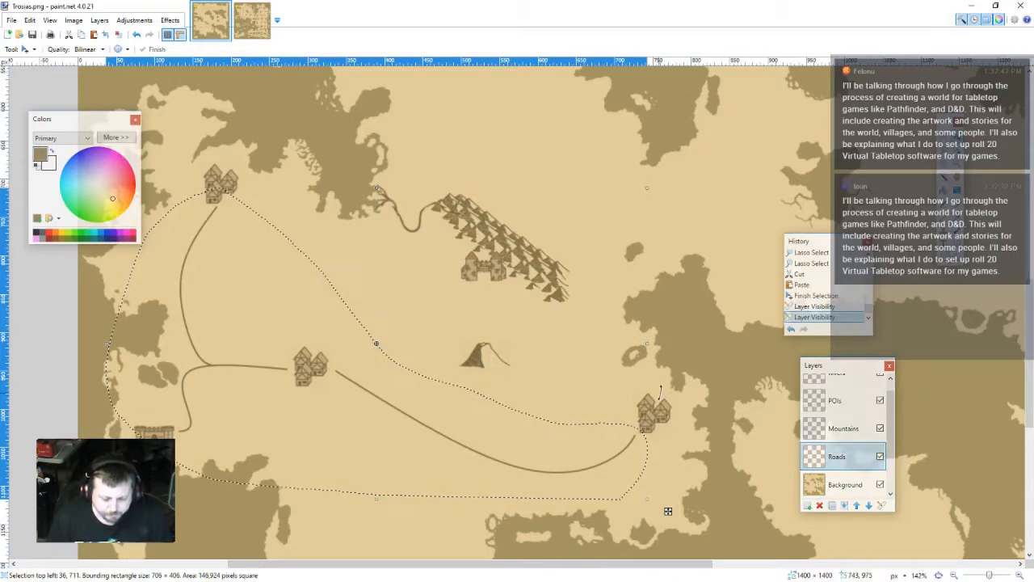
{"action": "key", "text": "ctrl+d"}
- Erase the long curved road between the central village and the eastern village from the Roads layer
{"action": "key", "text": "s"}
{"action": "left_click_drag", "start_coordinate": [678, 494], "coordinate": [335, 346]}
{"action": "key", "text": "Delete"}
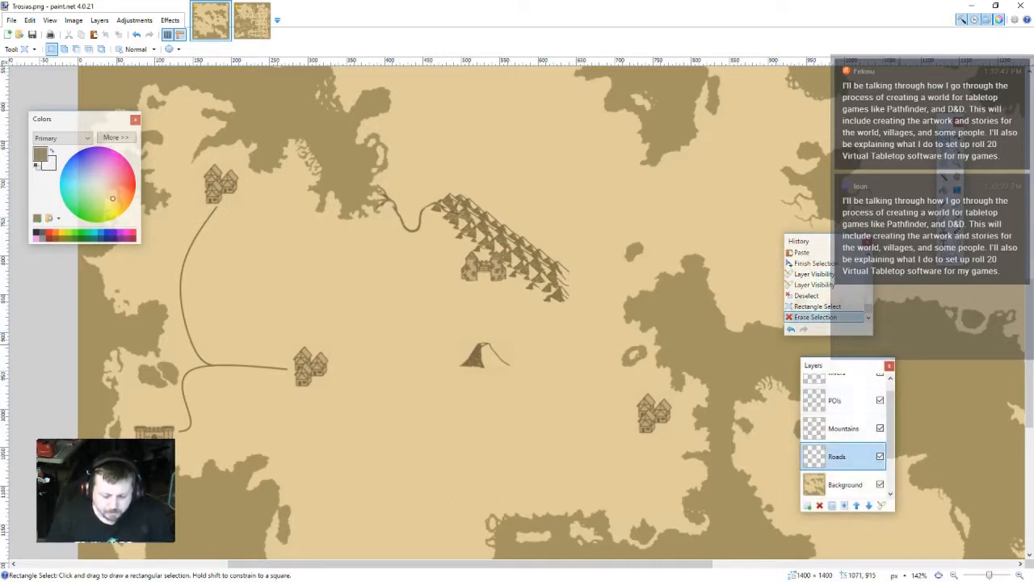
- Draw a curved road about 256 pixels long from the central village up to the gate of the castle below the mountain range
{"action": "key", "text": "o"}
{"action": "mouse_move", "coordinate": [337, 369]}
{"action": "left_mouse_down"}
{"action": "mouse_move", "coordinate": [457, 392]}
{"action": "mouse_move", "coordinate": [593, 396]}
{"action": "mouse_move", "coordinate": [477, 349]}
{"action": "mouse_move", "coordinate": [488, 284]}
{"action": "mouse_move", "coordinate": [493, 313]}
{"action": "mouse_move", "coordinate": [495, 300]}
{"action": "mouse_move", "coordinate": [634, 418]}
{"action": "mouse_move", "coordinate": [458, 347]}
{"action": "mouse_move", "coordinate": [485, 339]}
{"action": "mouse_move", "coordinate": [441, 333]}
{"action": "mouse_move", "coordinate": [490, 287]}
{"action": "left_mouse_up"}
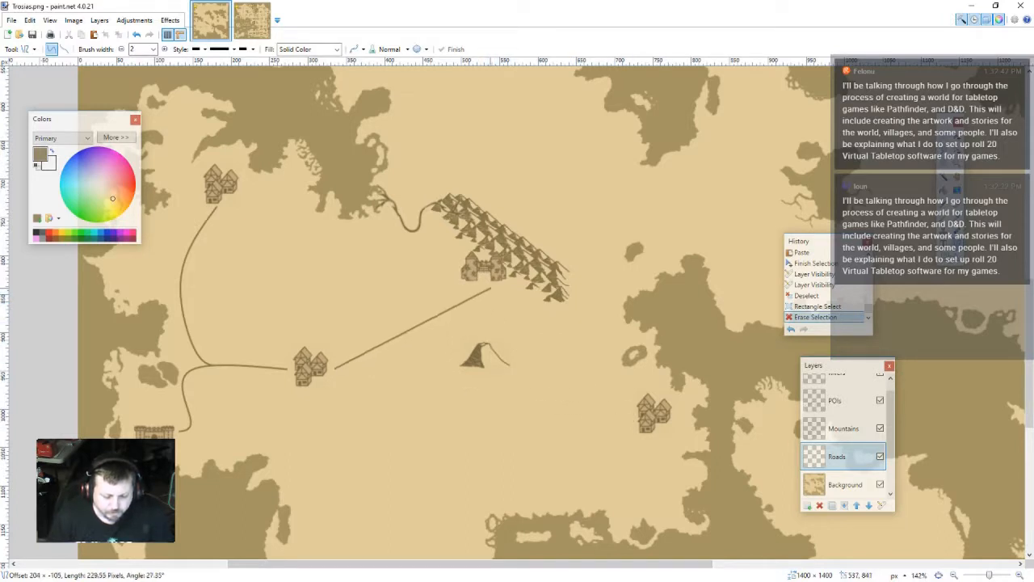
{"action": "left_click_drag", "start_coordinate": [386, 342], "coordinate": [478, 317]}
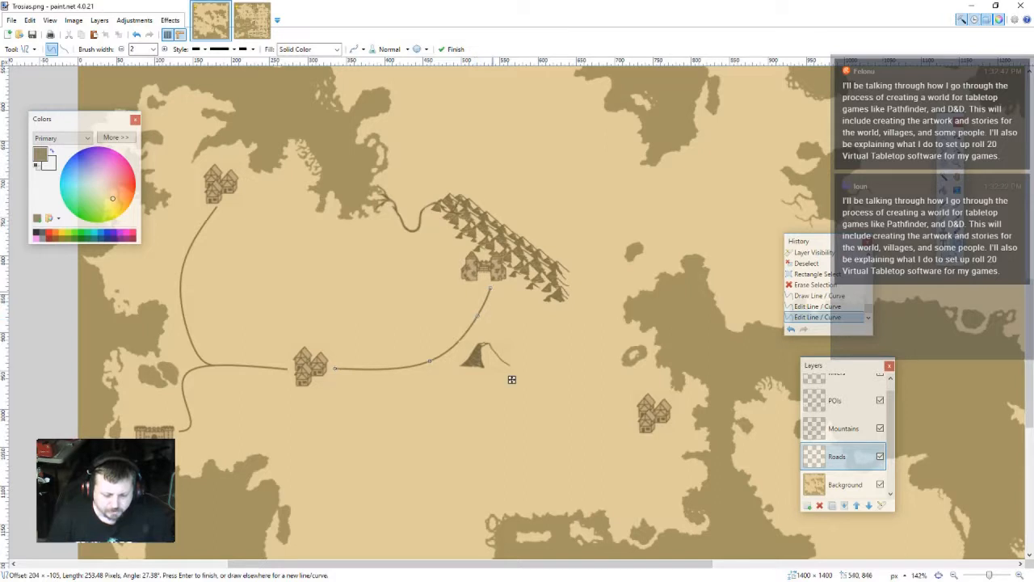
{"action": "left_click_drag", "start_coordinate": [490, 288], "coordinate": [486, 285]}
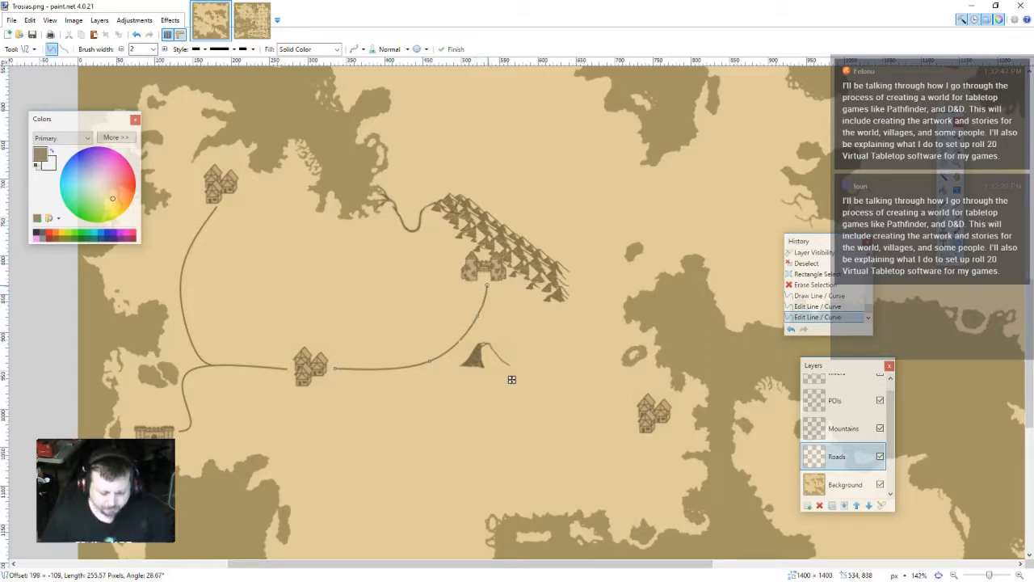
{"action": "key", "text": "Return"}
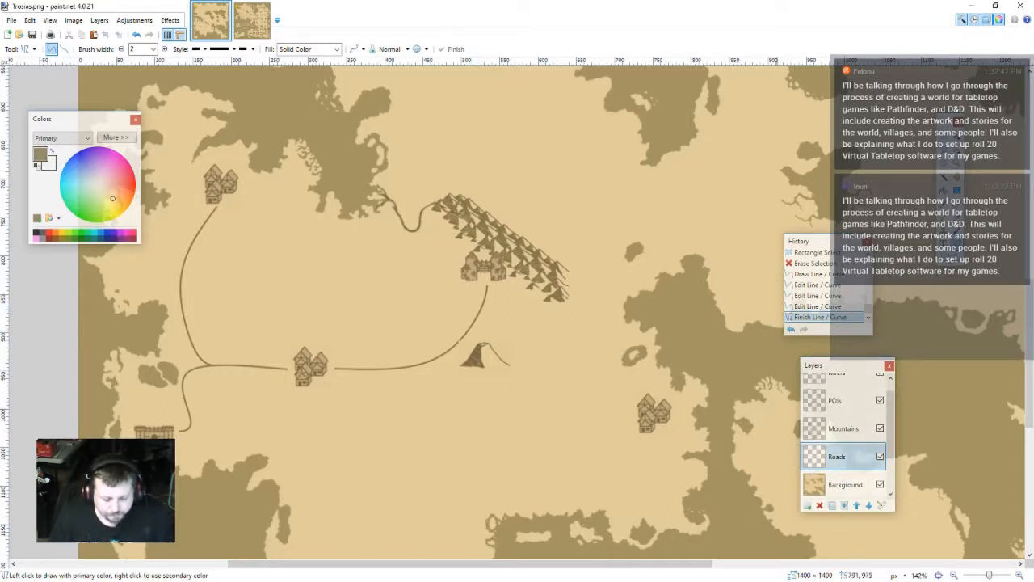
- Move the Roads layer above POIs and draw an S-curved road about 287 pixels long from the castle gate to the eastern village
{"action": "left_click_drag", "start_coordinate": [837, 457], "coordinate": [837, 400]}
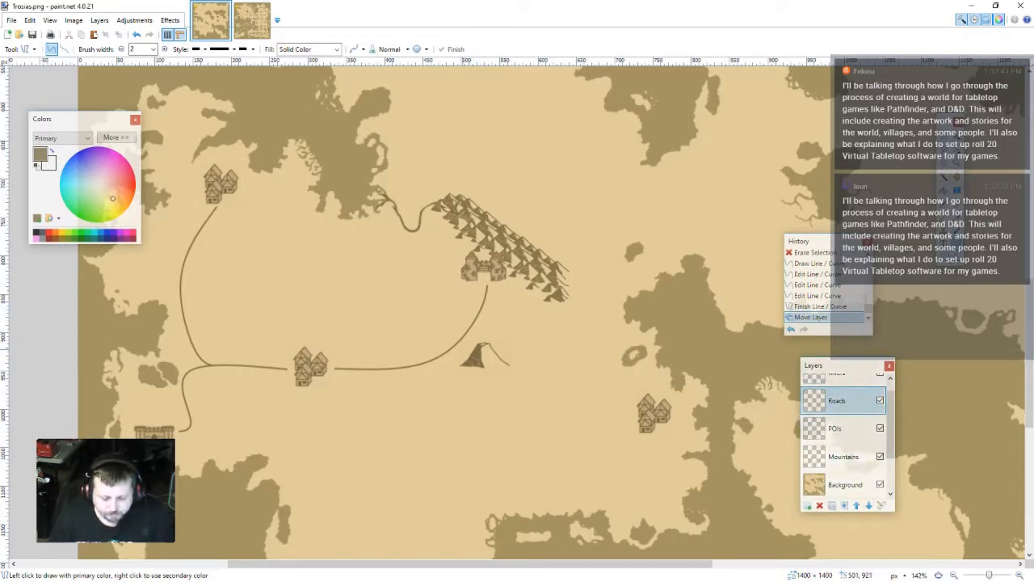
{"action": "mouse_move", "coordinate": [487, 288]}
{"action": "left_mouse_down"}
{"action": "mouse_move", "coordinate": [604, 408]}
{"action": "mouse_move", "coordinate": [628, 415]}
{"action": "left_mouse_up"}
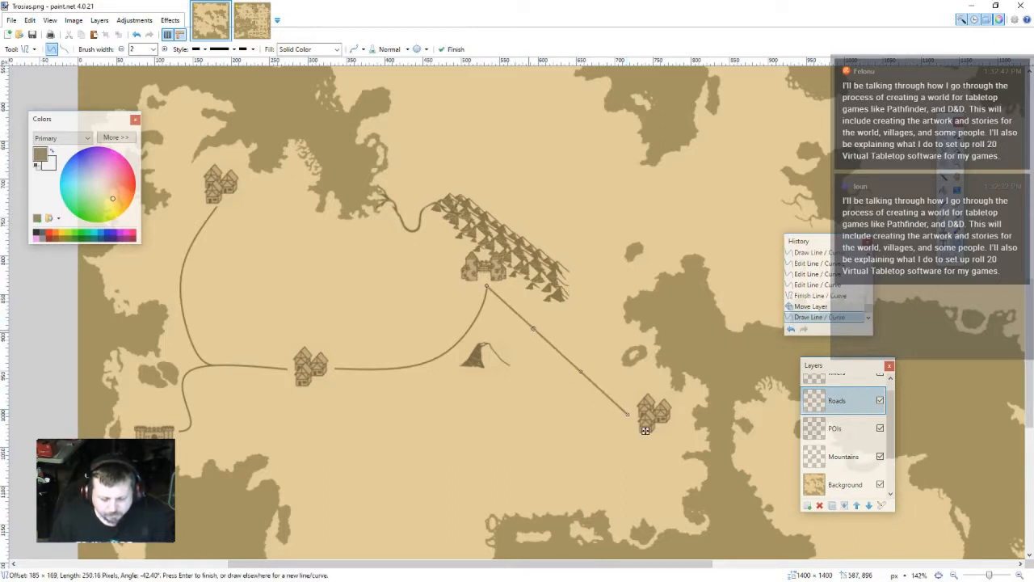
{"action": "left_click_drag", "start_coordinate": [533, 329], "coordinate": [502, 339]}
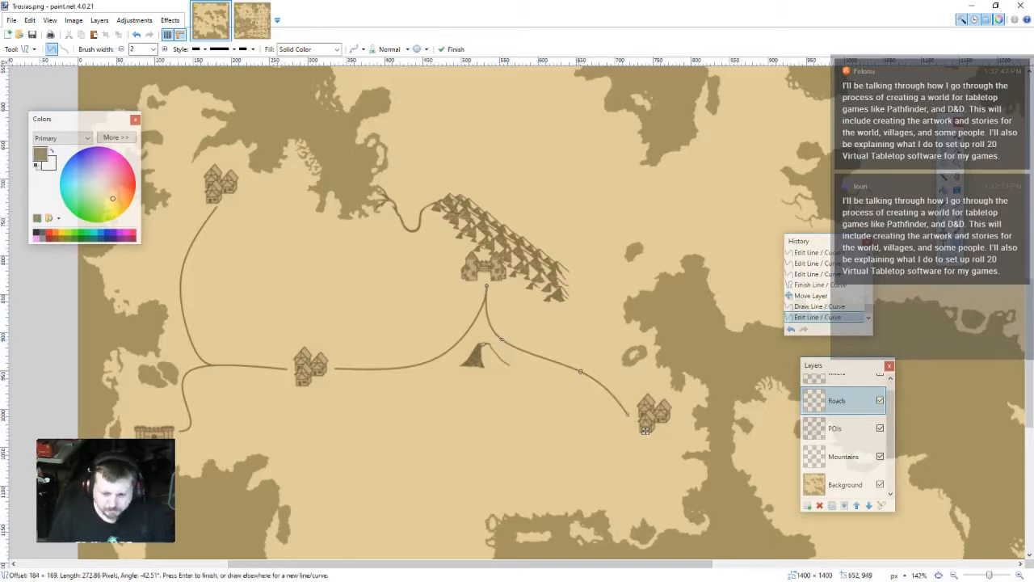
{"action": "left_click_drag", "start_coordinate": [580, 372], "coordinate": [610, 365]}
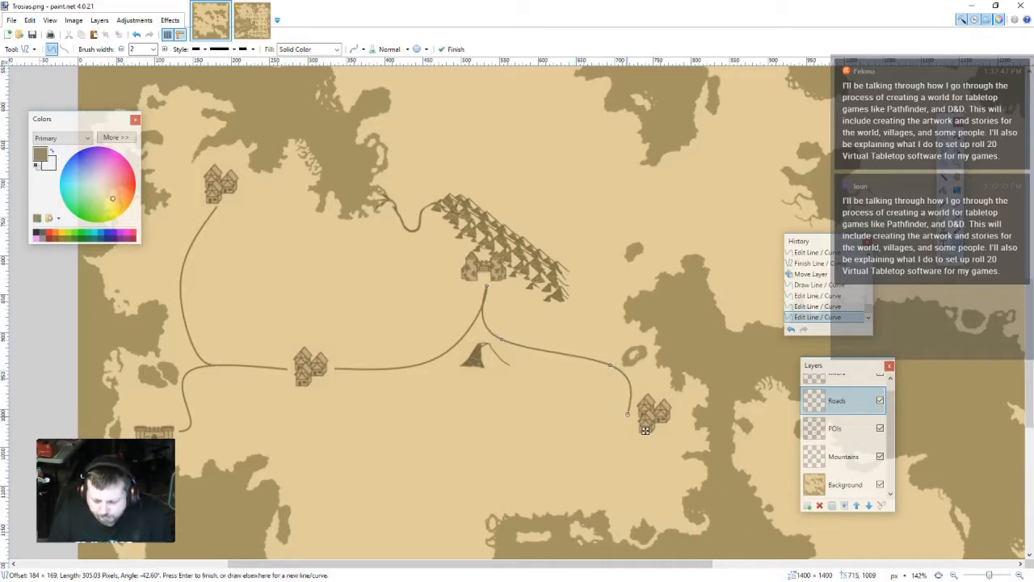
{"action": "left_click_drag", "start_coordinate": [627, 414], "coordinate": [628, 410]}
{"action": "left_click_drag", "start_coordinate": [610, 366], "coordinate": [601, 362]}
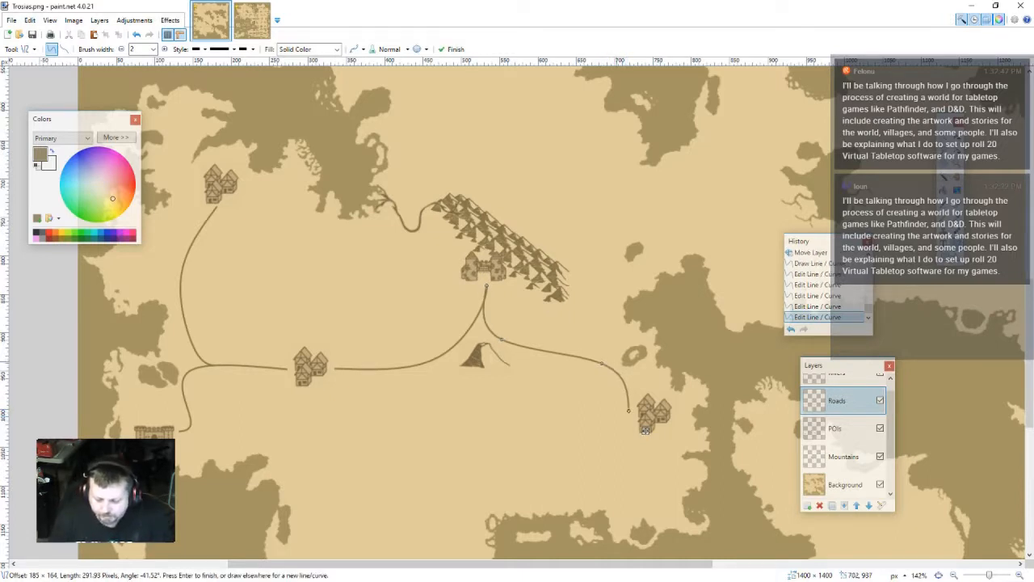
{"action": "left_click_drag", "start_coordinate": [501, 340], "coordinate": [506, 341]}
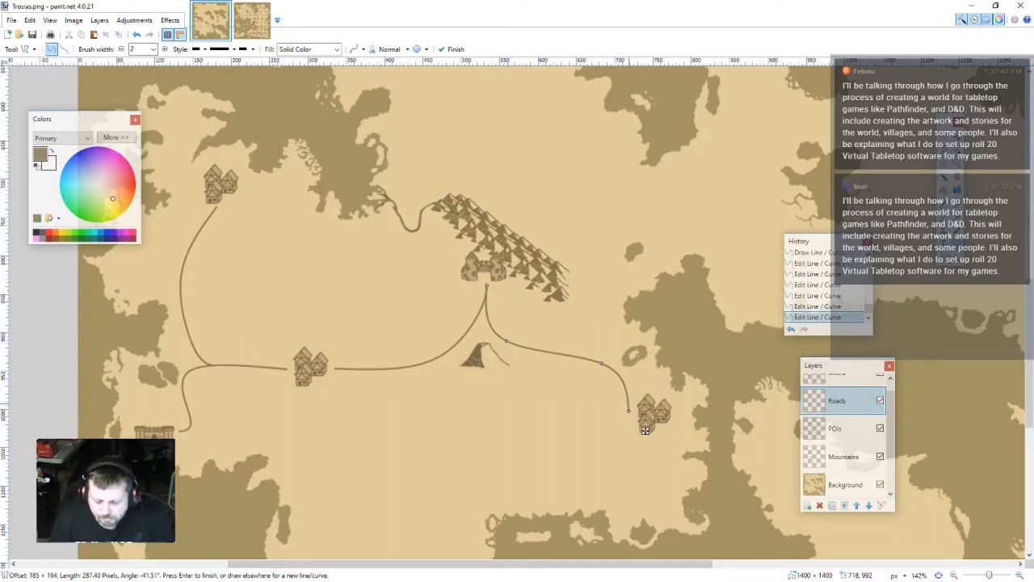
{"action": "key", "text": "Return"}
- Reopen the castle-to-eastern-village road and shift its castle end to branch off the other road below the gate, about 276 pixels long
{"action": "scroll", "coordinate": [494, 289], "scroll_direction": "up", "scroll_amount": 3}
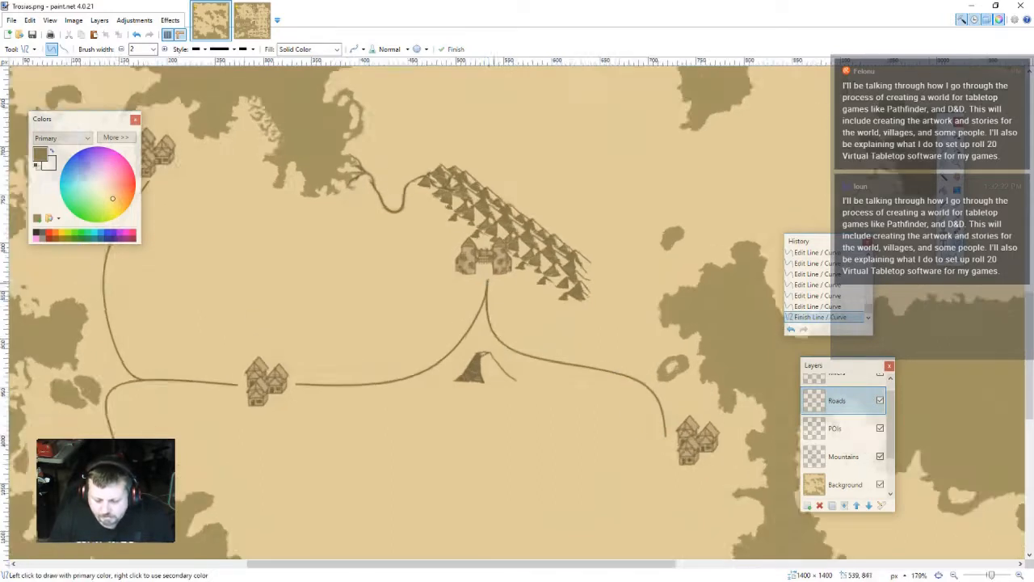
{"action": "key", "text": "ctrl+z"}
{"action": "left_click_drag", "start_coordinate": [476, 274], "coordinate": [468, 299]}
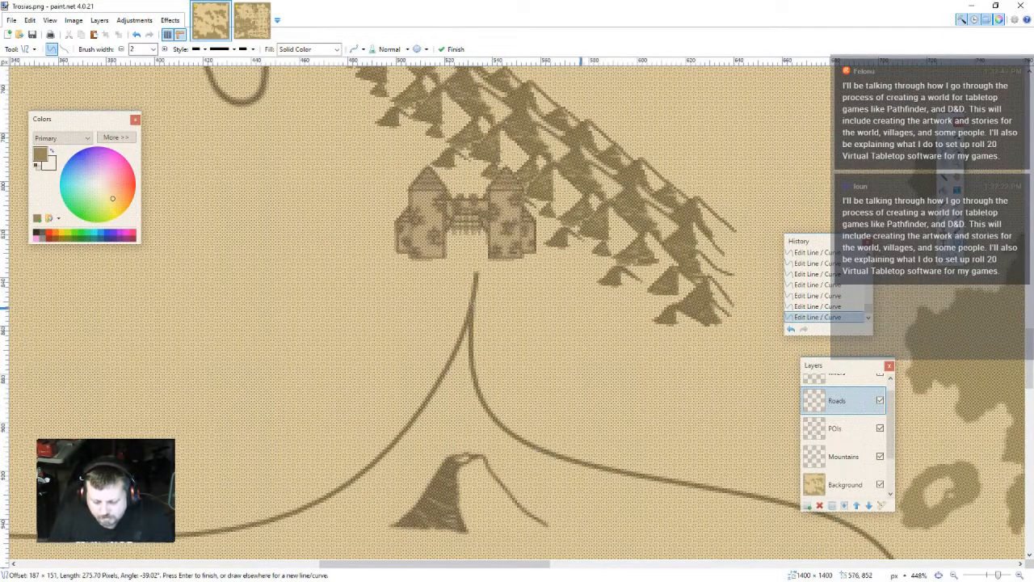
{"action": "scroll", "coordinate": [495, 330], "scroll_direction": "up", "scroll_amount": 3}
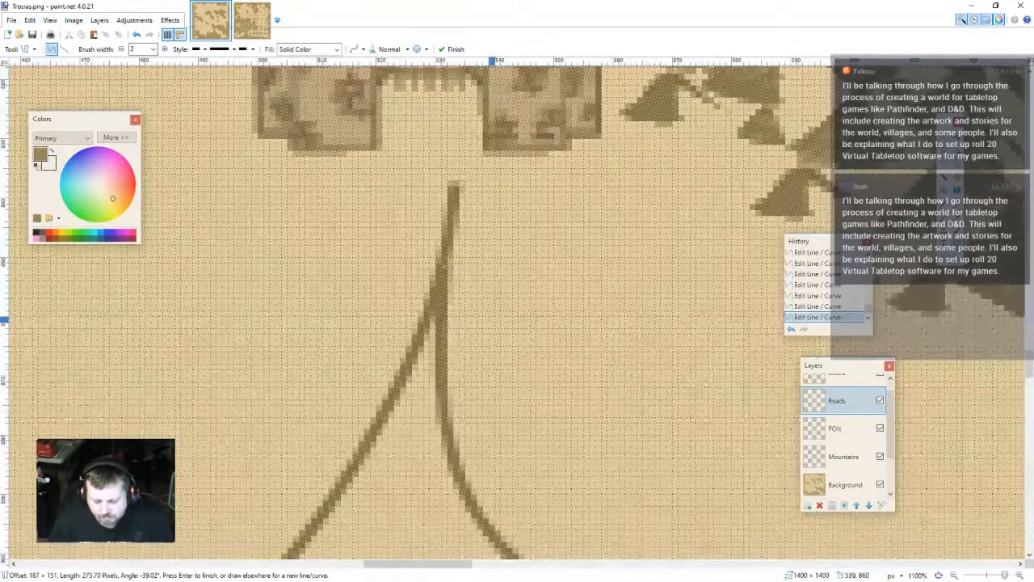
{"action": "key", "text": "Return"}
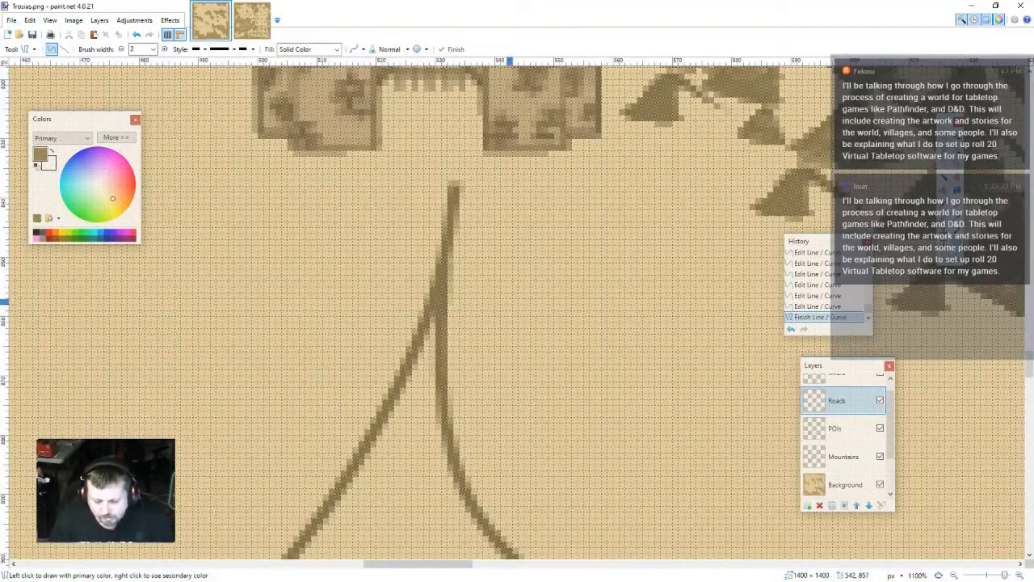
- Draw a curved road from behind the castle up through the mountain range to its northern edge
{"action": "scroll", "coordinate": [498, 297], "scroll_direction": "down", "scroll_amount": 6}
{"action": "scroll", "coordinate": [501, 485], "scroll_direction": "down", "scroll_amount": 2}
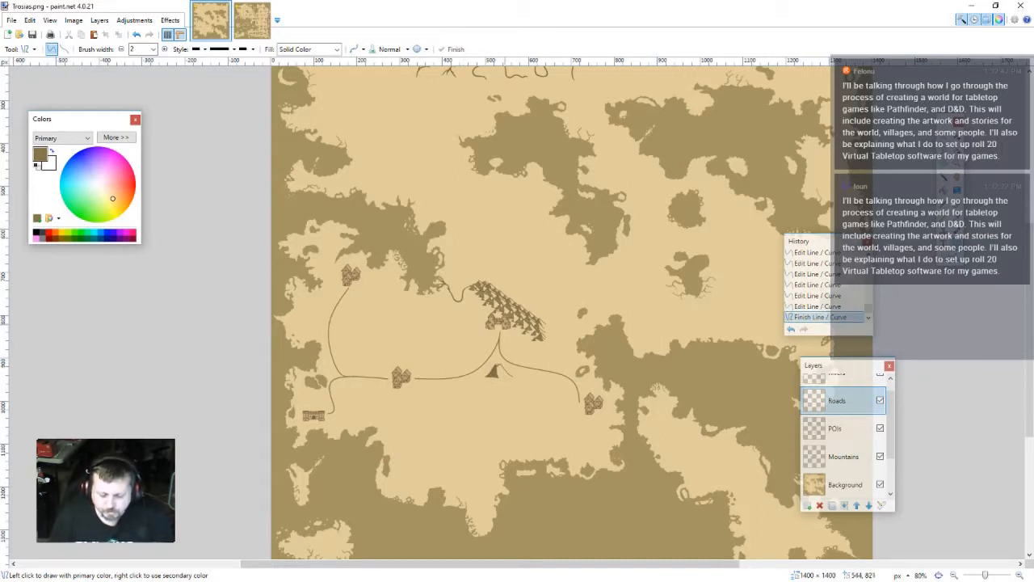
{"action": "scroll", "coordinate": [511, 315], "scroll_direction": "up", "scroll_amount": 5, "text": "ctrl"}
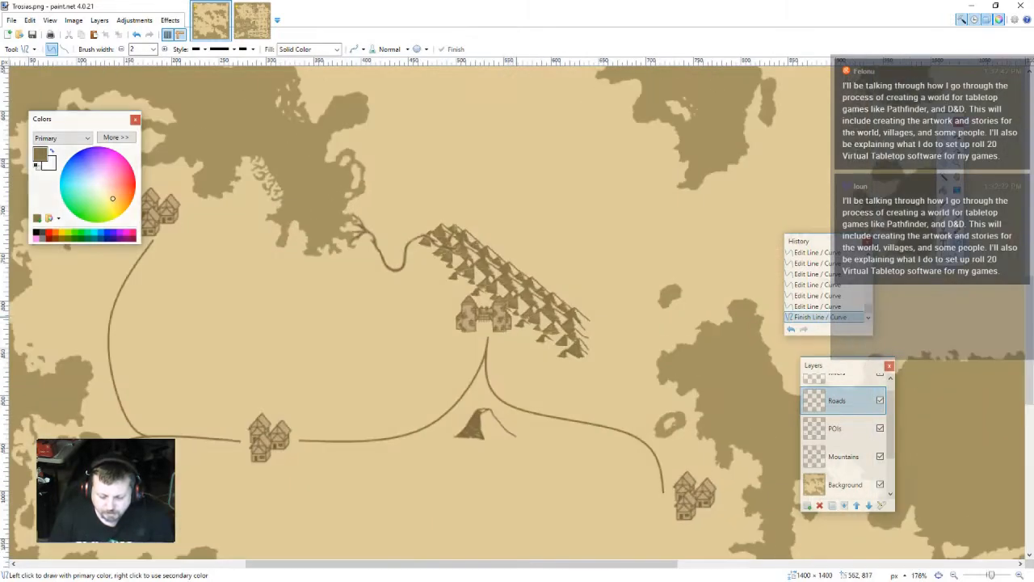
{"action": "mouse_move", "coordinate": [466, 266]}
{"action": "left_mouse_down"}
{"action": "mouse_move", "coordinate": [530, 202]}
{"action": "mouse_move", "coordinate": [489, 205]}
{"action": "left_mouse_up"}
{"action": "left_click_drag", "start_coordinate": [471, 259], "coordinate": [490, 270]}
{"action": "left_click_drag", "start_coordinate": [489, 202], "coordinate": [488, 210]}
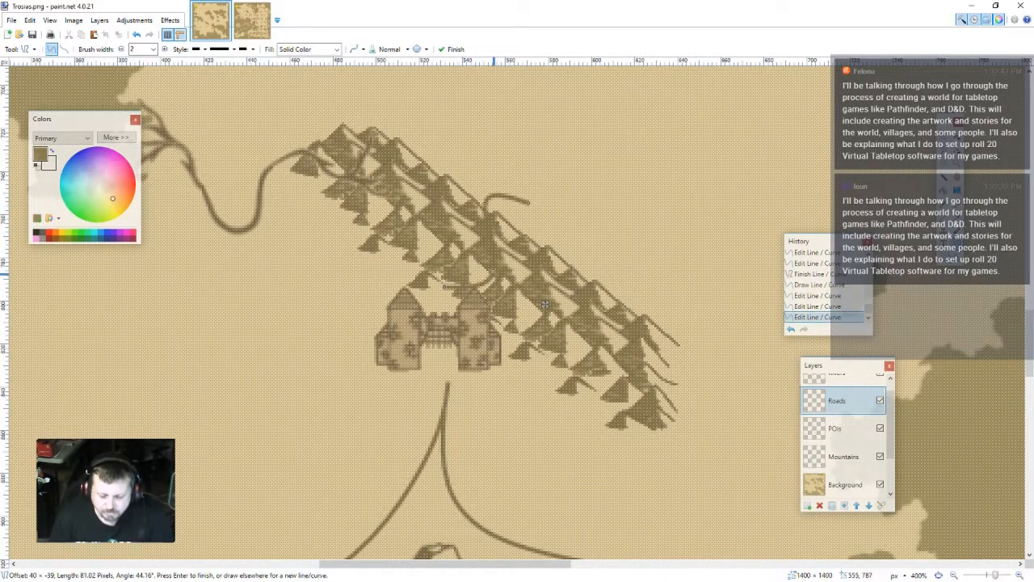
{"action": "left_click_drag", "start_coordinate": [492, 269], "coordinate": [455, 250]}
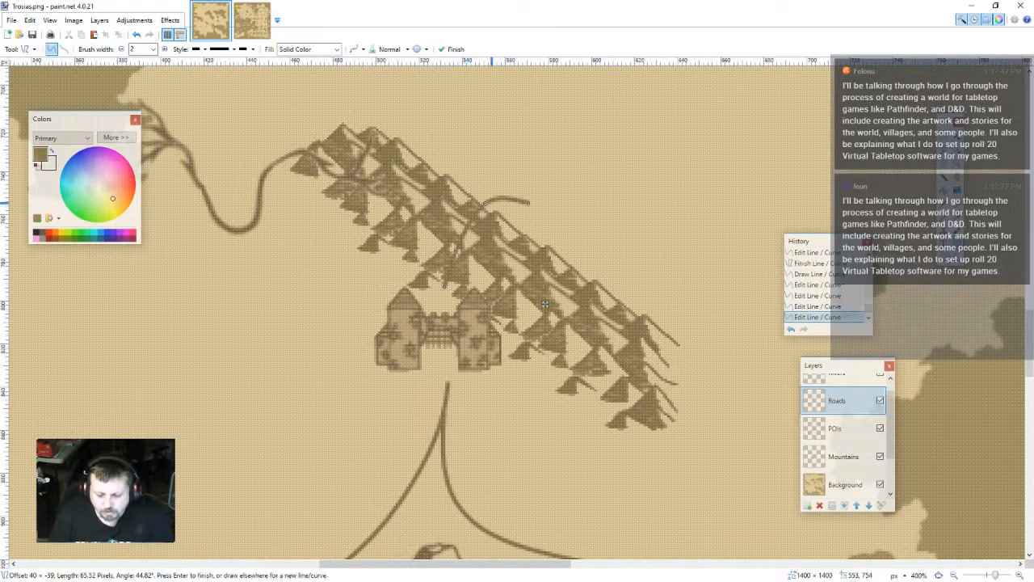
{"action": "left_click_drag", "start_coordinate": [486, 204], "coordinate": [487, 230]}
{"action": "left_click_drag", "start_coordinate": [529, 203], "coordinate": [487, 189]}
{"action": "left_click_drag", "start_coordinate": [486, 226], "coordinate": [476, 227]}
{"action": "key", "text": "Return"}
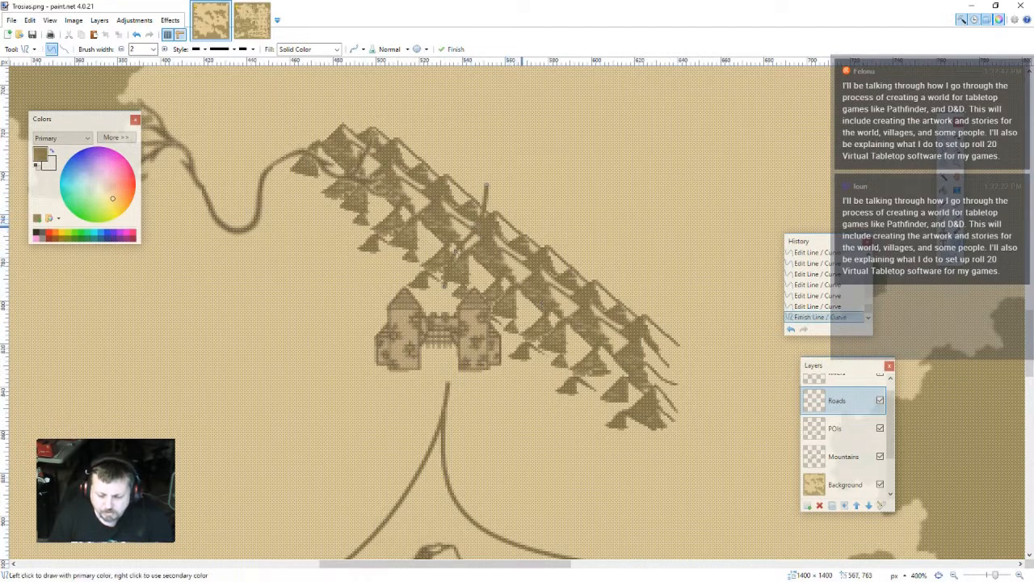
{"action": "scroll", "coordinate": [525, 272], "scroll_direction": "down", "scroll_amount": 5}
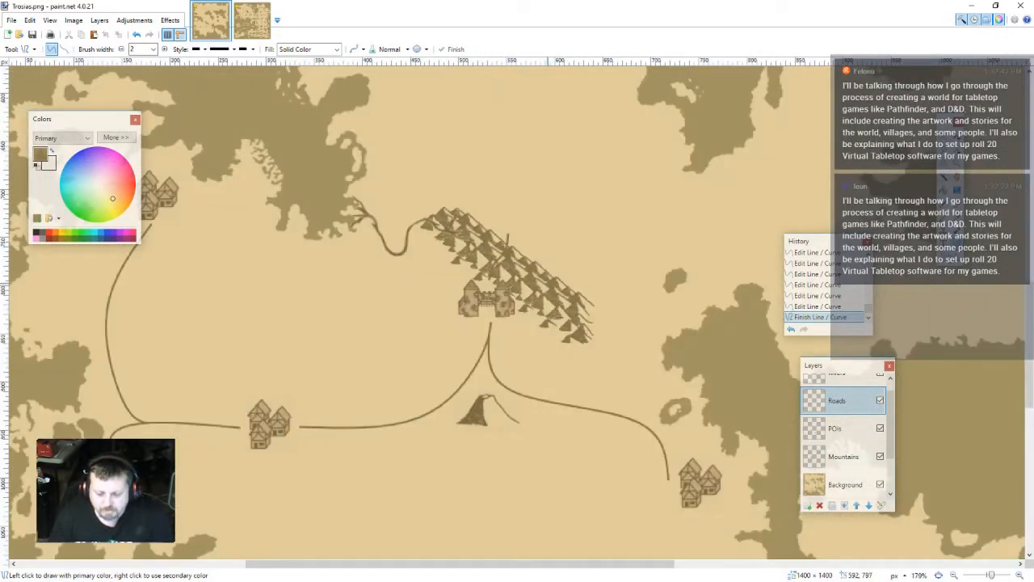
{"action": "scroll", "coordinate": [553, 302], "scroll_direction": "down", "scroll_amount": 3}
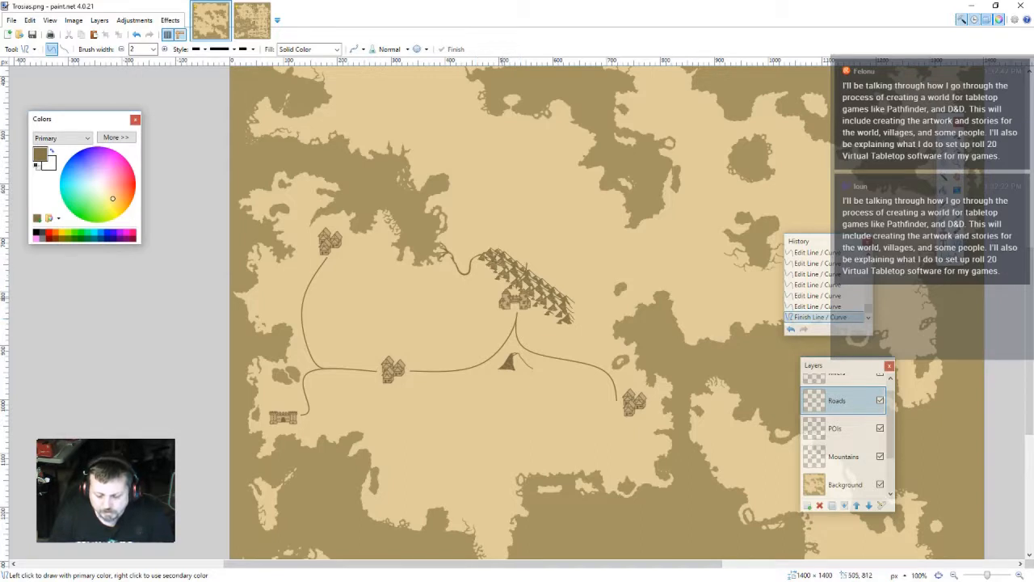
{"action": "scroll", "coordinate": [550, 375], "scroll_direction": "down", "scroll_amount": 2}
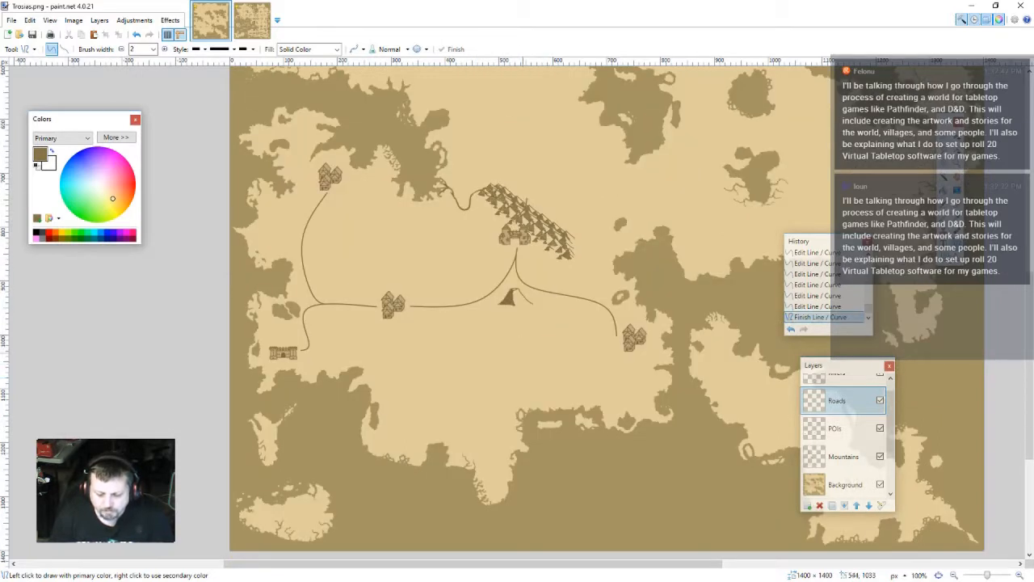
{"action": "scroll", "coordinate": [523, 353], "scroll_direction": "down", "scroll_amount": 2}
{"action": "scroll", "coordinate": [519, 349], "scroll_direction": "up", "scroll_amount": 2}
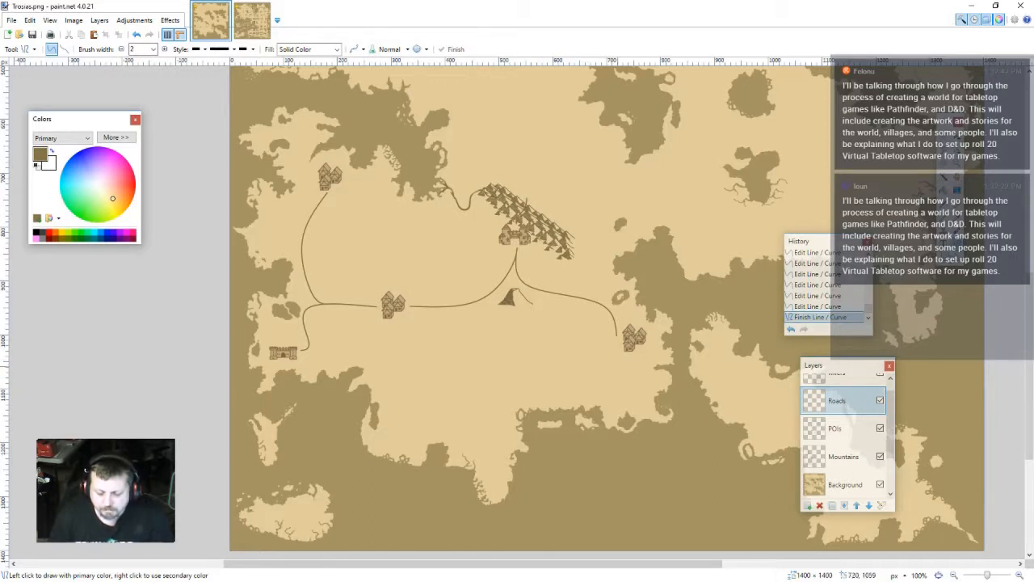
{"action": "scroll", "coordinate": [612, 349], "scroll_direction": "down", "scroll_amount": 2}
{"action": "left_click_drag", "start_coordinate": [671, 281], "coordinate": [646, 325]}
{"action": "key", "text": "ctrl+z"}
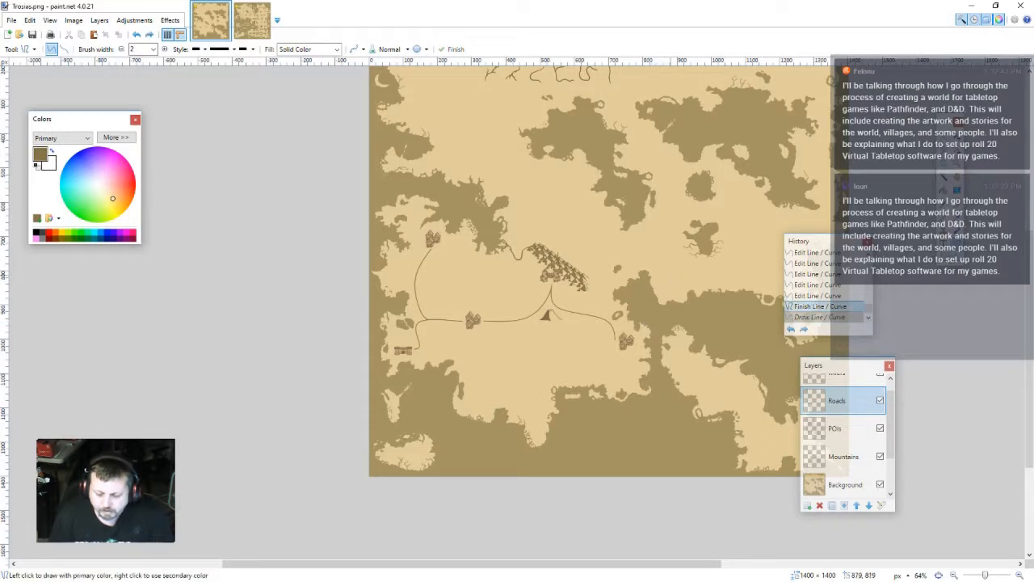
{"action": "left_click_drag", "start_coordinate": [657, 218], "coordinate": [629, 244]}
{"action": "key", "text": "ctrl+z"}
{"action": "left_click_drag", "start_coordinate": [675, 200], "coordinate": [544, 268]}
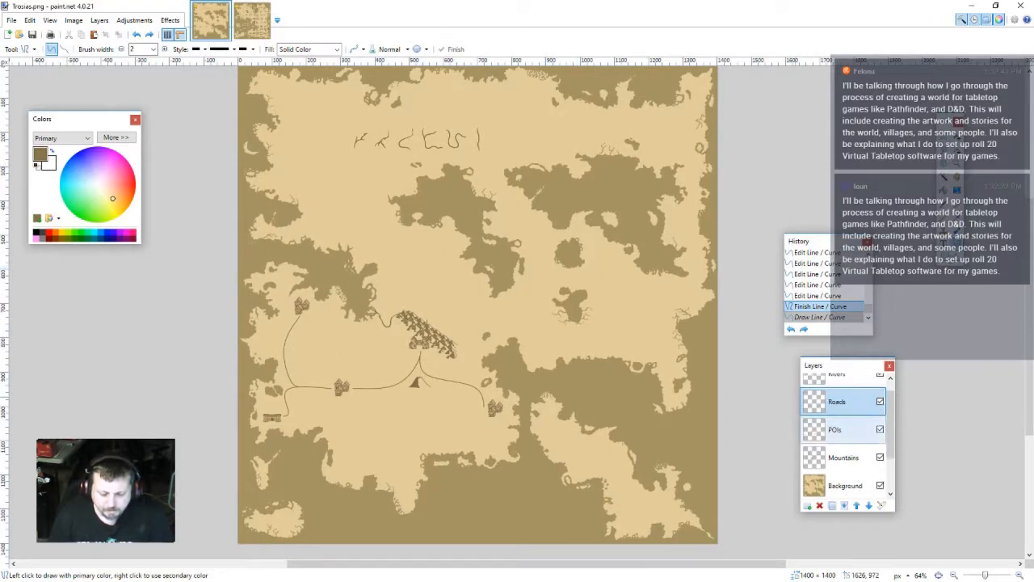
- Erase the row of river sketches in the north of the map from the Rivers layer
{"action": "scroll", "coordinate": [843, 420], "scroll_direction": "up", "scroll_amount": 1}
{"action": "left_click", "coordinate": [880, 387]}
{"action": "left_click", "coordinate": [880, 387]}
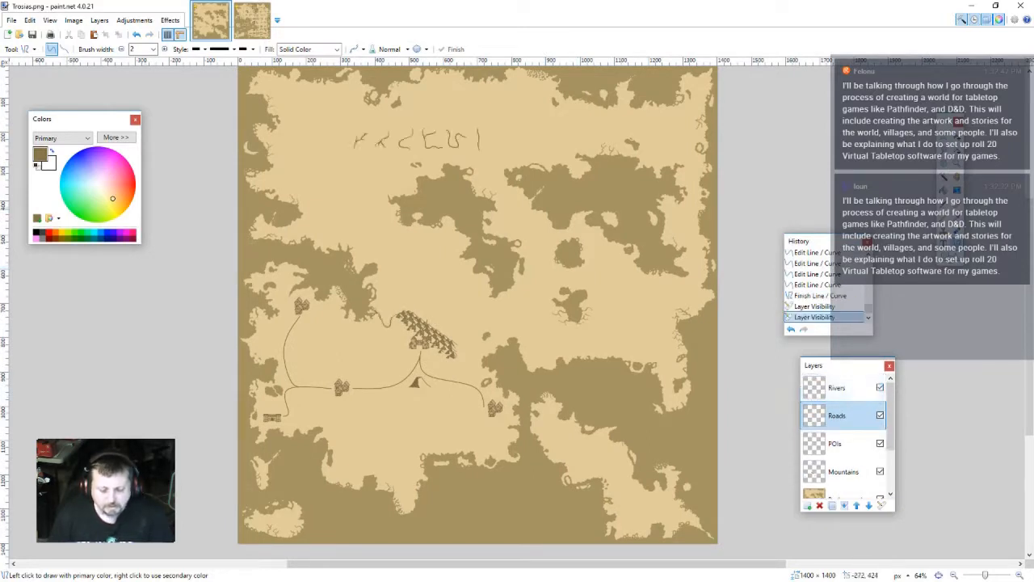
{"action": "key", "text": "s"}
{"action": "left_click_drag", "start_coordinate": [323, 114], "coordinate": [528, 184]}
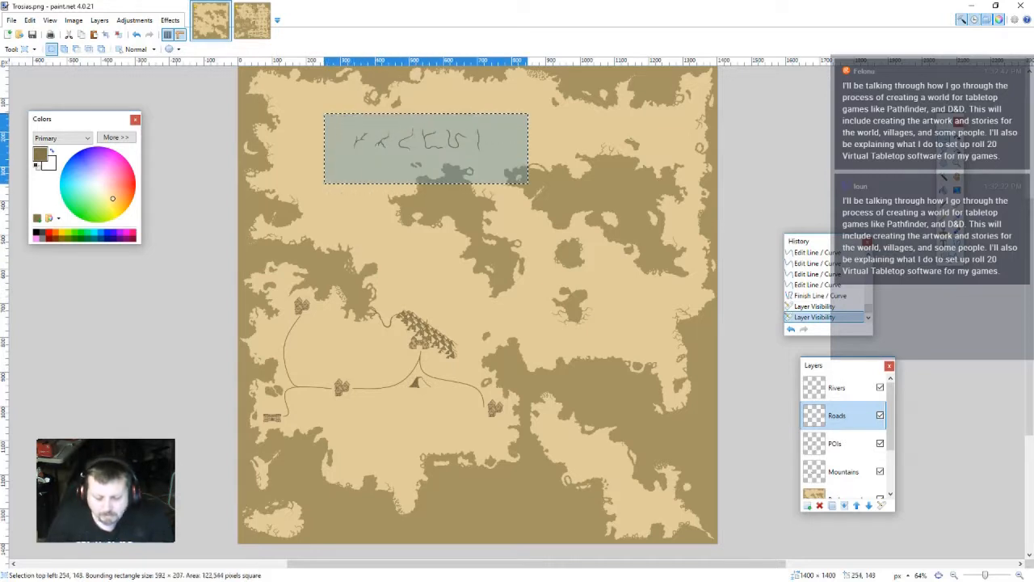
{"action": "key", "text": "Delete"}
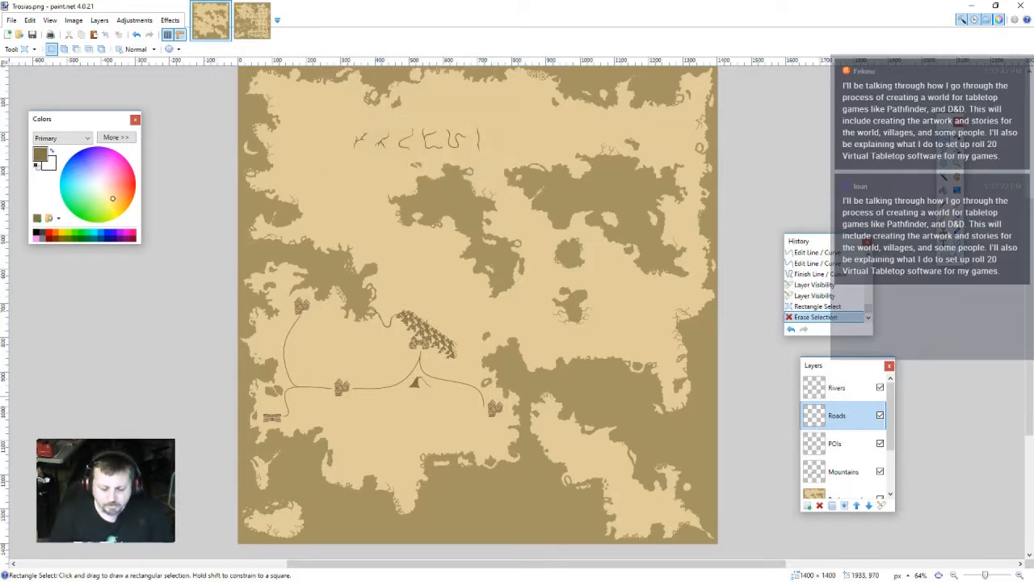
{"action": "left_click", "coordinate": [843, 387]}
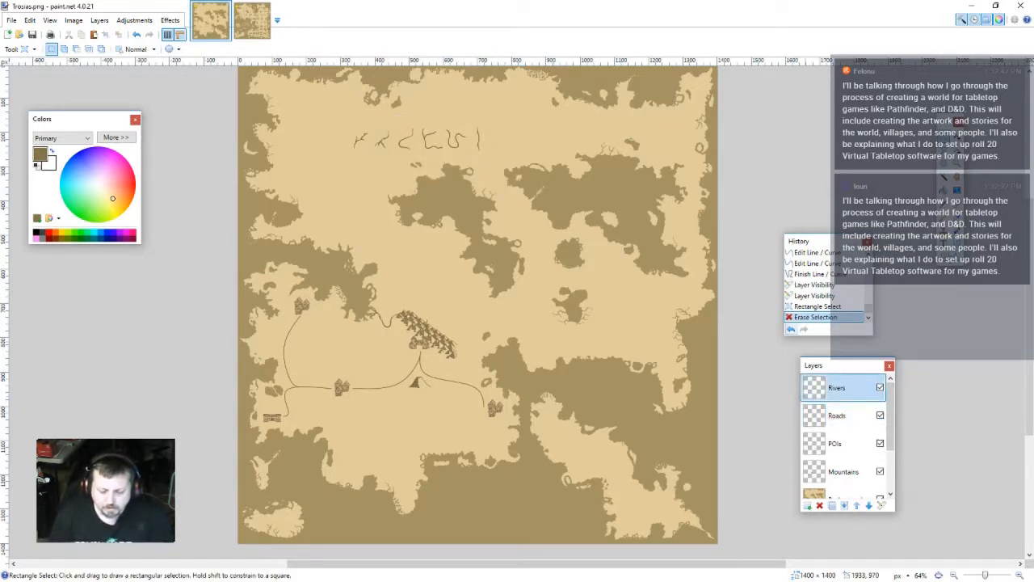
{"action": "left_click_drag", "start_coordinate": [308, 113], "coordinate": [503, 175]}
{"action": "key", "text": "Delete"}
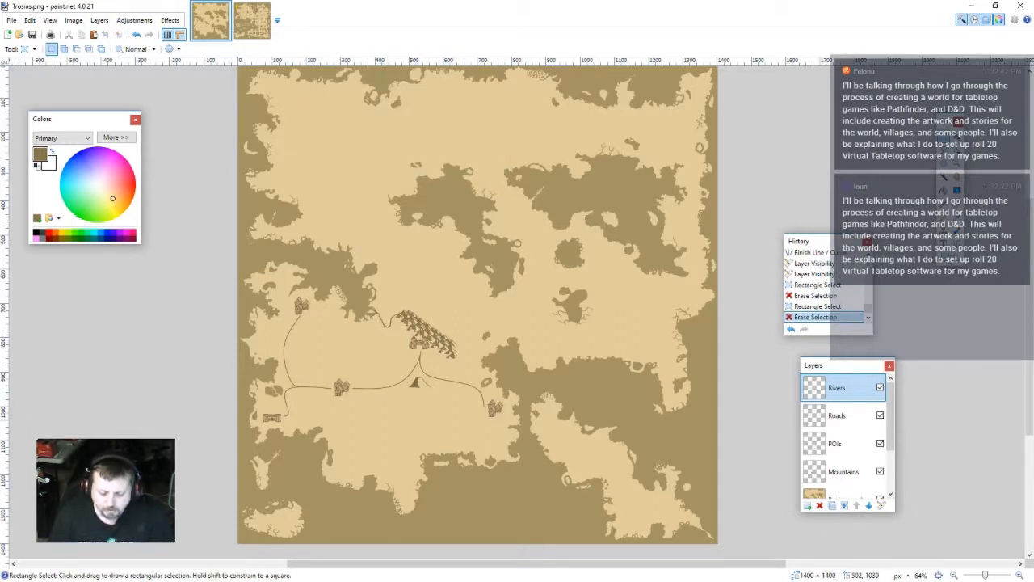
- Hide the Background layer temporarily and examine the landmark, forest and terrain symbols available on the Pallette layer
{"action": "scroll", "coordinate": [412, 422], "scroll_direction": "down", "scroll_amount": 2}
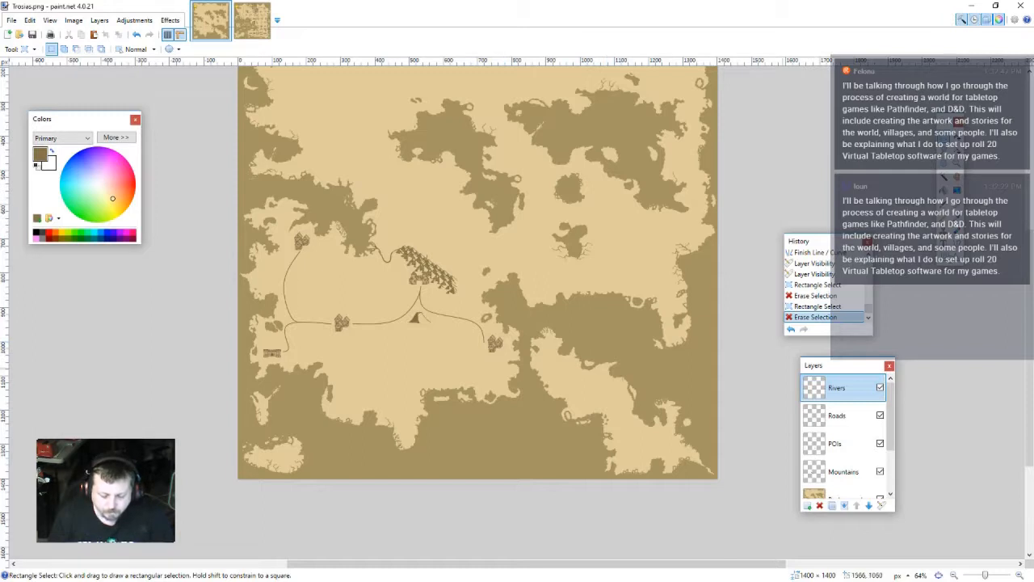
{"action": "scroll", "coordinate": [845, 437], "scroll_direction": "down", "scroll_amount": 2}
{"action": "left_click", "coordinate": [879, 427]}
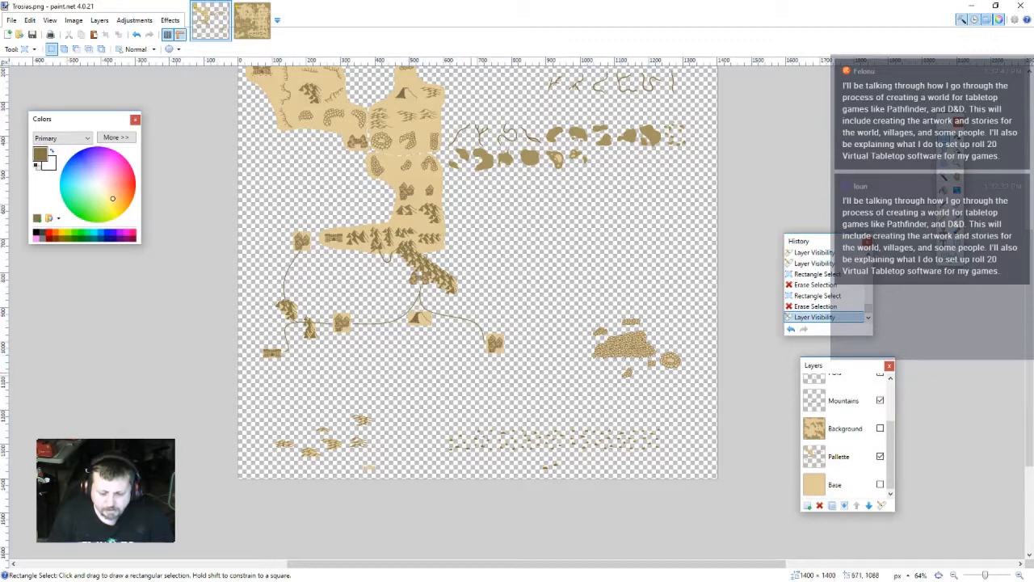
{"action": "scroll", "coordinate": [493, 305], "scroll_direction": "up", "scroll_amount": 2}
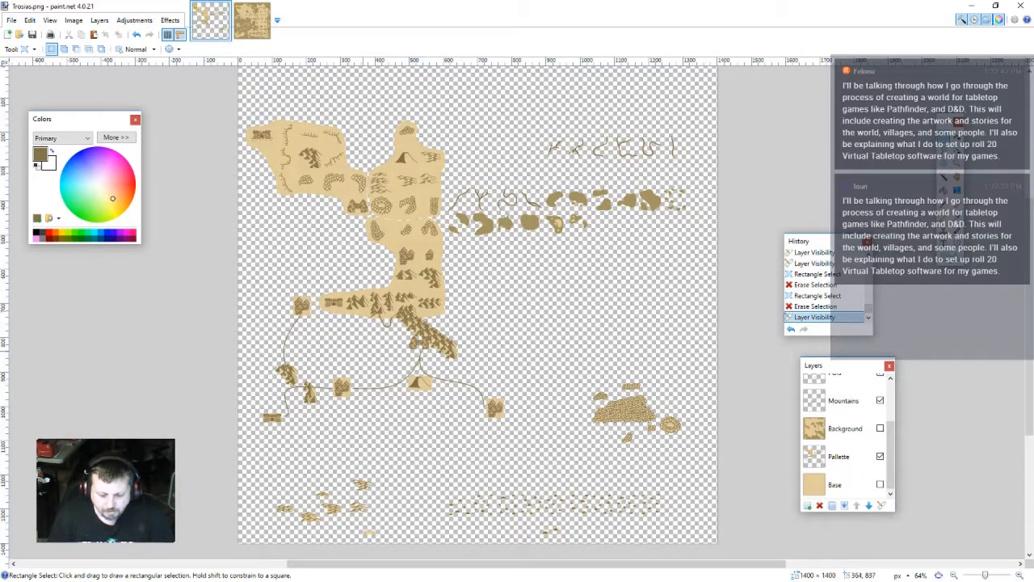
{"action": "scroll", "coordinate": [362, 351], "scroll_direction": "down", "scroll_amount": 4}
{"action": "scroll", "coordinate": [477, 307], "scroll_direction": "up", "scroll_amount": 4}
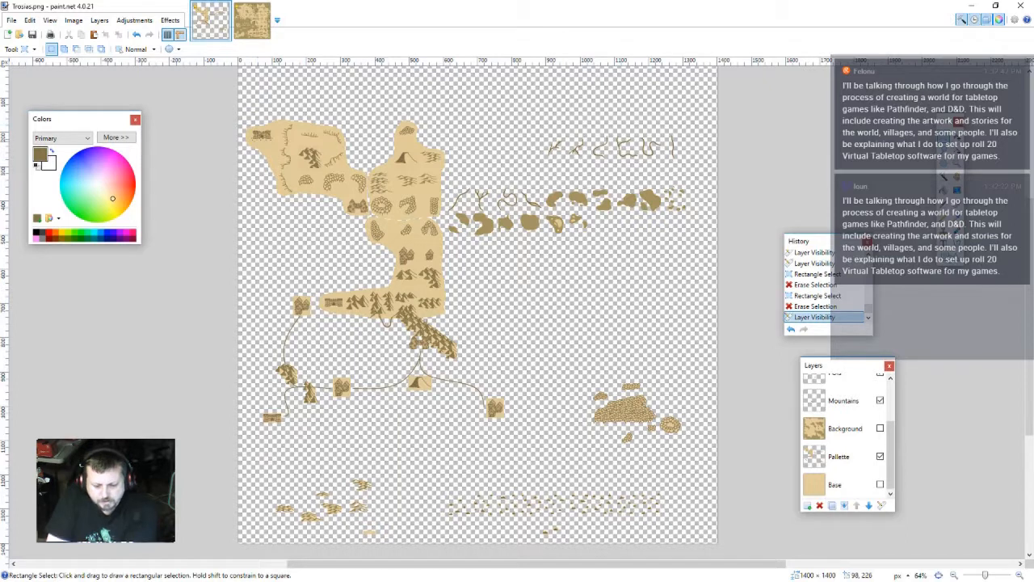
{"action": "scroll", "coordinate": [263, 145], "scroll_direction": "up", "scroll_amount": 5}
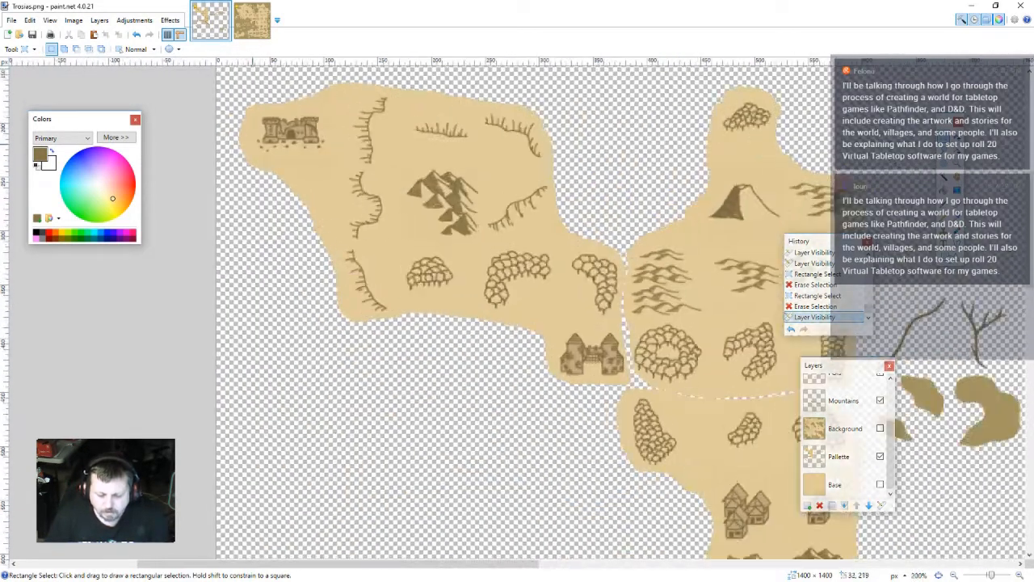
{"action": "scroll", "coordinate": [388, 323], "scroll_direction": "down", "scroll_amount": 4}
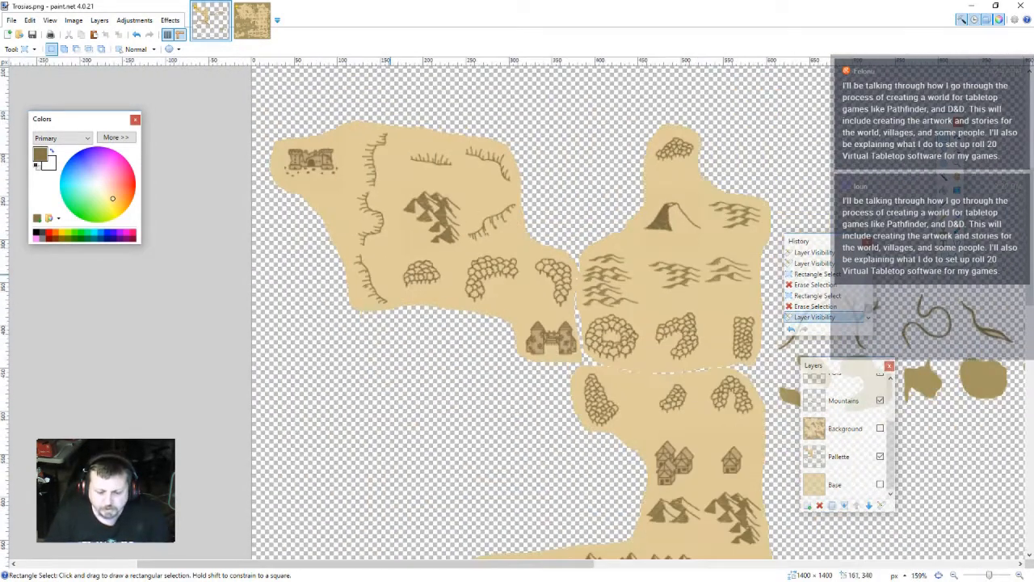
{"action": "scroll", "coordinate": [501, 404], "scroll_direction": "down", "scroll_amount": 3}
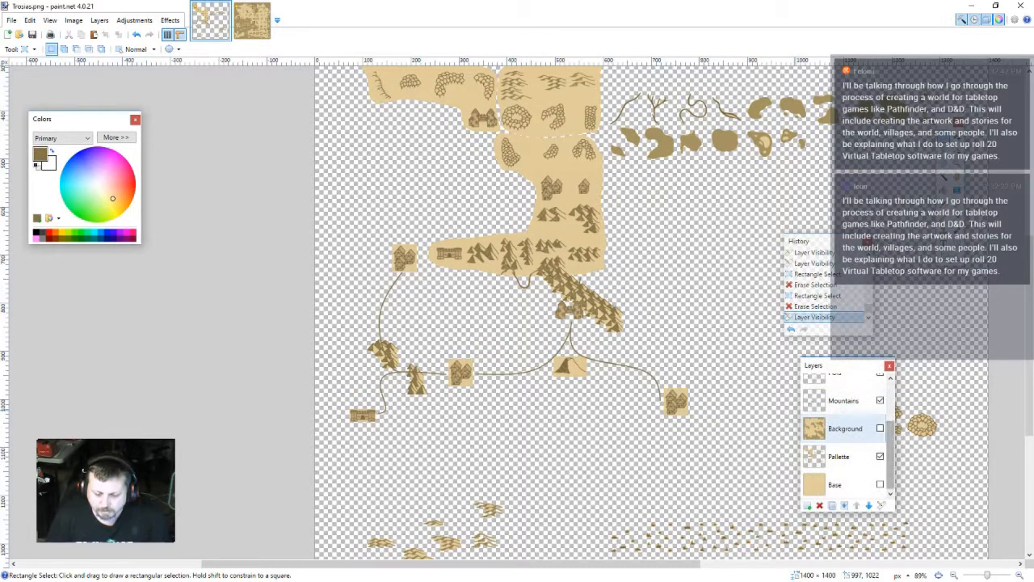
{"action": "left_click", "coordinate": [880, 428]}
{"action": "scroll", "coordinate": [606, 356], "scroll_direction": "down", "scroll_amount": 3}
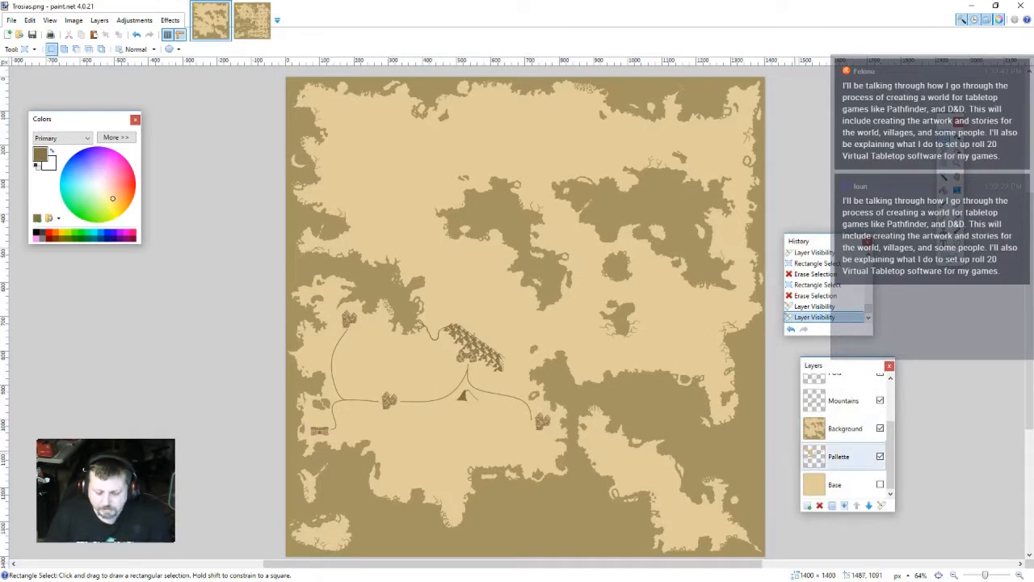
- Uncover the palette and lasso its large forest cluster in an area about 222 × 103 pixels, then restore the Background layer
{"action": "left_click", "coordinate": [879, 428]}
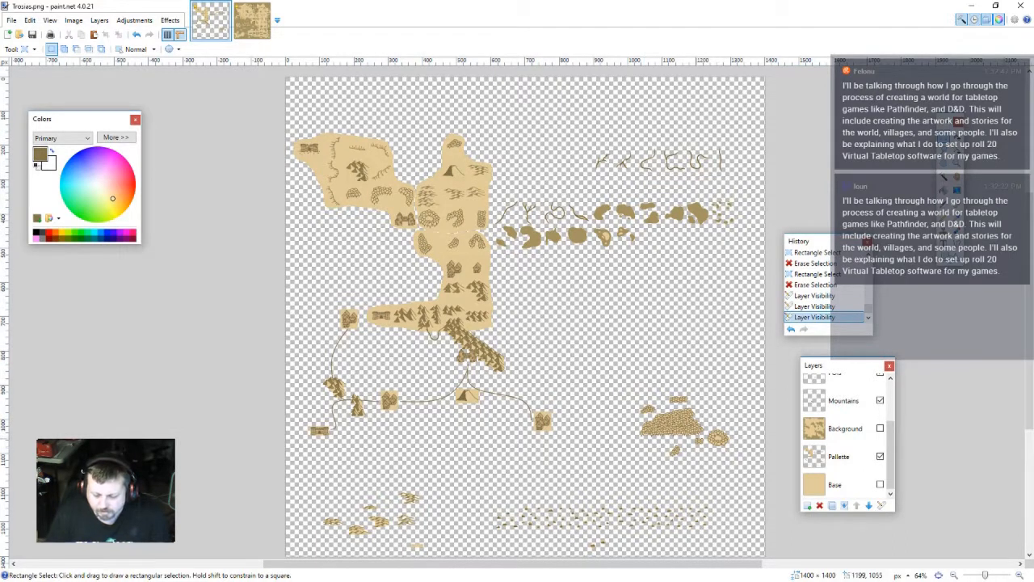
{"action": "scroll", "coordinate": [699, 441], "scroll_direction": "up", "scroll_amount": 5}
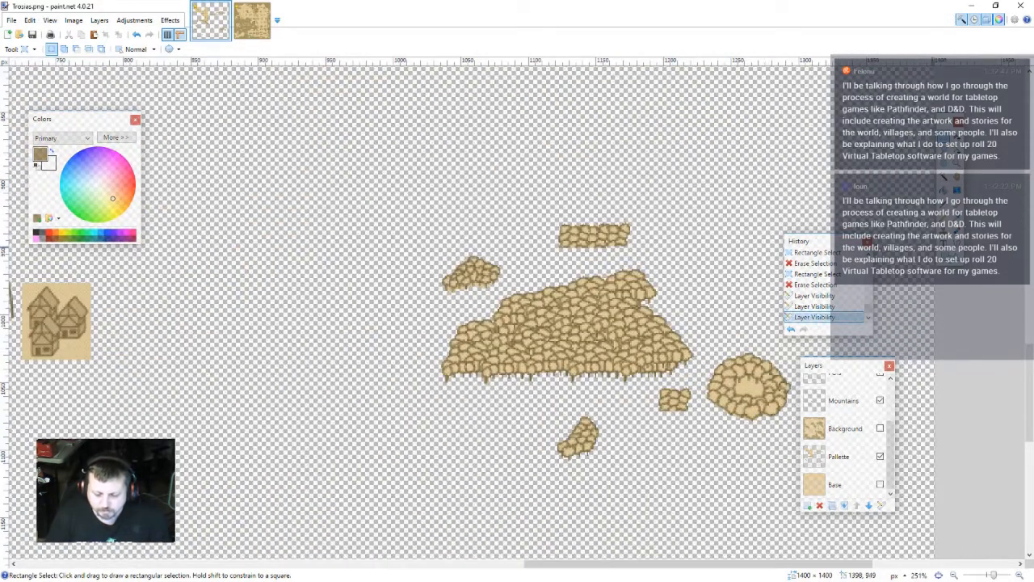
{"action": "left_click", "coordinate": [943, 152]}
{"action": "left_click_drag", "start_coordinate": [653, 264], "coordinate": [628, 261]}
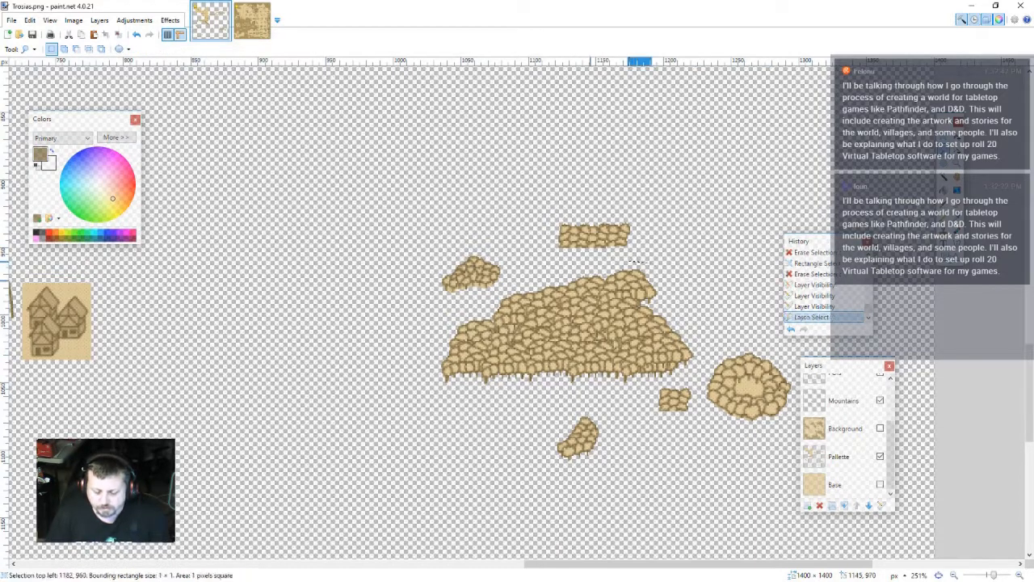
{"action": "left_click", "coordinate": [476, 298]}
{"action": "left_click_drag", "start_coordinate": [477, 298], "coordinate": [488, 251]}
{"action": "left_click", "coordinate": [607, 282]}
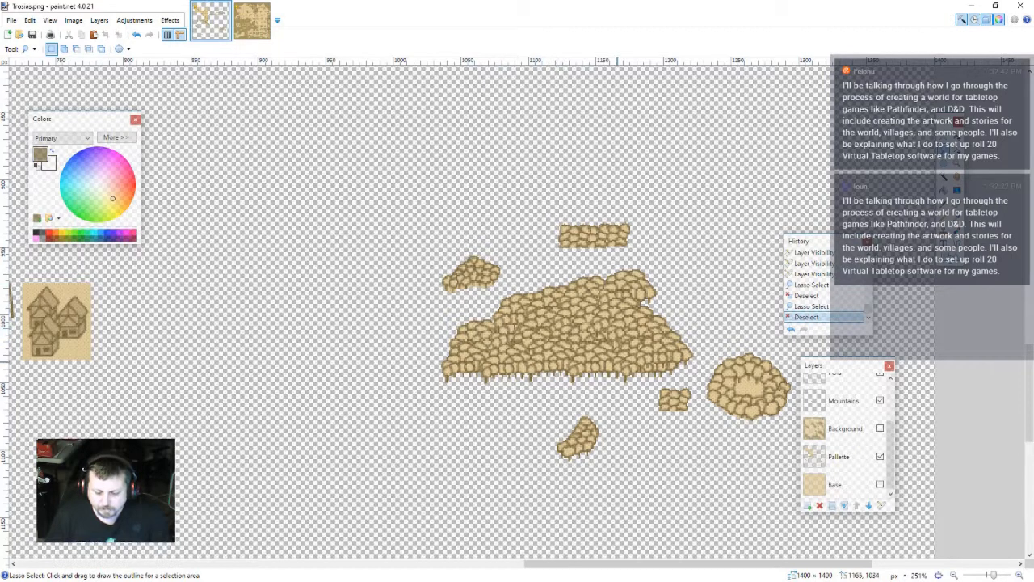
{"action": "mouse_move", "coordinate": [650, 385]}
{"action": "left_mouse_down"}
{"action": "mouse_move", "coordinate": [696, 370]}
{"action": "mouse_move", "coordinate": [669, 293]}
{"action": "mouse_move", "coordinate": [612, 262]}
{"action": "mouse_move", "coordinate": [520, 280]}
{"action": "mouse_move", "coordinate": [458, 309]}
{"action": "mouse_move", "coordinate": [404, 374]}
{"action": "mouse_move", "coordinate": [422, 400]}
{"action": "left_mouse_up"}
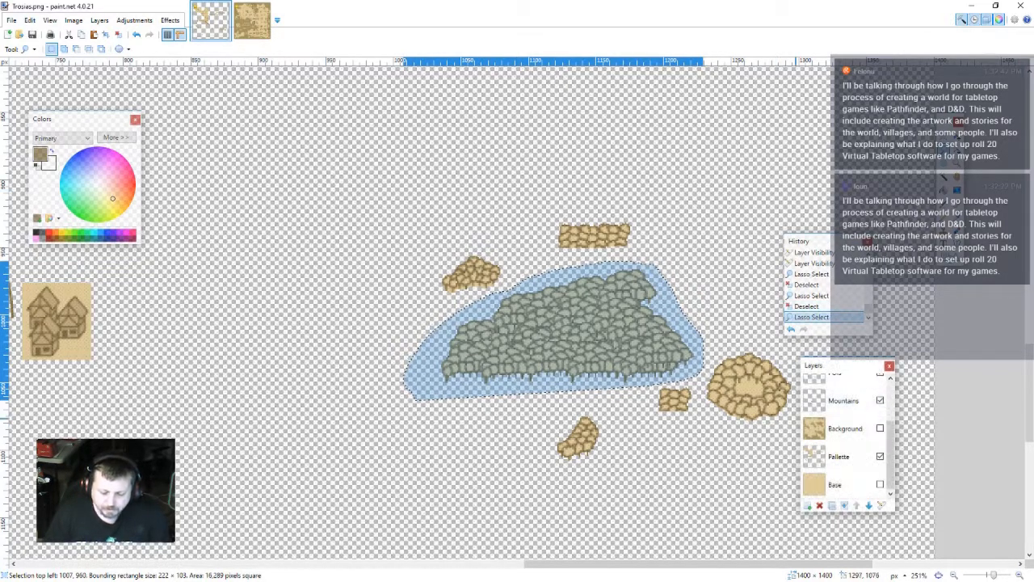
{"action": "left_click", "coordinate": [880, 428]}
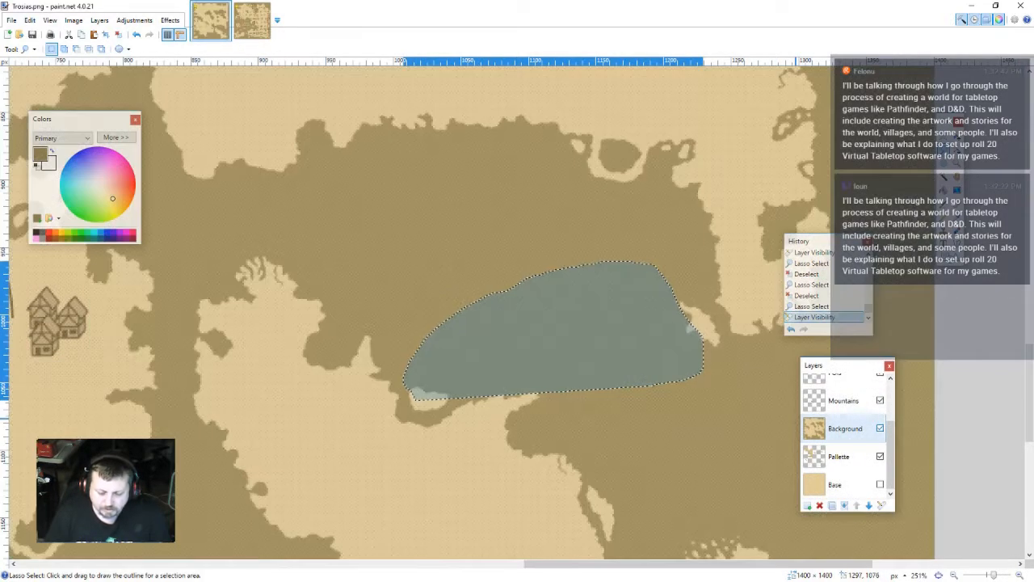
- Add a new layer above Rivers and try to paste the selection into it
{"action": "left_click", "coordinate": [807, 505]}
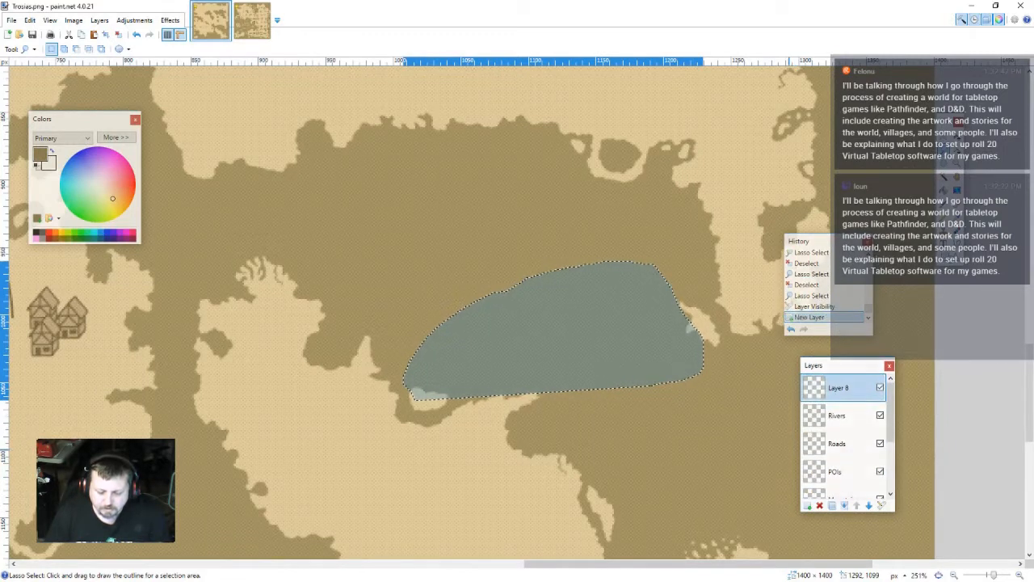
{"action": "key", "text": "ctrl+v"}
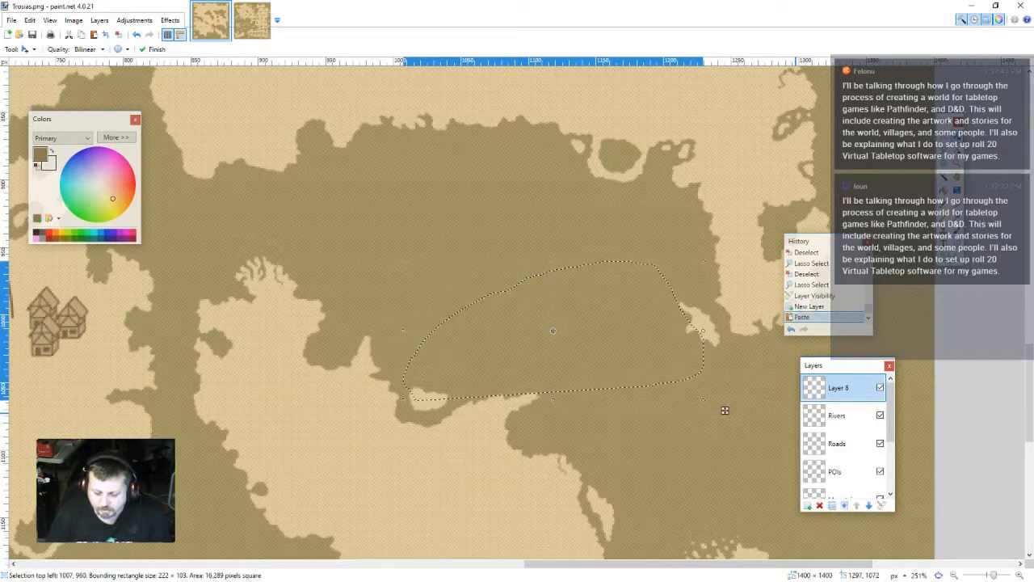
{"action": "key", "text": "ctrl+z"}
- Copy the lassoed forest cluster from the Pallette layer and paste it into the new top layer
{"action": "key", "text": "alt+Page_Down"}
{"action": "key", "text": "alt+Page_Down"}
{"action": "key", "text": "alt+Page_Down"}
{"action": "key", "text": "alt+Page_Down"}
{"action": "key", "text": "alt+Page_Down"}
{"action": "key", "text": "alt+Page_Down"}
{"action": "key", "text": "alt+Page_Down"}
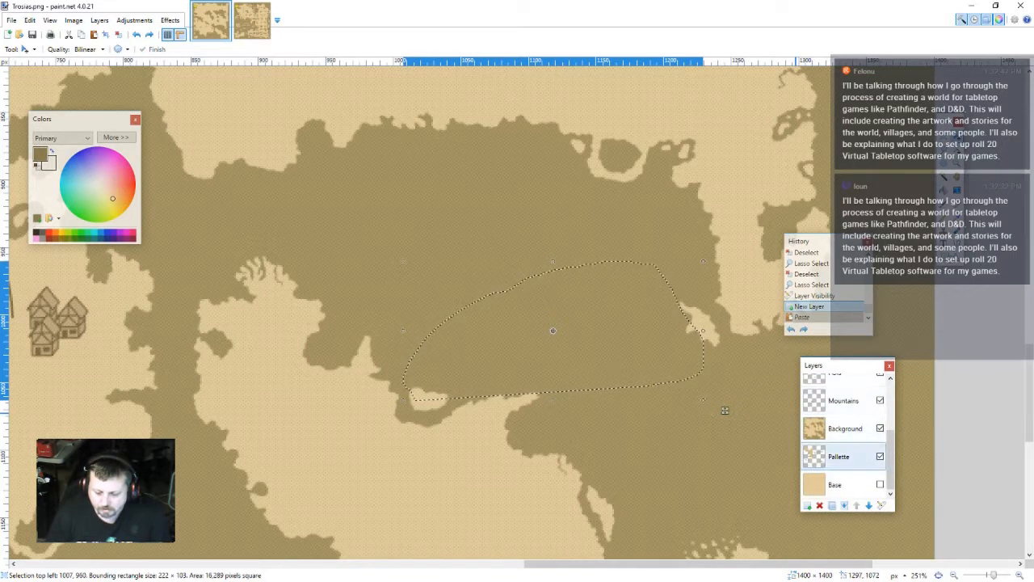
{"action": "key", "text": "alt+Page_Up"}
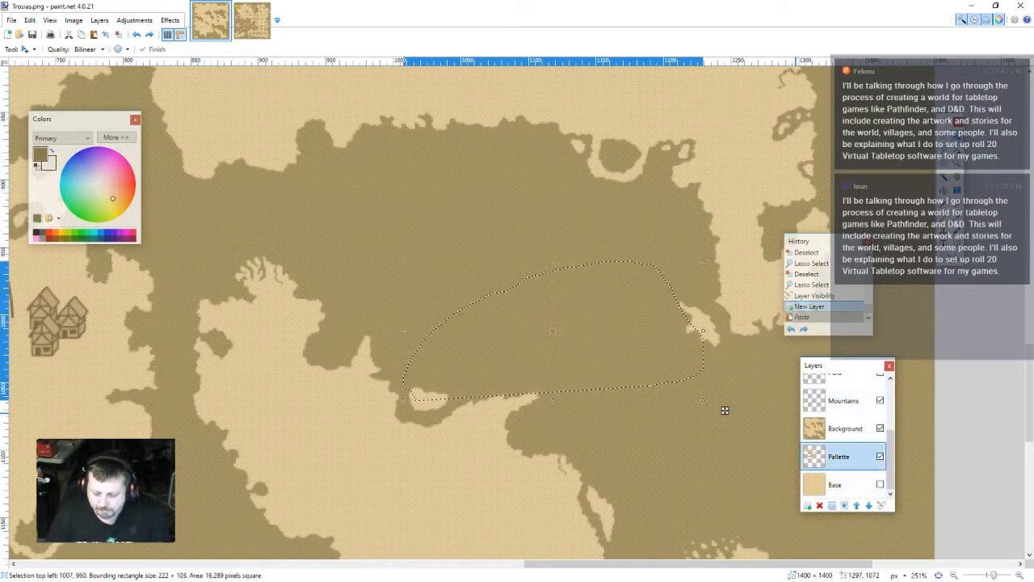
{"action": "key", "text": "alt+Page_Up"}
{"action": "key", "text": "alt+Page_Up"}
{"action": "key", "text": "alt+Page_Up"}
{"action": "key", "text": "alt+Page_Up"}
{"action": "key", "text": "alt+Page_Up"}
{"action": "key", "text": "alt+Page_Up"}
{"action": "key", "text": "ctrl+y"}
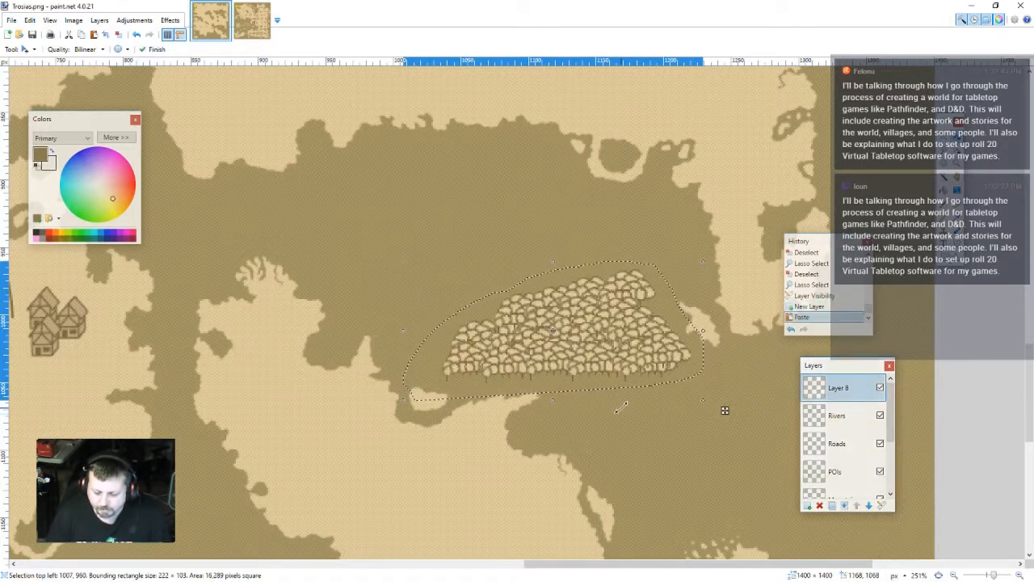
- Move the pasted forest cluster onto the southwestern land just below the middle village, with its selection's top-left corner at about 235, 966
{"action": "scroll", "coordinate": [685, 421], "scroll_direction": "down", "scroll_amount": 2}
{"action": "scroll", "coordinate": [562, 437], "scroll_direction": "down", "scroll_amount": 3}
{"action": "left_click_drag", "start_coordinate": [561, 437], "coordinate": [691, 412]}
{"action": "left_click_drag", "start_coordinate": [681, 370], "coordinate": [639, 389]}
{"action": "key", "text": "ctrl+z"}
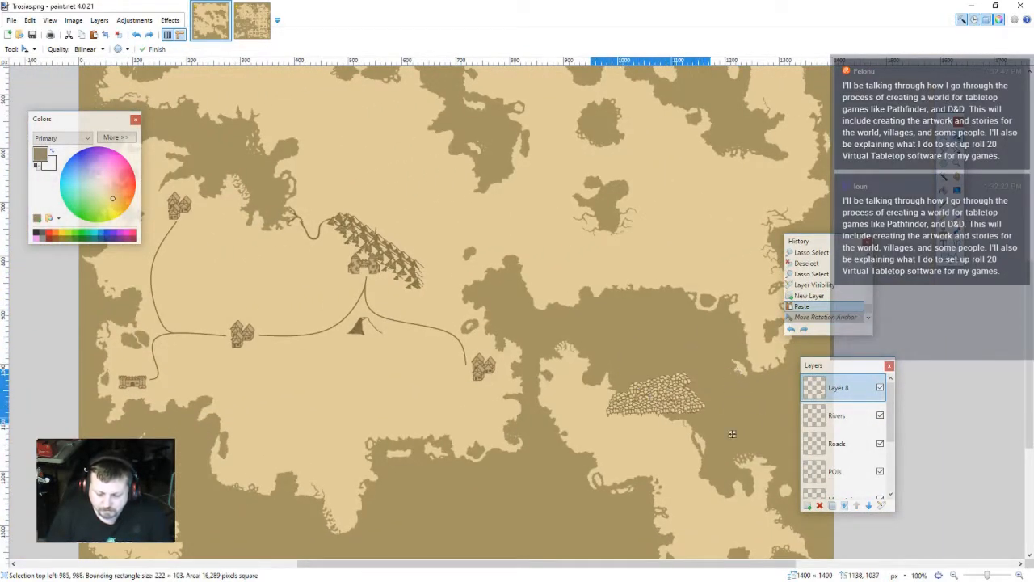
{"action": "left_click_drag", "start_coordinate": [440, 435], "coordinate": [354, 416]}
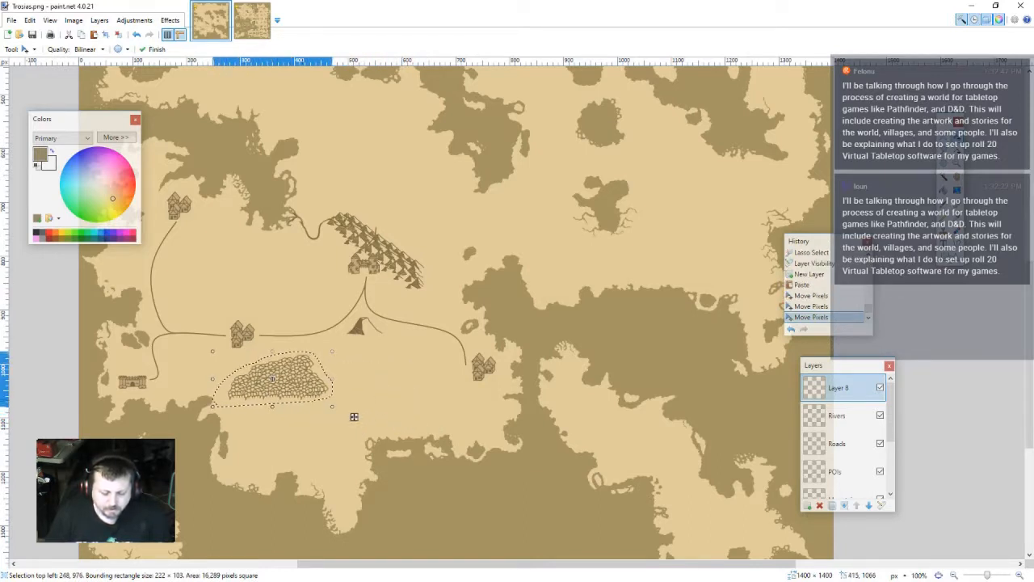
{"action": "key", "text": "ctrl+d"}
{"action": "left_click_drag", "start_coordinate": [353, 416], "coordinate": [347, 411]}
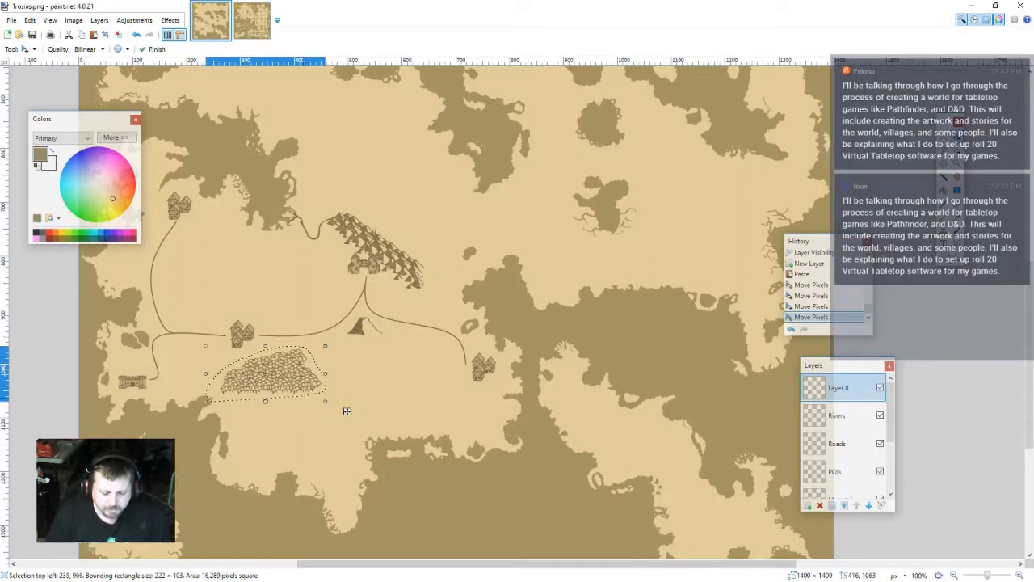
{"action": "key", "text": "ctrl+v"}
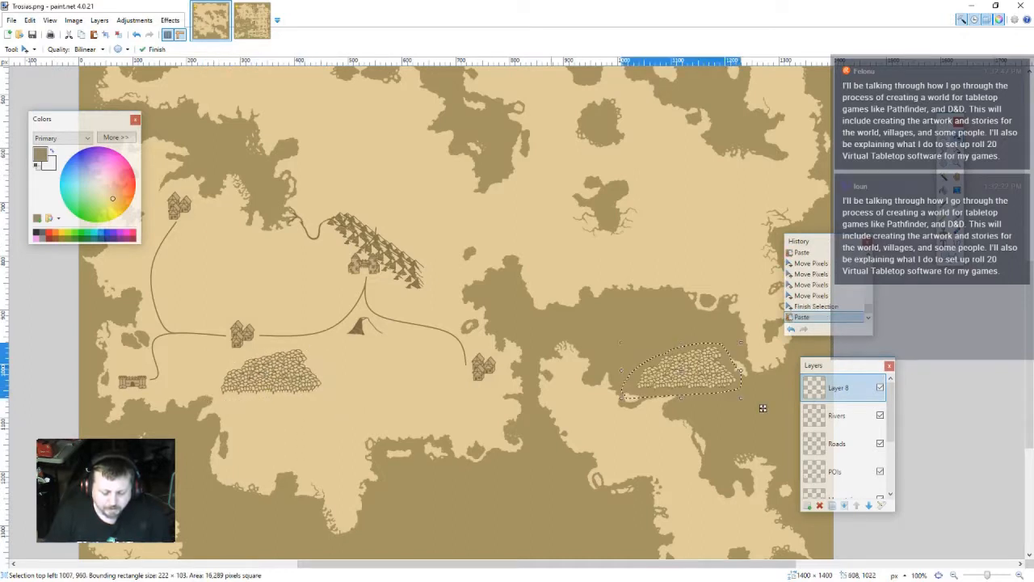
{"action": "left_click_drag", "start_coordinate": [762, 408], "coordinate": [466, 429]}
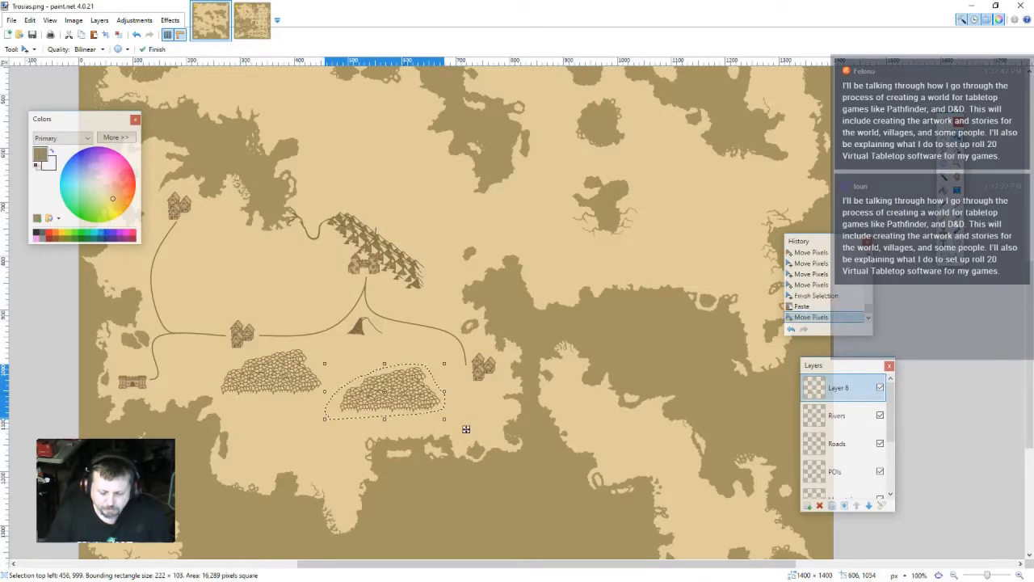
{"action": "key", "text": "ctrl+z"}
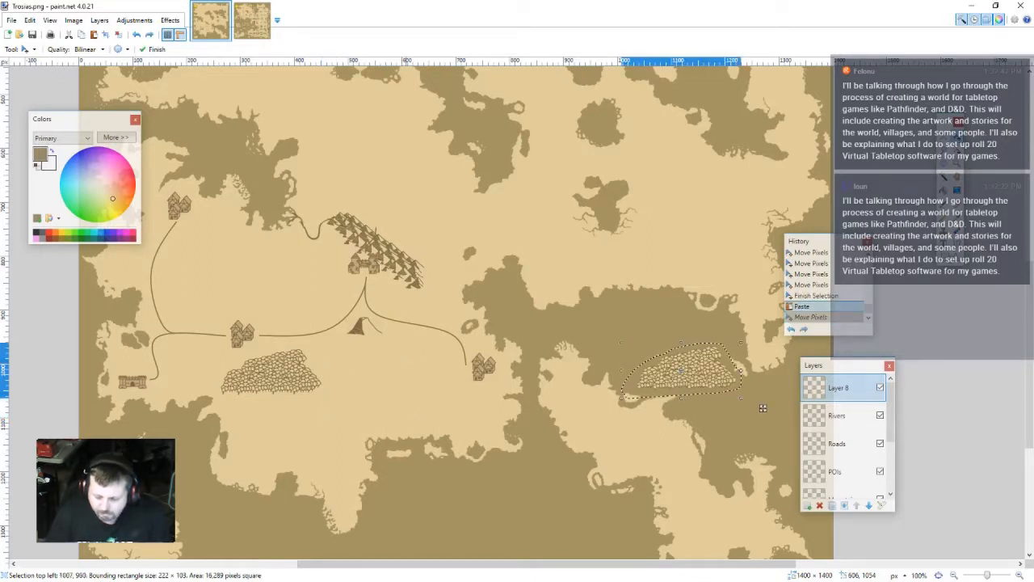
{"action": "key", "text": "ctrl+z"}
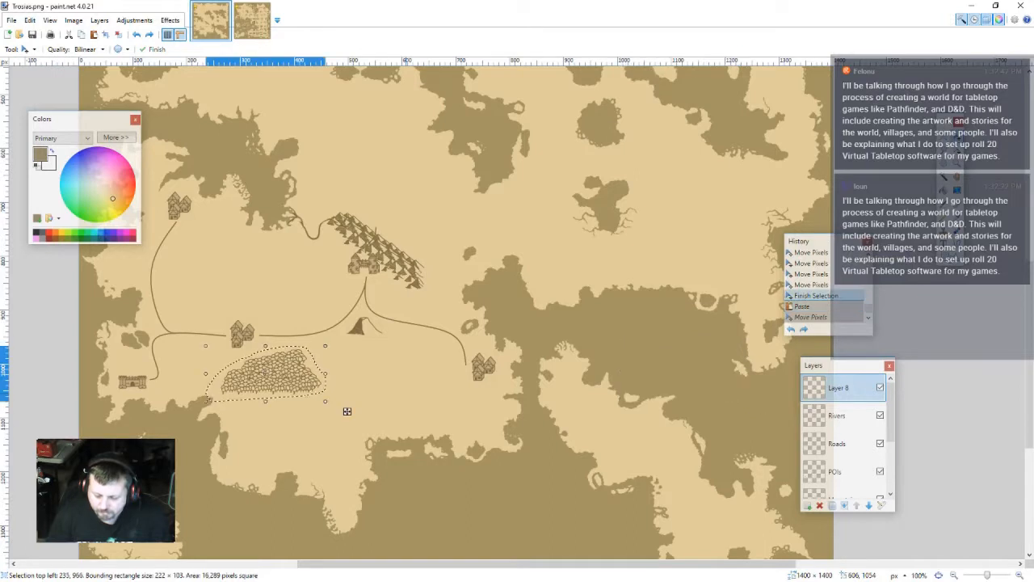
{"action": "key", "text": "ctrl+v"}
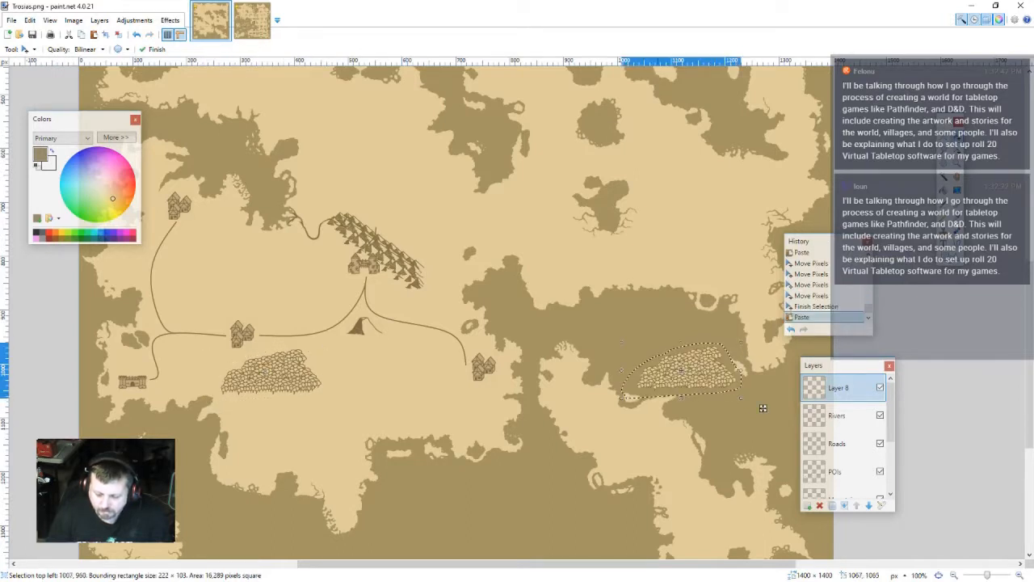
{"action": "left_click_drag", "start_coordinate": [763, 408], "coordinate": [445, 442]}
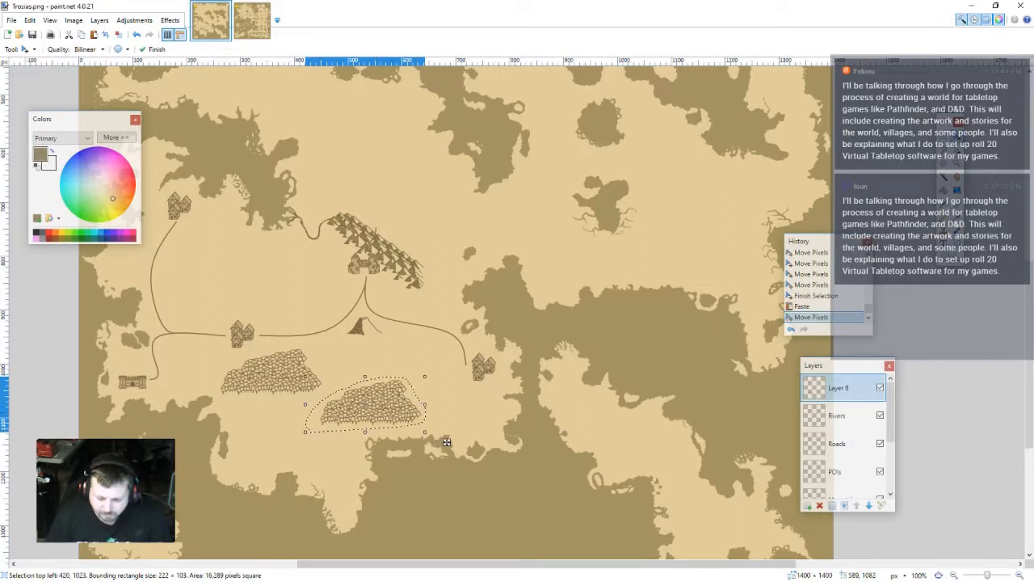
{"action": "key", "text": "ctrl+z"}
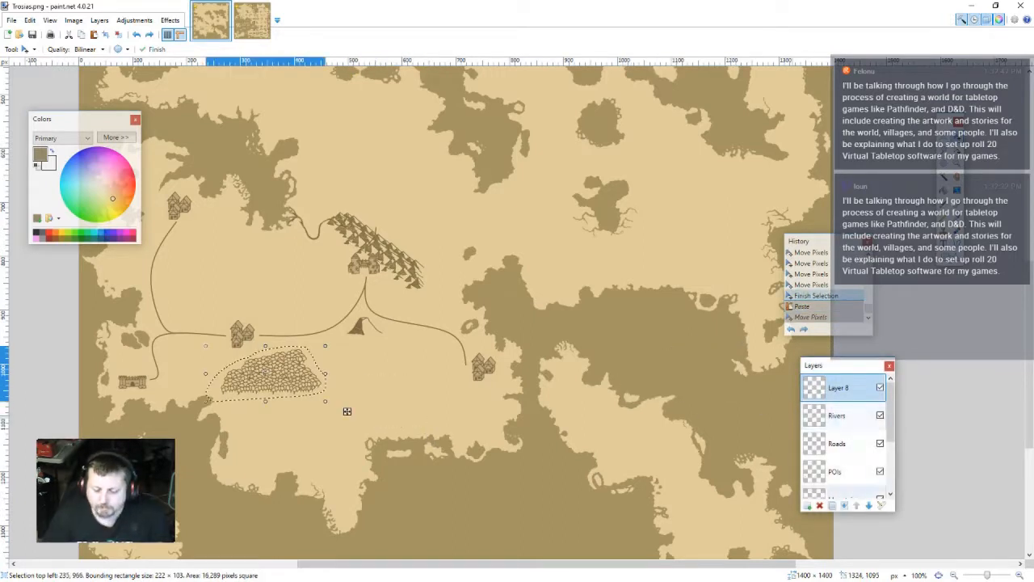
- Add a new layer, paste another forest copy into it and overlap it with the first cluster's lower part at about 226, 989
{"action": "left_click", "coordinate": [807, 505]}
{"action": "key", "text": "ctrl+v"}
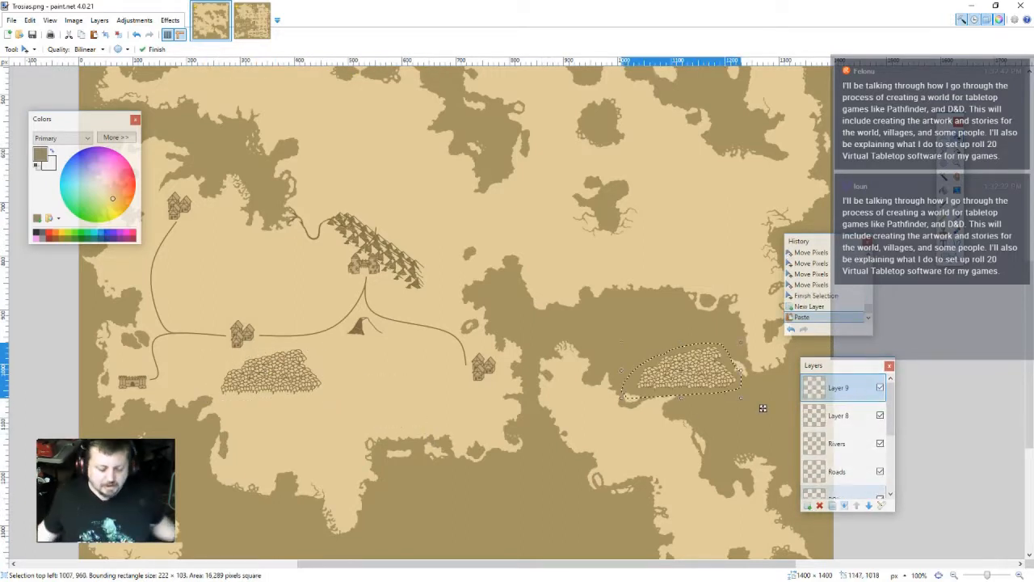
{"action": "left_click_drag", "start_coordinate": [763, 408], "coordinate": [355, 427]}
{"action": "scroll", "coordinate": [355, 427], "scroll_direction": "up", "scroll_amount": 5}
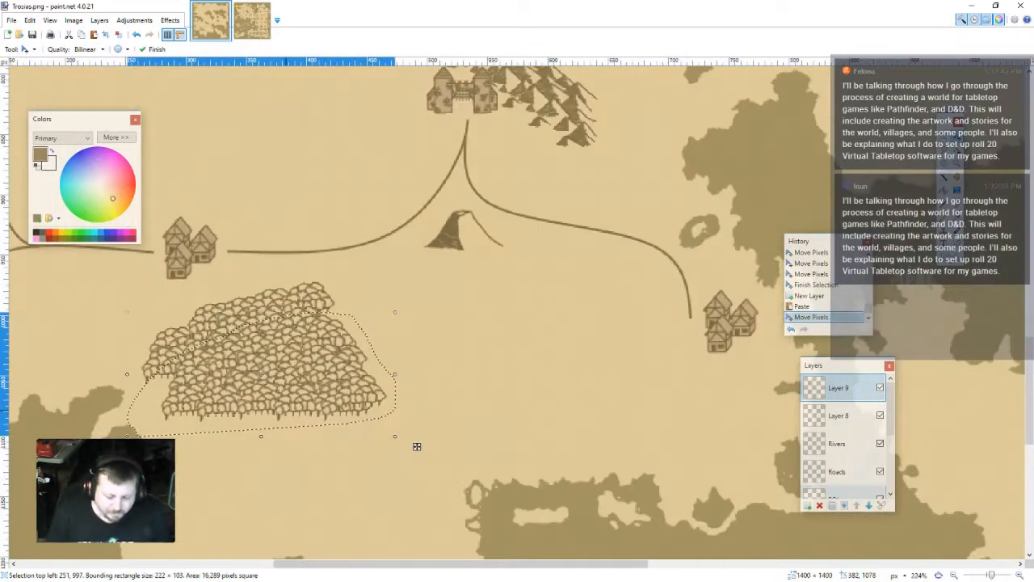
{"action": "left_click_drag", "start_coordinate": [547, 477], "coordinate": [513, 466]}
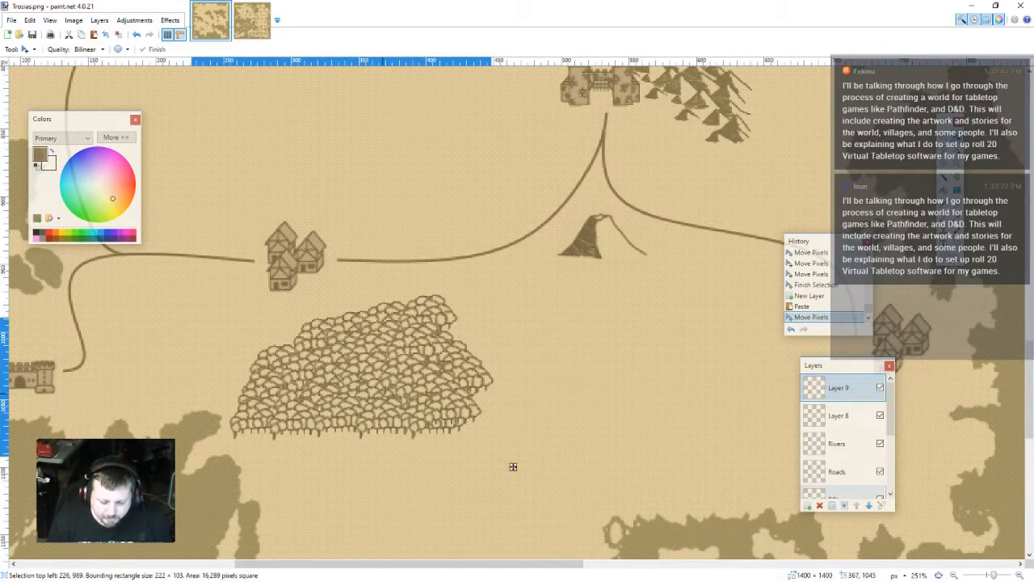
{"action": "key", "text": "ctrl+v"}
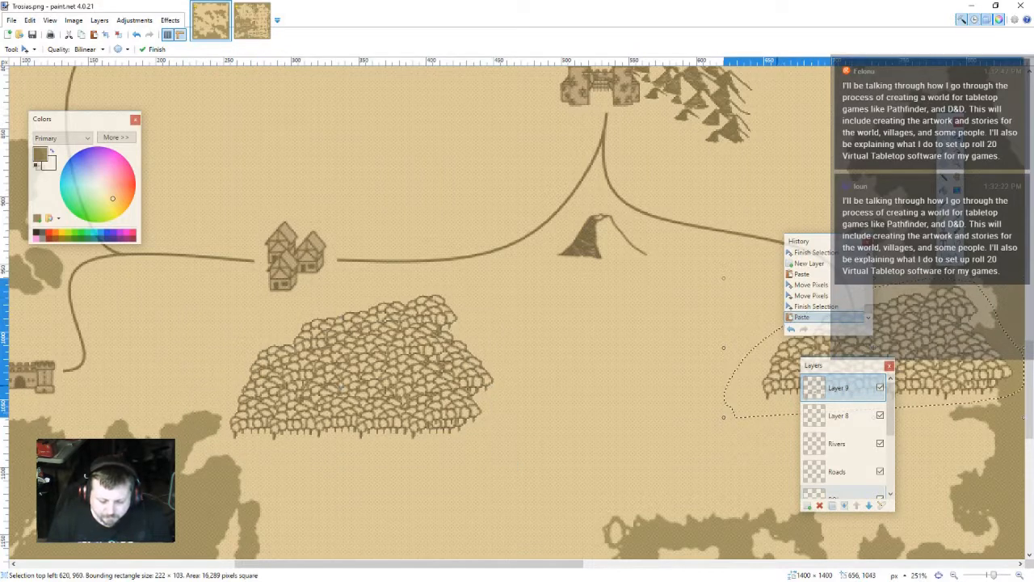
{"action": "left_click_drag", "start_coordinate": [873, 347], "coordinate": [372, 420]}
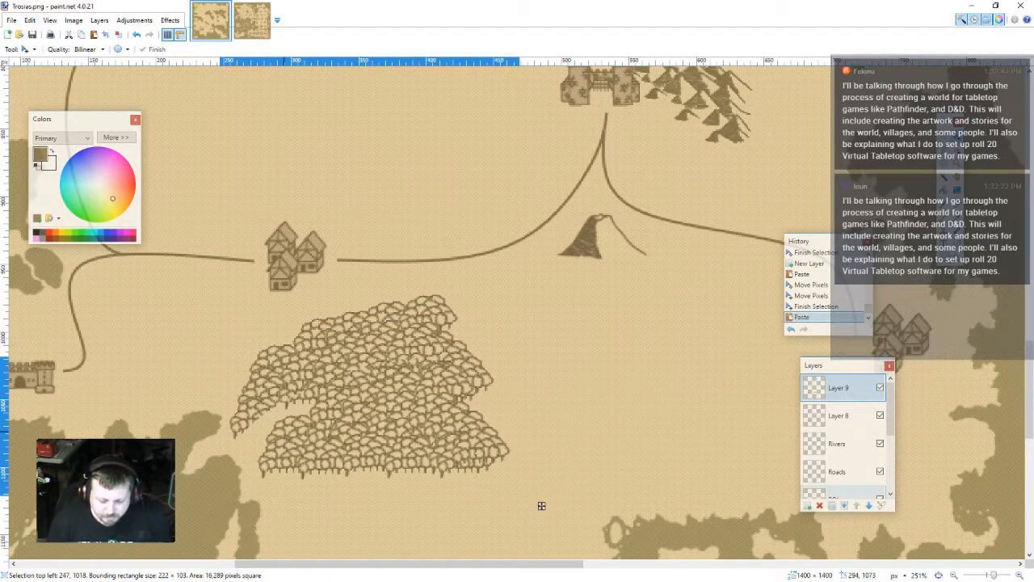
{"action": "left_click_drag", "start_coordinate": [542, 506], "coordinate": [687, 515]}
{"action": "key", "text": "ctrl+z"}
{"action": "left_click", "coordinate": [807, 505]}
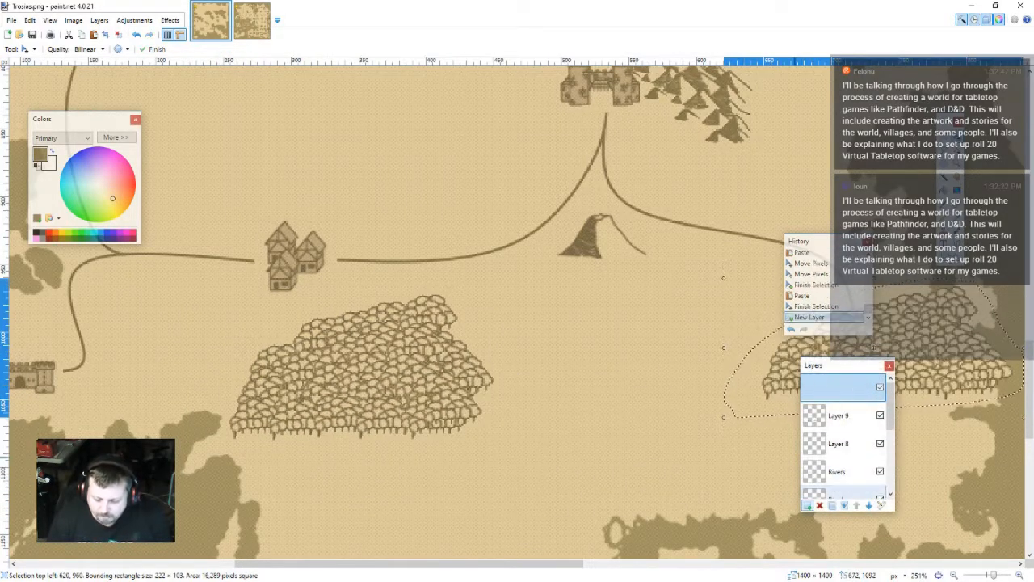
{"action": "key", "text": "ctrl+z"}
{"action": "key", "text": "ctrl+z"}
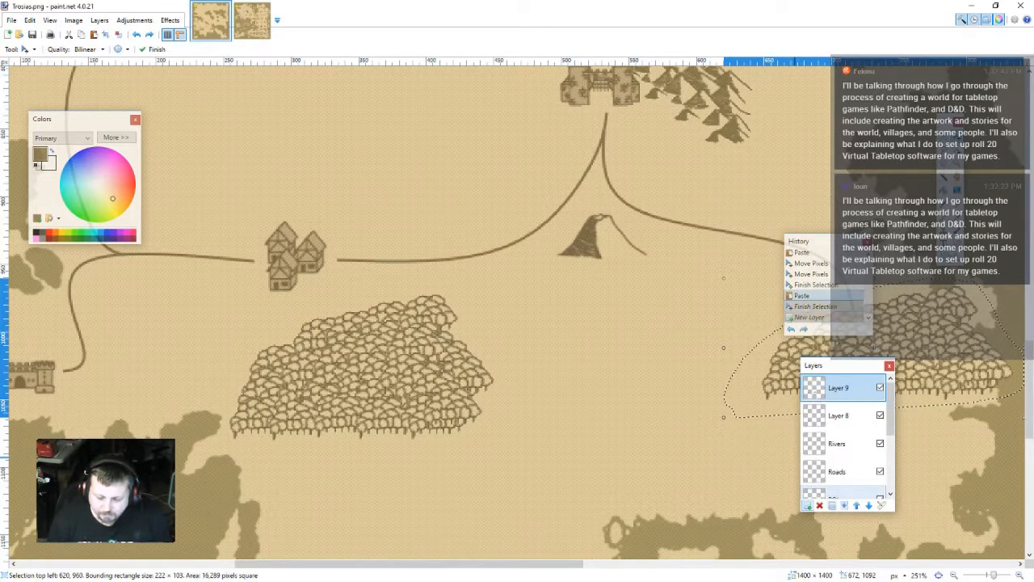
{"action": "key", "text": "ctrl+z"}
- Extend the forest downward with two more pasted copies, each on its own new layer, at about 233, 998 and 236, 1010
{"action": "key", "text": "ctrl+shift+n"}
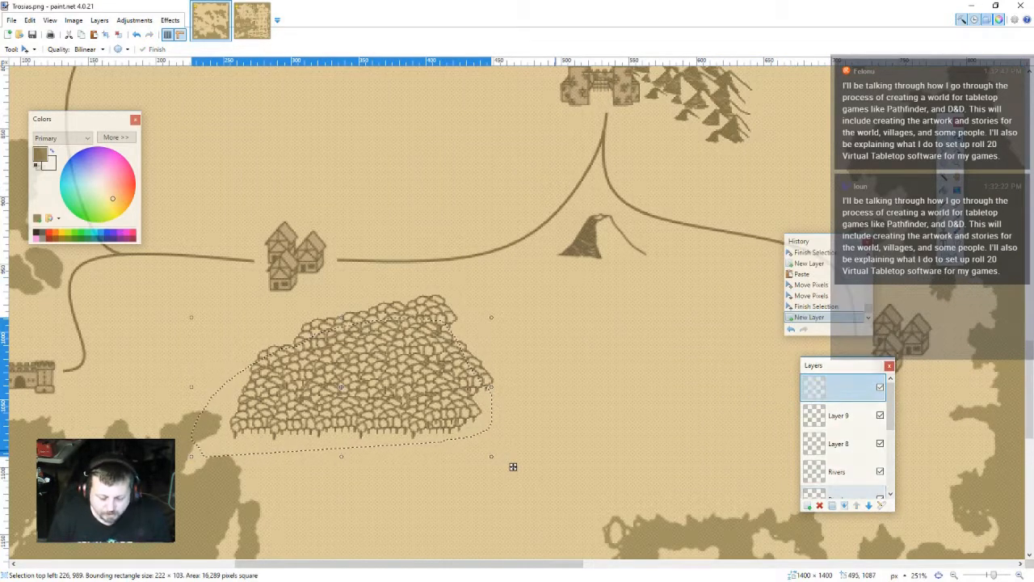
{"action": "key", "text": "ctrl+v"}
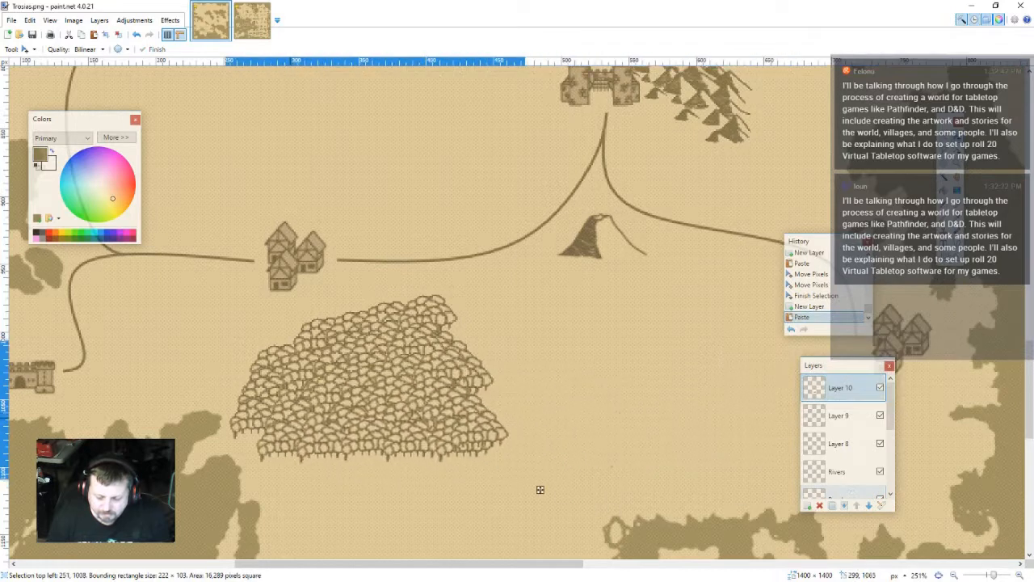
{"action": "mouse_move", "coordinate": [540, 489]}
{"action": "left_mouse_down"}
{"action": "mouse_move", "coordinate": [513, 490]}
{"action": "mouse_move", "coordinate": [527, 487]}
{"action": "mouse_move", "coordinate": [522, 478]}
{"action": "left_mouse_up"}
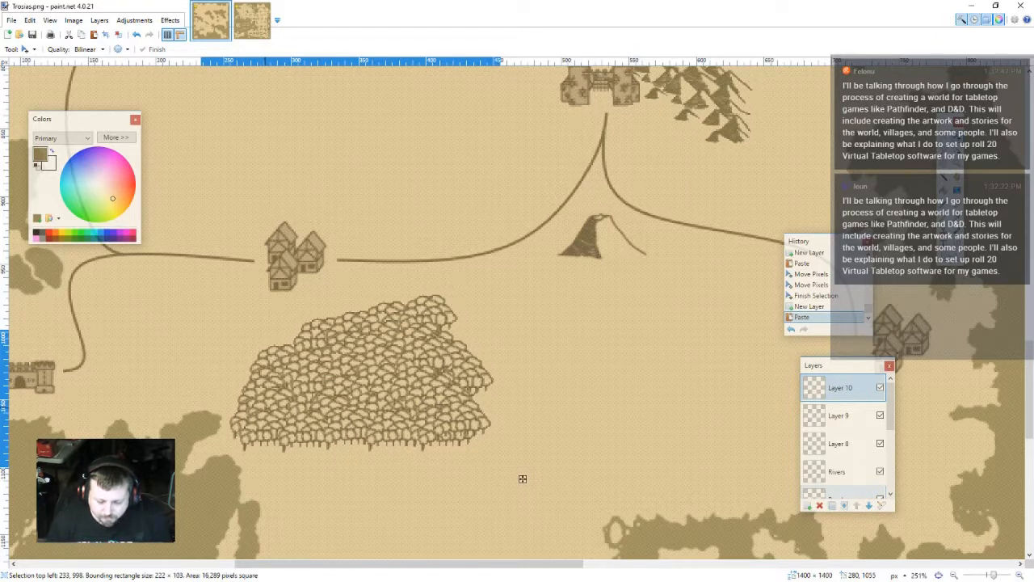
{"action": "key", "text": "ctrl+v"}
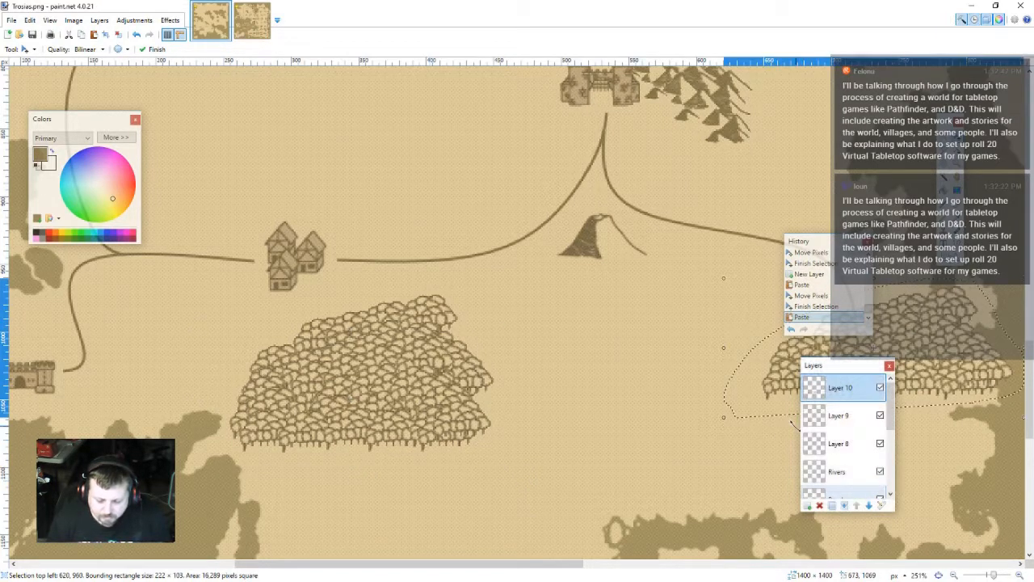
{"action": "key", "text": "ctrl+z"}
{"action": "key", "text": "ctrl+shift+n"}
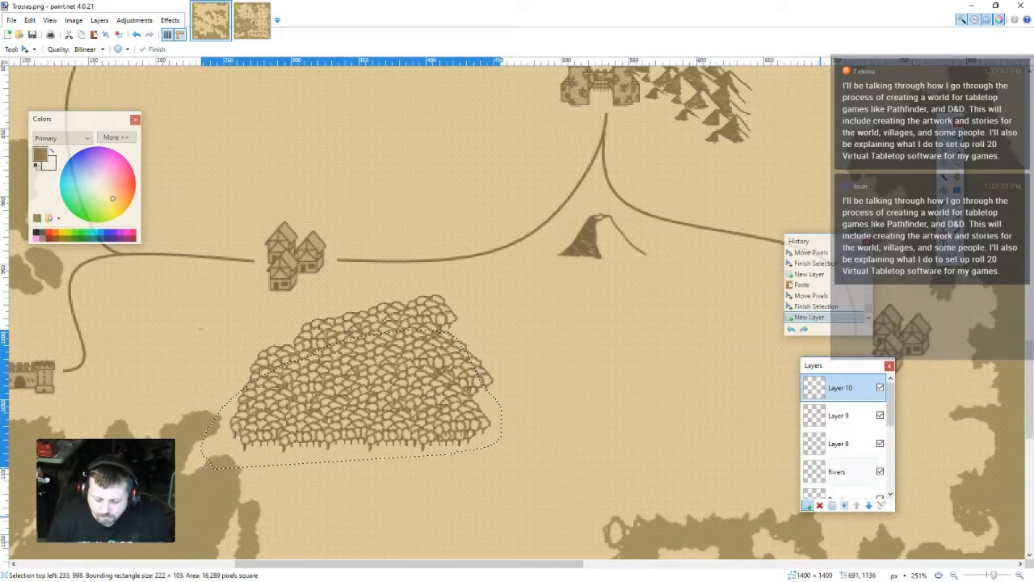
{"action": "key", "text": "ctrl+v"}
{"action": "left_click_drag", "start_coordinate": [1032, 424], "coordinate": [526, 494]}
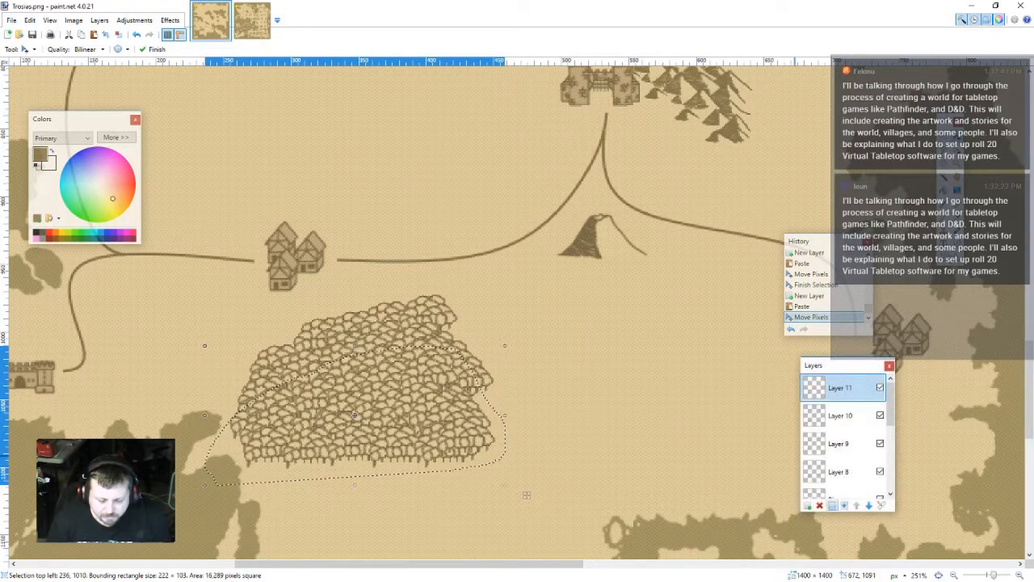
- Paste two further forest copies on separate new layers, overlapping the forest's lower edge at about 240, 1020 and 246, 1028
{"action": "key", "text": "ctrl+shift+n"}
{"action": "key", "text": "ctrl+v"}
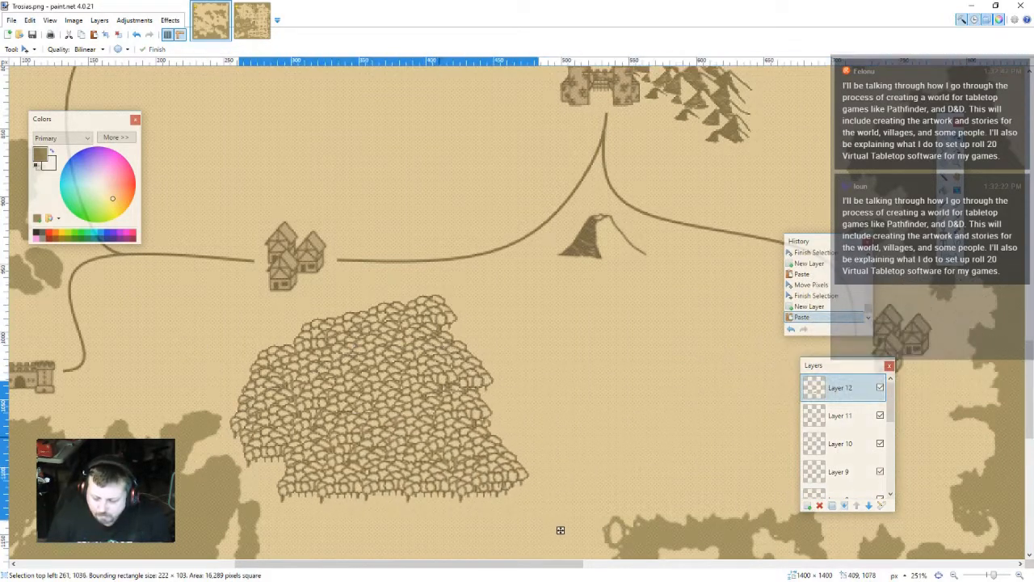
{"action": "left_click_drag", "start_coordinate": [560, 529], "coordinate": [532, 508]}
{"action": "key", "text": "ctrl+shift+n"}
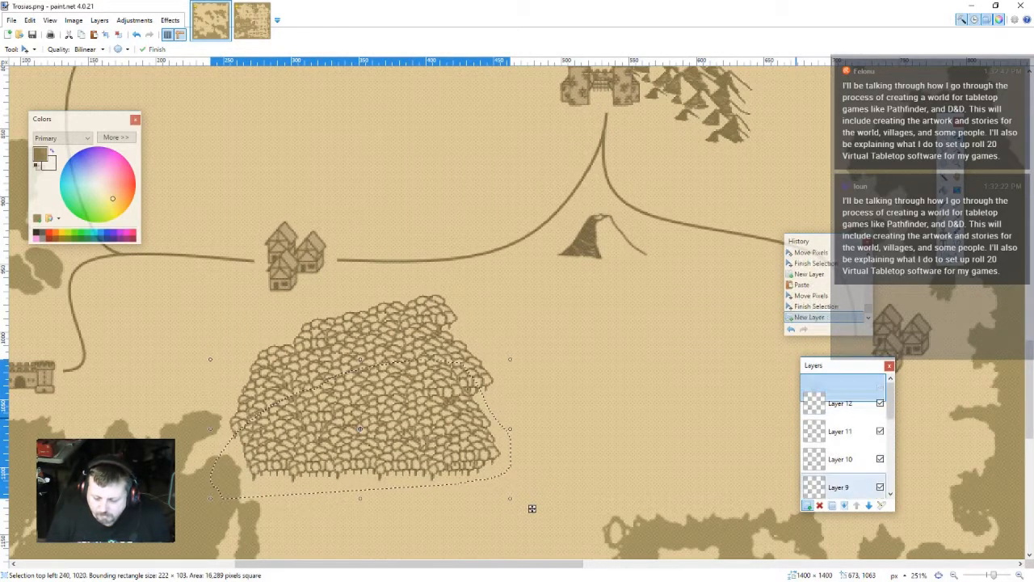
{"action": "key", "text": "ctrl+v"}
{"action": "left_click_drag", "start_coordinate": [1014, 438], "coordinate": [544, 518]}
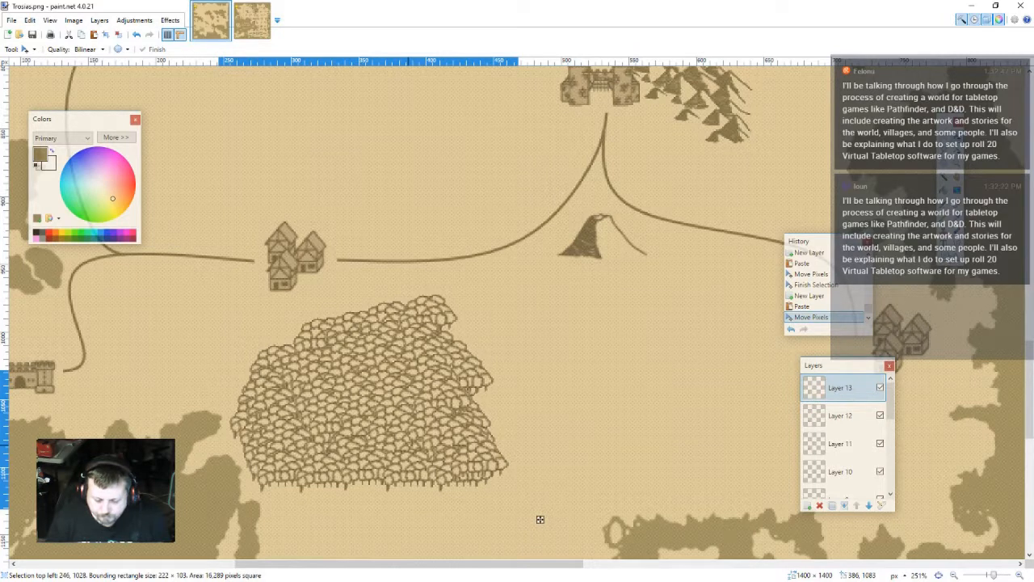
{"action": "left_click_drag", "start_coordinate": [540, 518], "coordinate": [540, 519]}
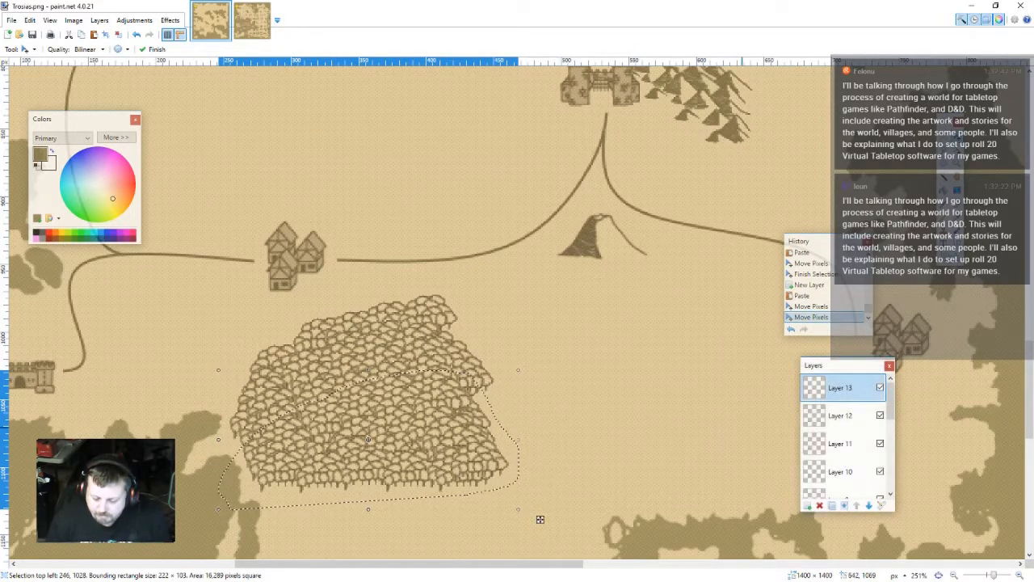
- Add another layer and paste a forest copy into it, placed slightly lower and farther right at about 251, 1037
{"action": "key", "text": "ctrl+shift+n"}
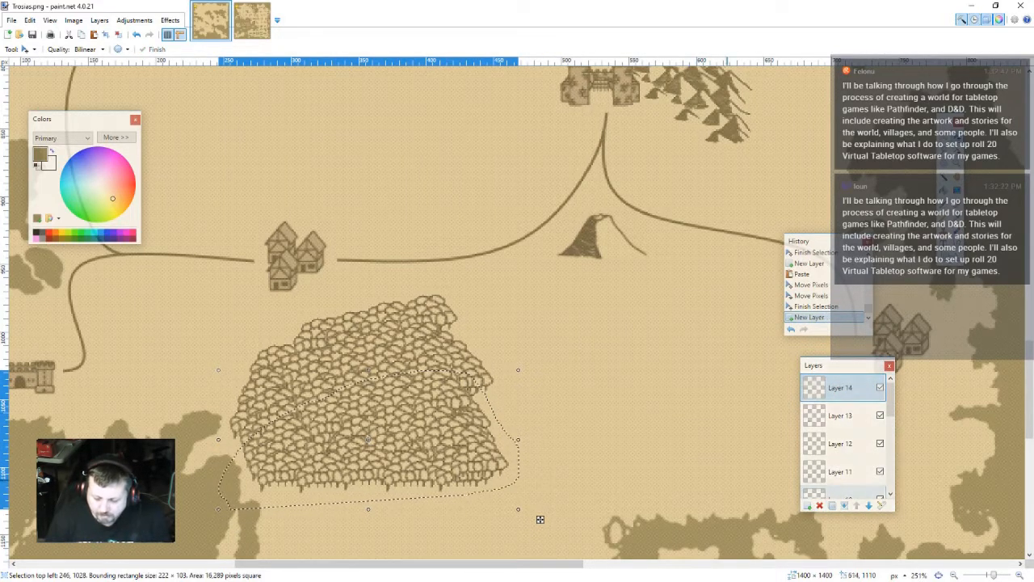
{"action": "key", "text": "ctrl+v"}
{"action": "mouse_move", "coordinate": [540, 518]}
{"action": "left_mouse_down"}
{"action": "mouse_move", "coordinate": [638, 547]}
{"action": "mouse_move", "coordinate": [547, 532]}
{"action": "left_mouse_up"}
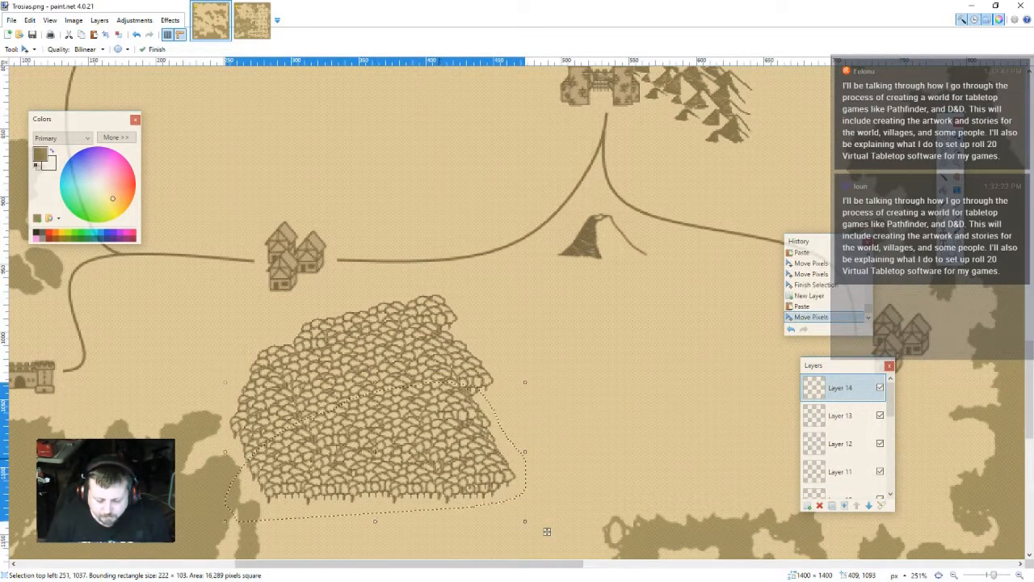
{"action": "scroll", "coordinate": [555, 509], "scroll_direction": "down", "scroll_amount": 2}
{"action": "scroll", "coordinate": [555, 509], "scroll_direction": "down", "scroll_amount": 2}
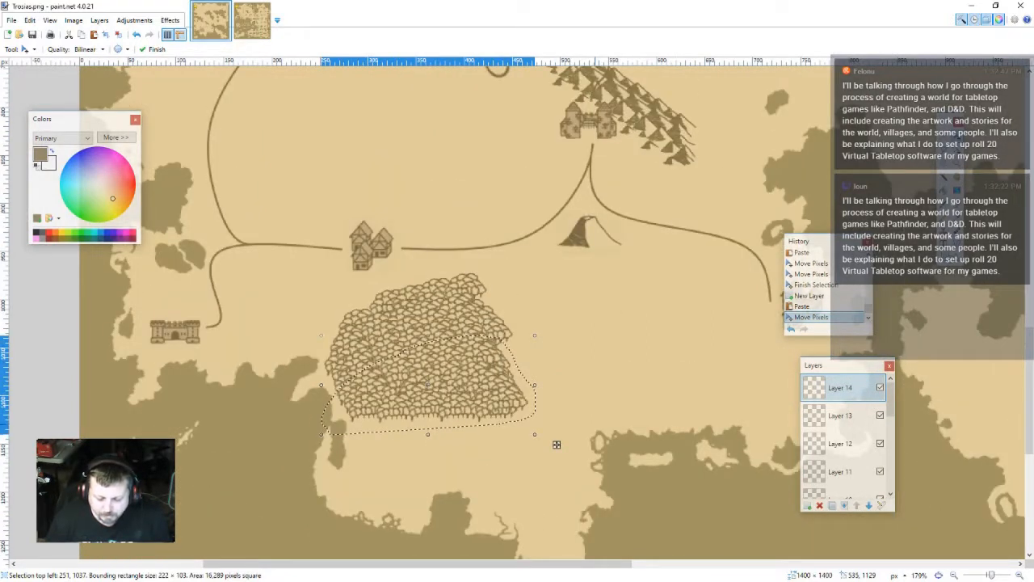
{"action": "key", "text": "ctrl+v"}
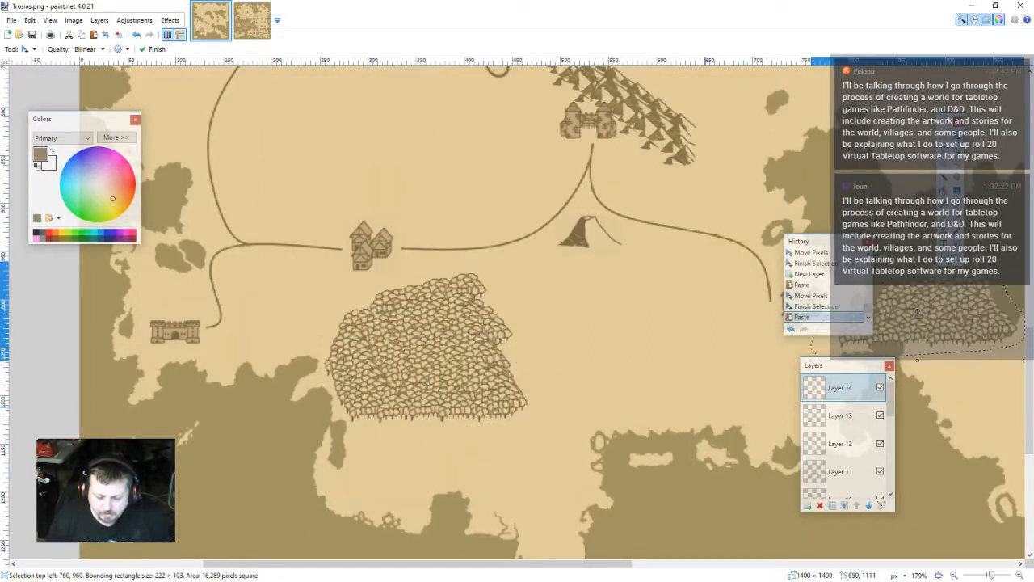
{"action": "left_click_drag", "start_coordinate": [1024, 378], "coordinate": [665, 469]}
{"action": "key", "text": "ctrl+z"}
{"action": "key", "text": "ctrl+z"}
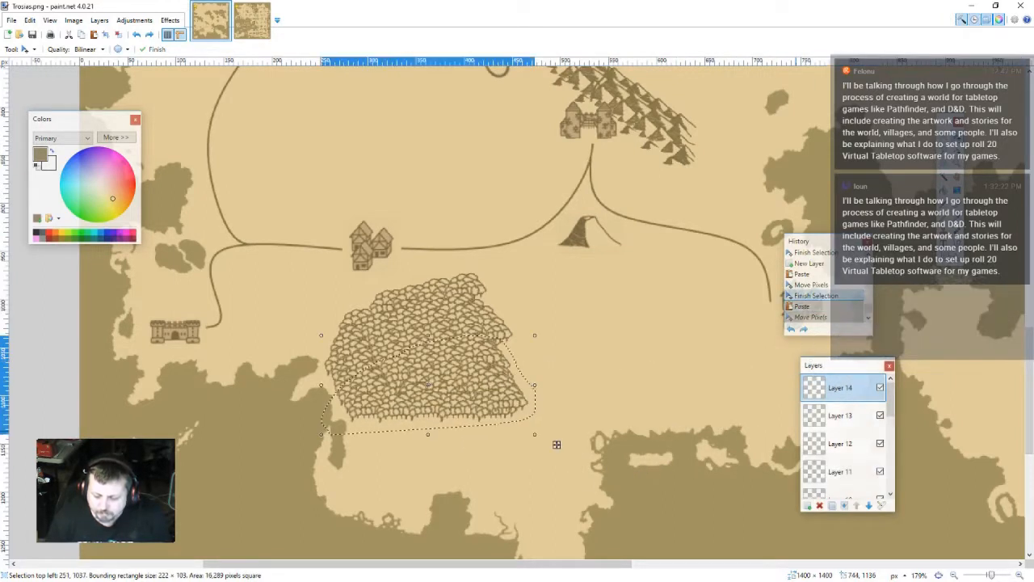
- Paste one more forest copy on a new layer, align it along the forest's bottom edge at about 252, 1046, and finish the move
{"action": "key", "text": "ctrl+shift+n"}
{"action": "key", "text": "ctrl+v"}
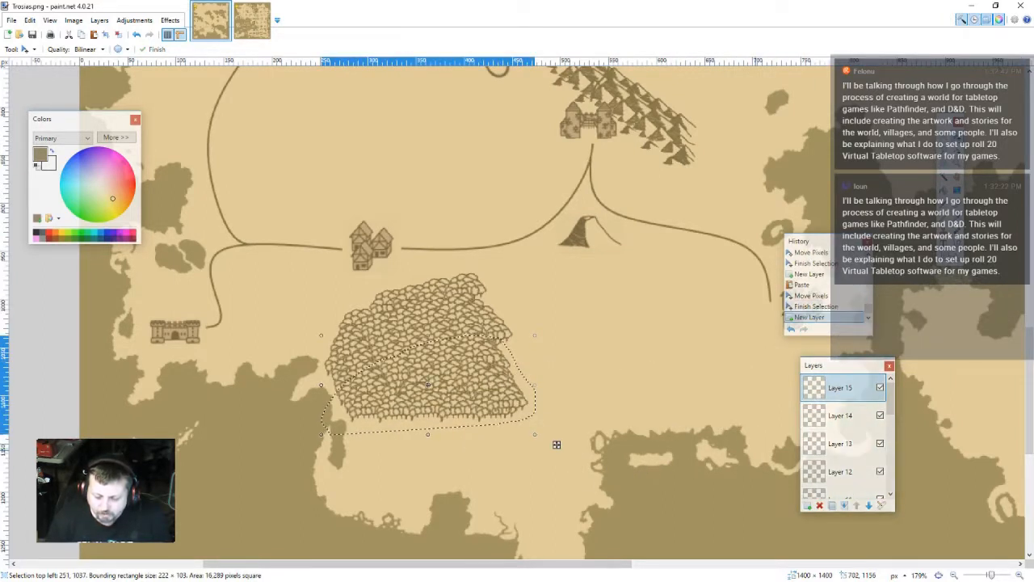
{"action": "mouse_move", "coordinate": [556, 444]}
{"action": "left_mouse_down"}
{"action": "mouse_move", "coordinate": [626, 488]}
{"action": "mouse_move", "coordinate": [559, 454]}
{"action": "left_mouse_up"}
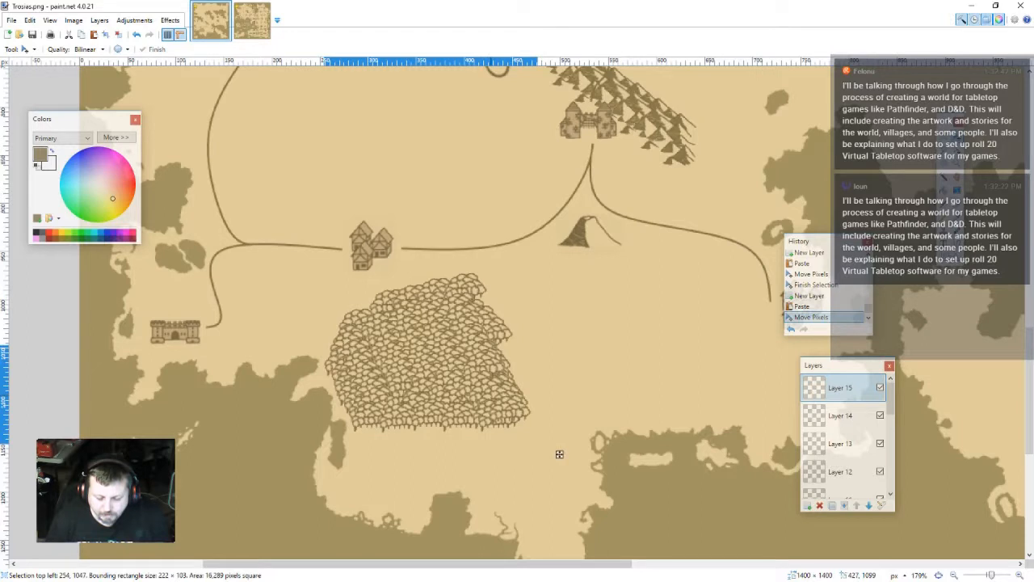
{"action": "left_click_drag", "start_coordinate": [560, 454], "coordinate": [557, 453]}
{"action": "key", "text": "Return"}
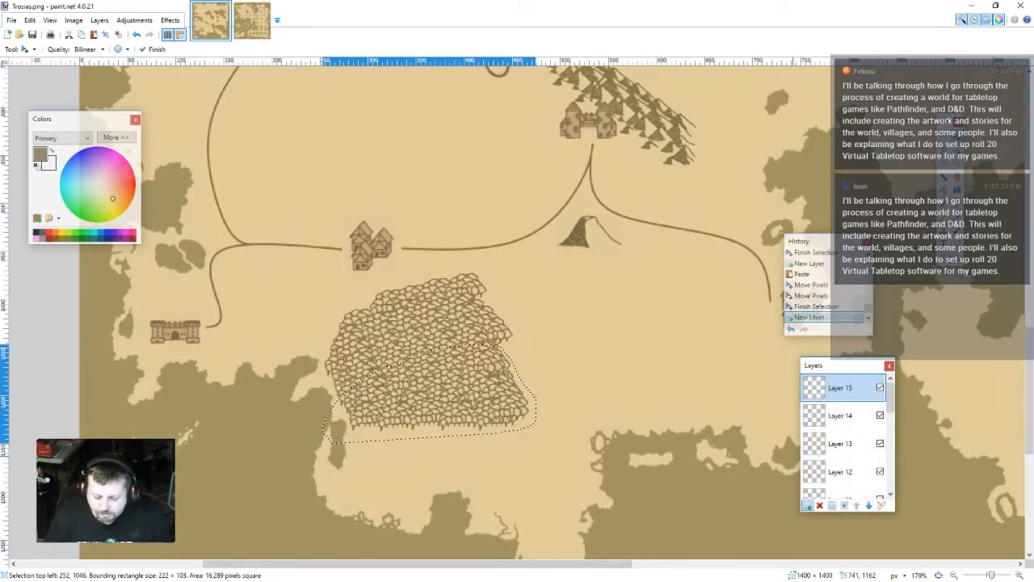
- Paste another forest copy on a new layer along the forest's lower edge at about 258, 1054 and finish the move
{"action": "key", "text": "ctrl+shift+n"}
{"action": "key", "text": "ctrl+v"}
{"action": "left_click_drag", "start_coordinate": [1030, 371], "coordinate": [563, 460]}
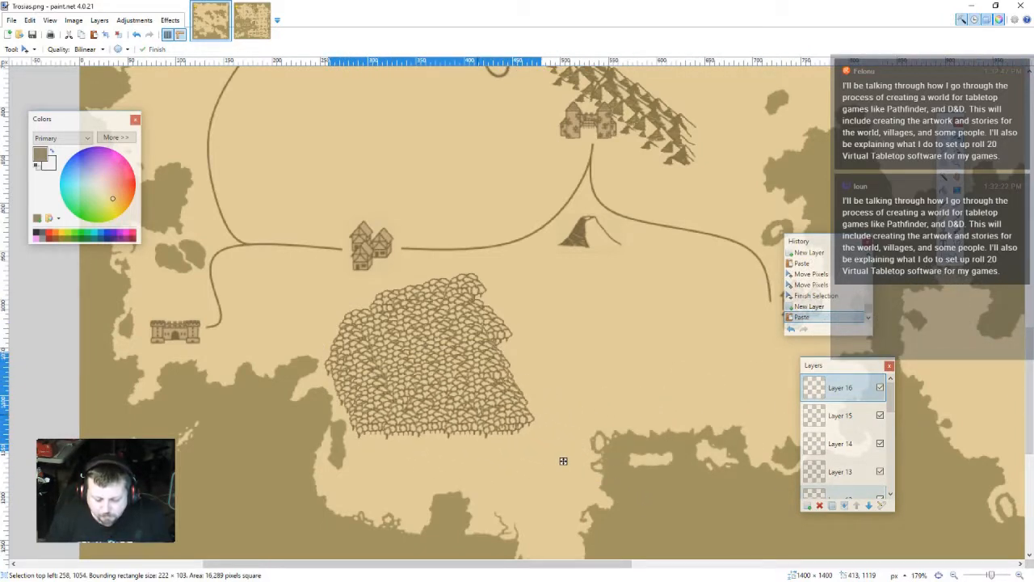
{"action": "key", "text": "Return"}
{"action": "key", "text": "ctrl+v"}
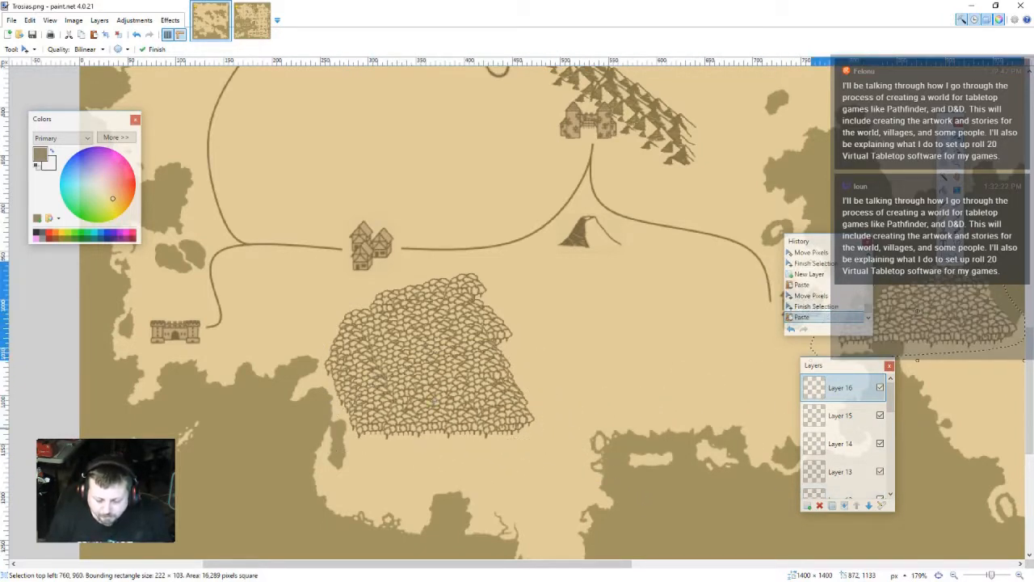
{"action": "key", "text": "ctrl+z"}
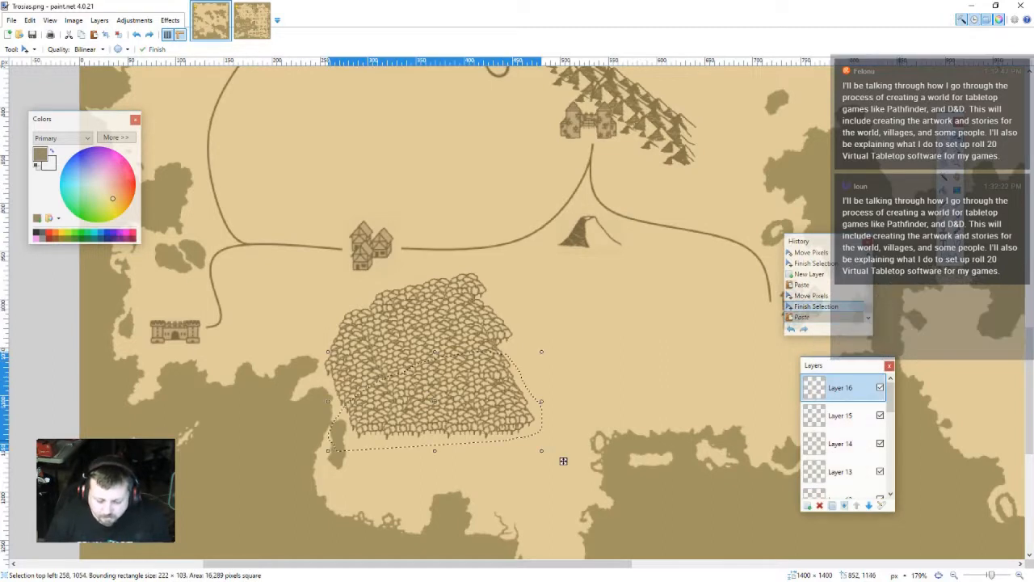
- Paste a forest copy into a new layer, extend the forest's upper right side with it at about 297, 955, and deselect
{"action": "key", "text": "ctrl+shift+v"}
{"action": "left_click_drag", "start_coordinate": [1024, 369], "coordinate": [601, 365]}
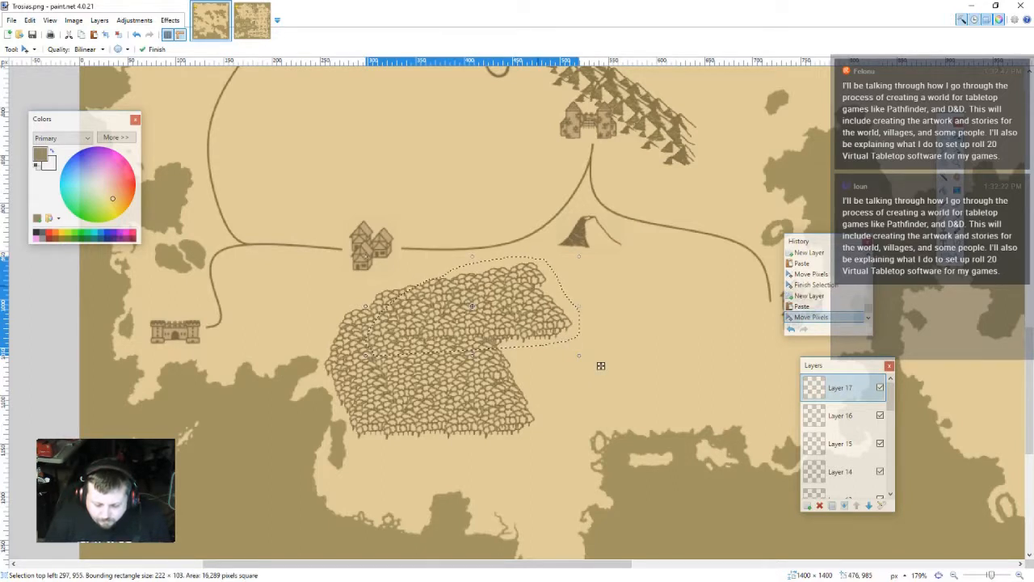
{"action": "key", "text": "ctrl+d"}
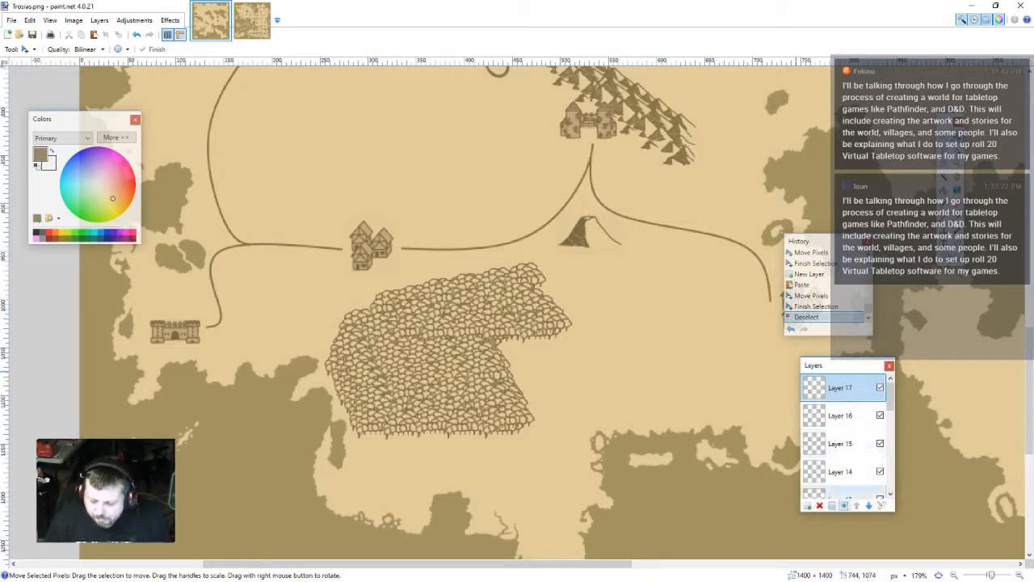
- Merge the stacked forest layers down one by one into Layer 8 and toggle its visibility to check the result
{"action": "left_click", "coordinate": [844, 505]}
{"action": "left_click", "coordinate": [843, 506]}
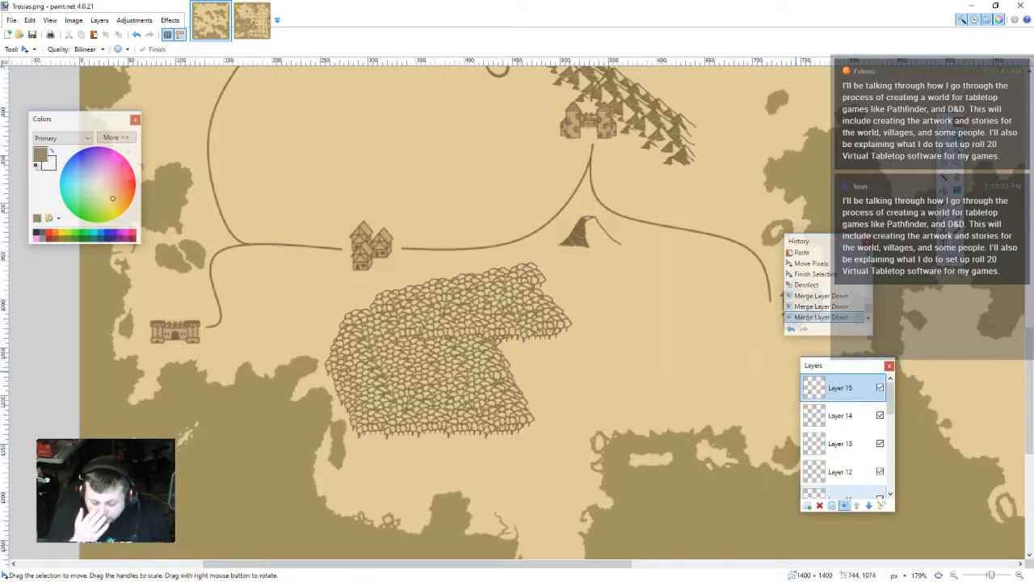
{"action": "left_click", "coordinate": [844, 506]}
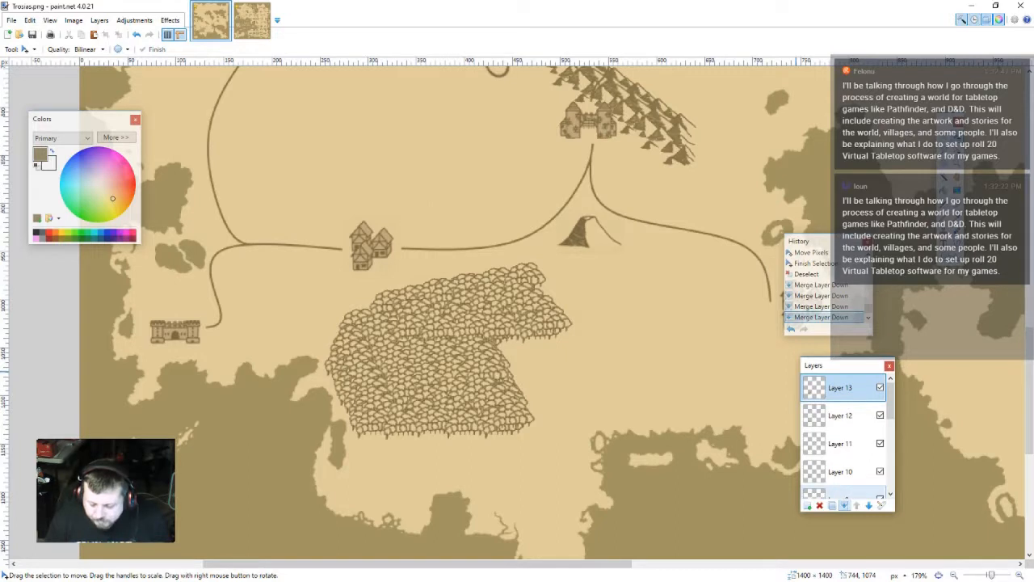
{"action": "left_click", "coordinate": [843, 506]}
{"action": "left_click", "coordinate": [843, 505]}
{"action": "left_click", "coordinate": [844, 506]}
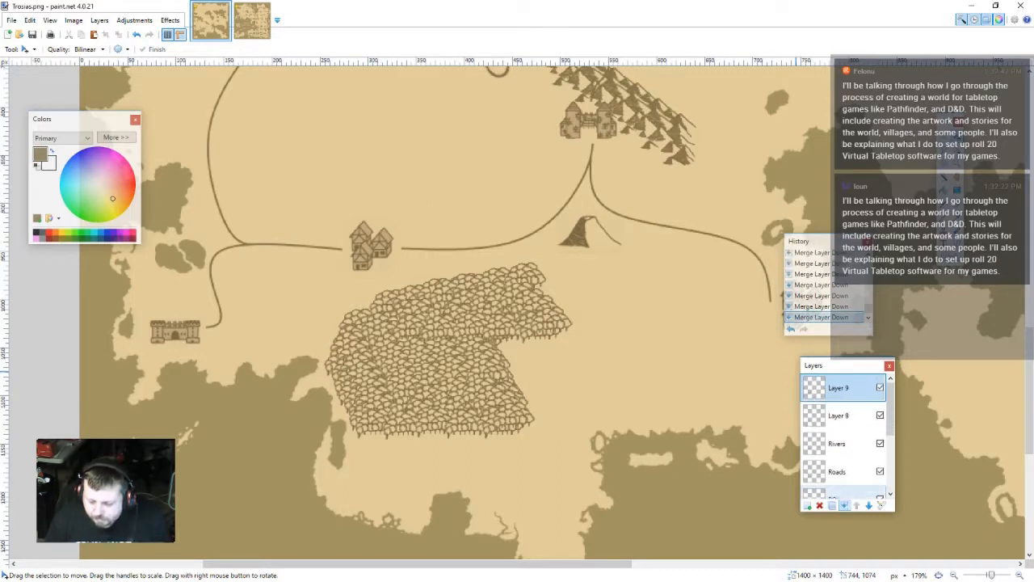
{"action": "left_click", "coordinate": [880, 387]}
{"action": "left_click", "coordinate": [879, 387]}
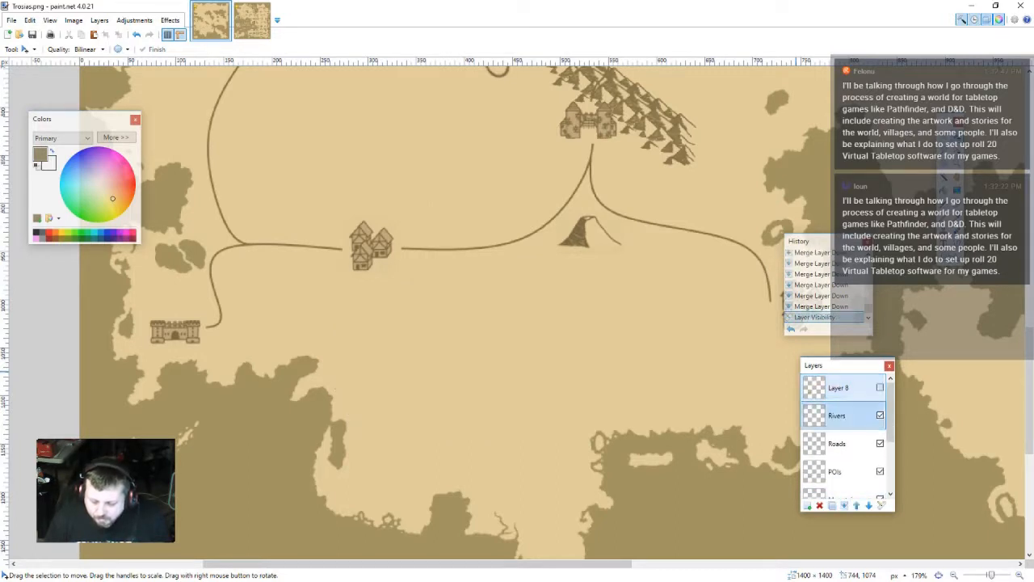
- Rename the merged forest layer, Layer 8, as Trees
{"action": "double_click", "coordinate": [839, 388]}
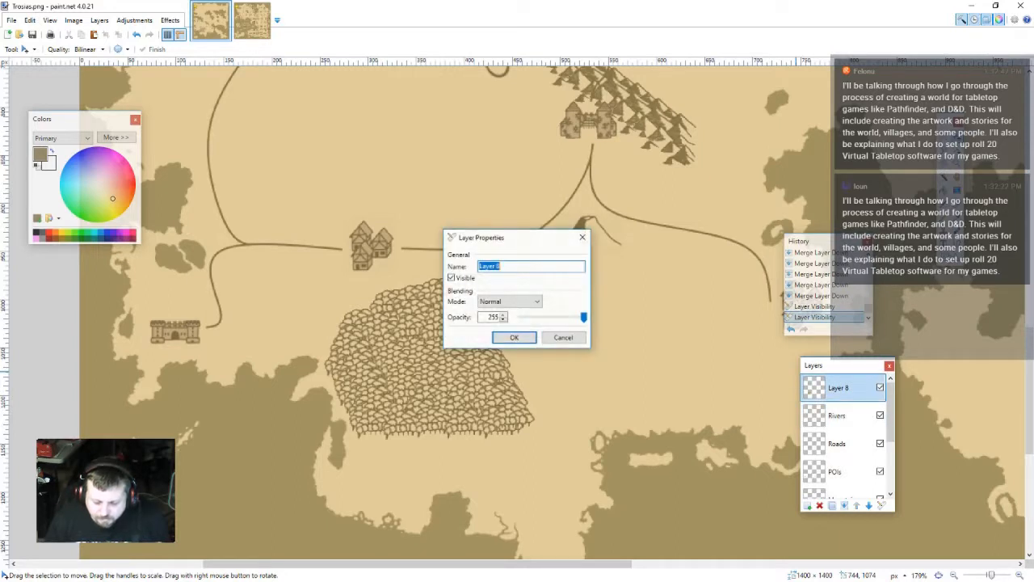
{"action": "type", "text": "Trees"}
{"action": "key", "text": "Return"}
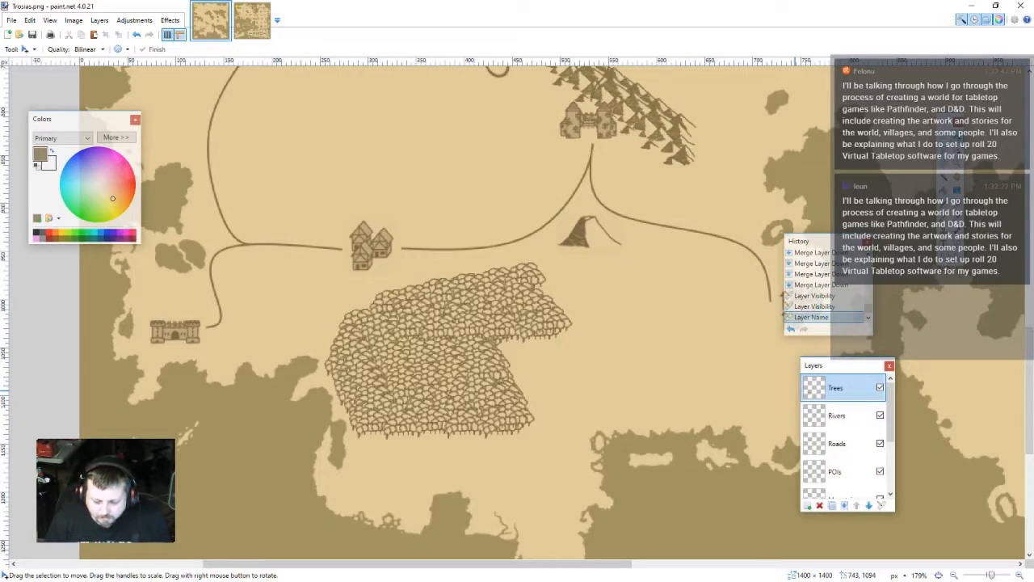
{"action": "key", "text": "ctrl+shift+n"}
{"action": "key", "text": "ctrl+v"}
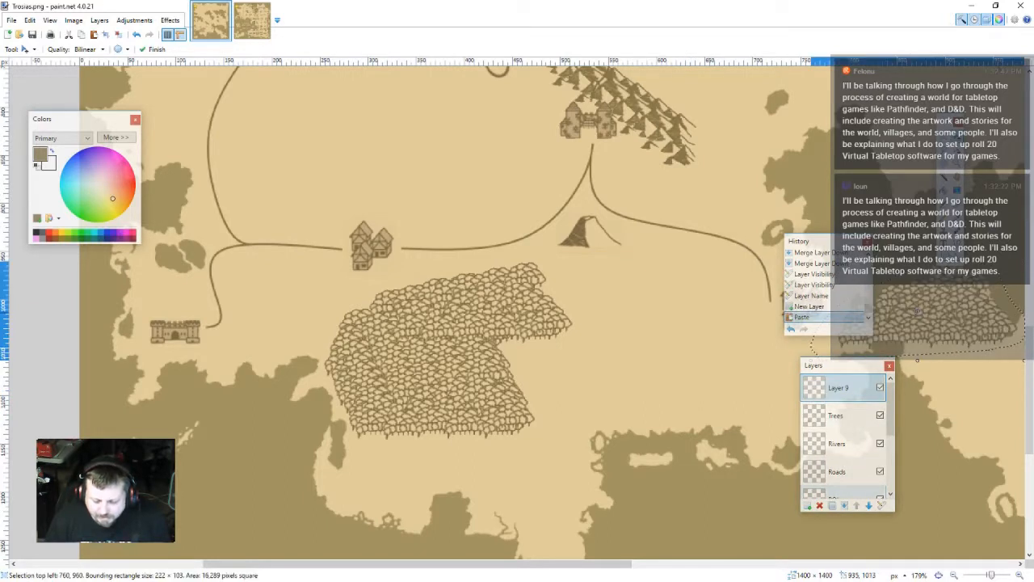
{"action": "left_click_drag", "start_coordinate": [715, 446], "coordinate": [604, 393]}
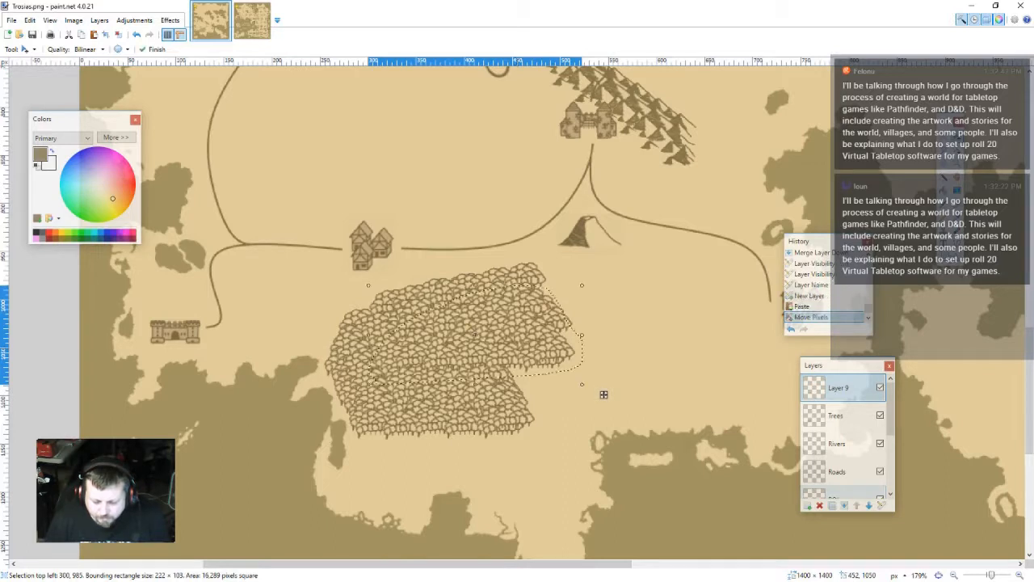
{"action": "key", "text": "ctrl+z"}
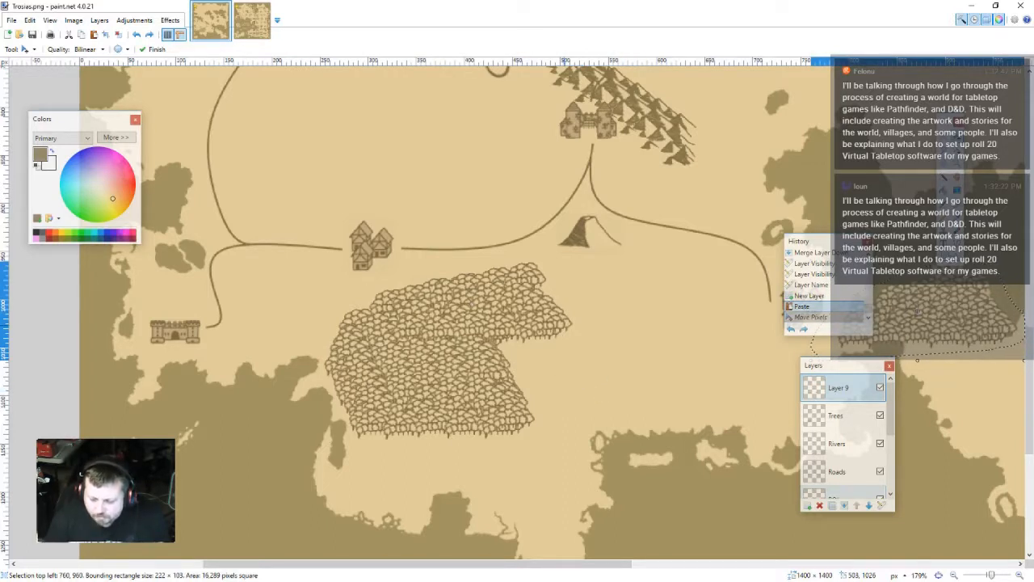
{"action": "key", "text": "ctrl+z"}
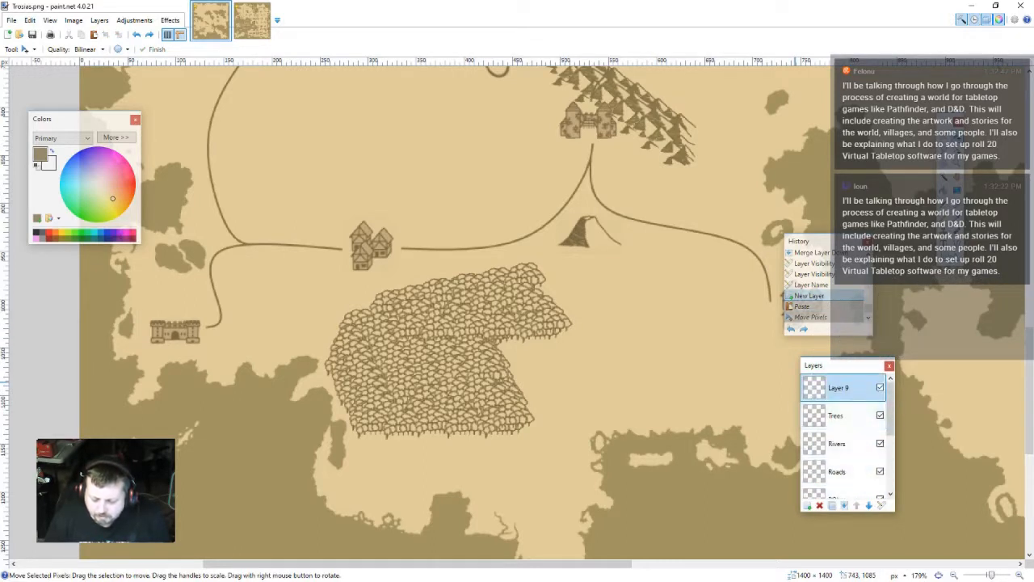
{"action": "left_click", "coordinate": [819, 505]}
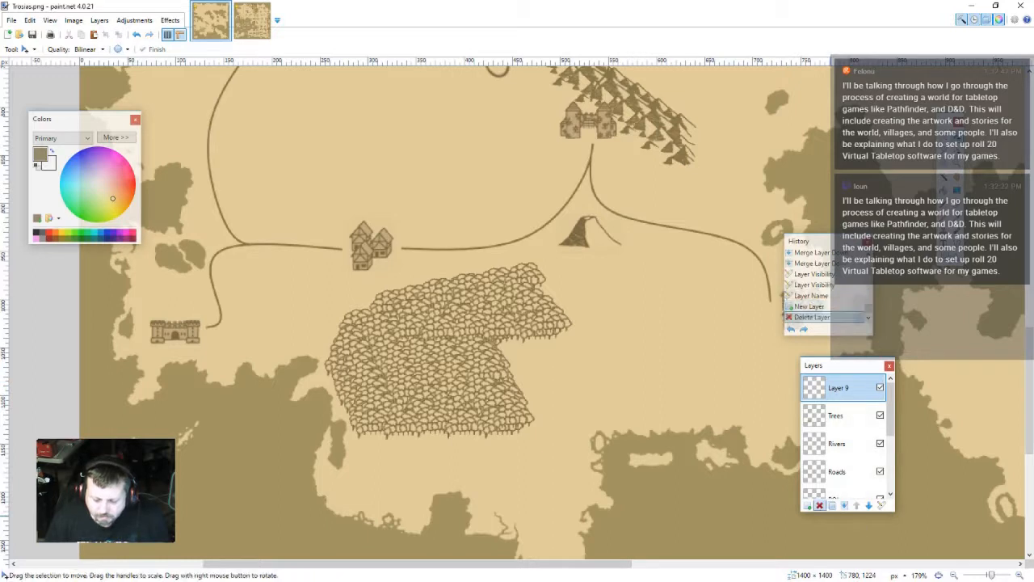
- Hide the Background layer and make a rectangular selection of about 74 × 23 px around the small tree strip above the palette forest
{"action": "scroll", "coordinate": [844, 436], "scroll_direction": "down", "scroll_amount": 1}
{"action": "scroll", "coordinate": [844, 436], "scroll_direction": "down", "scroll_amount": 2}
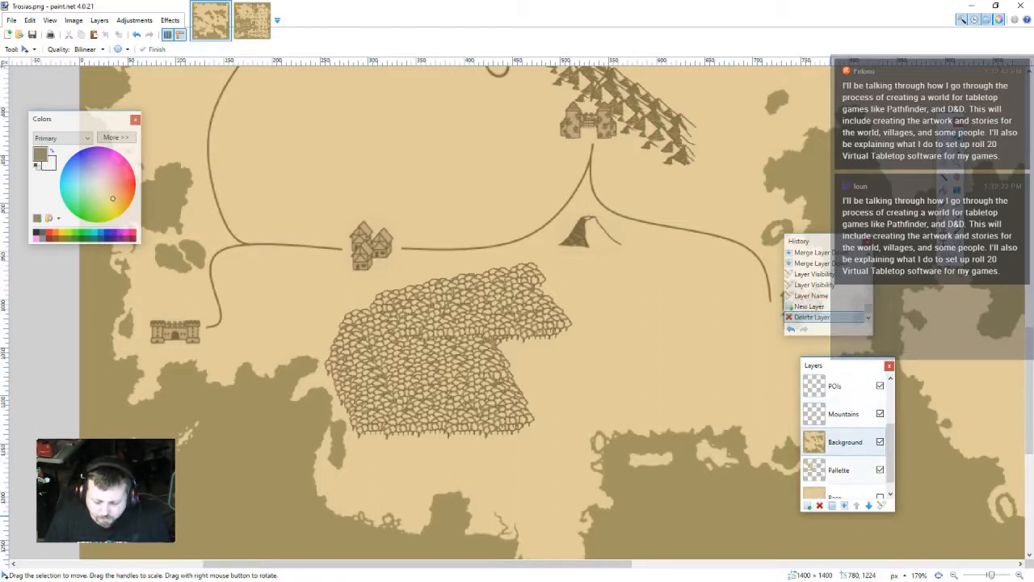
{"action": "left_click", "coordinate": [880, 441]}
{"action": "scroll", "coordinate": [650, 384], "scroll_direction": "up", "scroll_amount": 1}
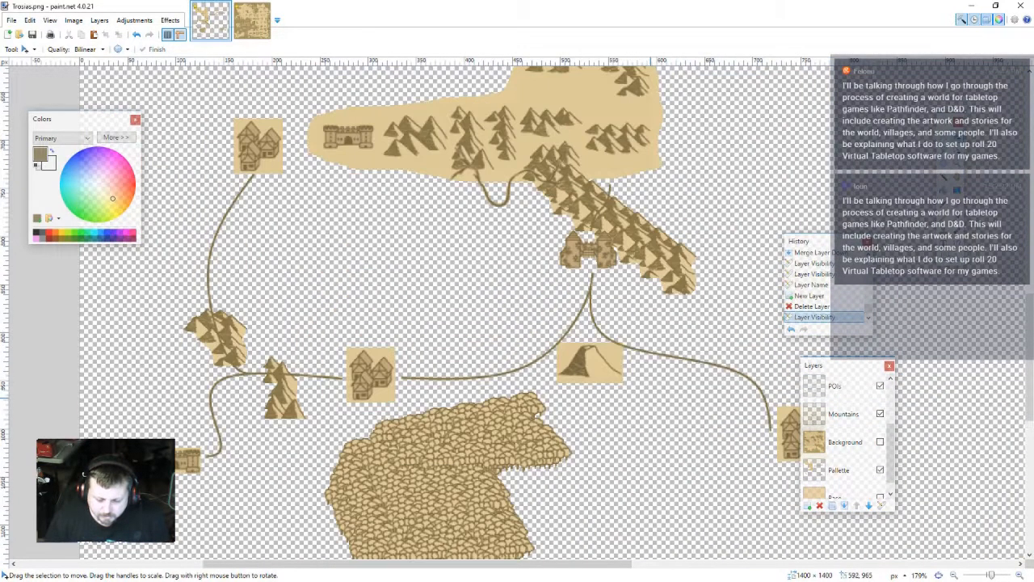
{"action": "scroll", "coordinate": [650, 385], "scroll_direction": "down", "scroll_amount": 4}
{"action": "left_click_drag", "start_coordinate": [712, 385], "coordinate": [265, 397]}
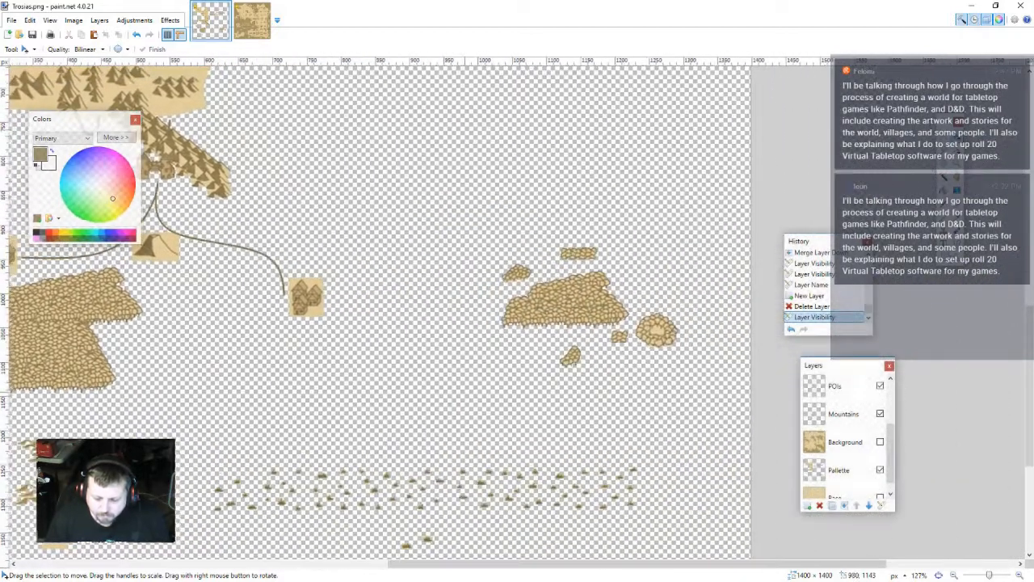
{"action": "scroll", "coordinate": [594, 253], "scroll_direction": "up", "scroll_amount": 10}
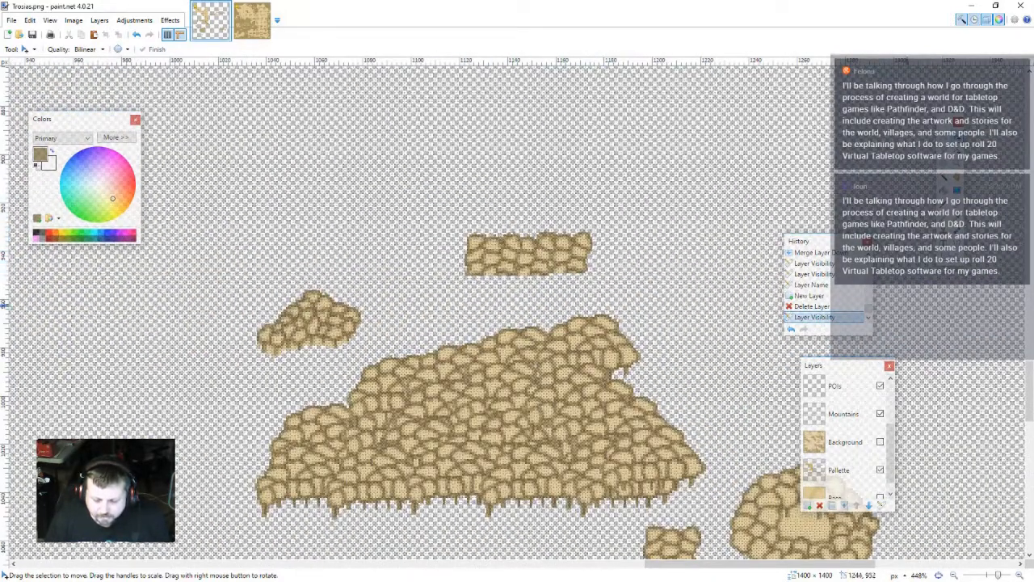
{"action": "key", "text": "s"}
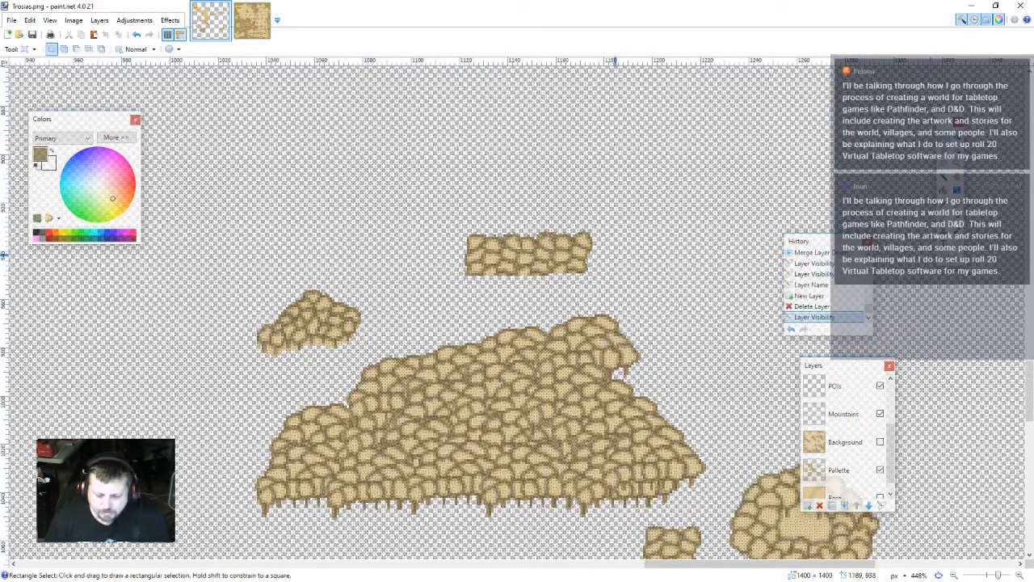
{"action": "left_click_drag", "start_coordinate": [610, 281], "coordinate": [432, 225]}
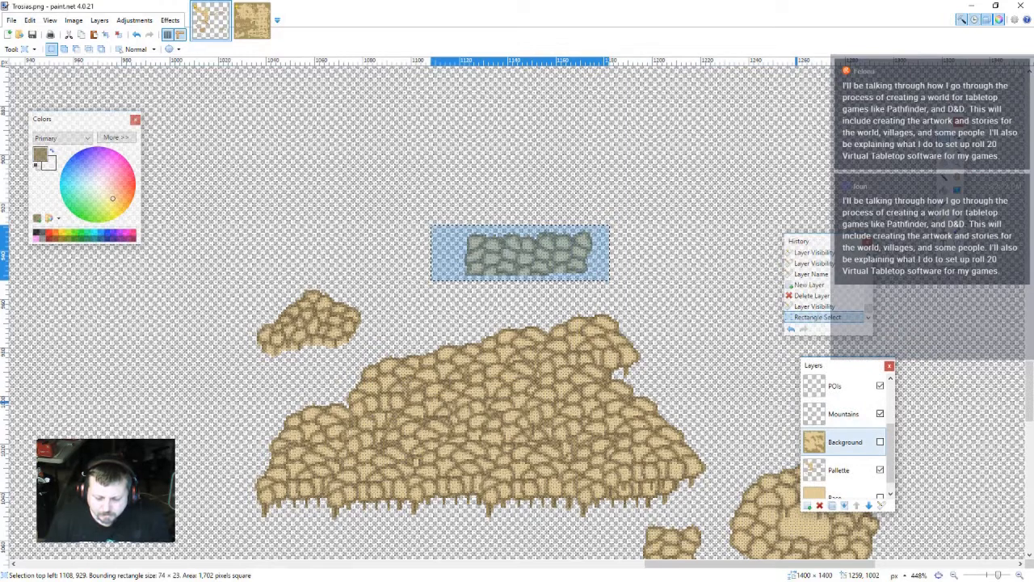
{"action": "left_click", "coordinate": [880, 441]}
{"action": "scroll", "coordinate": [339, 379], "scroll_direction": "down", "scroll_amount": 5}
{"action": "scroll", "coordinate": [338, 379], "scroll_direction": "left", "scroll_amount": 5}
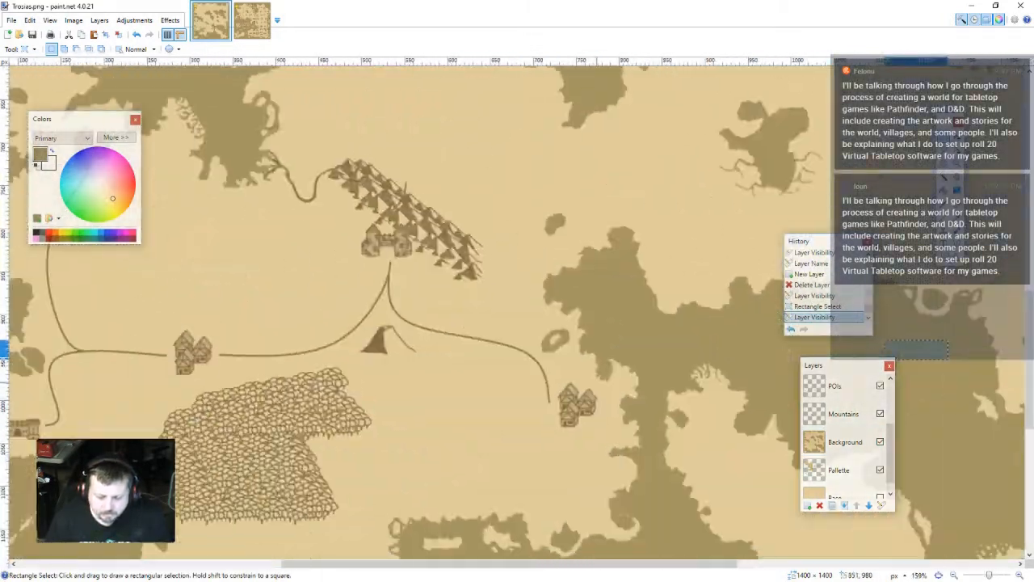
{"action": "scroll", "coordinate": [336, 390], "scroll_direction": "up", "scroll_amount": 5}
{"action": "key", "text": "ctrl+v"}
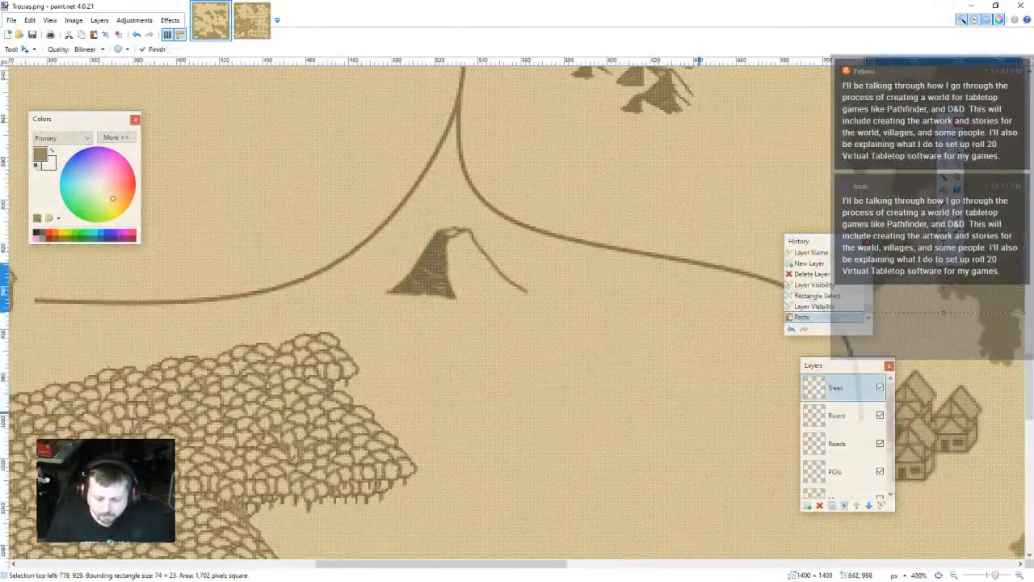
{"action": "key", "text": "ctrl+z"}
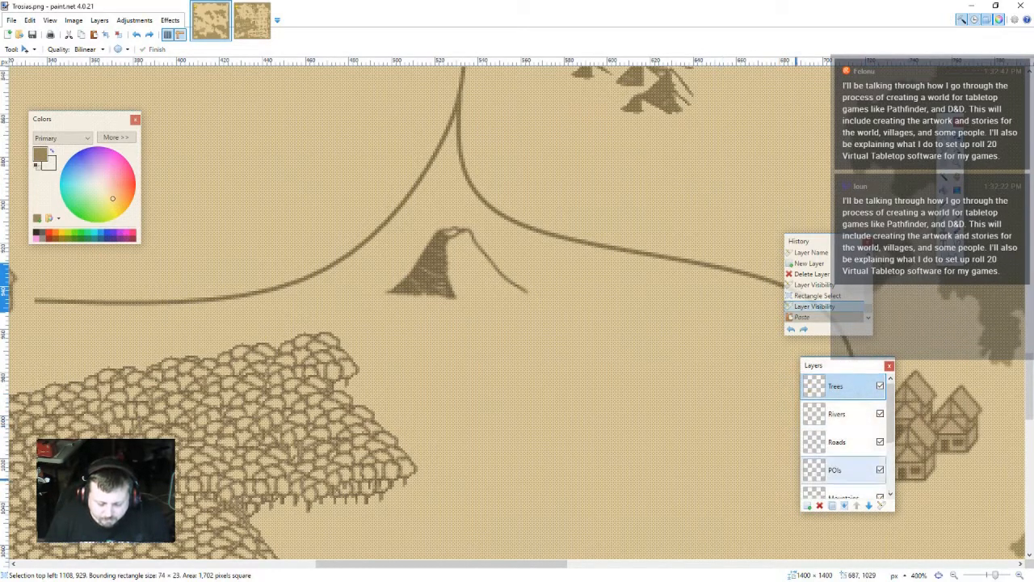
{"action": "scroll", "coordinate": [834, 465], "scroll_direction": "down", "scroll_amount": 2}
{"action": "key", "text": "ctrl+z"}
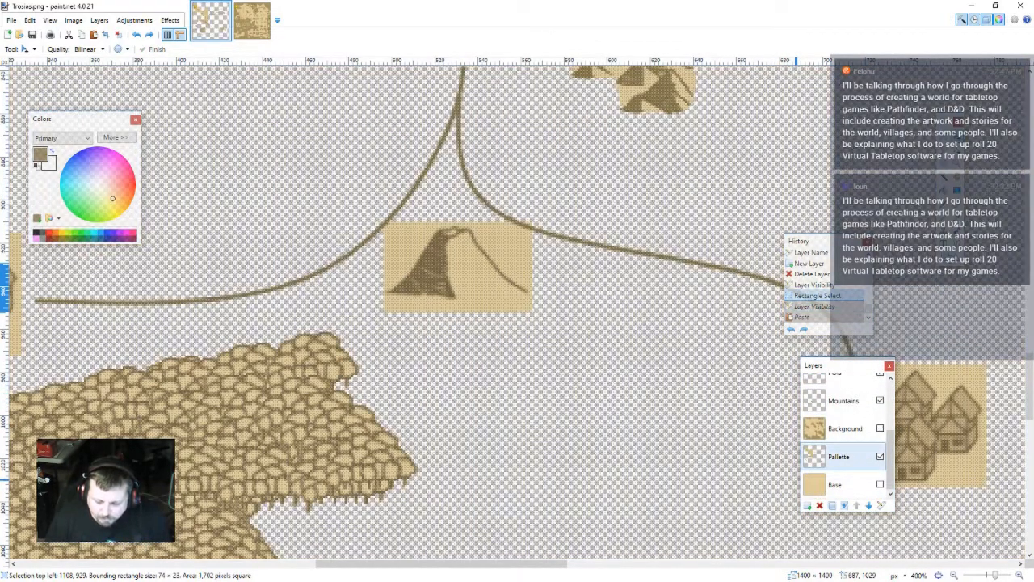
- Copy the selected tree strip from the Pallette layer and show the Background layer again
{"action": "scroll", "coordinate": [530, 440], "scroll_direction": "down", "scroll_amount": 3}
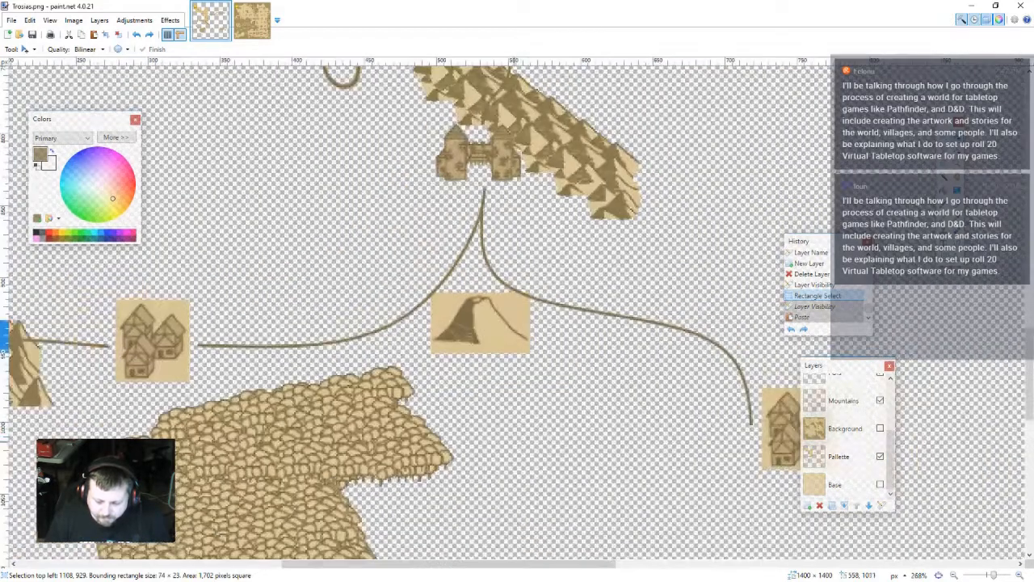
{"action": "scroll", "coordinate": [263, 340], "scroll_direction": "up", "scroll_amount": 2}
{"action": "scroll", "coordinate": [616, 257], "scroll_direction": "right", "scroll_amount": 5}
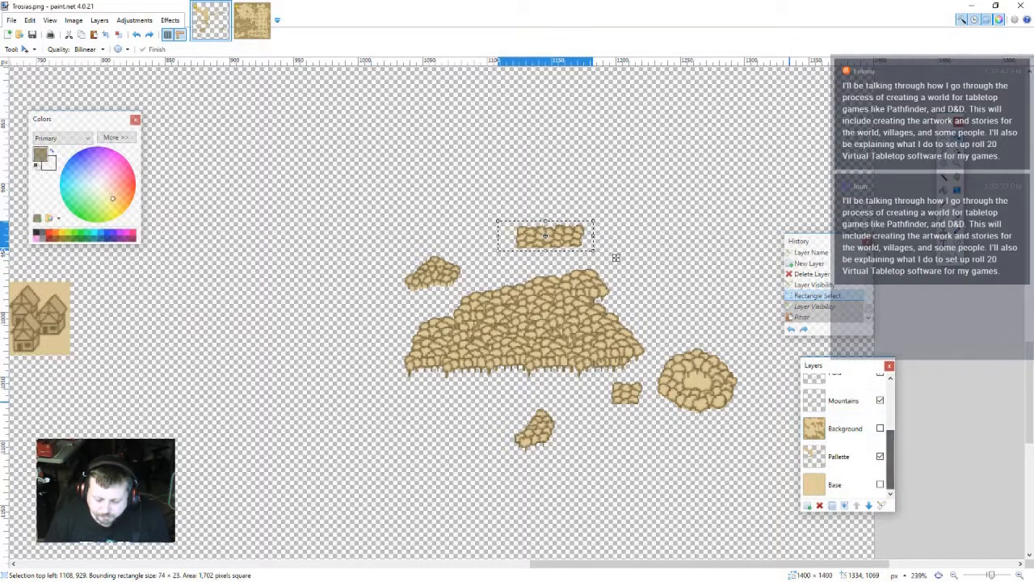
{"action": "left_click", "coordinate": [840, 456]}
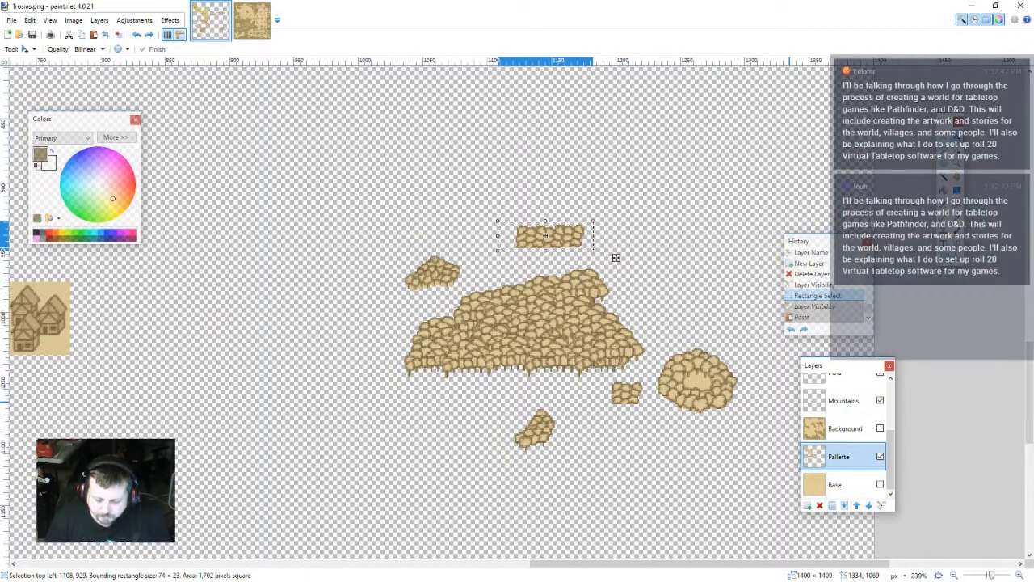
{"action": "left_click", "coordinate": [880, 428]}
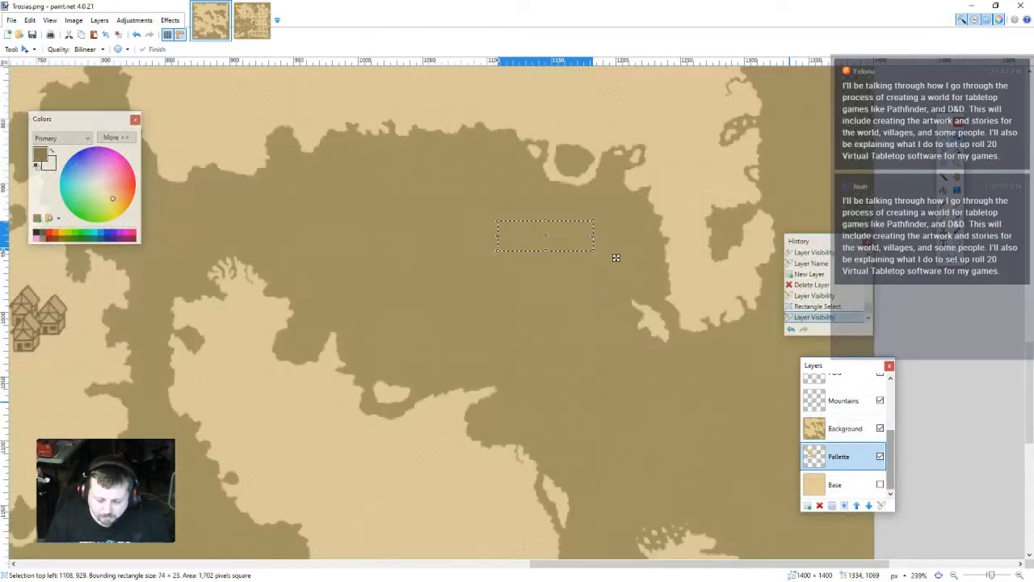
- Add a new layer above Trees and paste the tree strip into it, joining the forest's upper right edge at about 450, 957
{"action": "left_click_drag", "start_coordinate": [889, 456], "coordinate": [890, 404]}
{"action": "left_click", "coordinate": [840, 388]}
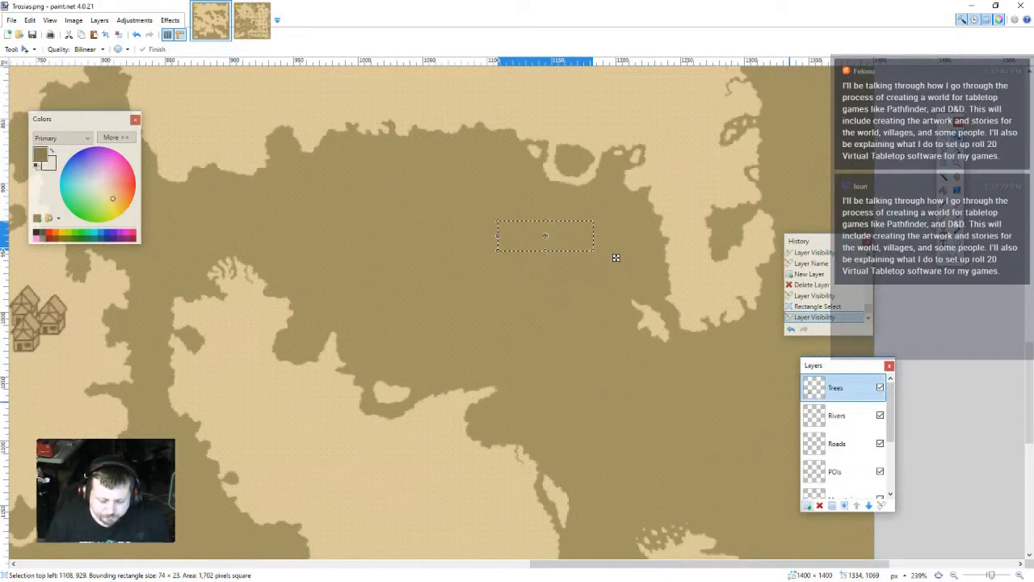
{"action": "left_click", "coordinate": [807, 505]}
{"action": "left_click_drag", "start_coordinate": [275, 408], "coordinate": [689, 359]}
{"action": "left_click_drag", "start_coordinate": [239, 368], "coordinate": [529, 375]}
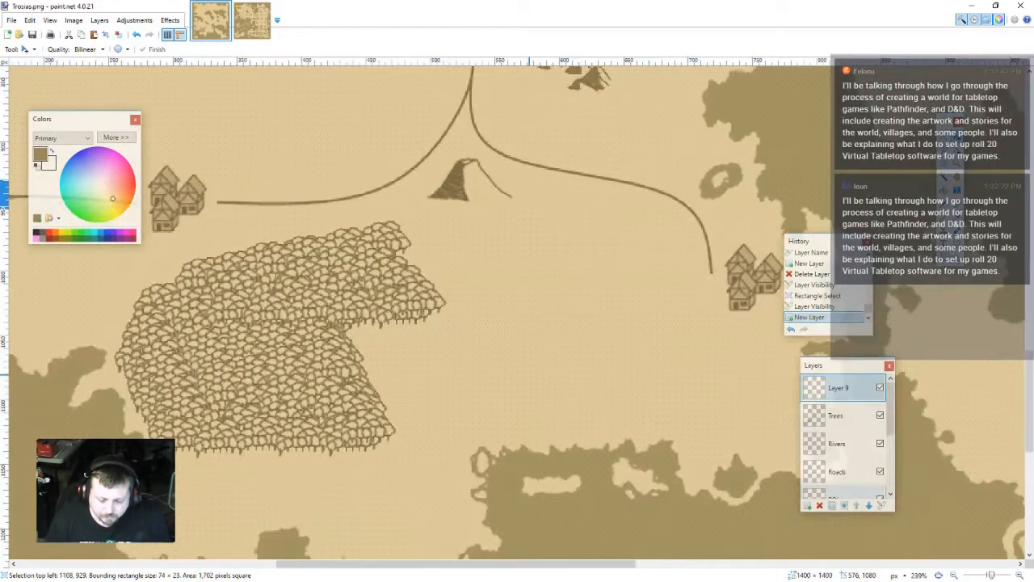
{"action": "key", "text": "ctrl+v"}
{"action": "left_click_drag", "start_coordinate": [989, 206], "coordinate": [443, 335]}
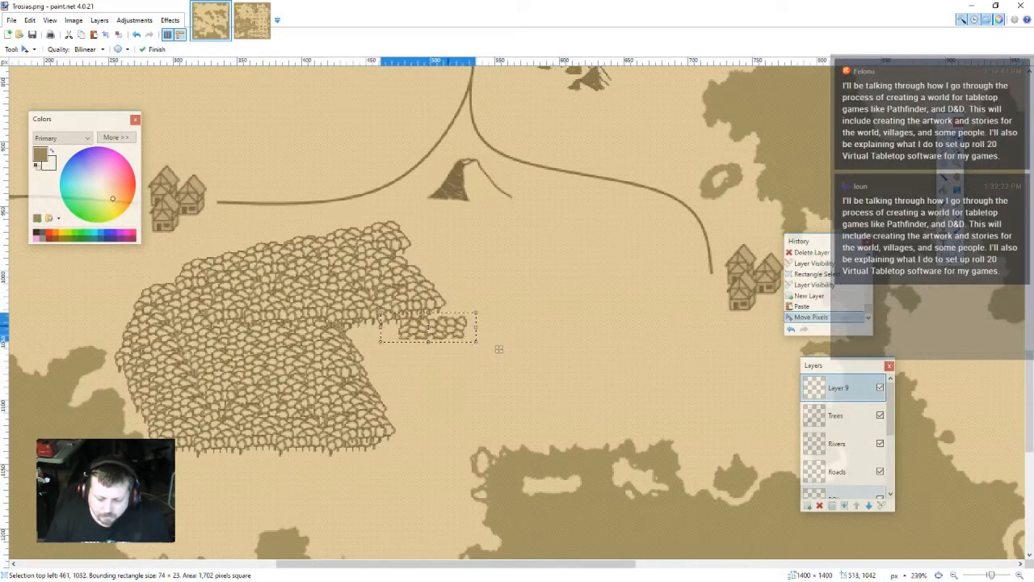
{"action": "scroll", "coordinate": [499, 348], "scroll_direction": "up", "scroll_amount": 2}
{"action": "left_click_drag", "start_coordinate": [556, 383], "coordinate": [532, 221]}
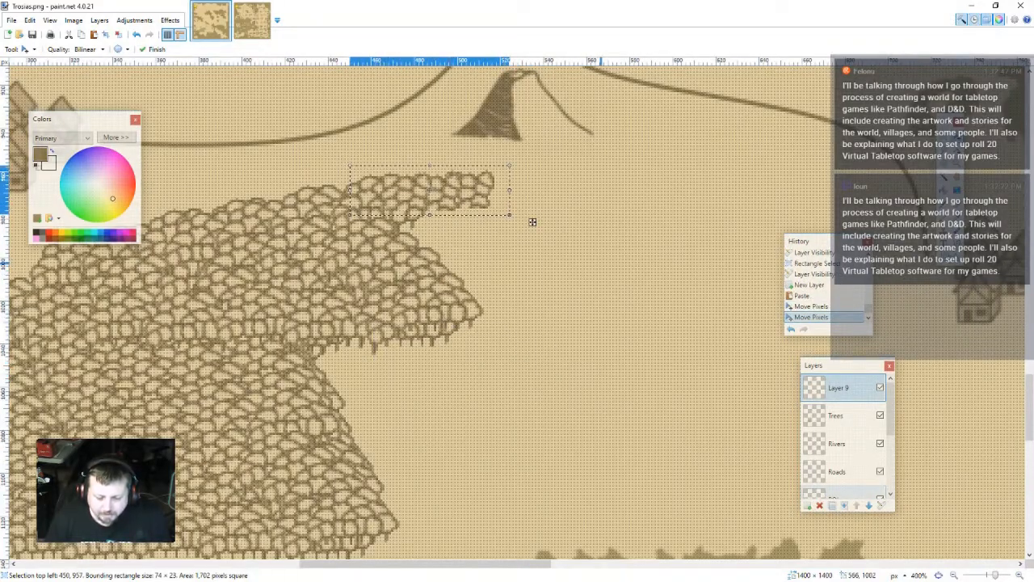
{"action": "key", "text": "ctrl+v"}
{"action": "left_click_drag", "start_coordinate": [1022, 162], "coordinate": [623, 224]}
{"action": "key", "text": "ctrl+z"}
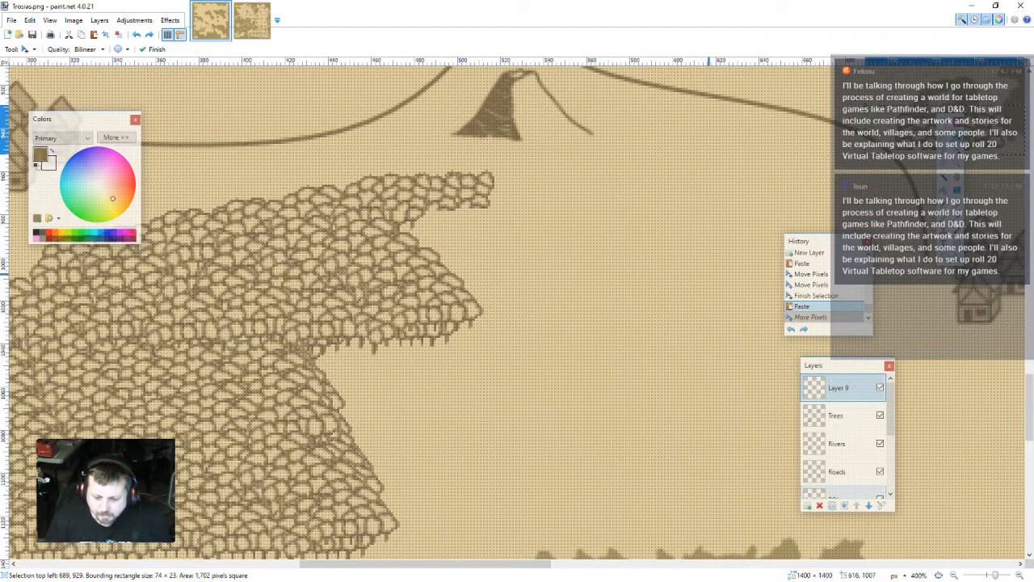
{"action": "key", "text": "ctrl+z"}
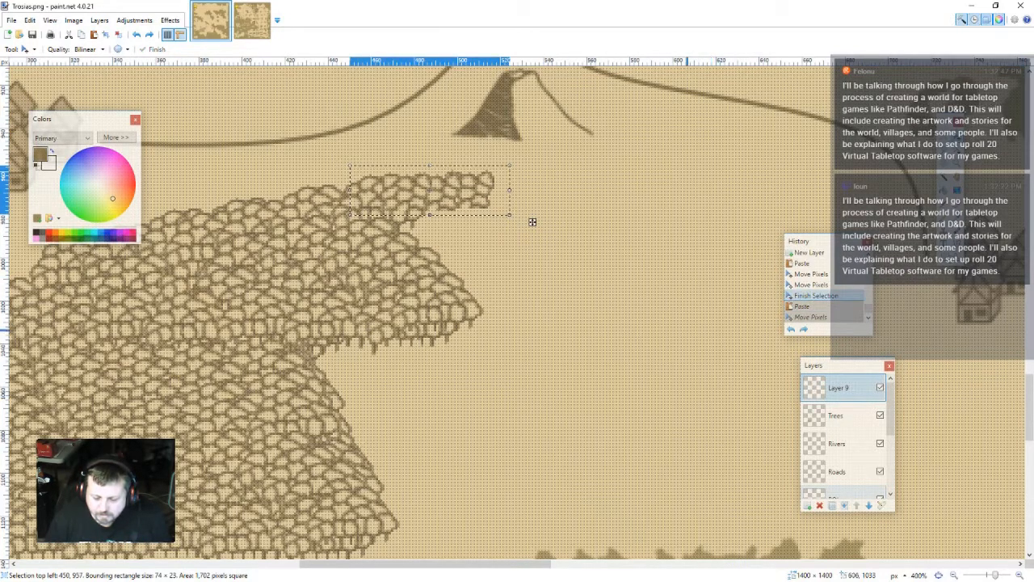
- Hide the Background layer and bring the palette forest pieces into view
{"action": "scroll", "coordinate": [533, 222], "scroll_direction": "down", "scroll_amount": 3, "text": "ctrl"}
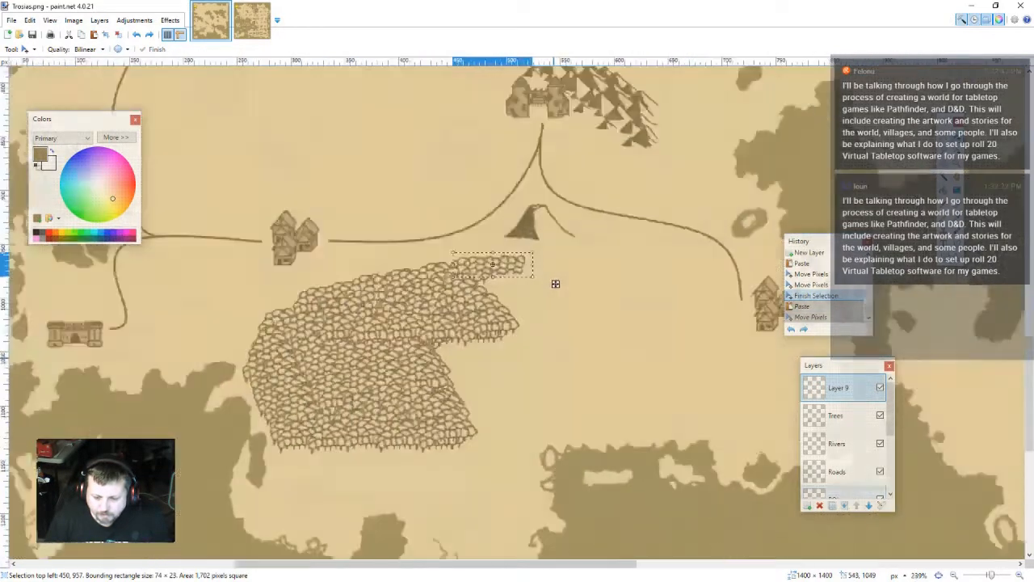
{"action": "scroll", "coordinate": [500, 226], "scroll_direction": "up", "scroll_amount": 1, "text": "ctrl"}
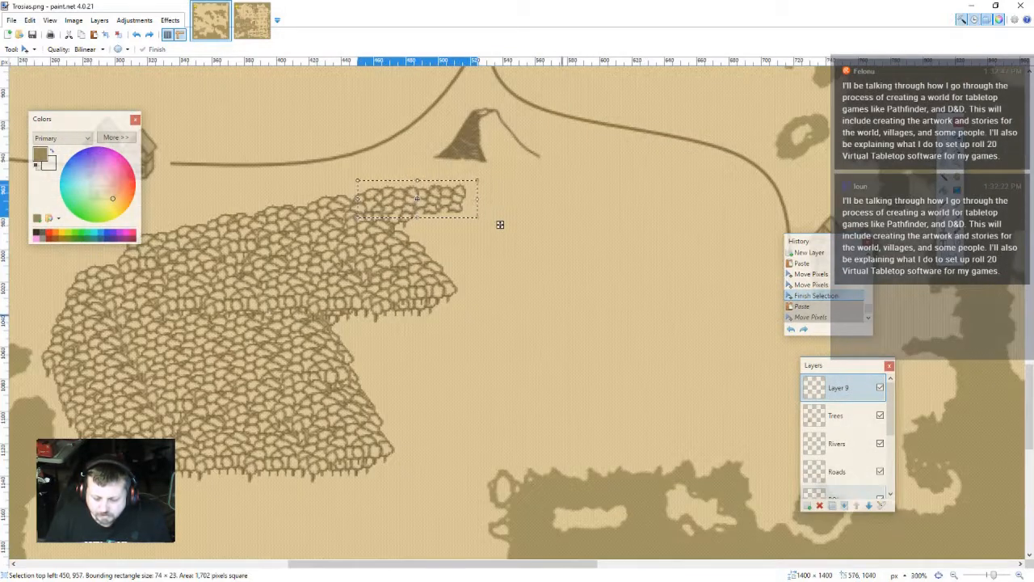
{"action": "key", "text": "alt+Page_Down"}
{"action": "key", "text": "alt+Page_Down"}
{"action": "key", "text": "alt+Page_Down"}
{"action": "key", "text": "alt+Page_Down"}
{"action": "key", "text": "alt+Page_Down"}
{"action": "key", "text": "alt+Page_Down"}
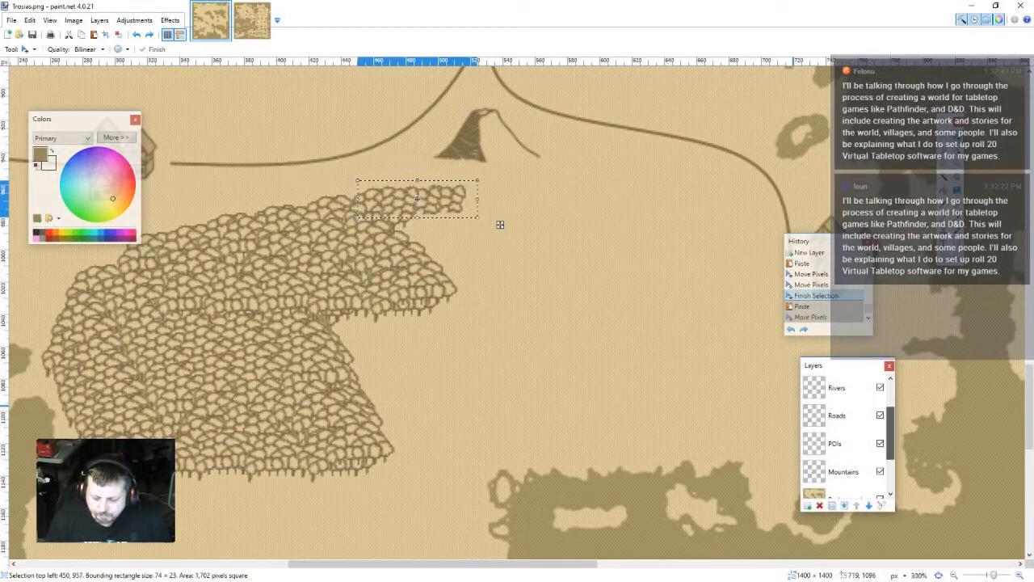
{"action": "key", "text": "ctrl+comma"}
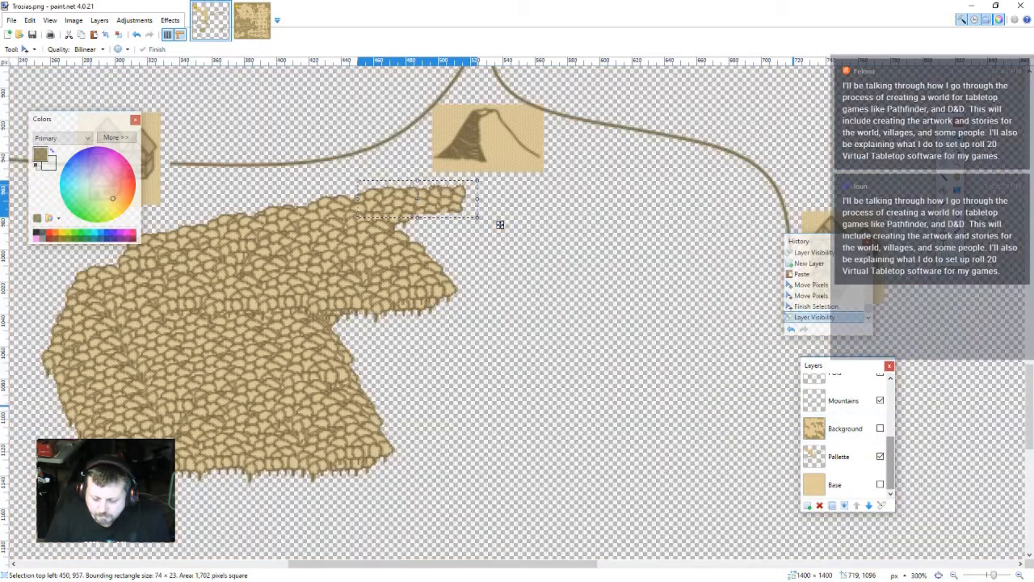
{"action": "scroll", "coordinate": [517, 238], "scroll_direction": "down", "scroll_amount": 3, "text": "ctrl"}
{"action": "left_click_drag", "start_coordinate": [626, 325], "coordinate": [140, 264]}
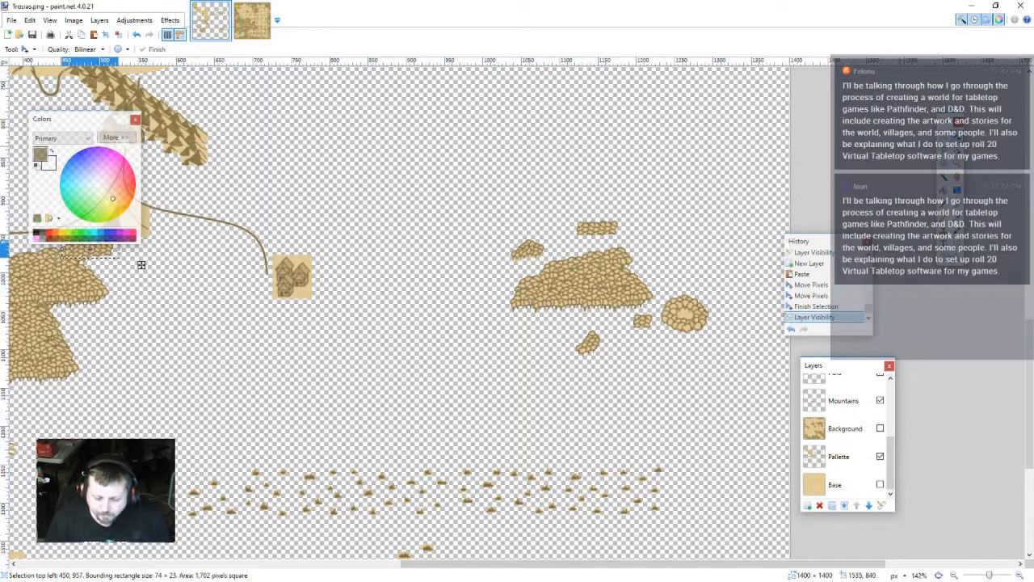
{"action": "key", "text": "s"}
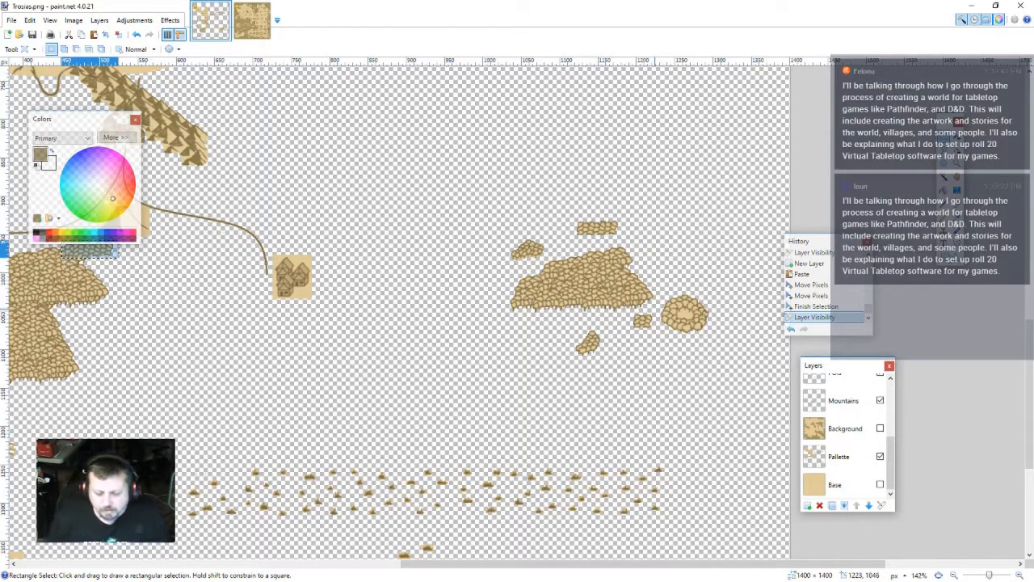
{"action": "left_click_drag", "start_coordinate": [656, 310], "coordinate": [485, 243]}
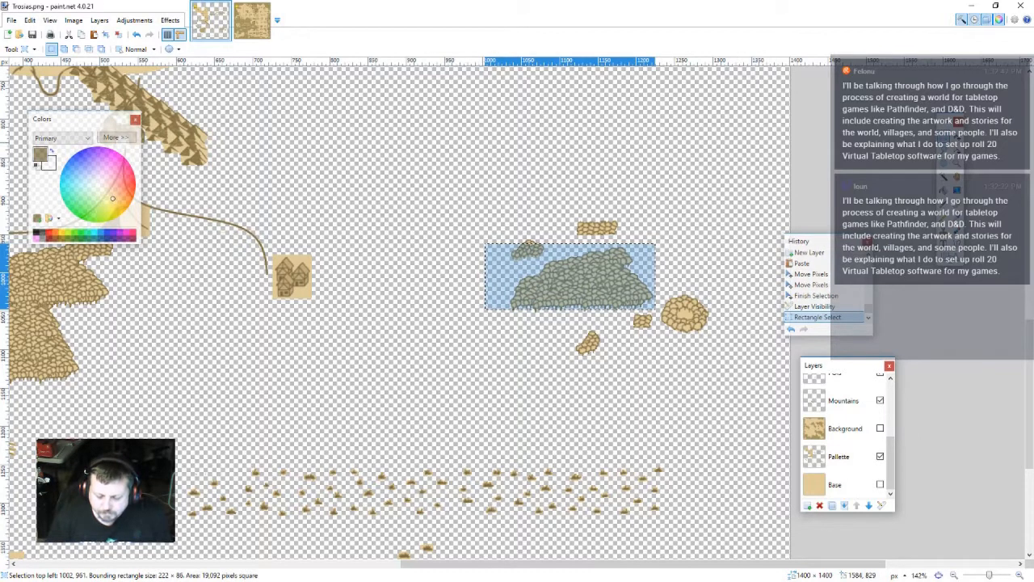
{"action": "key", "text": "s"}
{"action": "key", "text": "ctrl+d"}
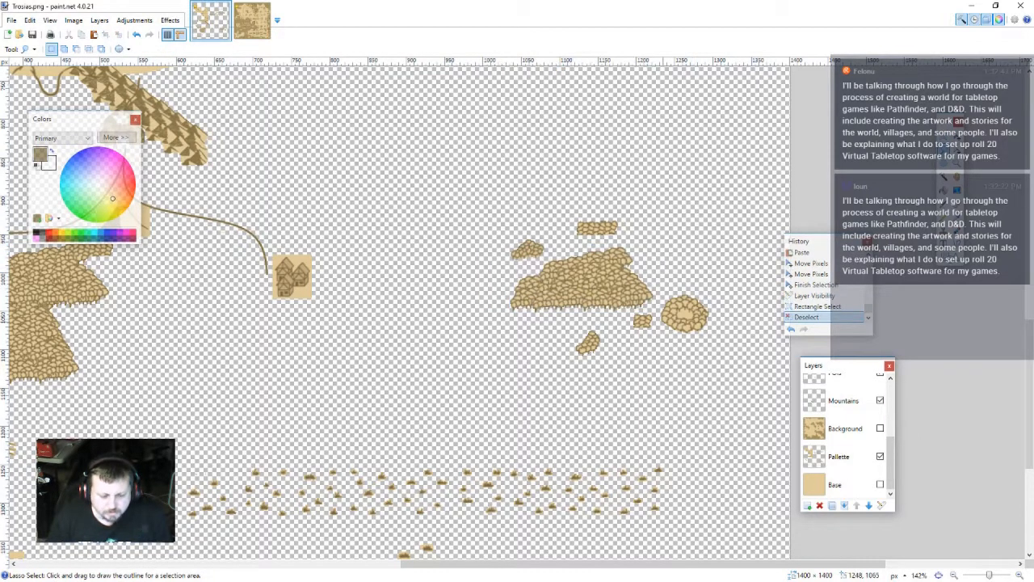
- Lasso the large palette forest block with an outline of about 213 × 100 px and copy it from the Pallette layer
{"action": "scroll", "coordinate": [651, 301], "scroll_direction": "up", "scroll_amount": 4}
{"action": "mouse_move", "coordinate": [646, 305]}
{"action": "left_mouse_down"}
{"action": "mouse_move", "coordinate": [675, 299]}
{"action": "mouse_move", "coordinate": [711, 257]}
{"action": "mouse_move", "coordinate": [638, 159]}
{"action": "mouse_move", "coordinate": [567, 159]}
{"action": "mouse_move", "coordinate": [449, 180]}
{"action": "mouse_move", "coordinate": [394, 213]}
{"action": "mouse_move", "coordinate": [335, 291]}
{"action": "mouse_move", "coordinate": [452, 322]}
{"action": "mouse_move", "coordinate": [608, 317]}
{"action": "left_mouse_up"}
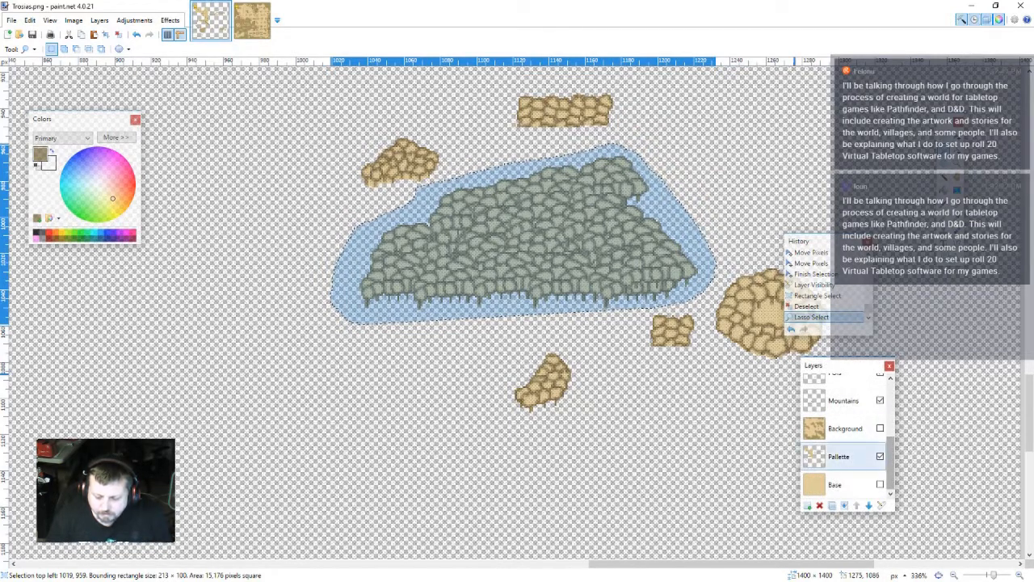
{"action": "left_click", "coordinate": [842, 456]}
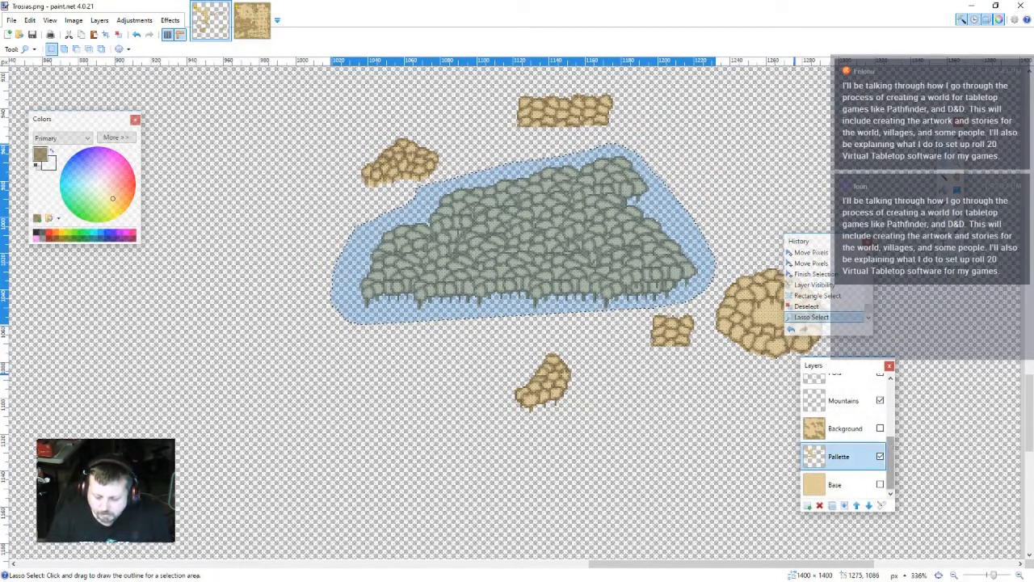
- Make Layer 9 the active layer and show the Background layer again
{"action": "left_click_drag", "start_coordinate": [889, 462], "coordinate": [889, 391]}
{"action": "left_click", "coordinate": [842, 388]}
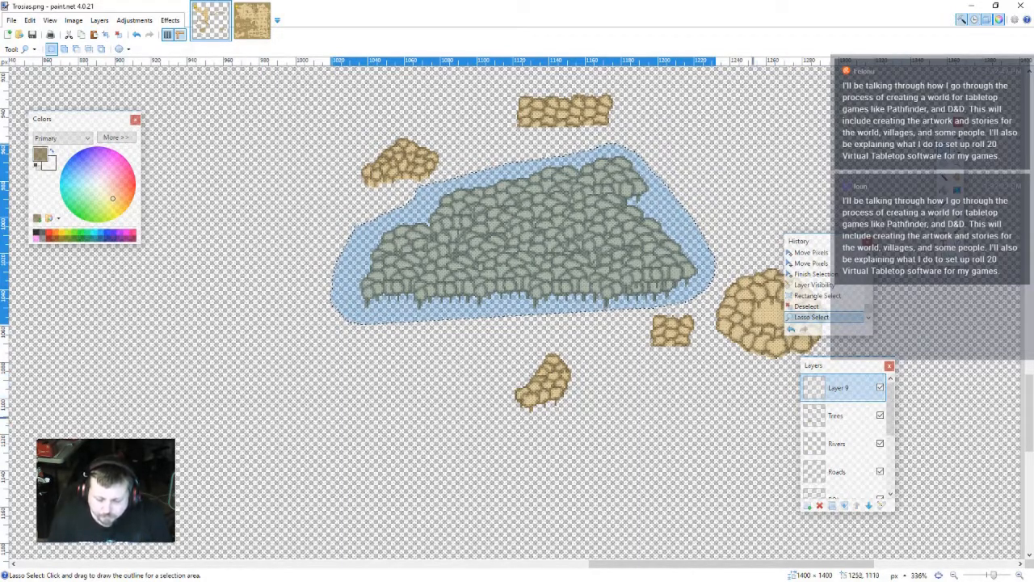
{"action": "scroll", "coordinate": [848, 461], "scroll_direction": "down", "scroll_amount": 2}
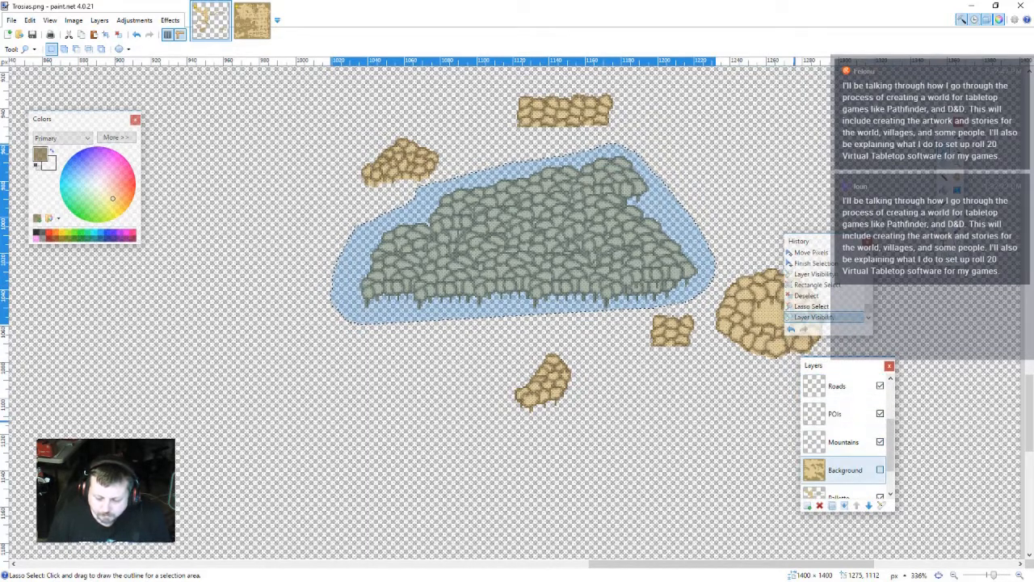
{"action": "left_click", "coordinate": [880, 470]}
{"action": "scroll", "coordinate": [390, 388], "scroll_direction": "down", "scroll_amount": 2}
{"action": "scroll", "coordinate": [395, 388], "scroll_direction": "down", "scroll_amount": 3}
{"action": "scroll", "coordinate": [679, 378], "scroll_direction": "up", "scroll_amount": 2}
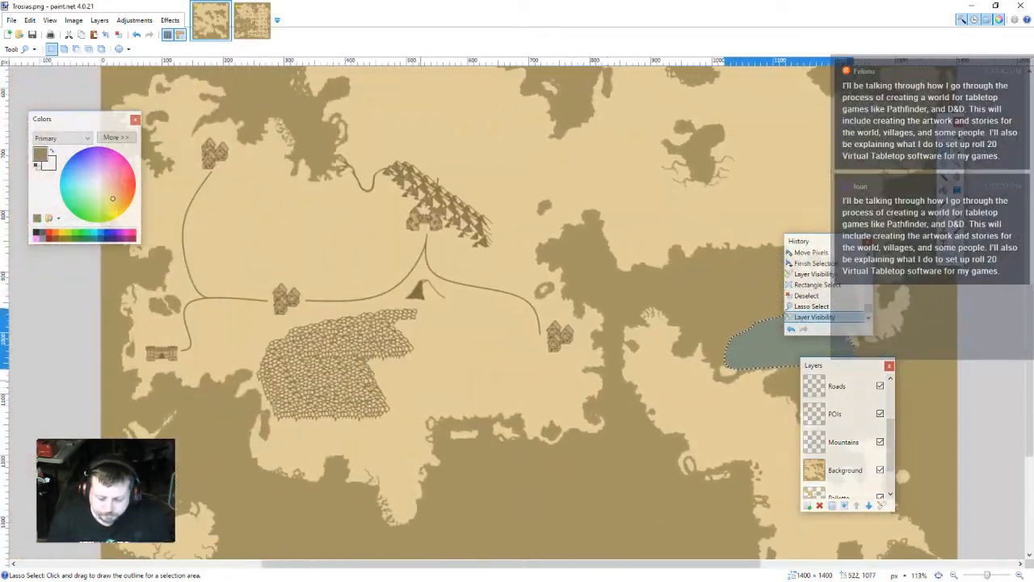
{"action": "key", "text": "ctrl+shift+v"}
{"action": "left_click_drag", "start_coordinate": [725, 366], "coordinate": [394, 354]}
{"action": "left_click_drag", "start_coordinate": [542, 361], "coordinate": [667, 451]}
{"action": "key", "text": "ctrl+z"}
{"action": "key", "text": "ctrl+z"}
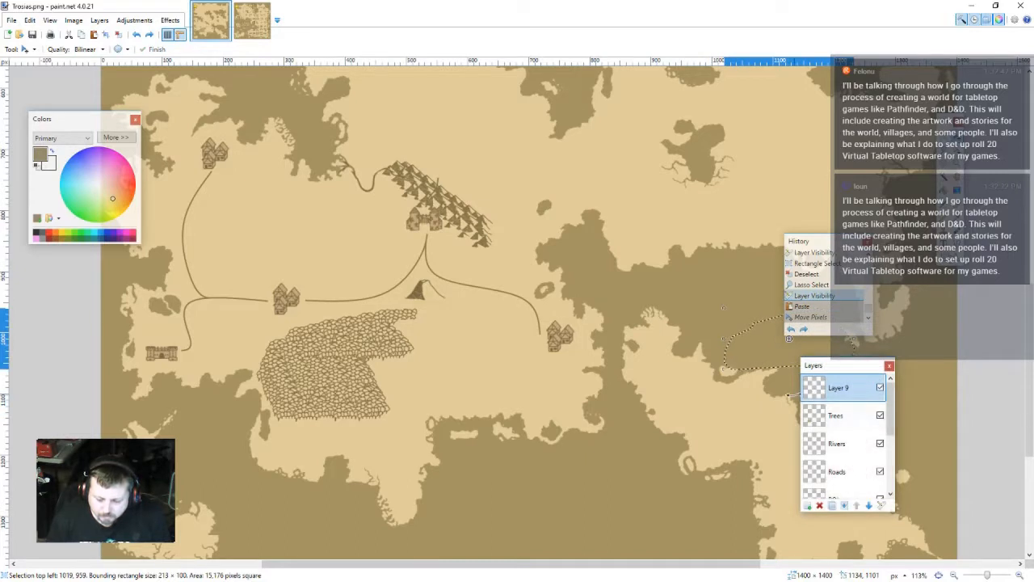
- Paste the copied forest block into a new layer above Layer 9 and flip that layer horizontally
{"action": "key", "text": "ctrl+shift+n"}
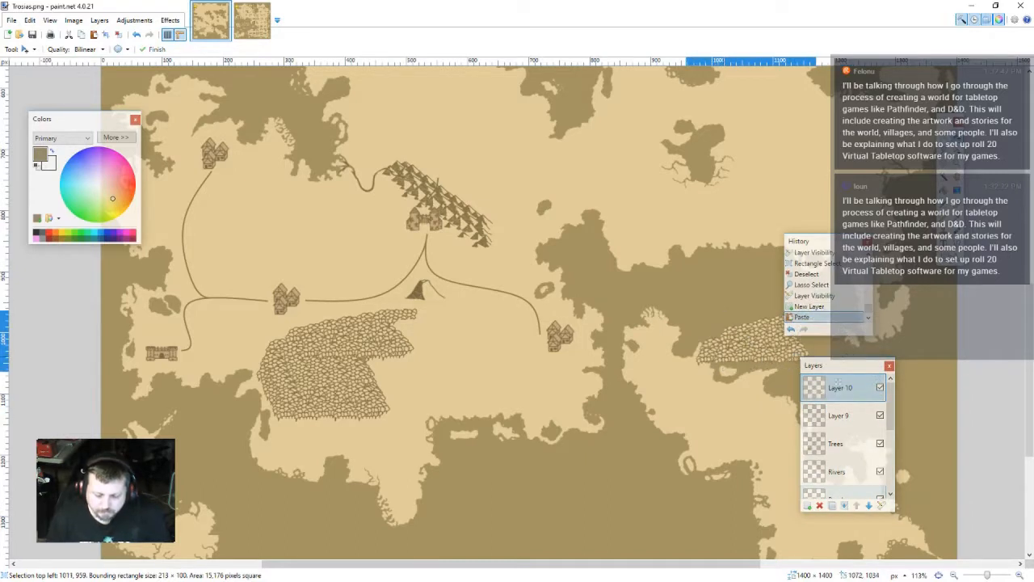
{"action": "key", "text": "ctrl+v"}
{"action": "left_click", "coordinate": [100, 19]}
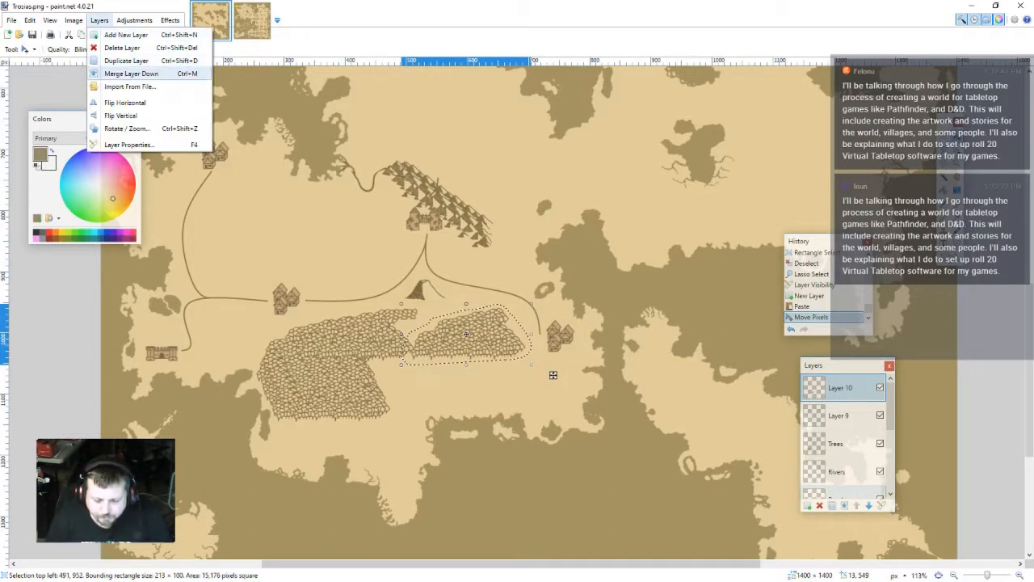
{"action": "left_click", "coordinate": [153, 103]}
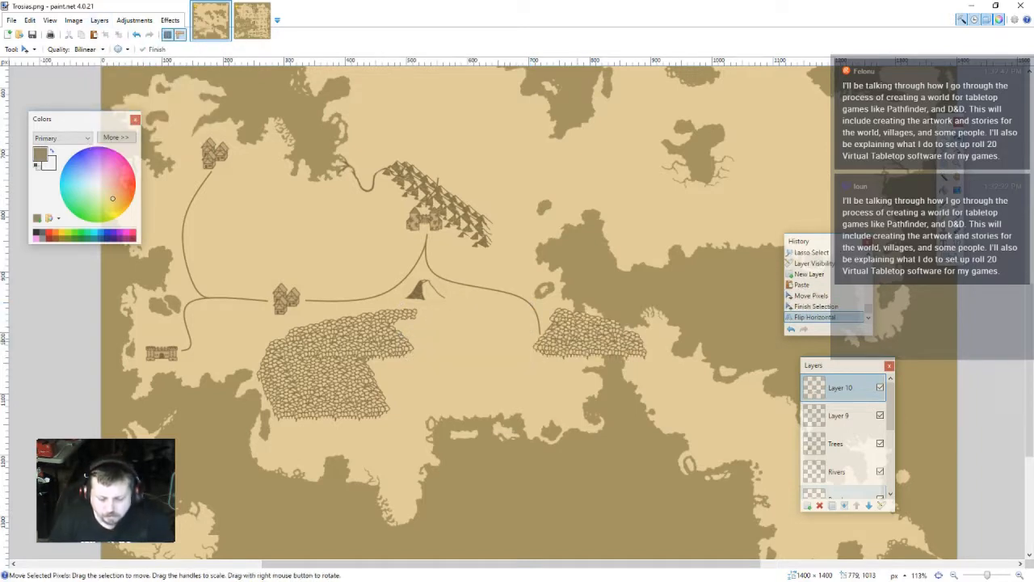
- Select the whole flipped layer and move its forest block west until it joins the large forest's upper eastern edge
{"action": "key", "text": "ctrl+a"}
{"action": "left_click_drag", "start_coordinate": [580, 333], "coordinate": [453, 333]}
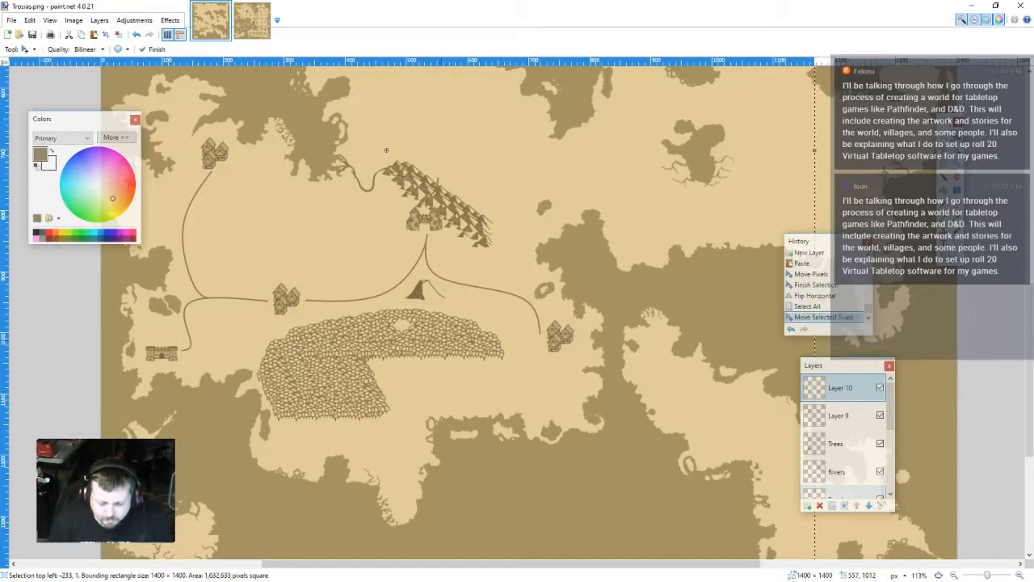
{"action": "scroll", "coordinate": [404, 325], "scroll_direction": "up", "scroll_amount": 6}
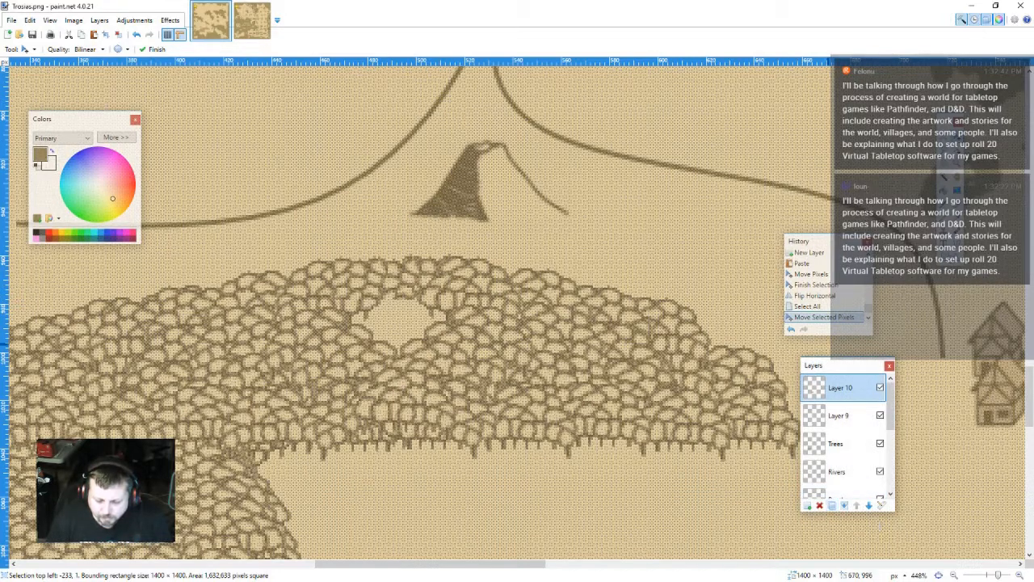
- Hide the Background layer and make the Pallette layer active
{"action": "scroll", "coordinate": [844, 436], "scroll_direction": "down", "scroll_amount": 5}
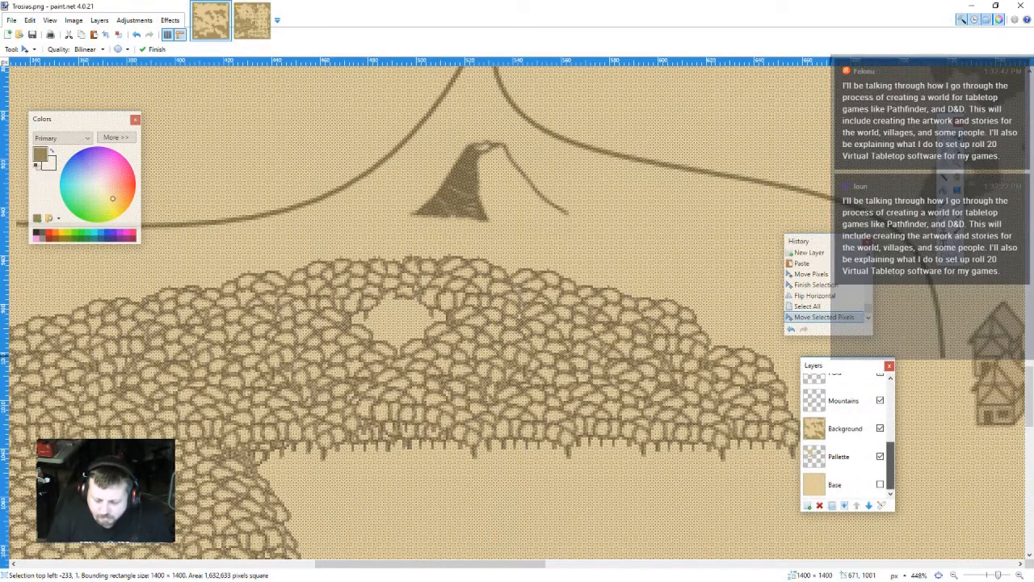
{"action": "left_click", "coordinate": [844, 428]}
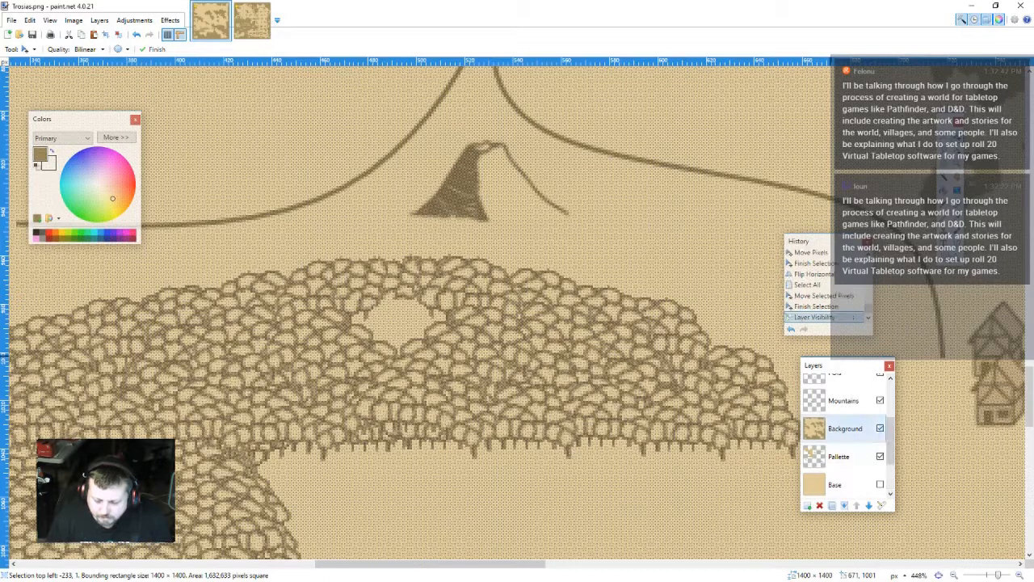
{"action": "left_click", "coordinate": [880, 428]}
{"action": "scroll", "coordinate": [844, 436], "scroll_direction": "down", "scroll_amount": 5}
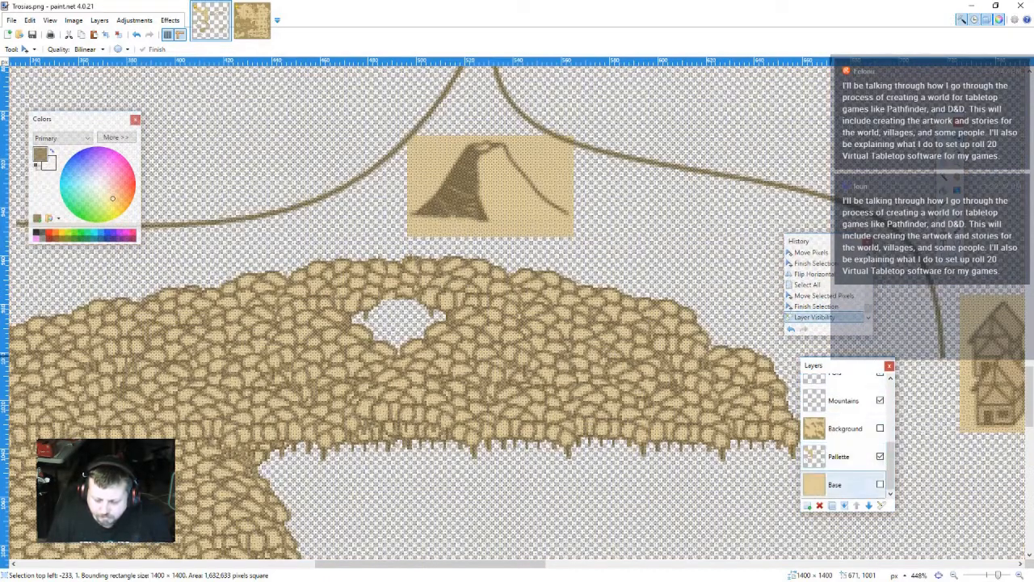
{"action": "left_click", "coordinate": [845, 428]}
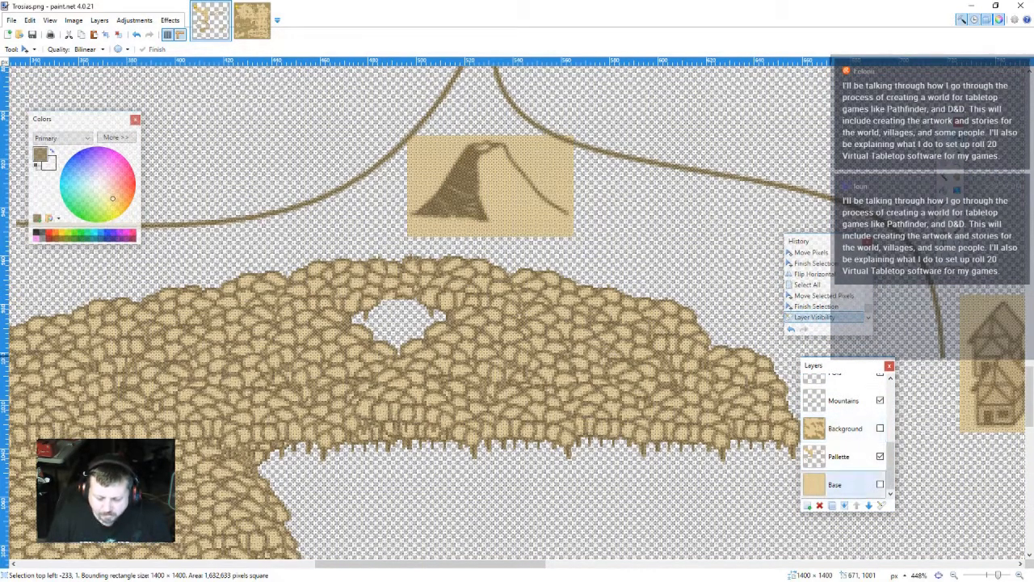
{"action": "left_click", "coordinate": [841, 456]}
- Make a rectangular selection of about 59 × 39 px around the small curved tree clump below the palette forest
{"action": "scroll", "coordinate": [681, 463], "scroll_direction": "down", "scroll_amount": 3}
{"action": "left_click_drag", "start_coordinate": [686, 468], "coordinate": [292, 326]}
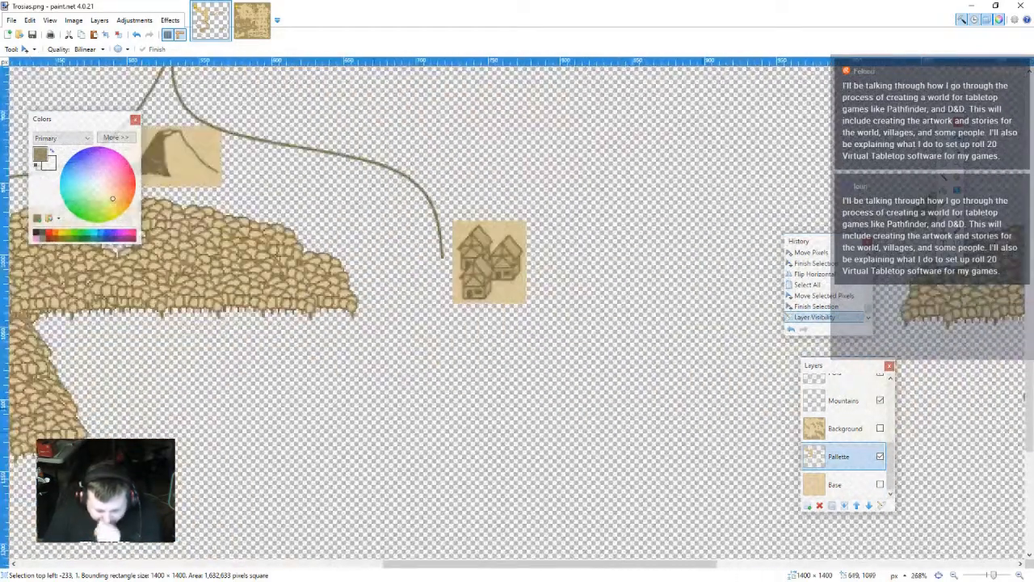
{"action": "left_click_drag", "start_coordinate": [882, 240], "coordinate": [452, 323]}
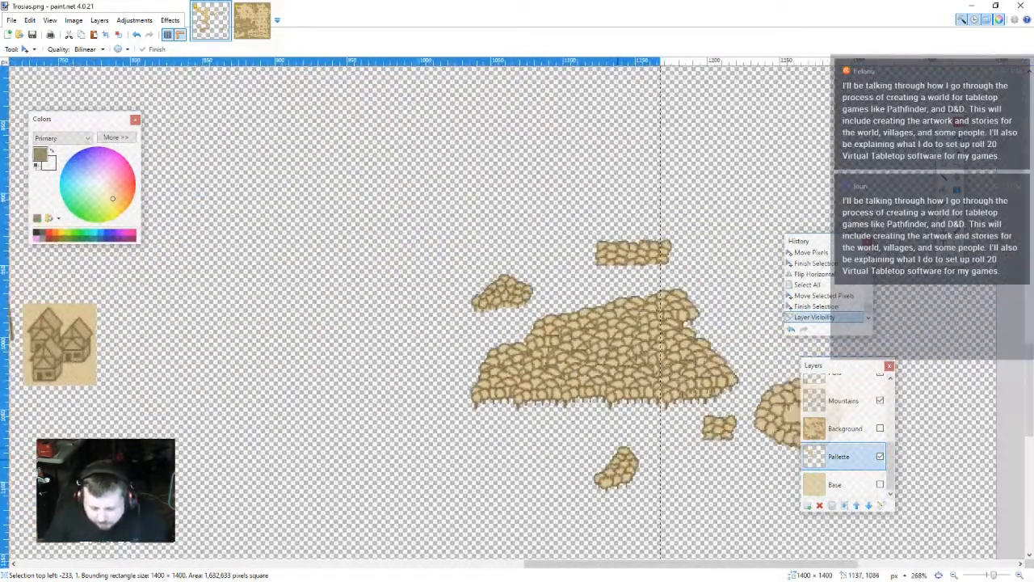
{"action": "key", "text": "s"}
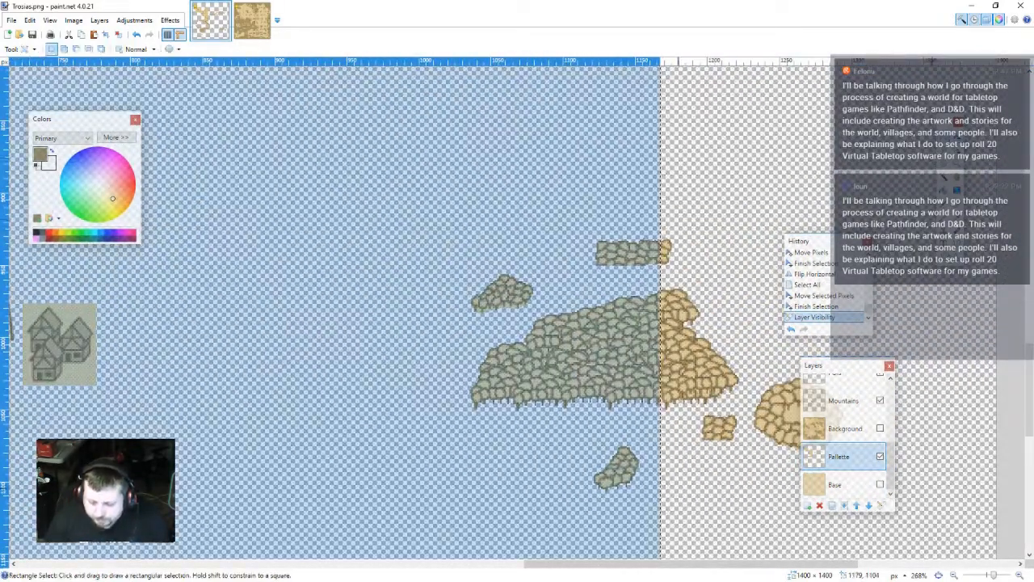
{"action": "left_click", "coordinate": [657, 490]}
{"action": "left_click_drag", "start_coordinate": [665, 502], "coordinate": [579, 444]}
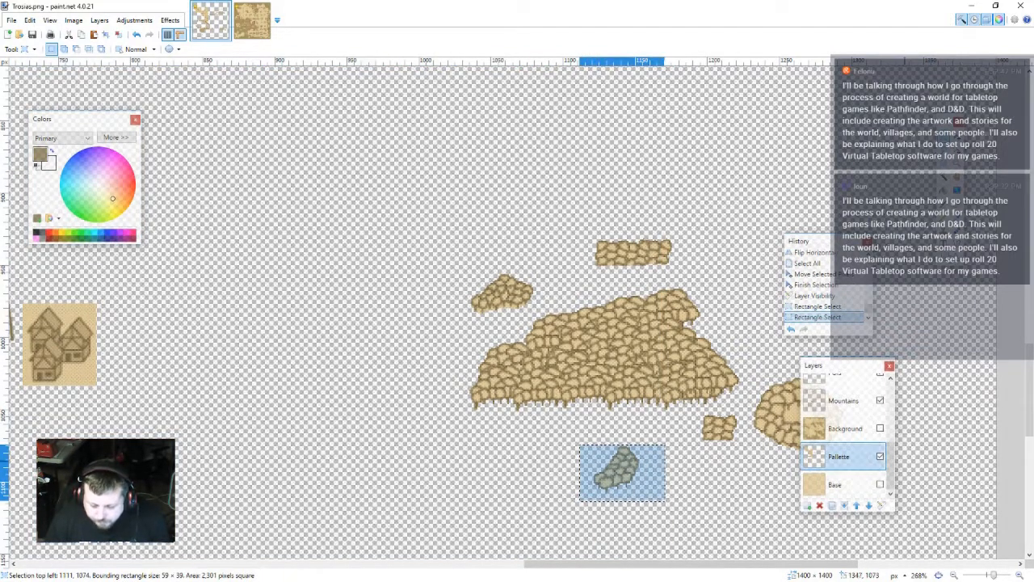
- Add a new layer between Layer 9 and Layer 10
{"action": "left_click_drag", "start_coordinate": [895, 468], "coordinate": [892, 468]}
{"action": "left_click_drag", "start_coordinate": [887, 469], "coordinate": [887, 406]}
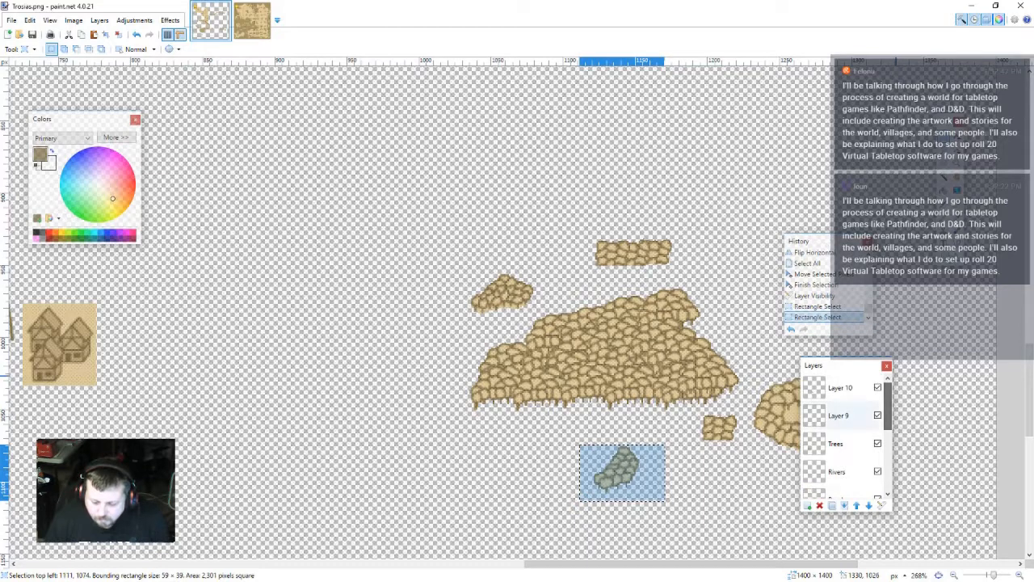
{"action": "left_click", "coordinate": [840, 415]}
{"action": "left_click", "coordinate": [807, 505]}
- Paste the small tree clump into the new layer and move it over the forest's clearing at about 471, 972
{"action": "left_click_drag", "start_coordinate": [345, 417], "coordinate": [700, 398]}
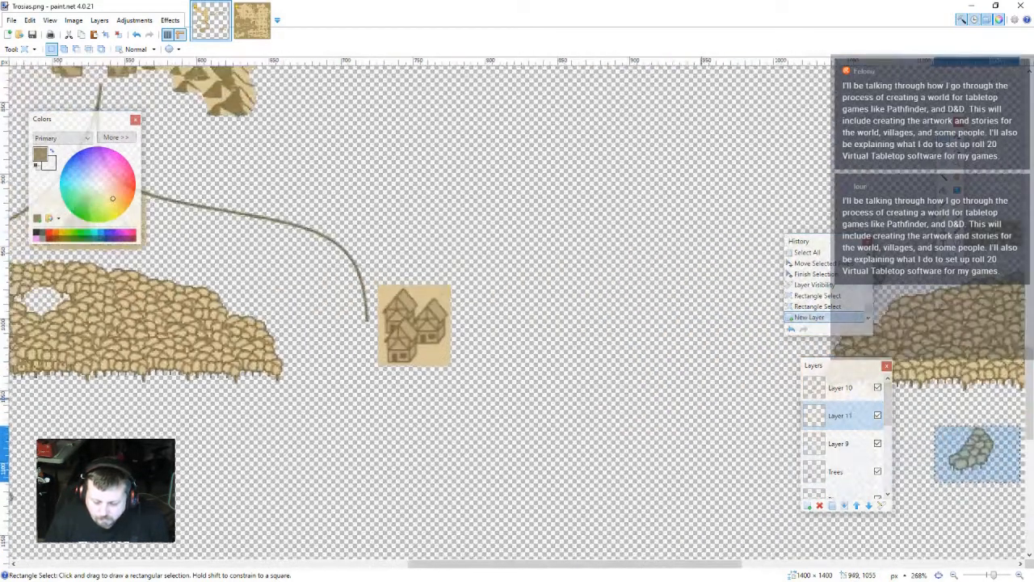
{"action": "scroll", "coordinate": [845, 436], "scroll_direction": "down", "scroll_amount": 3}
{"action": "left_click_drag", "start_coordinate": [476, 407], "coordinate": [594, 416]}
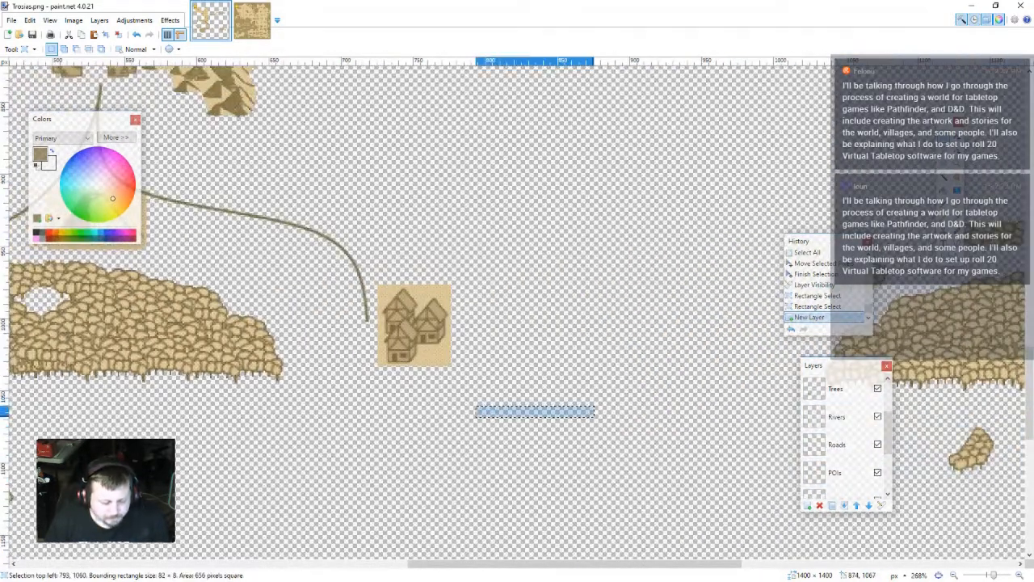
{"action": "left_click_drag", "start_coordinate": [364, 388], "coordinate": [621, 408]}
{"action": "left_click_drag", "start_coordinate": [389, 387], "coordinate": [514, 401]}
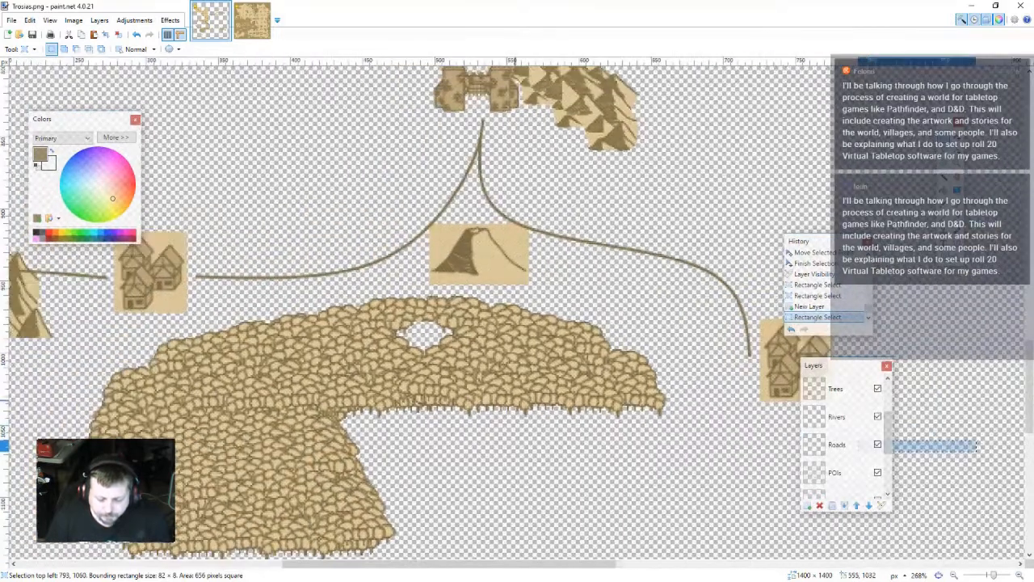
{"action": "key", "text": "ctrl+v"}
{"action": "left_click_drag", "start_coordinate": [969, 487], "coordinate": [449, 341]}
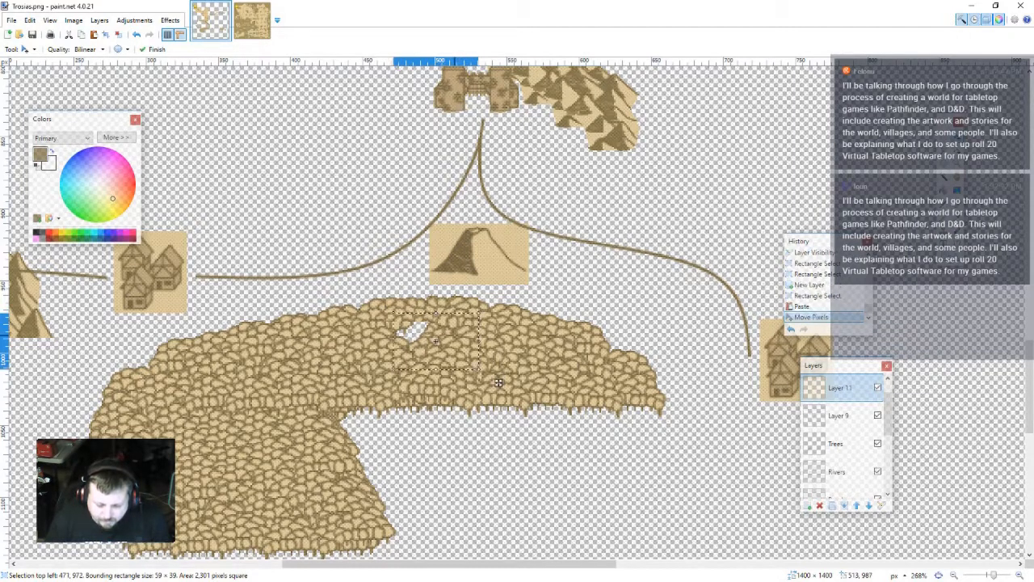
{"action": "key", "text": "ctrl+v"}
{"action": "left_click_drag", "start_coordinate": [992, 507], "coordinate": [531, 425]}
{"action": "key", "text": "ctrl+z"}
{"action": "key", "text": "ctrl+z"}
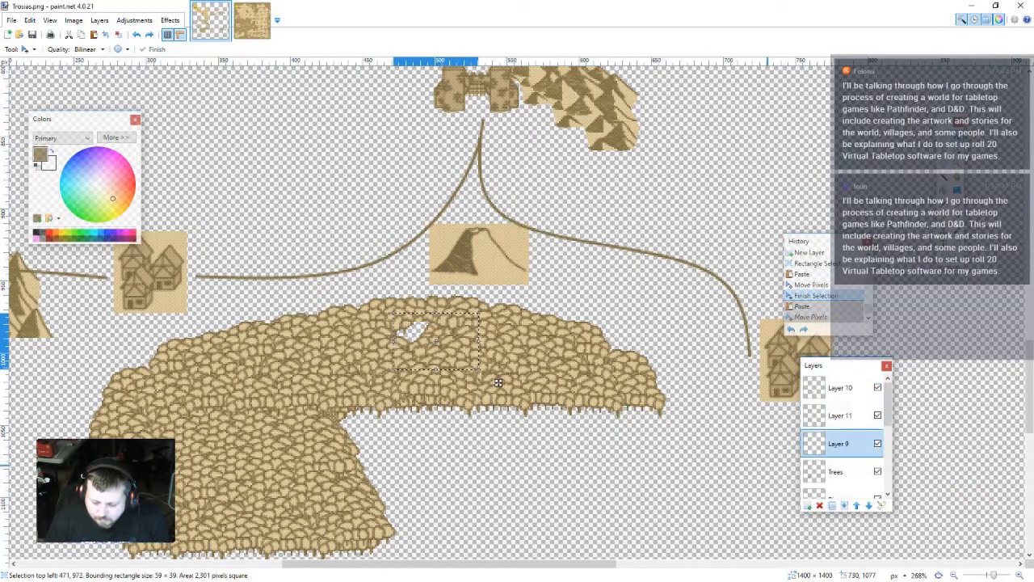
- Paste the small tree clump into a new layer, move it over the remaining forest gap at about 457, 967, and deselect
{"action": "key", "text": "ctrl+shift+n"}
{"action": "key", "text": "ctrl+v"}
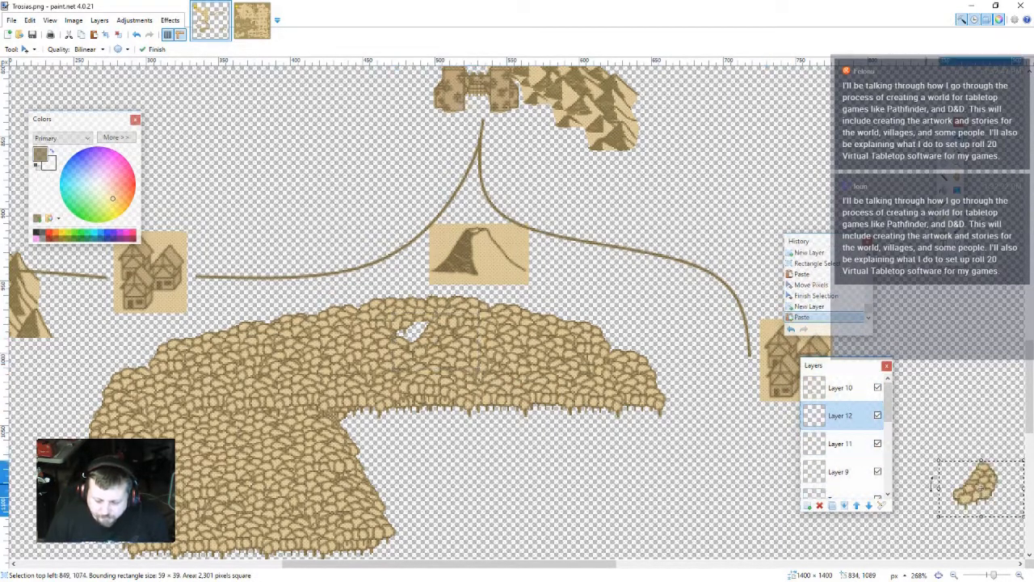
{"action": "left_click_drag", "start_coordinate": [492, 408], "coordinate": [477, 387]}
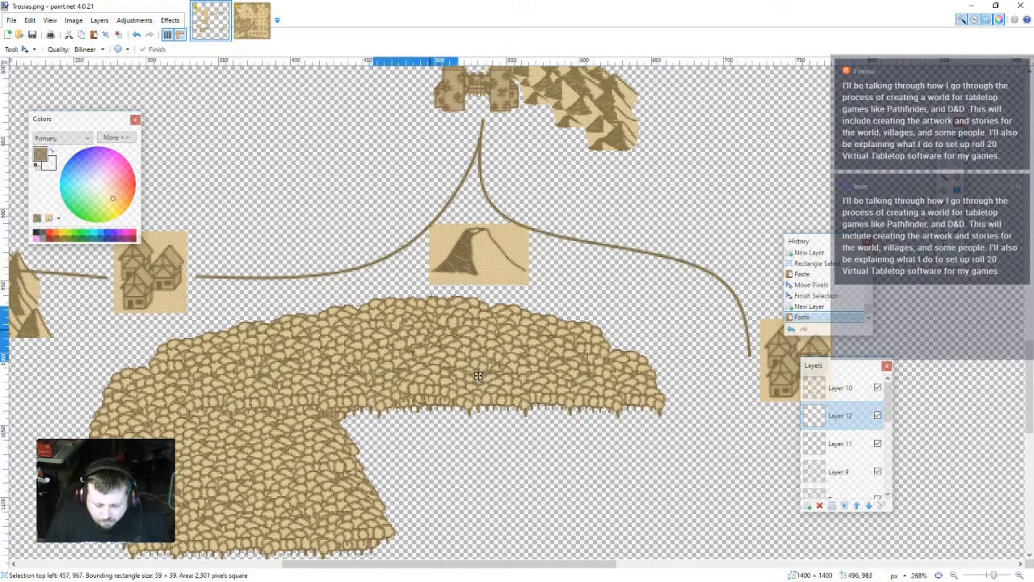
{"action": "left_click_drag", "start_coordinate": [477, 376], "coordinate": [478, 376]}
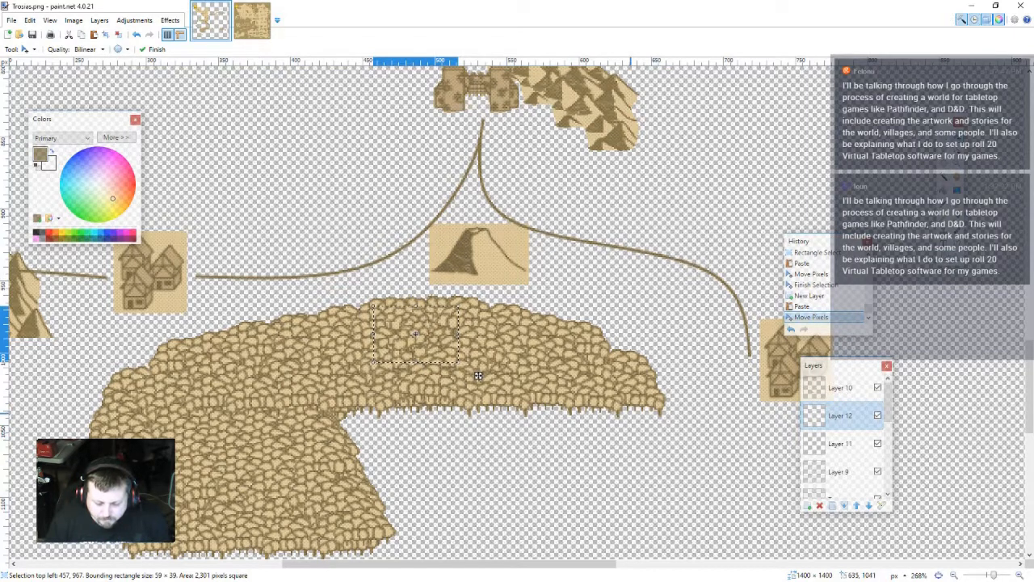
{"action": "key", "text": "ctrl+d"}
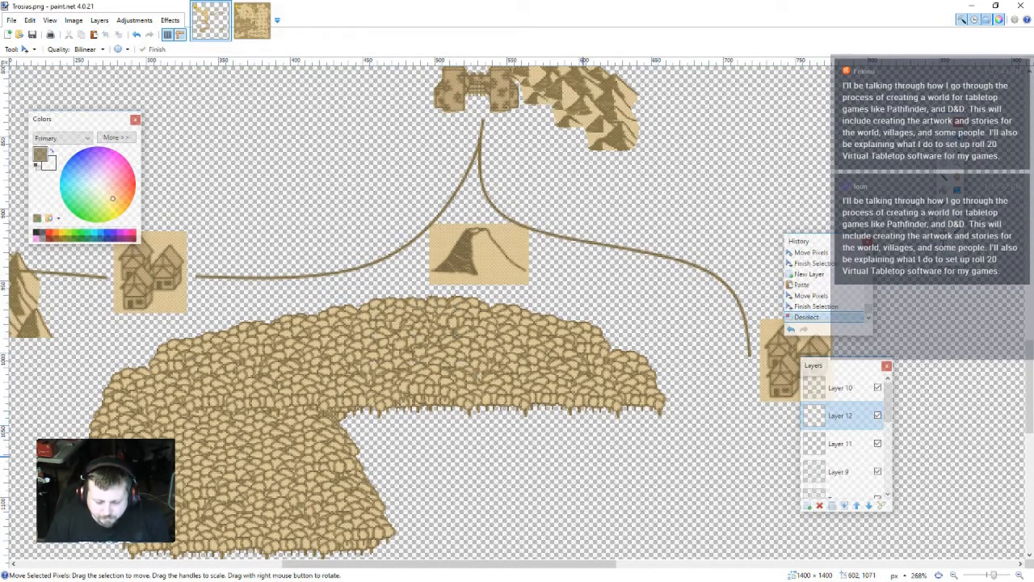
- Merge Layers 10, 12, 11 and 9 down into the Trees layer
{"action": "scroll", "coordinate": [584, 456], "scroll_direction": "down", "scroll_amount": 3}
{"action": "left_click_drag", "start_coordinate": [603, 475], "coordinate": [288, 375]}
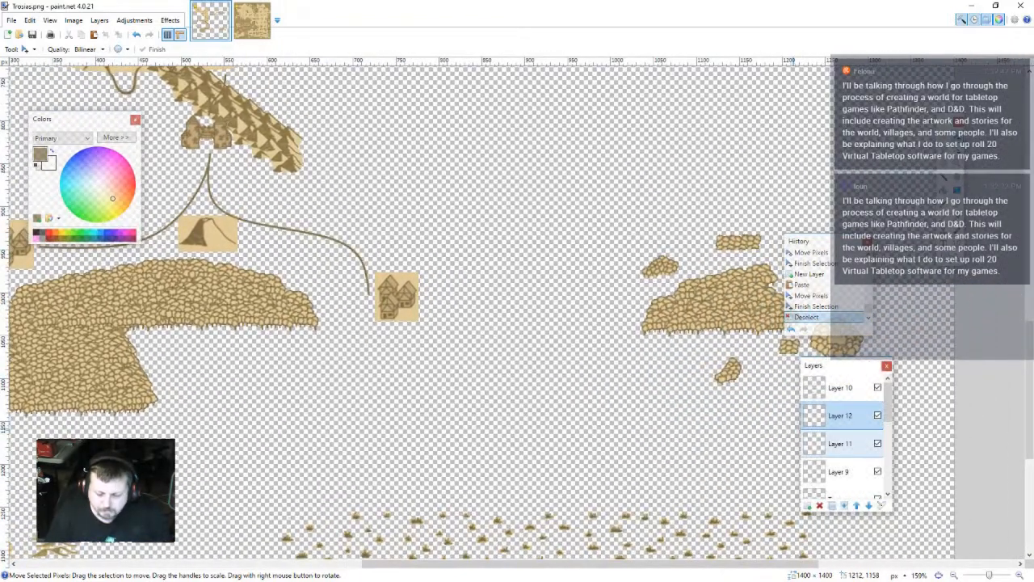
{"action": "scroll", "coordinate": [840, 443], "scroll_direction": "down", "scroll_amount": 3}
{"action": "scroll", "coordinate": [840, 443], "scroll_direction": "up", "scroll_amount": 3}
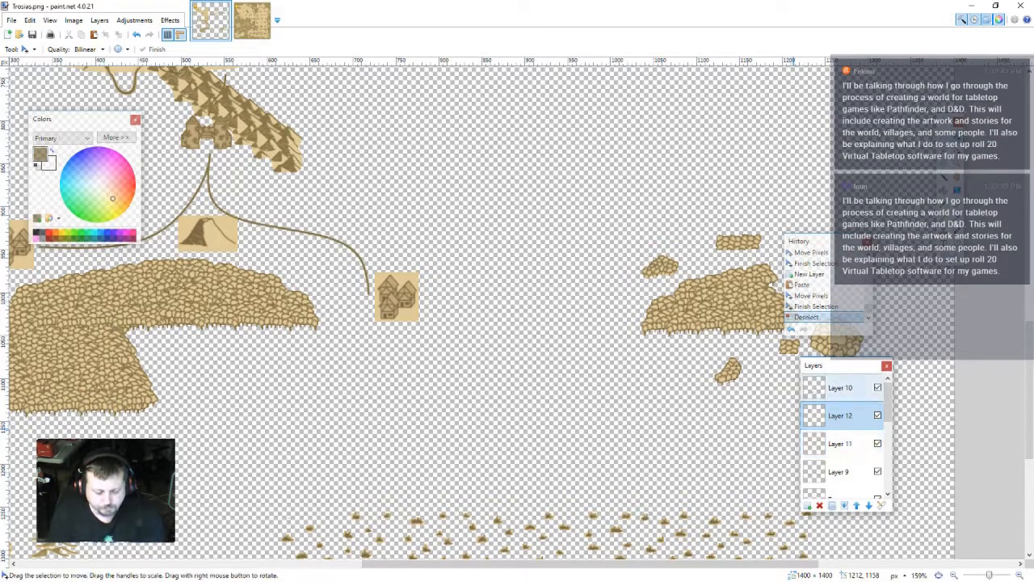
{"action": "left_click", "coordinate": [840, 387]}
{"action": "left_click", "coordinate": [881, 505]}
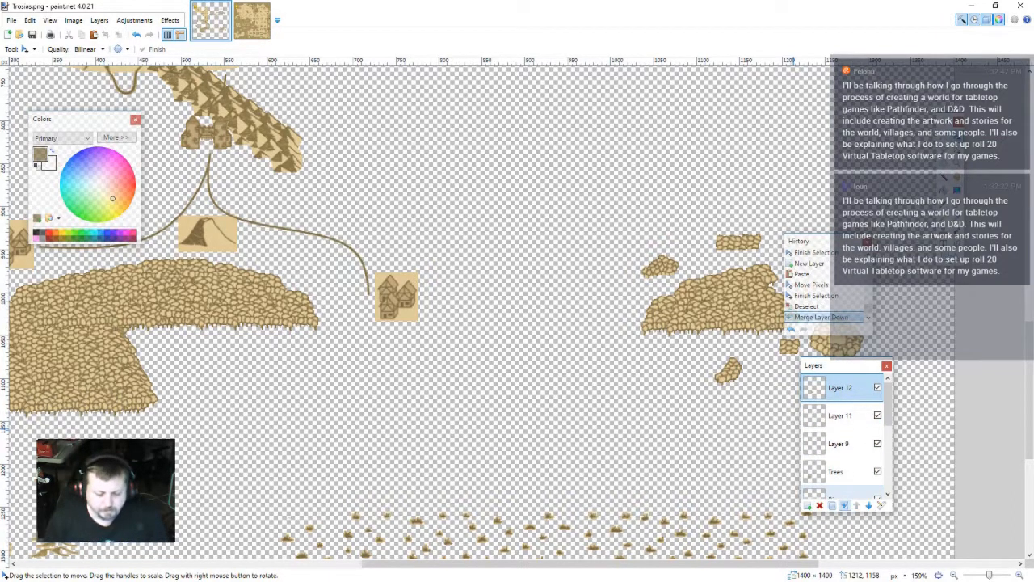
{"action": "left_click", "coordinate": [844, 505]}
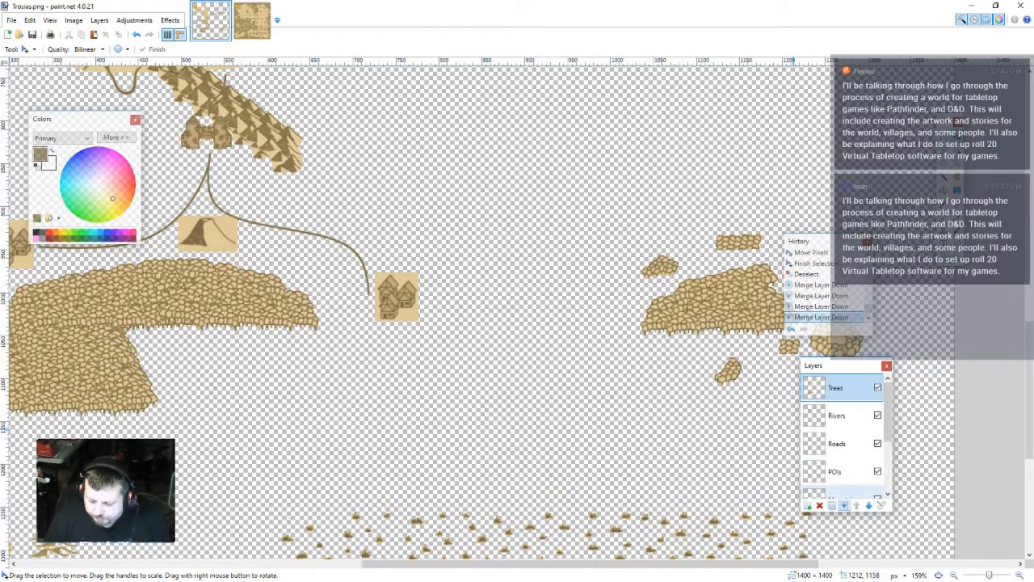
- On the Pallette layer, lasso an area of about 224 × 101 px around the large forest piece
{"action": "scroll", "coordinate": [844, 432], "scroll_direction": "down", "scroll_amount": 3}
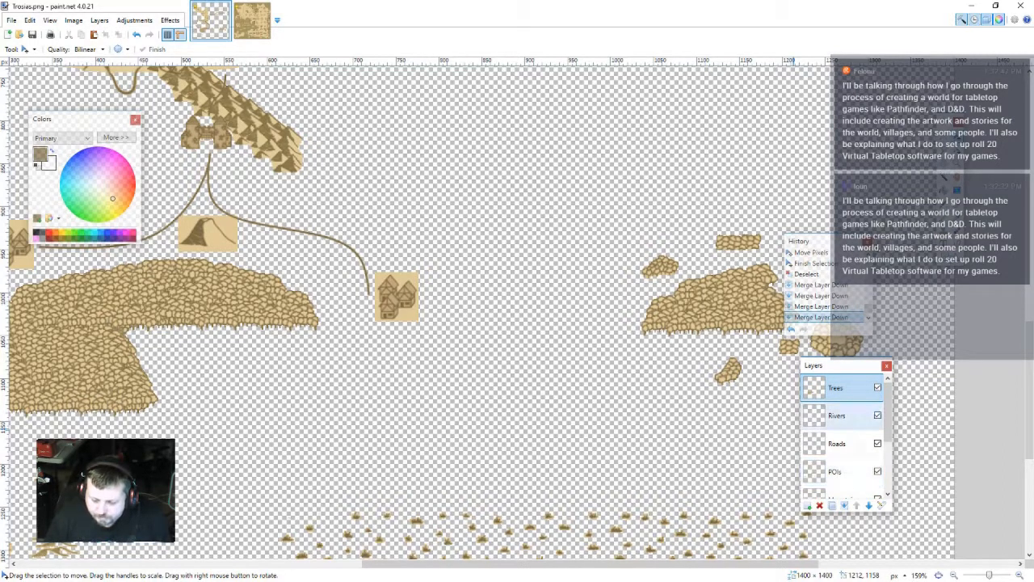
{"action": "left_click", "coordinate": [842, 457]}
{"action": "left_click_drag", "start_coordinate": [991, 343], "coordinate": [931, 350]}
{"action": "key", "text": "s"}
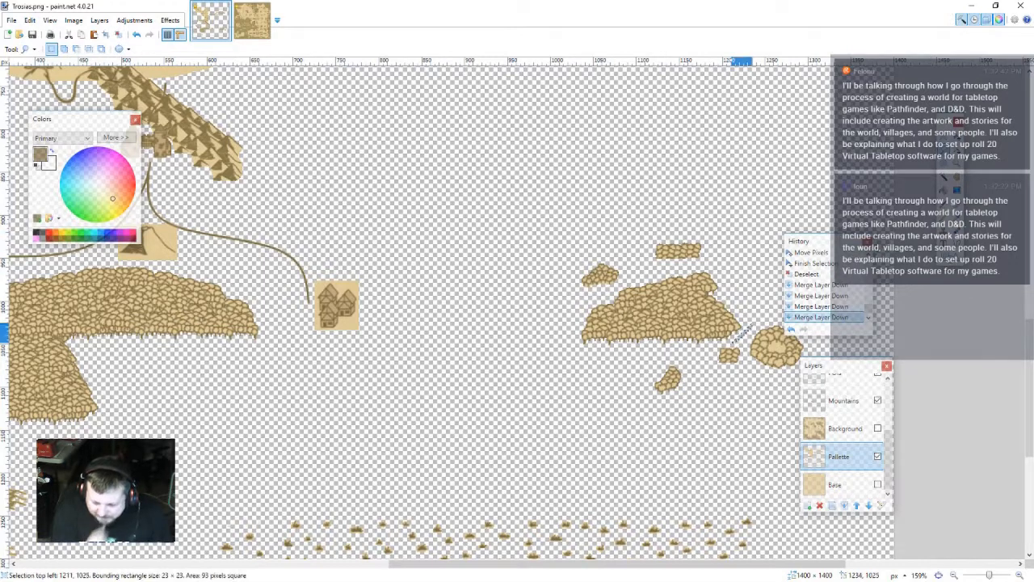
{"action": "left_click_drag", "start_coordinate": [727, 341], "coordinate": [561, 353]}
{"action": "left_click_drag", "start_coordinate": [456, 376], "coordinate": [805, 379]}
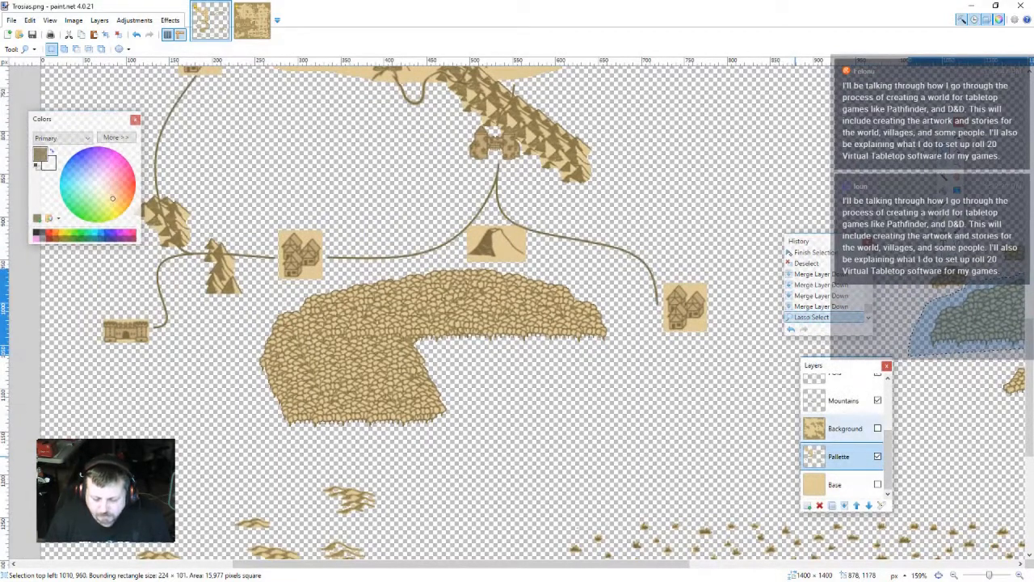
- Paste the forest piece into a new layer above Trees and move it to about 379, 1003 along the forest's lower inner edge
{"action": "scroll", "coordinate": [844, 428], "scroll_direction": "up", "scroll_amount": 5}
{"action": "left_click", "coordinate": [836, 388]}
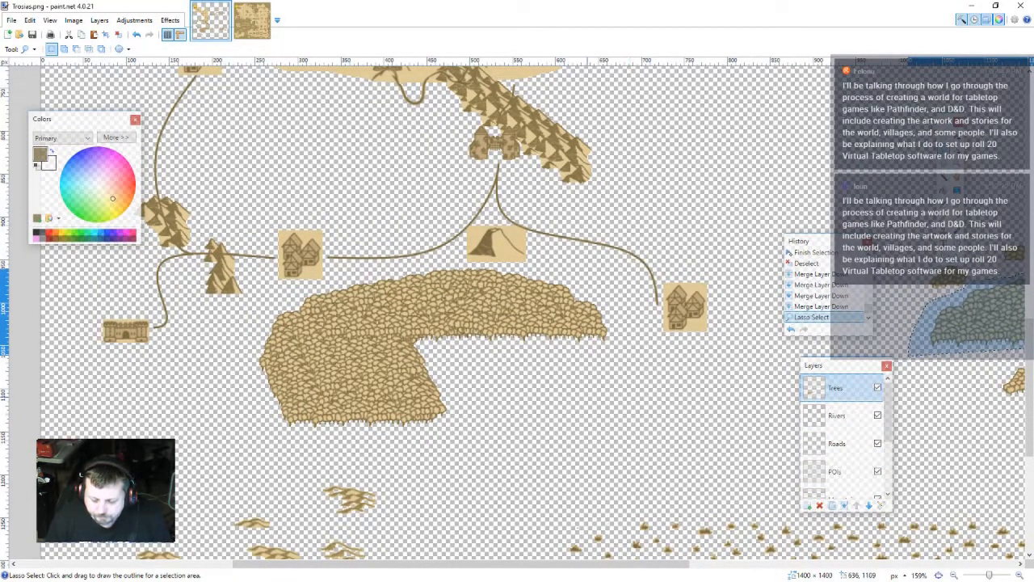
{"action": "left_click", "coordinate": [806, 505]}
{"action": "key", "text": "ctrl+v"}
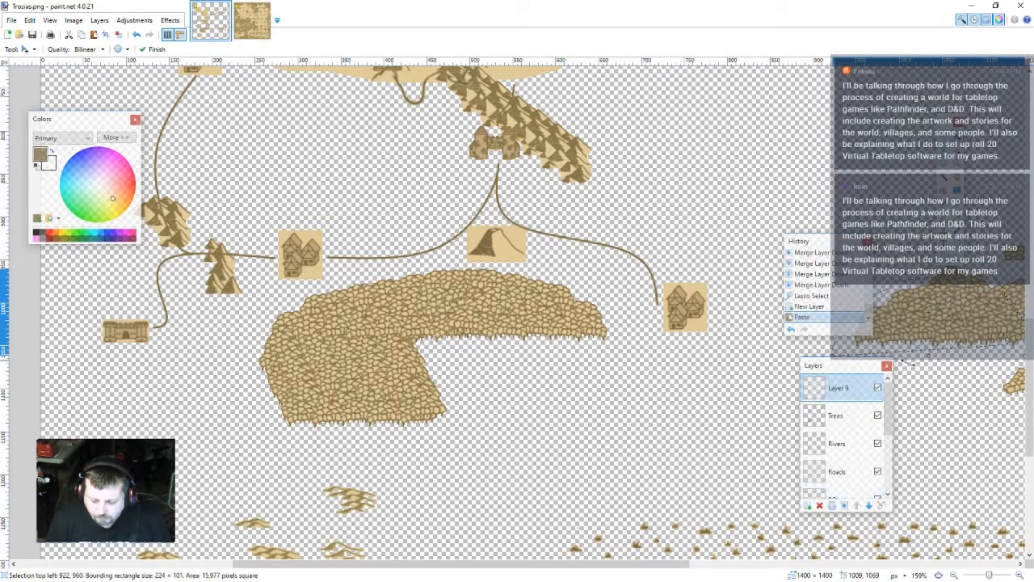
{"action": "left_click_drag", "start_coordinate": [983, 384], "coordinate": [561, 394]}
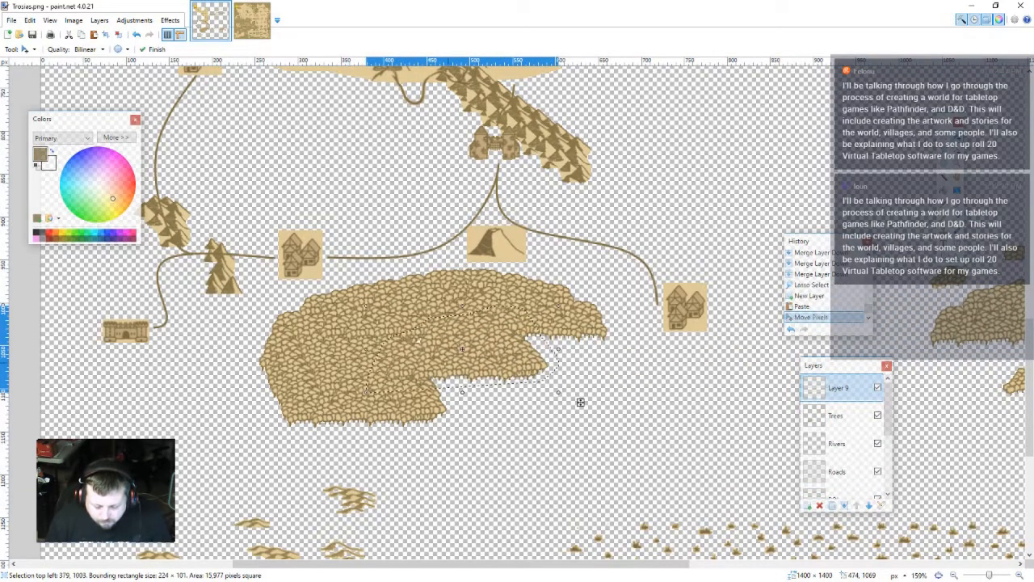
{"action": "key", "text": "ctrl+plus"}
{"action": "key", "text": "ctrl+plus"}
{"action": "key", "text": "ctrl+plus"}
{"action": "key", "text": "ctrl+plus"}
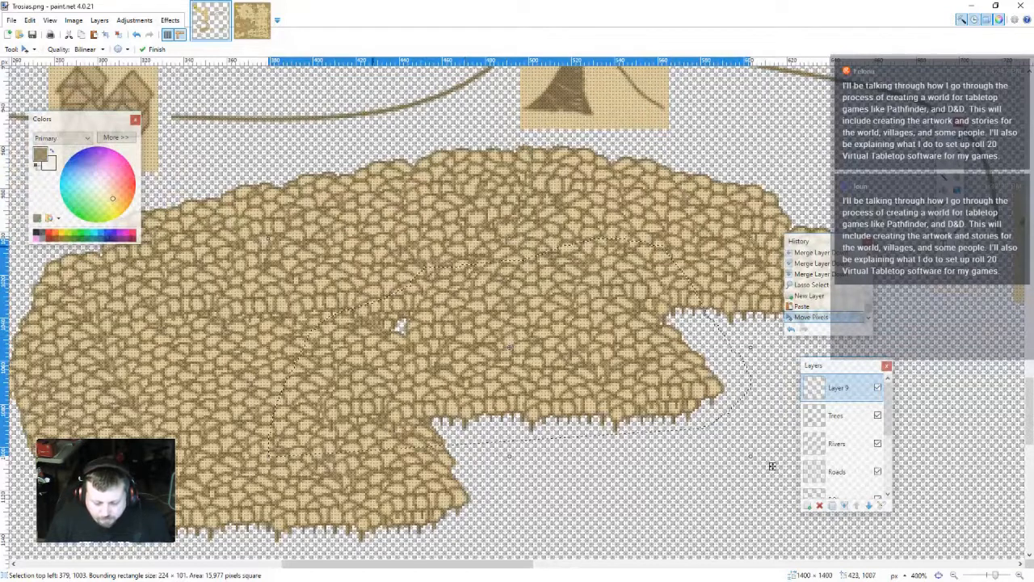
- Add a layer above Layer 9, paste the forest piece into it and move it to about 276, 1021
{"action": "left_click_drag", "start_coordinate": [772, 466], "coordinate": [635, 337]}
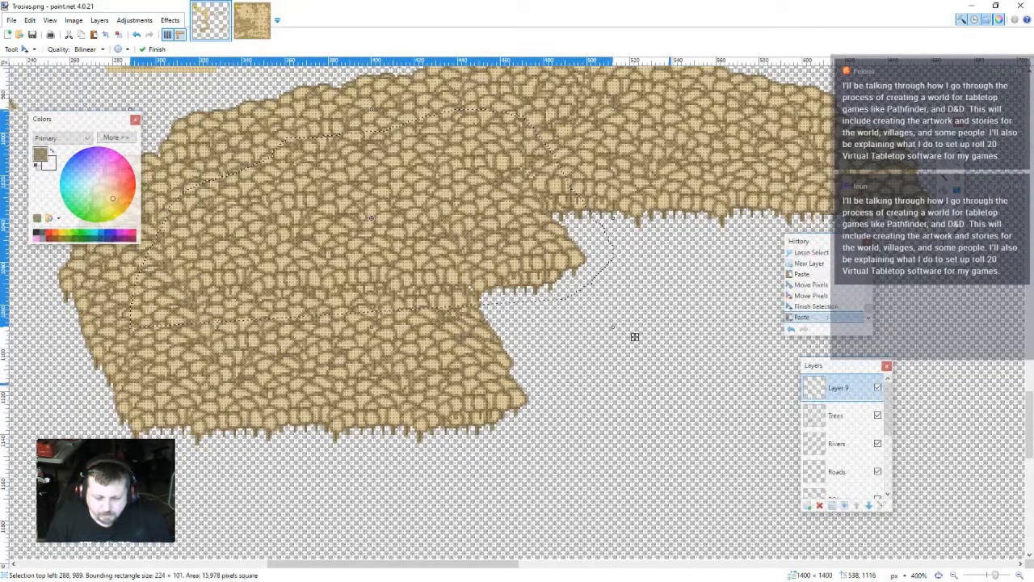
{"action": "left_click_drag", "start_coordinate": [634, 337], "coordinate": [681, 446]}
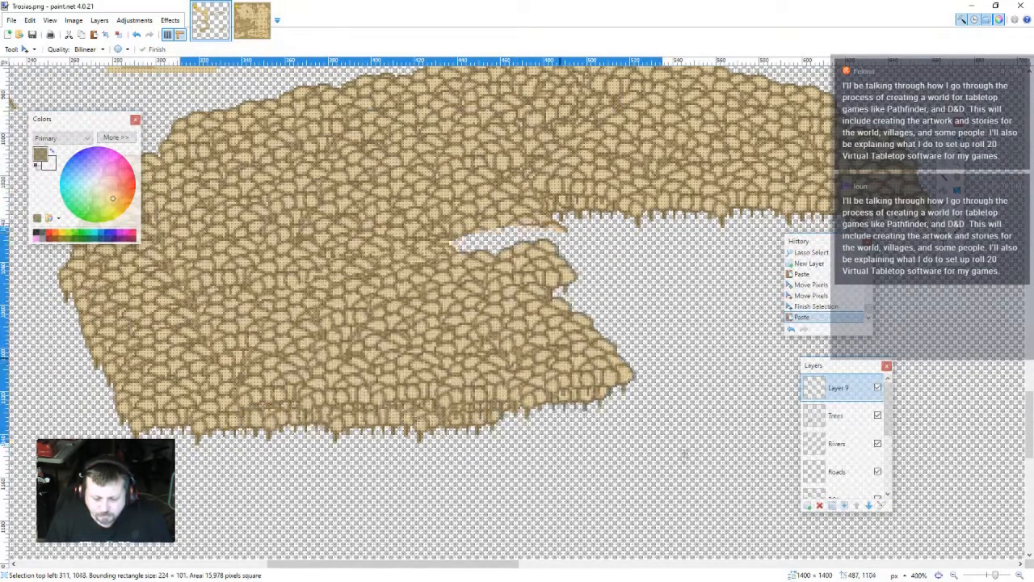
{"action": "key", "text": "ctrl+z"}
{"action": "key", "text": "ctrl+shift+n"}
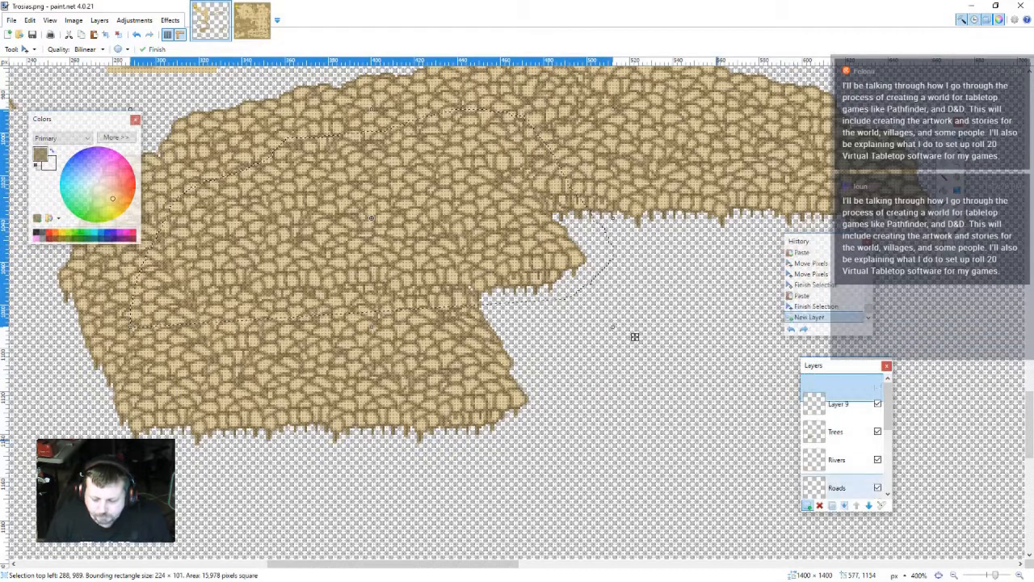
{"action": "left_click_drag", "start_coordinate": [634, 337], "coordinate": [609, 407]}
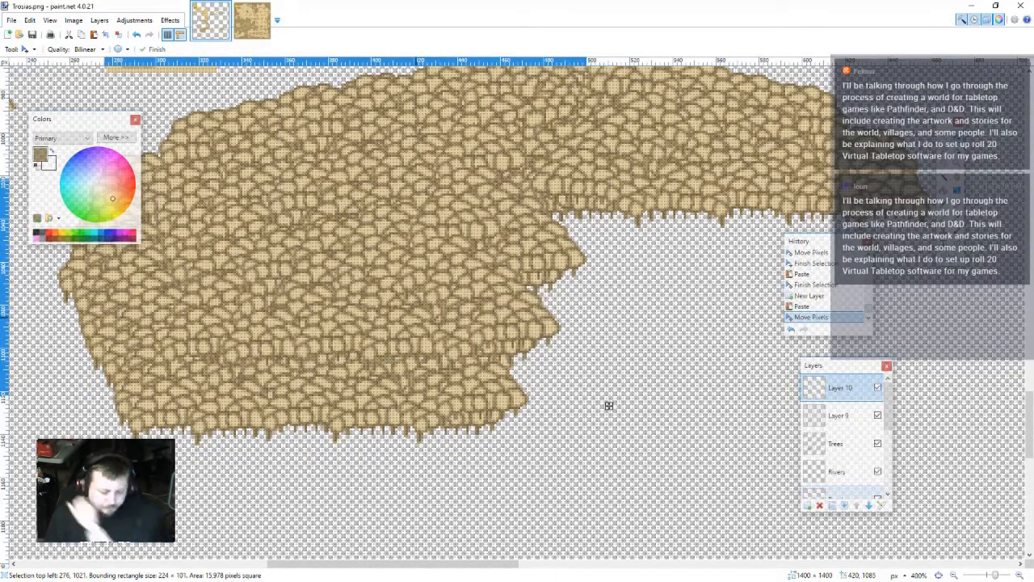
- Paste the forest piece into new Layer 11 and move it to about 266, 1049 at the forest's southwestern edge
{"action": "key", "text": "ctrl+v"}
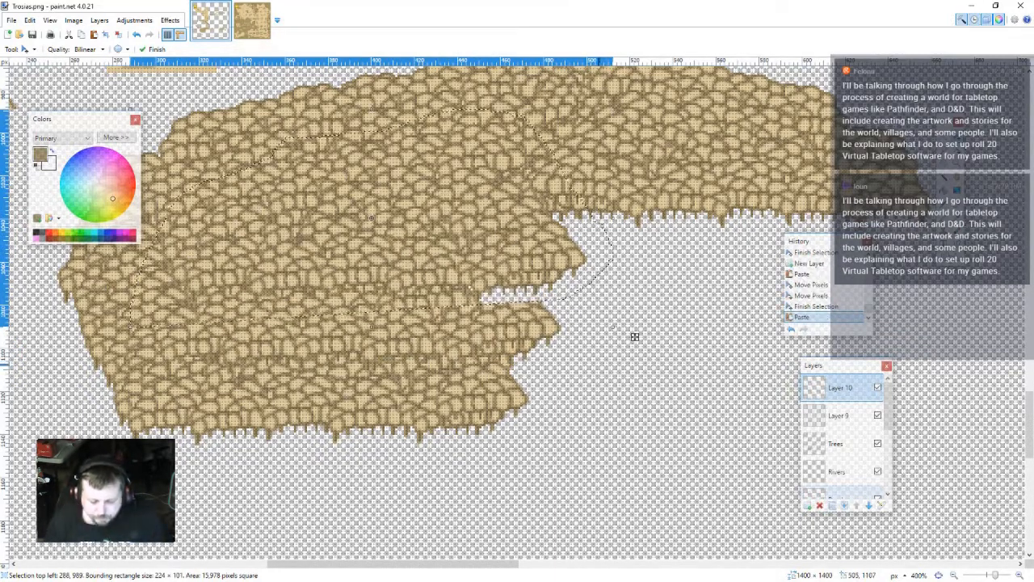
{"action": "key", "text": "ctrl+z"}
{"action": "key", "text": "ctrl+shift+v"}
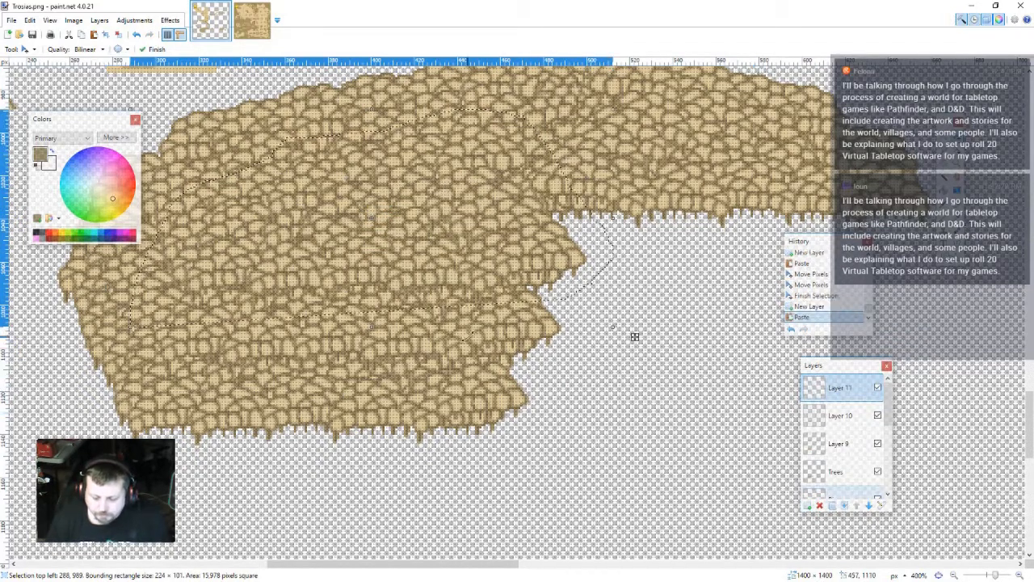
{"action": "left_click_drag", "start_coordinate": [634, 336], "coordinate": [656, 472]}
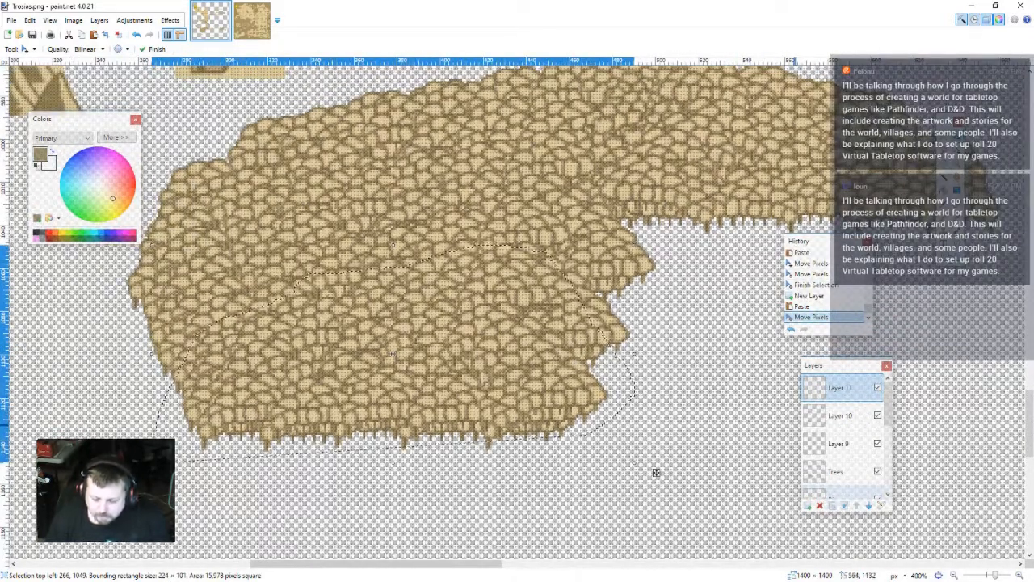
- Paste the forest piece into Layer 12, place it at about 426, 977, and undo the extra paste
{"action": "key", "text": "ctrl+v"}
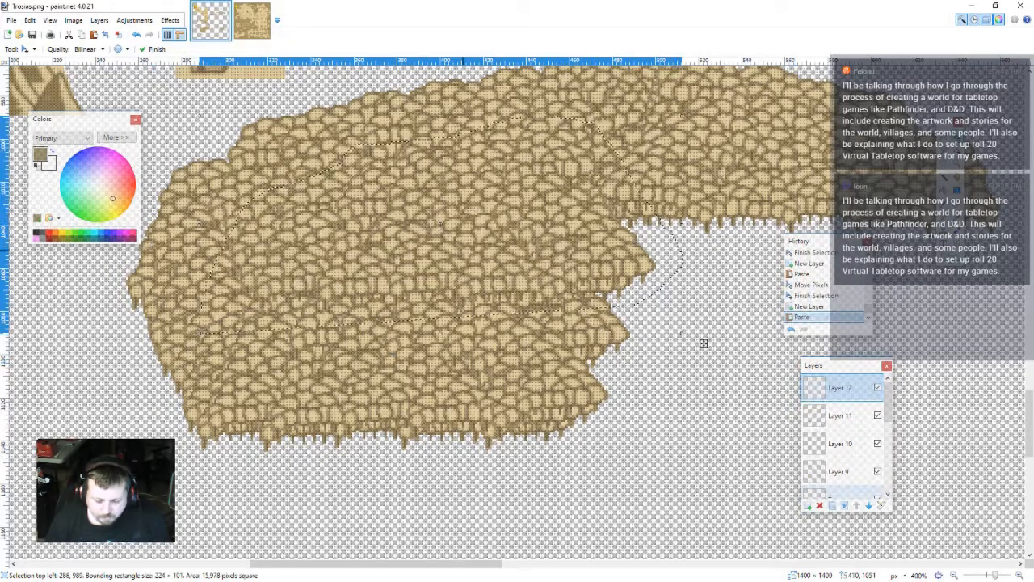
{"action": "left_click_drag", "start_coordinate": [703, 344], "coordinate": [544, 360]}
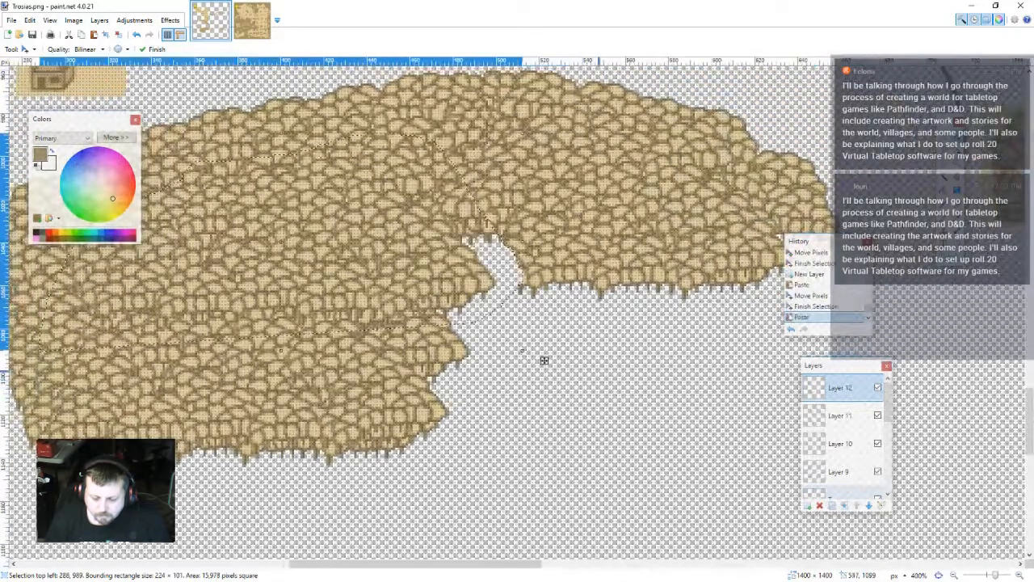
{"action": "key", "text": "ctrl+z"}
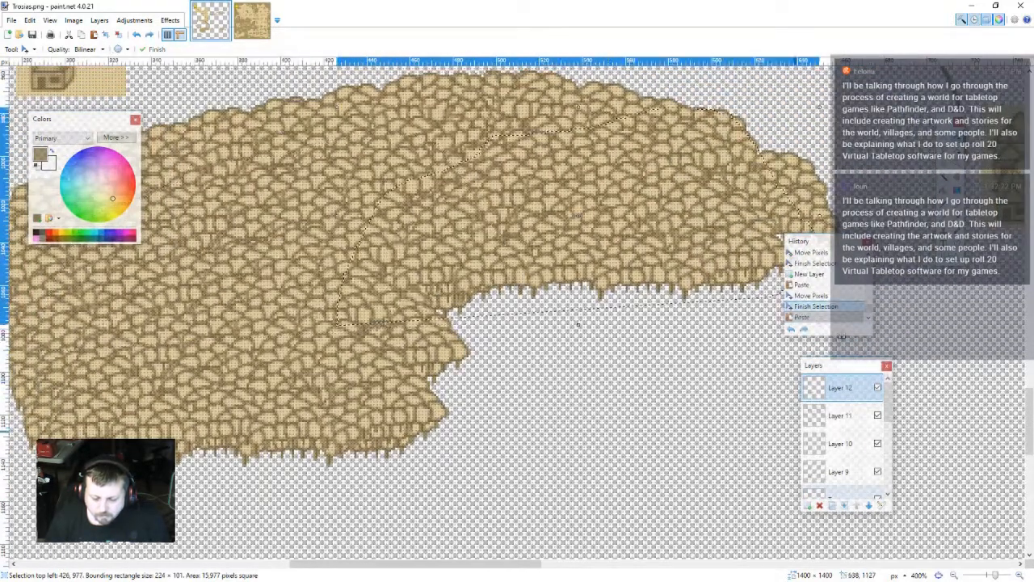
- Paste the forest piece into new Layer 13 and move it to about 417, 1008 below the eastern forest arm
{"action": "left_click", "coordinate": [807, 505]}
{"action": "key", "text": "ctrl+v"}
{"action": "left_click_drag", "start_coordinate": [545, 361], "coordinate": [847, 430]}
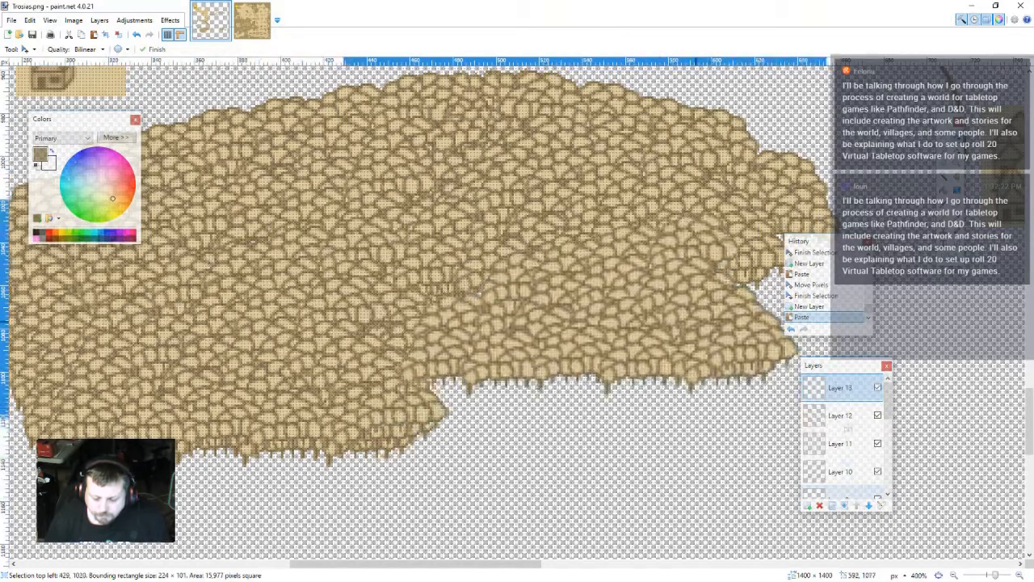
{"action": "left_click_drag", "start_coordinate": [693, 316], "coordinate": [671, 291]}
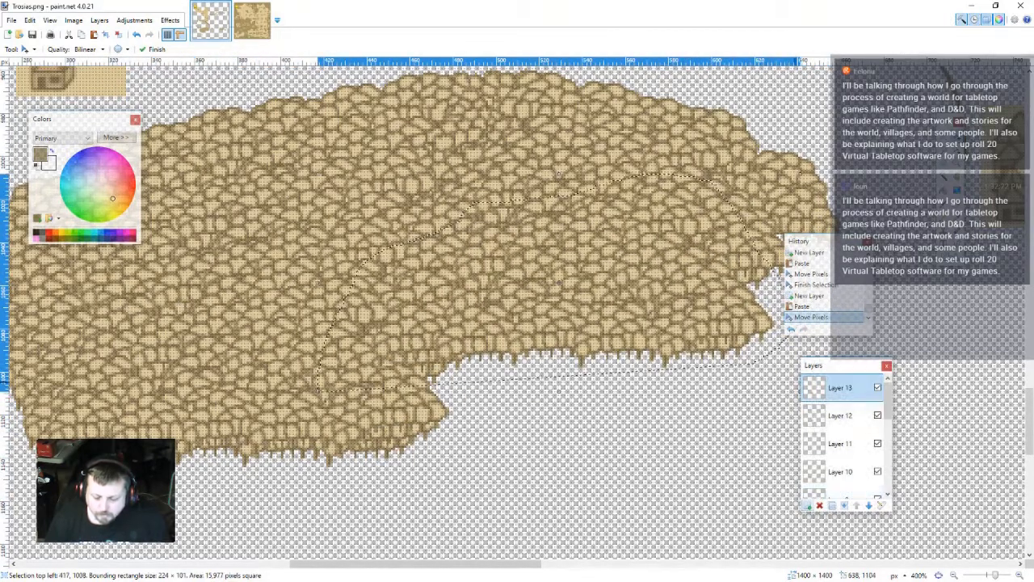
- Paste the forest piece into new Layer 14 and move it to about 361, 1037 along the forest's southern edge
{"action": "left_click", "coordinate": [807, 505]}
{"action": "key", "text": "ctrl+v"}
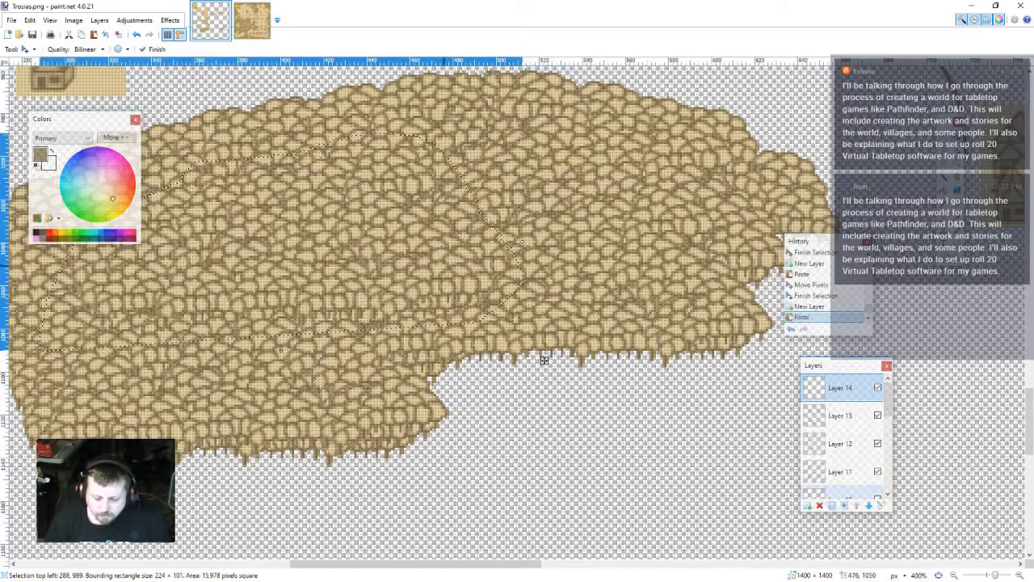
{"action": "left_click_drag", "start_coordinate": [544, 360], "coordinate": [702, 464]}
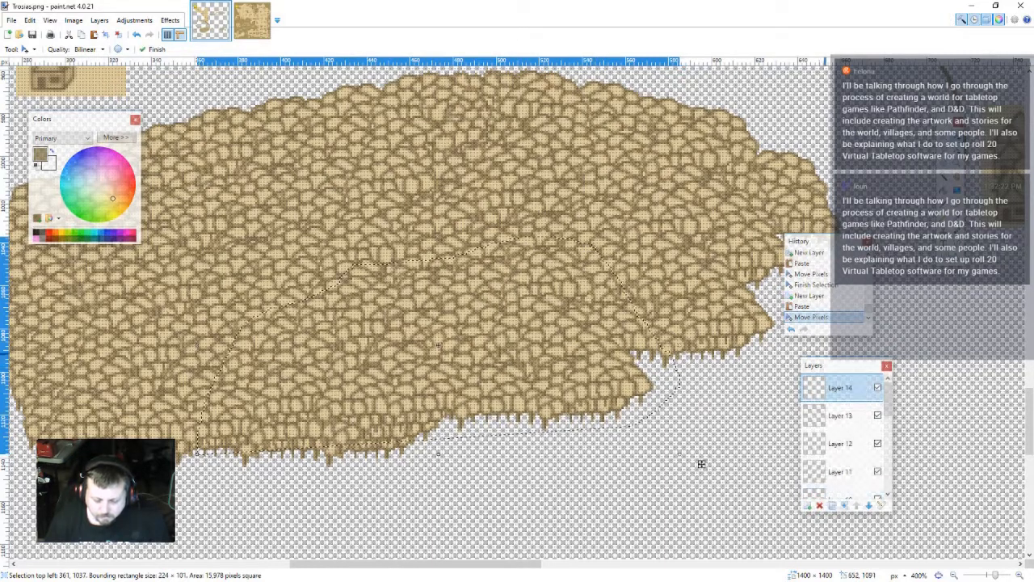
- Paste the forest piece into new Layer 15 and move it to about 479, 1011 to extend the forest eastward
{"action": "left_click", "coordinate": [807, 504]}
{"action": "key", "text": "ctrl+v"}
{"action": "left_click_drag", "start_coordinate": [415, 253], "coordinate": [808, 325]}
{"action": "left_click_drag", "start_coordinate": [940, 409], "coordinate": [951, 408]}
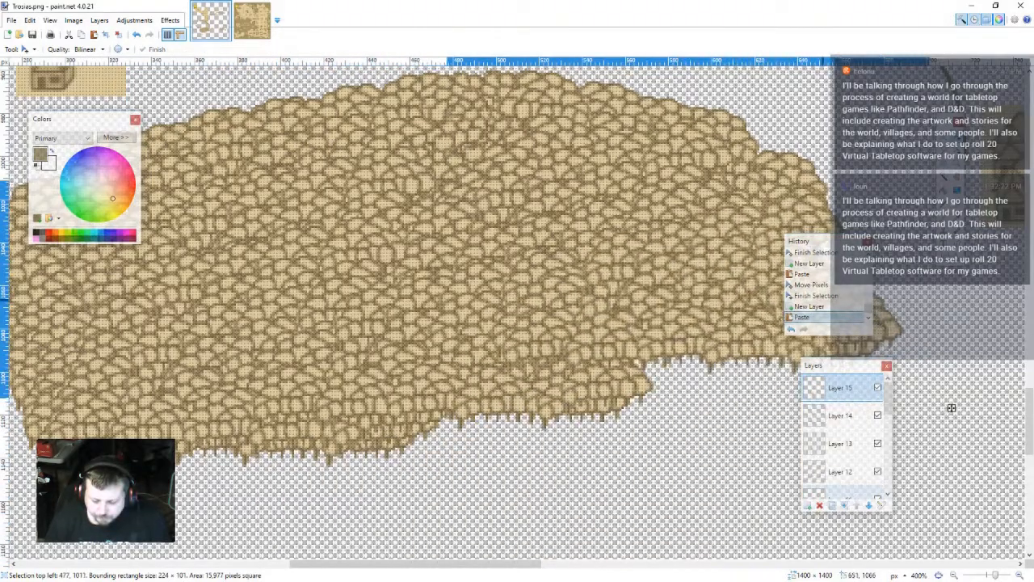
{"action": "left_click_drag", "start_coordinate": [825, 303], "coordinate": [825, 304]}
{"action": "left_click_drag", "start_coordinate": [736, 314], "coordinate": [509, 361]}
{"action": "left_click_drag", "start_coordinate": [726, 456], "coordinate": [768, 375]}
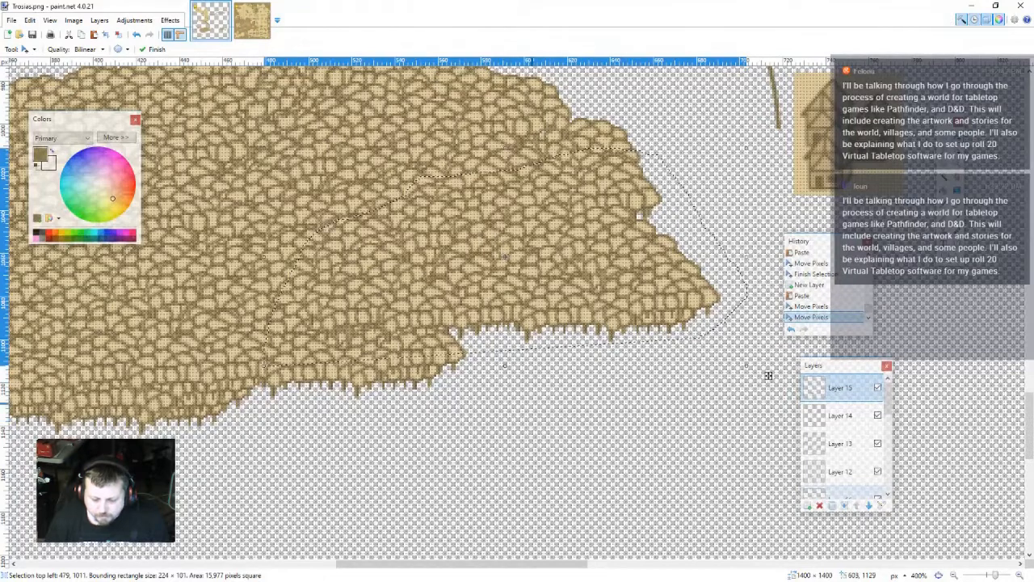
- Paste another forest piece into Layer 15 and move it to about 259, 1060 at the southwestern edge
{"action": "key", "text": "ctrl+v"}
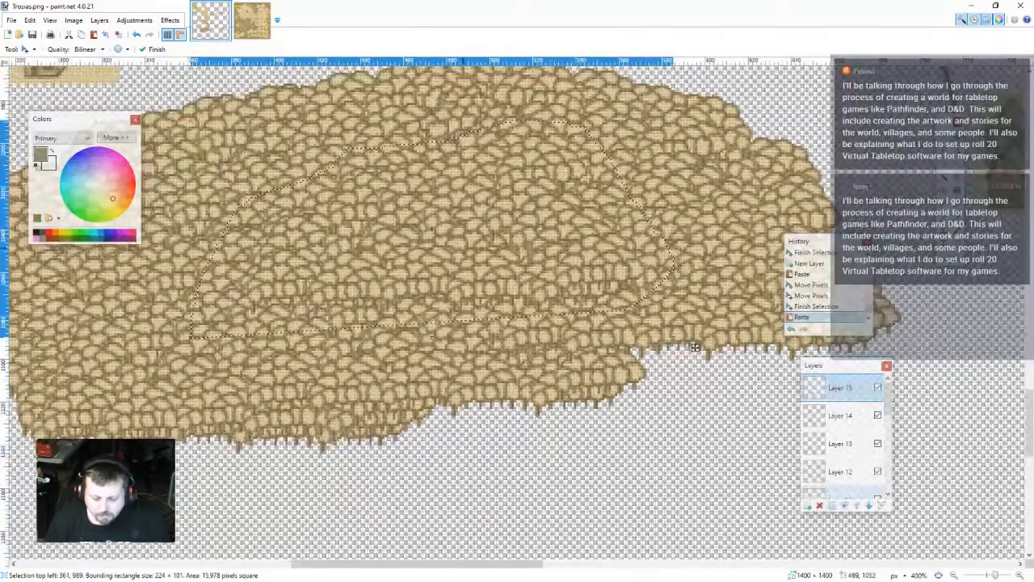
{"action": "left_click_drag", "start_coordinate": [628, 437], "coordinate": [401, 510]}
{"action": "left_click_drag", "start_coordinate": [246, 384], "coordinate": [243, 381]}
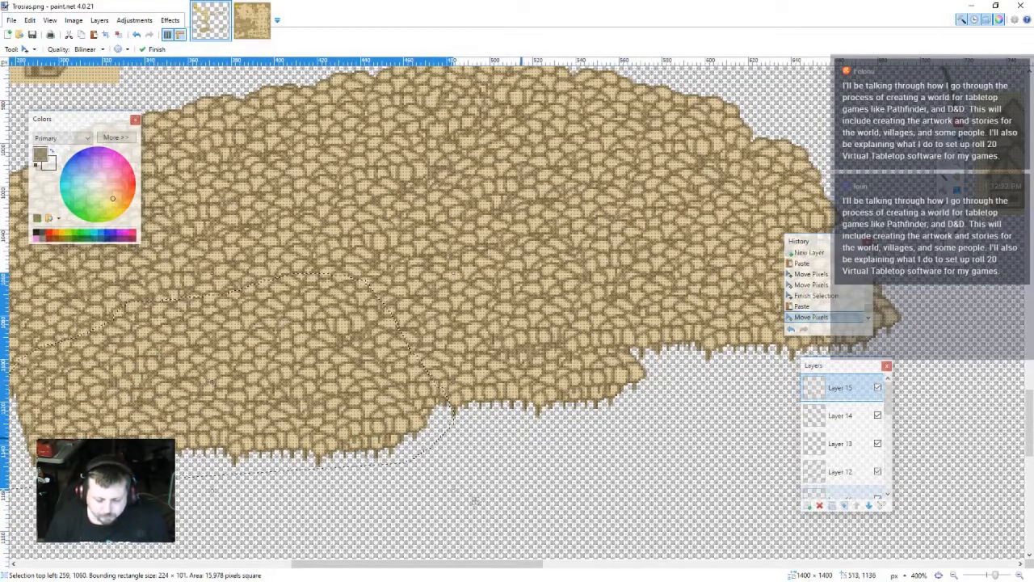
- Paste the forest piece into new Layer 16 and move it to about 395, 1064 to extend the southern edge
{"action": "left_click", "coordinate": [807, 505]}
{"action": "key", "text": "ctrl+v"}
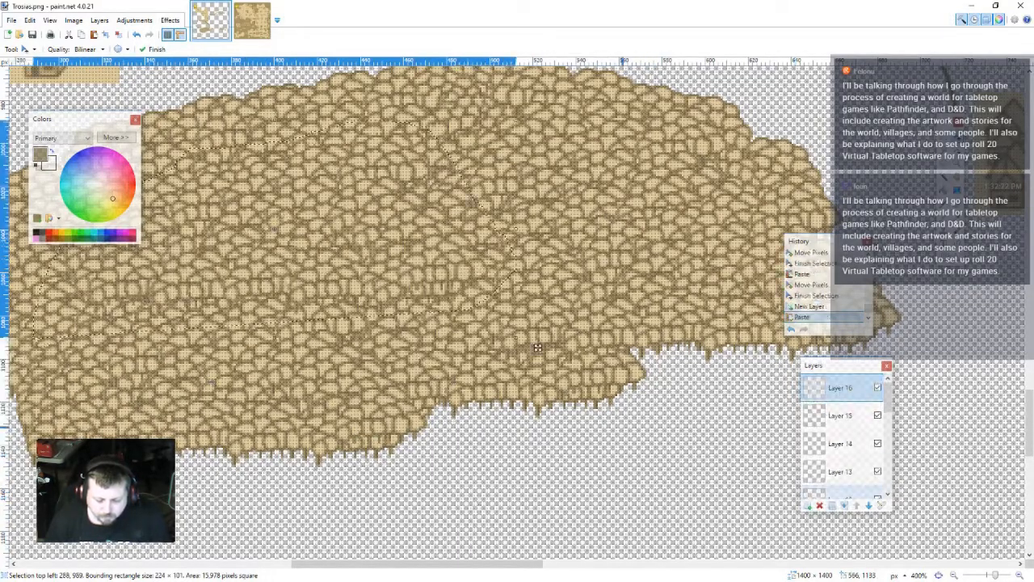
{"action": "left_click_drag", "start_coordinate": [356, 242], "coordinate": [420, 289]}
{"action": "left_click_drag", "start_coordinate": [602, 392], "coordinate": [768, 509]}
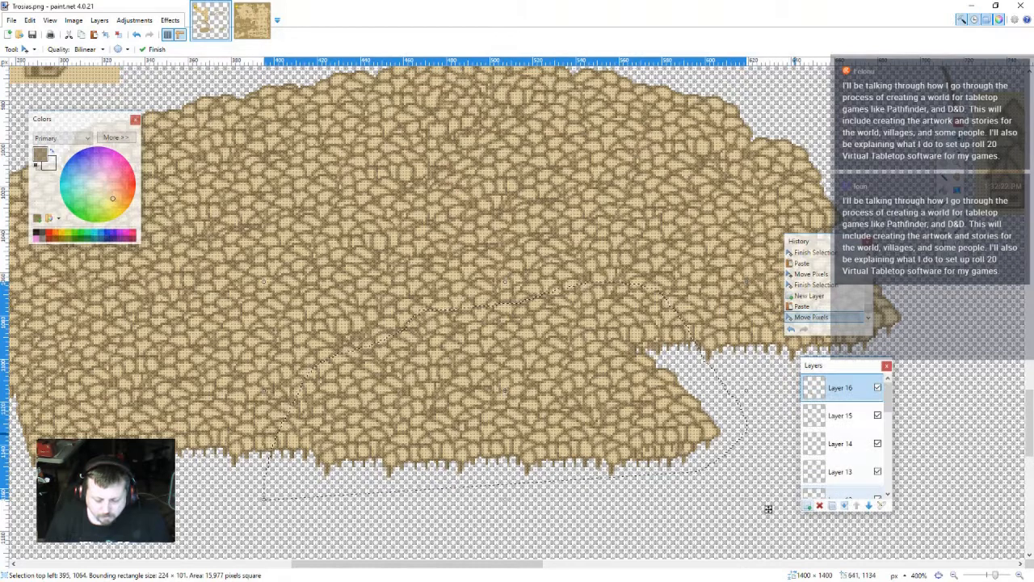
- Paste the forest piece into new Layer 17 and move it to about 493, 1062 at the forest's southeastern edge
{"action": "left_click", "coordinate": [807, 505]}
{"action": "key", "text": "ctrl+v"}
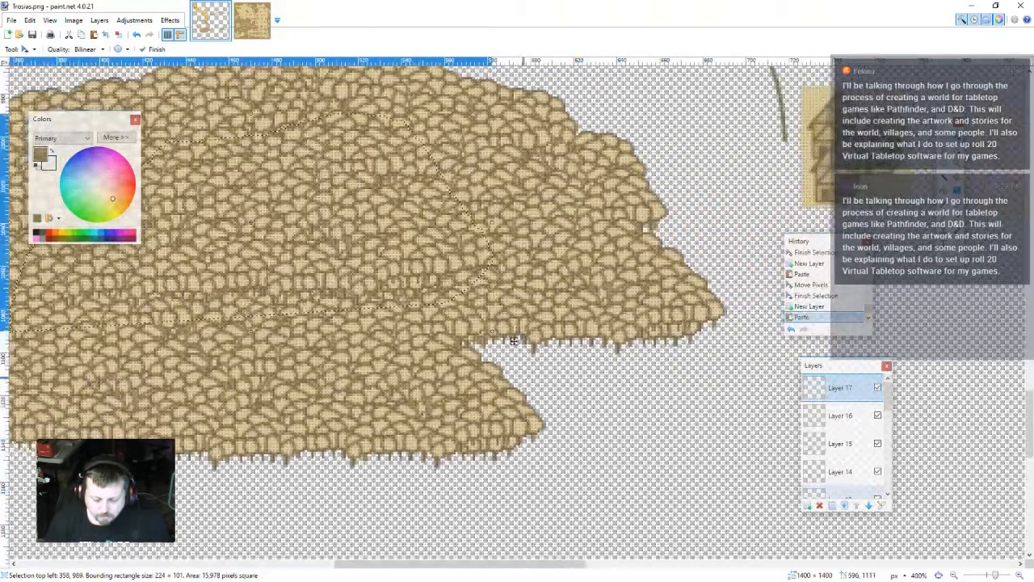
{"action": "left_click_drag", "start_coordinate": [518, 345], "coordinate": [807, 499]}
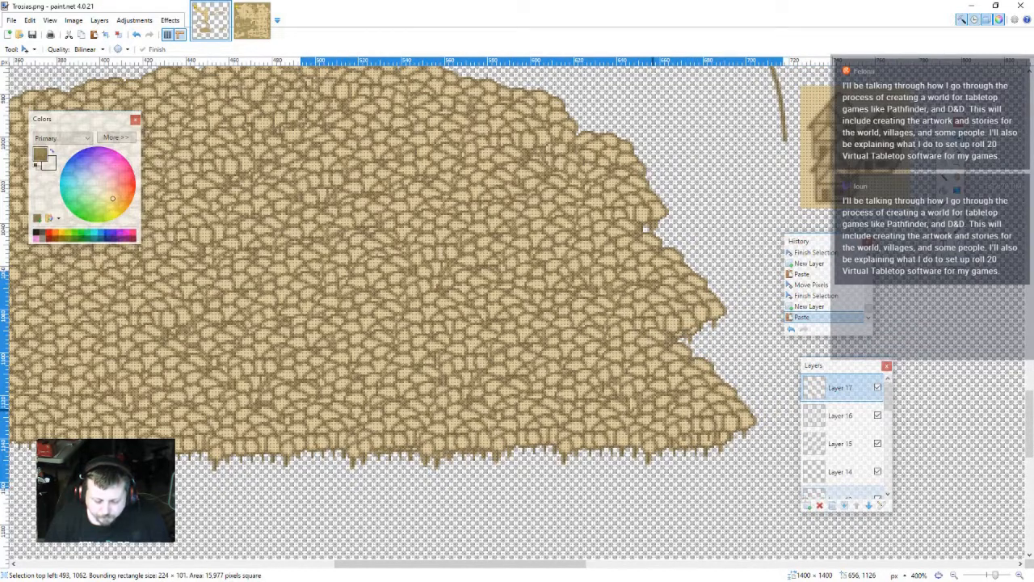
{"action": "left_click_drag", "start_coordinate": [653, 409], "coordinate": [654, 409]}
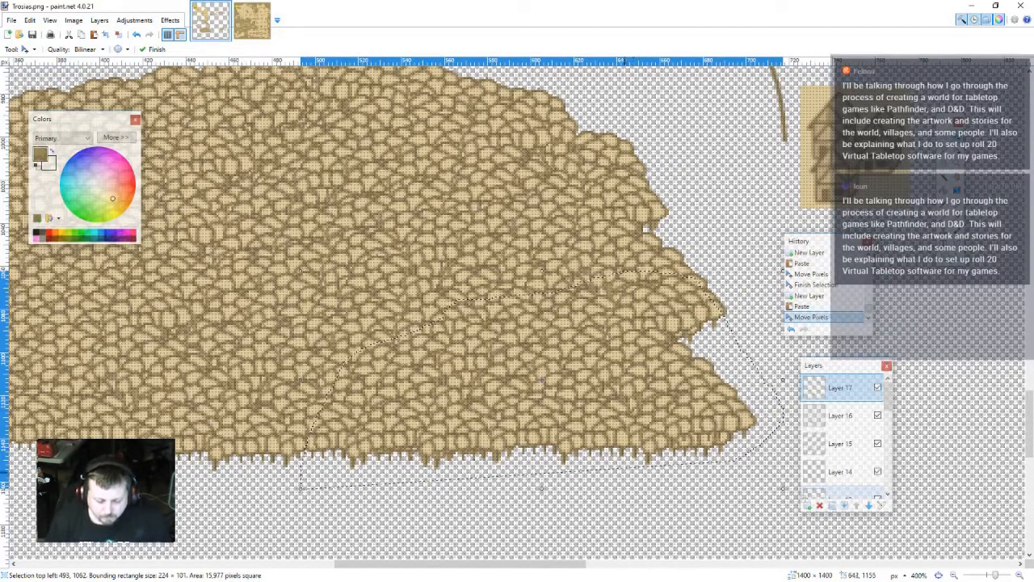
- Try another forest piece at about 526, 1093 in Layer 17, then undo its move
{"action": "key", "text": "ctrl+v"}
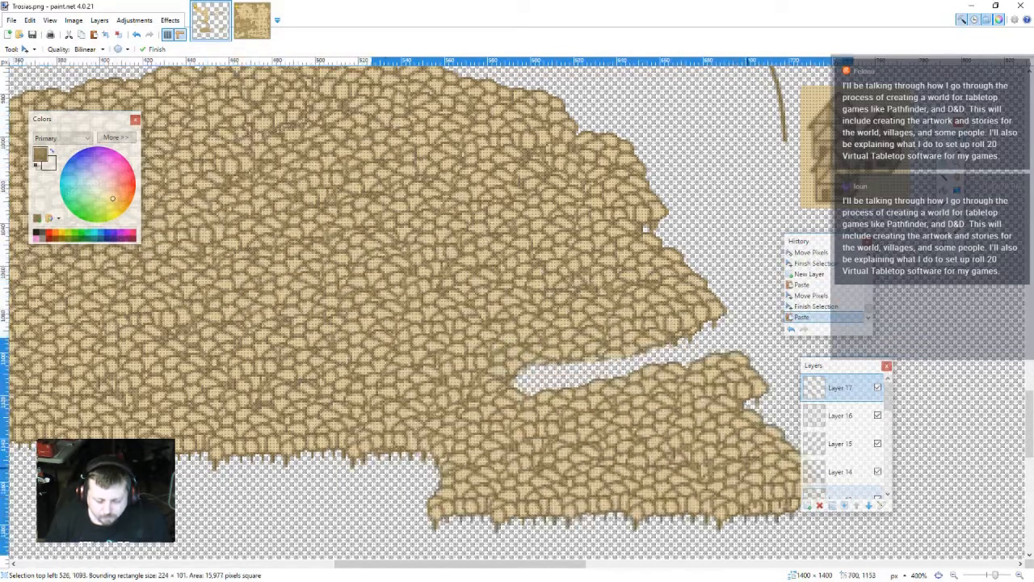
{"action": "left_click_drag", "start_coordinate": [752, 472], "coordinate": [761, 461]}
{"action": "key", "text": "ctrl+z"}
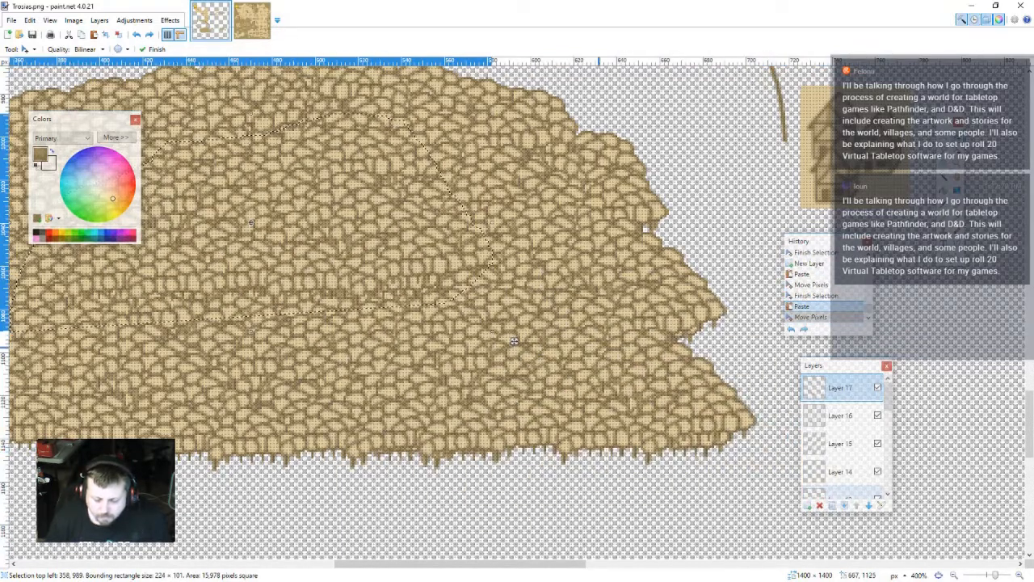
- Show the Background layer to check the extended forest against the coastline, then undo the visibility change
{"action": "scroll", "coordinate": [514, 341], "scroll_direction": "down", "scroll_amount": 4}
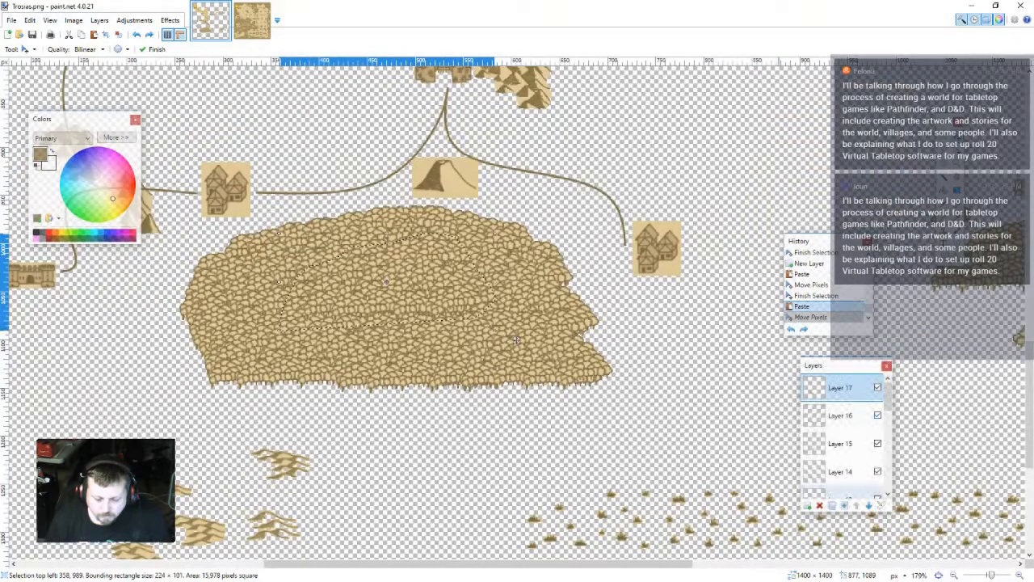
{"action": "scroll", "coordinate": [845, 449], "scroll_direction": "down", "scroll_amount": 5}
{"action": "left_click", "coordinate": [877, 448]}
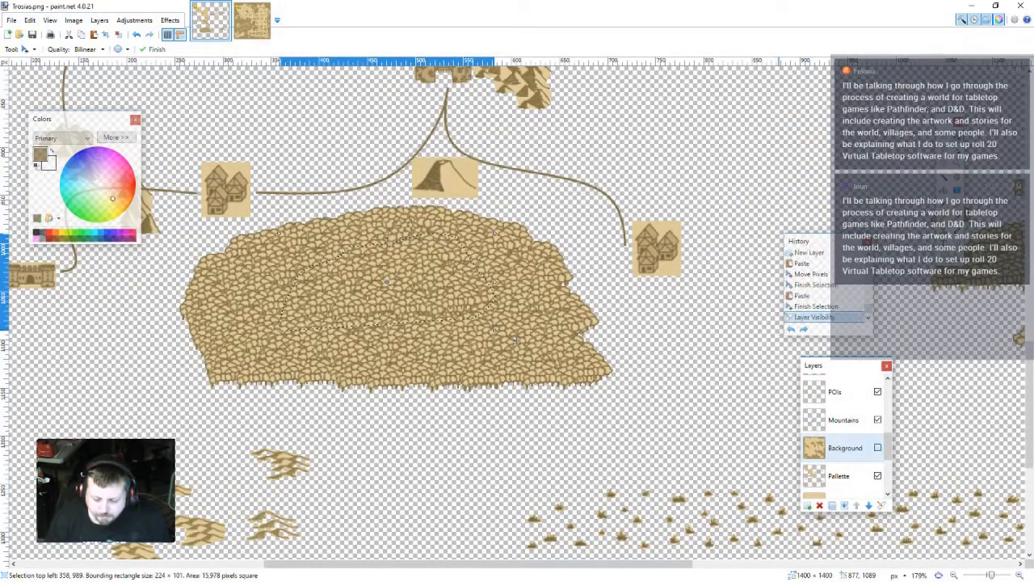
{"action": "key", "text": "ctrl+z"}
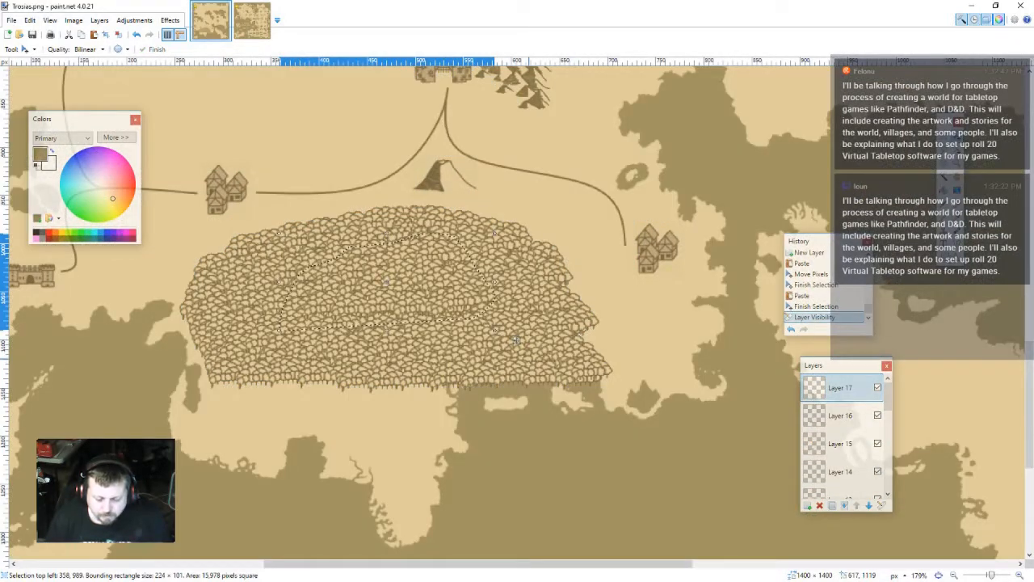
{"action": "key", "text": "ctrl+z"}
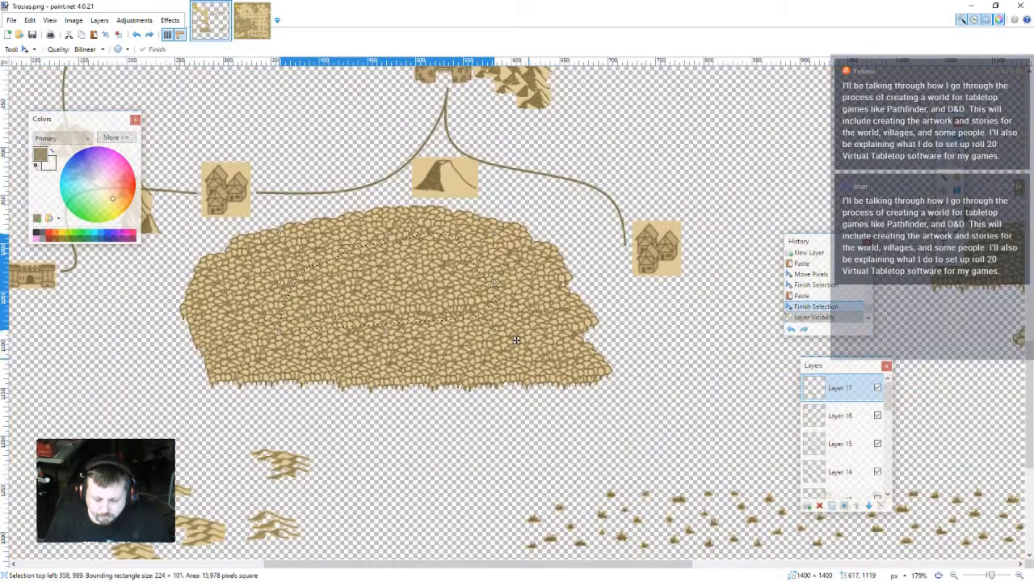
- Undo the Layer 17 forest additions and the move of the last forest piece in Layer 16
{"action": "key", "text": "ctrl+z"}
{"action": "key", "text": "ctrl+z"}
{"action": "key", "text": "ctrl+z"}
{"action": "key", "text": "ctrl+z"}
{"action": "key", "text": "ctrl+z"}
{"action": "key", "text": "ctrl+z"}
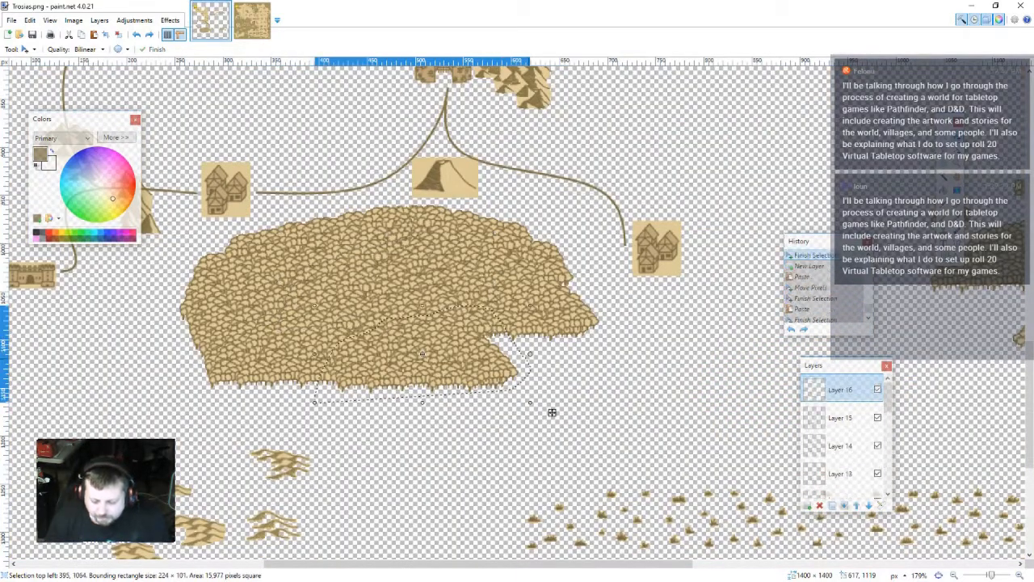
{"action": "key", "text": "ctrl+z"}
{"action": "key", "text": "ctrl+z"}
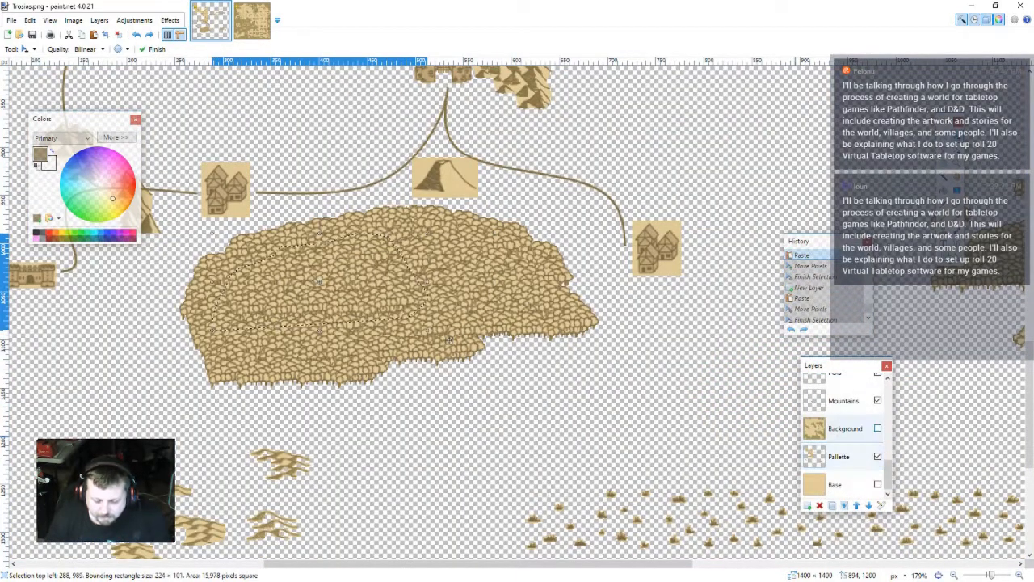
- Show the Background layer and deselect the pasted forest piece
{"action": "key", "text": "ctrl+y"}
{"action": "key", "text": "ctrl+y"}
{"action": "key", "text": "ctrl+y"}
{"action": "key", "text": "ctrl+y"}
{"action": "key", "text": "ctrl+y"}
{"action": "key", "text": "ctrl+y"}
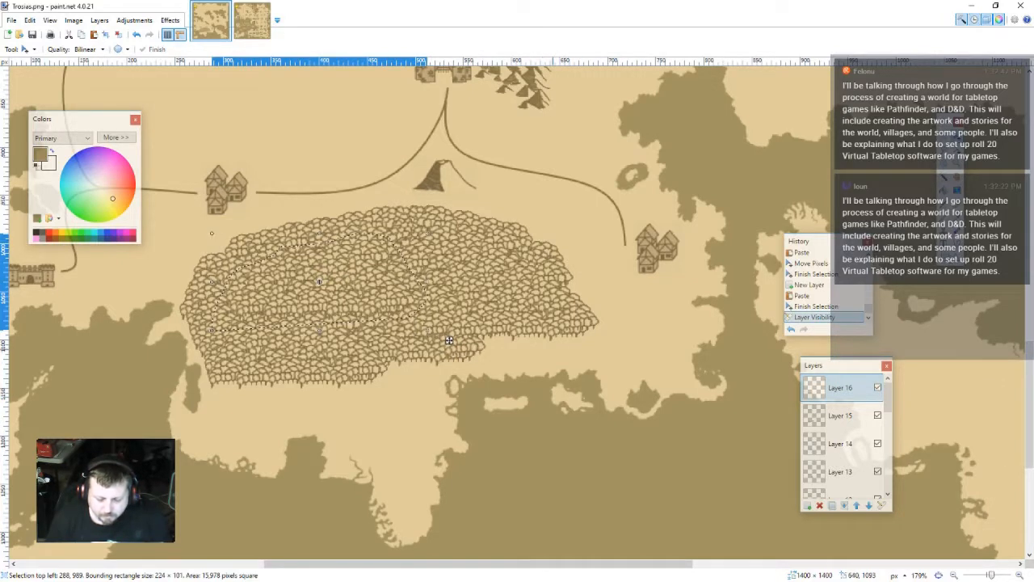
{"action": "key", "text": "ctrl+d"}
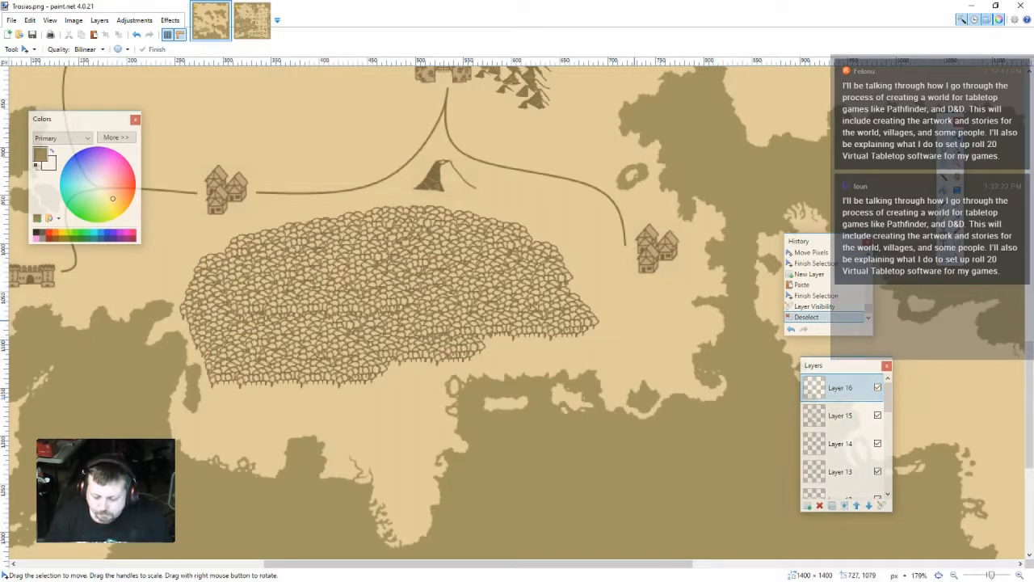
{"action": "scroll", "coordinate": [840, 444], "scroll_direction": "down", "scroll_amount": 10}
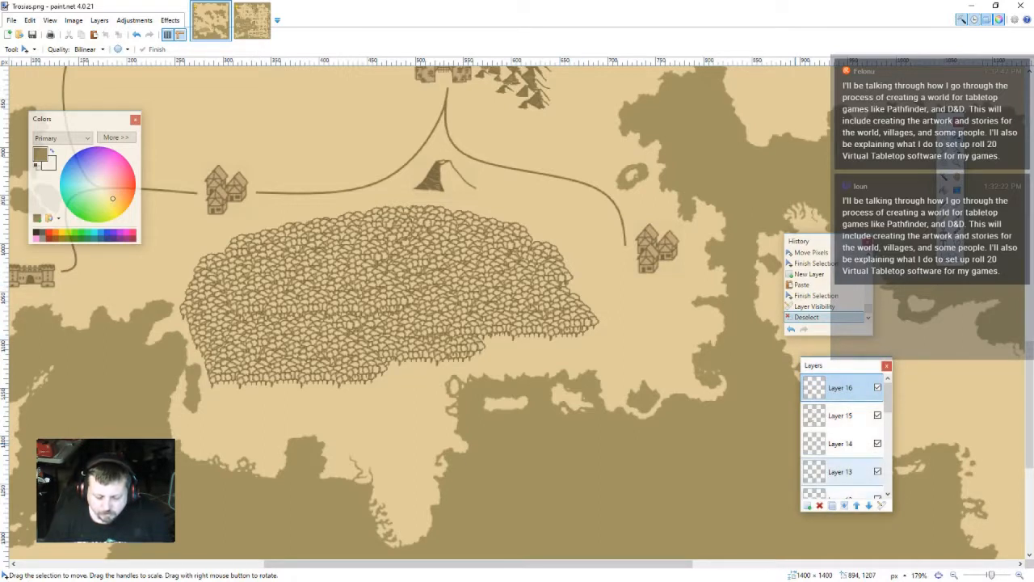
{"action": "scroll", "coordinate": [844, 440], "scroll_direction": "down", "scroll_amount": 3}
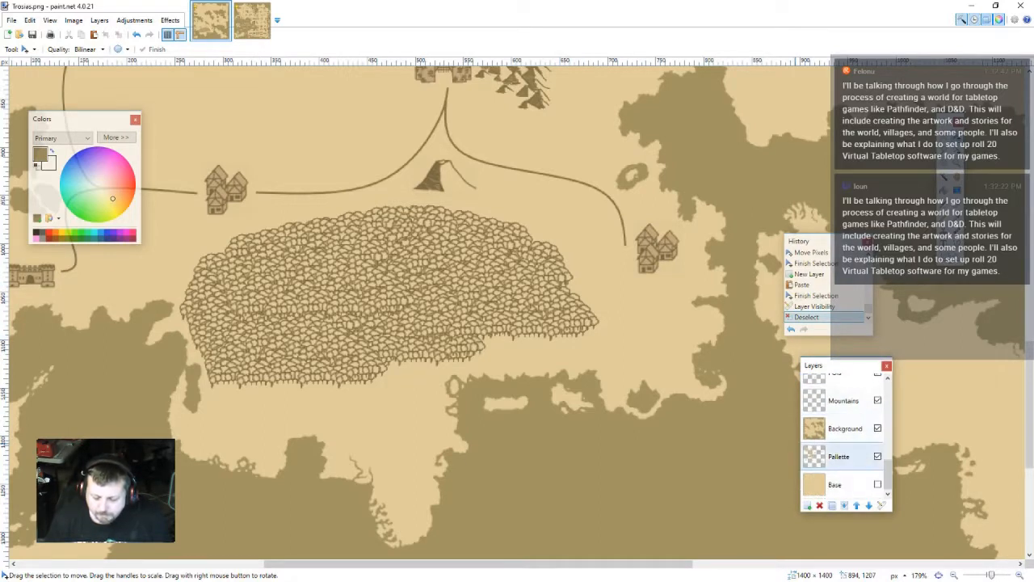
- Hide the Background layer and make a rectangular selection of about 65 × 47 px around the small tree clump below the palette forest
{"action": "left_click", "coordinate": [877, 428]}
{"action": "scroll", "coordinate": [517, 312], "scroll_direction": "right", "scroll_amount": 8}
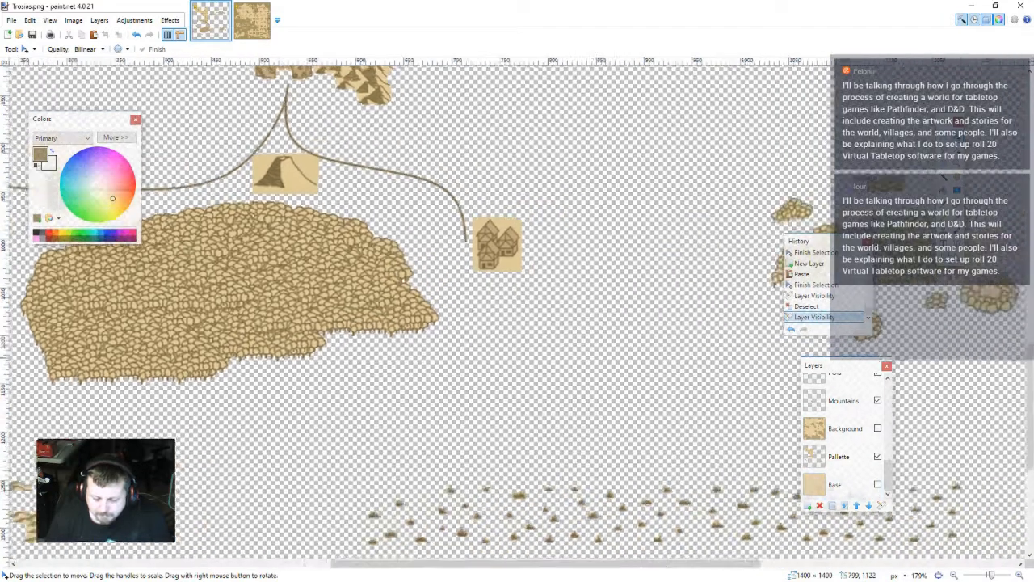
{"action": "scroll", "coordinate": [518, 312], "scroll_direction": "right", "scroll_amount": 1}
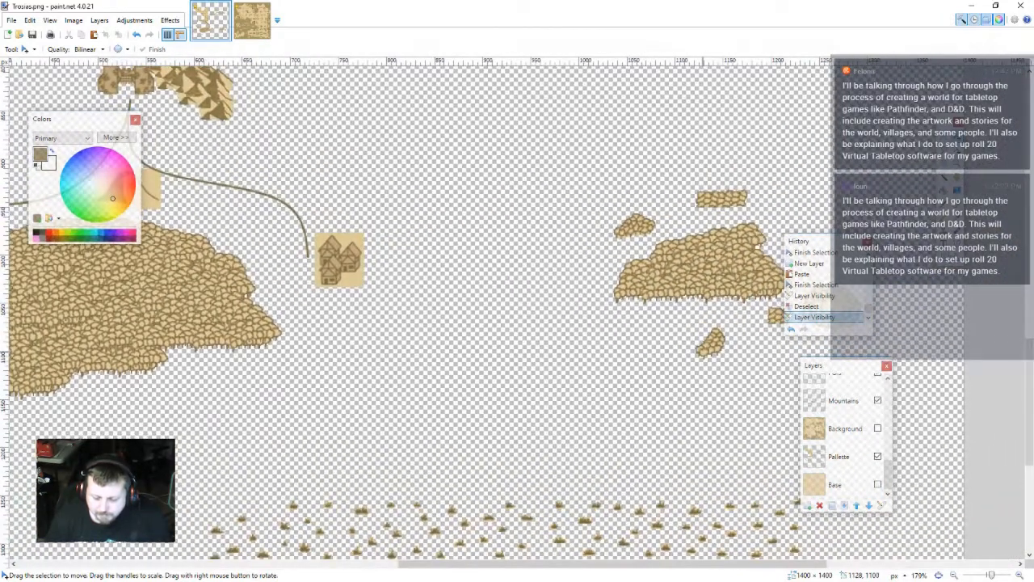
{"action": "key", "text": "s"}
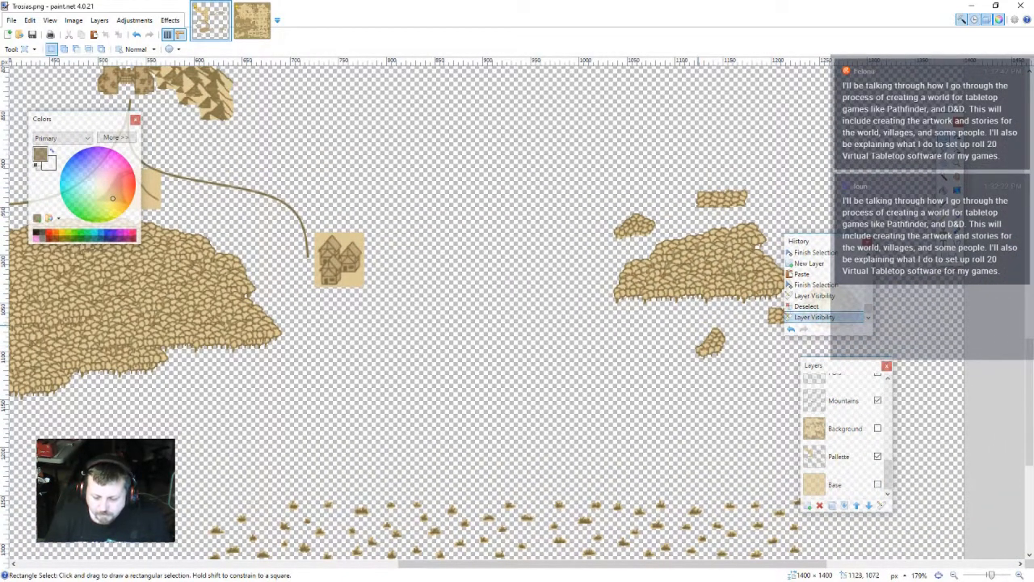
{"action": "left_click_drag", "start_coordinate": [698, 325], "coordinate": [677, 327]}
{"action": "left_click", "coordinate": [735, 370]}
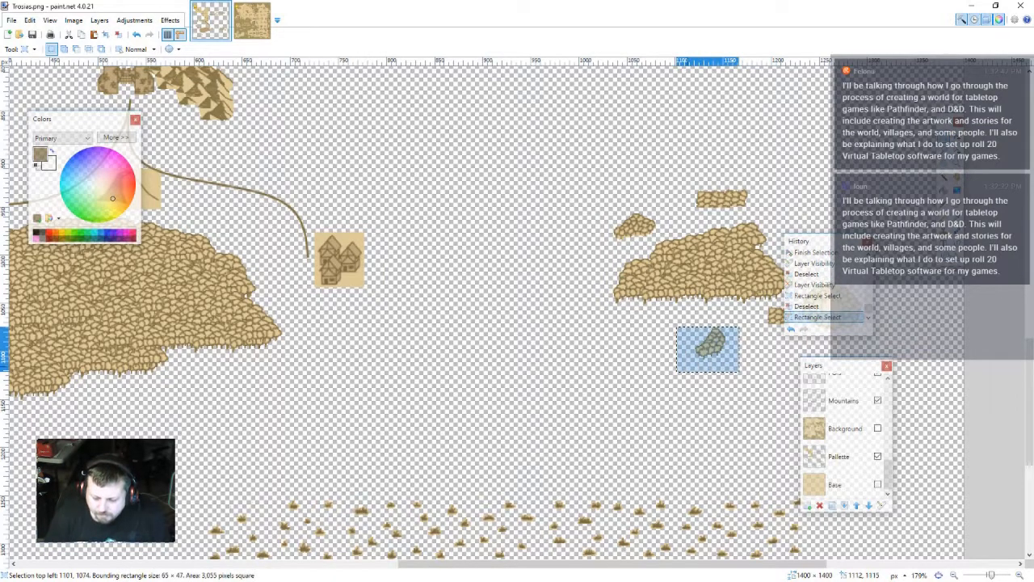
- Show the Background layer behind the forest again
{"action": "scroll", "coordinate": [694, 367], "scroll_direction": "left", "scroll_amount": 5}
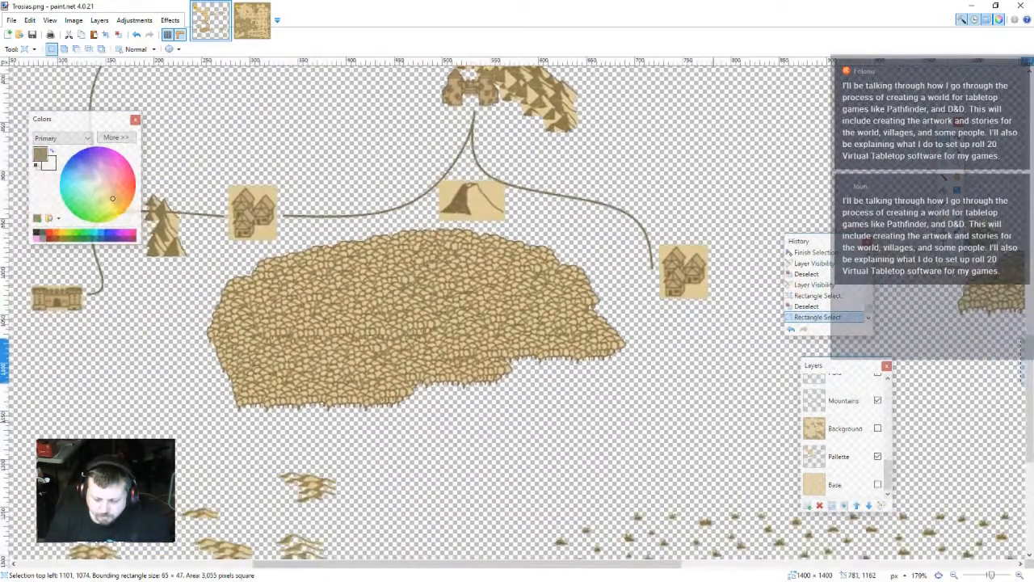
{"action": "left_click", "coordinate": [845, 428]}
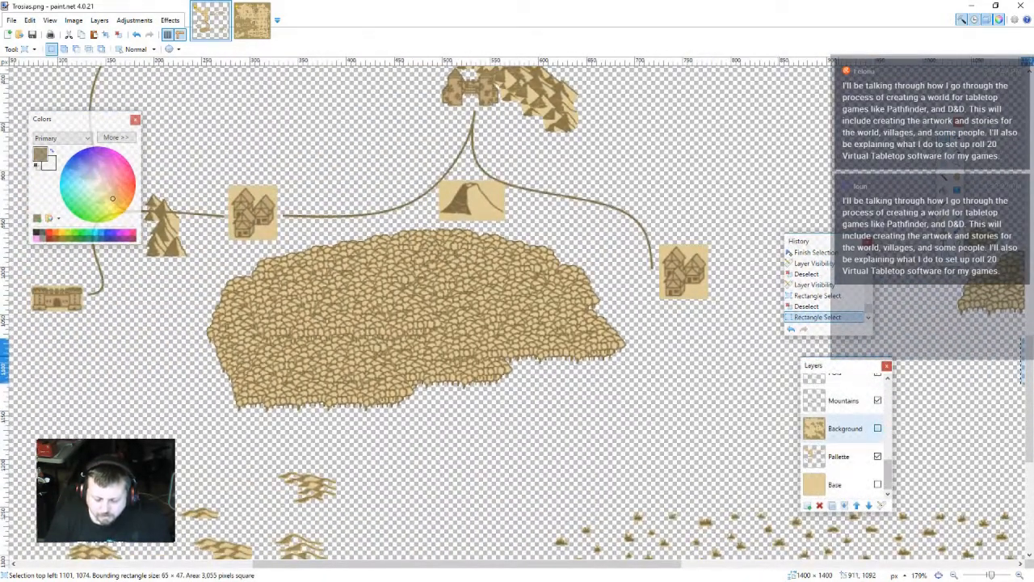
{"action": "left_click", "coordinate": [877, 428]}
- Merge the forest layers from Layer 16 through Layer 9 down into the Trees layer
{"action": "scroll", "coordinate": [846, 429], "scroll_direction": "up", "scroll_amount": 6}
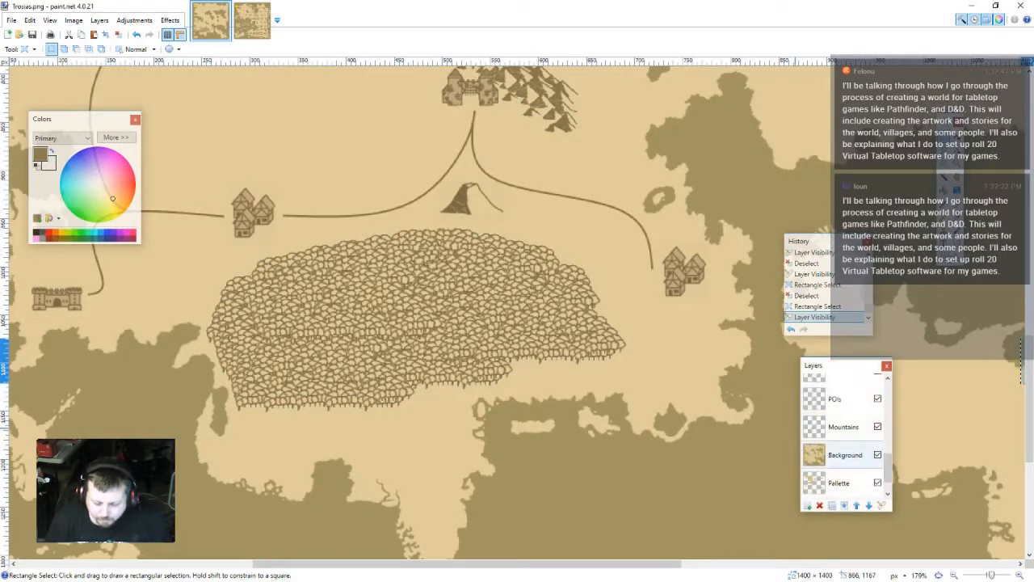
{"action": "left_click", "coordinate": [840, 388]}
{"action": "left_click", "coordinate": [844, 505]}
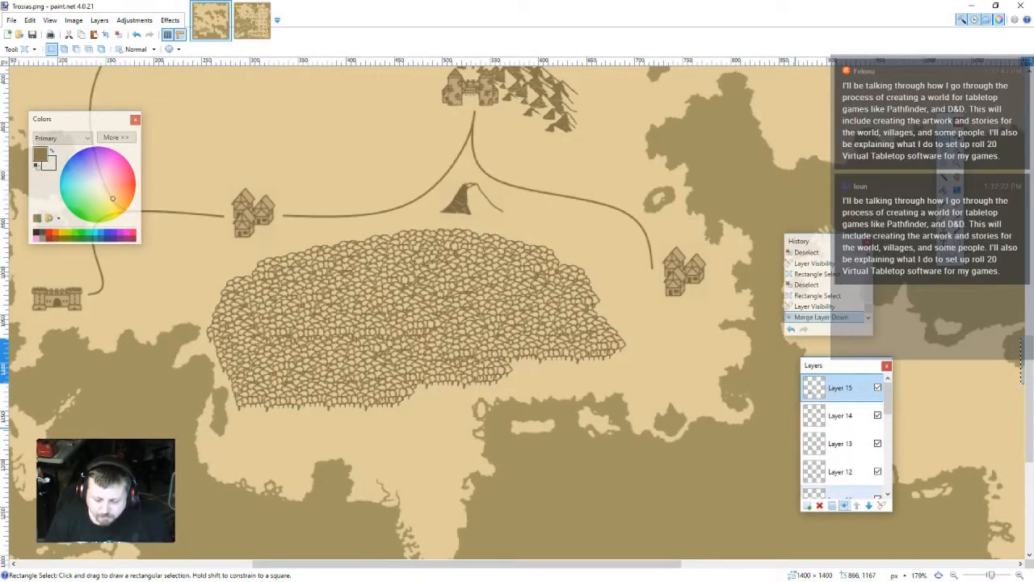
{"action": "left_click", "coordinate": [844, 505]}
{"action": "left_click", "coordinate": [844, 505]}
{"action": "left_click", "coordinate": [844, 505]}
{"action": "left_click", "coordinate": [845, 505]}
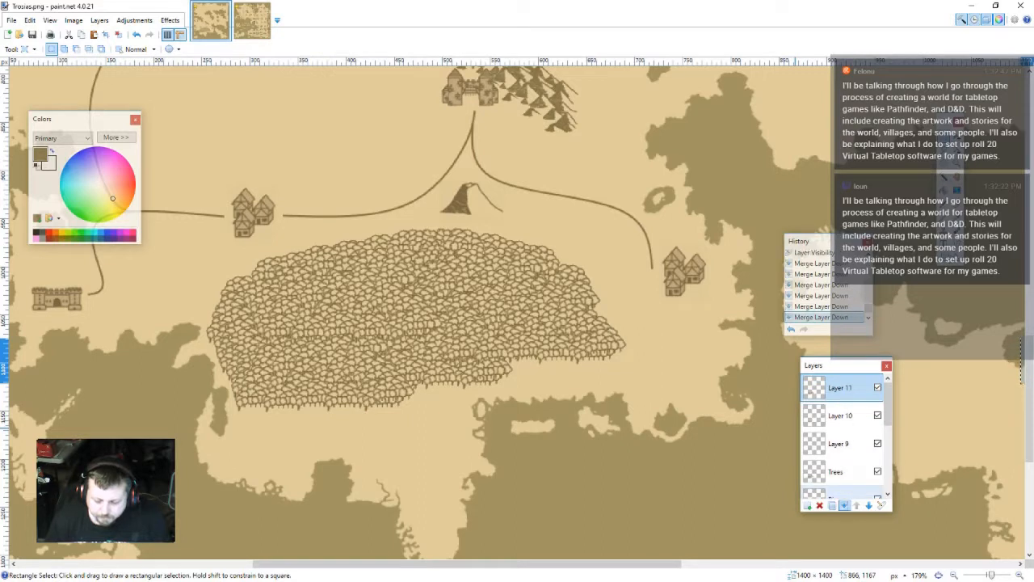
{"action": "left_click", "coordinate": [844, 505]}
{"action": "left_click", "coordinate": [844, 504]}
{"action": "left_click", "coordinate": [844, 505]}
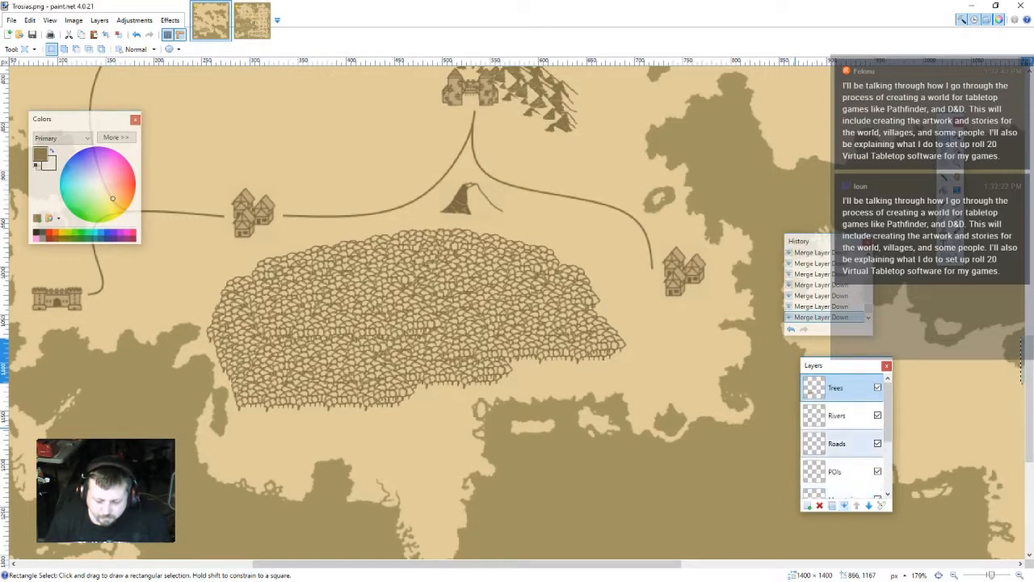
- Add a new layer above Trees, copy the selected tree clump from the Pallette layer, and return to Layer 9
{"action": "key", "text": "ctrl+shift+v"}
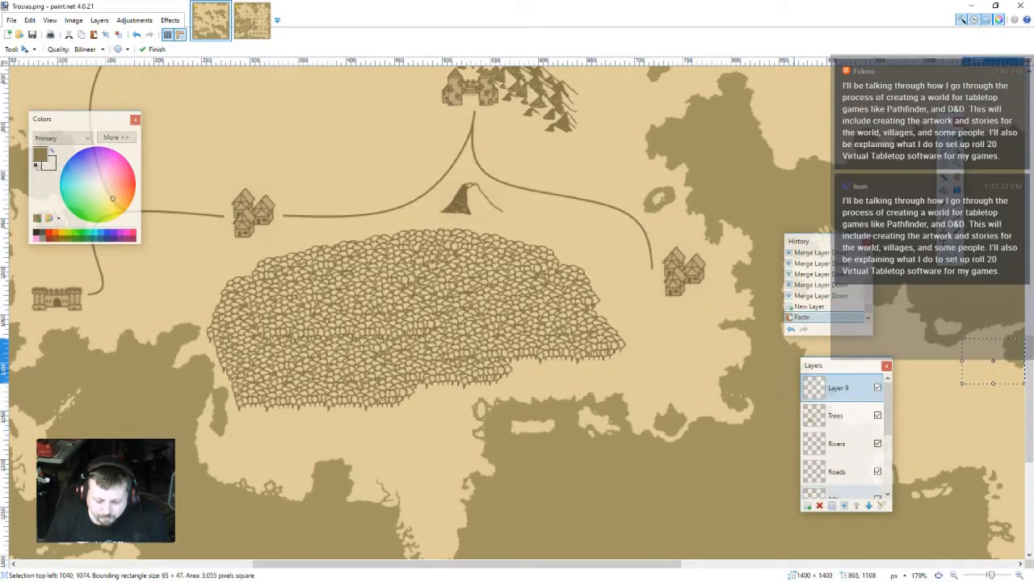
{"action": "key", "text": "ctrl+z"}
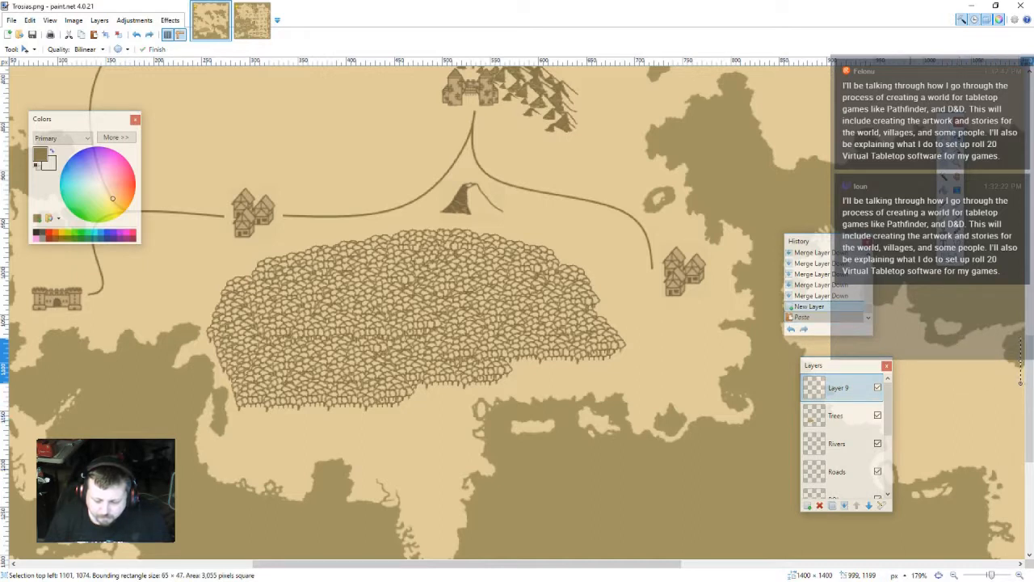
{"action": "scroll", "coordinate": [844, 436], "scroll_direction": "down", "scroll_amount": 5}
{"action": "left_click", "coordinate": [840, 456]}
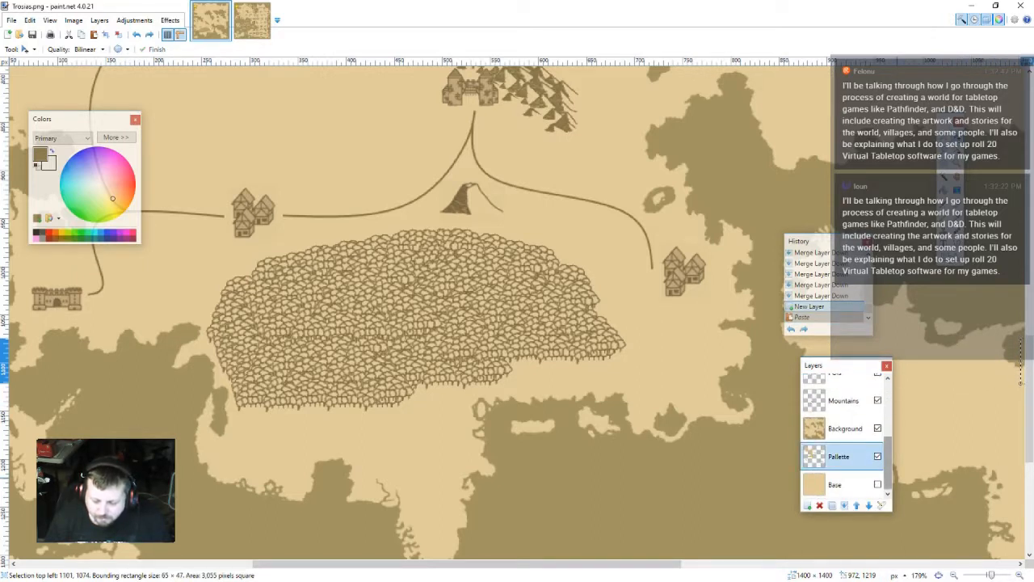
{"action": "left_click_drag", "start_coordinate": [887, 469], "coordinate": [887, 401]}
{"action": "left_click", "coordinate": [840, 388]}
- Paste the tree clump into Layer 9 and place it at the end of the forest's lowest tree row, at about 431, 1113
{"action": "key", "text": "ctrl+v"}
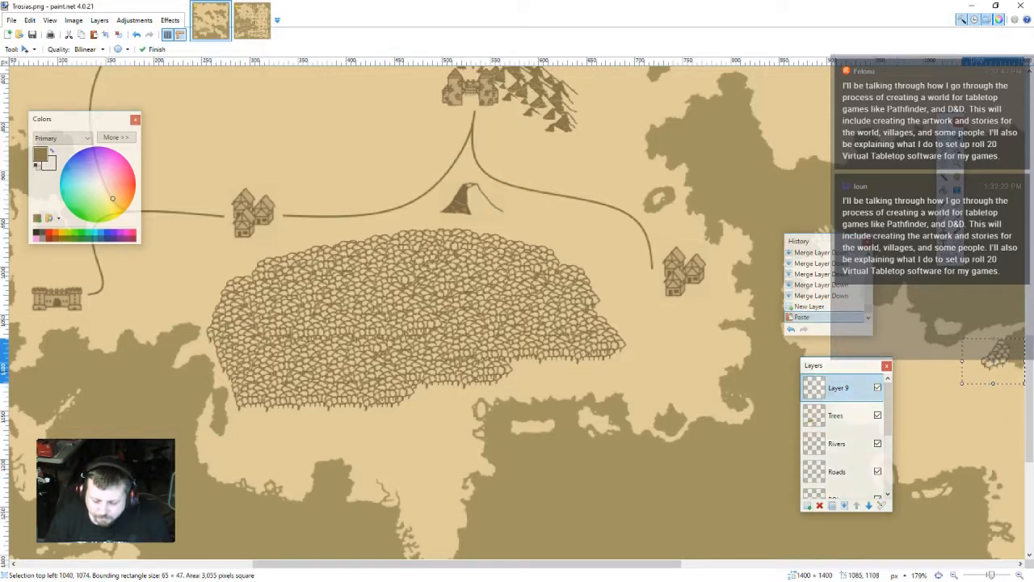
{"action": "mouse_move", "coordinate": [994, 361]}
{"action": "left_mouse_down"}
{"action": "mouse_move", "coordinate": [646, 388]}
{"action": "mouse_move", "coordinate": [412, 388]}
{"action": "mouse_move", "coordinate": [451, 426]}
{"action": "mouse_move", "coordinate": [531, 450]}
{"action": "mouse_move", "coordinate": [554, 484]}
{"action": "mouse_move", "coordinate": [545, 469]}
{"action": "left_mouse_up"}
{"action": "scroll", "coordinate": [484, 425], "scroll_direction": "up", "scroll_amount": 5}
{"action": "scroll", "coordinate": [544, 469], "scroll_direction": "down", "scroll_amount": 3}
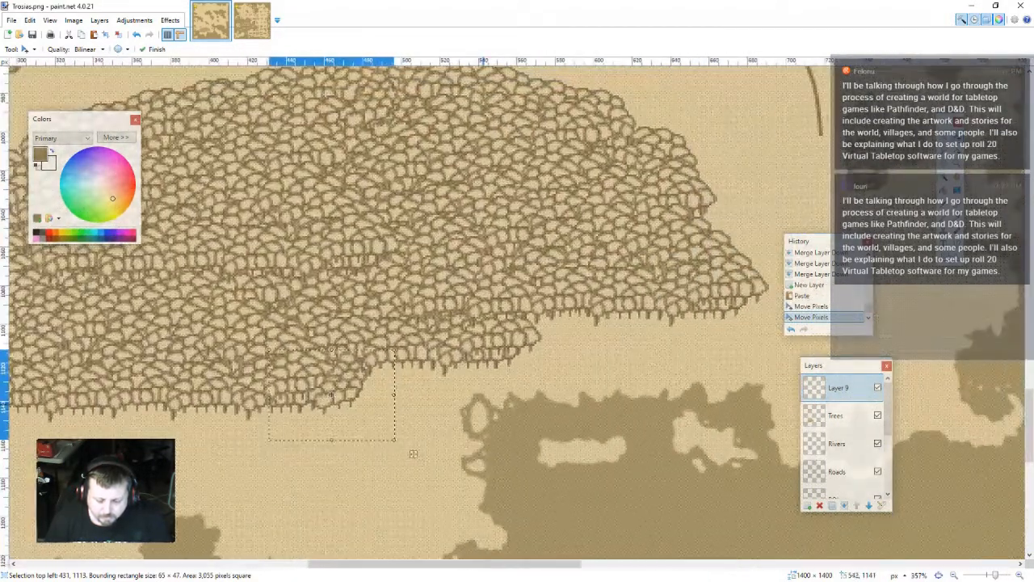
{"action": "key", "text": "Return"}
- Paste a second tree clump and fit it at the end of the forest's middle bottom row, about 529, 1090, then deselect
{"action": "key", "text": "ctrl+v"}
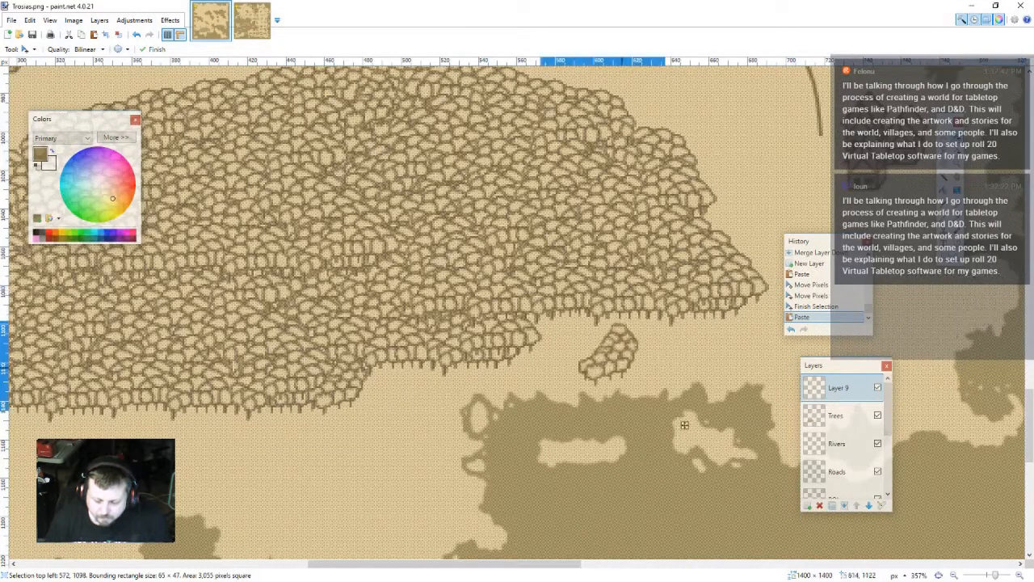
{"action": "left_click_drag", "start_coordinate": [685, 425], "coordinate": [602, 410]}
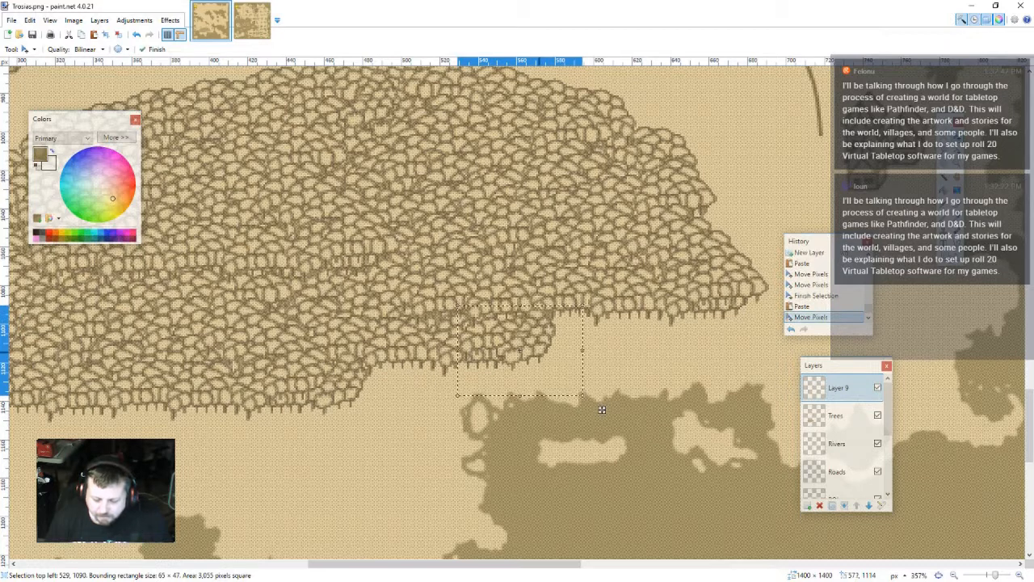
{"action": "key", "text": "ctrl+d"}
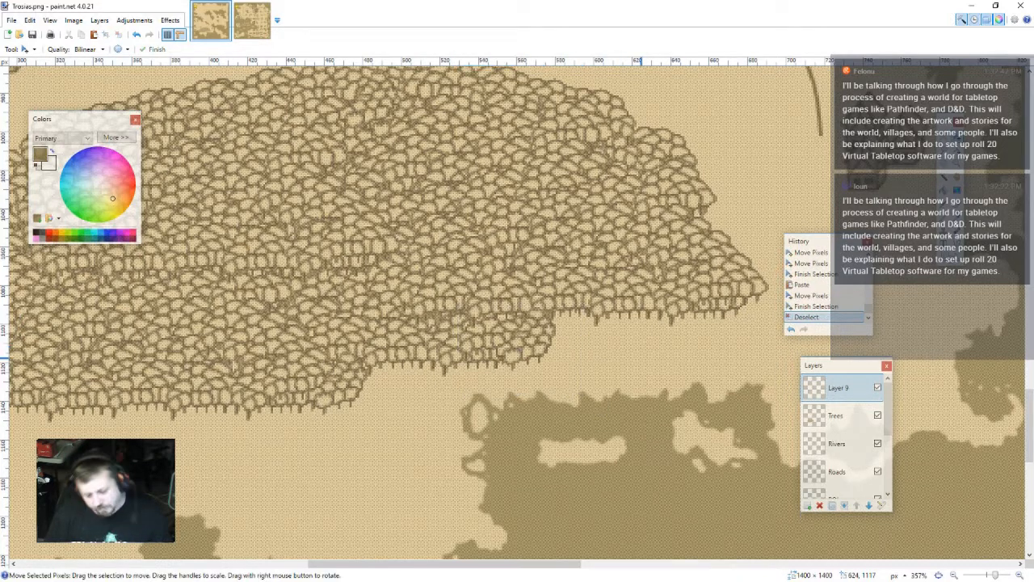
- Examine the forest's outline and its surroundings, including the roads, villages and southern coastline, at different magnifications
{"action": "scroll", "coordinate": [638, 339], "scroll_direction": "down", "scroll_amount": 4}
{"action": "left_click_drag", "start_coordinate": [662, 364], "coordinate": [566, 375]}
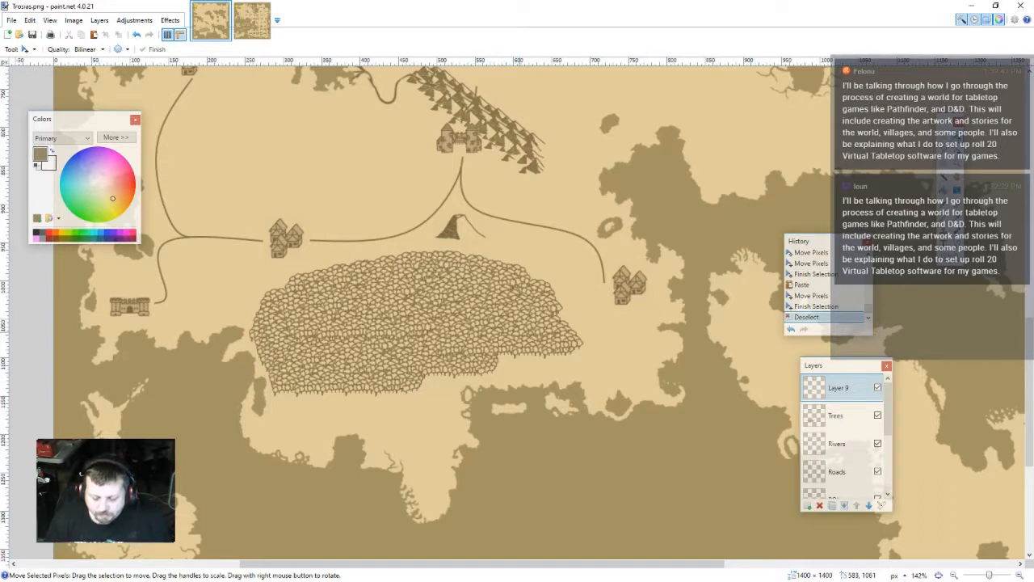
{"action": "left_click_drag", "start_coordinate": [607, 385], "coordinate": [553, 310]}
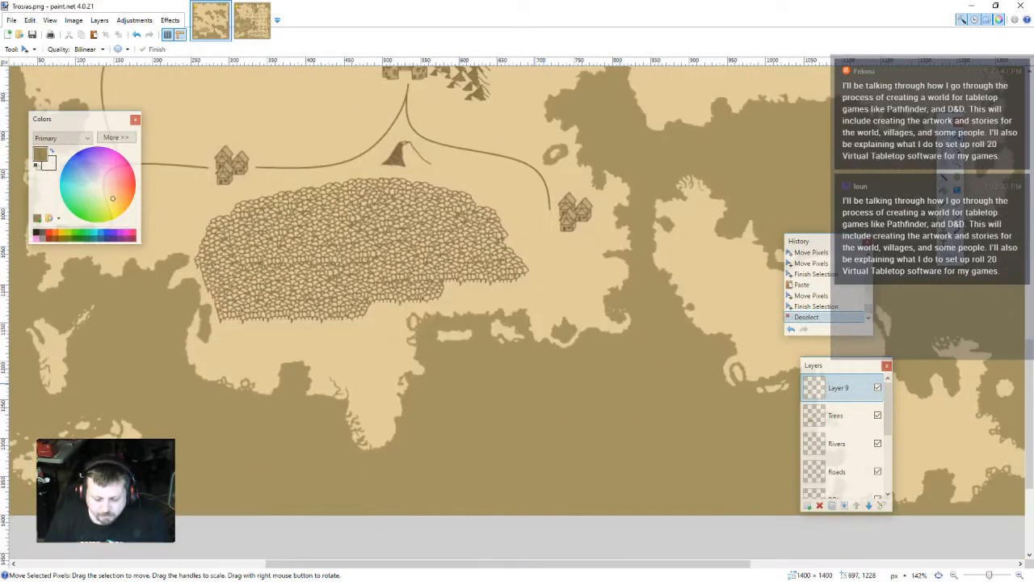
{"action": "left_click_drag", "start_coordinate": [495, 250], "coordinate": [495, 382]}
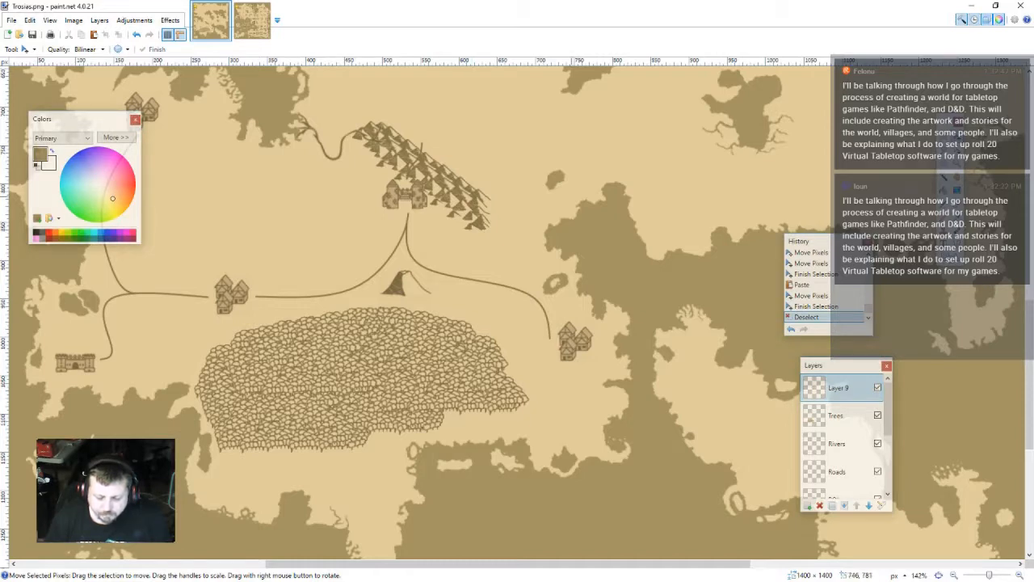
{"action": "scroll", "coordinate": [431, 425], "scroll_direction": "up", "scroll_amount": 3}
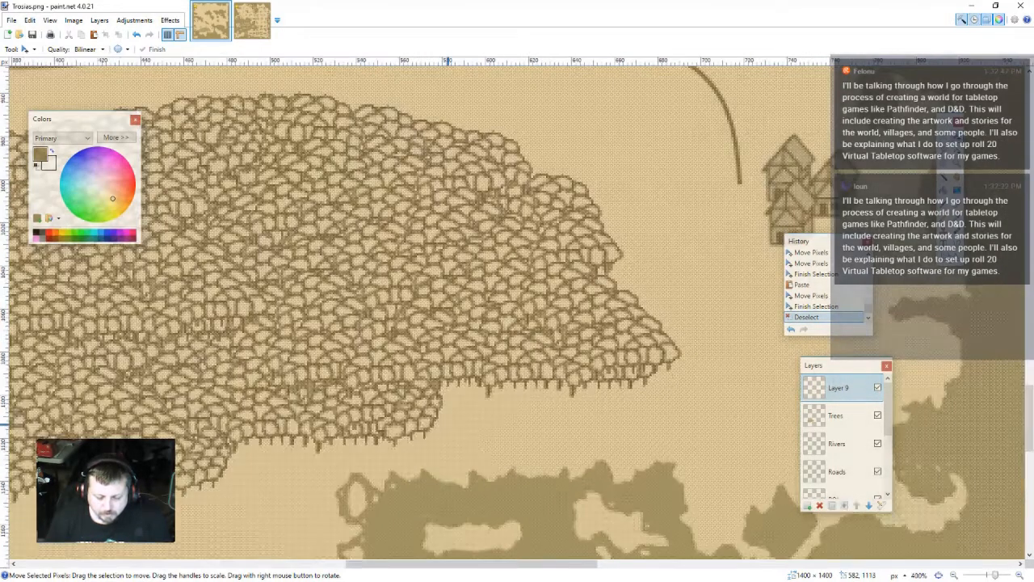
{"action": "scroll", "coordinate": [492, 482], "scroll_direction": "down", "scroll_amount": 2}
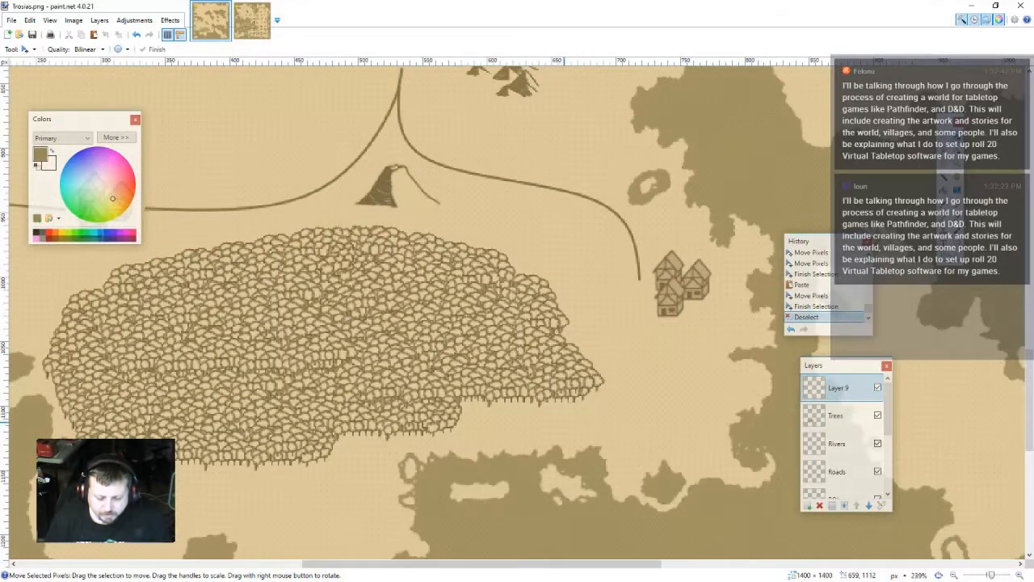
{"action": "left_click_drag", "start_coordinate": [563, 422], "coordinate": [486, 441]}
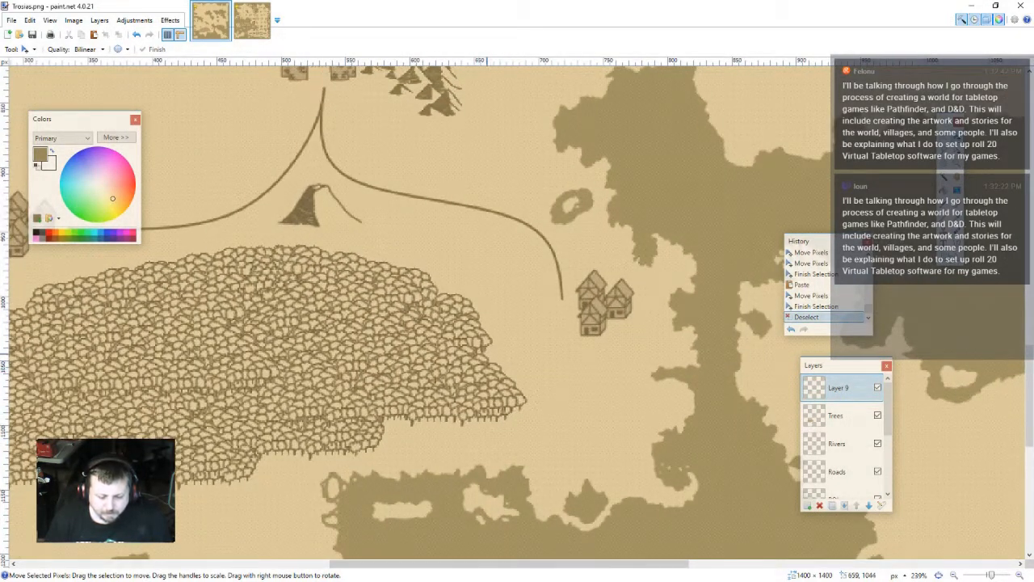
{"action": "scroll", "coordinate": [463, 309], "scroll_direction": "down", "scroll_amount": 3}
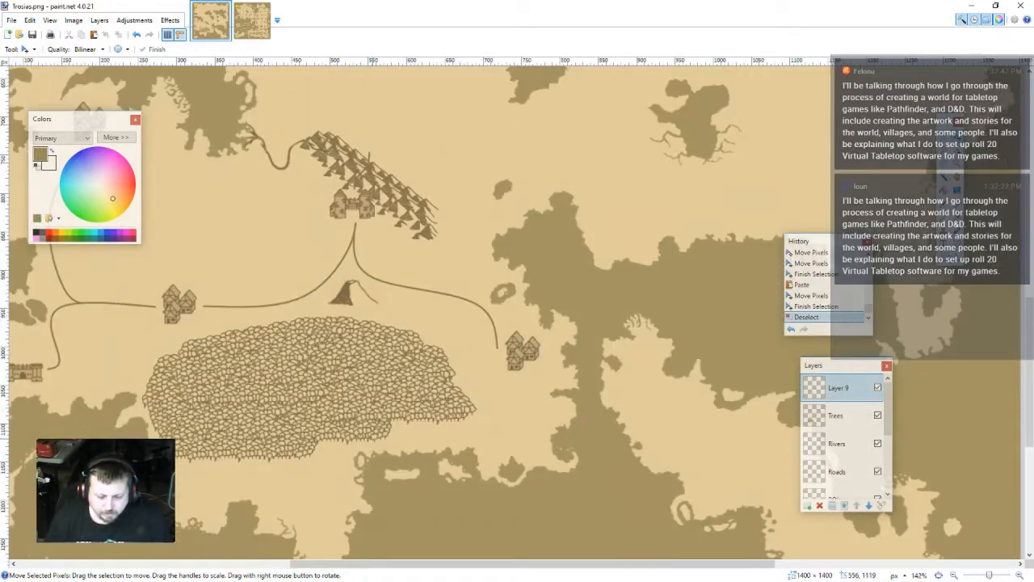
{"action": "scroll", "coordinate": [525, 437], "scroll_direction": "down", "scroll_amount": 1}
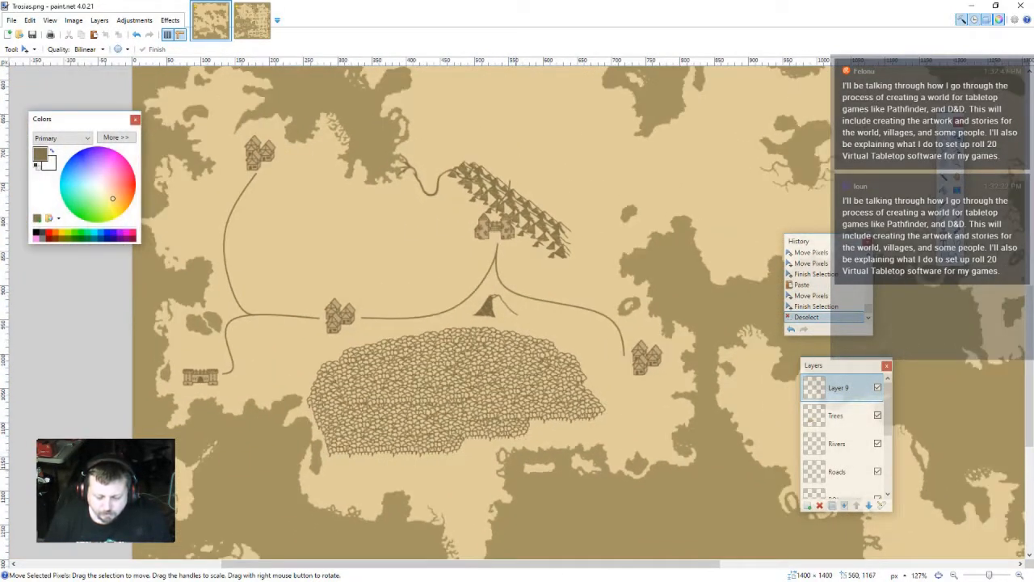
{"action": "left_click_drag", "start_coordinate": [516, 471], "coordinate": [527, 387]}
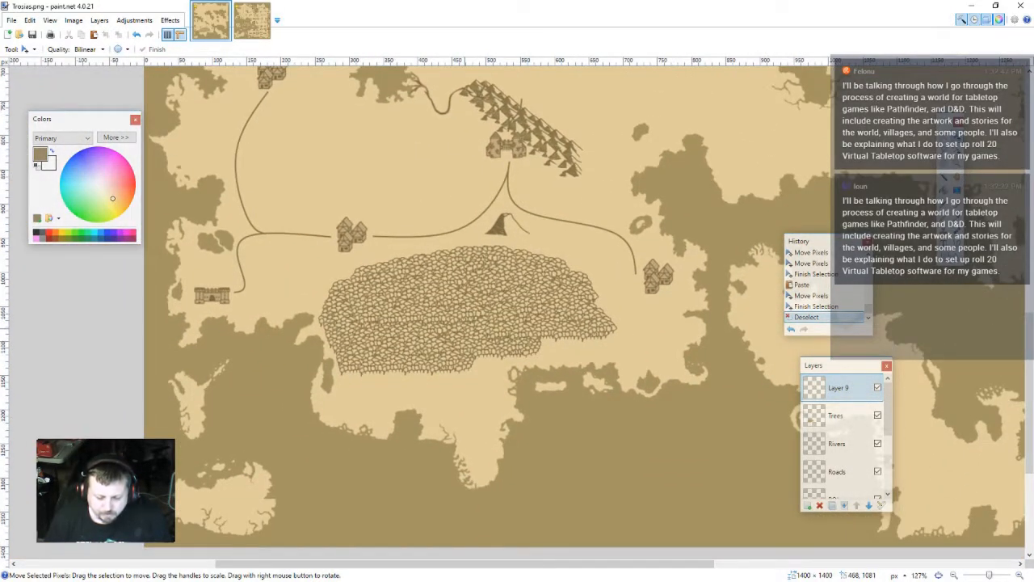
{"action": "left_click_drag", "start_coordinate": [624, 345], "coordinate": [593, 341]}
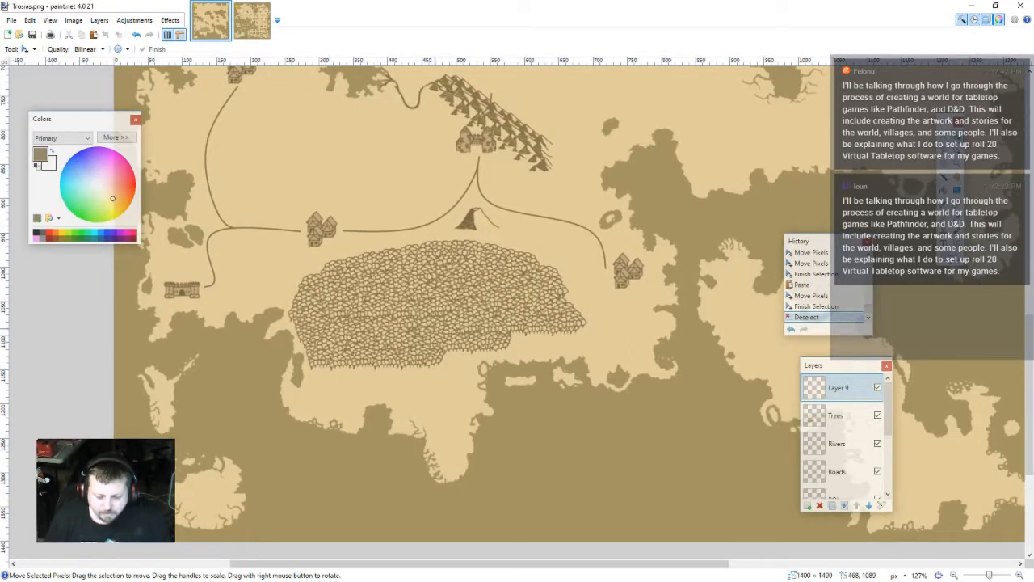
{"action": "scroll", "coordinate": [434, 328], "scroll_direction": "down", "scroll_amount": 1}
{"action": "scroll", "coordinate": [435, 329], "scroll_direction": "up", "scroll_amount": 4}
{"action": "scroll", "coordinate": [441, 323], "scroll_direction": "down", "scroll_amount": 3}
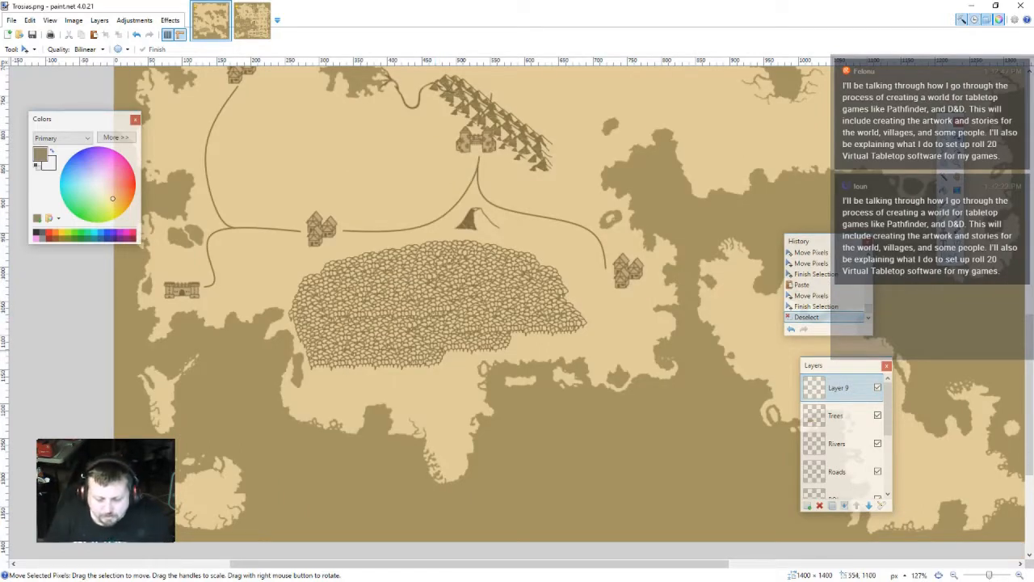
{"action": "scroll", "coordinate": [355, 331], "scroll_direction": "up", "scroll_amount": 3}
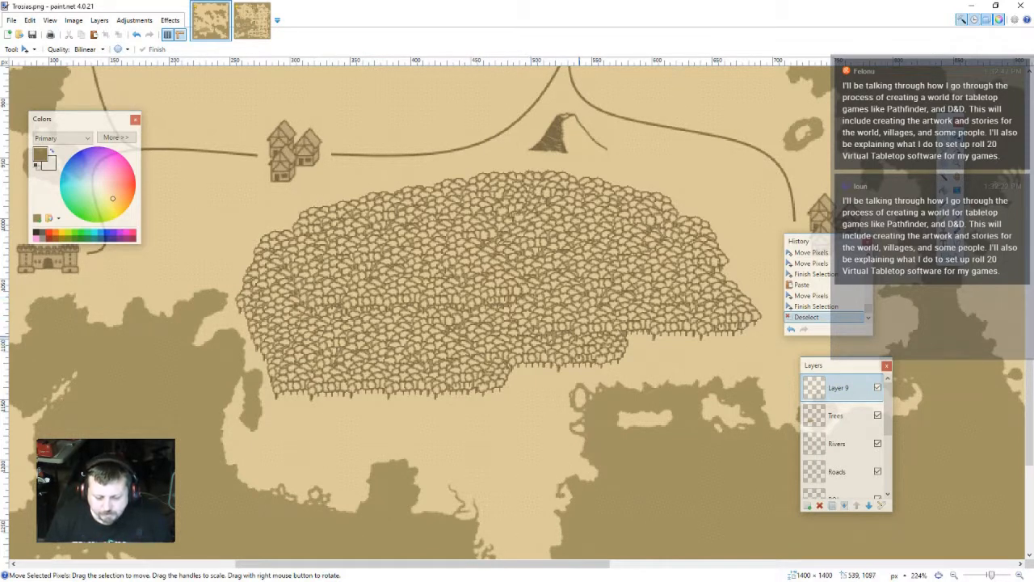
{"action": "scroll", "coordinate": [371, 331], "scroll_direction": "down", "scroll_amount": 3}
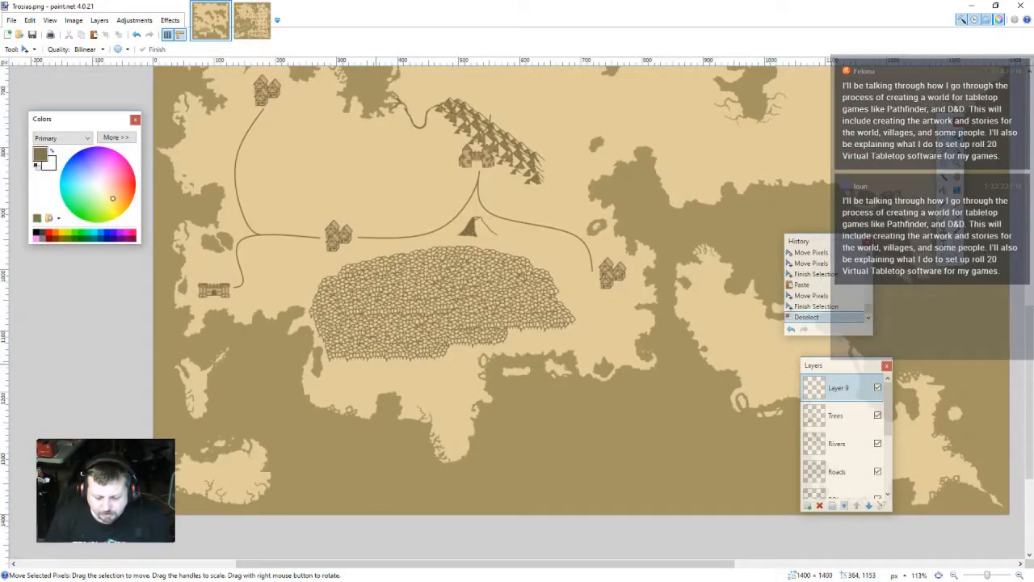
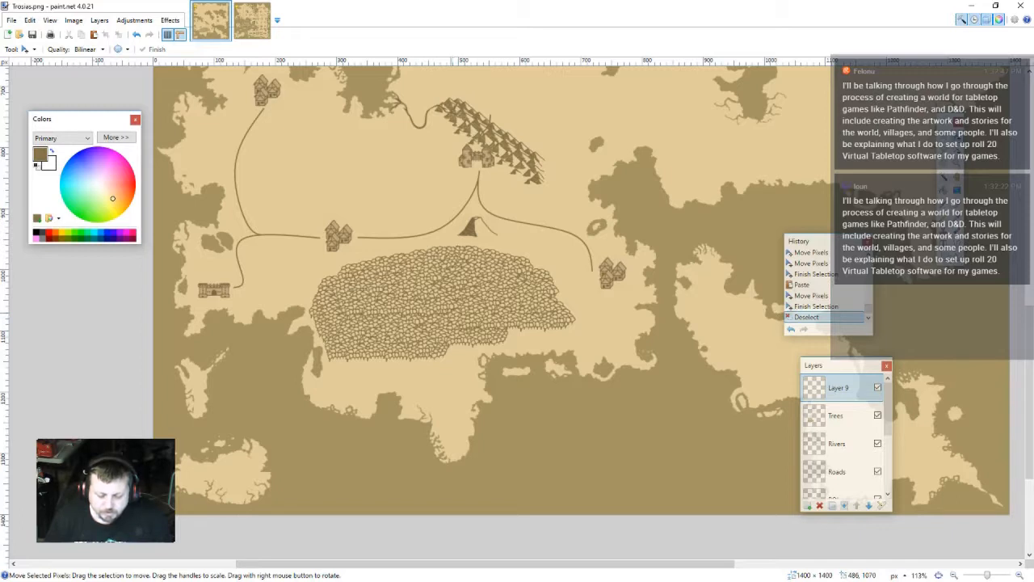
{"action": "scroll", "coordinate": [488, 334], "scroll_direction": "down", "scroll_amount": 2}
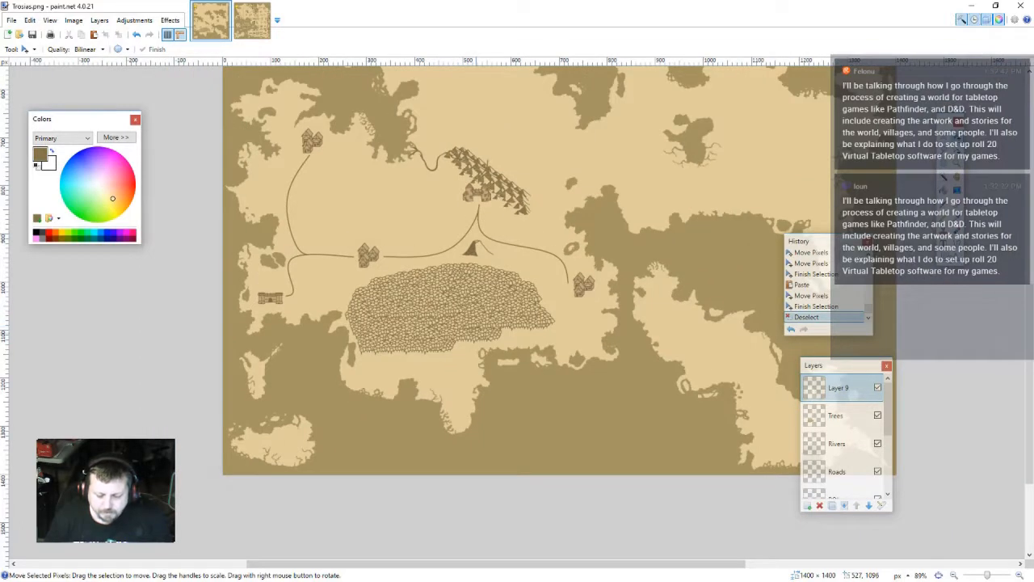
{"action": "scroll", "coordinate": [477, 328], "scroll_direction": "up", "scroll_amount": 4}
{"action": "scroll", "coordinate": [477, 328], "scroll_direction": "down", "scroll_amount": 4}
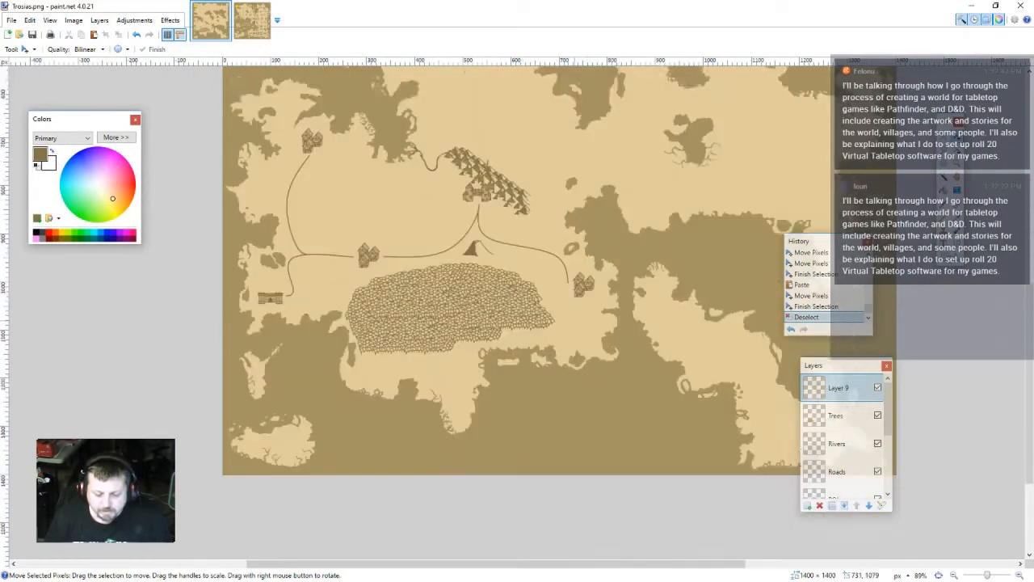
{"action": "scroll", "coordinate": [747, 299], "scroll_direction": "down", "scroll_amount": 2}
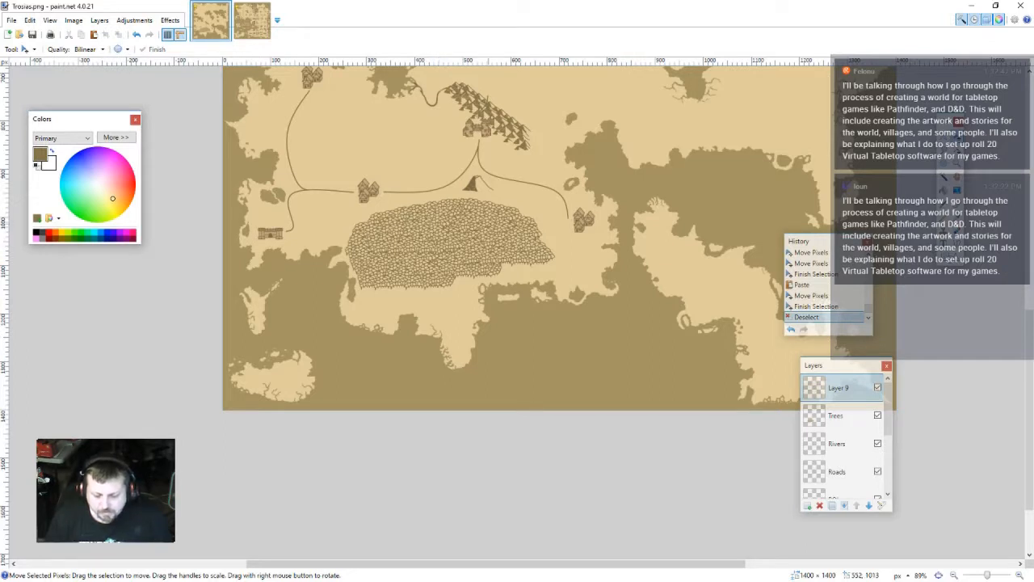
- Merge Layer 9 with the added tree clumps down into the Trees layer
{"action": "scroll", "coordinate": [488, 225], "scroll_direction": "up", "scroll_amount": 5}
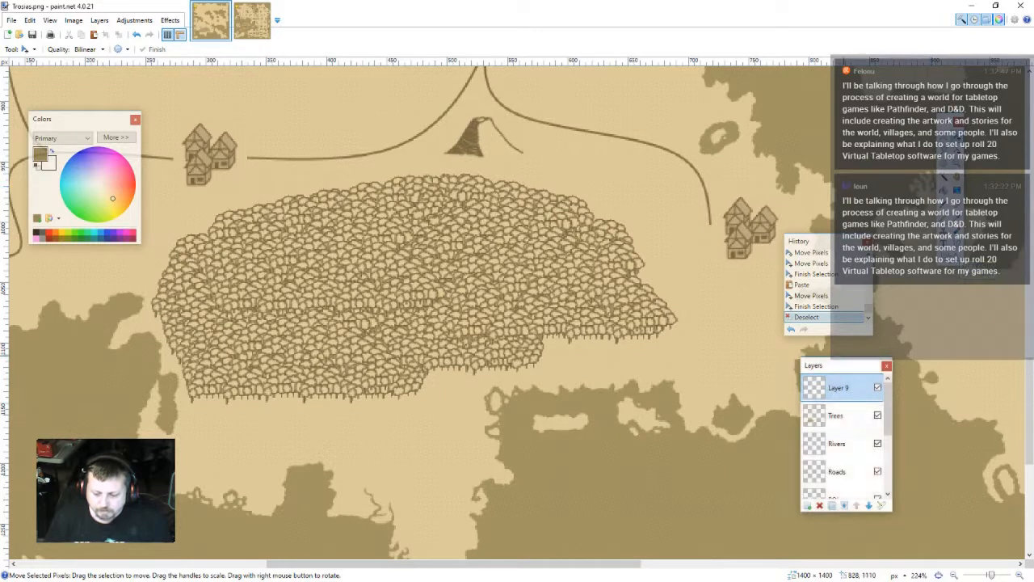
{"action": "left_click", "coordinate": [844, 505]}
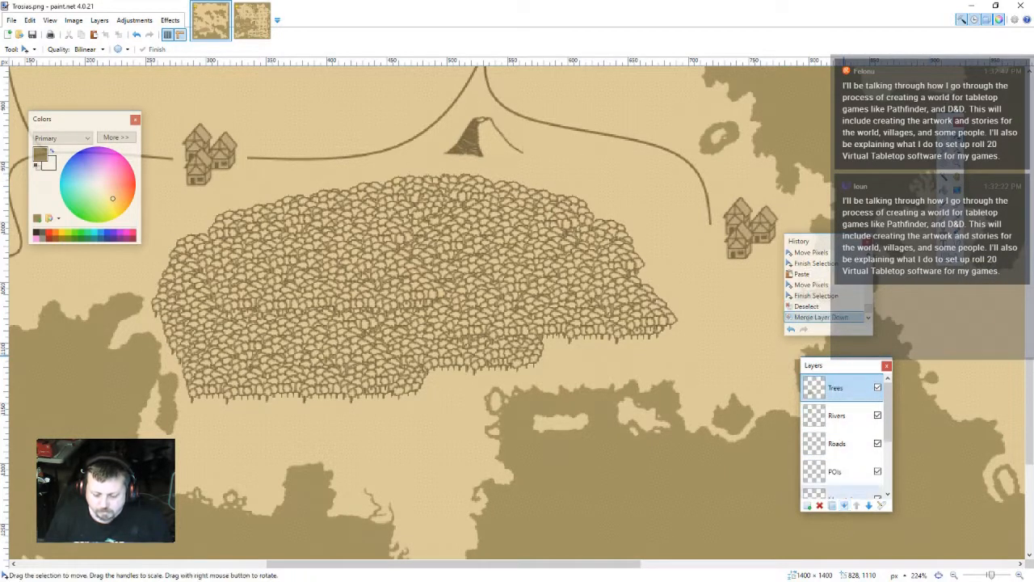
- On the Roads layer, draw a line about 303 px long from the road west of the lone mountain to the eastern village's road
{"action": "left_click", "coordinate": [837, 443]}
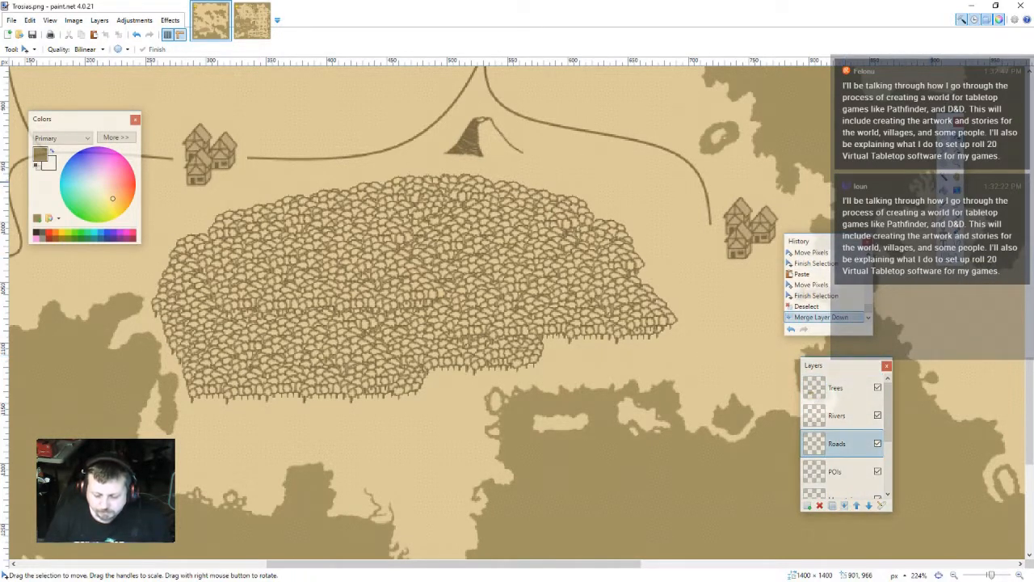
{"action": "key", "text": "o"}
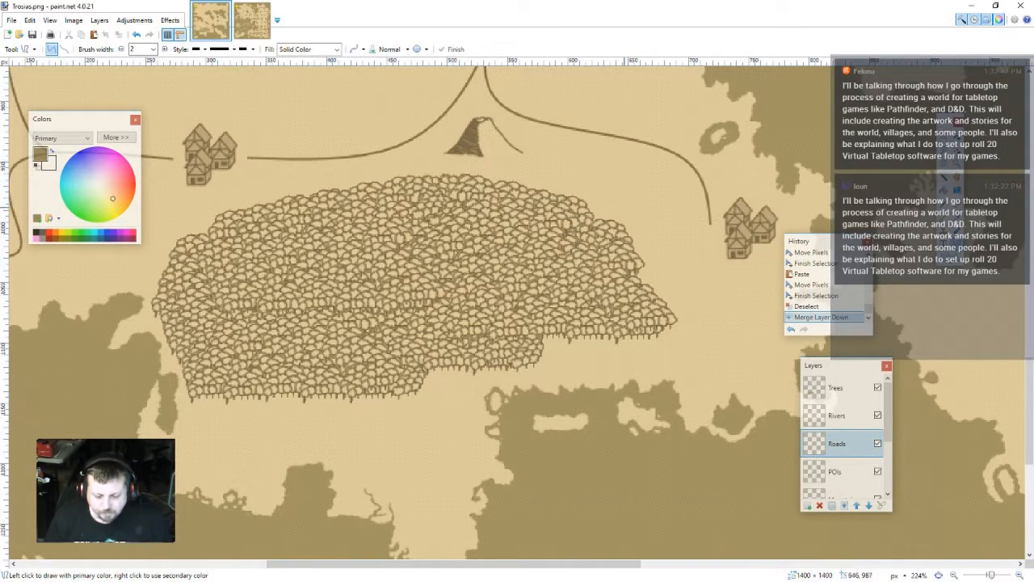
{"action": "left_click_drag", "start_coordinate": [355, 157], "coordinate": [709, 210]}
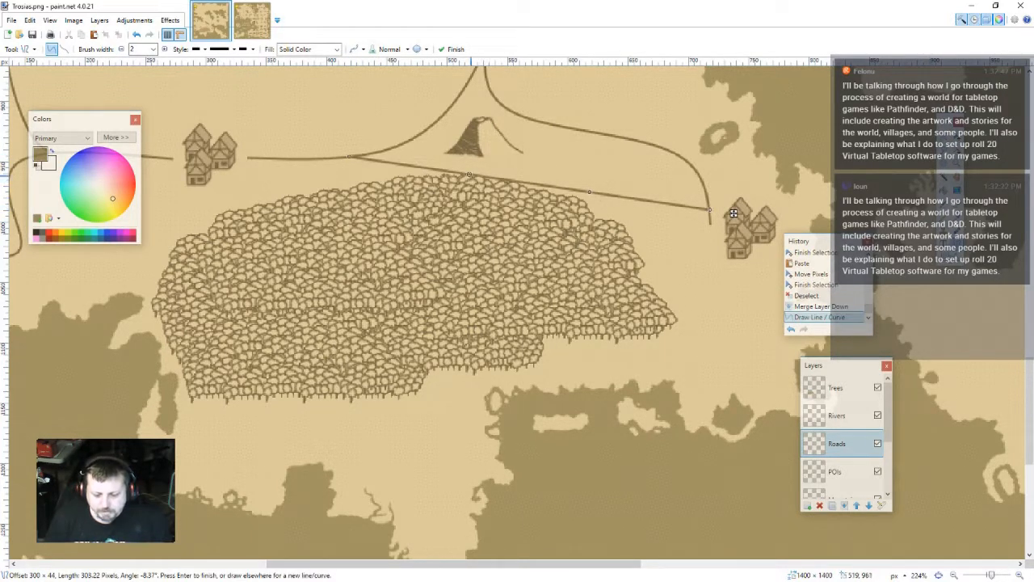
- Bend the new road along the forest's upper right edge and align its ends with the existing roads
{"action": "left_click_drag", "start_coordinate": [470, 175], "coordinate": [493, 170]}
{"action": "left_click_drag", "start_coordinate": [590, 192], "coordinate": [642, 216]}
{"action": "left_click_drag", "start_coordinate": [494, 170], "coordinate": [550, 185]}
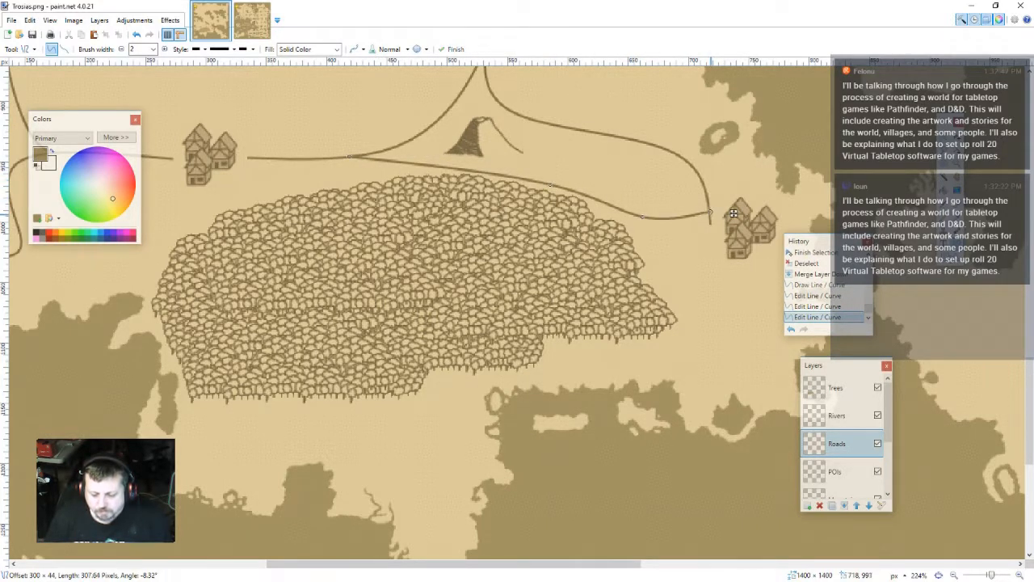
{"action": "left_click_drag", "start_coordinate": [710, 212], "coordinate": [710, 223]}
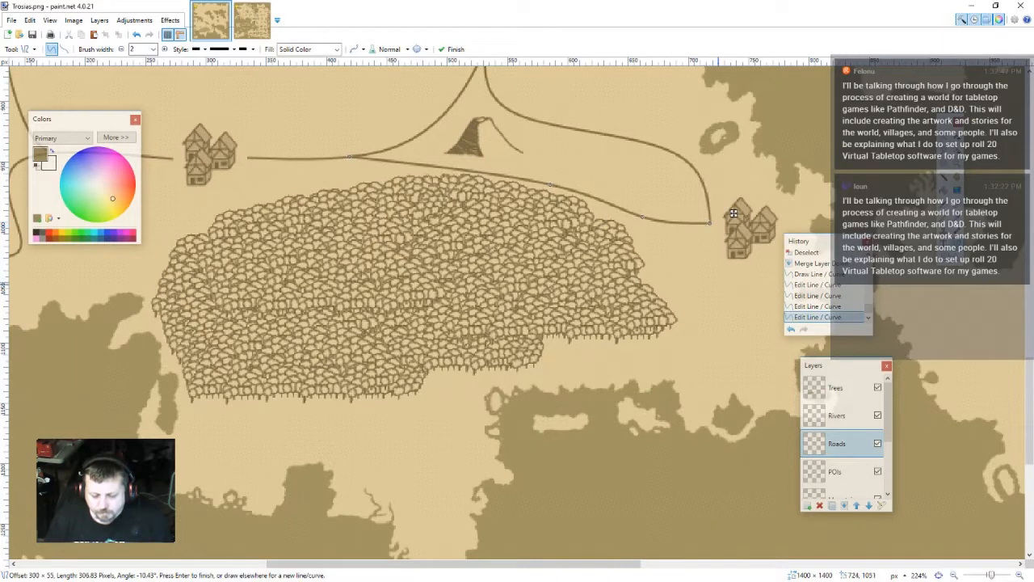
{"action": "scroll", "coordinate": [326, 174], "scroll_direction": "up", "scroll_amount": 1}
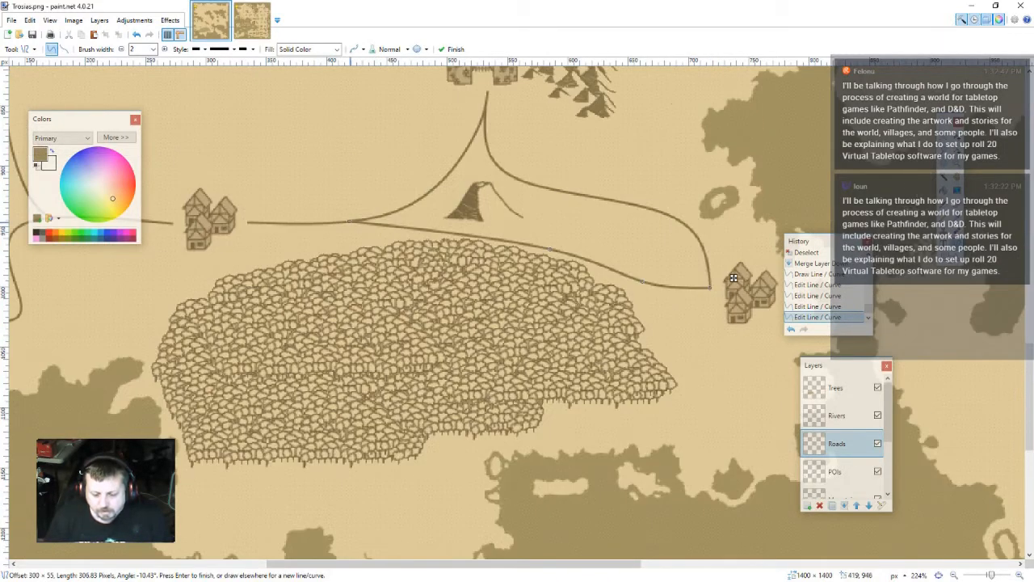
{"action": "scroll", "coordinate": [339, 221], "scroll_direction": "up", "scroll_amount": 6}
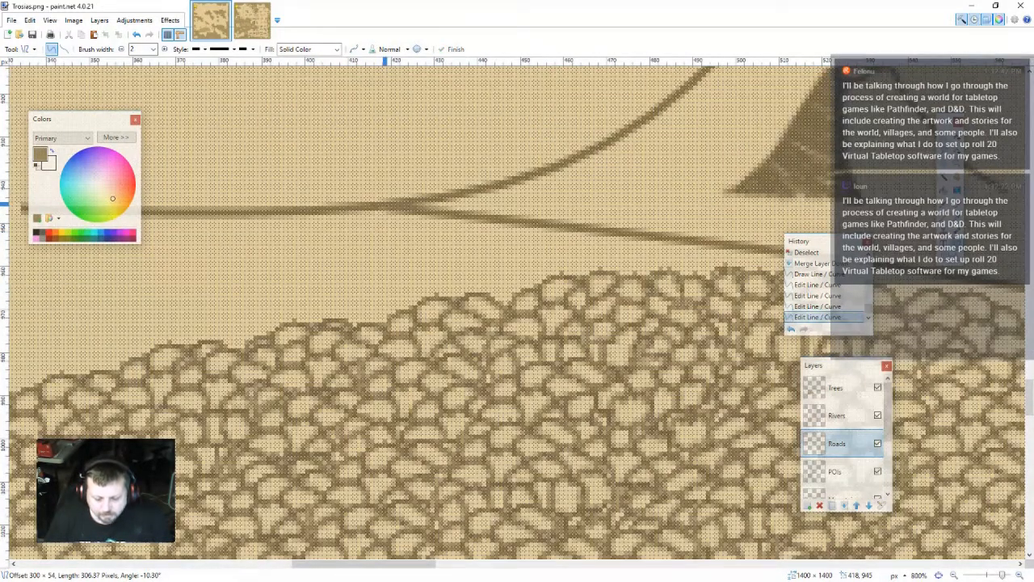
{"action": "scroll", "coordinate": [384, 206], "scroll_direction": "down", "scroll_amount": 7}
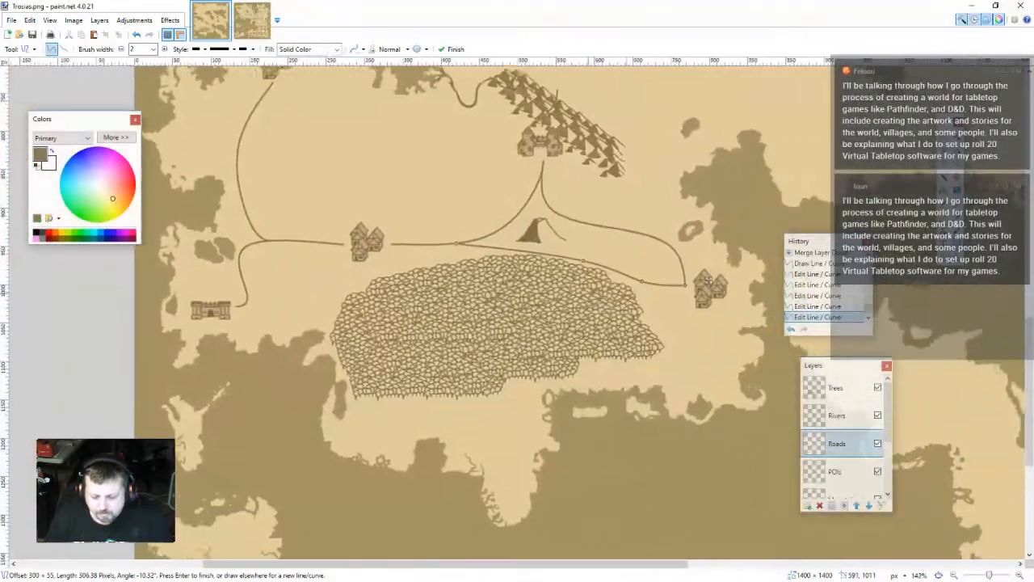
- Finish the new road's curve along the forest's upper right edge
{"action": "left_click_drag", "start_coordinate": [587, 299], "coordinate": [562, 296]}
{"action": "key", "text": "Return"}
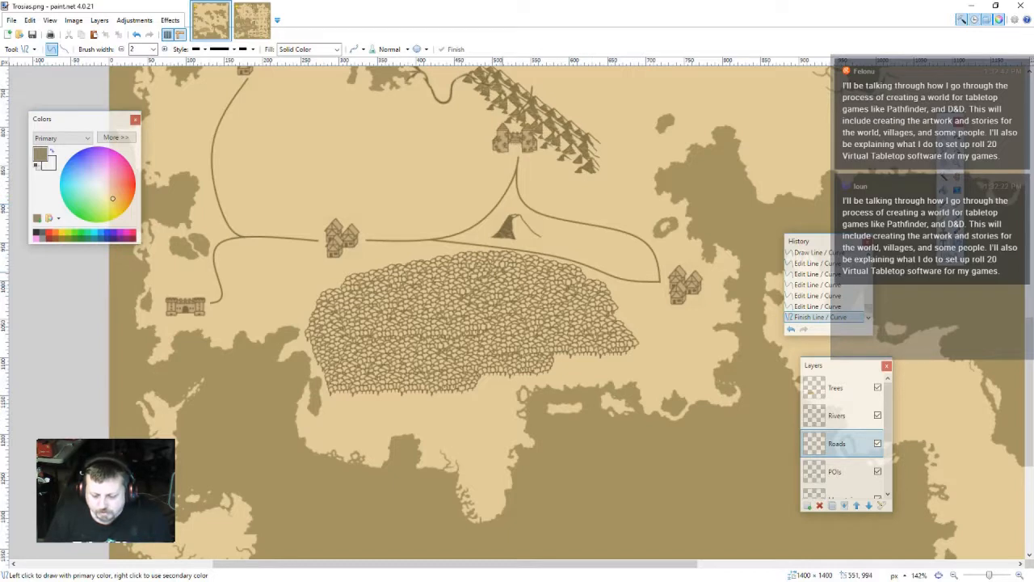
- Examine the whole map and the region around the forest, roads, villages and coastline at different magnifications
{"action": "left_click_drag", "start_coordinate": [375, 272], "coordinate": [417, 318]}
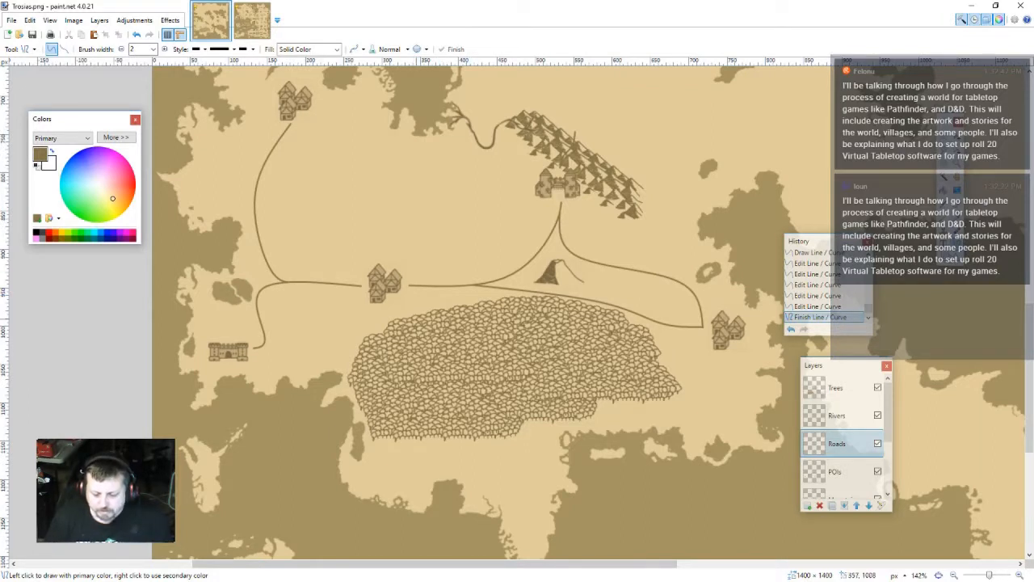
{"action": "scroll", "coordinate": [526, 355], "scroll_direction": "down", "scroll_amount": 5}
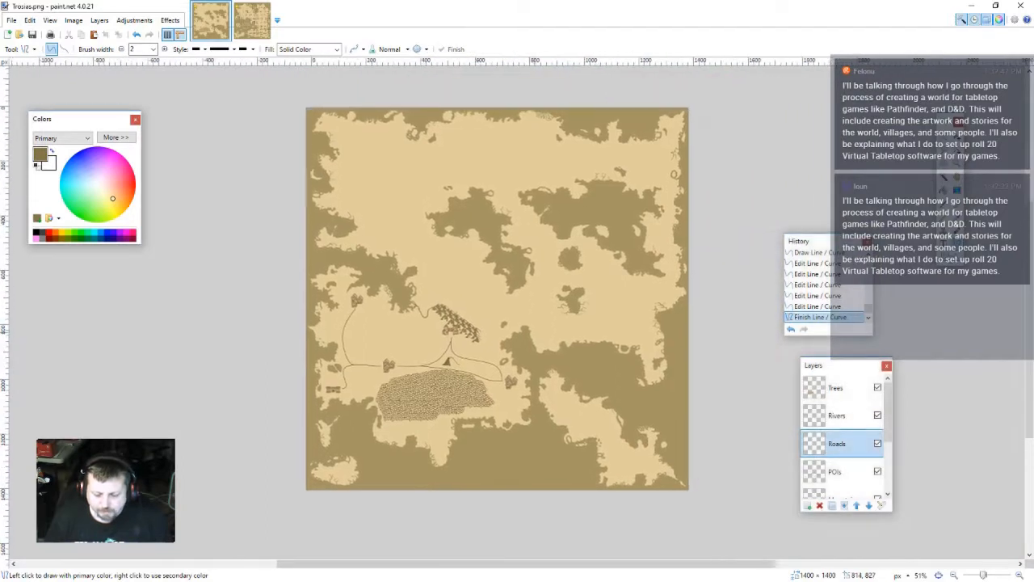
{"action": "left_click_drag", "start_coordinate": [504, 319], "coordinate": [444, 333]}
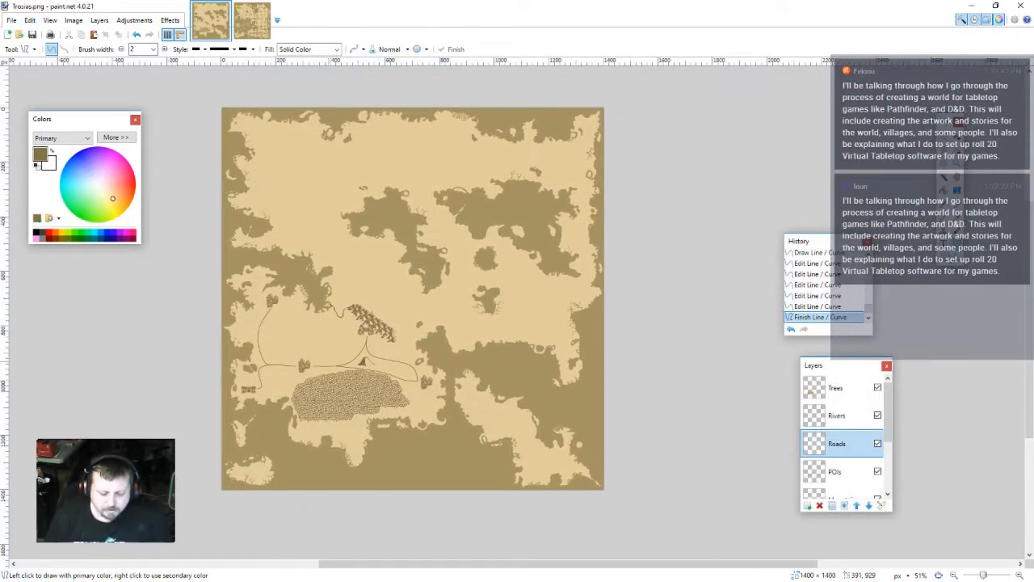
{"action": "scroll", "coordinate": [329, 360], "scroll_direction": "up", "scroll_amount": 5}
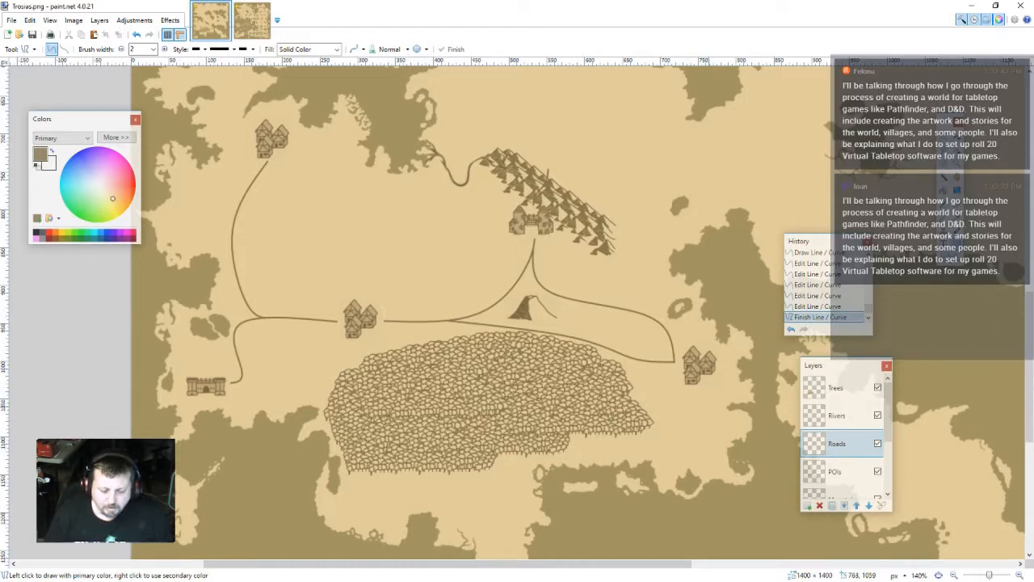
{"action": "left_click_drag", "start_coordinate": [711, 411], "coordinate": [634, 349]}
{"action": "left_click_drag", "start_coordinate": [507, 468], "coordinate": [441, 373]}
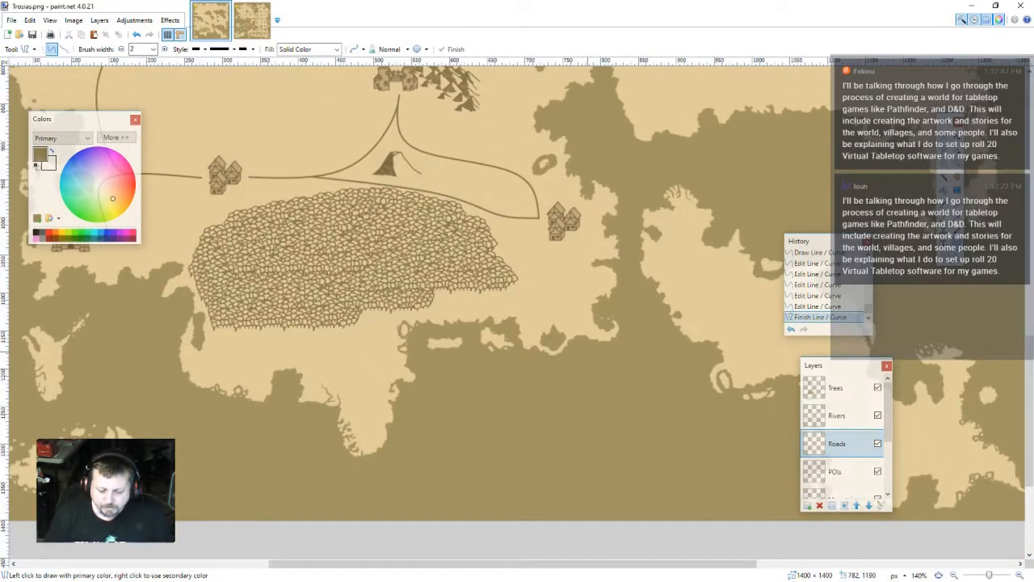
{"action": "left_click_drag", "start_coordinate": [400, 255], "coordinate": [584, 378]}
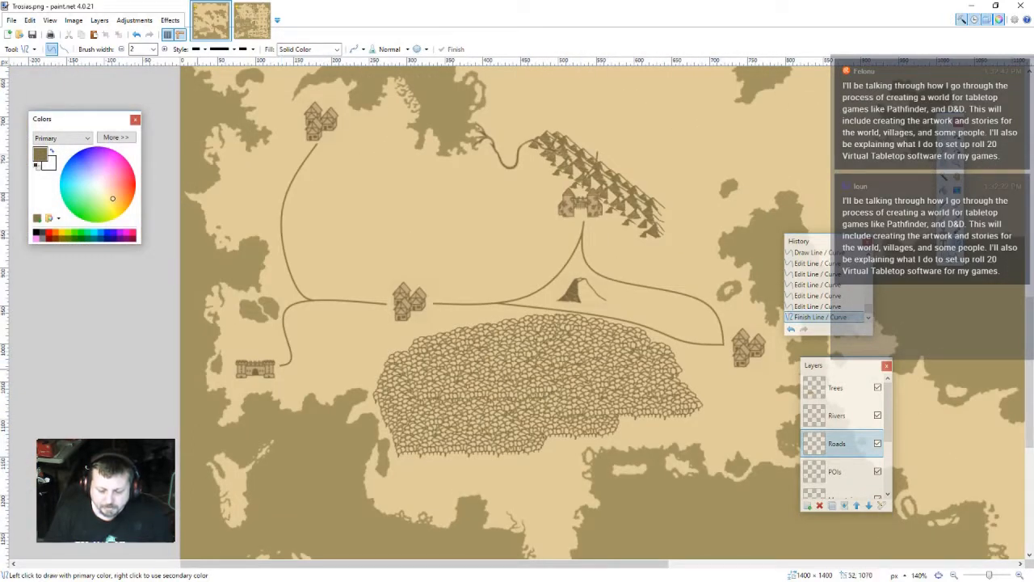
{"action": "left_click_drag", "start_coordinate": [272, 381], "coordinate": [418, 384]}
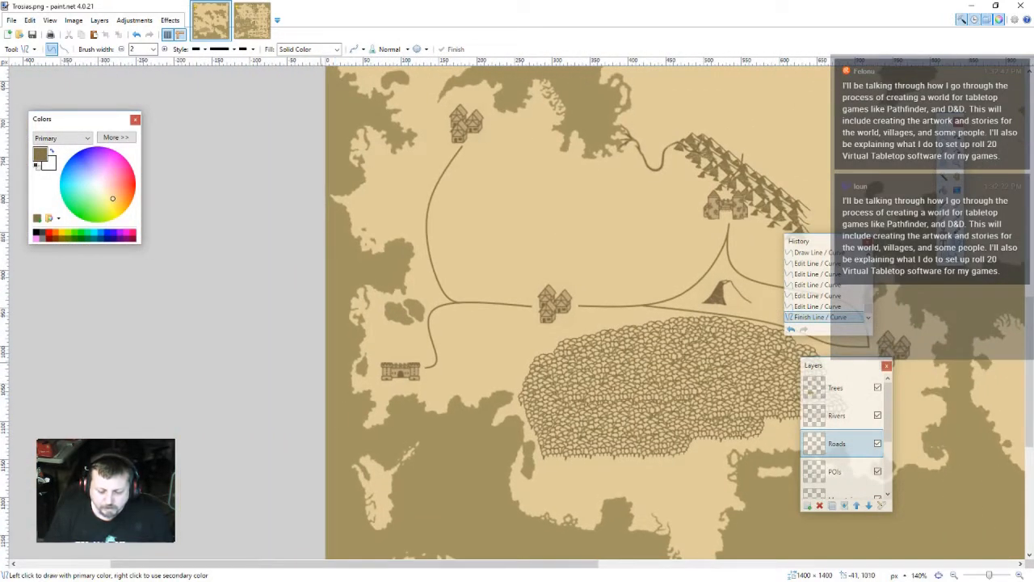
{"action": "left_click_drag", "start_coordinate": [574, 322], "coordinate": [388, 310]}
{"action": "scroll", "coordinate": [327, 315], "scroll_direction": "down", "scroll_amount": 1}
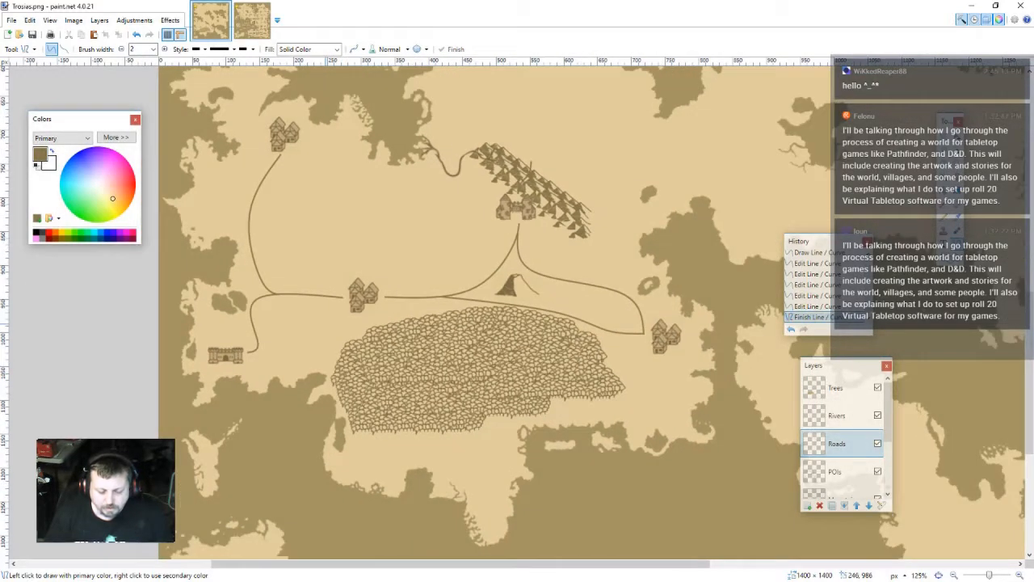
{"action": "left_click_drag", "start_coordinate": [281, 130], "coordinate": [276, 181]}
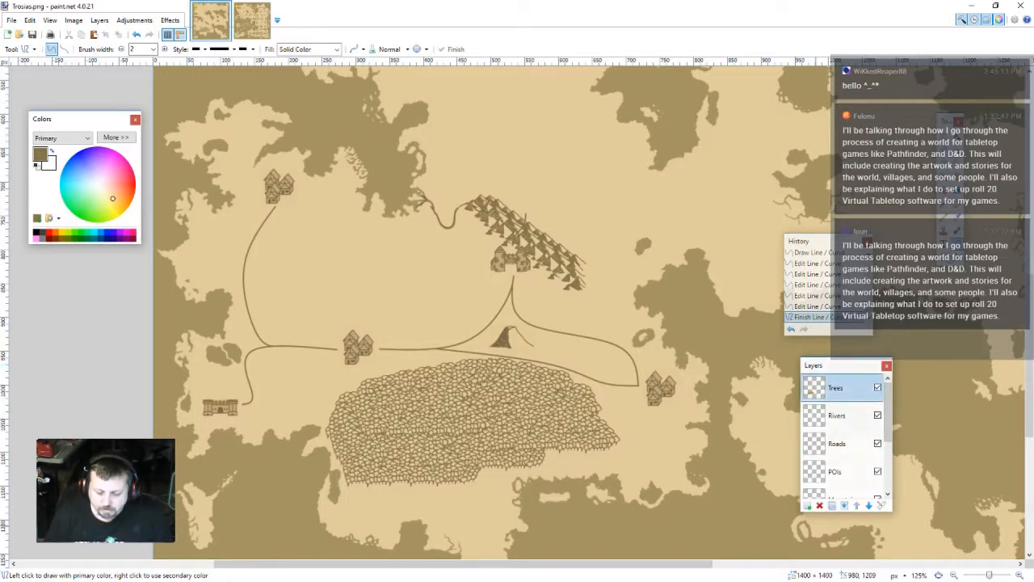
- Make the POIs layer active and switch to the browser to open the Fantasy Town Names generator
{"action": "left_click", "coordinate": [836, 471]}
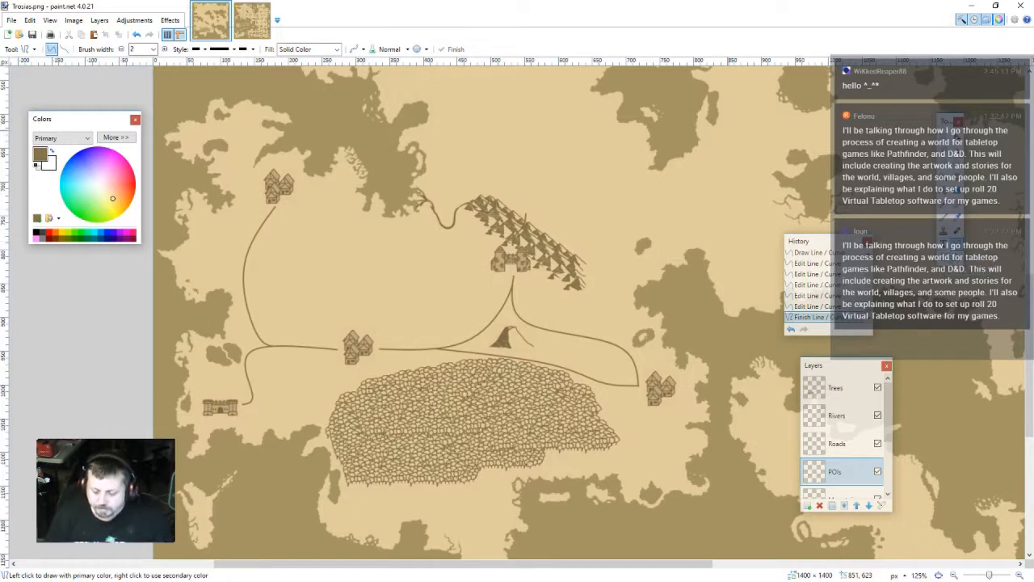
{"action": "key", "text": "alt+Tab"}
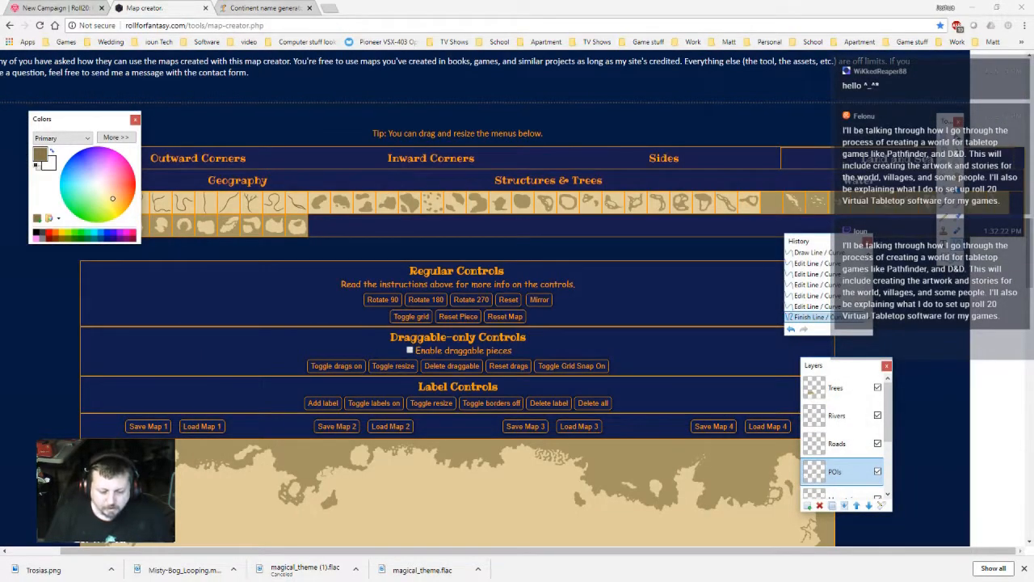
{"action": "left_click", "coordinate": [261, 8]}
{"action": "scroll", "coordinate": [517, 303], "scroll_direction": "up", "scroll_amount": 2}
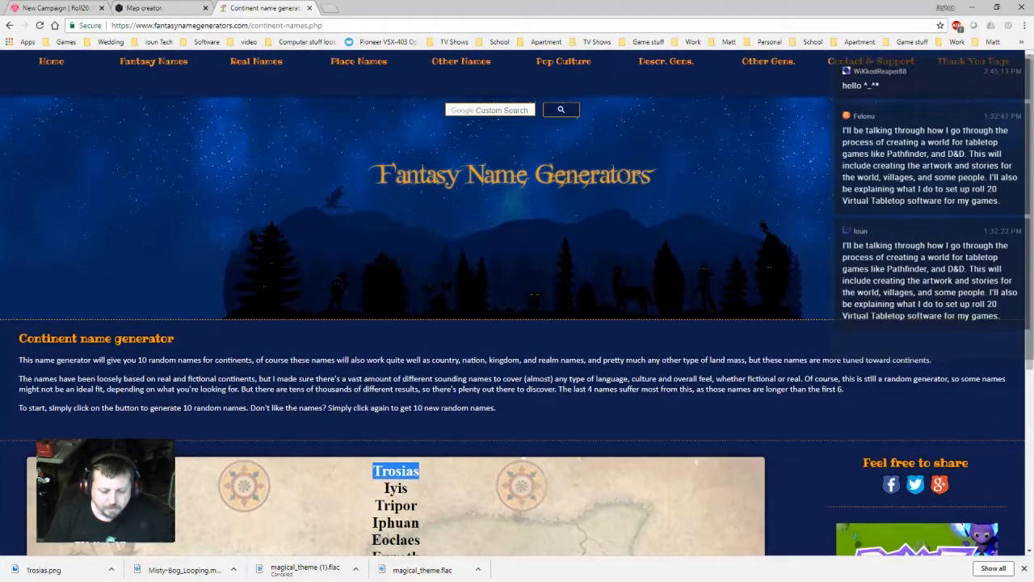
{"action": "mouse_move", "coordinate": [154, 61]}
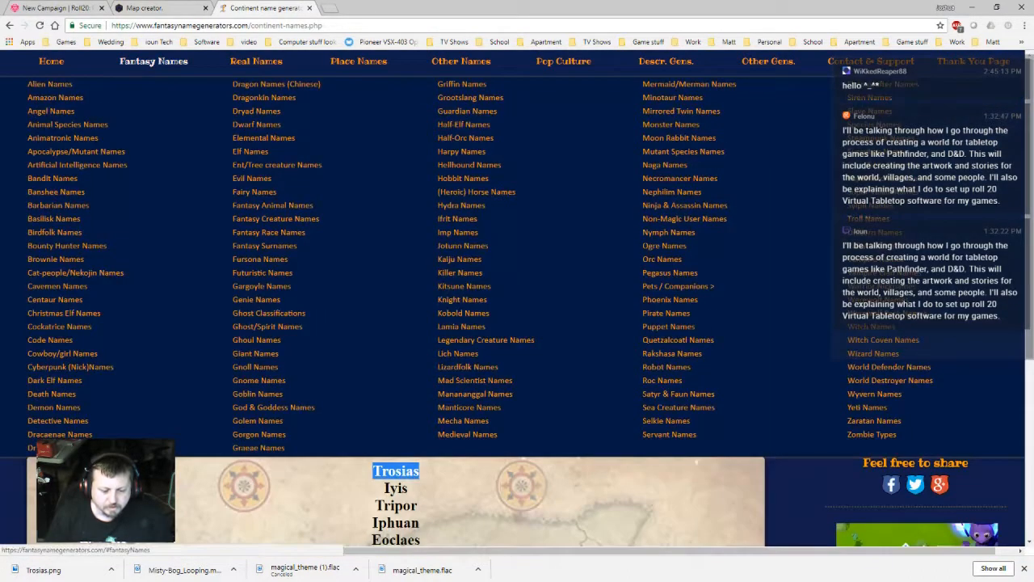
{"action": "mouse_move", "coordinate": [359, 61]}
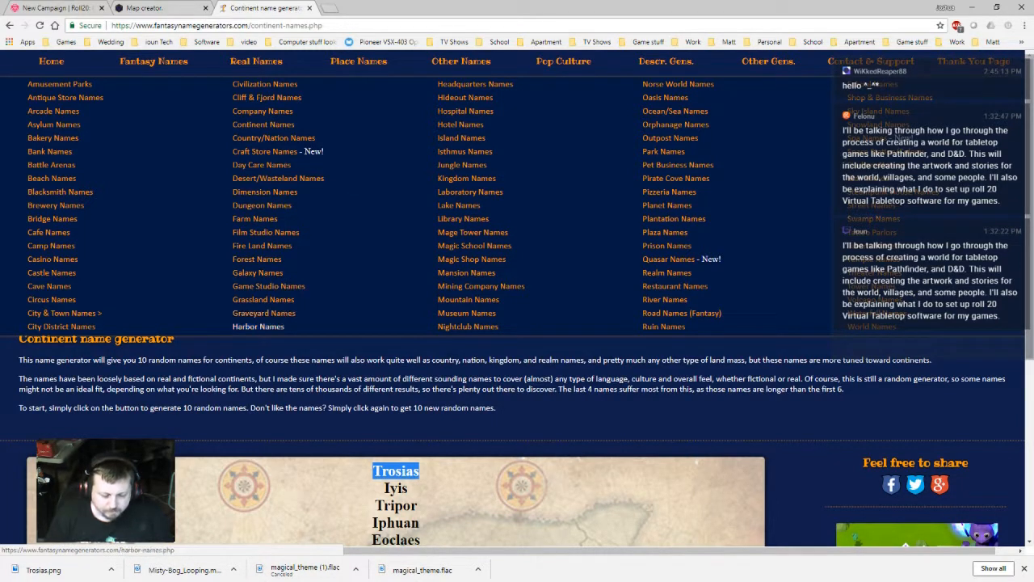
{"action": "mouse_move", "coordinate": [64, 313]}
{"action": "scroll", "coordinate": [65, 433], "scroll_direction": "down", "scroll_amount": 1}
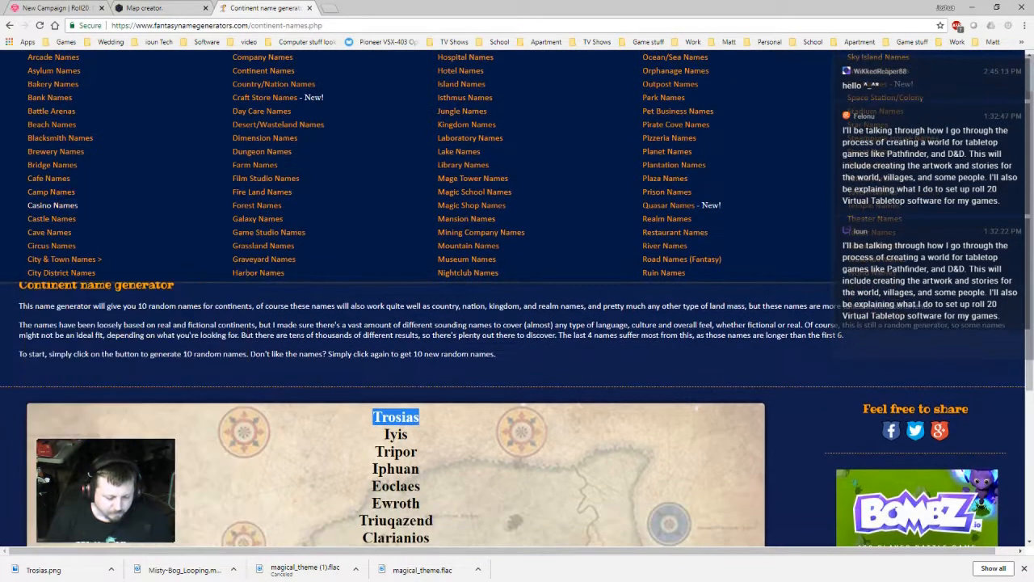
{"action": "scroll", "coordinate": [81, 364], "scroll_direction": "down", "scroll_amount": 1}
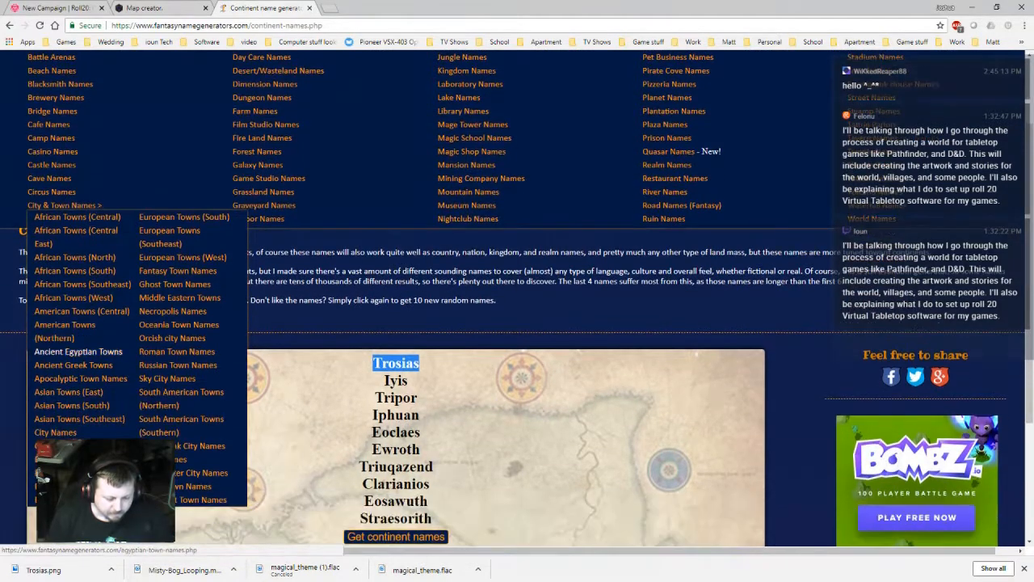
{"action": "left_click", "coordinate": [178, 271]}
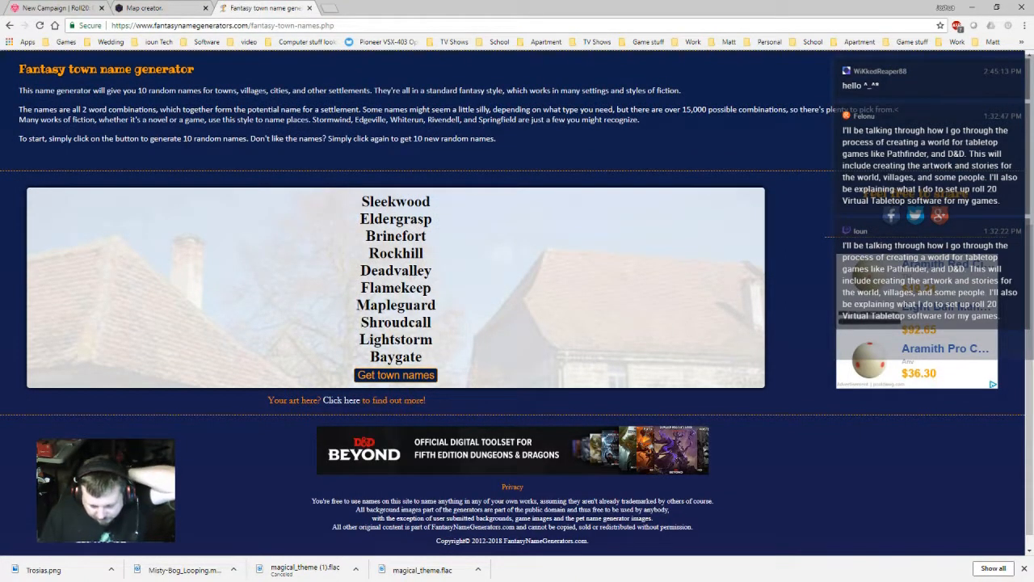
{"action": "left_click_drag", "start_coordinate": [433, 339], "coordinate": [358, 339]}
{"action": "left_click", "coordinate": [359, 339]}
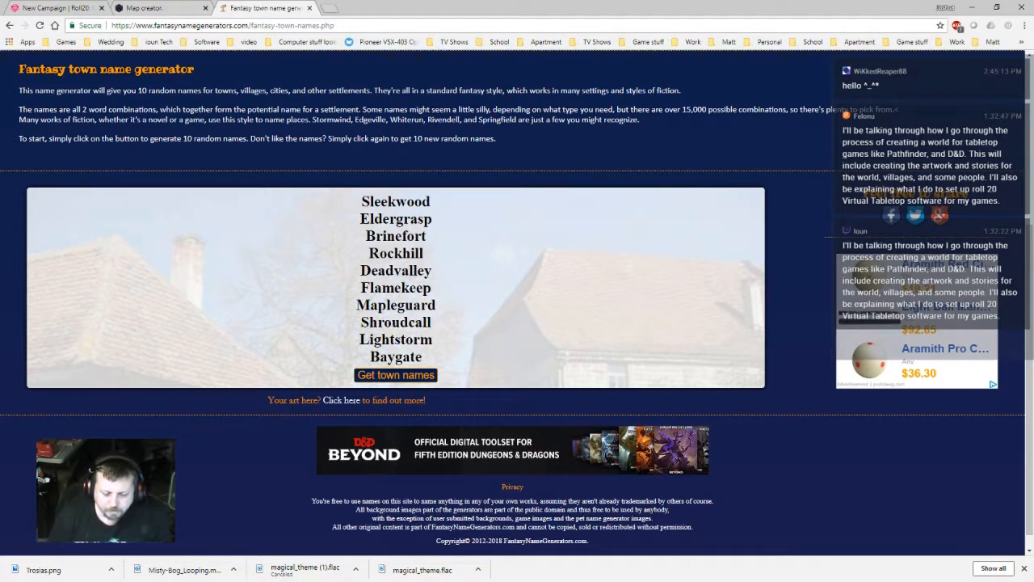
{"action": "left_click", "coordinate": [142, 8]}
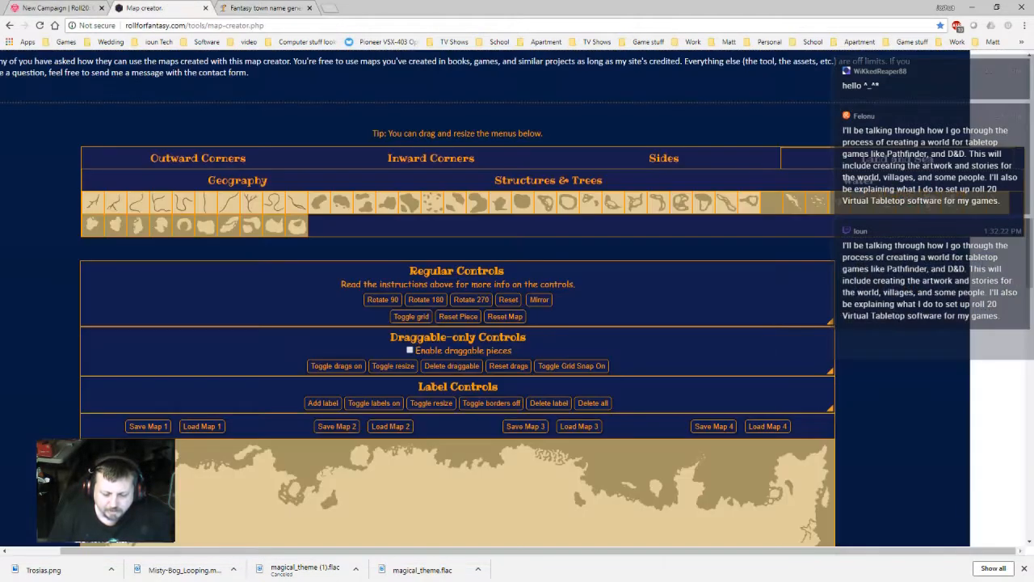
- Switch to paint.net and add the label "Eldergate" in Calibri 12 below and west of the castle by the mountain range
{"action": "key", "text": "alt+Tab"}
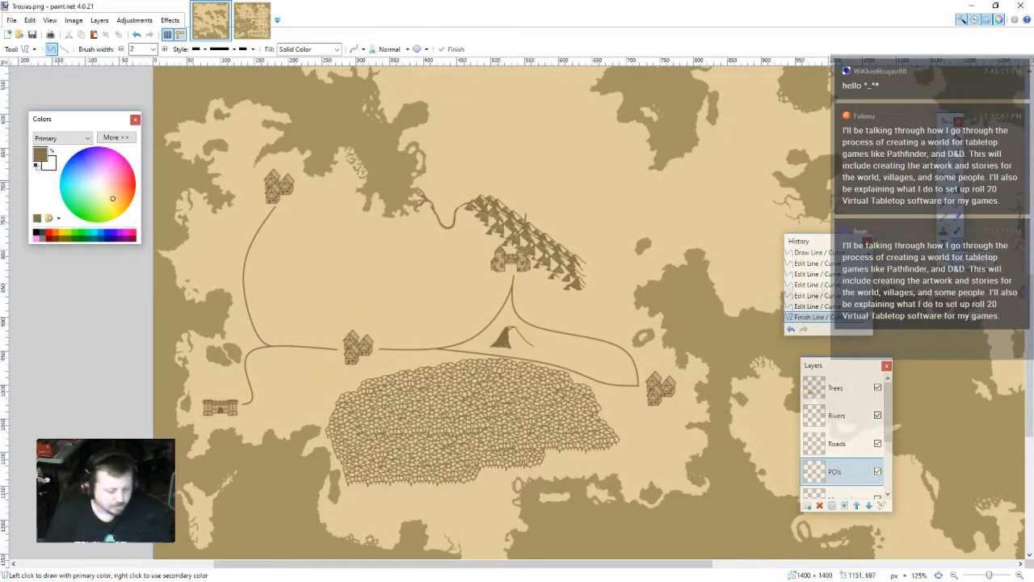
{"action": "key", "text": "t"}
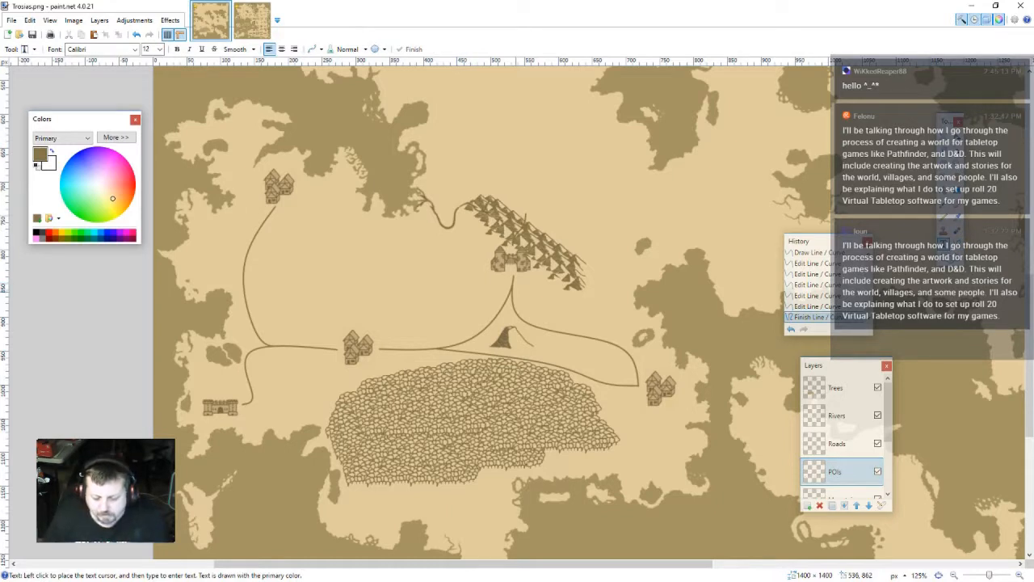
{"action": "left_click", "coordinate": [464, 284]}
{"action": "type", "text": "Eldergate"}
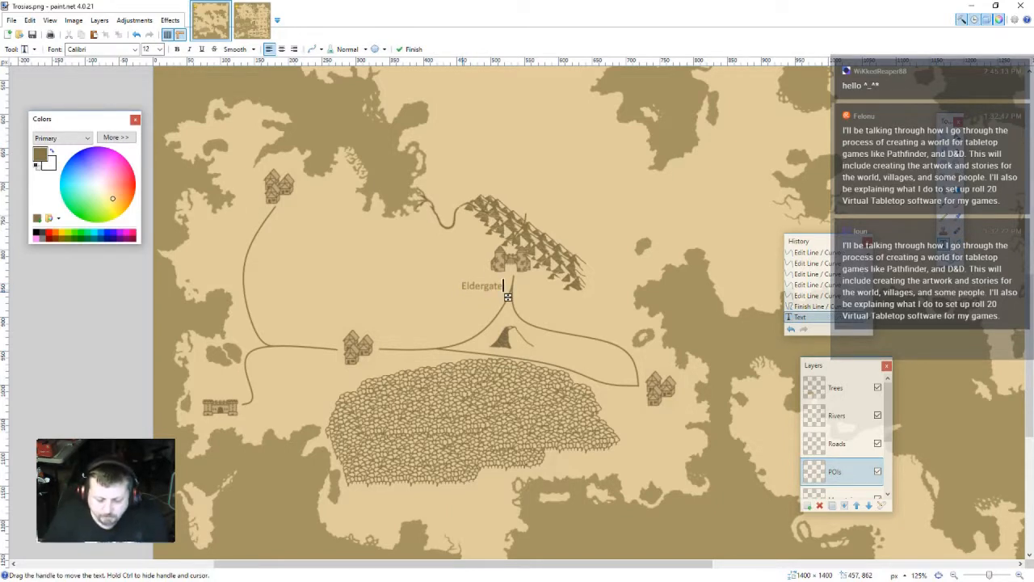
{"action": "key", "text": "Escape"}
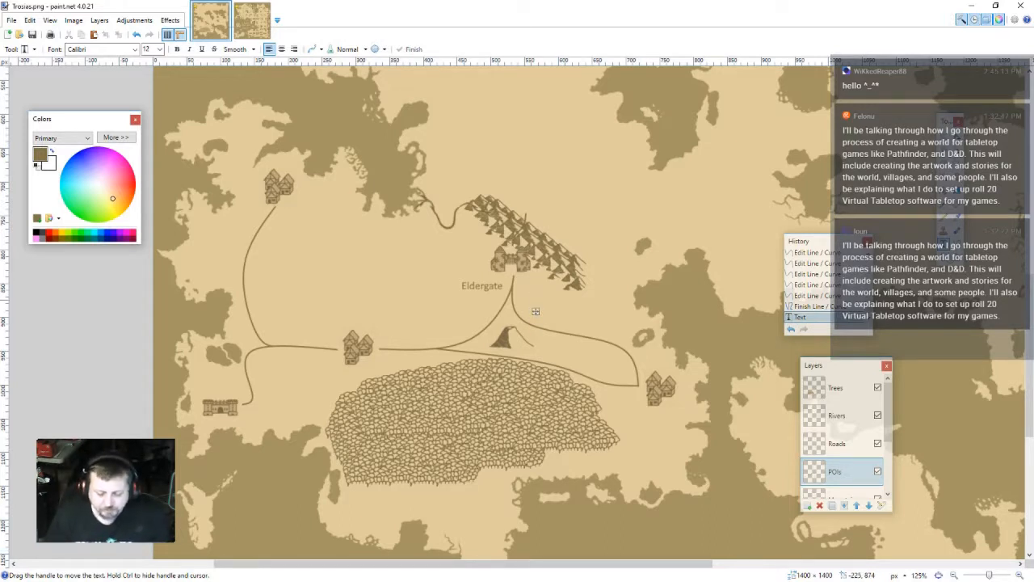
{"action": "left_click", "coordinate": [535, 310]}
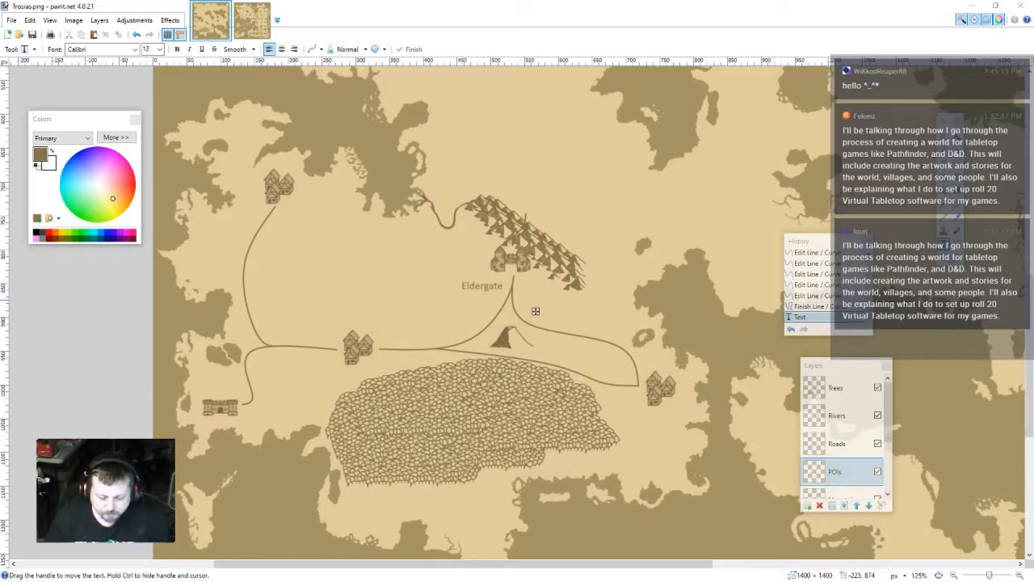
- Copy the town name Grayrun from the fantasy town name generator in the browser and return to paint.net
{"action": "key", "text": "alt+Tab"}
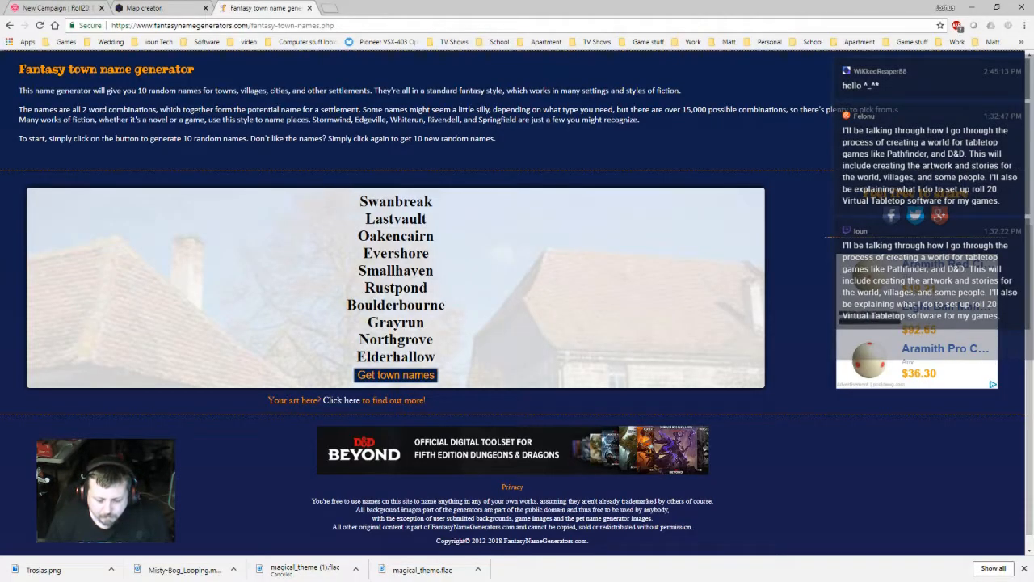
{"action": "left_click_drag", "start_coordinate": [425, 322], "coordinate": [367, 322]}
{"action": "key", "text": "ctrl+c"}
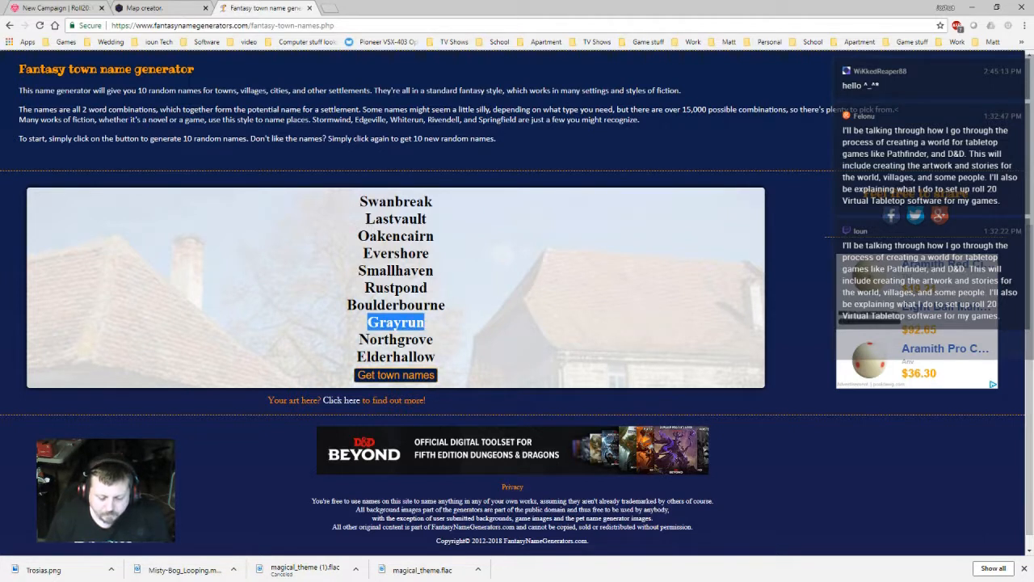
{"action": "left_click", "coordinate": [53, 8]}
{"action": "left_click", "coordinate": [261, 8]}
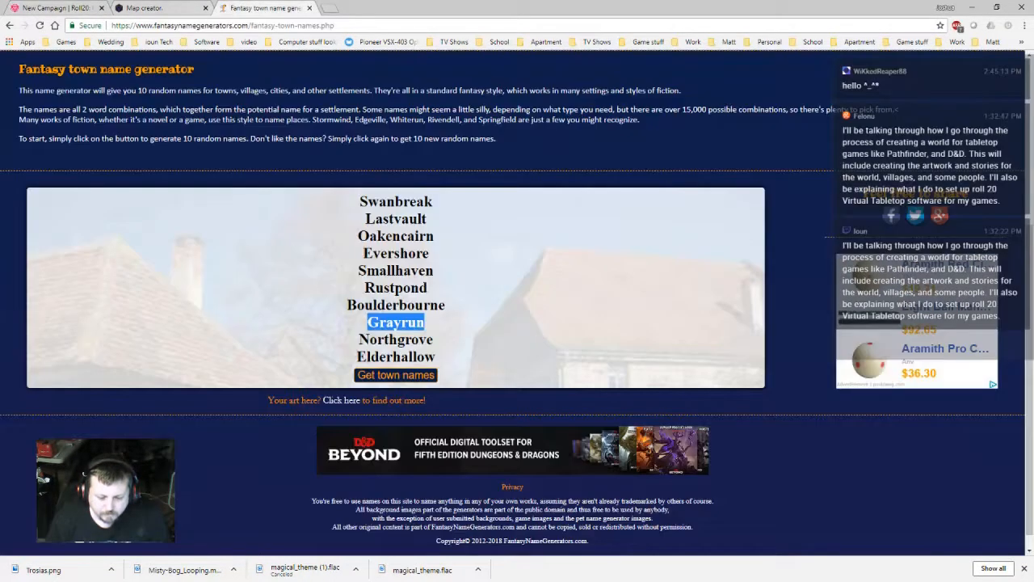
{"action": "left_click", "coordinate": [973, 7]}
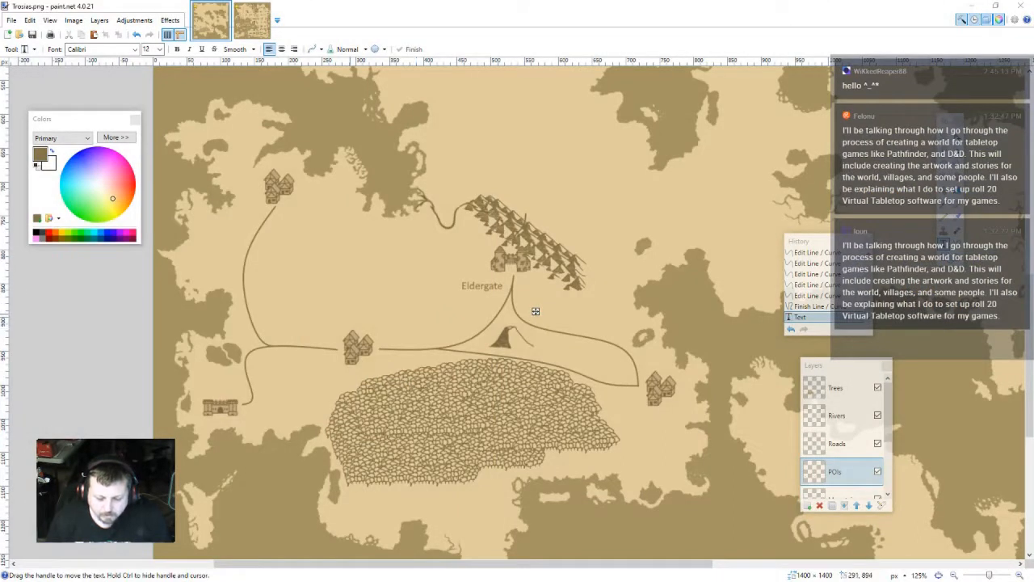
- Paste "Grayrun" as a text label directly above the village northwest of the forest
{"action": "left_click", "coordinate": [341, 315]}
{"action": "key", "text": "ctrl+v"}
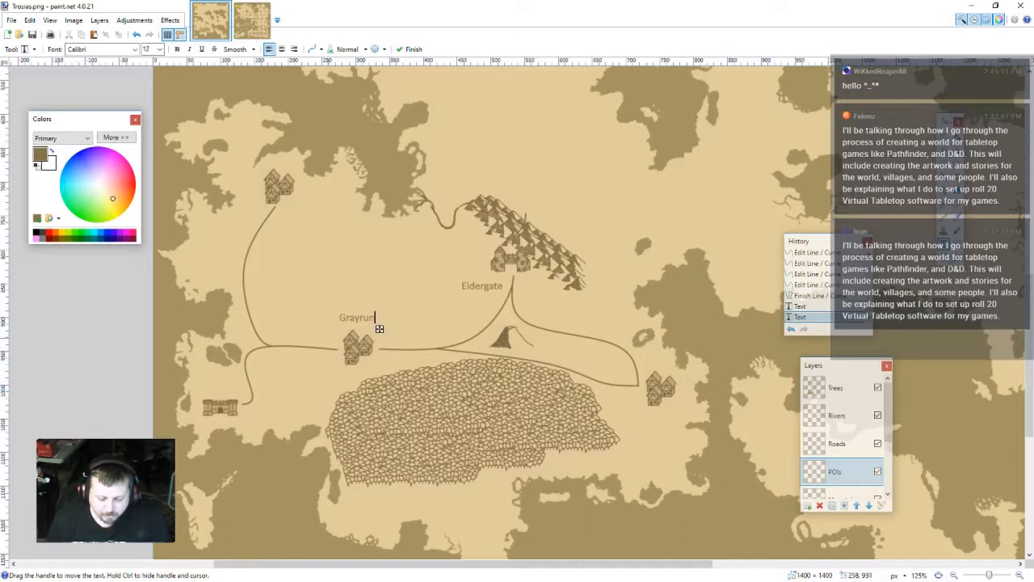
{"action": "key", "text": "Escape"}
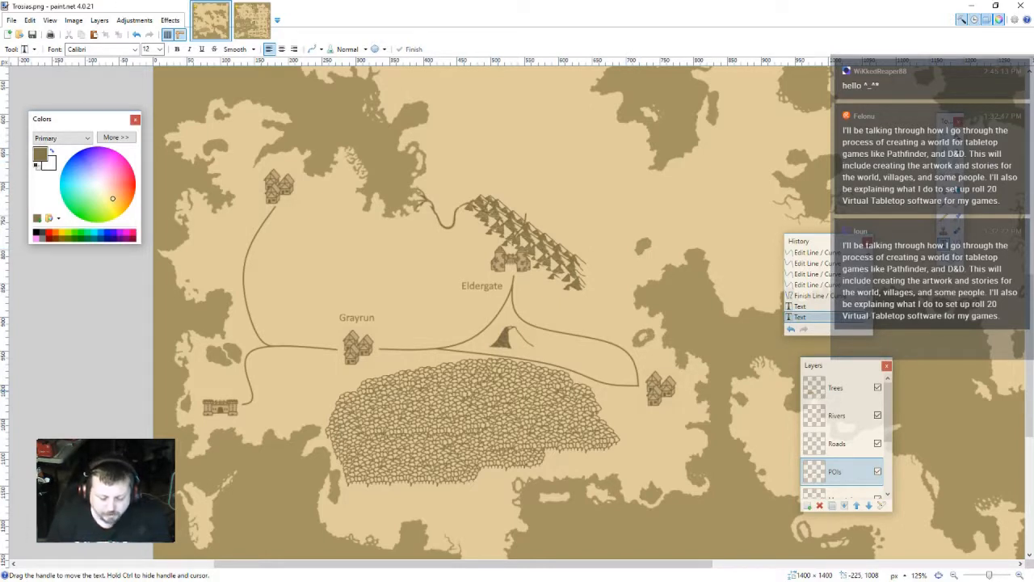
- Switch back to the browser, generate a new set of town names and copy Whiteholde
{"action": "key", "text": "alt+Tab"}
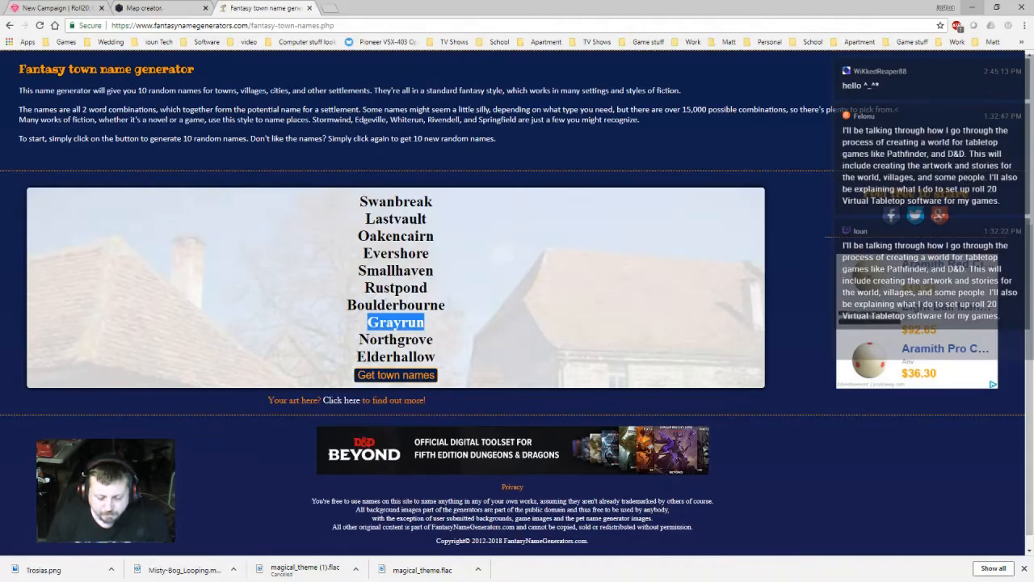
{"action": "left_click", "coordinate": [395, 374]}
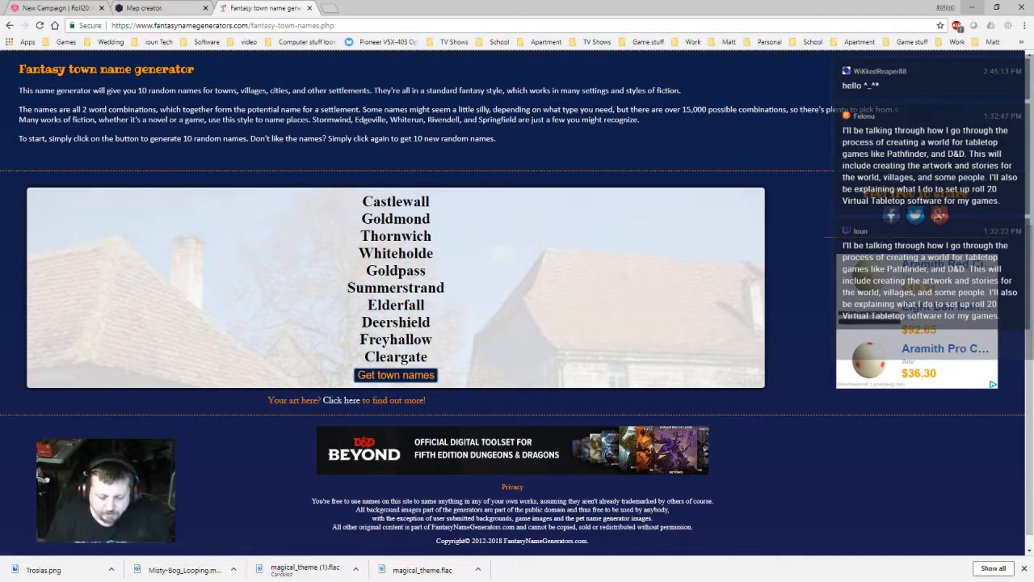
{"action": "left_click_drag", "start_coordinate": [431, 322], "coordinate": [360, 321]}
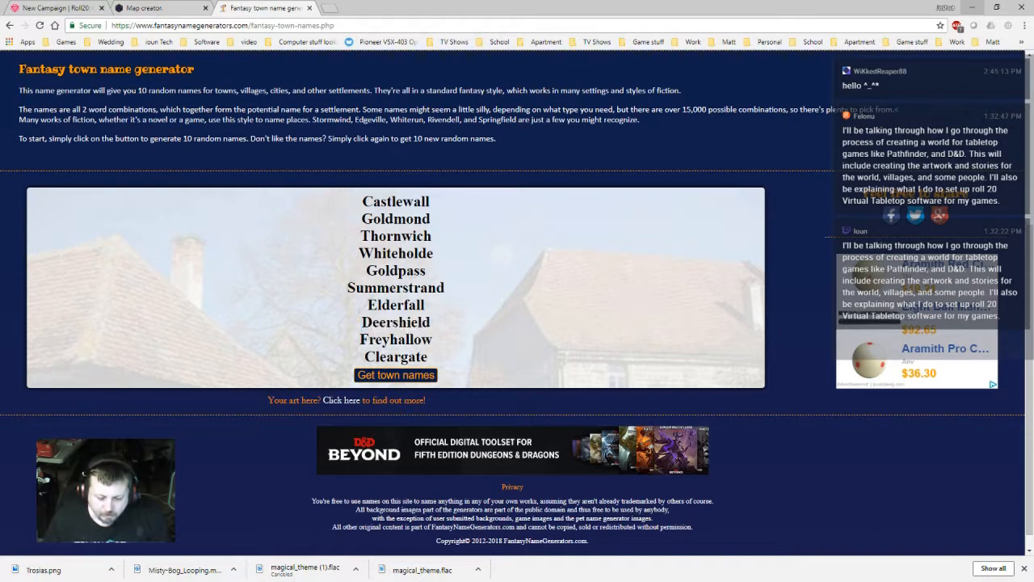
{"action": "double_click", "coordinate": [396, 253]}
{"action": "key", "text": "ctrl+c"}
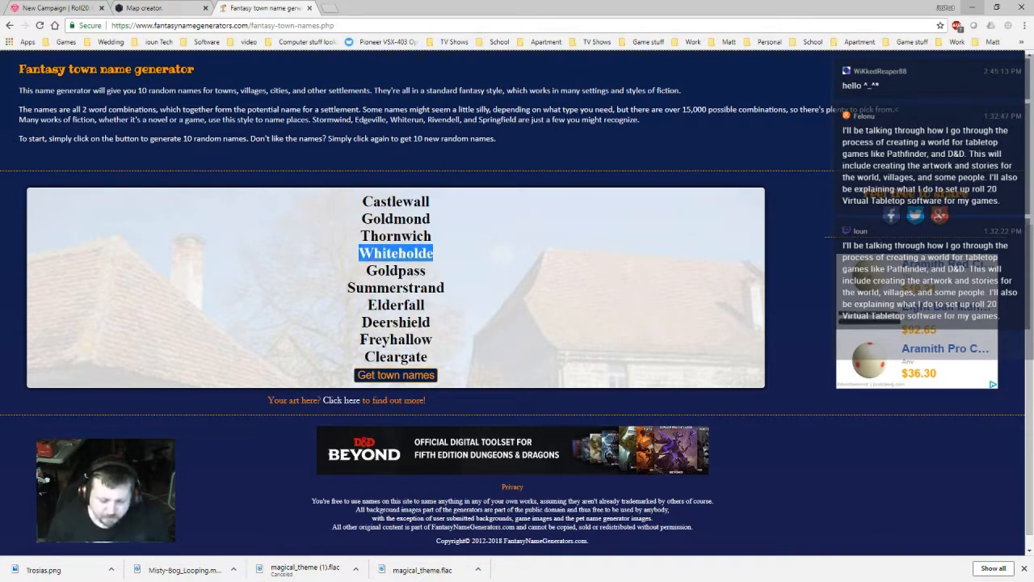
- Return to paint.net and paste "Whiteholde" as a text label beside the fort west of the forest, to its lower east side
{"action": "left_click", "coordinate": [141, 8]}
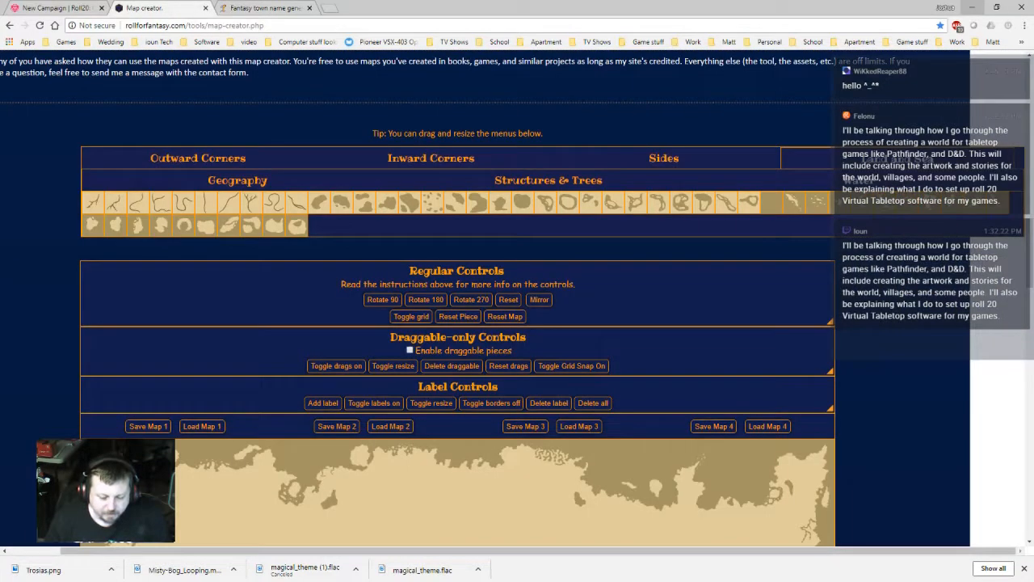
{"action": "key", "text": "alt+Tab"}
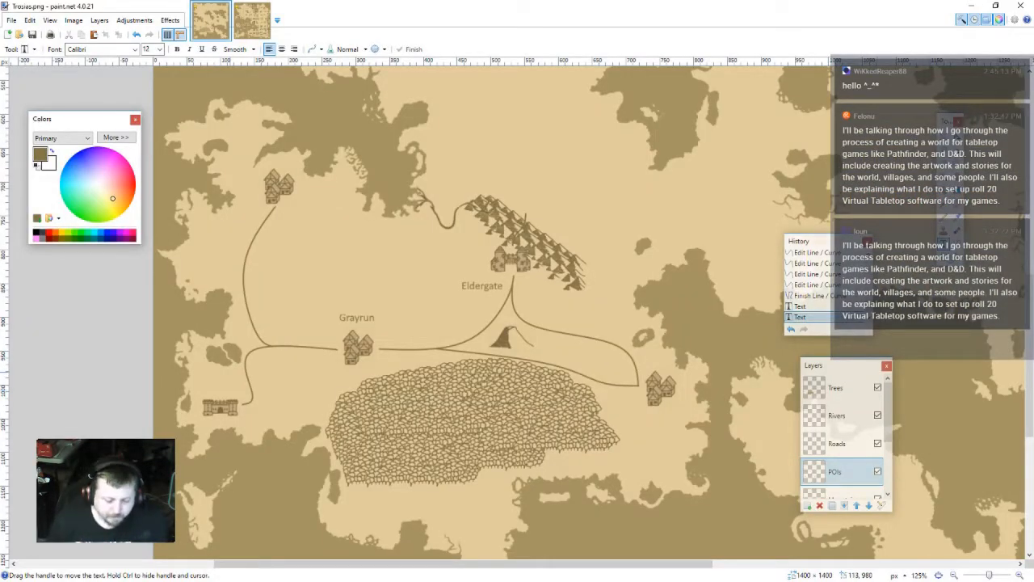
{"action": "left_click", "coordinate": [209, 382]}
{"action": "key", "text": "ctrl+v"}
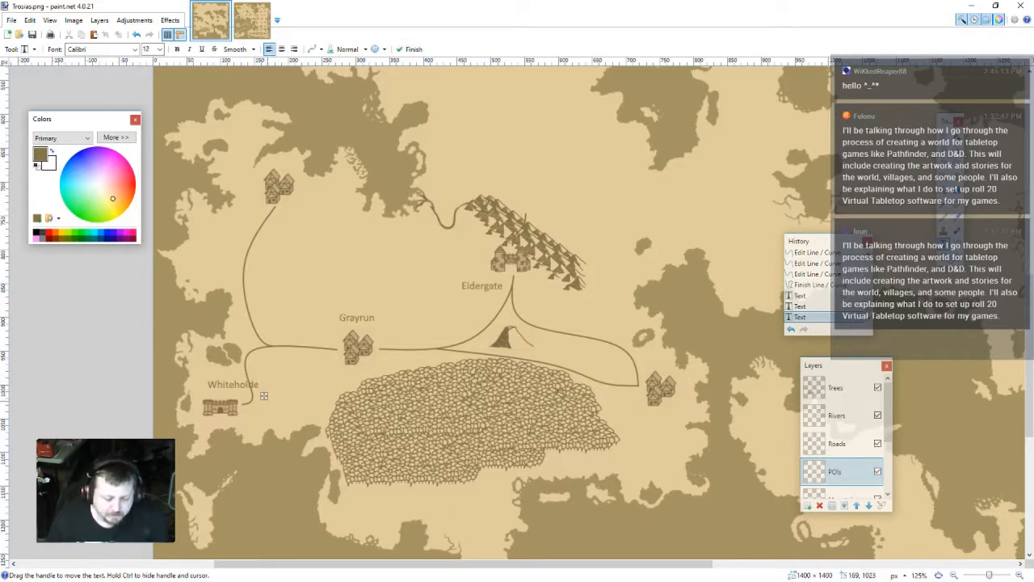
{"action": "left_click_drag", "start_coordinate": [264, 395], "coordinate": [304, 424]}
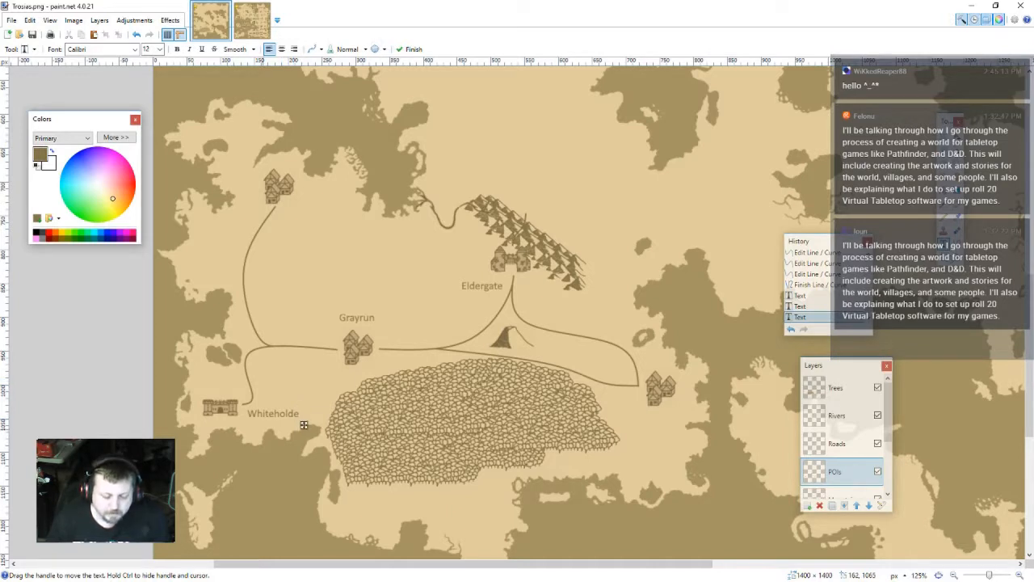
{"action": "key", "text": "Escape"}
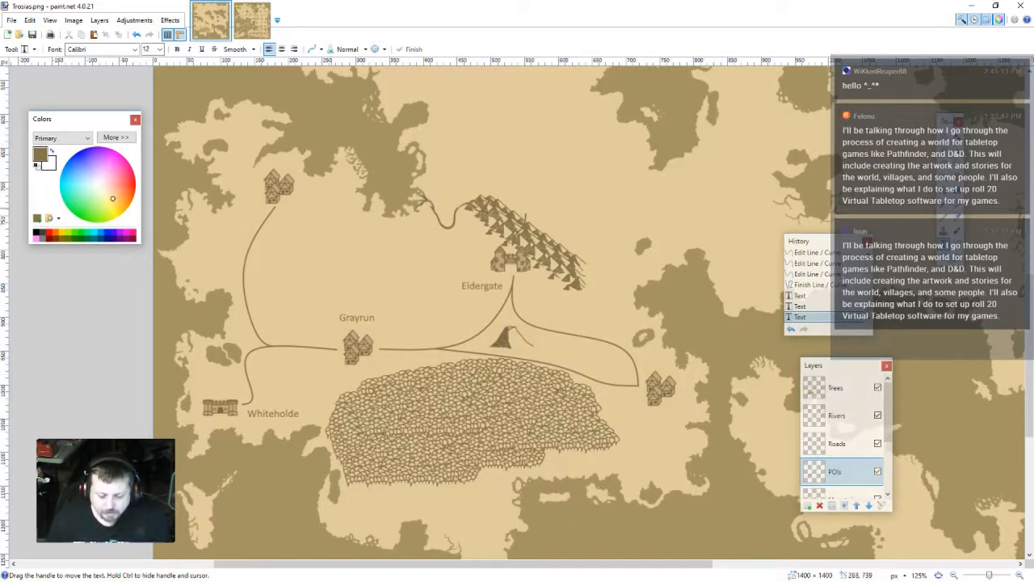
{"action": "scroll", "coordinate": [353, 252], "scroll_direction": "down", "scroll_amount": 2}
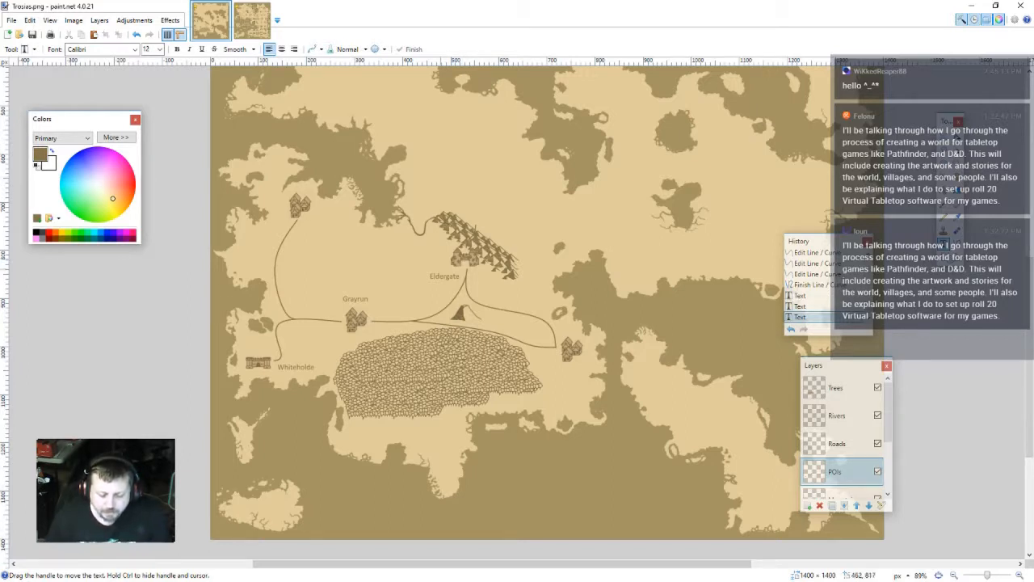
{"action": "scroll", "coordinate": [547, 307], "scroll_direction": "up", "scroll_amount": 5}
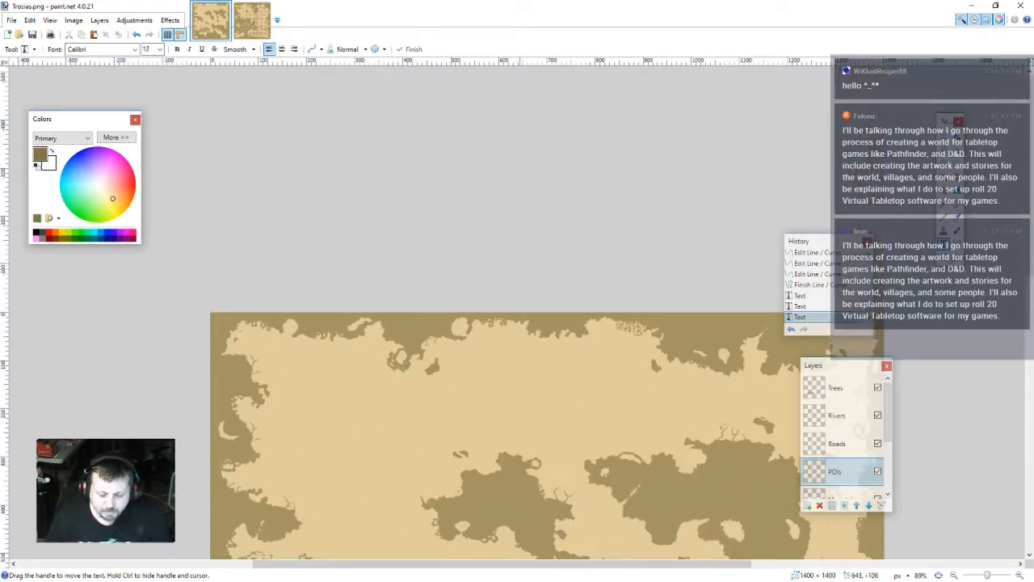
{"action": "scroll", "coordinate": [627, 364], "scroll_direction": "down", "scroll_amount": 3}
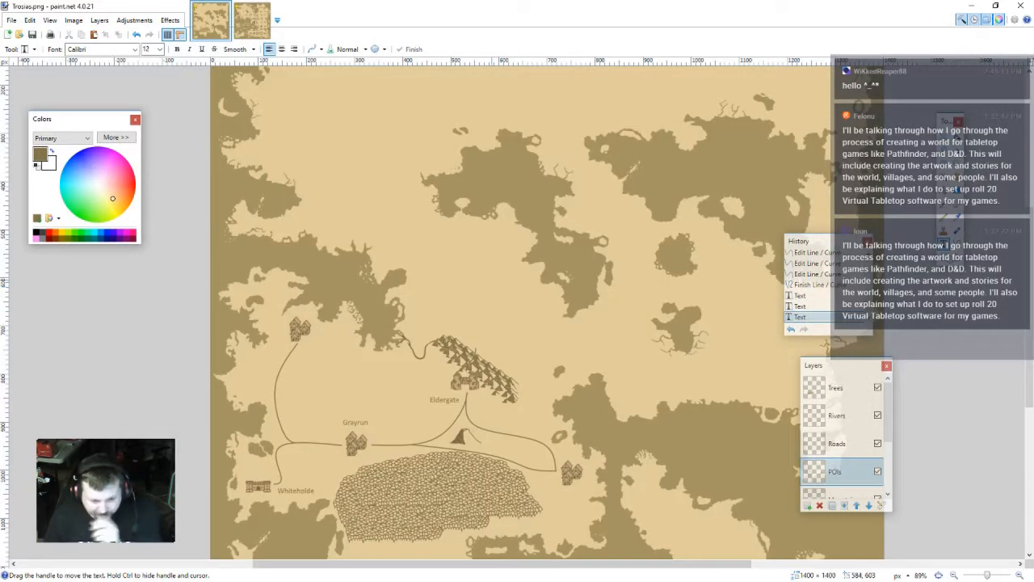
{"action": "scroll", "coordinate": [627, 364], "scroll_direction": "down", "scroll_amount": 3}
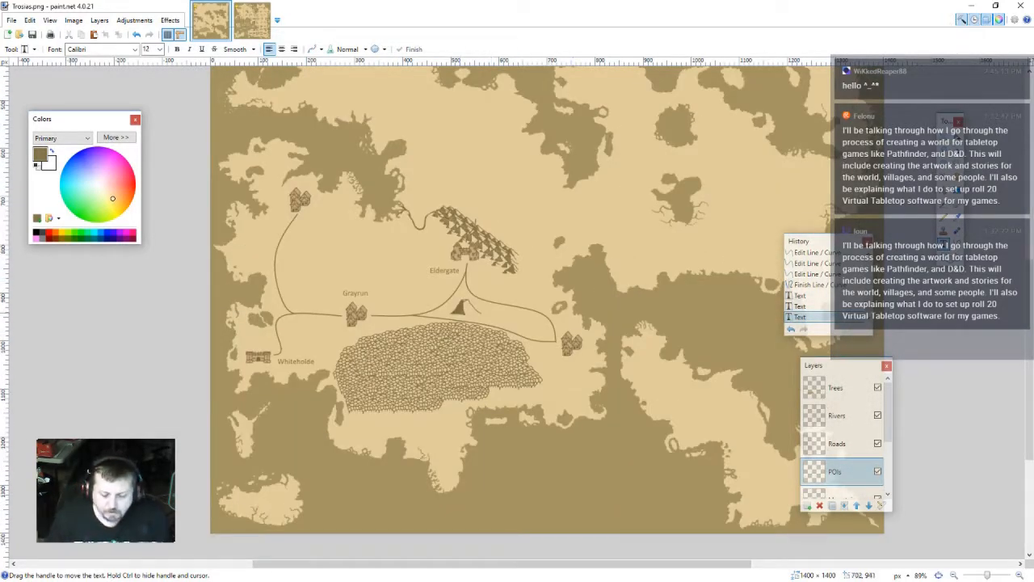
{"action": "scroll", "coordinate": [548, 329], "scroll_direction": "down", "scroll_amount": 2}
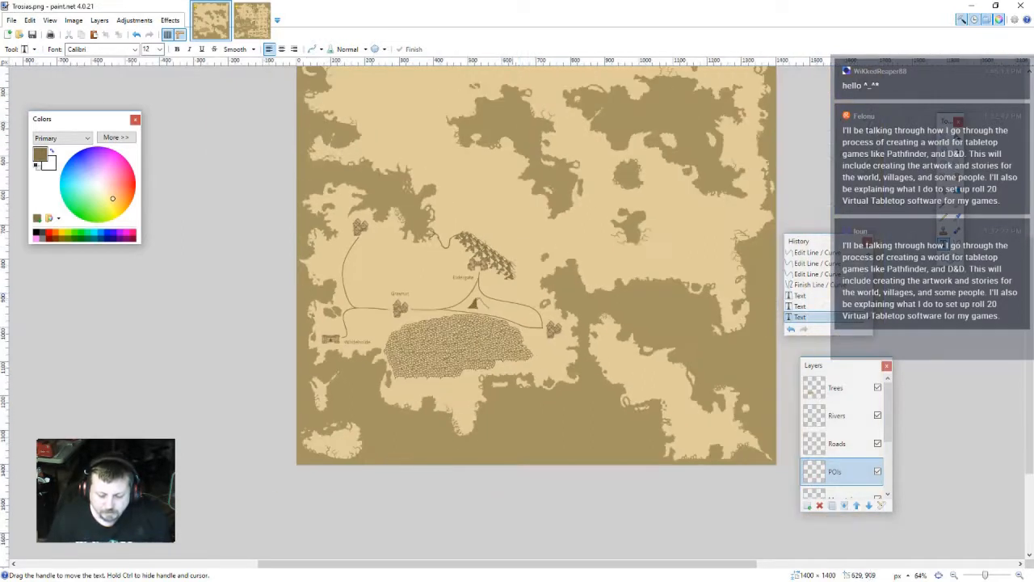
{"action": "scroll", "coordinate": [536, 297], "scroll_direction": "up", "scroll_amount": 2}
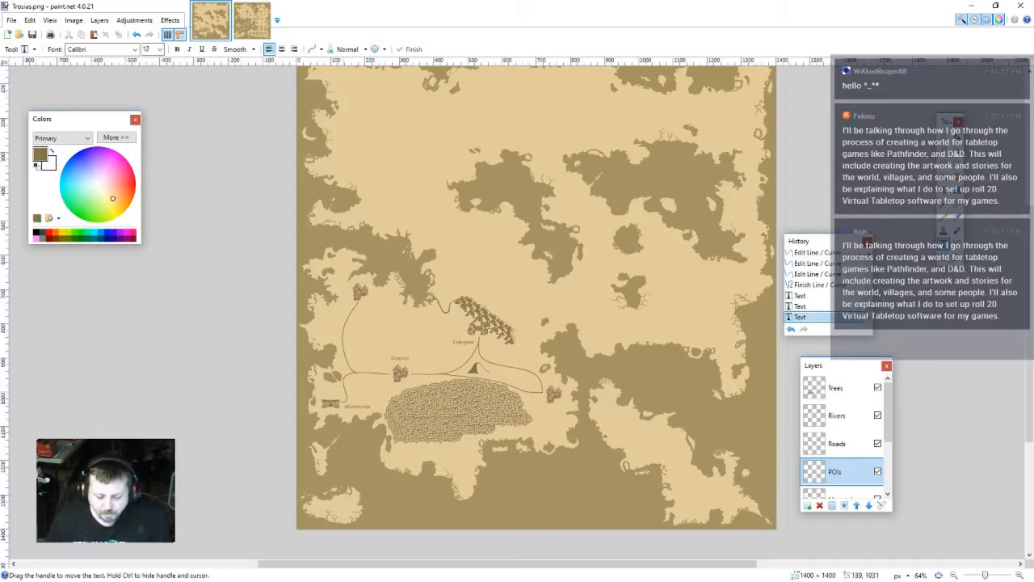
- Switch to the browser and close the fantasy town name generator page
{"action": "left_click", "coordinate": [971, 5]}
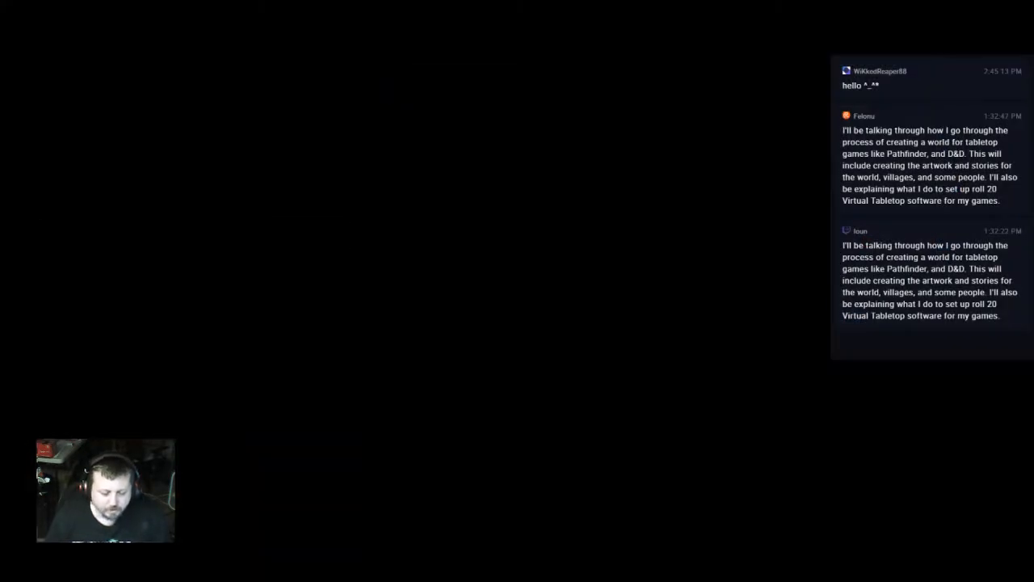
{"action": "key", "text": "alt+Tab"}
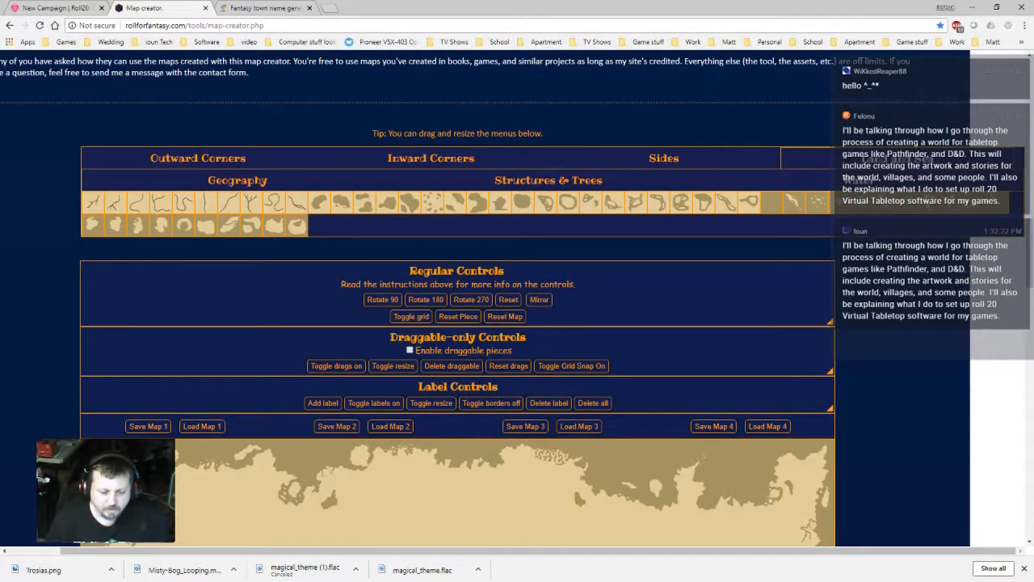
{"action": "left_click", "coordinate": [262, 8]}
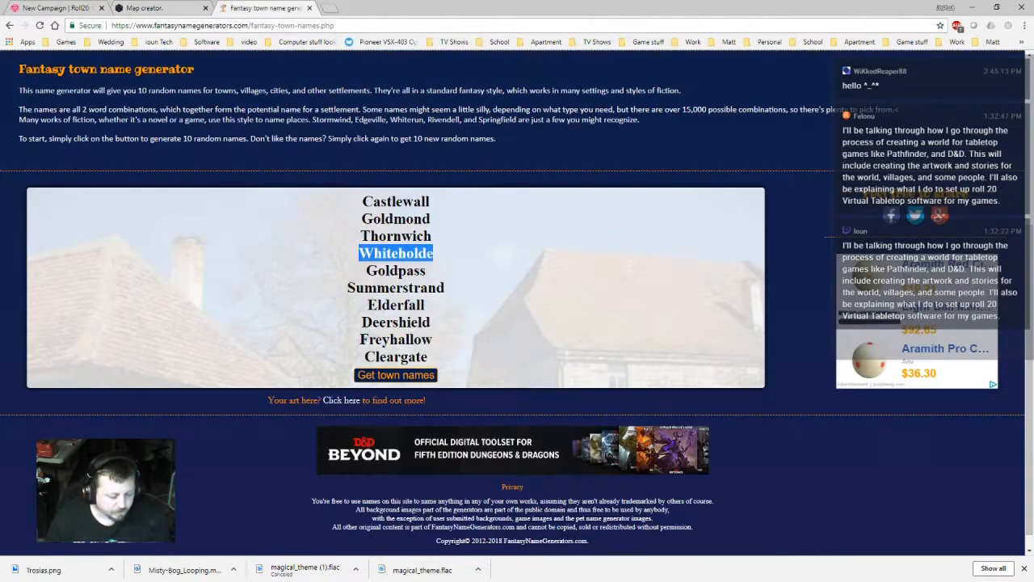
{"action": "left_click", "coordinate": [309, 8]}
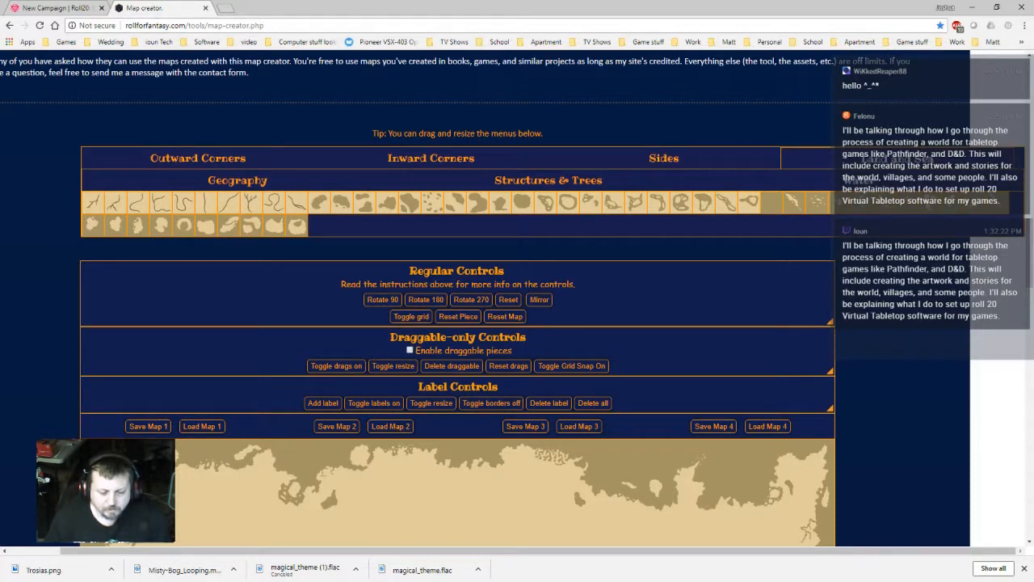
- Open the bookmarked Medieval Fantasy City Generator by watabou from the Monkeyhouse folder of the Pathfinder bookmarks
{"action": "left_click", "coordinate": [66, 41]}
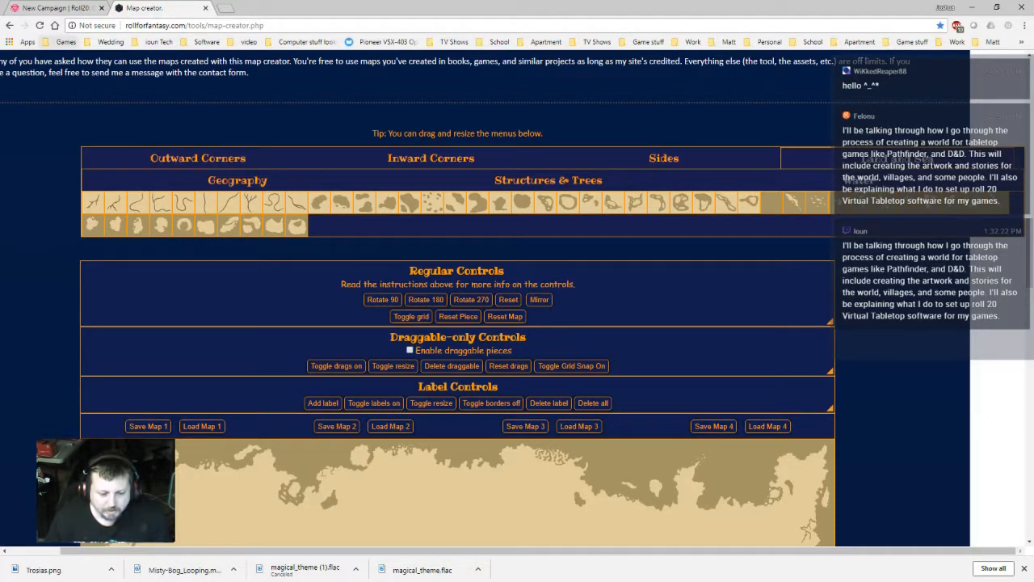
{"action": "mouse_move", "coordinate": [145, 57]}
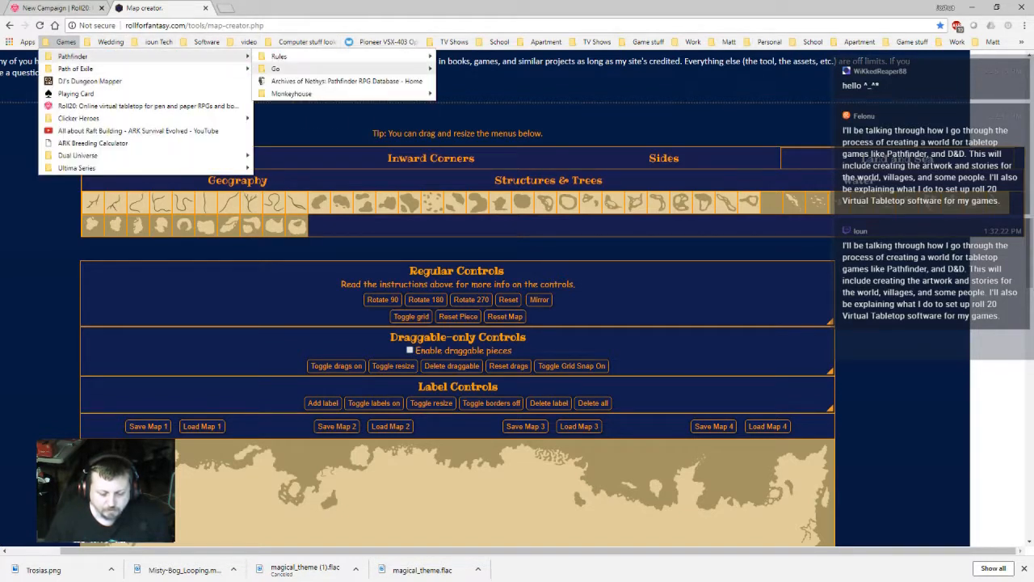
{"action": "mouse_move", "coordinate": [291, 93]}
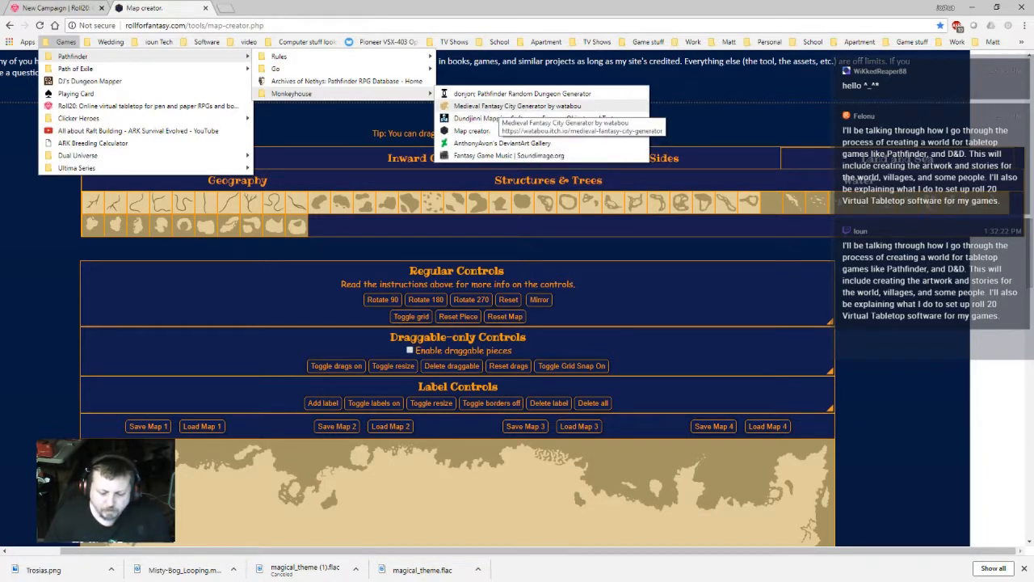
{"action": "left_click", "coordinate": [500, 106]}
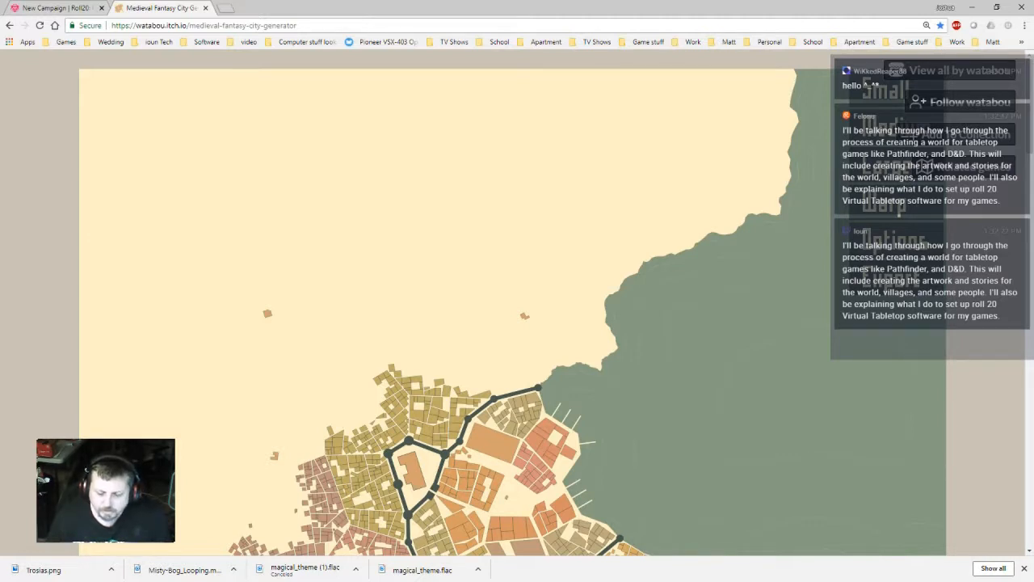
- Try several page zoom levels for the city generator and reset the zoom to 100%
{"action": "key", "text": "ctrl+minus"}
{"action": "key", "text": "ctrl+minus"}
{"action": "key", "text": "ctrl+minus"}
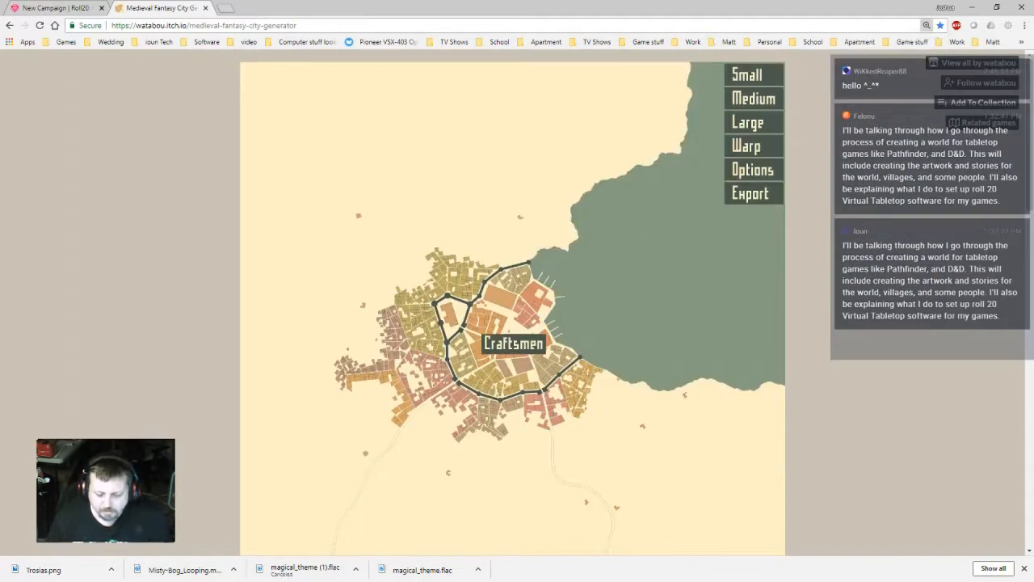
{"action": "key", "text": "ctrl+plus"}
{"action": "key", "text": "ctrl+plus"}
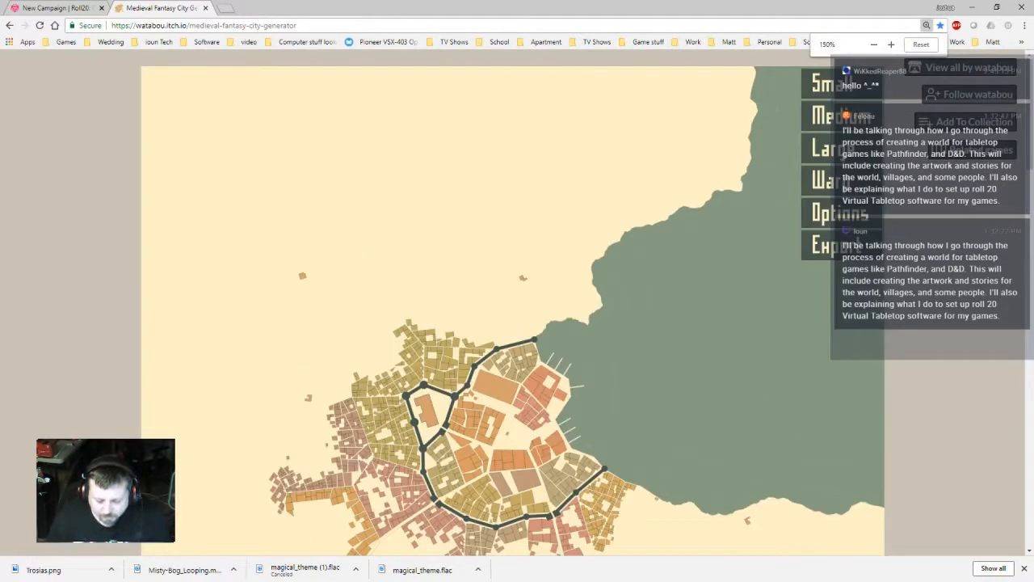
{"action": "key", "text": "ctrl+minus"}
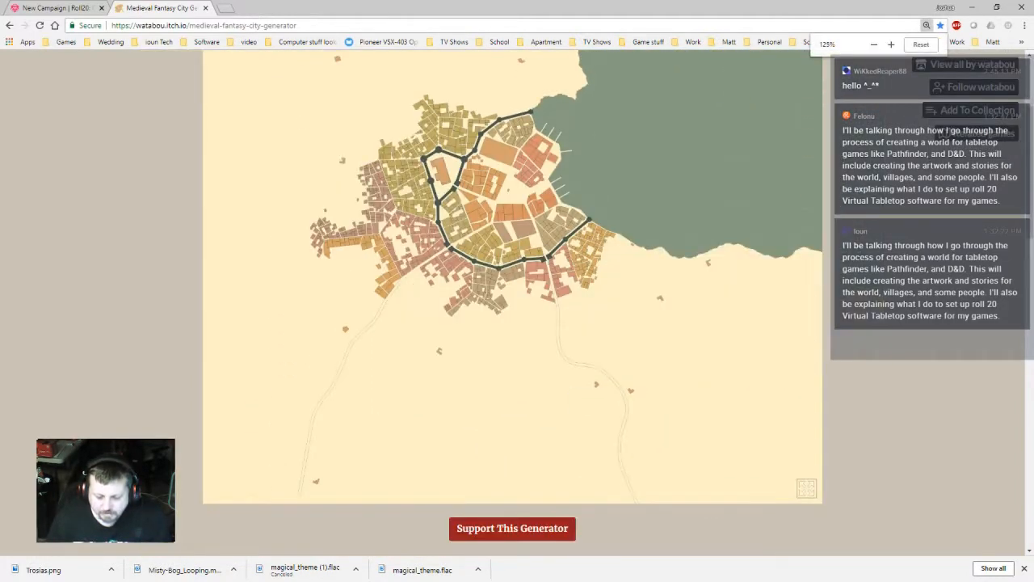
{"action": "key", "text": "ctrl+plus"}
{"action": "key", "text": "ctrl+plus"}
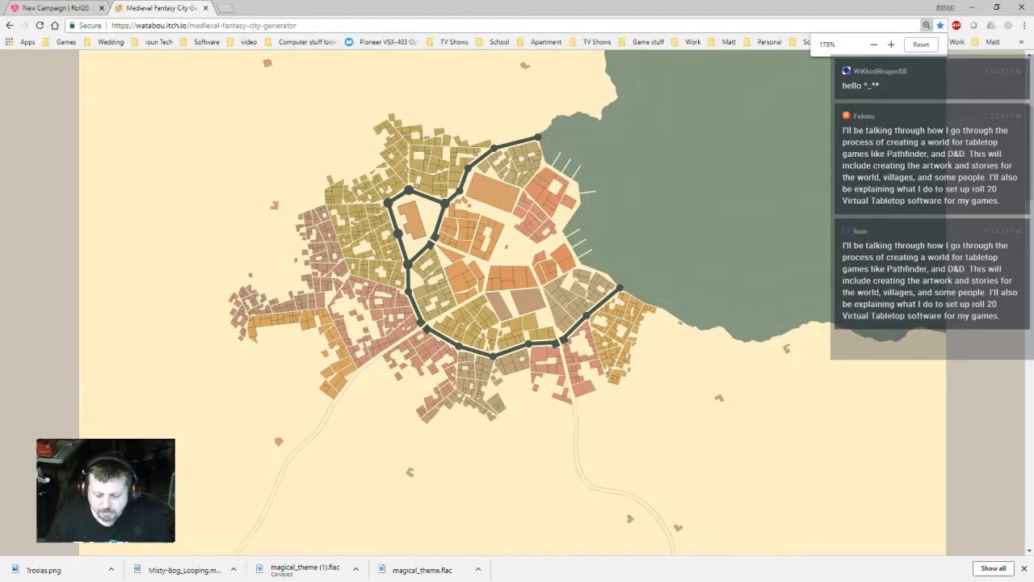
{"action": "key", "text": "ctrl+0"}
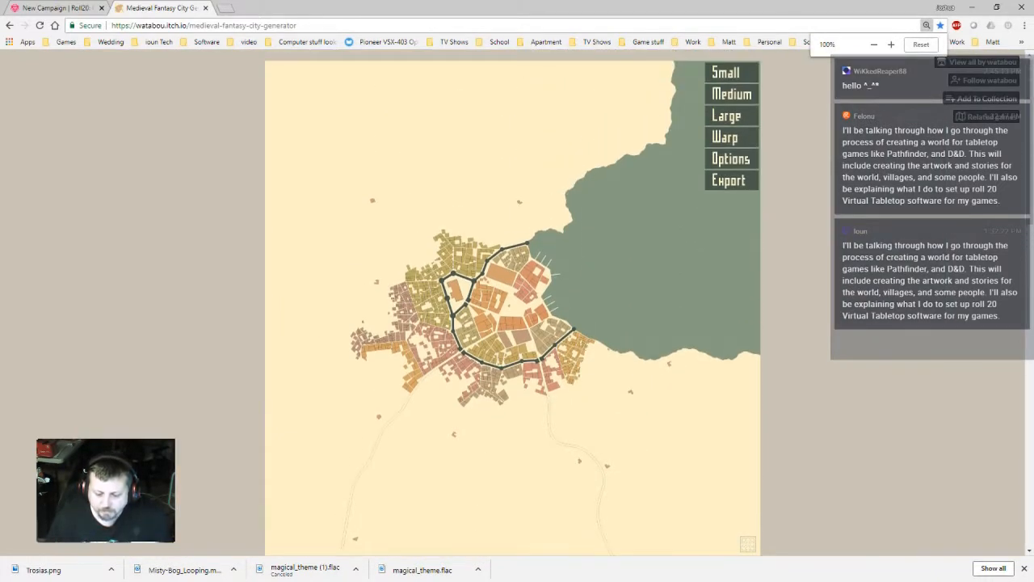
- Turn on Labels in the city map's style options to name its districts
{"action": "scroll", "coordinate": [513, 307], "scroll_direction": "down", "scroll_amount": 1}
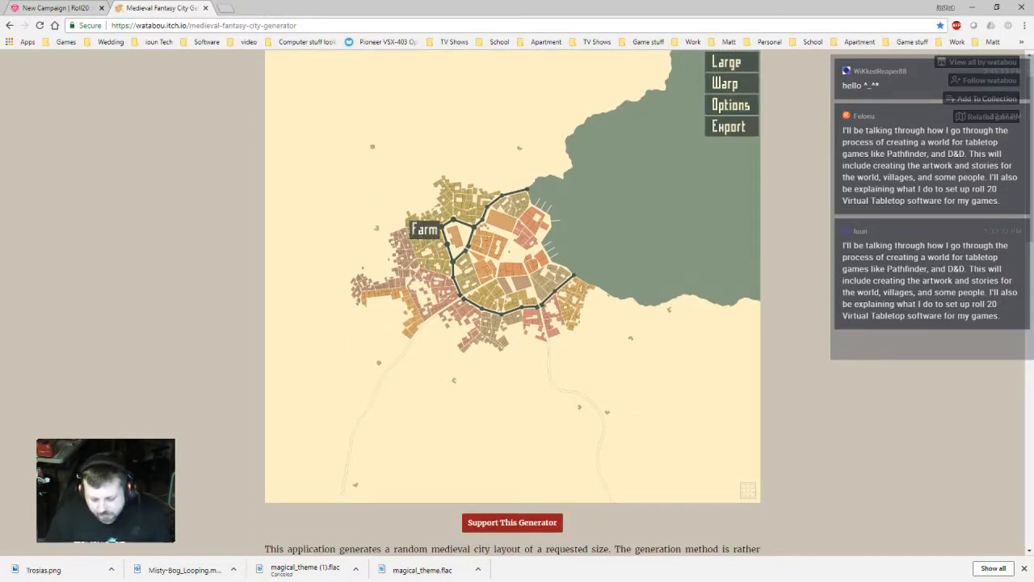
{"action": "left_click", "coordinate": [730, 105]}
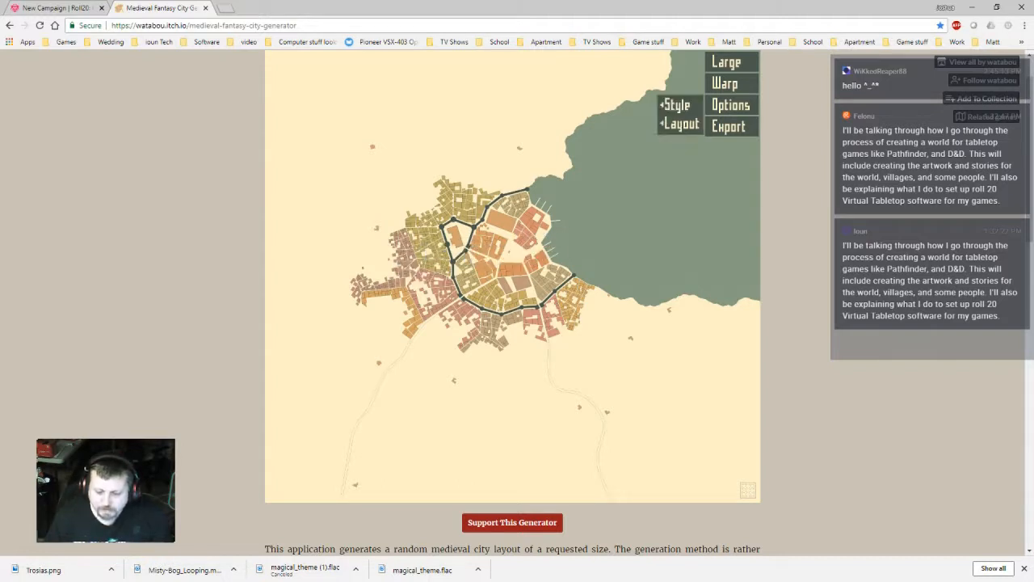
{"action": "left_click", "coordinate": [677, 105]}
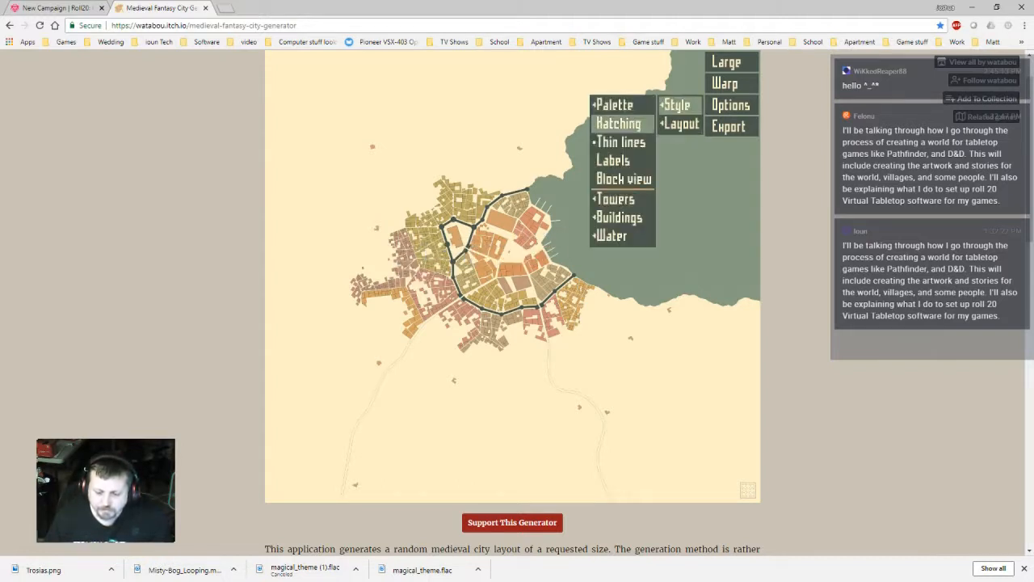
{"action": "left_click", "coordinate": [613, 160]}
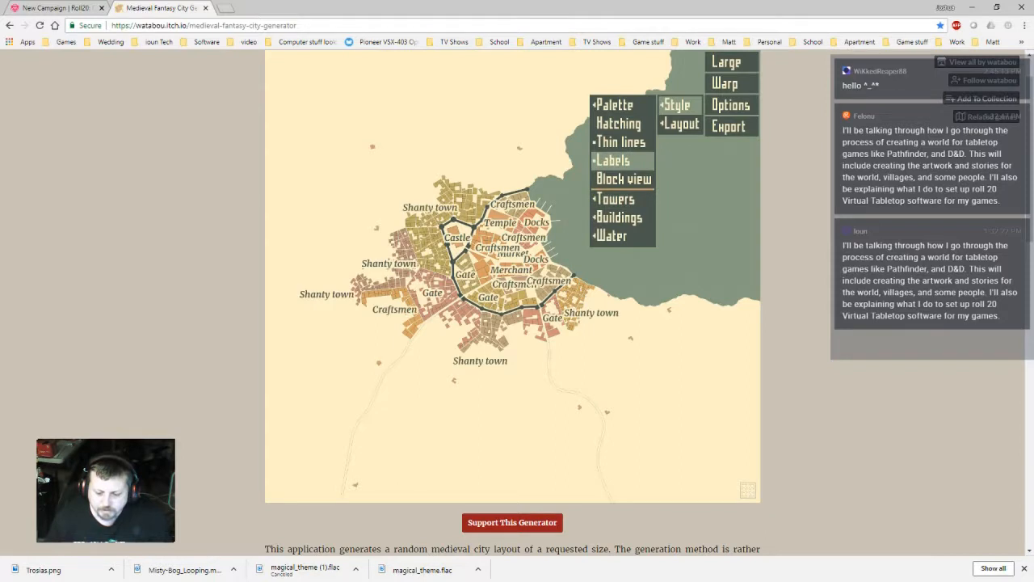
{"action": "scroll", "coordinate": [513, 275], "scroll_direction": "up", "scroll_amount": 1}
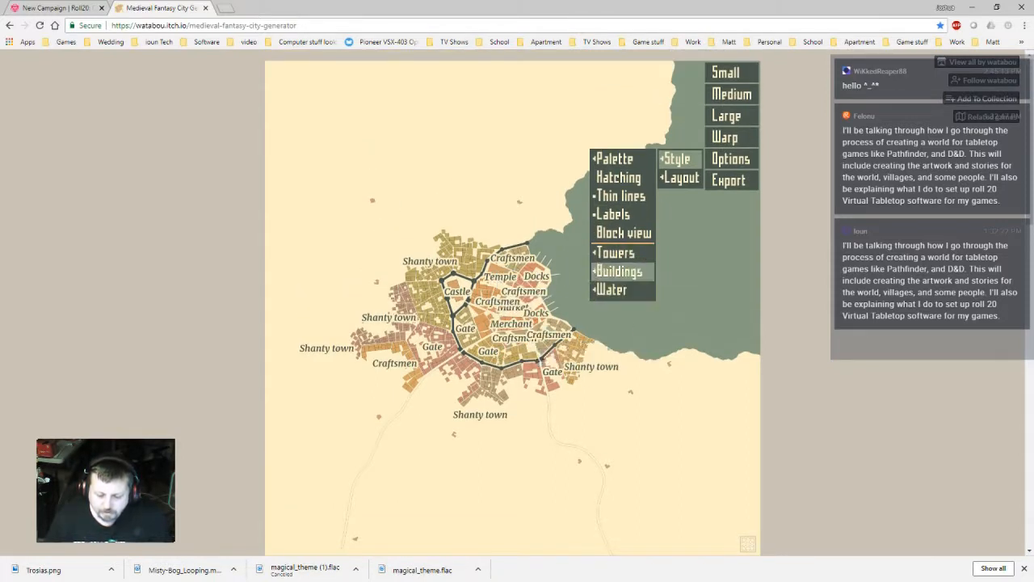
{"action": "mouse_move", "coordinate": [679, 178]}
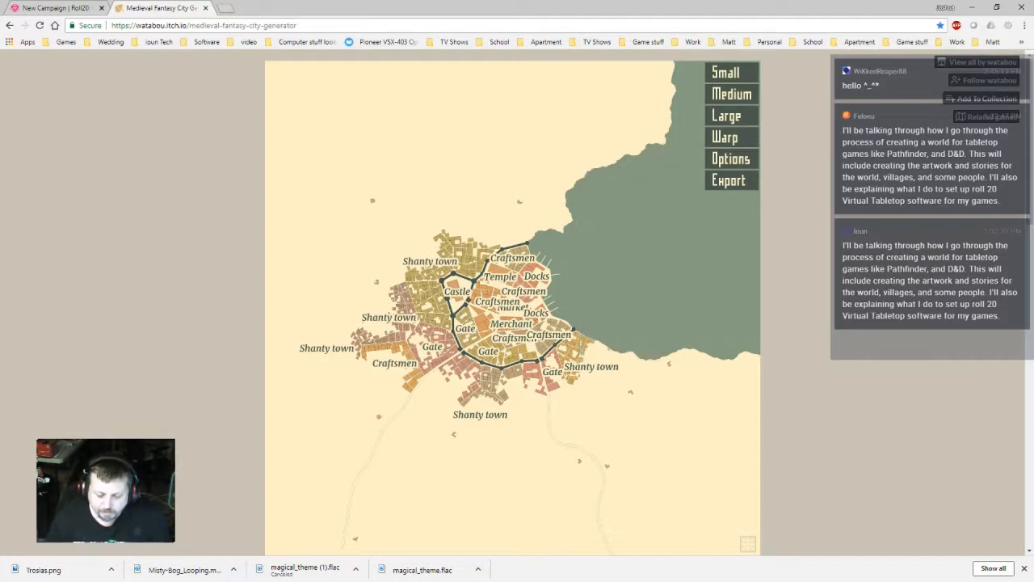
- Generate a series of new random city layouts with the district labels shown
{"action": "key", "text": "Return"}
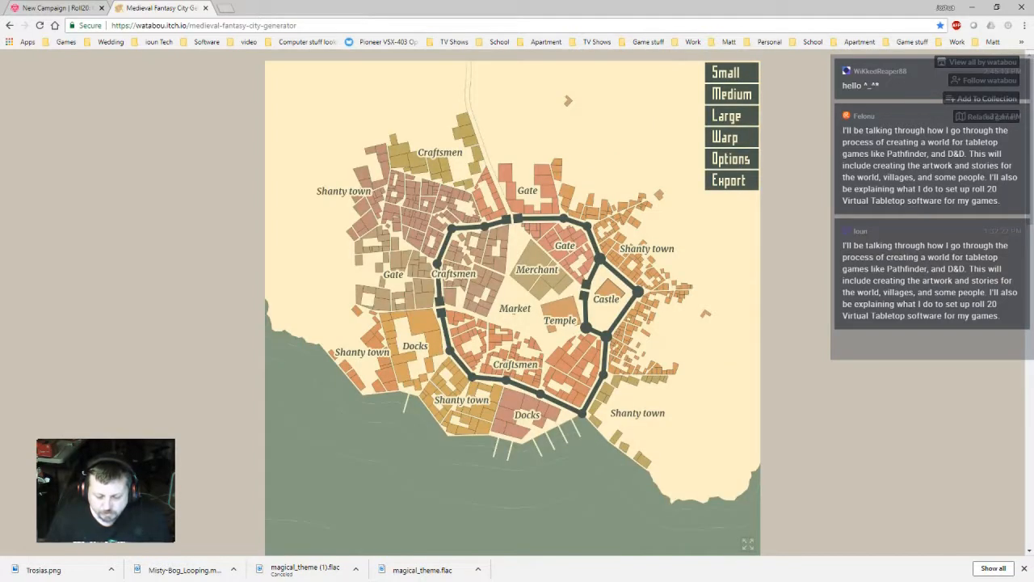
{"action": "key", "text": "Return"}
{"action": "key", "text": "Return"}
{"action": "key", "text": "Return"}
{"action": "key", "text": "Return"}
{"action": "key", "text": "Return"}
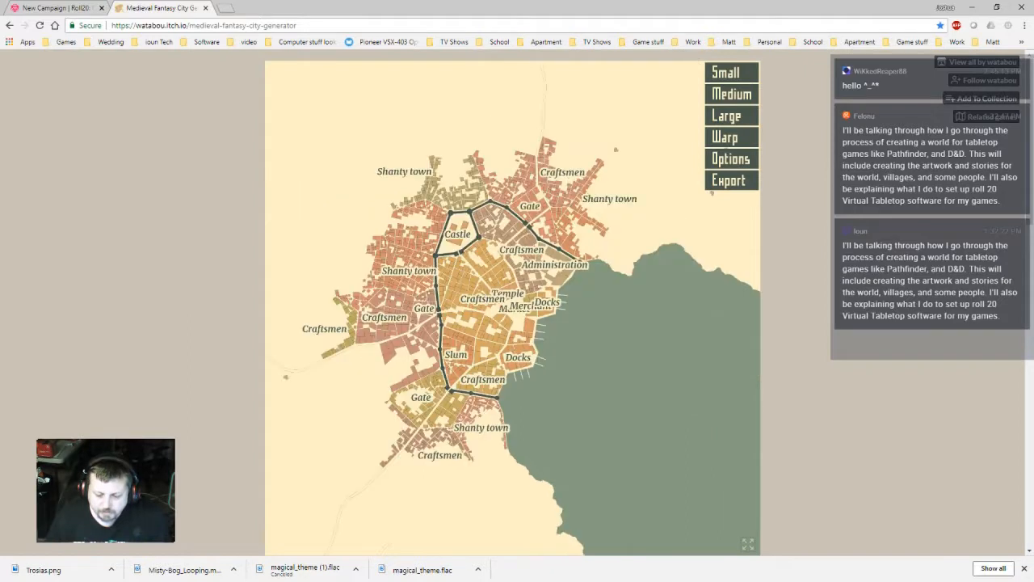
{"action": "key", "text": "Return"}
{"action": "key", "text": "Return"}
{"action": "key", "text": "Return"}
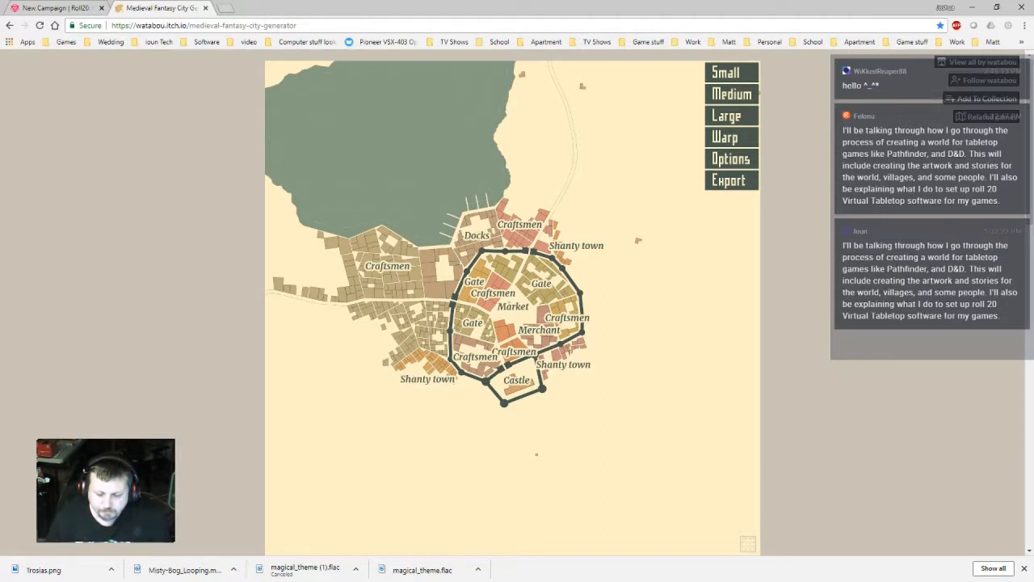
- Switch back to paint.net and bring up the Trosias.png world map instead of the Sutfait Haven map
{"action": "key", "text": "alt+Tab"}
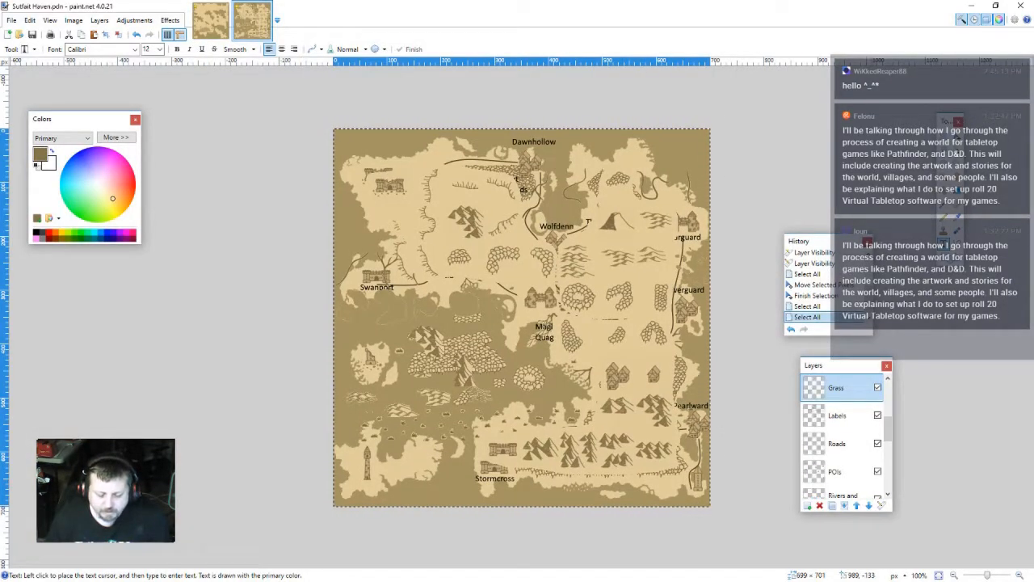
{"action": "key", "text": "ctrl+Tab"}
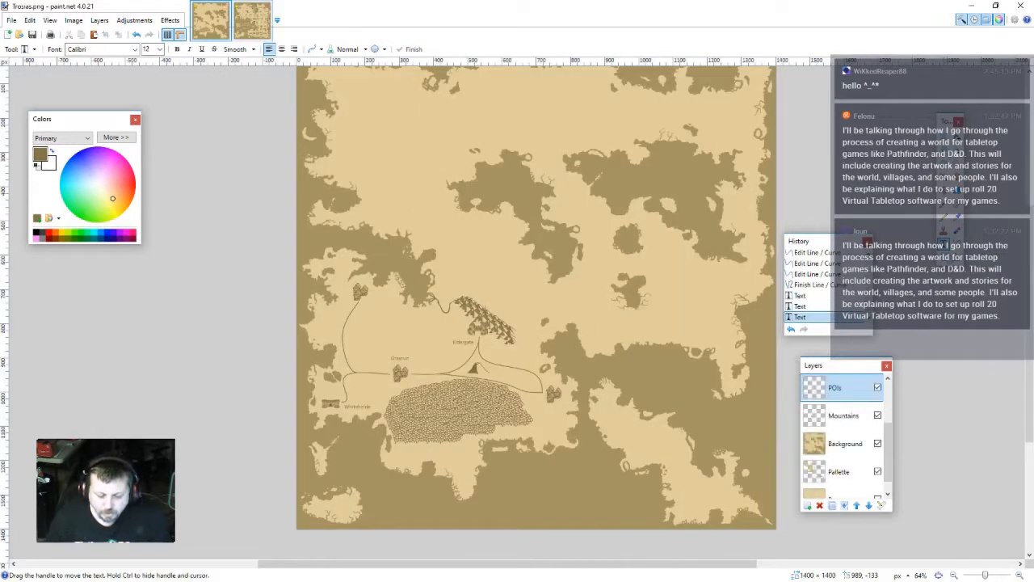
- Close the Sutfait Haven.pdn map and discard its unsaved changes
{"action": "key", "text": "ctrl+Tab"}
{"action": "key", "text": "ctrl+w"}
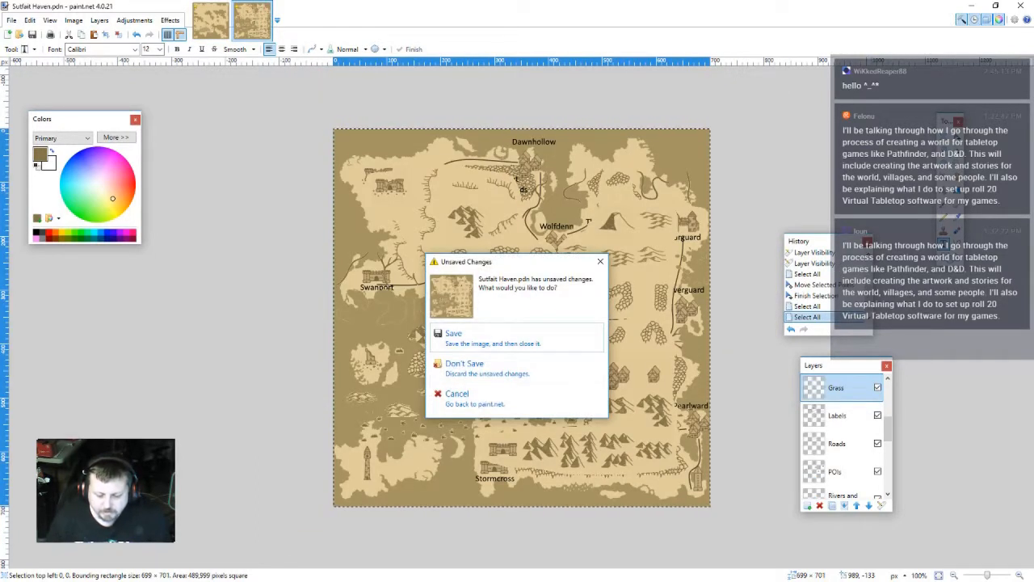
{"action": "left_click", "coordinate": [483, 366]}
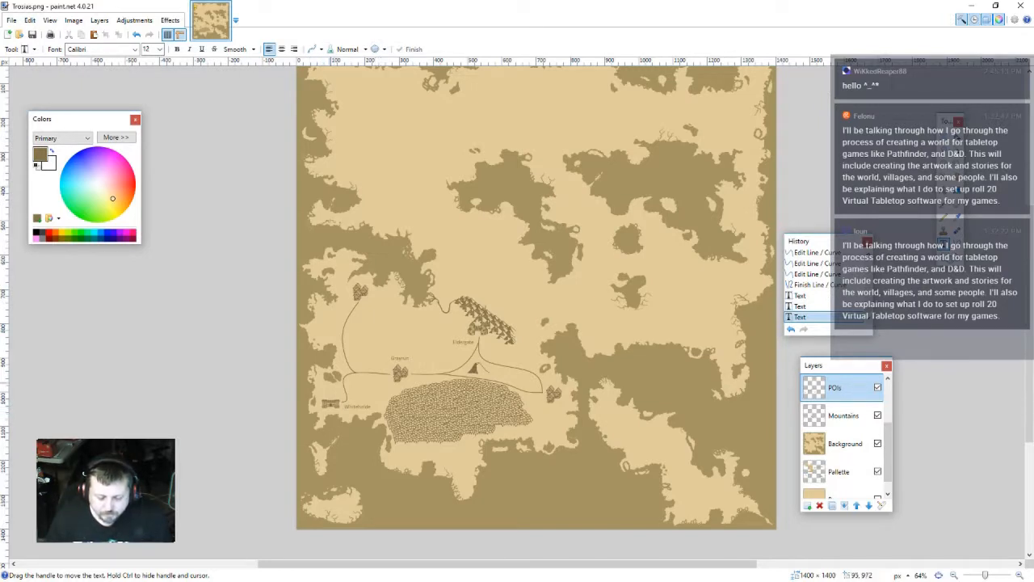
- Switch to the Medieval Fantasy City Generator in the browser and generate a new large city
{"action": "left_click", "coordinate": [972, 6]}
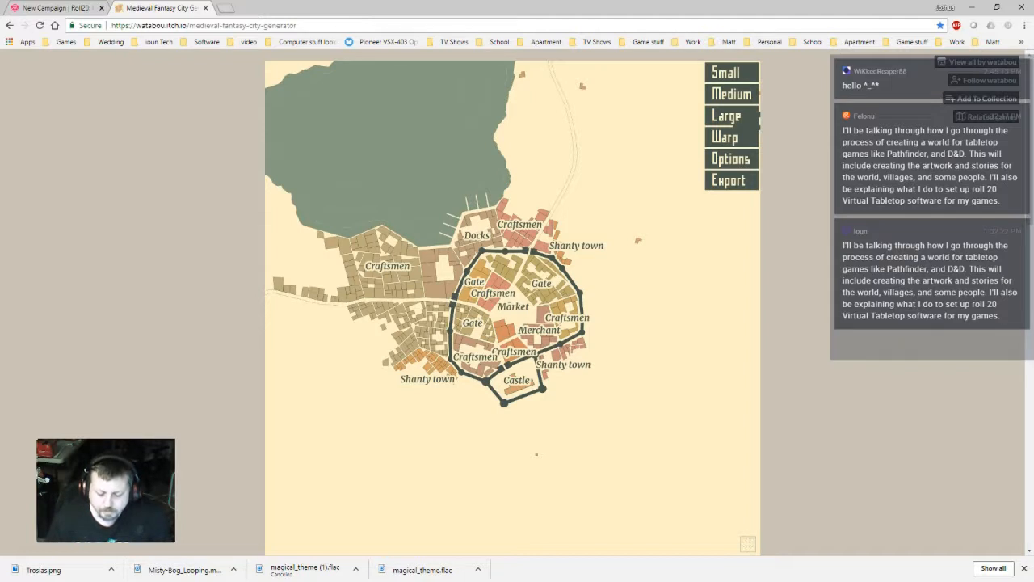
{"action": "left_click", "coordinate": [756, 117]}
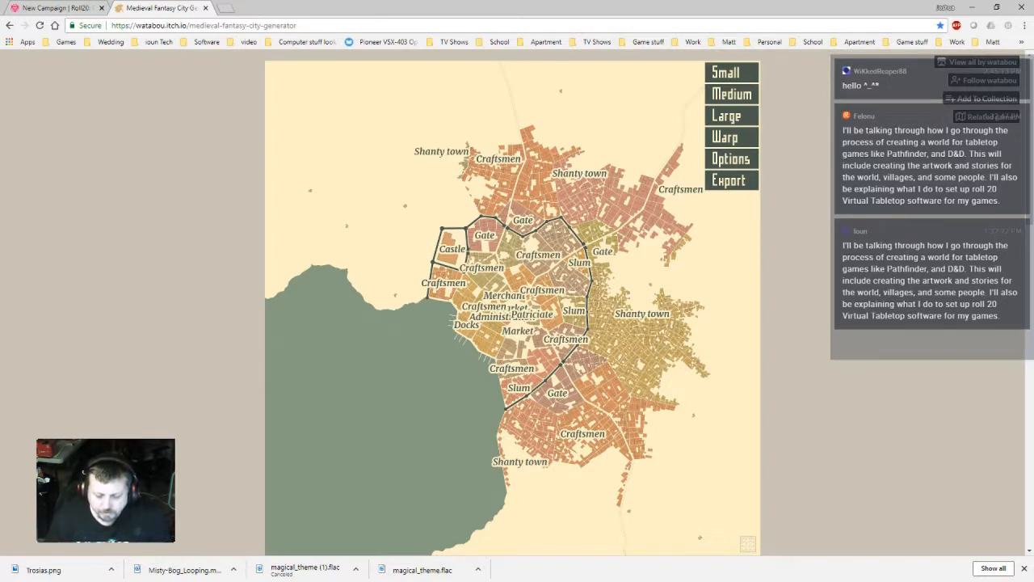
- Use the Warp tool to reshape the southern coastline around the coastal Shanty town, pushing the bay eastward into the land below it
{"action": "scroll", "coordinate": [512, 302], "scroll_direction": "down", "scroll_amount": 3}
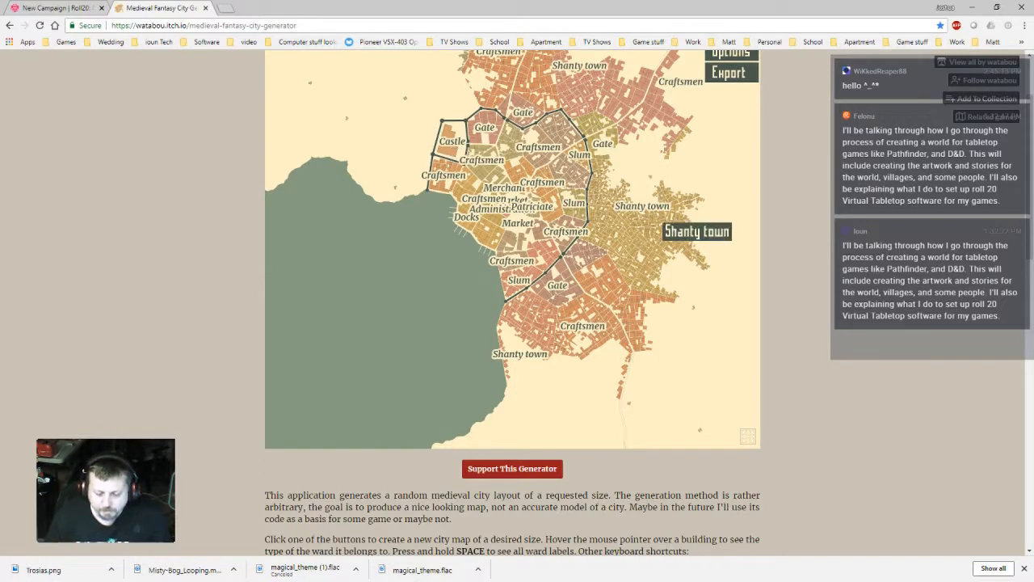
{"action": "scroll", "coordinate": [512, 291], "scroll_direction": "up", "scroll_amount": 1}
{"action": "left_click", "coordinate": [730, 83]}
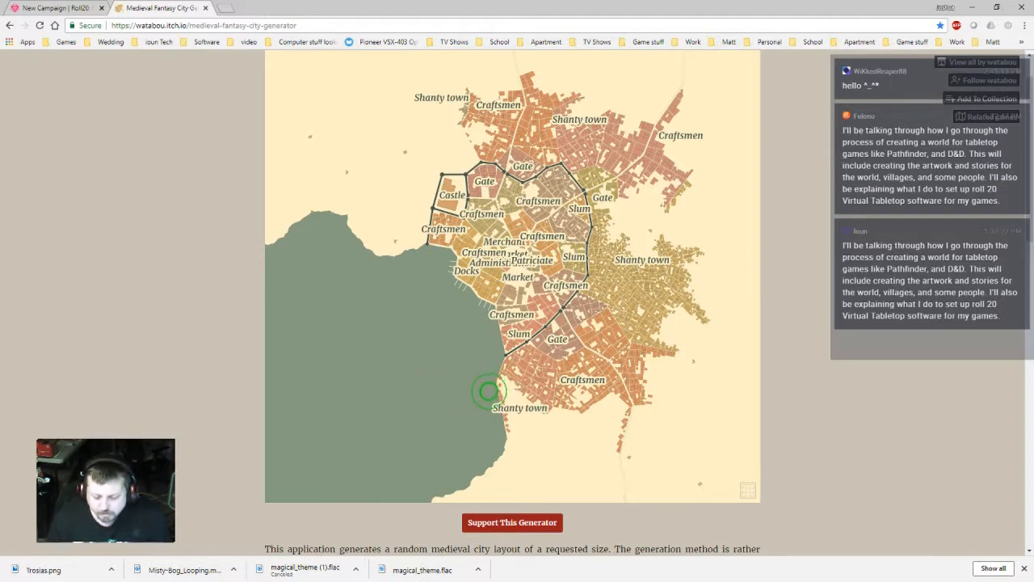
{"action": "left_click", "coordinate": [506, 407]}
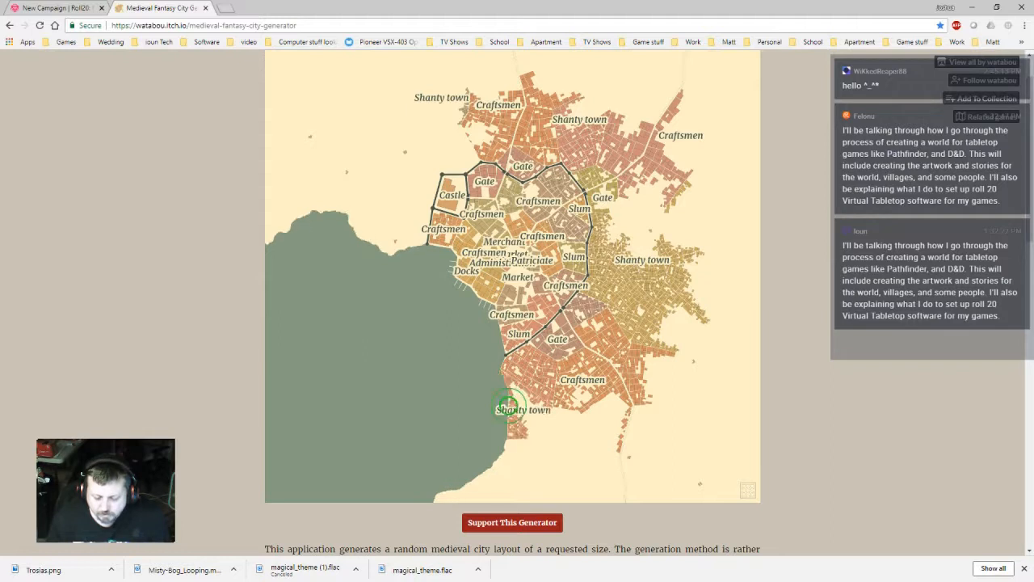
{"action": "key", "text": "ctrl+plus"}
{"action": "key", "text": "ctrl+plus"}
{"action": "key", "text": "ctrl+plus"}
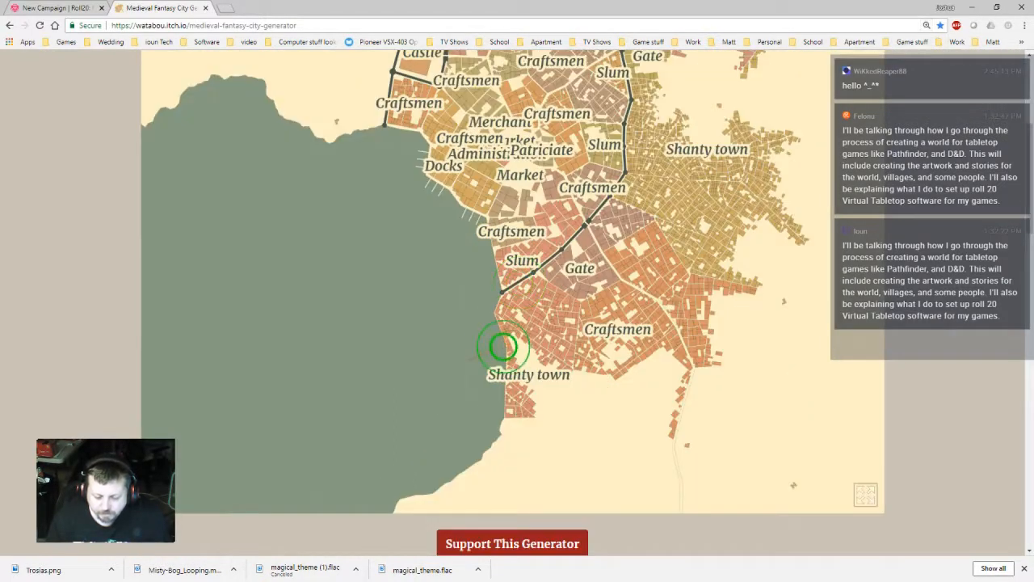
{"action": "left_click", "coordinate": [513, 318]}
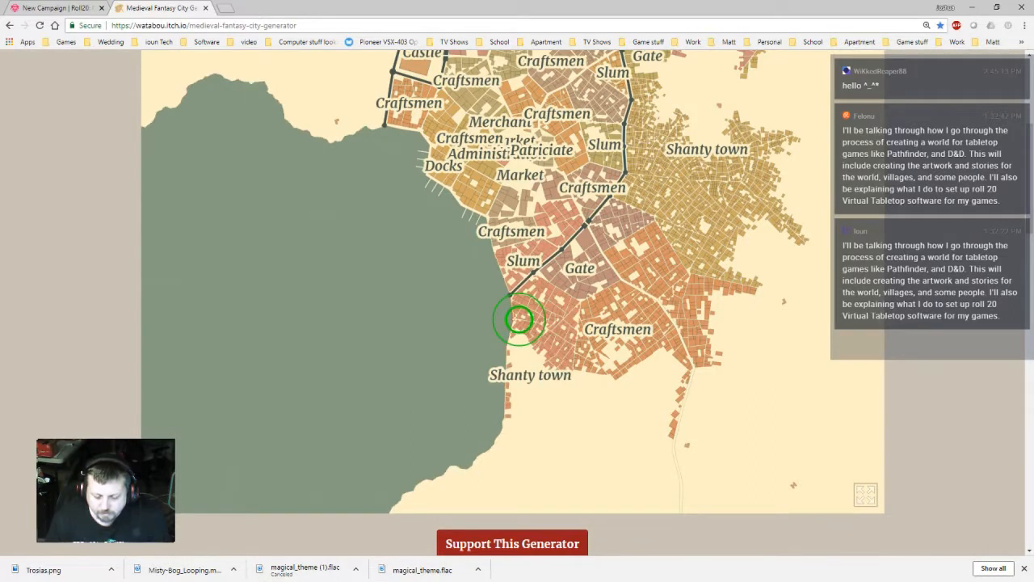
{"action": "scroll", "coordinate": [489, 416], "scroll_direction": "down", "scroll_amount": 1}
{"action": "left_click_drag", "start_coordinate": [501, 364], "coordinate": [529, 367]}
{"action": "mouse_move", "coordinate": [512, 302]}
{"action": "left_mouse_down"}
{"action": "mouse_move", "coordinate": [507, 292]}
{"action": "mouse_move", "coordinate": [517, 369]}
{"action": "mouse_move", "coordinate": [503, 393]}
{"action": "mouse_move", "coordinate": [492, 391]}
{"action": "mouse_move", "coordinate": [547, 406]}
{"action": "mouse_move", "coordinate": [530, 330]}
{"action": "mouse_move", "coordinate": [547, 415]}
{"action": "mouse_move", "coordinate": [539, 411]}
{"action": "mouse_move", "coordinate": [561, 366]}
{"action": "mouse_move", "coordinate": [506, 296]}
{"action": "mouse_move", "coordinate": [529, 315]}
{"action": "mouse_move", "coordinate": [522, 300]}
{"action": "mouse_move", "coordinate": [538, 343]}
{"action": "mouse_move", "coordinate": [529, 351]}
{"action": "mouse_move", "coordinate": [512, 293]}
{"action": "mouse_move", "coordinate": [545, 416]}
{"action": "mouse_move", "coordinate": [533, 415]}
{"action": "mouse_move", "coordinate": [549, 406]}
{"action": "mouse_move", "coordinate": [512, 411]}
{"action": "mouse_move", "coordinate": [487, 388]}
{"action": "mouse_move", "coordinate": [464, 408]}
{"action": "mouse_move", "coordinate": [517, 442]}
{"action": "left_mouse_up"}
{"action": "mouse_move", "coordinate": [551, 409]}
{"action": "left_mouse_down"}
{"action": "mouse_move", "coordinate": [578, 393]}
{"action": "mouse_move", "coordinate": [547, 417]}
{"action": "mouse_move", "coordinate": [482, 429]}
{"action": "mouse_move", "coordinate": [498, 437]}
{"action": "mouse_move", "coordinate": [482, 423]}
{"action": "mouse_move", "coordinate": [502, 411]}
{"action": "mouse_move", "coordinate": [526, 427]}
{"action": "mouse_move", "coordinate": [508, 434]}
{"action": "mouse_move", "coordinate": [530, 446]}
{"action": "mouse_move", "coordinate": [542, 434]}
{"action": "mouse_move", "coordinate": [487, 422]}
{"action": "mouse_move", "coordinate": [533, 440]}
{"action": "mouse_move", "coordinate": [576, 439]}
{"action": "left_mouse_up"}
{"action": "left_click", "coordinate": [497, 432]}
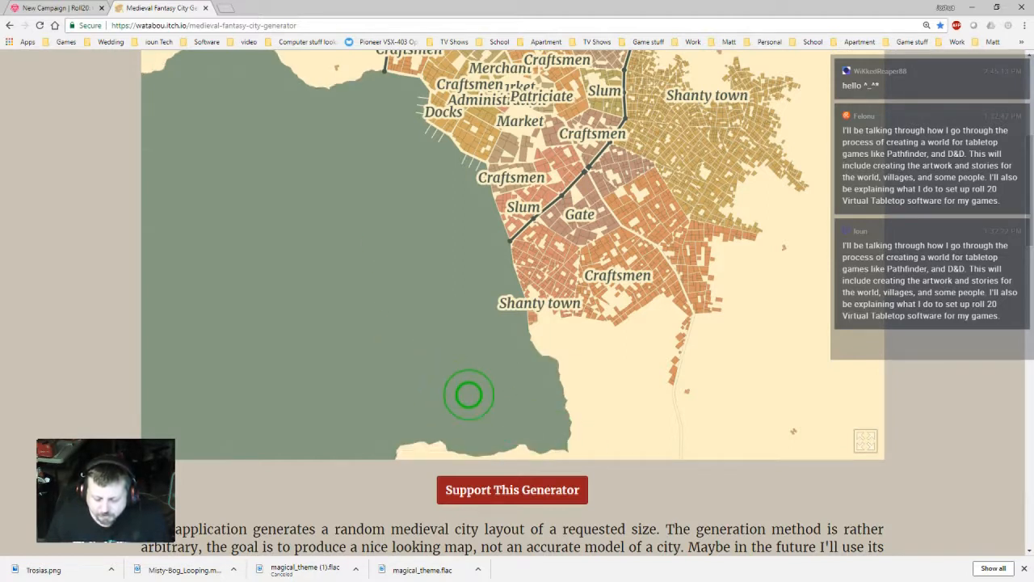
- Enlarge the Warp brush and push the coastline northwest of the city farther inland
{"action": "key", "text": "ctrl+0"}
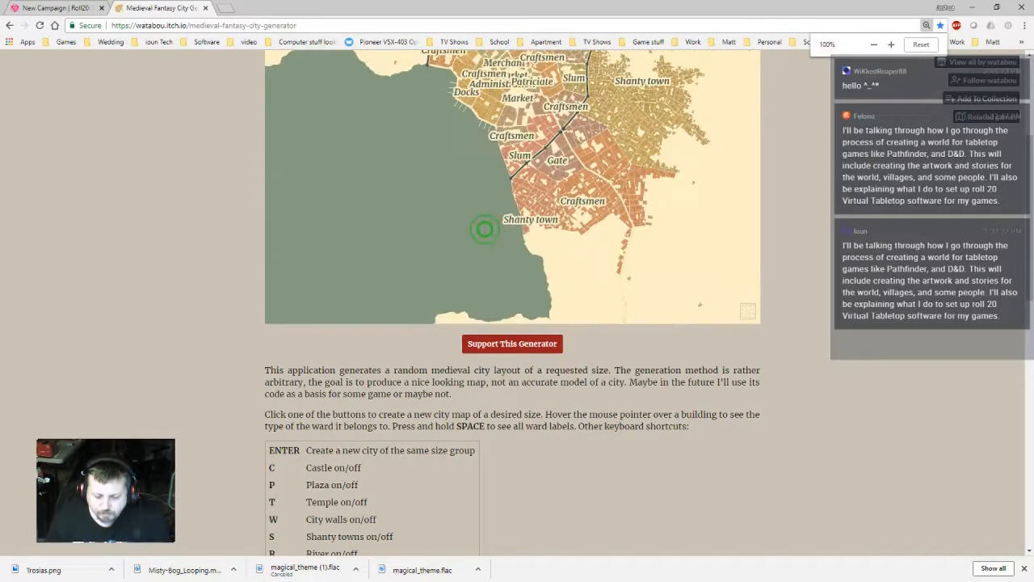
{"action": "scroll", "coordinate": [555, 344], "scroll_direction": "up", "scroll_amount": 1}
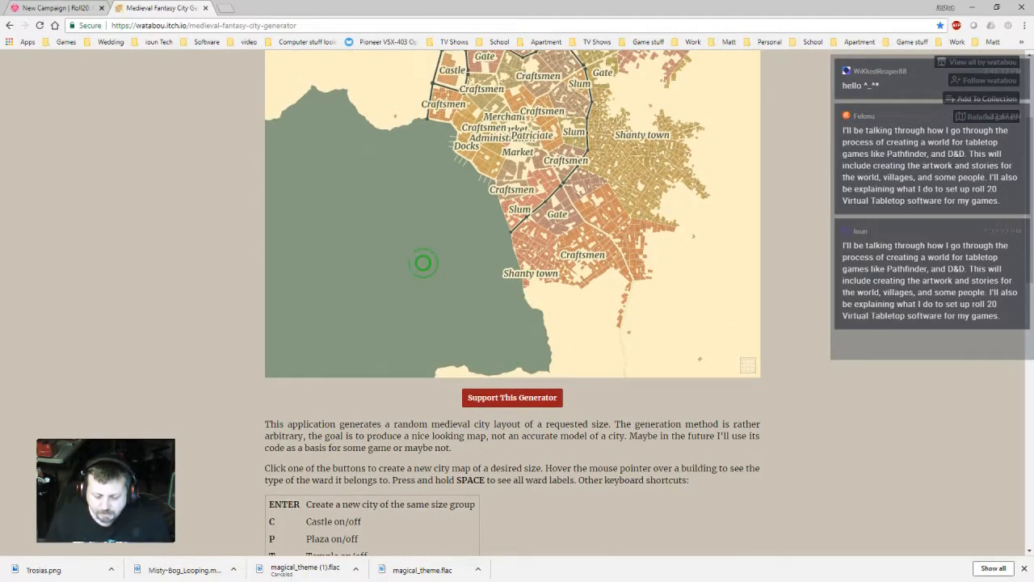
{"action": "scroll", "coordinate": [398, 231], "scroll_direction": "up", "scroll_amount": 3}
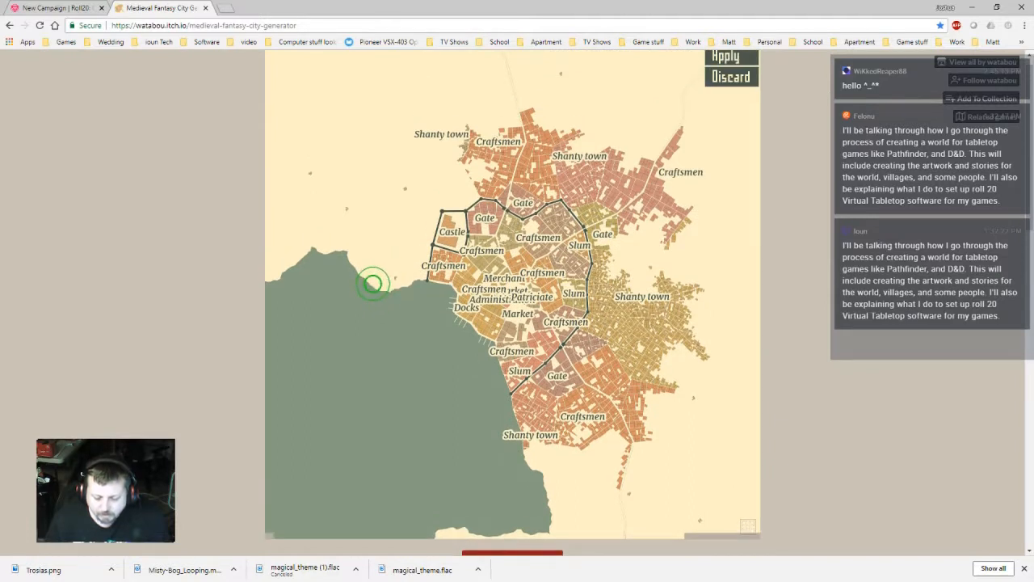
{"action": "scroll", "coordinate": [506, 464], "scroll_direction": "down", "scroll_amount": 1}
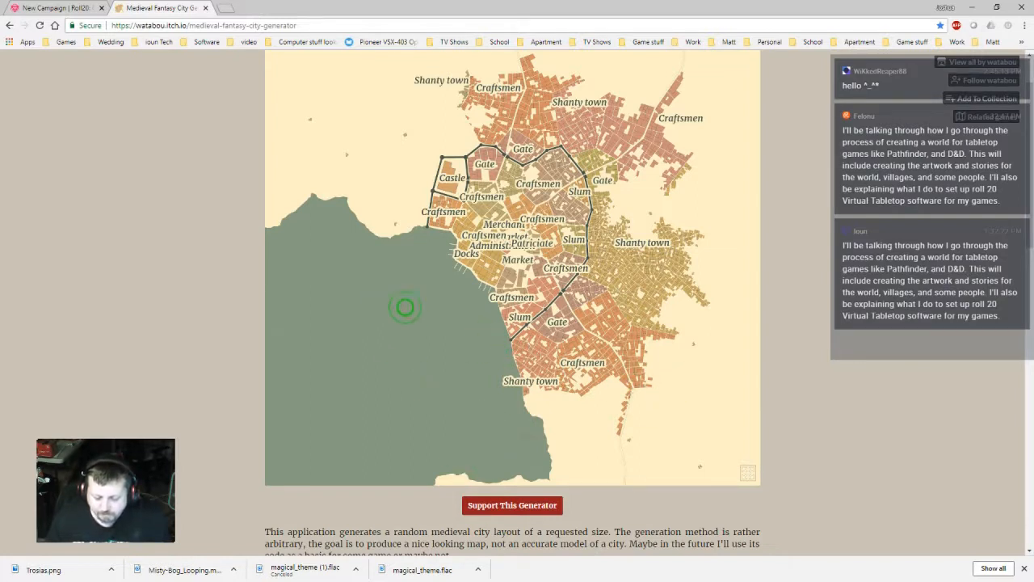
{"action": "scroll", "coordinate": [389, 265], "scroll_direction": "up", "scroll_amount": 2}
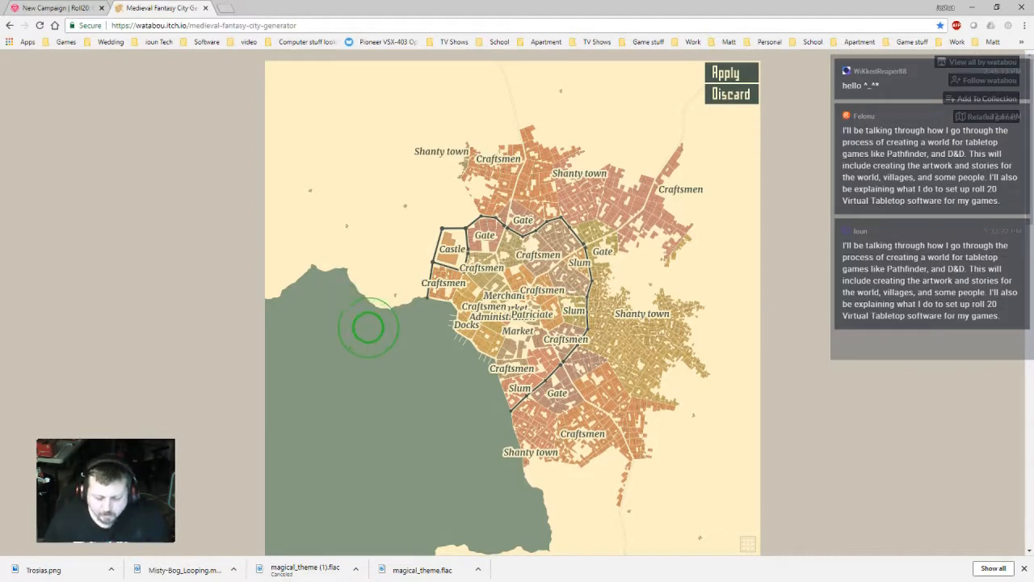
{"action": "scroll", "coordinate": [368, 327], "scroll_direction": "up", "scroll_amount": 6}
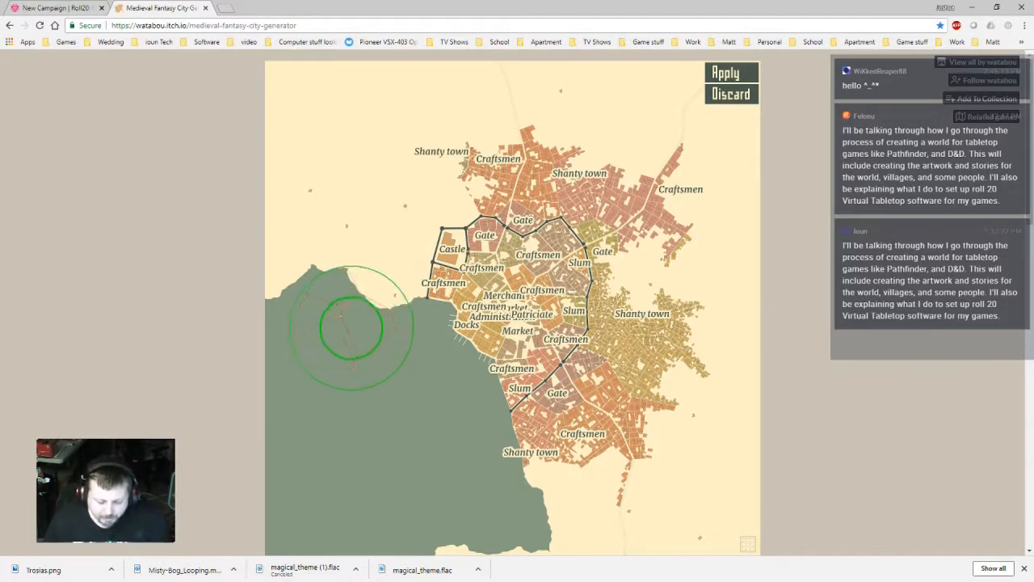
{"action": "scroll", "coordinate": [340, 325], "scroll_direction": "up", "scroll_amount": 2}
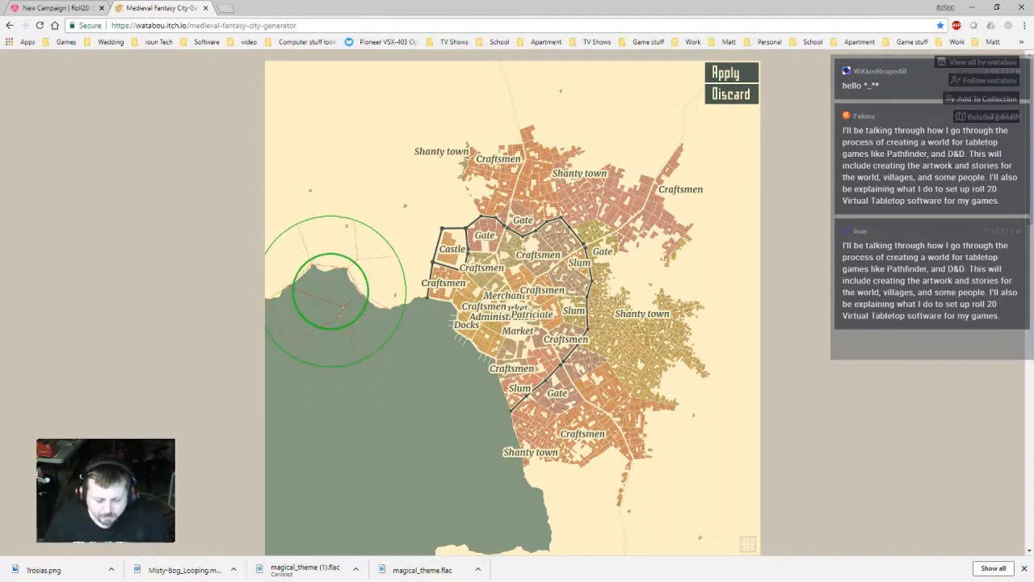
{"action": "left_click_drag", "start_coordinate": [330, 291], "coordinate": [334, 257]}
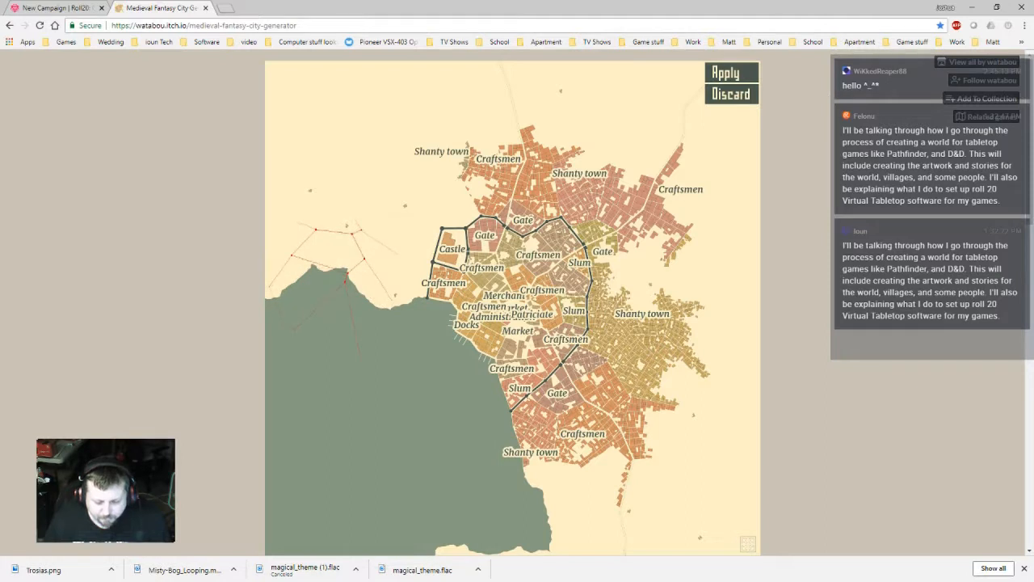
- With a smaller Warp brush, stretch the northwestern inlet farther north and reshape the shoreline and city wall beside the Castle
{"action": "scroll", "coordinate": [396, 258], "scroll_direction": "down", "scroll_amount": 2}
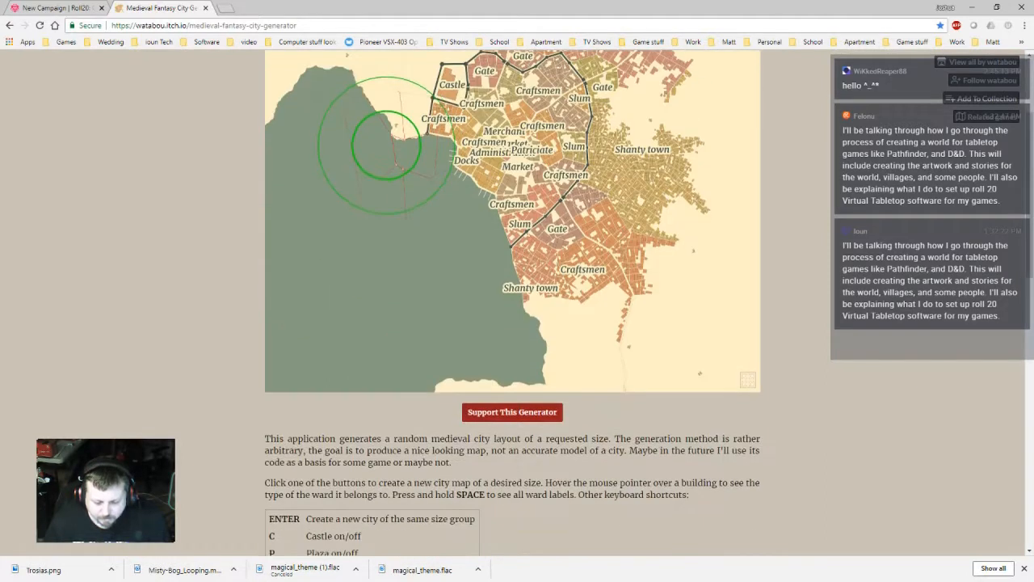
{"action": "scroll", "coordinate": [387, 146], "scroll_direction": "down", "scroll_amount": 3}
{"action": "scroll", "coordinate": [358, 231], "scroll_direction": "up", "scroll_amount": 4}
{"action": "scroll", "coordinate": [379, 210], "scroll_direction": "down", "scroll_amount": 2}
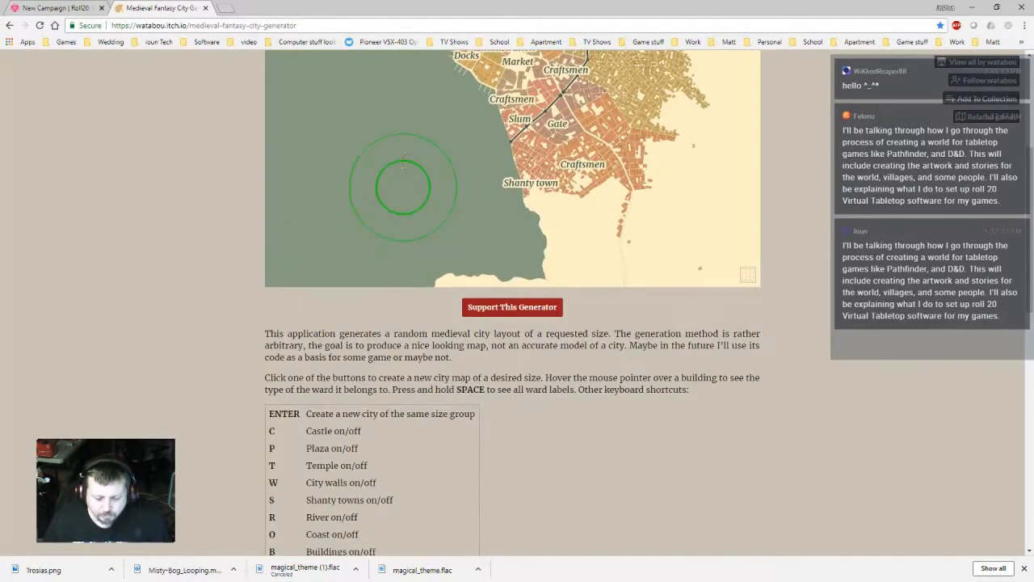
{"action": "scroll", "coordinate": [403, 187], "scroll_direction": "down", "scroll_amount": 9}
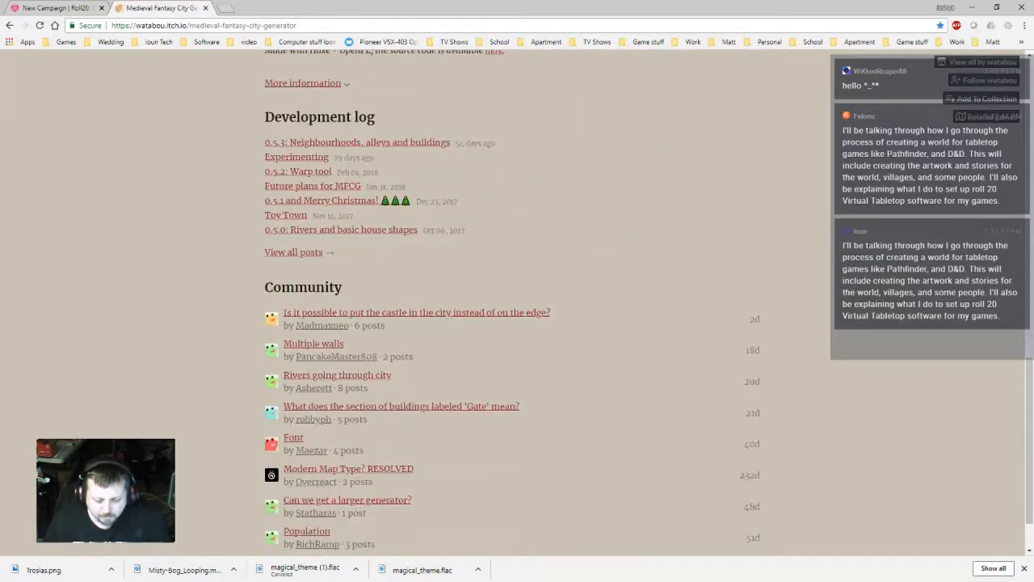
{"action": "scroll", "coordinate": [386, 144], "scroll_direction": "up", "scroll_amount": 10}
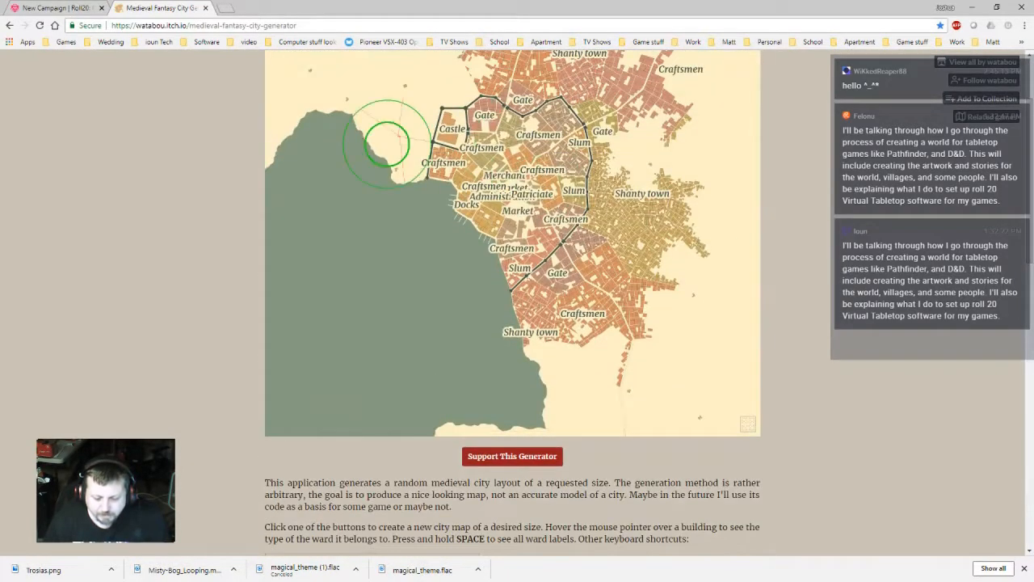
{"action": "scroll", "coordinate": [372, 162], "scroll_direction": "down", "scroll_amount": 1}
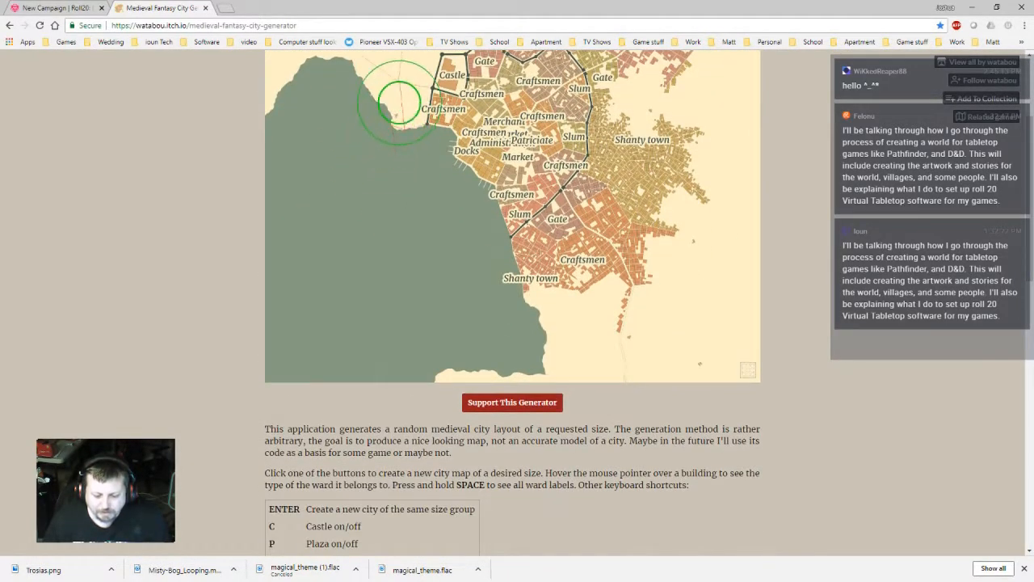
{"action": "scroll", "coordinate": [399, 102], "scroll_direction": "down", "scroll_amount": 5}
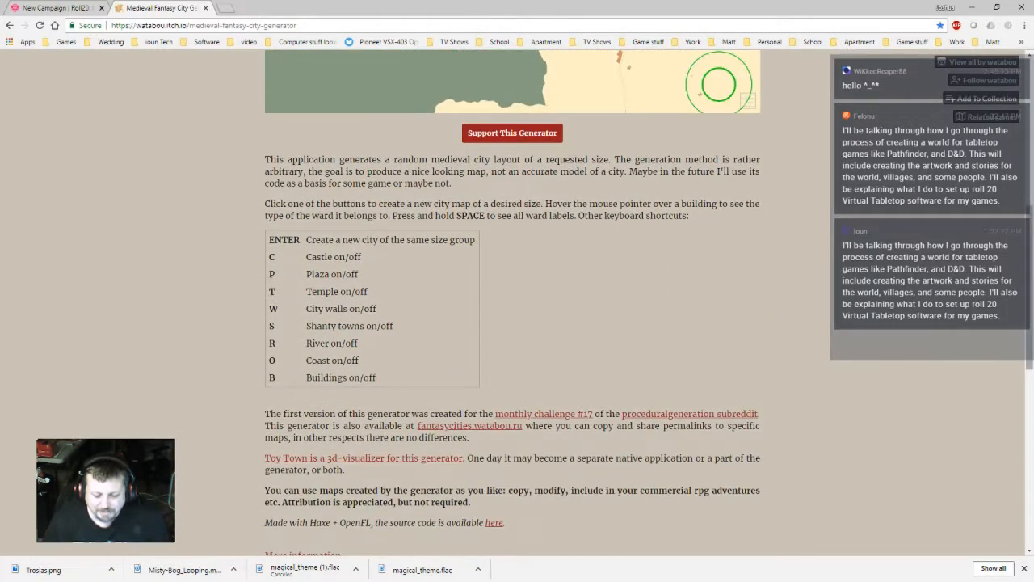
{"action": "scroll", "coordinate": [719, 323], "scroll_direction": "up", "scroll_amount": 7}
{"action": "scroll", "coordinate": [409, 97], "scroll_direction": "down", "scroll_amount": 2}
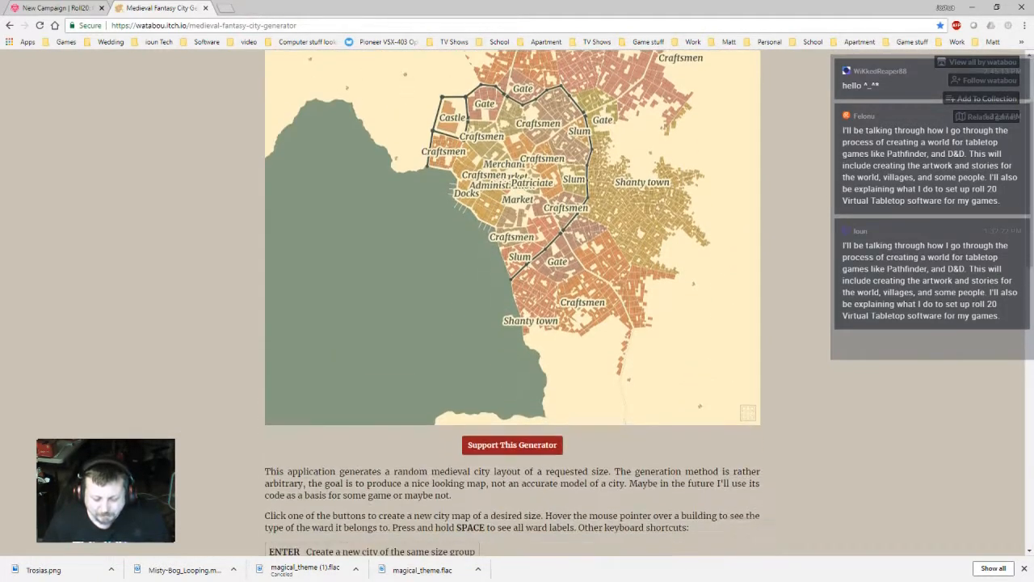
{"action": "scroll", "coordinate": [512, 243], "scroll_direction": "down", "scroll_amount": 7}
{"action": "scroll", "coordinate": [512, 243], "scroll_direction": "up", "scroll_amount": 5}
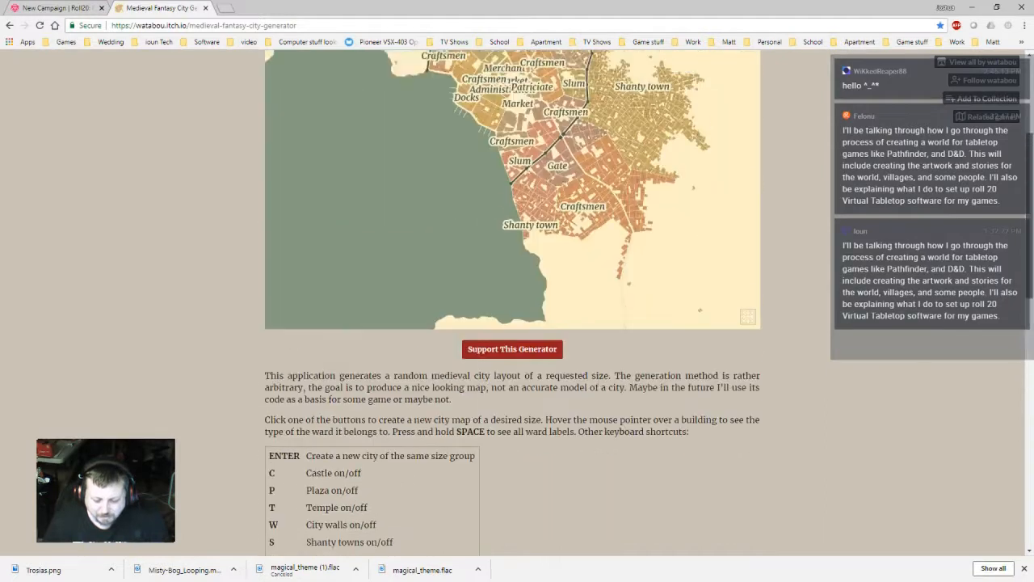
{"action": "scroll", "coordinate": [404, 99], "scroll_direction": "up", "scroll_amount": 4}
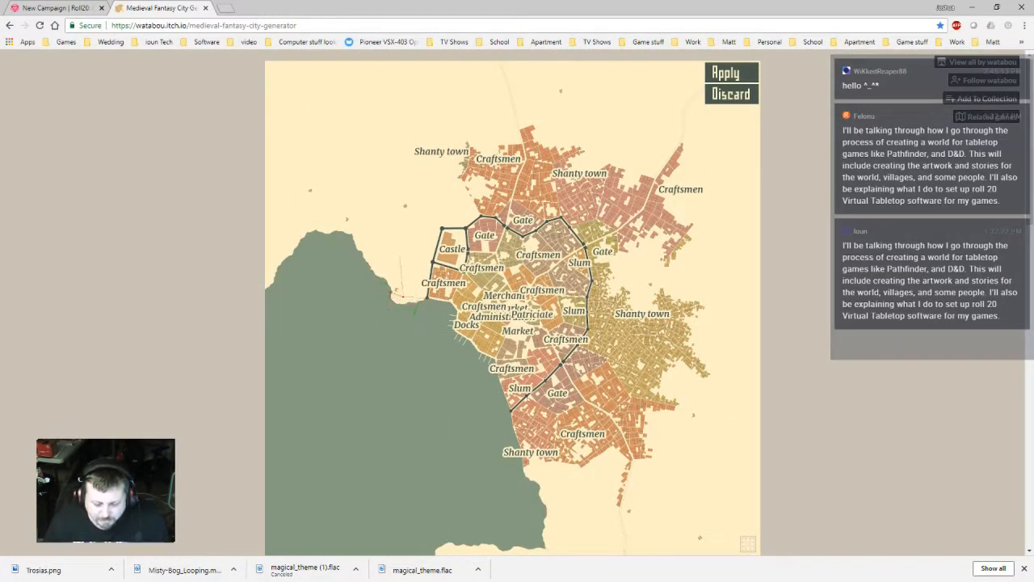
{"action": "mouse_move", "coordinate": [395, 281]}
{"action": "left_mouse_down"}
{"action": "mouse_move", "coordinate": [329, 233]}
{"action": "mouse_move", "coordinate": [350, 232]}
{"action": "mouse_move", "coordinate": [360, 217]}
{"action": "mouse_move", "coordinate": [333, 220]}
{"action": "mouse_move", "coordinate": [276, 158]}
{"action": "mouse_move", "coordinate": [302, 176]}
{"action": "mouse_move", "coordinate": [316, 147]}
{"action": "mouse_move", "coordinate": [357, 176]}
{"action": "mouse_move", "coordinate": [342, 211]}
{"action": "mouse_move", "coordinate": [359, 146]}
{"action": "mouse_move", "coordinate": [324, 144]}
{"action": "mouse_move", "coordinate": [294, 262]}
{"action": "mouse_move", "coordinate": [310, 235]}
{"action": "mouse_move", "coordinate": [306, 203]}
{"action": "mouse_move", "coordinate": [396, 269]}
{"action": "mouse_move", "coordinate": [361, 276]}
{"action": "mouse_move", "coordinate": [335, 201]}
{"action": "left_mouse_up"}
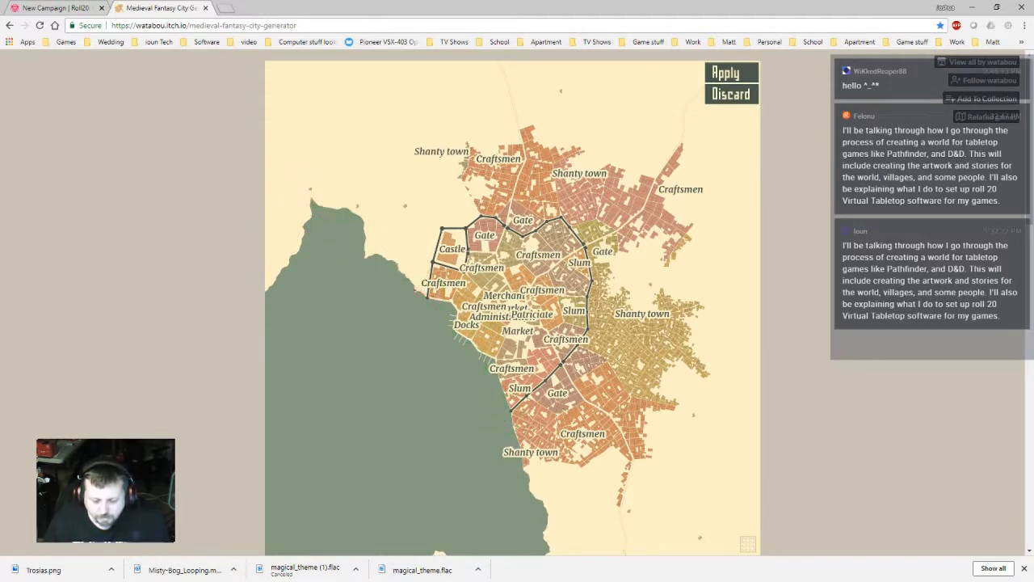
{"action": "mouse_move", "coordinate": [427, 297]}
{"action": "left_mouse_down"}
{"action": "mouse_move", "coordinate": [411, 284]}
{"action": "mouse_move", "coordinate": [426, 255]}
{"action": "left_mouse_up"}
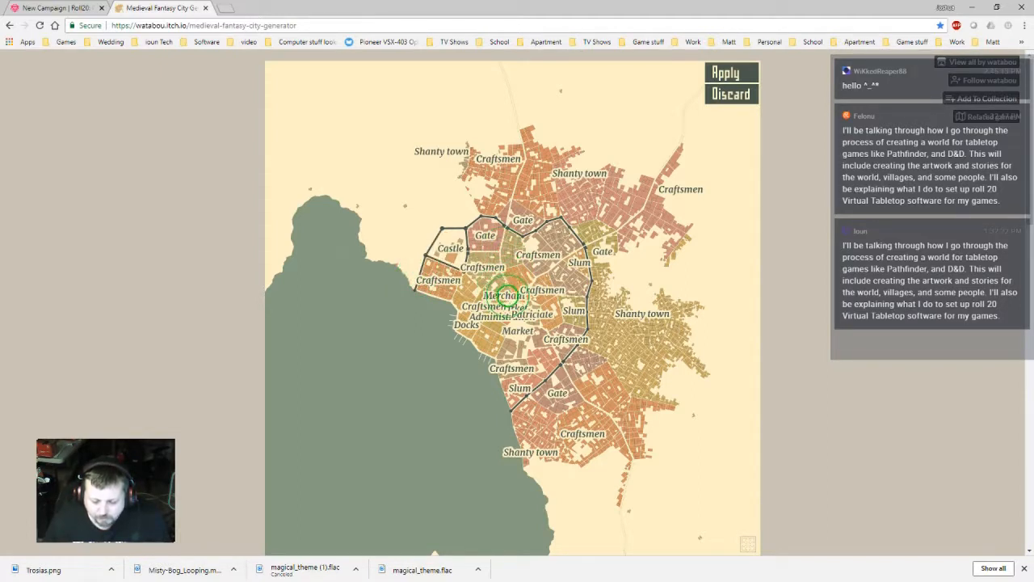
- Warp the central Merchant and Market blocks and the northern and northeastern outskirts of the city
{"action": "left_click_drag", "start_coordinate": [507, 295], "coordinate": [506, 286]}
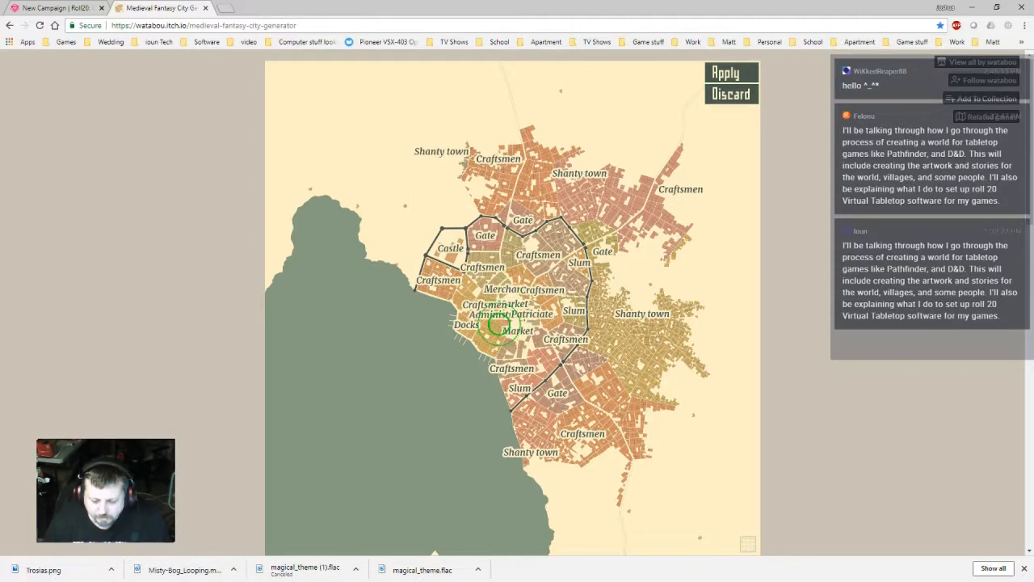
{"action": "mouse_move", "coordinate": [492, 322]}
{"action": "left_mouse_down"}
{"action": "mouse_move", "coordinate": [541, 323]}
{"action": "mouse_move", "coordinate": [513, 347]}
{"action": "left_mouse_up"}
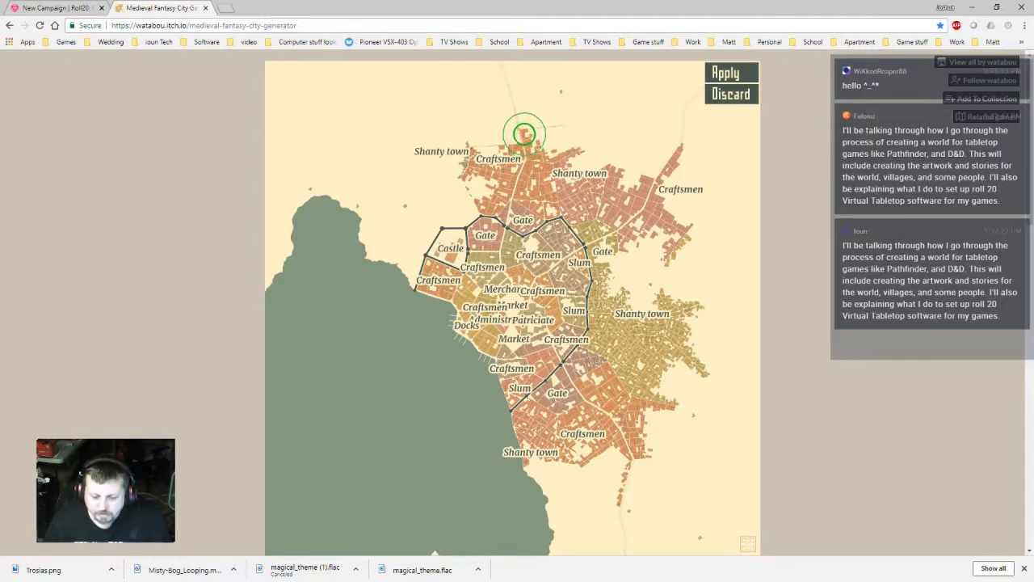
{"action": "mouse_move", "coordinate": [526, 134]}
{"action": "left_mouse_down"}
{"action": "mouse_move", "coordinate": [527, 151]}
{"action": "mouse_move", "coordinate": [530, 142]}
{"action": "left_mouse_up"}
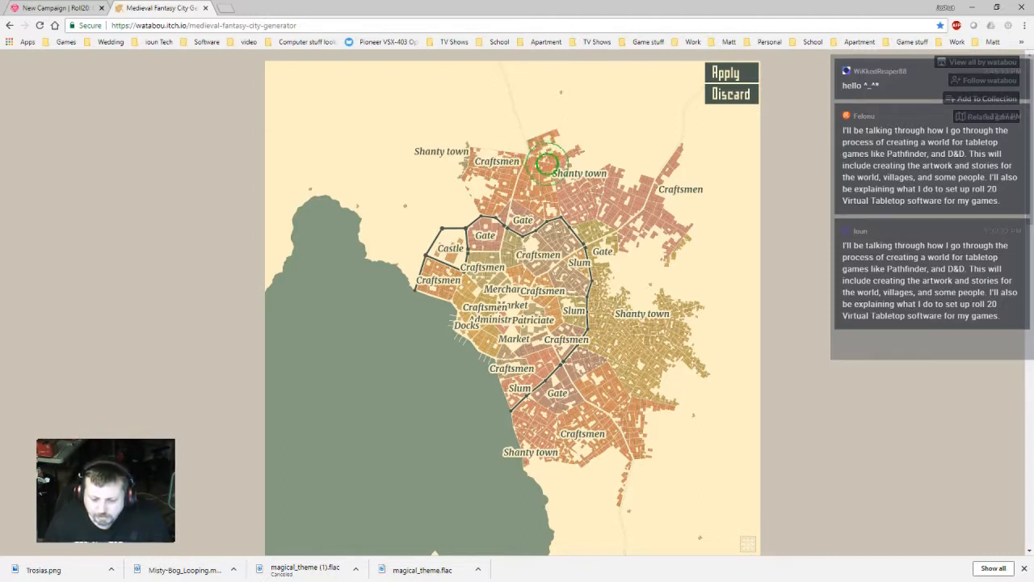
{"action": "mouse_move", "coordinate": [677, 143]}
{"action": "left_mouse_down"}
{"action": "mouse_move", "coordinate": [660, 182]}
{"action": "mouse_move", "coordinate": [709, 179]}
{"action": "mouse_move", "coordinate": [697, 151]}
{"action": "mouse_move", "coordinate": [681, 184]}
{"action": "mouse_move", "coordinate": [714, 191]}
{"action": "mouse_move", "coordinate": [686, 208]}
{"action": "mouse_move", "coordinate": [710, 220]}
{"action": "left_mouse_up"}
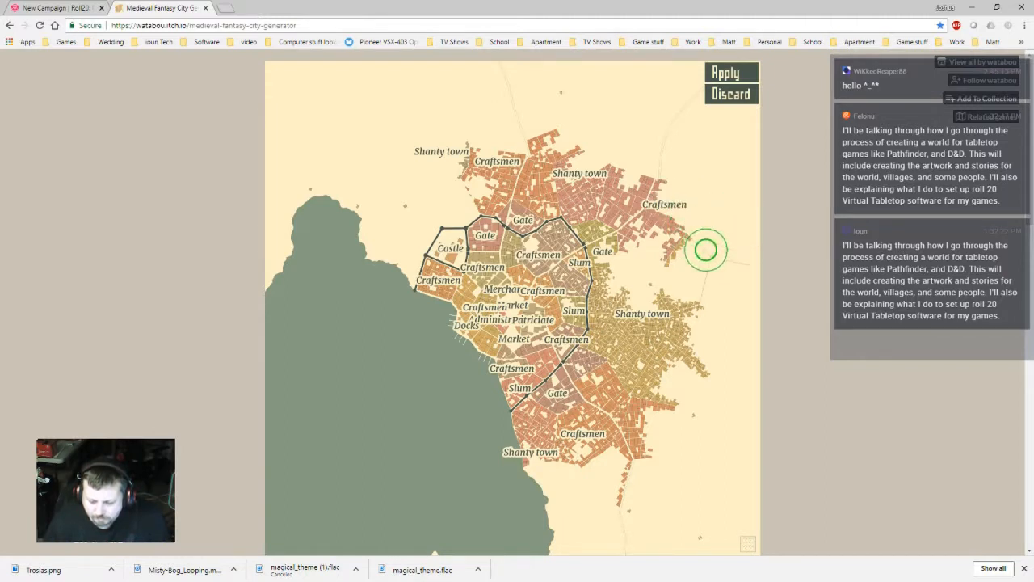
{"action": "scroll", "coordinate": [595, 282], "scroll_direction": "down", "scroll_amount": 1}
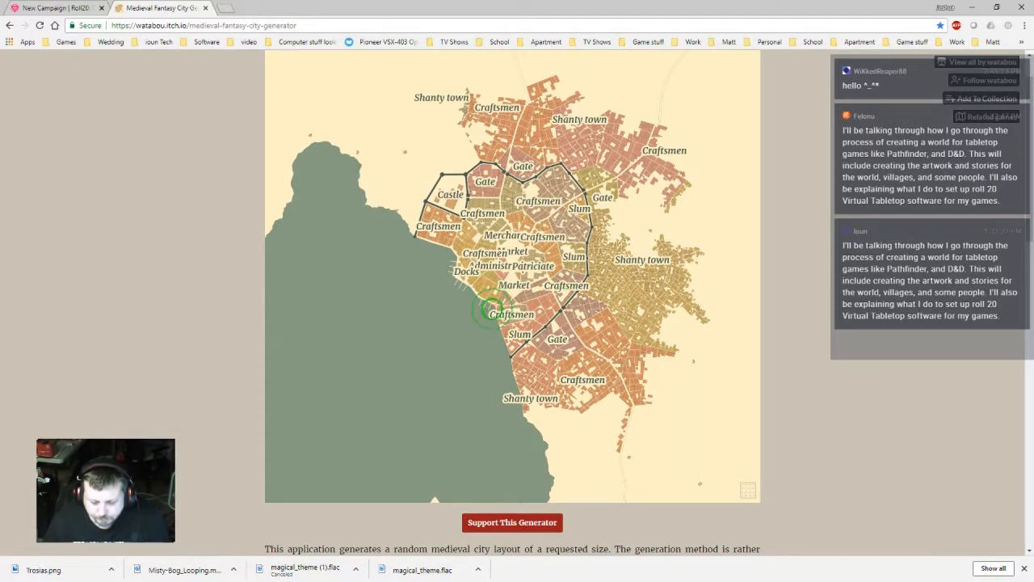
{"action": "scroll", "coordinate": [488, 301], "scroll_direction": "up", "scroll_amount": 1}
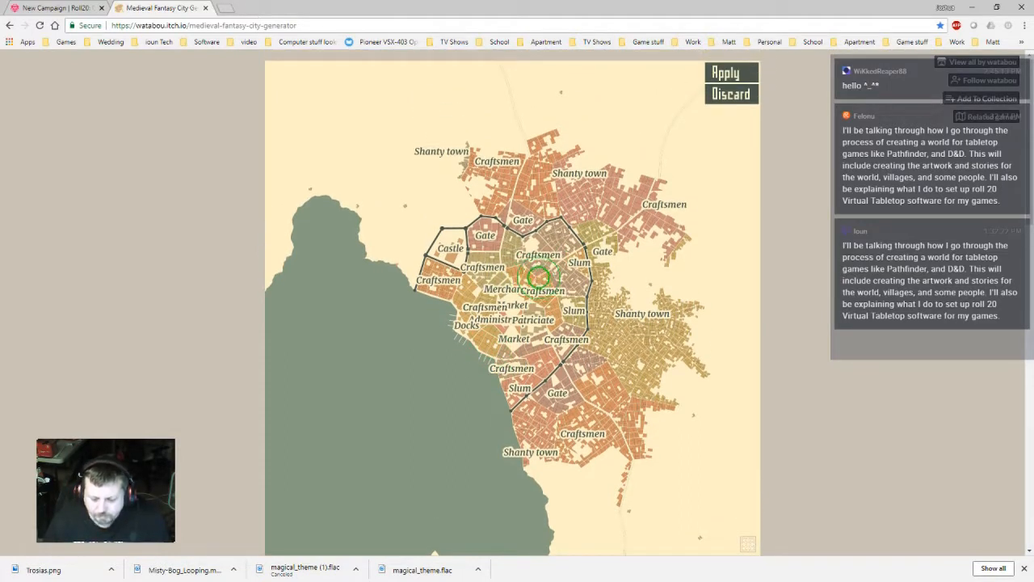
- Apply the warp and regenerate the city by switching the Temple layout option off and back on
{"action": "left_click", "coordinate": [726, 73]}
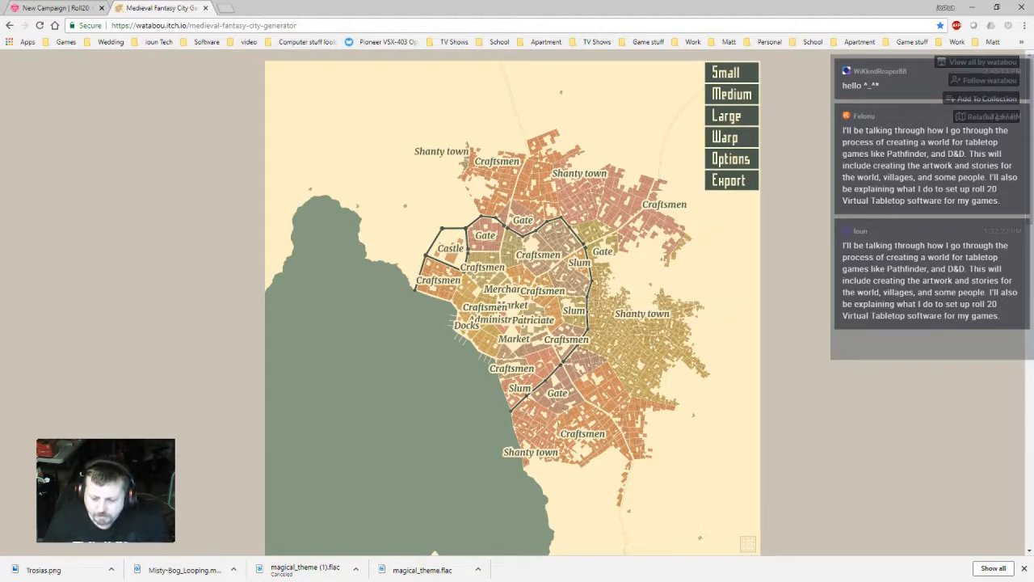
{"action": "left_click", "coordinate": [730, 180]}
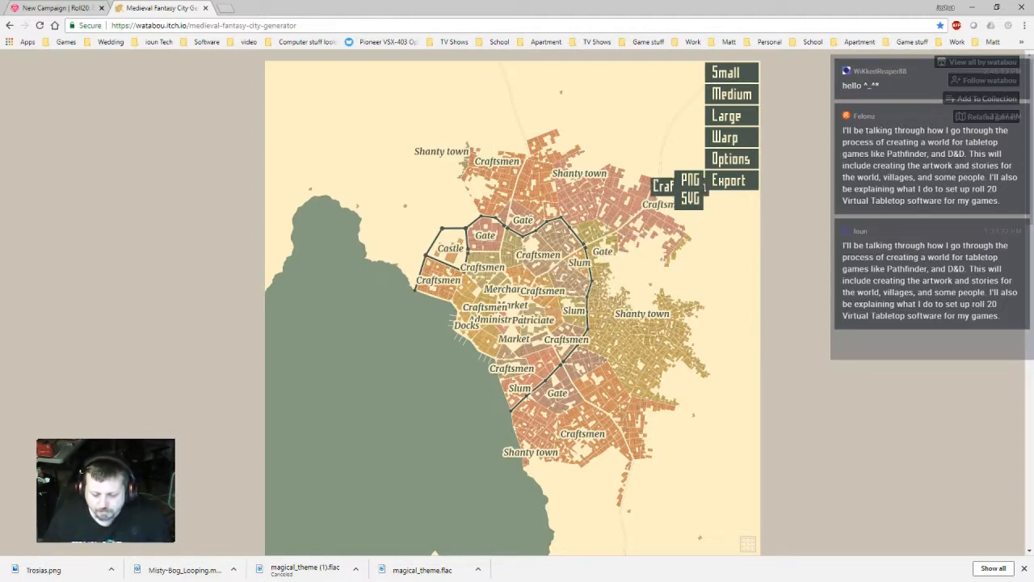
{"action": "left_click", "coordinate": [731, 159]}
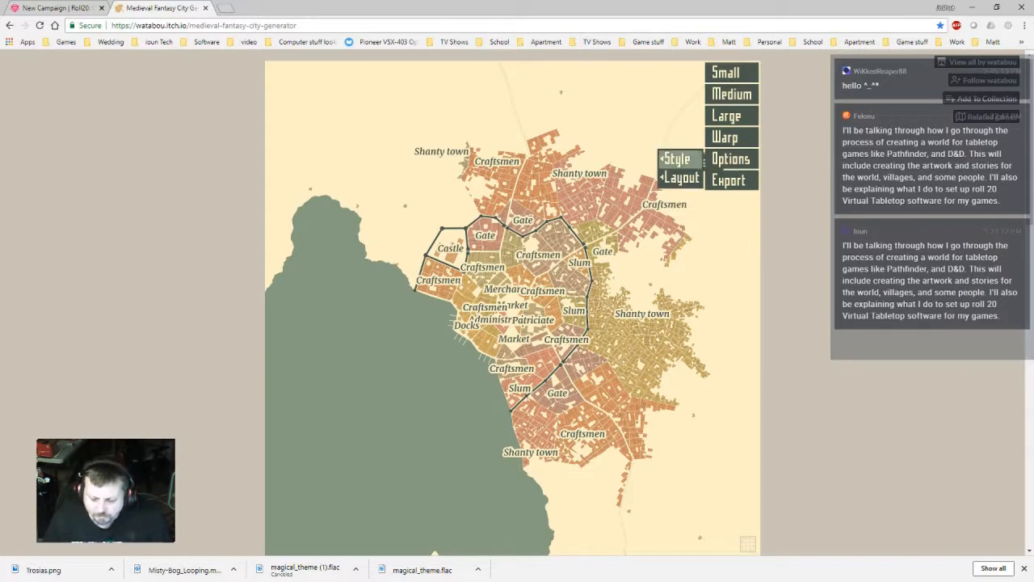
{"action": "left_click", "coordinate": [679, 177]}
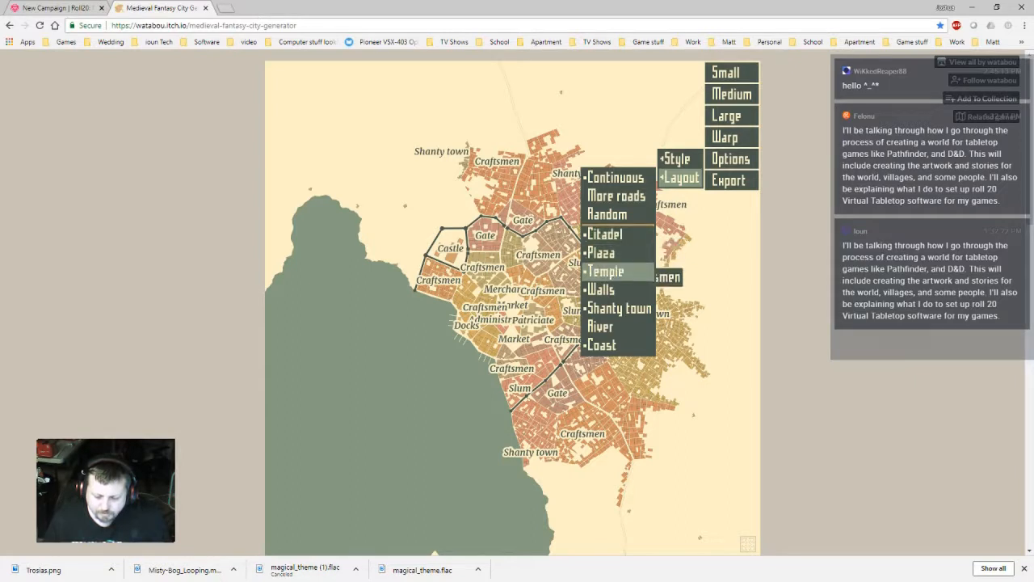
{"action": "left_click", "coordinate": [618, 272]}
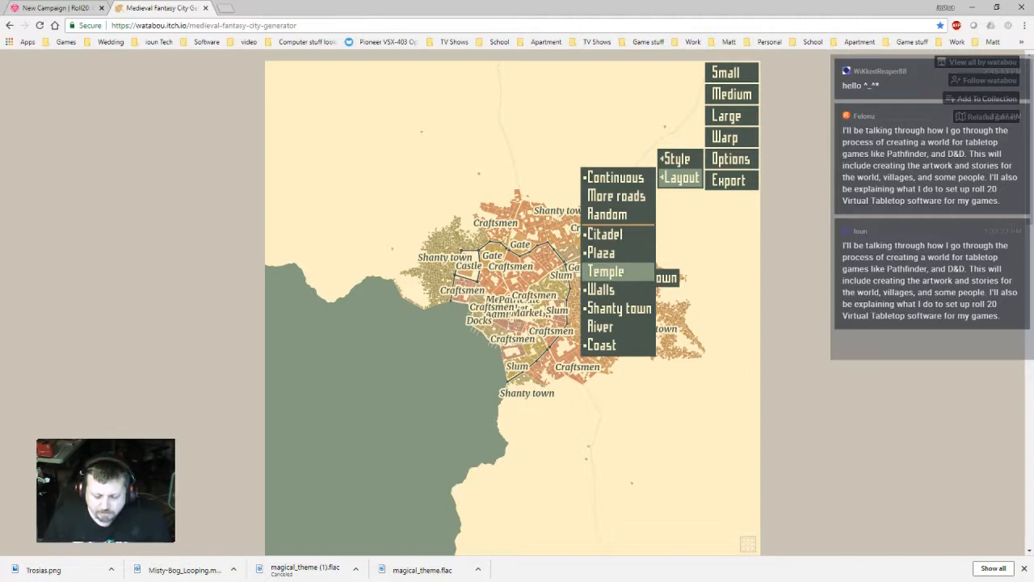
{"action": "left_click", "coordinate": [618, 272]}
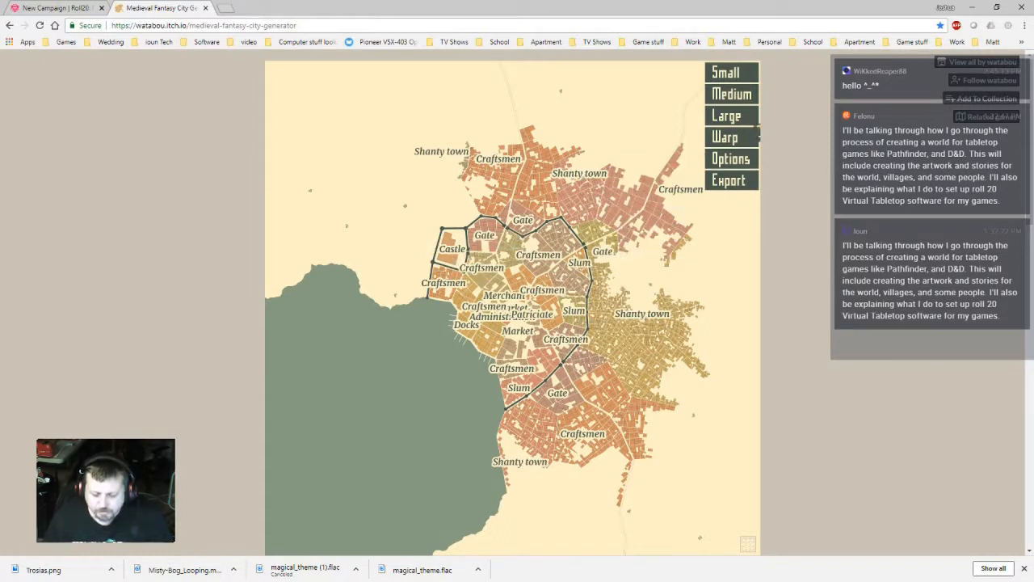
- Warp the coastal end of the city wall beside the Castle far northwest, pulling the shoreline into a narrow inlet
{"action": "left_click", "coordinate": [724, 137]}
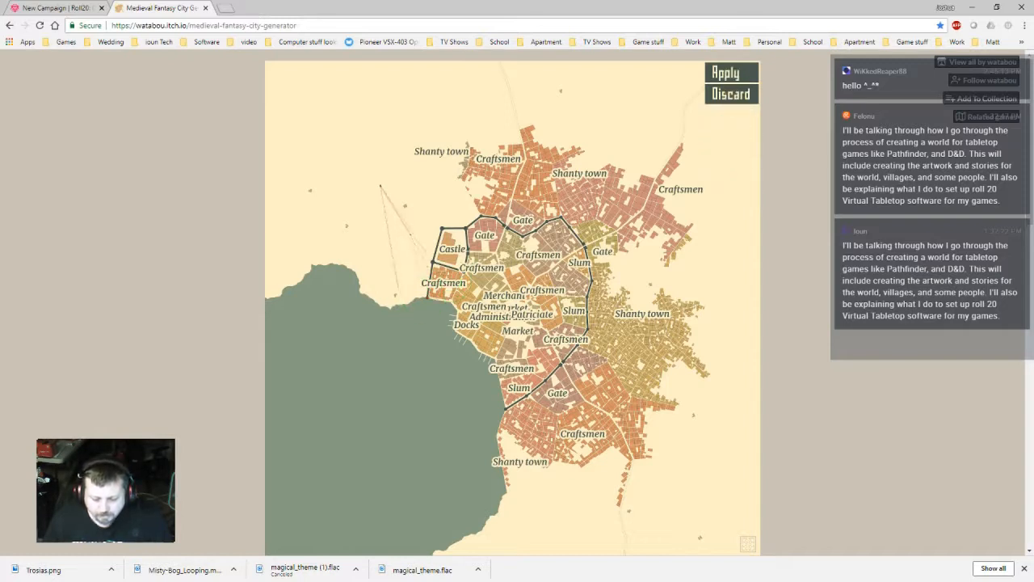
{"action": "left_click_drag", "start_coordinate": [427, 297], "coordinate": [380, 186]}
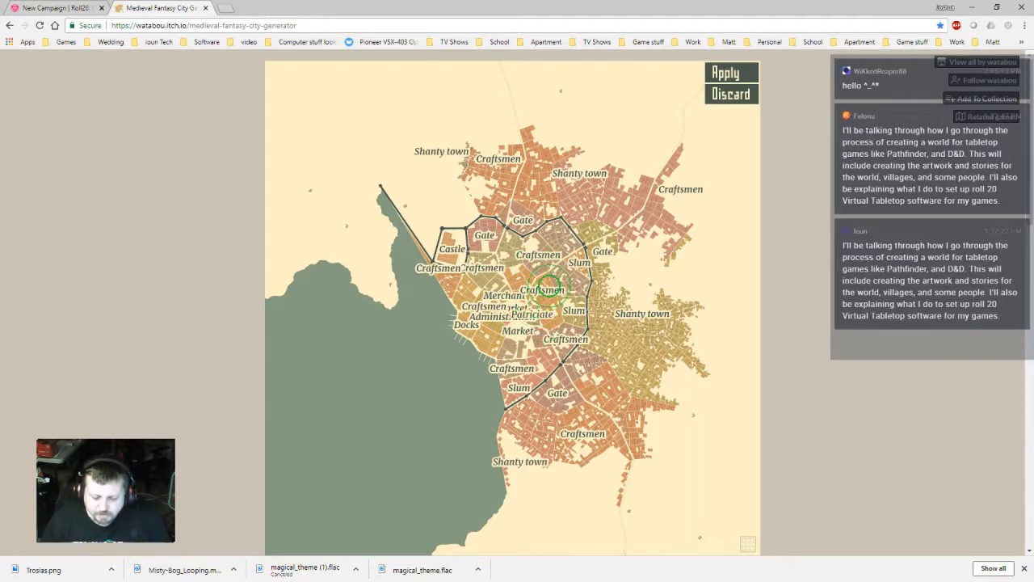
{"action": "left_click", "coordinate": [730, 93]}
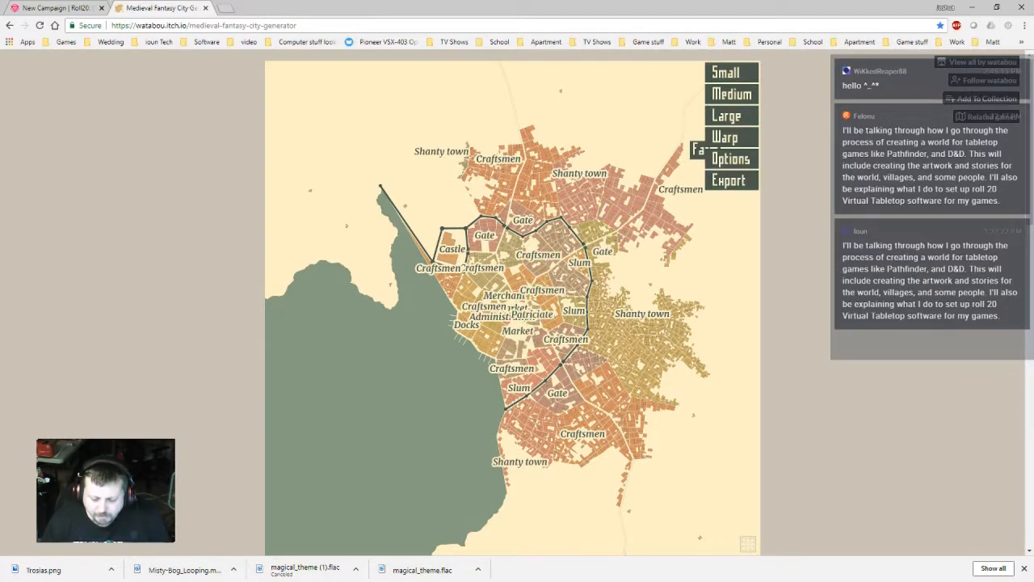
- Warp the central blocks around the Market and Merchant districts to open up the space between them
{"action": "left_click", "coordinate": [725, 138]}
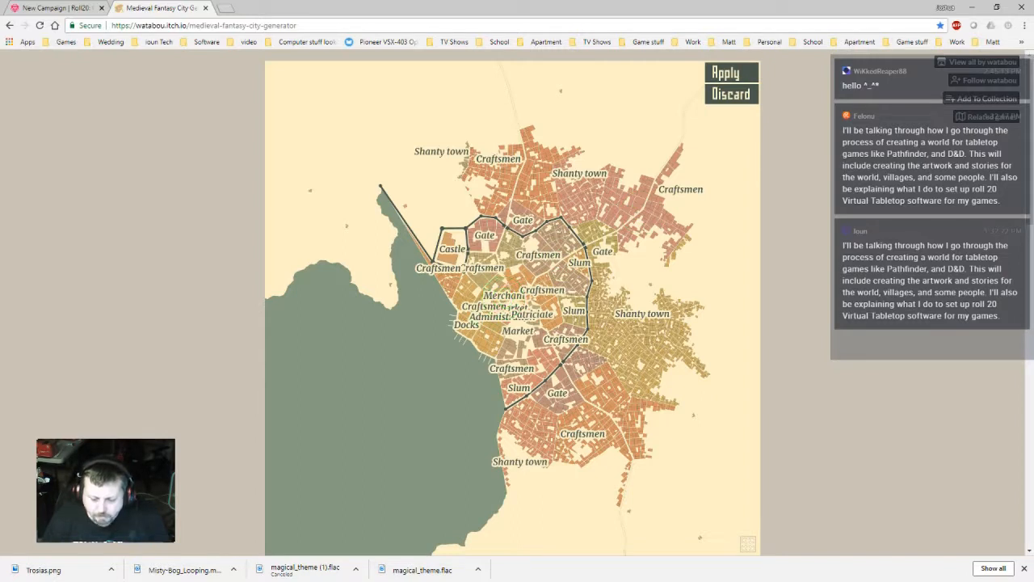
{"action": "mouse_move", "coordinate": [514, 312]}
{"action": "left_mouse_down"}
{"action": "mouse_move", "coordinate": [504, 290]}
{"action": "mouse_move", "coordinate": [514, 311]}
{"action": "mouse_move", "coordinate": [538, 320]}
{"action": "mouse_move", "coordinate": [491, 316]}
{"action": "mouse_move", "coordinate": [491, 328]}
{"action": "mouse_move", "coordinate": [521, 340]}
{"action": "mouse_move", "coordinate": [479, 307]}
{"action": "mouse_move", "coordinate": [504, 313]}
{"action": "mouse_move", "coordinate": [551, 294]}
{"action": "mouse_move", "coordinate": [516, 293]}
{"action": "left_mouse_up"}
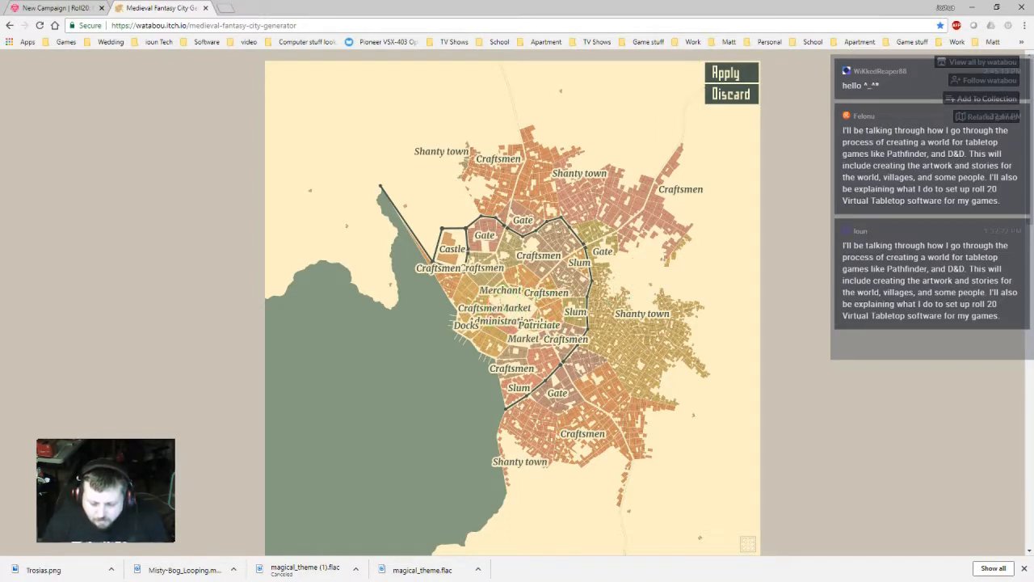
{"action": "left_click_drag", "start_coordinate": [496, 307], "coordinate": [506, 307]}
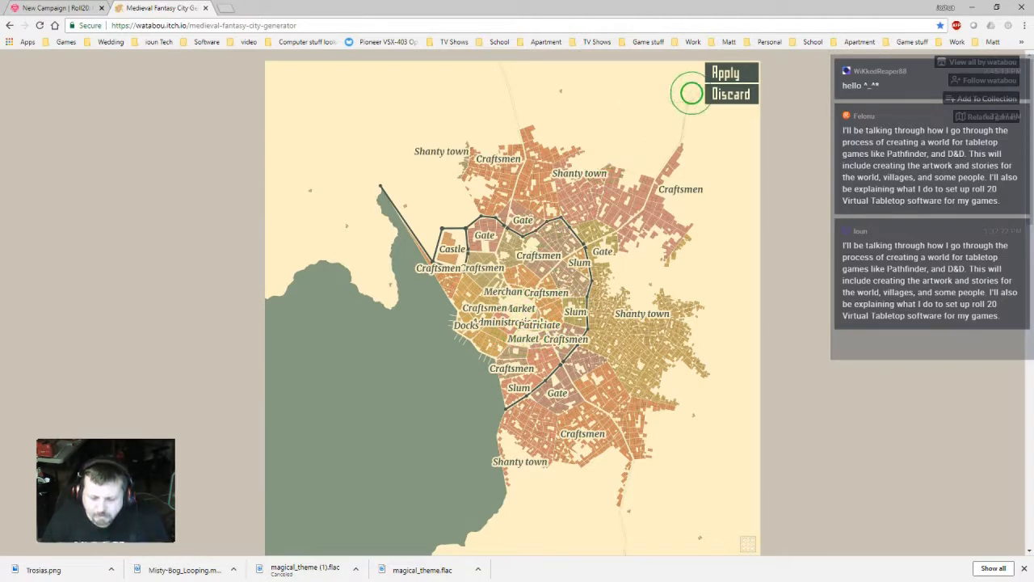
{"action": "left_click", "coordinate": [728, 94]}
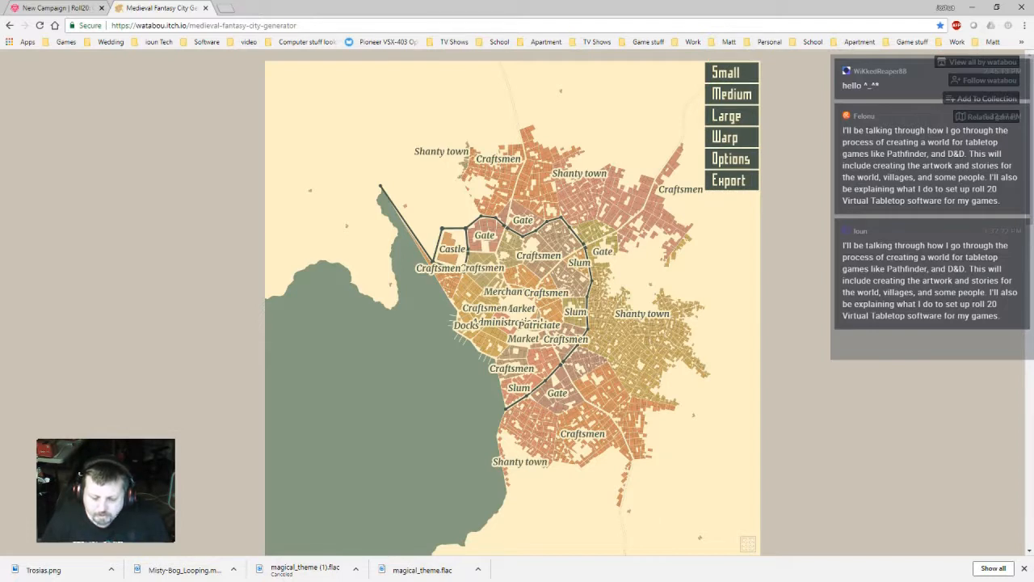
- Export the city map as a PNG with labels, and export it again with Labels switched off
{"action": "mouse_move", "coordinate": [728, 180]}
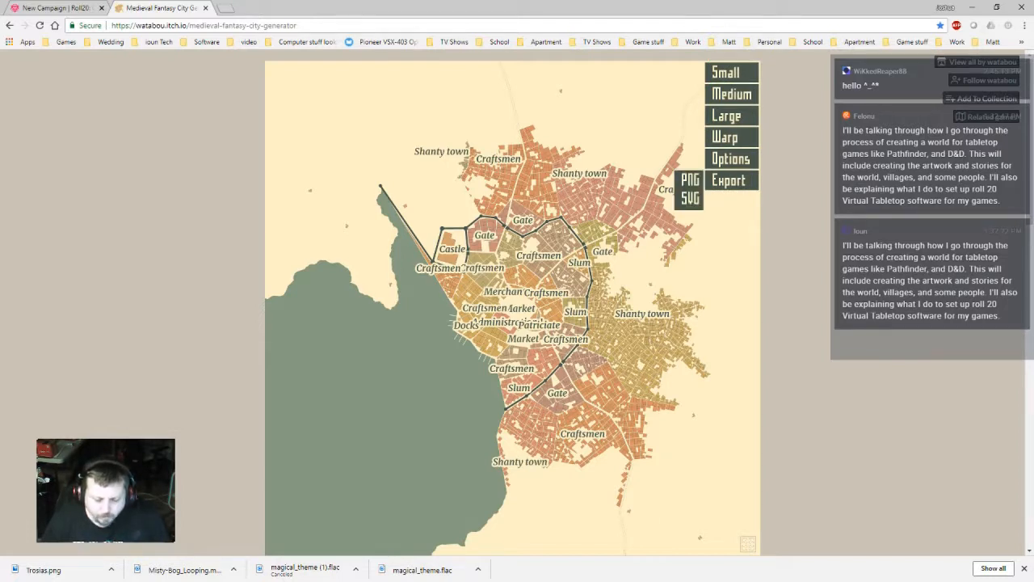
{"action": "left_click", "coordinate": [686, 173]}
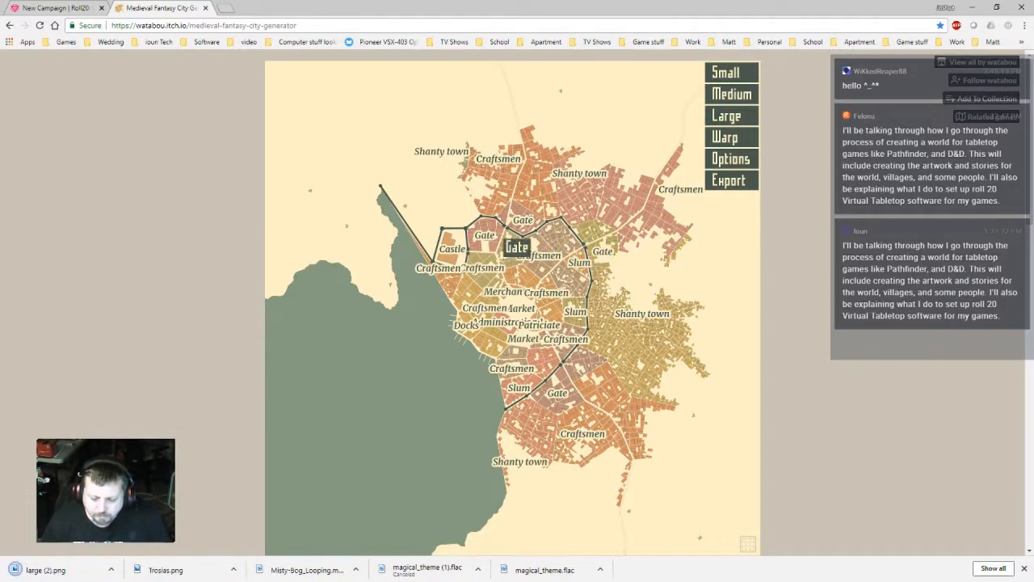
{"action": "mouse_move", "coordinate": [729, 180]}
{"action": "mouse_move", "coordinate": [731, 158]}
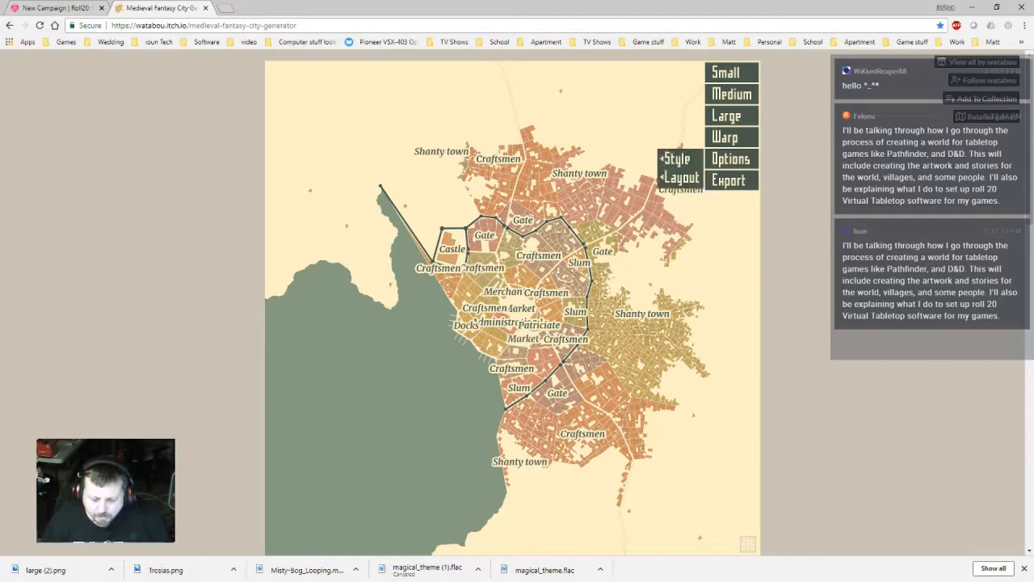
{"action": "mouse_move", "coordinate": [677, 158]}
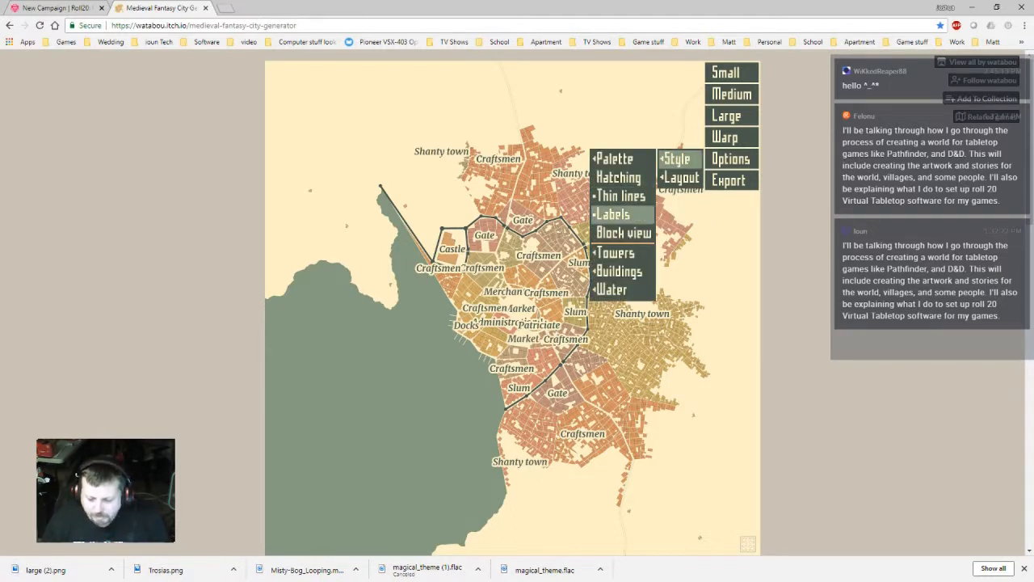
{"action": "left_click", "coordinate": [612, 214]}
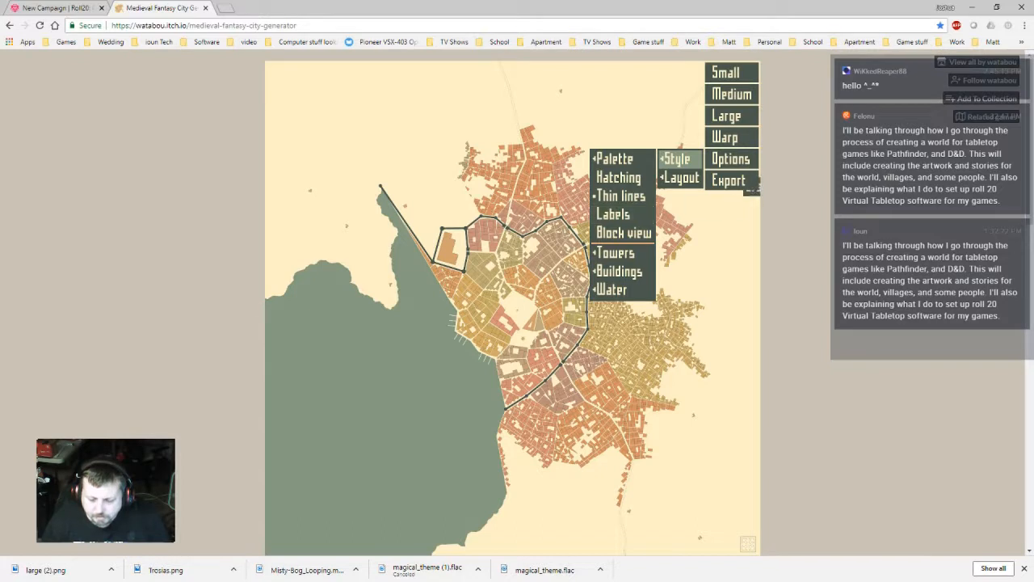
{"action": "left_click", "coordinate": [687, 176]}
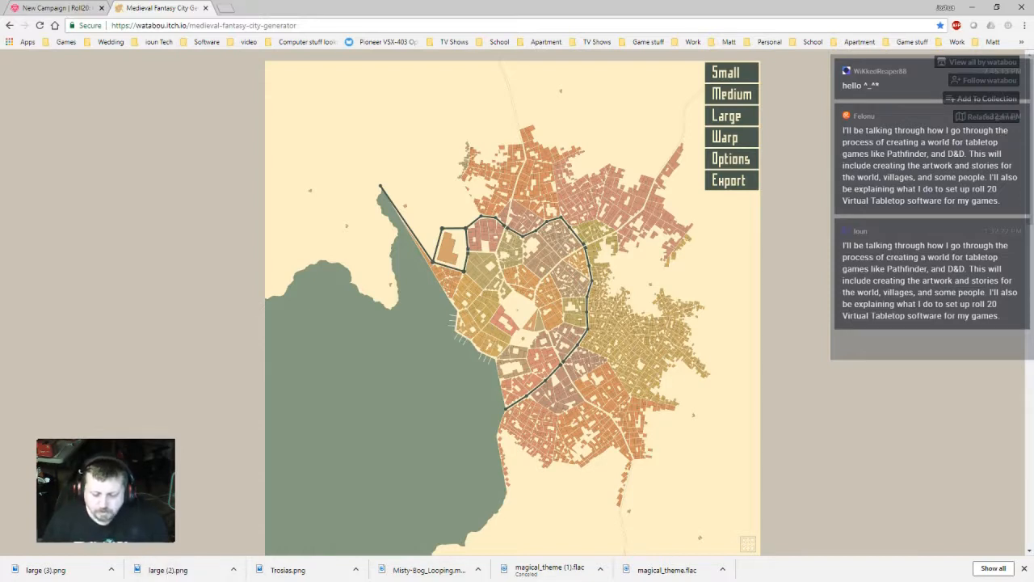
- Switch to paint.net, open the unlabelled map large (3).png, and add large (2).png to it as a new layer
{"action": "key", "text": "alt+Tab"}
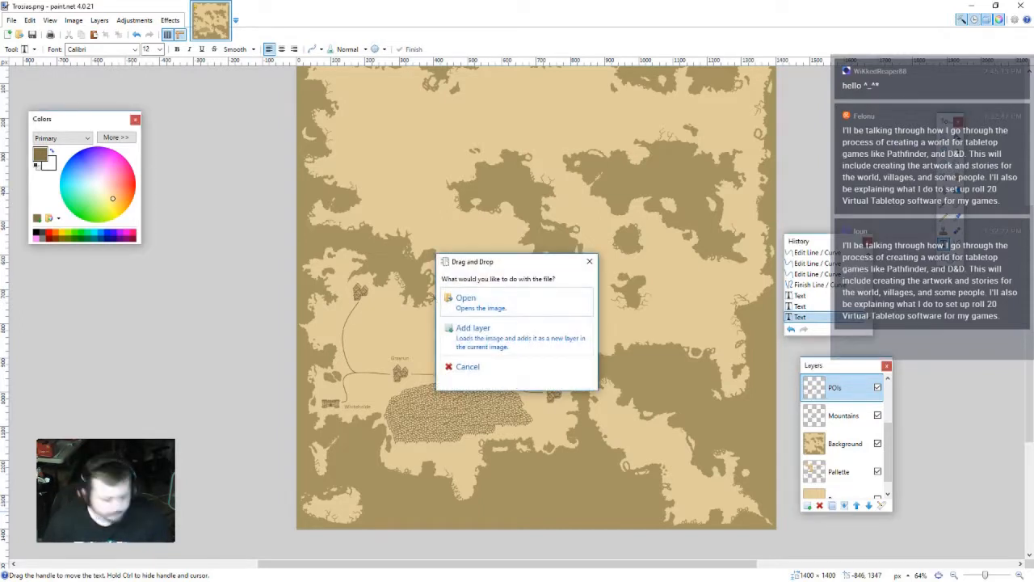
{"action": "left_click", "coordinate": [485, 300]}
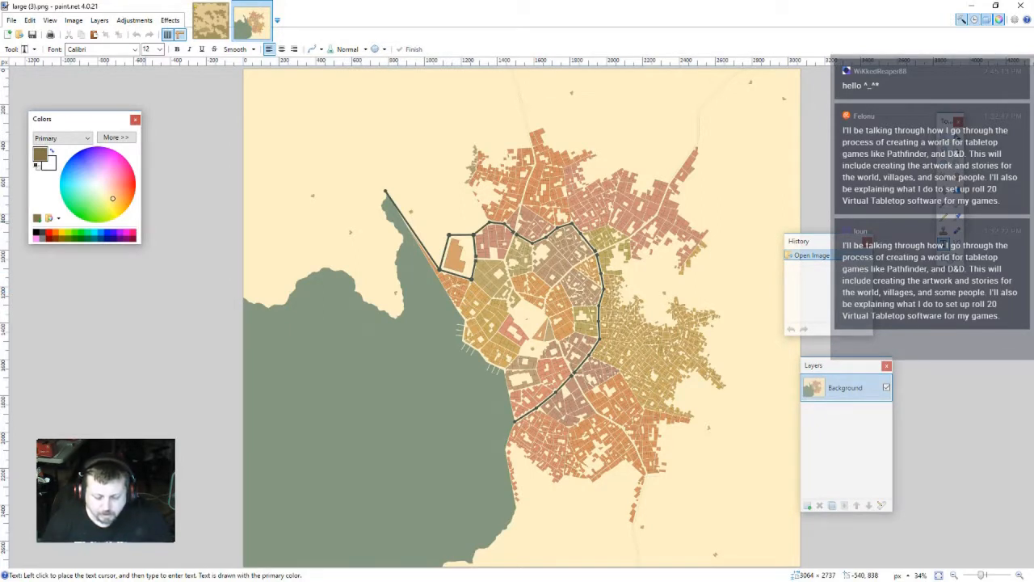
{"action": "left_click", "coordinate": [472, 332]}
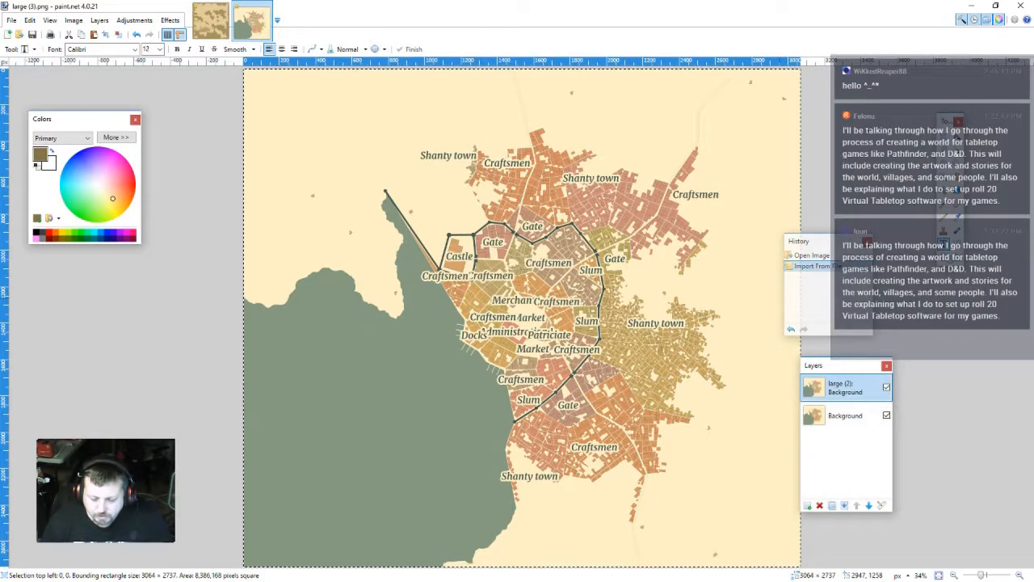
- Move the labelled large (2) layer below the unlabelled Background layer and hide the Background layer
{"action": "left_click_drag", "start_coordinate": [845, 388], "coordinate": [845, 415]}
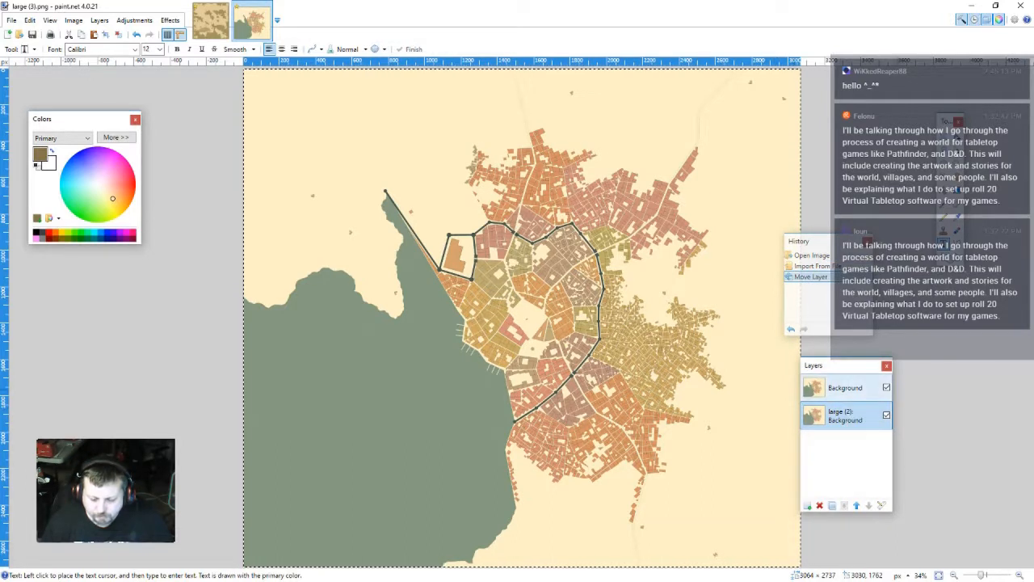
{"action": "left_click", "coordinate": [886, 387]}
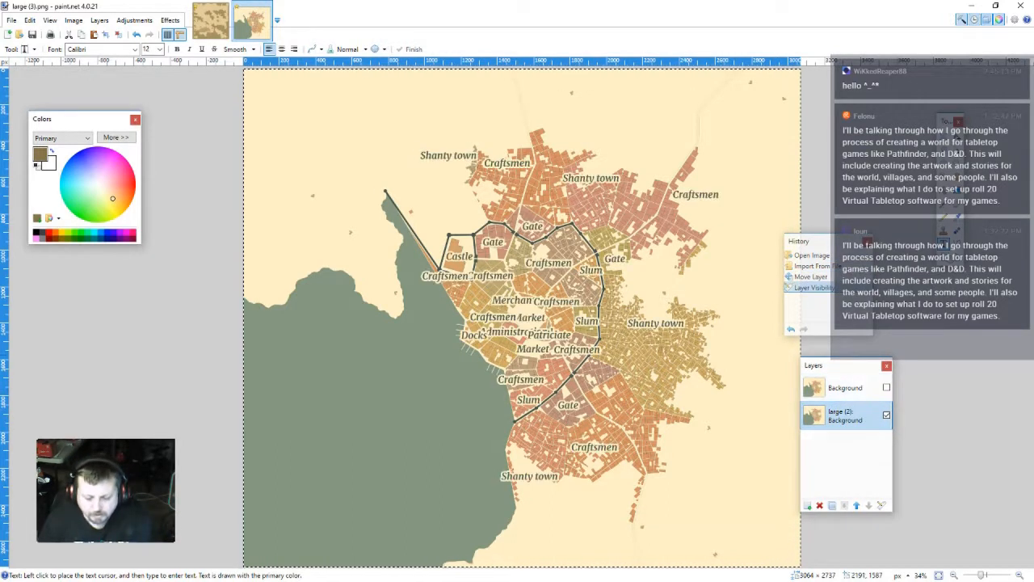
- Examine the overlapping district labels around the Market, Administration and Patriciate areas in the city centre
{"action": "scroll", "coordinate": [521, 308], "scroll_direction": "up", "scroll_amount": 2}
{"action": "scroll", "coordinate": [535, 307], "scroll_direction": "up", "scroll_amount": 7}
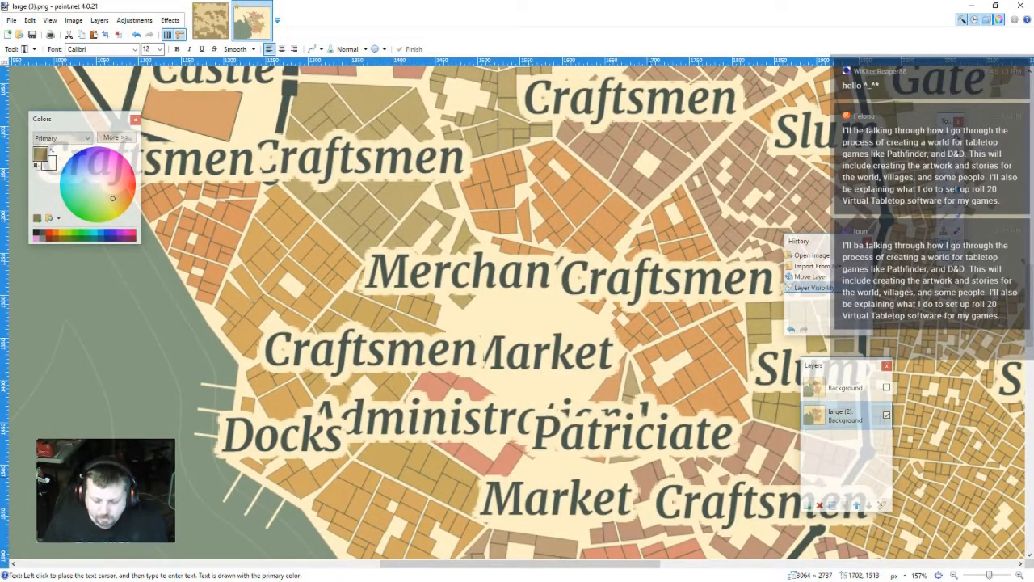
{"action": "scroll", "coordinate": [519, 368], "scroll_direction": "down", "scroll_amount": 3}
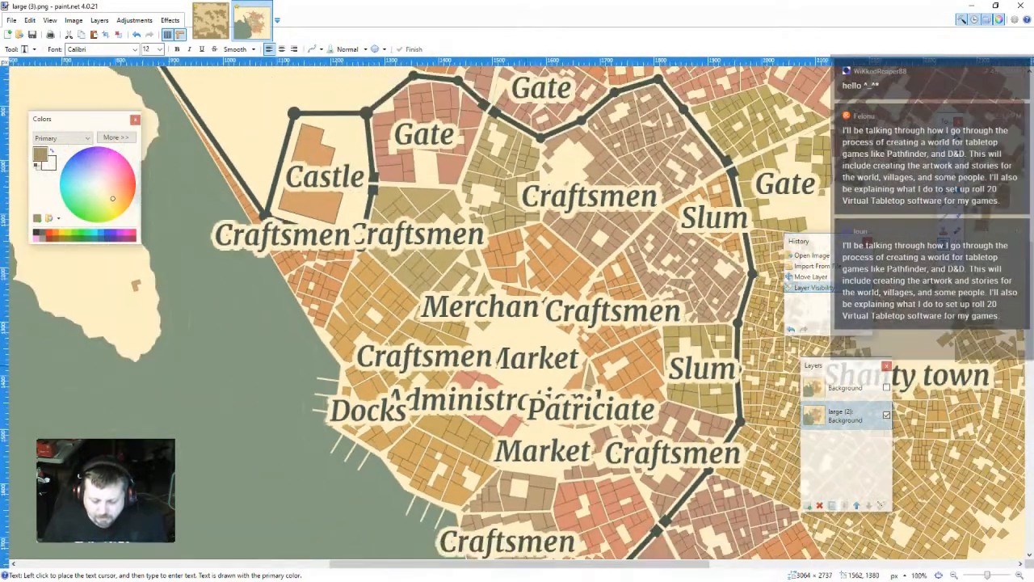
{"action": "scroll", "coordinate": [549, 363], "scroll_direction": "down", "scroll_amount": 1}
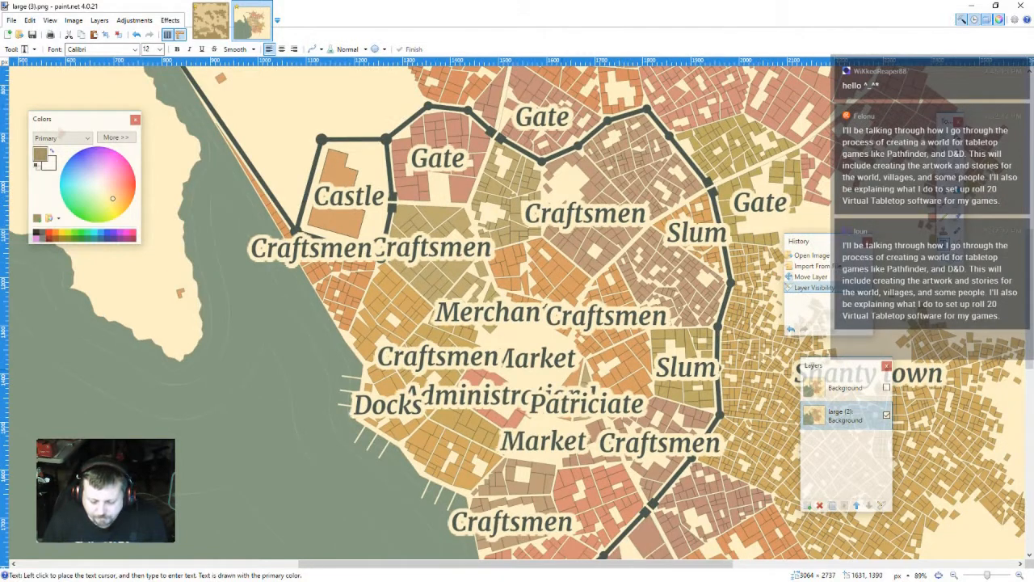
{"action": "scroll", "coordinate": [561, 368], "scroll_direction": "down", "scroll_amount": 4}
{"action": "scroll", "coordinate": [562, 368], "scroll_direction": "down", "scroll_amount": 2}
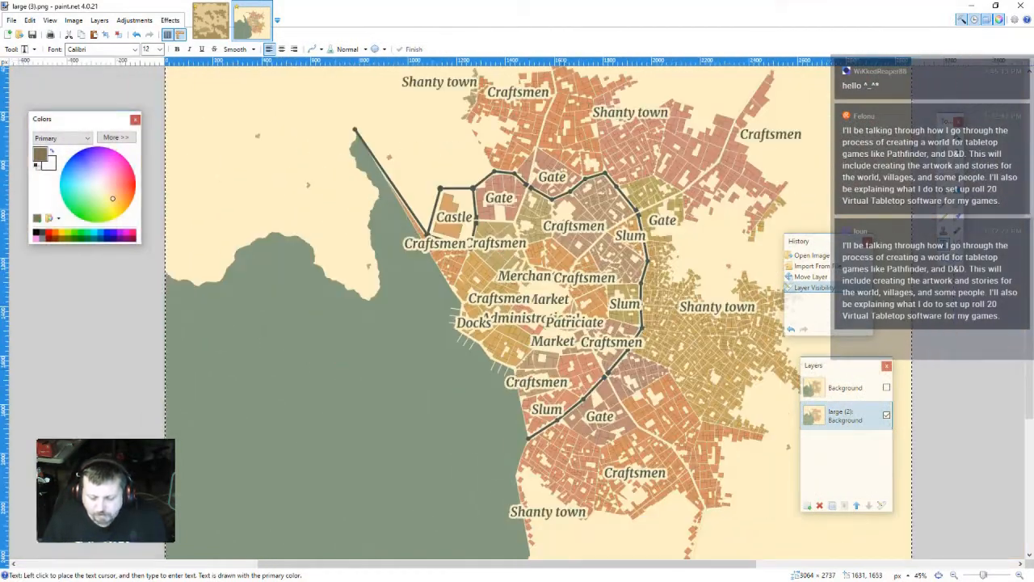
{"action": "scroll", "coordinate": [562, 368], "scroll_direction": "up", "scroll_amount": 1}
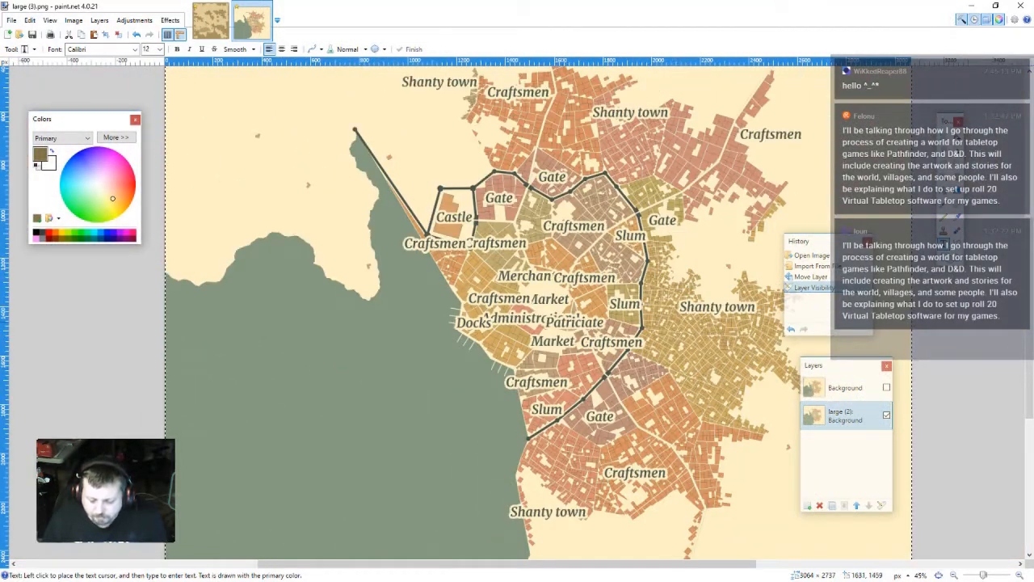
{"action": "scroll", "coordinate": [563, 373], "scroll_direction": "up", "scroll_amount": 2}
{"action": "scroll", "coordinate": [563, 372], "scroll_direction": "down", "scroll_amount": 2}
{"action": "scroll", "coordinate": [542, 294], "scroll_direction": "up", "scroll_amount": 2}
{"action": "scroll", "coordinate": [545, 287], "scroll_direction": "up", "scroll_amount": 4}
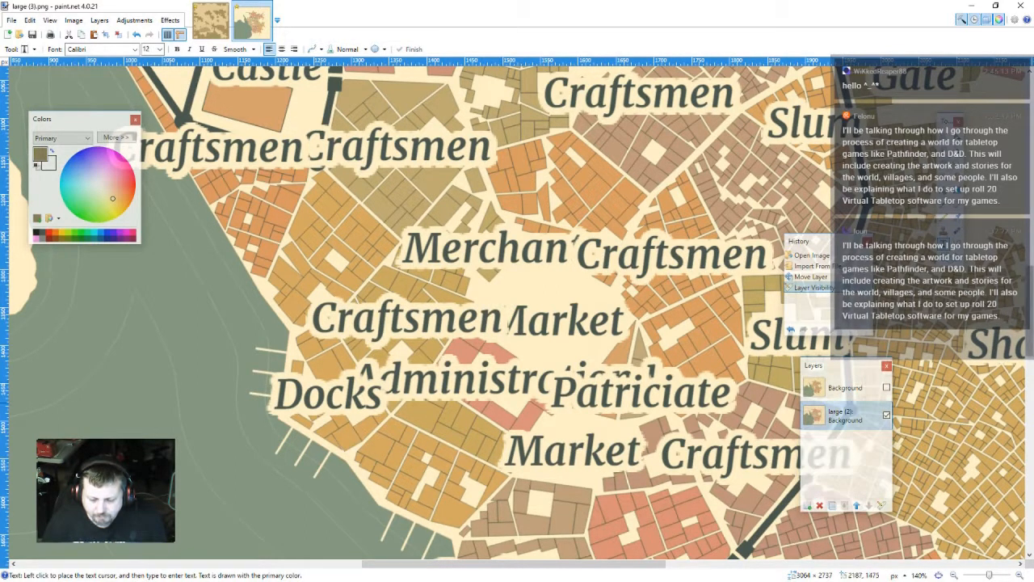
- Try to select the final letter of the upper Market label with the Magic Wand
{"action": "key", "text": "s"}
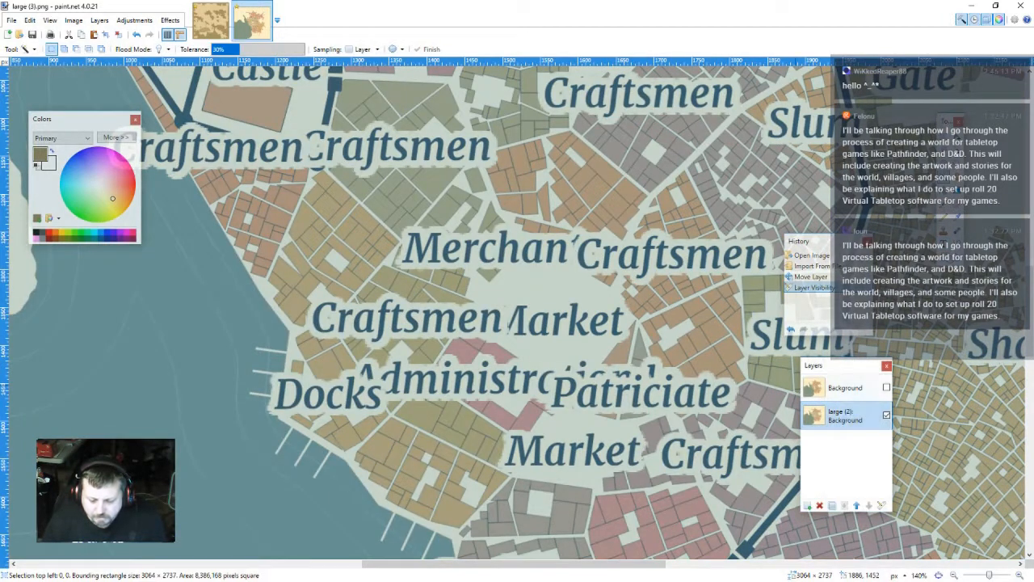
{"action": "left_click", "coordinate": [617, 319]}
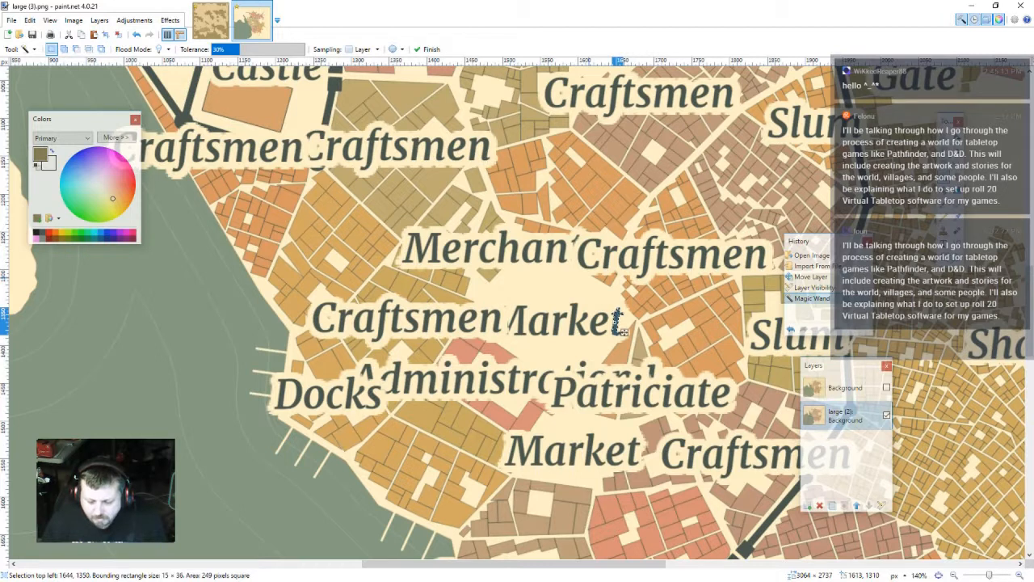
{"action": "key", "text": "Return"}
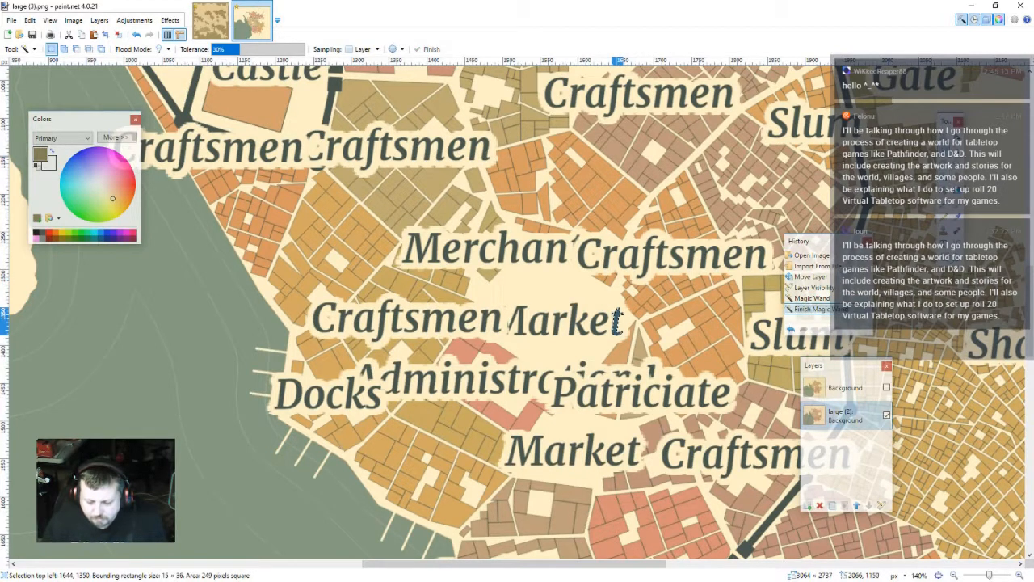
- Lasso the final letter t of the upper Market label with a selection about 33 × 56 pixels
{"action": "left_click", "coordinate": [944, 146]}
{"action": "left_click", "coordinate": [640, 346]}
{"action": "scroll", "coordinate": [639, 345], "scroll_direction": "up", "scroll_amount": 5}
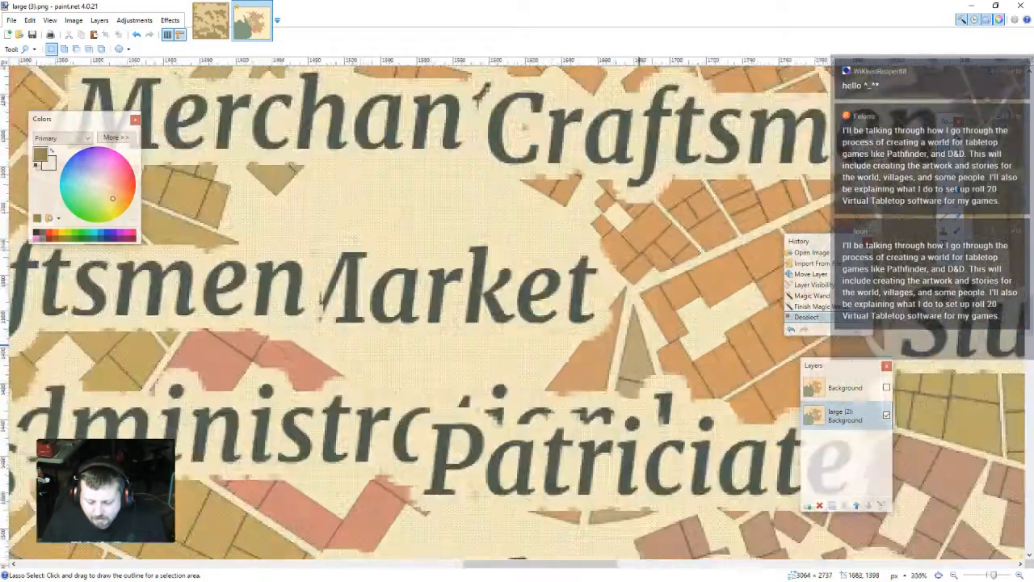
{"action": "scroll", "coordinate": [601, 323], "scroll_direction": "up", "scroll_amount": 1}
{"action": "mouse_move", "coordinate": [566, 338]}
{"action": "left_mouse_down"}
{"action": "mouse_move", "coordinate": [595, 328]}
{"action": "mouse_move", "coordinate": [613, 283]}
{"action": "mouse_move", "coordinate": [594, 236]}
{"action": "mouse_move", "coordinate": [564, 222]}
{"action": "mouse_move", "coordinate": [545, 230]}
{"action": "mouse_move", "coordinate": [567, 338]}
{"action": "left_mouse_up"}
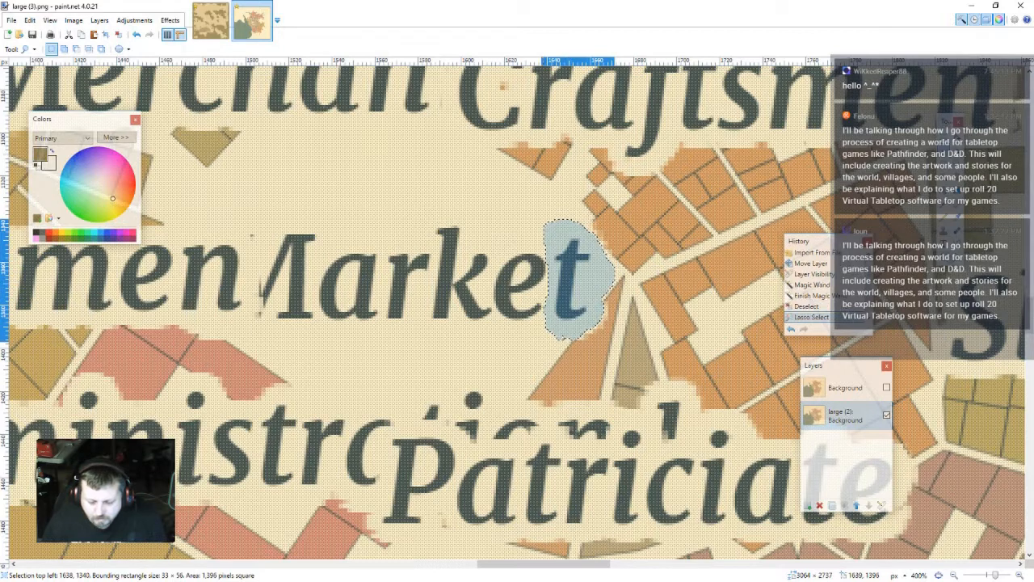
- Copy the selected t, paste it onto the end of the Merchan label to complete the word Merchant, and deselect it
{"action": "scroll", "coordinate": [477, 326], "scroll_direction": "down", "scroll_amount": 2}
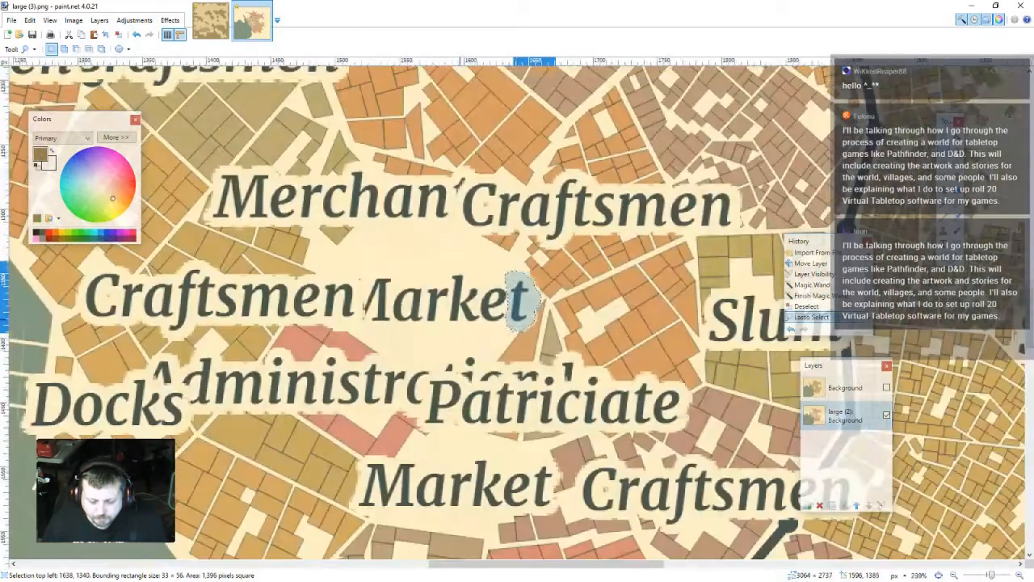
{"action": "left_click_drag", "start_coordinate": [472, 270], "coordinate": [524, 299]}
{"action": "key", "text": "ctrl+c"}
{"action": "key", "text": "ctrl+v"}
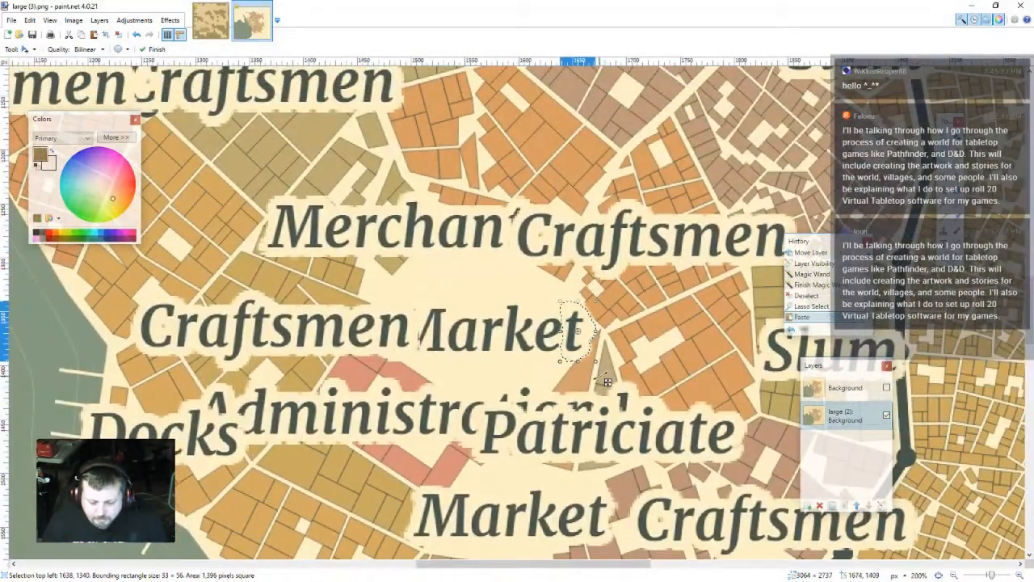
{"action": "left_click_drag", "start_coordinate": [607, 381], "coordinate": [551, 279]}
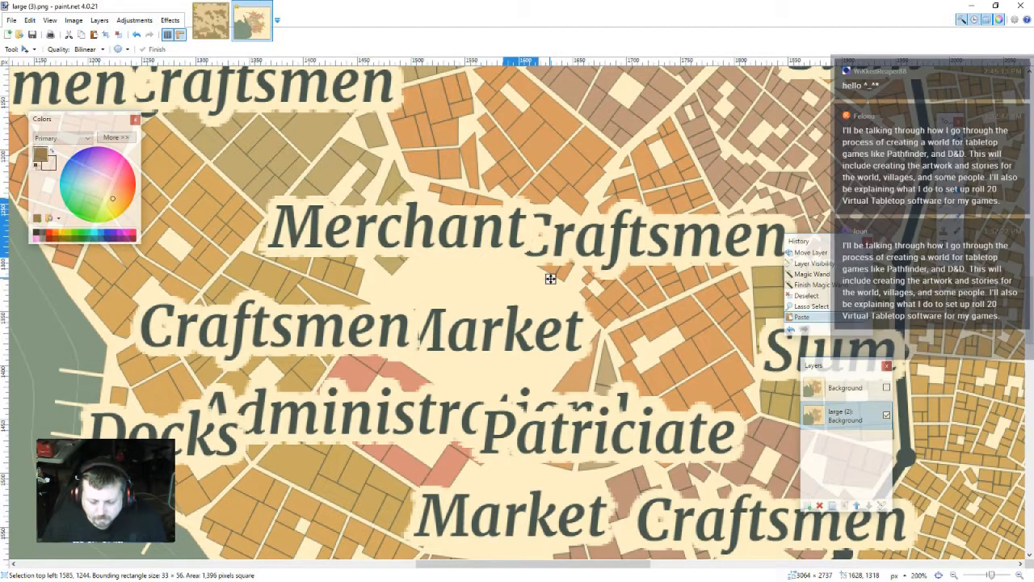
{"action": "key", "text": "ctrl+d"}
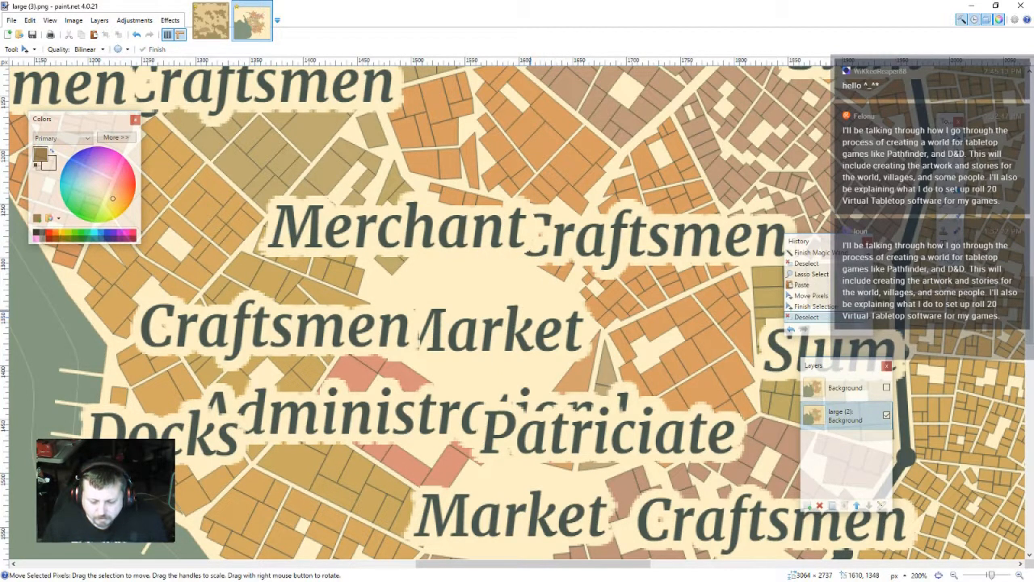
- Lasso the whole Merchant label with a selection about 264 × 90 pixels, stopping before the neighbouring Craftsmen label
{"action": "scroll", "coordinate": [537, 315], "scroll_direction": "down", "scroll_amount": 5, "text": "ctrl"}
{"action": "scroll", "coordinate": [448, 290], "scroll_direction": "up", "scroll_amount": 7, "text": "ctrl"}
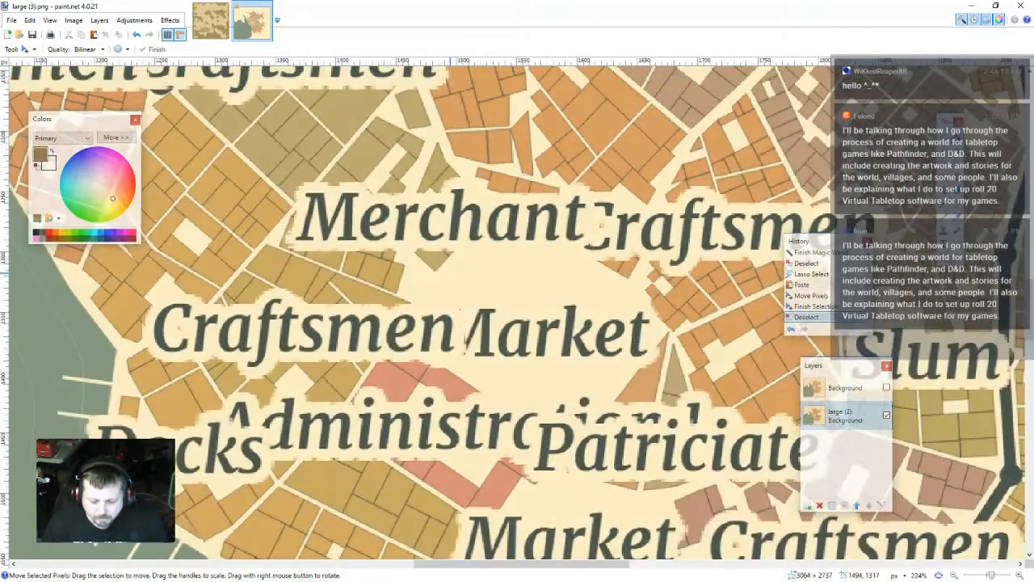
{"action": "scroll", "coordinate": [450, 273], "scroll_direction": "up", "scroll_amount": 1, "text": "ctrl"}
{"action": "left_click", "coordinate": [943, 148]}
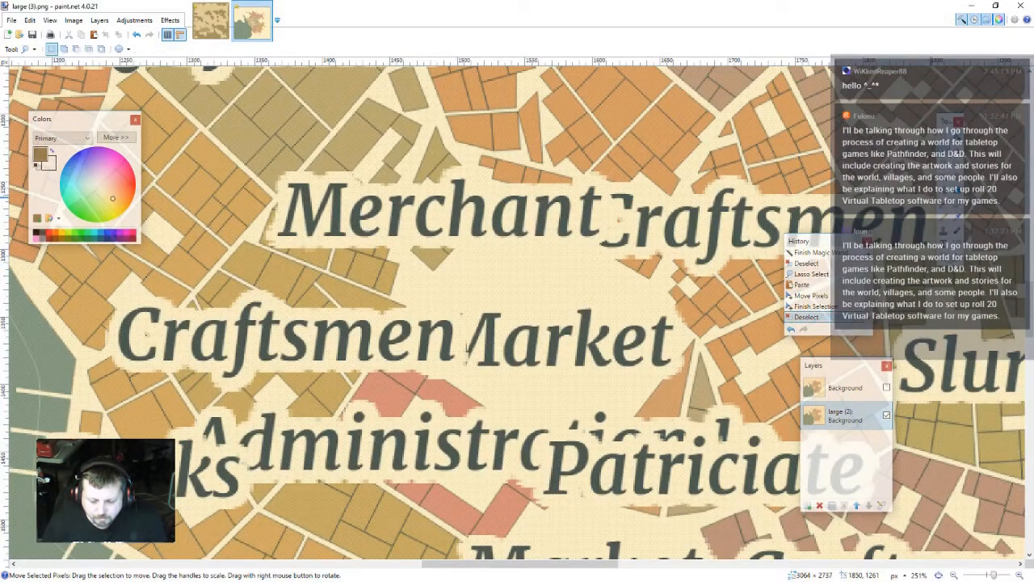
{"action": "mouse_move", "coordinate": [588, 242]}
{"action": "left_mouse_down"}
{"action": "mouse_move", "coordinate": [608, 183]}
{"action": "mouse_move", "coordinate": [591, 173]}
{"action": "mouse_move", "coordinate": [576, 190]}
{"action": "mouse_move", "coordinate": [509, 185]}
{"action": "left_mouse_up"}
{"action": "left_click", "coordinate": [690, 209]}
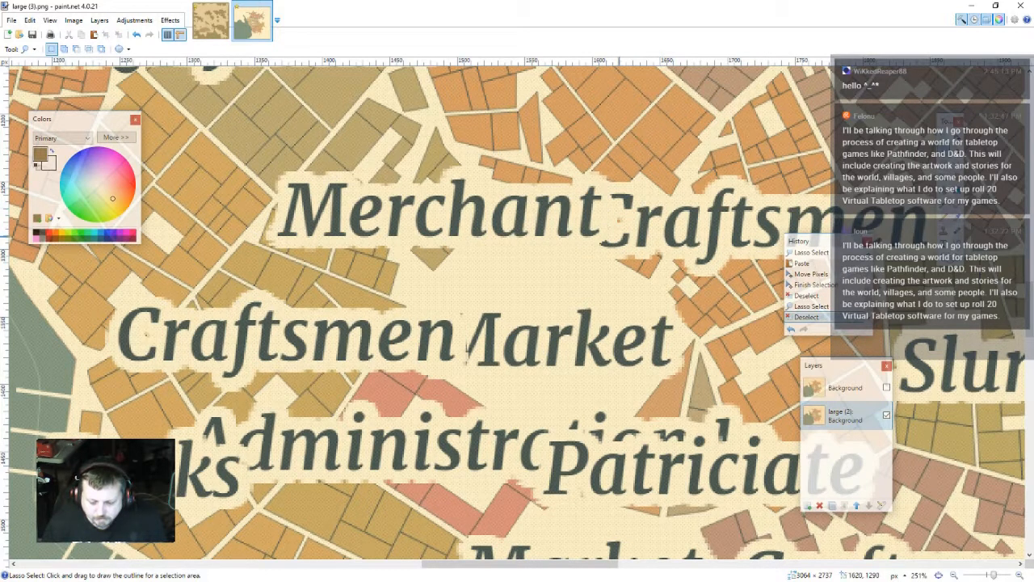
{"action": "mouse_move", "coordinate": [609, 224]}
{"action": "left_mouse_down"}
{"action": "mouse_move", "coordinate": [600, 174]}
{"action": "mouse_move", "coordinate": [472, 159]}
{"action": "mouse_move", "coordinate": [288, 156]}
{"action": "mouse_move", "coordinate": [262, 176]}
{"action": "mouse_move", "coordinate": [257, 230]}
{"action": "mouse_move", "coordinate": [317, 263]}
{"action": "mouse_move", "coordinate": [421, 263]}
{"action": "mouse_move", "coordinate": [595, 245]}
{"action": "left_mouse_up"}
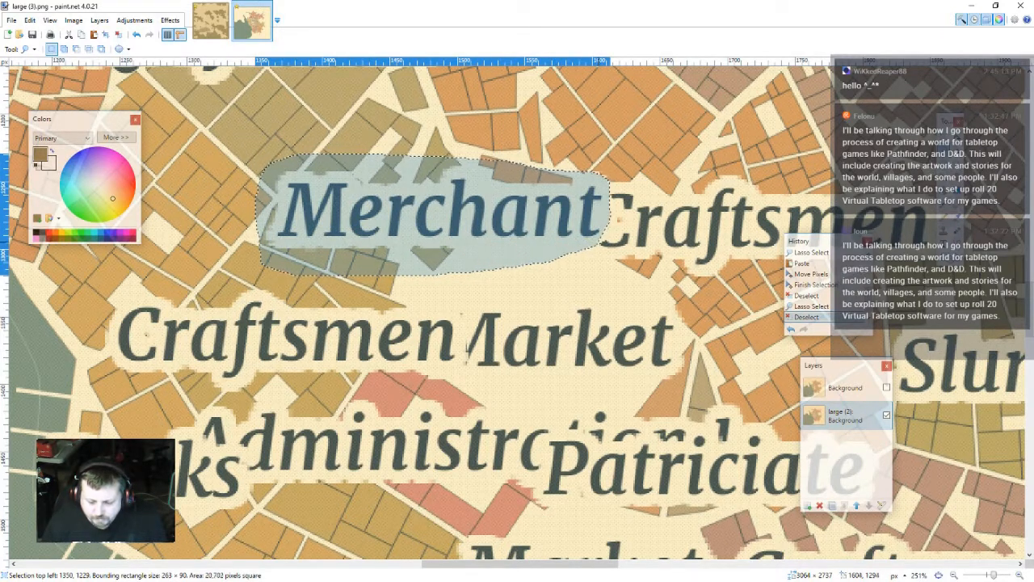
{"action": "left_click_drag", "start_coordinate": [613, 227], "coordinate": [613, 228]}
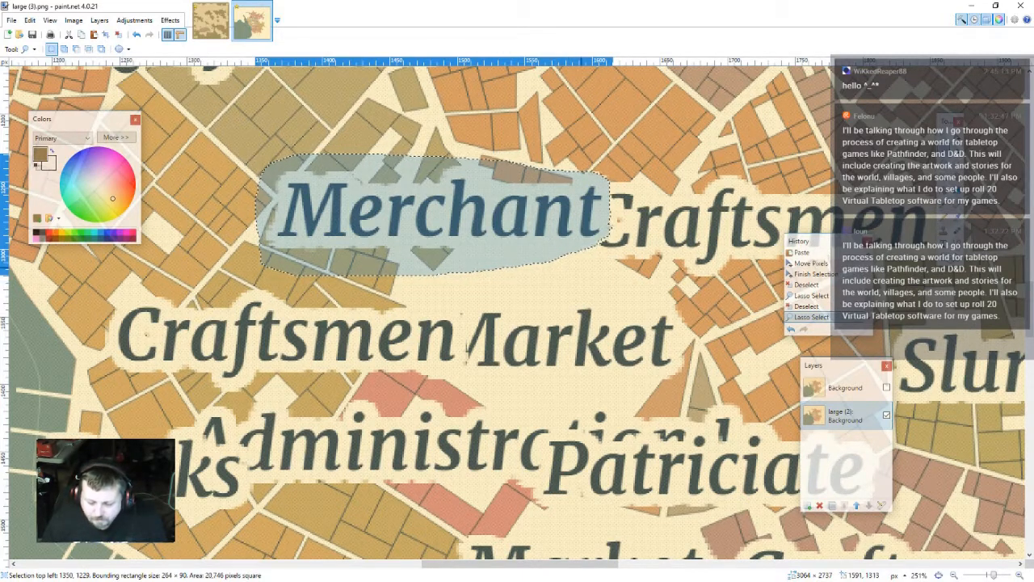
- Paste the Merchant label onto a new layer above the unlabelled Background, show the Background layer, and clear the selection
{"action": "left_click", "coordinate": [840, 388]}
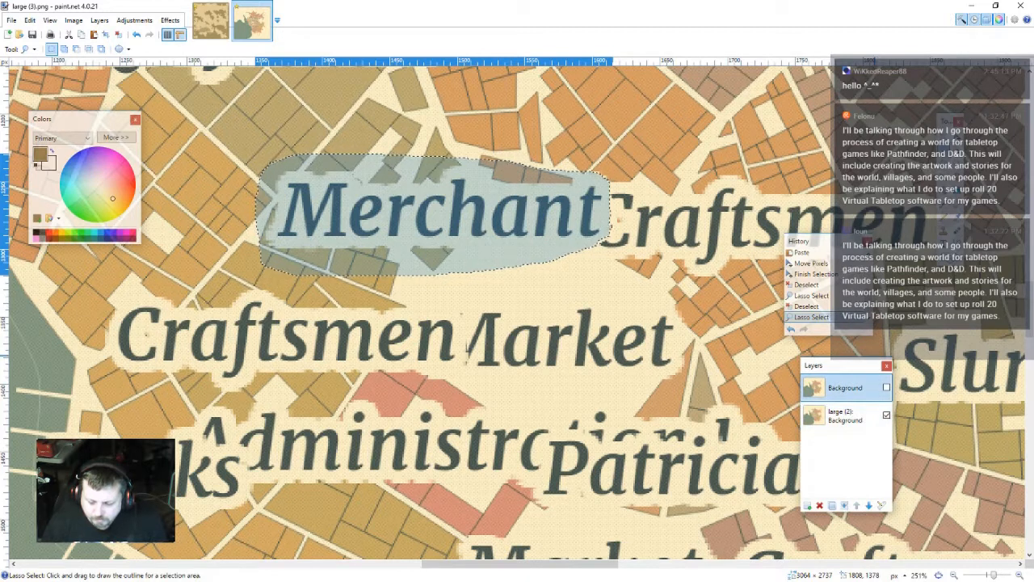
{"action": "left_click", "coordinate": [807, 505]}
{"action": "key", "text": "ctrl+v"}
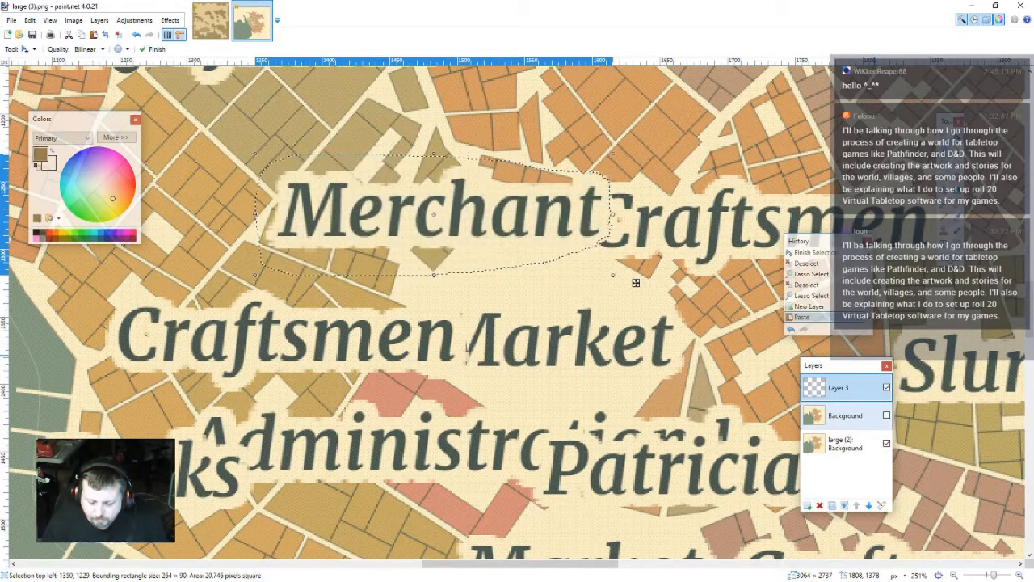
{"action": "left_click", "coordinate": [886, 415]}
{"action": "scroll", "coordinate": [580, 352], "scroll_direction": "down", "scroll_amount": 4}
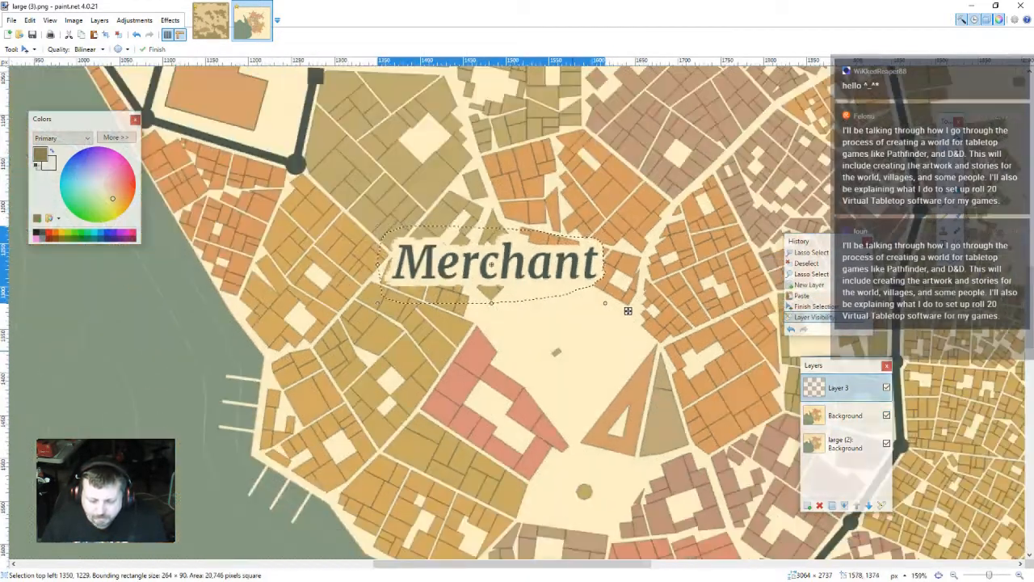
{"action": "key", "text": "ctrl+d"}
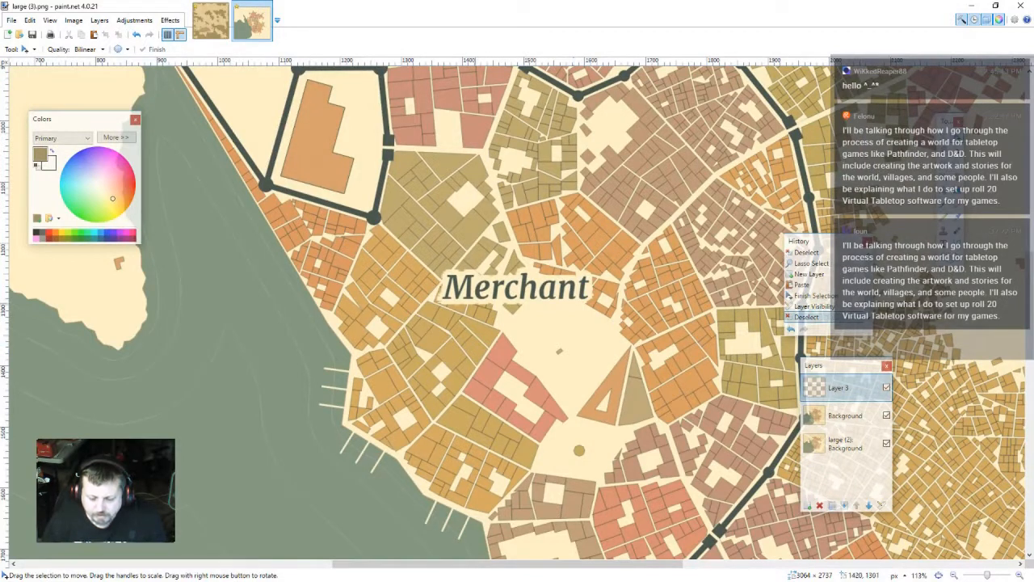
{"action": "scroll", "coordinate": [612, 345], "scroll_direction": "up", "scroll_amount": 6}
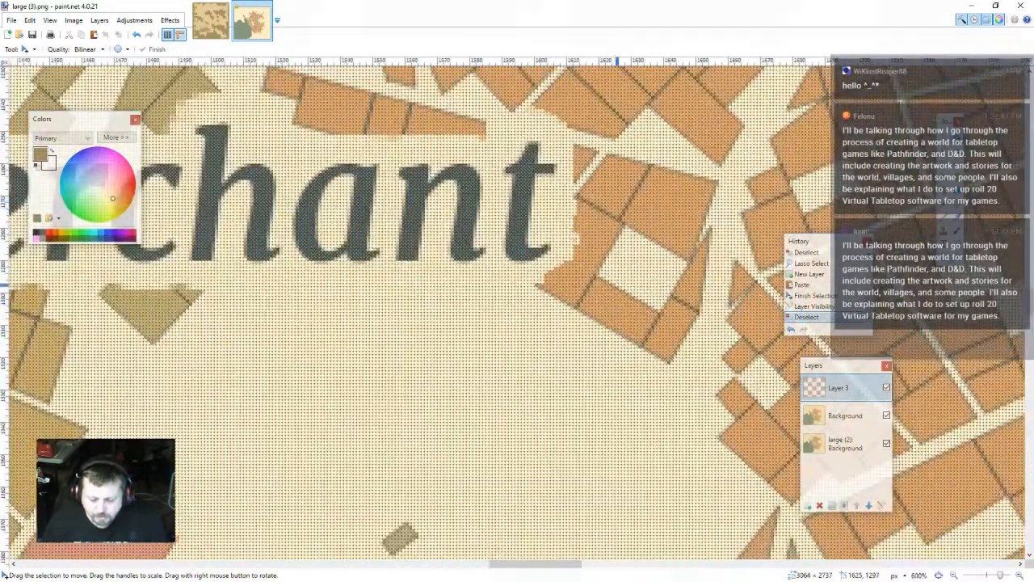
{"action": "scroll", "coordinate": [548, 242], "scroll_direction": "down", "scroll_amount": 6}
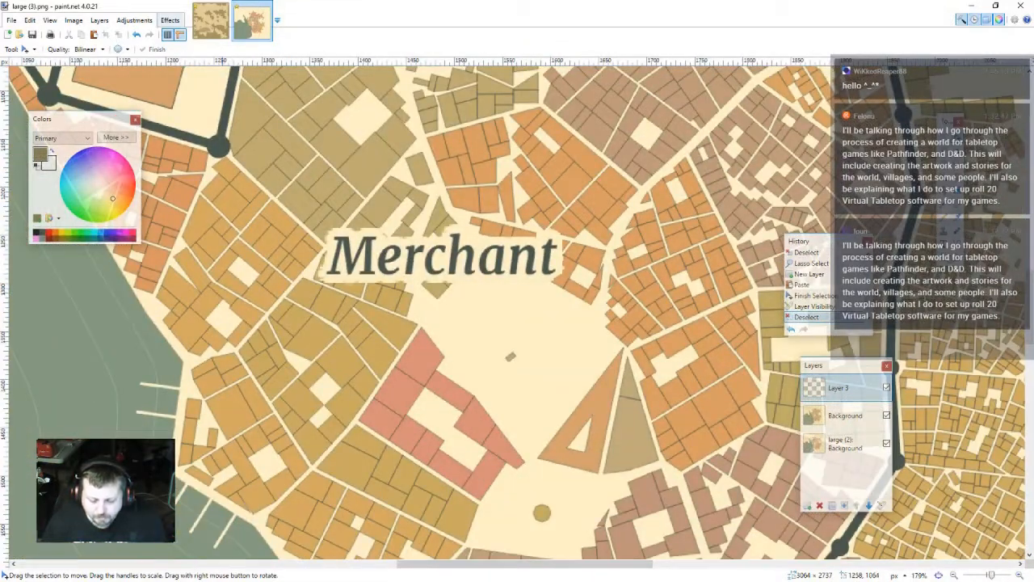
- Undo the recent edits back to the Merchant label's lasso selection and redo them all
{"action": "left_click", "coordinate": [170, 20]}
{"action": "left_click", "coordinate": [170, 21]}
{"action": "key", "text": "ctrl+z"}
{"action": "key", "text": "ctrl+z"}
{"action": "key", "text": "ctrl+z"}
{"action": "key", "text": "ctrl+z"}
{"action": "key", "text": "ctrl+z"}
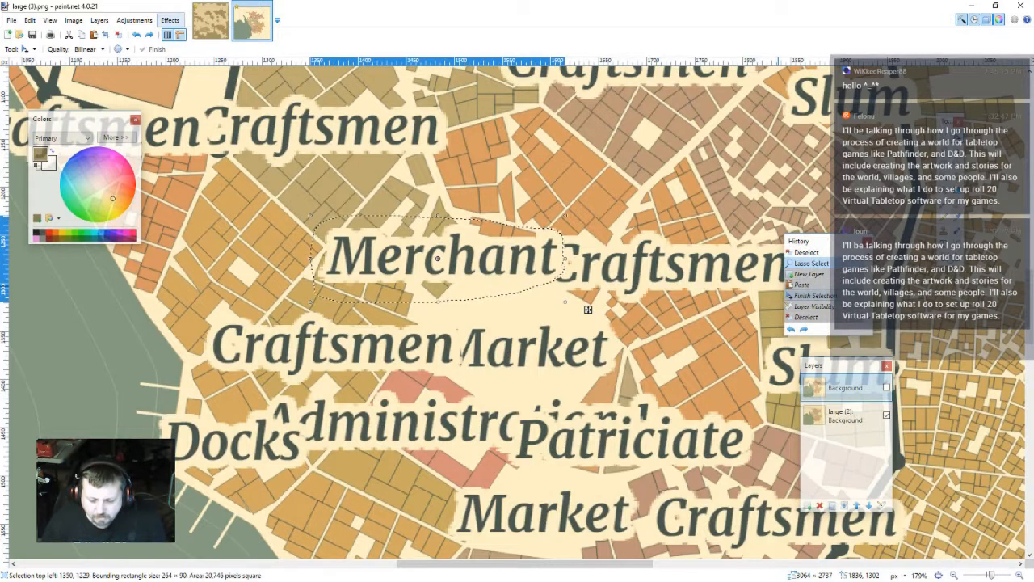
{"action": "left_click", "coordinate": [149, 34]}
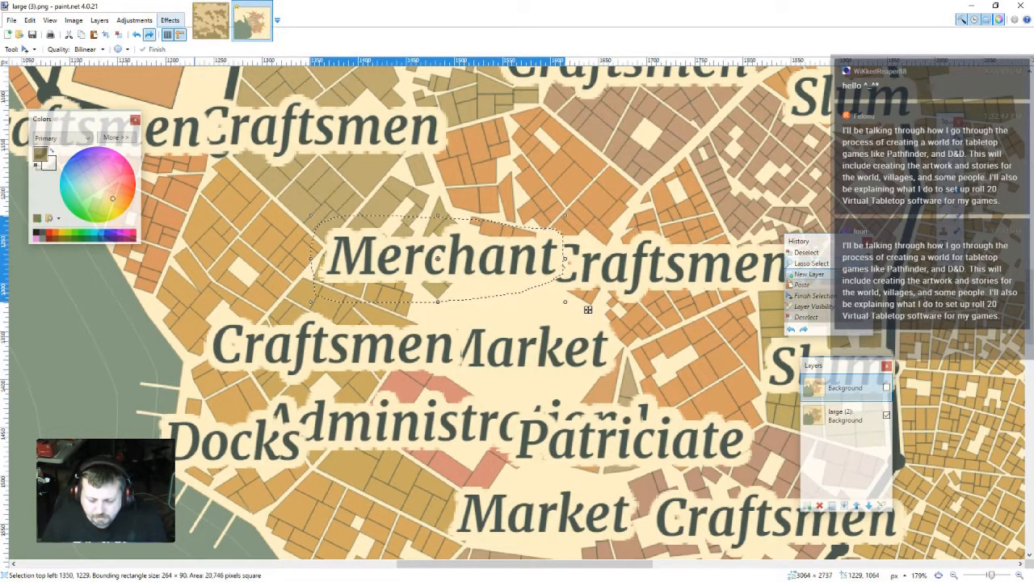
{"action": "left_click", "coordinate": [148, 34]}
{"action": "left_click", "coordinate": [148, 34]}
{"action": "left_click", "coordinate": [149, 34]}
{"action": "left_click", "coordinate": [148, 35]}
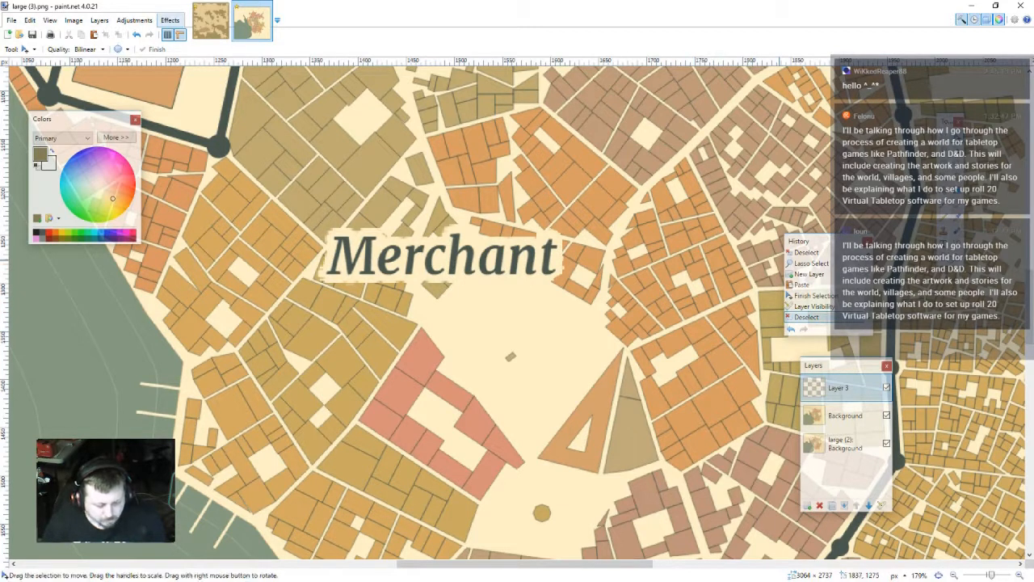
- Try the Fragment blur with a count of 26 and a distance of 2 on a lassoed area around Merchant's final t
{"action": "key", "text": "s"}
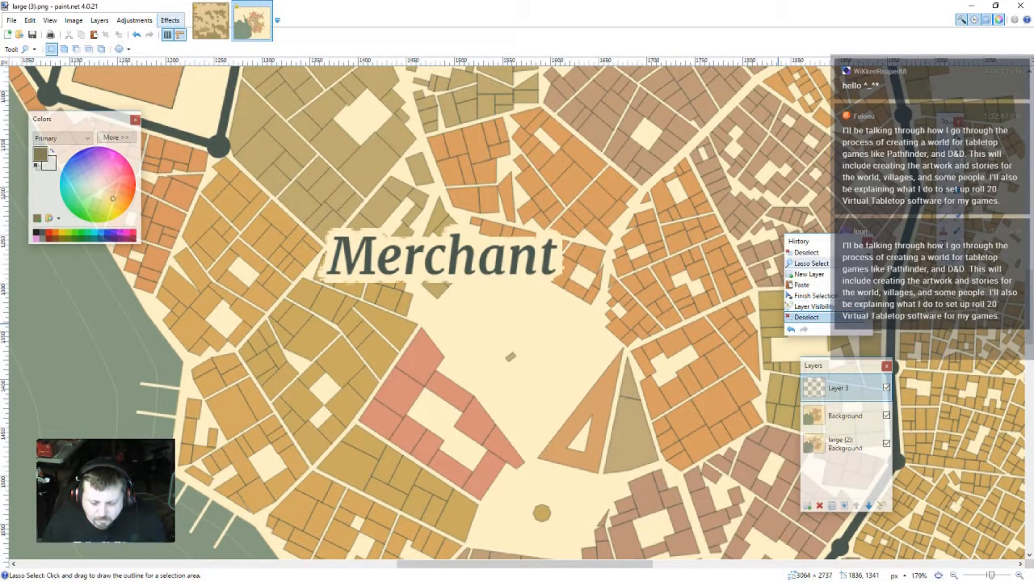
{"action": "mouse_move", "coordinate": [547, 290]}
{"action": "left_mouse_down"}
{"action": "mouse_move", "coordinate": [569, 281]}
{"action": "mouse_move", "coordinate": [574, 238]}
{"action": "mouse_move", "coordinate": [538, 242]}
{"action": "mouse_move", "coordinate": [546, 232]}
{"action": "left_mouse_up"}
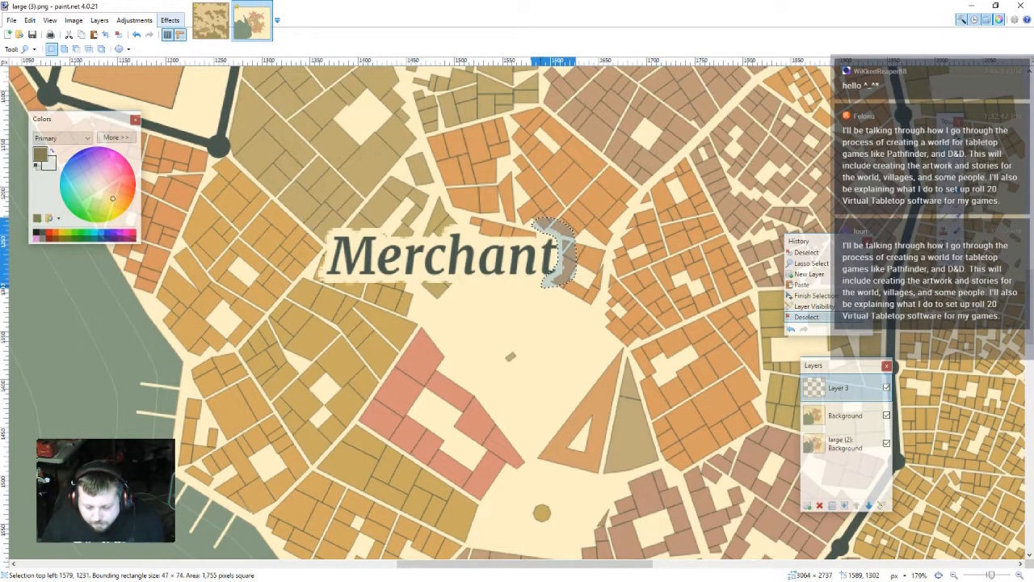
{"action": "left_click_drag", "start_coordinate": [547, 286], "coordinate": [547, 286]}
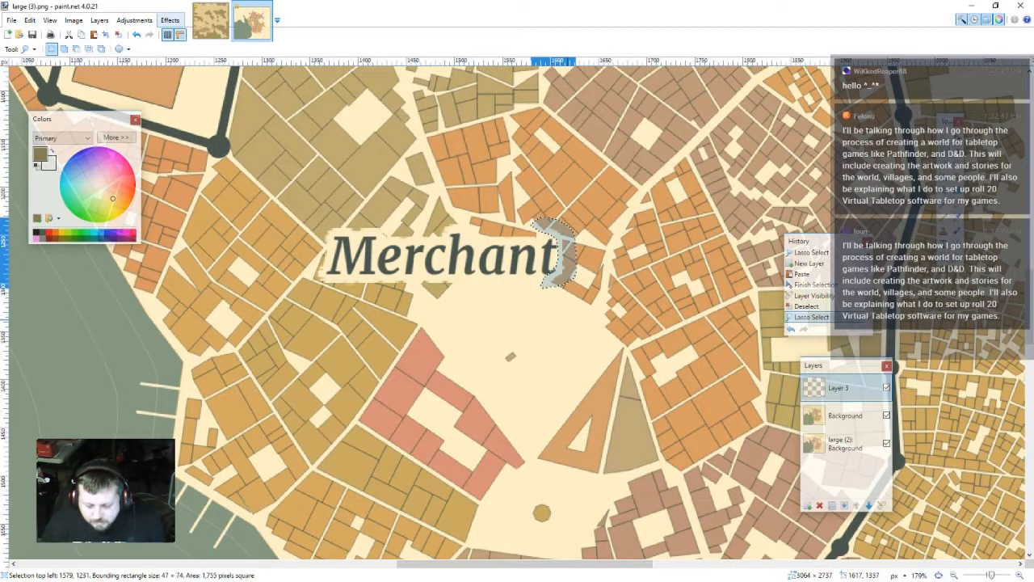
{"action": "left_click", "coordinate": [170, 21]}
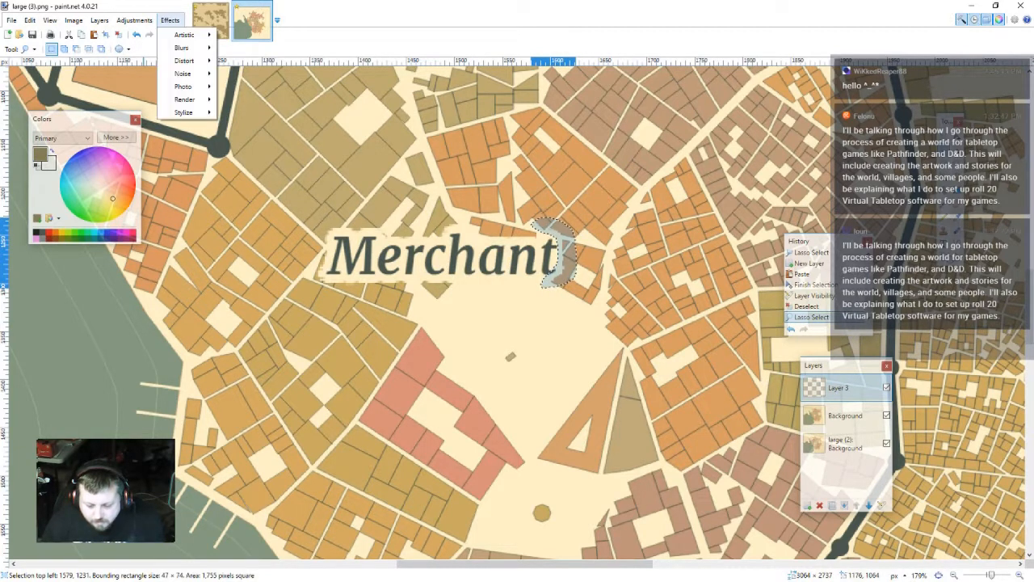
{"action": "mouse_move", "coordinate": [188, 48]}
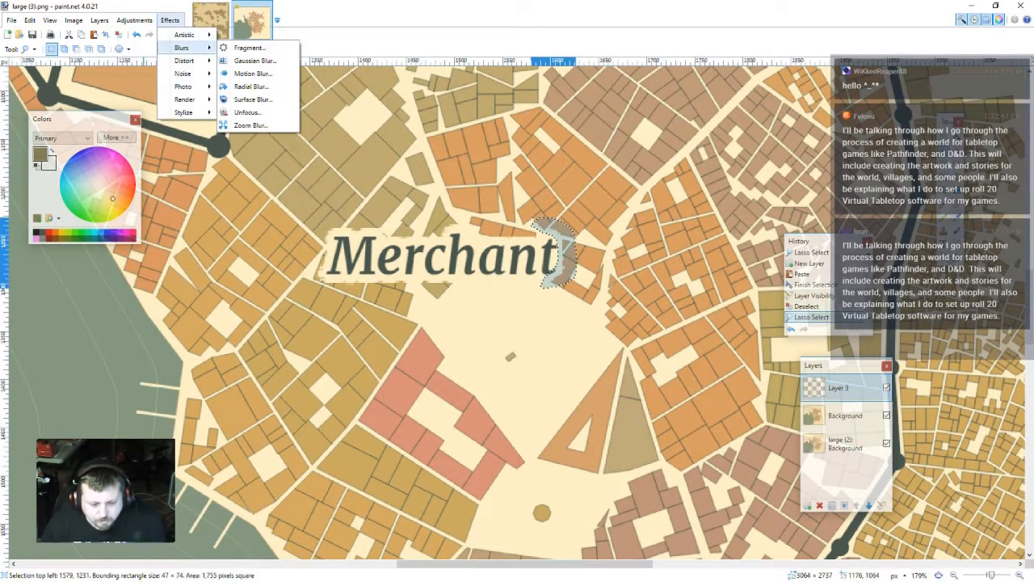
{"action": "left_click", "coordinate": [246, 48]}
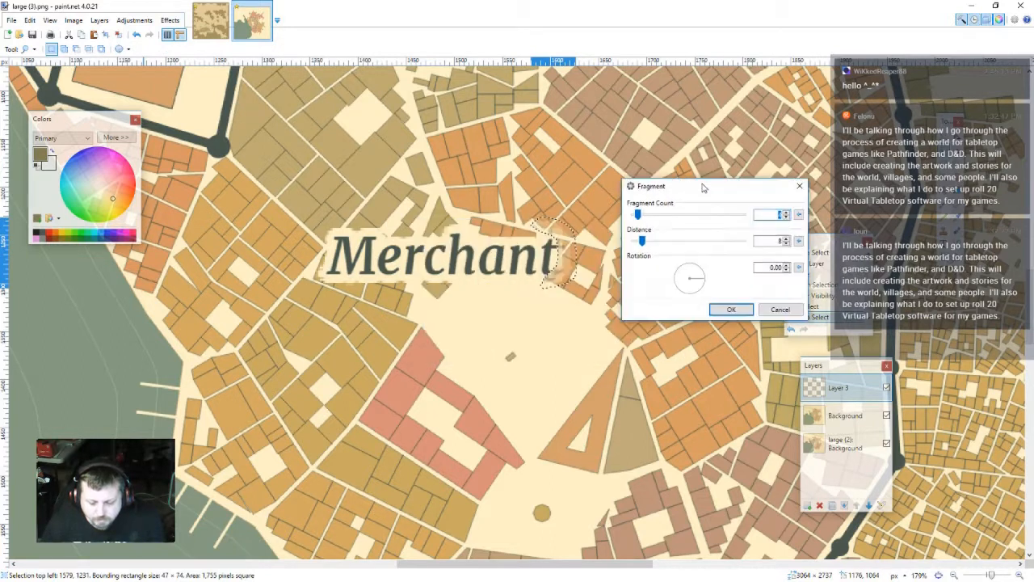
{"action": "left_click_drag", "start_coordinate": [703, 187], "coordinate": [713, 144]}
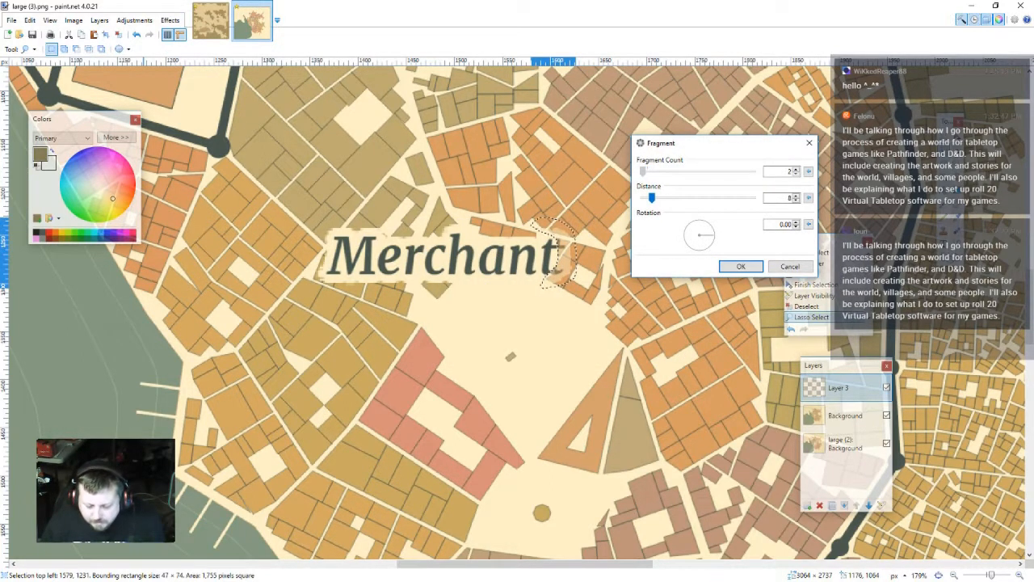
{"action": "left_click_drag", "start_coordinate": [656, 172], "coordinate": [677, 171]}
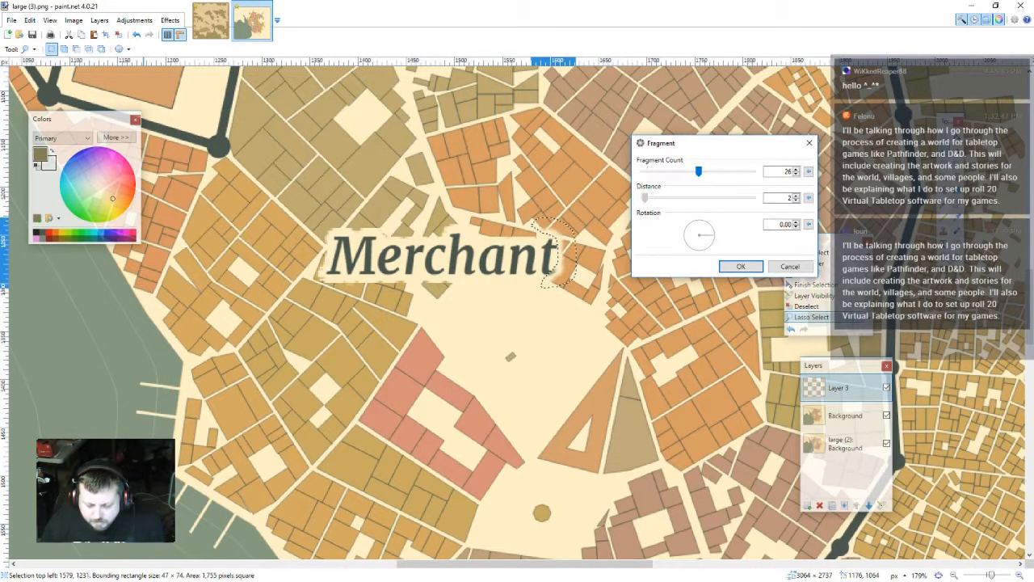
{"action": "key", "text": "Escape"}
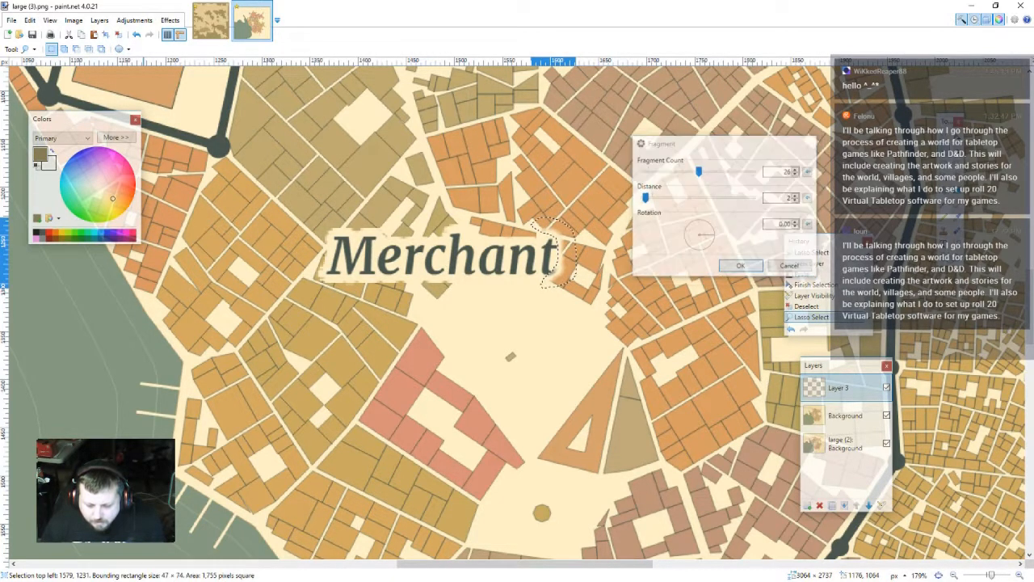
{"action": "key", "text": "ctrl+d"}
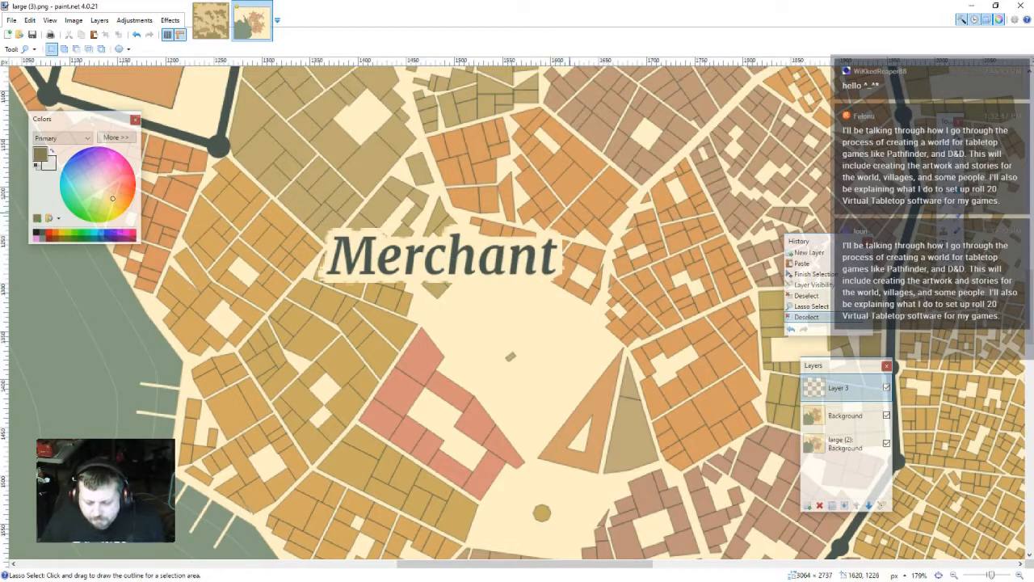
- Lasso a narrow curved strip about 39 × 64 pixels along the label background's outer edge beside Merchant's final t
{"action": "scroll", "coordinate": [555, 243], "scroll_direction": "up", "scroll_amount": 7}
{"action": "mouse_move", "coordinate": [484, 225]}
{"action": "left_mouse_down"}
{"action": "mouse_move", "coordinate": [524, 207]}
{"action": "mouse_move", "coordinate": [561, 216]}
{"action": "mouse_move", "coordinate": [574, 244]}
{"action": "mouse_move", "coordinate": [573, 322]}
{"action": "mouse_move", "coordinate": [567, 347]}
{"action": "mouse_move", "coordinate": [530, 378]}
{"action": "mouse_move", "coordinate": [582, 370]}
{"action": "mouse_move", "coordinate": [599, 301]}
{"action": "mouse_move", "coordinate": [588, 209]}
{"action": "mouse_move", "coordinate": [502, 179]}
{"action": "mouse_move", "coordinate": [488, 229]}
{"action": "left_mouse_up"}
{"action": "scroll", "coordinate": [422, 229], "scroll_direction": "down", "scroll_amount": 1}
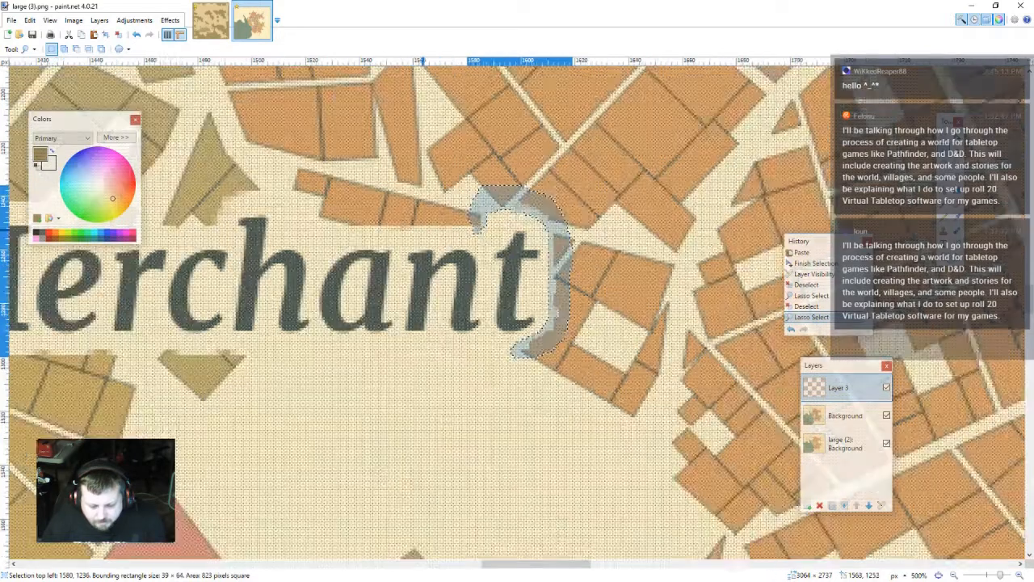
{"action": "scroll", "coordinate": [423, 229], "scroll_direction": "down", "scroll_amount": 3}
- Apply the Fragment blur to the selected edge strip with a fragment count of 13, distance 2 and rotation 0
{"action": "left_click", "coordinate": [170, 20]}
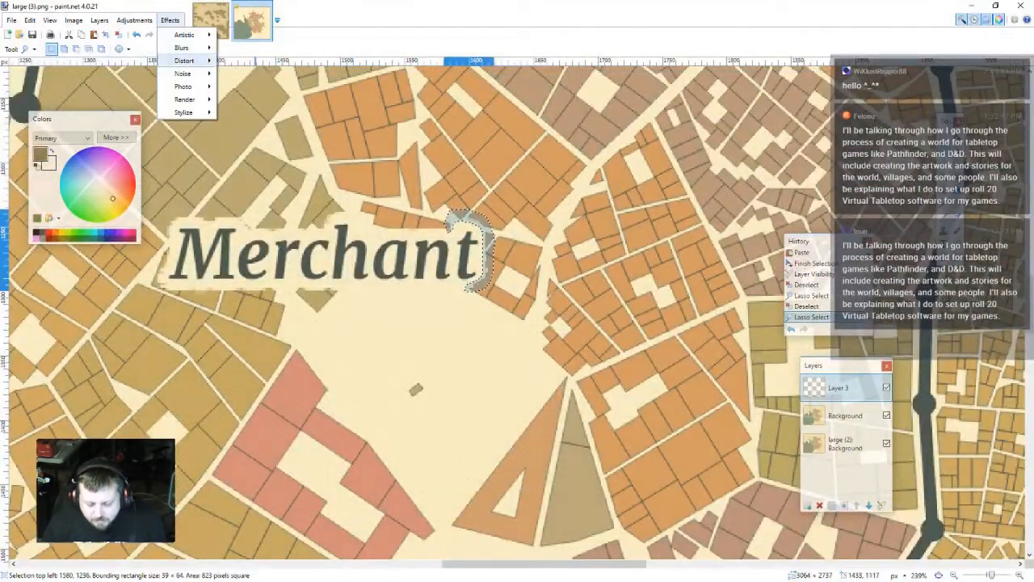
{"action": "mouse_move", "coordinate": [183, 48]}
{"action": "left_click", "coordinate": [249, 48]}
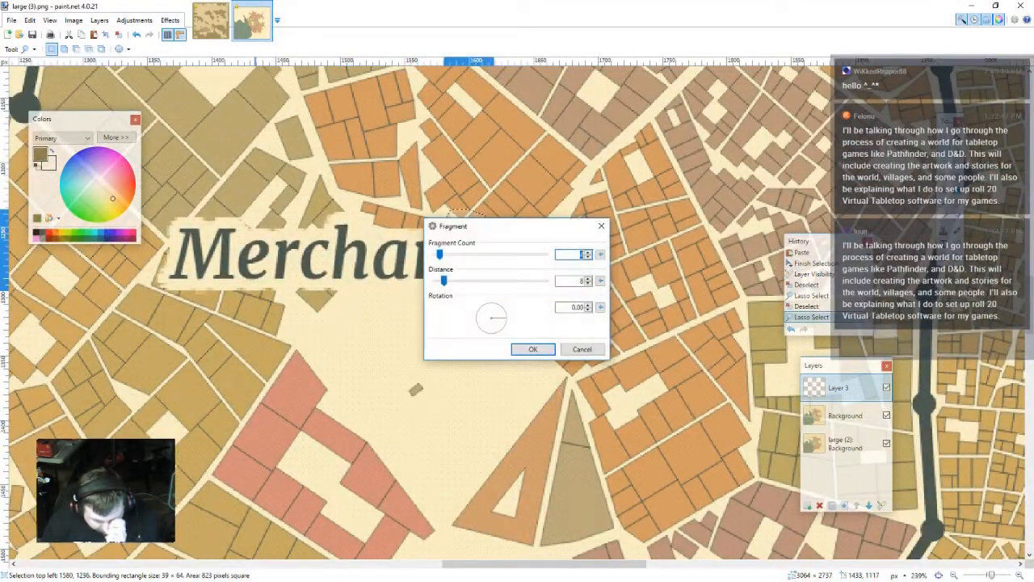
{"action": "left_click_drag", "start_coordinate": [497, 226], "coordinate": [672, 179]}
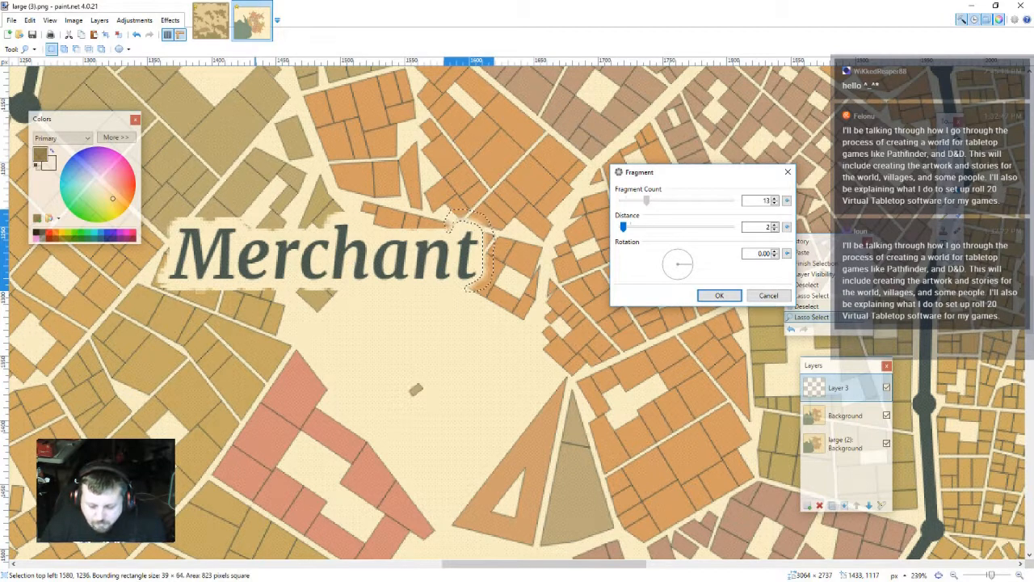
{"action": "key", "text": "Return"}
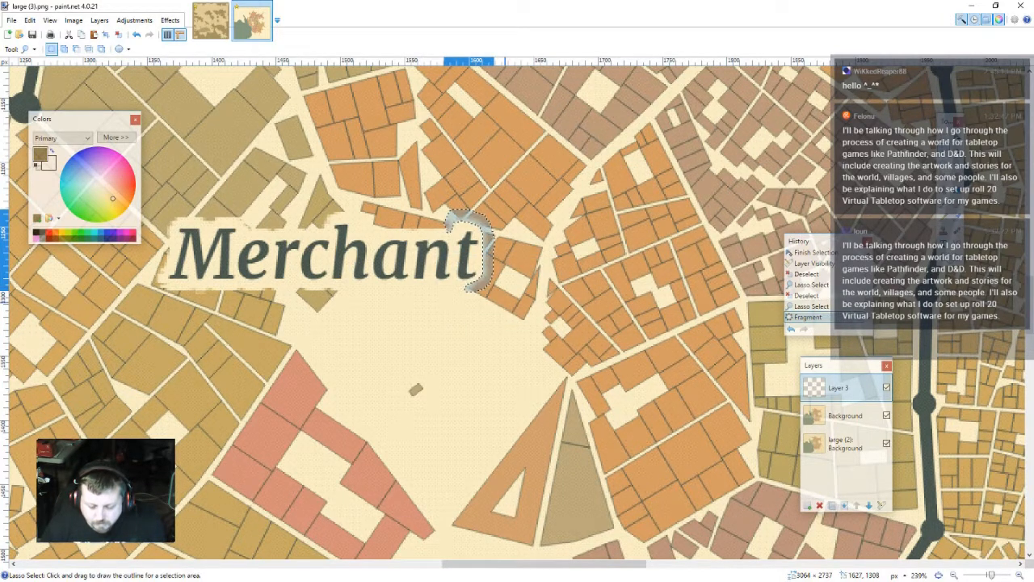
- Clear the selection around Merchant's final t and check how the softened label edge blends into the map
{"action": "key", "text": "ctrl+d"}
{"action": "scroll", "coordinate": [566, 299], "scroll_direction": "down", "scroll_amount": 5}
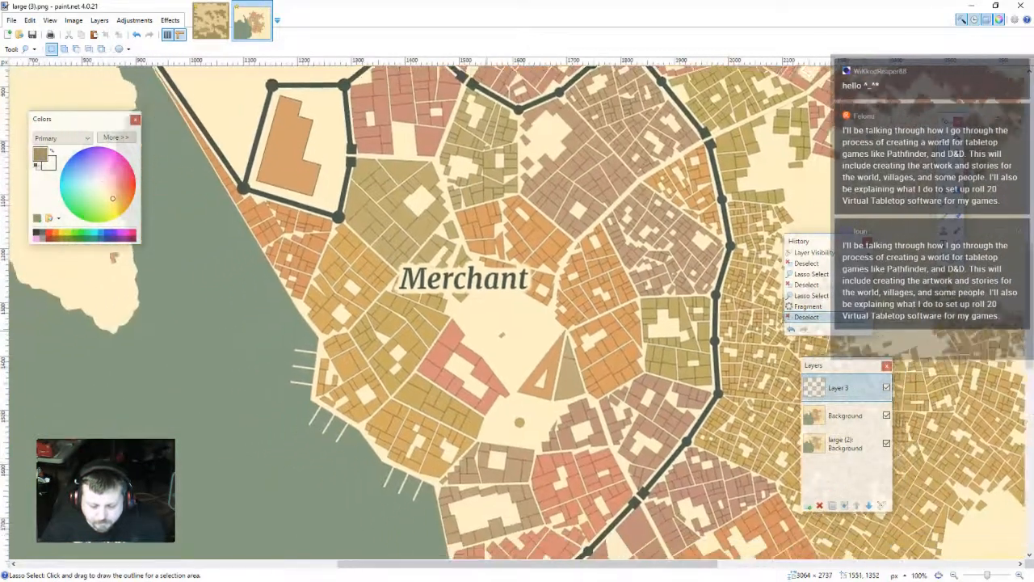
{"action": "left_click_drag", "start_coordinate": [492, 336], "coordinate": [506, 328]}
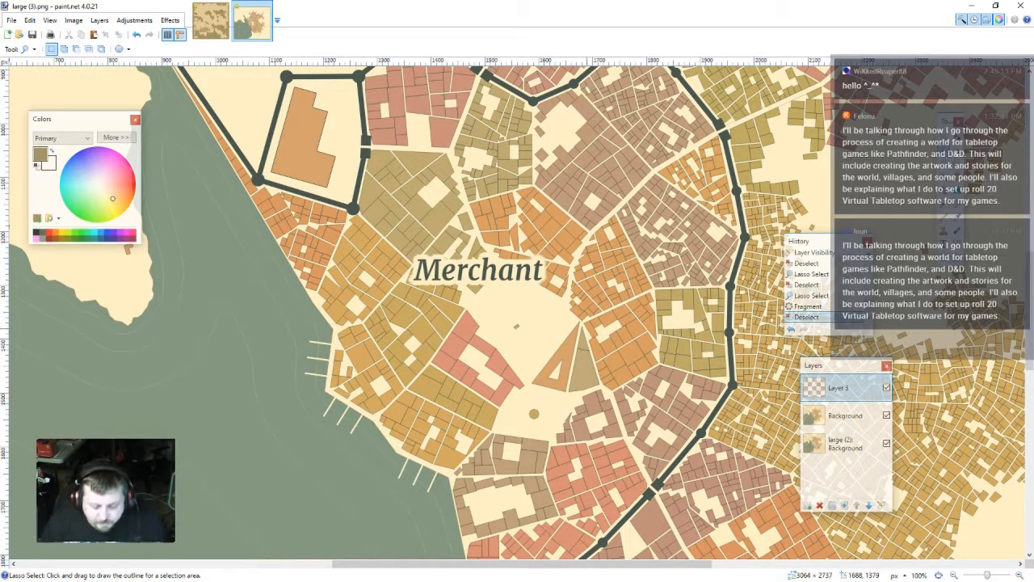
{"action": "scroll", "coordinate": [557, 299], "scroll_direction": "up", "scroll_amount": 2}
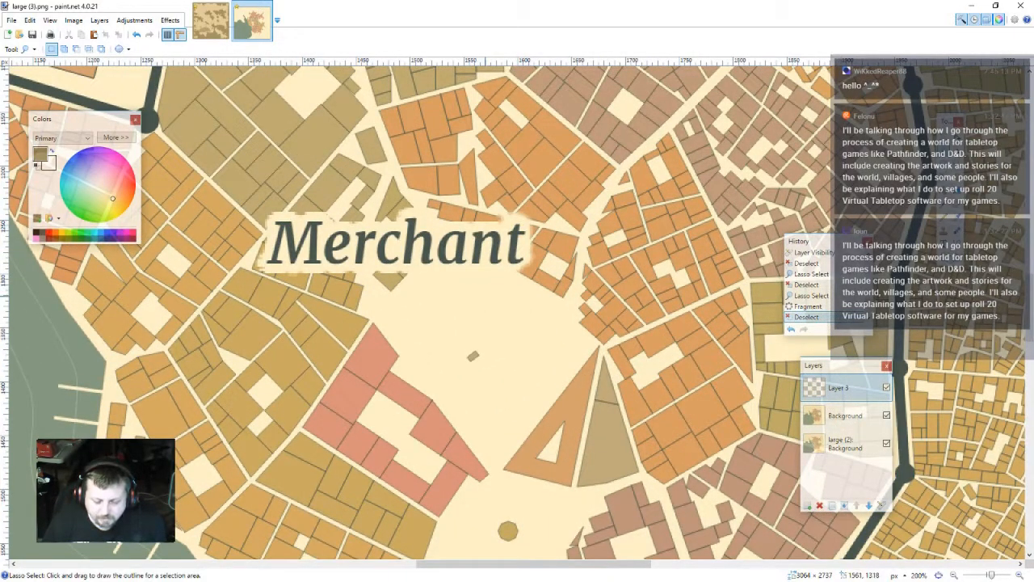
{"action": "scroll", "coordinate": [524, 315], "scroll_direction": "down", "scroll_amount": 3}
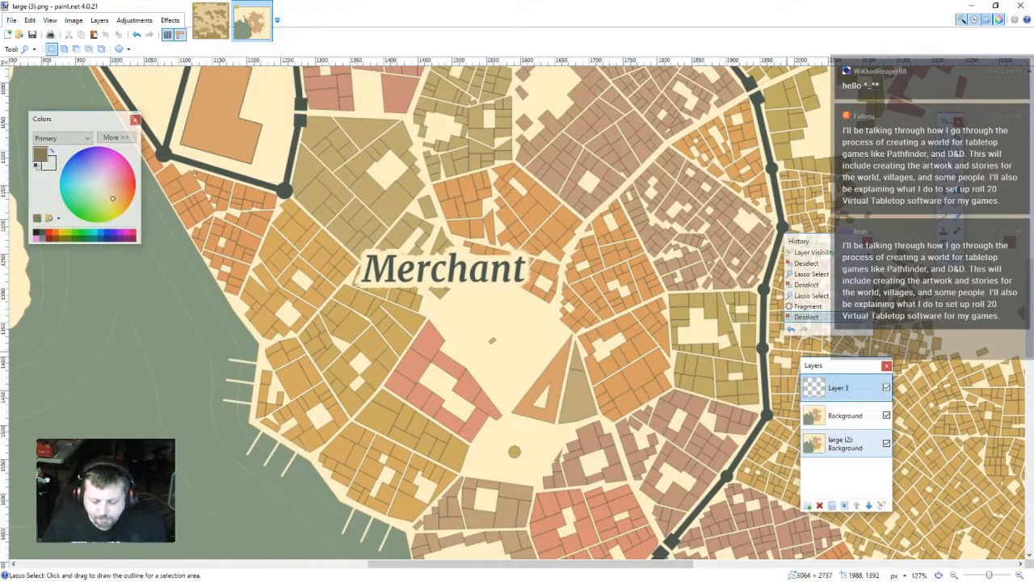
- Hide the Background layer and lasso the lower Market label below Patriciate, about 185 × 57 pixels
{"action": "left_click", "coordinate": [887, 416]}
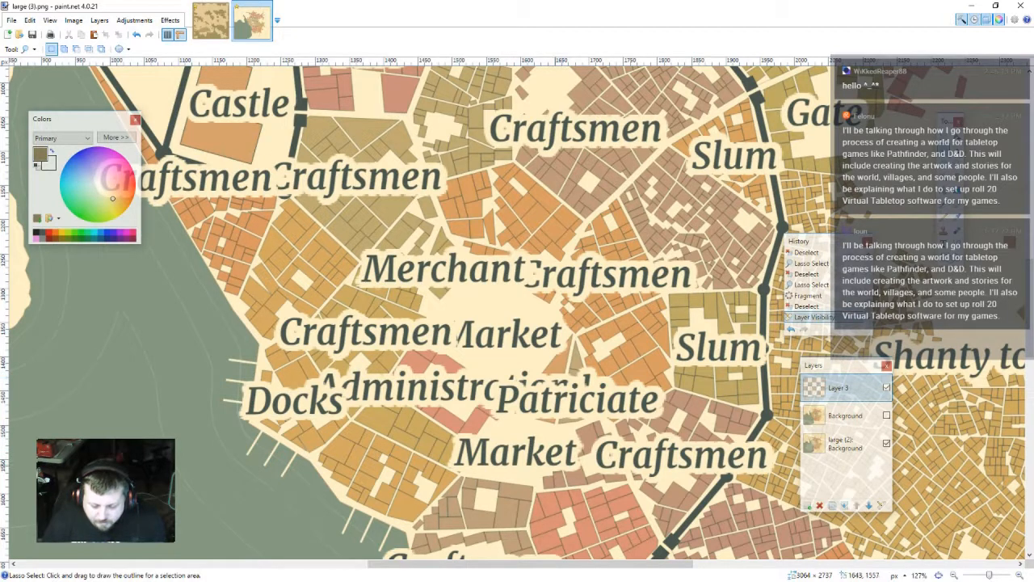
{"action": "scroll", "coordinate": [539, 471], "scroll_direction": "up", "scroll_amount": 3}
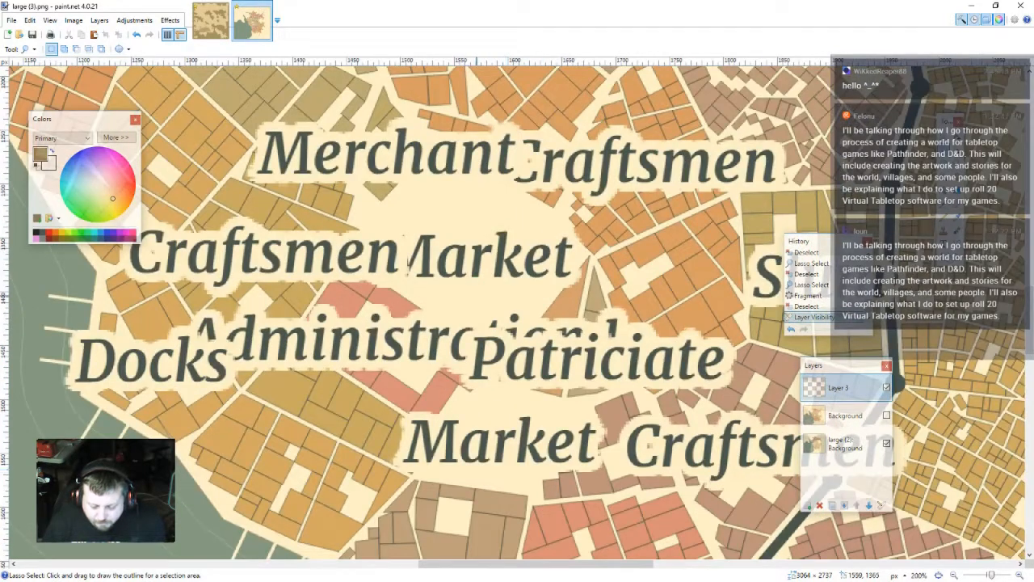
{"action": "scroll", "coordinate": [521, 493], "scroll_direction": "down", "scroll_amount": 2}
{"action": "scroll", "coordinate": [521, 493], "scroll_direction": "up", "scroll_amount": 5}
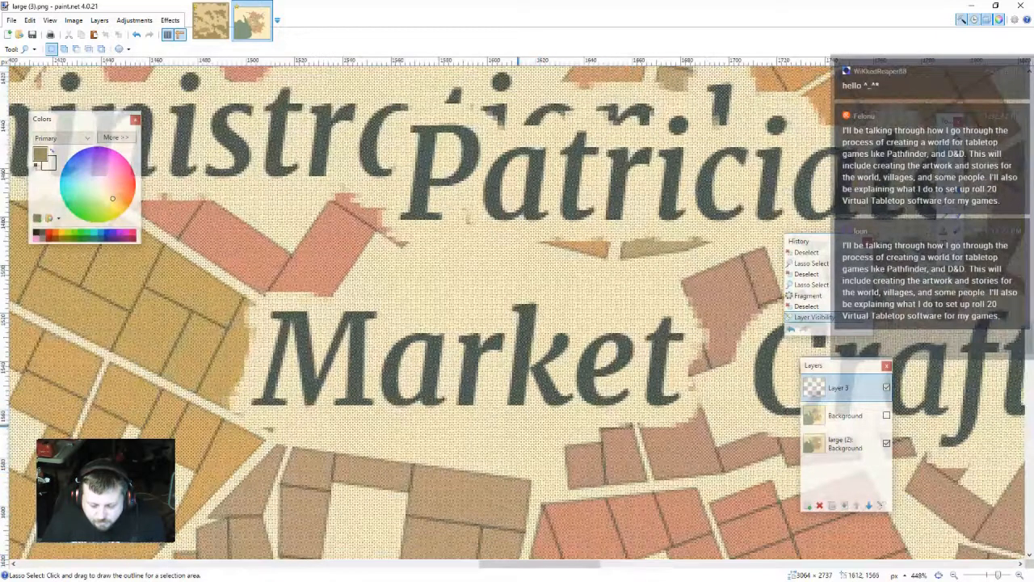
{"action": "mouse_move", "coordinate": [519, 420]}
{"action": "left_mouse_down"}
{"action": "mouse_move", "coordinate": [677, 408]}
{"action": "mouse_move", "coordinate": [659, 397]}
{"action": "mouse_move", "coordinate": [687, 380]}
{"action": "mouse_move", "coordinate": [691, 331]}
{"action": "mouse_move", "coordinate": [614, 297]}
{"action": "mouse_move", "coordinate": [450, 289]}
{"action": "mouse_move", "coordinate": [347, 301]}
{"action": "mouse_move", "coordinate": [384, 349]}
{"action": "left_mouse_up"}
{"action": "left_click", "coordinate": [457, 344]}
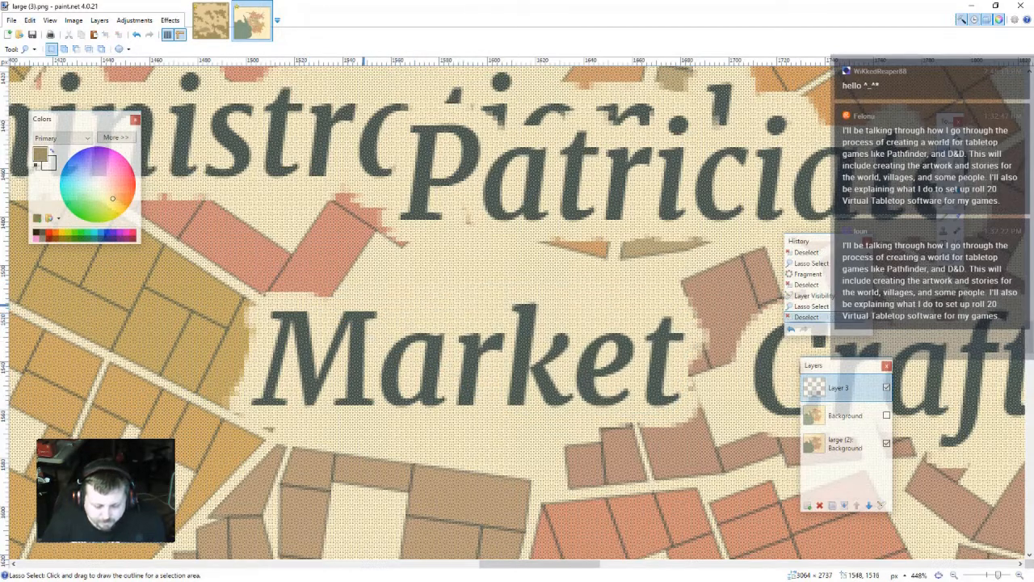
{"action": "mouse_move", "coordinate": [364, 305]}
{"action": "left_mouse_down"}
{"action": "mouse_move", "coordinate": [263, 307]}
{"action": "mouse_move", "coordinate": [249, 404]}
{"action": "mouse_move", "coordinate": [307, 416]}
{"action": "mouse_move", "coordinate": [586, 422]}
{"action": "mouse_move", "coordinate": [677, 408]}
{"action": "mouse_move", "coordinate": [686, 352]}
{"action": "mouse_move", "coordinate": [677, 300]}
{"action": "mouse_move", "coordinate": [566, 286]}
{"action": "mouse_move", "coordinate": [368, 306]}
{"action": "left_mouse_up"}
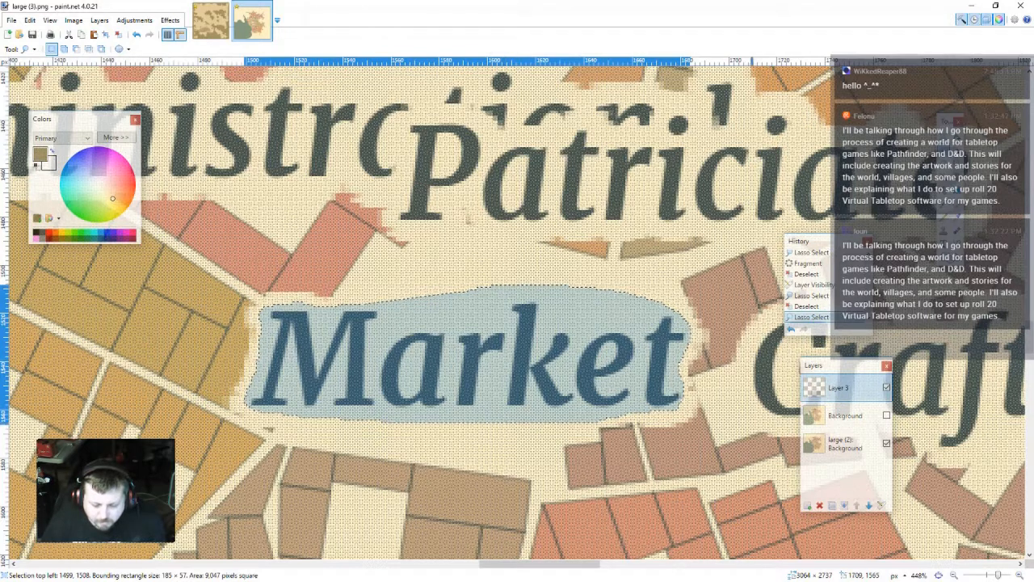
- Show the Background layer again and copy the selected Market label from the large (2): Background layer into Layer 3
{"action": "left_click", "coordinate": [887, 416]}
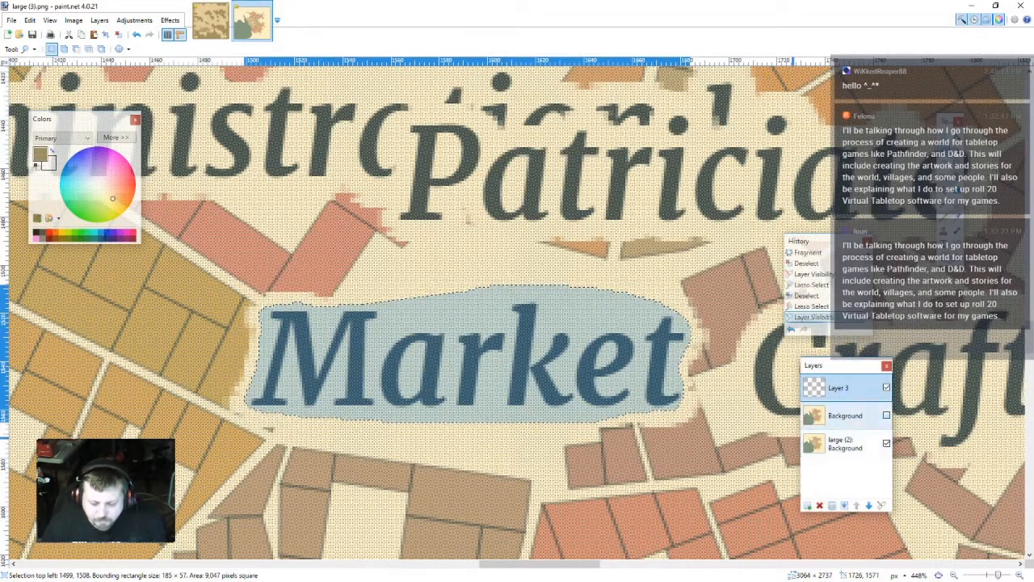
{"action": "scroll", "coordinate": [485, 354], "scroll_direction": "down", "scroll_amount": 6}
{"action": "key", "text": "ctrl+v"}
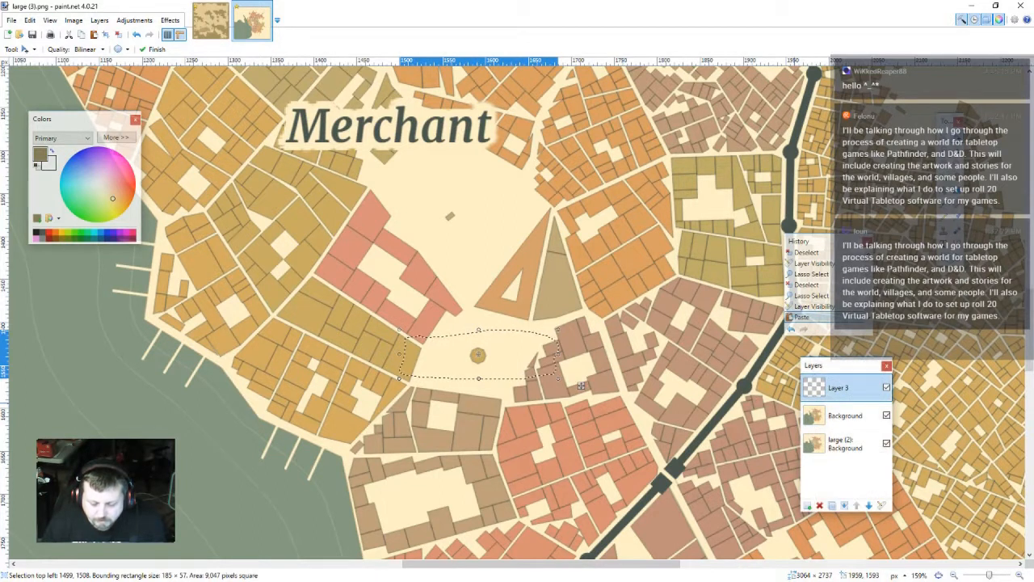
{"action": "left_click", "coordinate": [845, 443]}
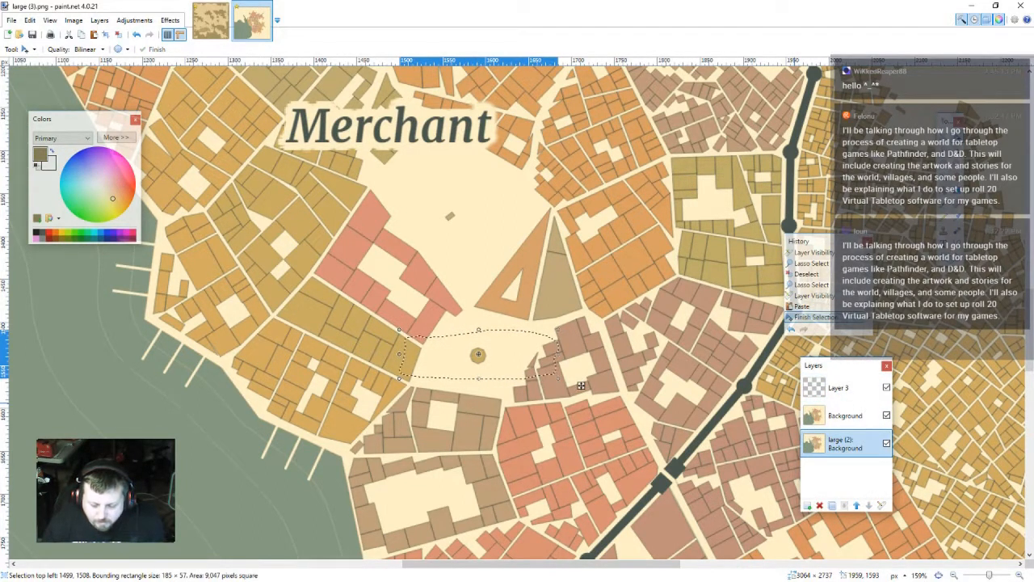
{"action": "key", "text": "ctrl+v"}
{"action": "key", "text": "ctrl+z"}
{"action": "key", "text": "ctrl+z"}
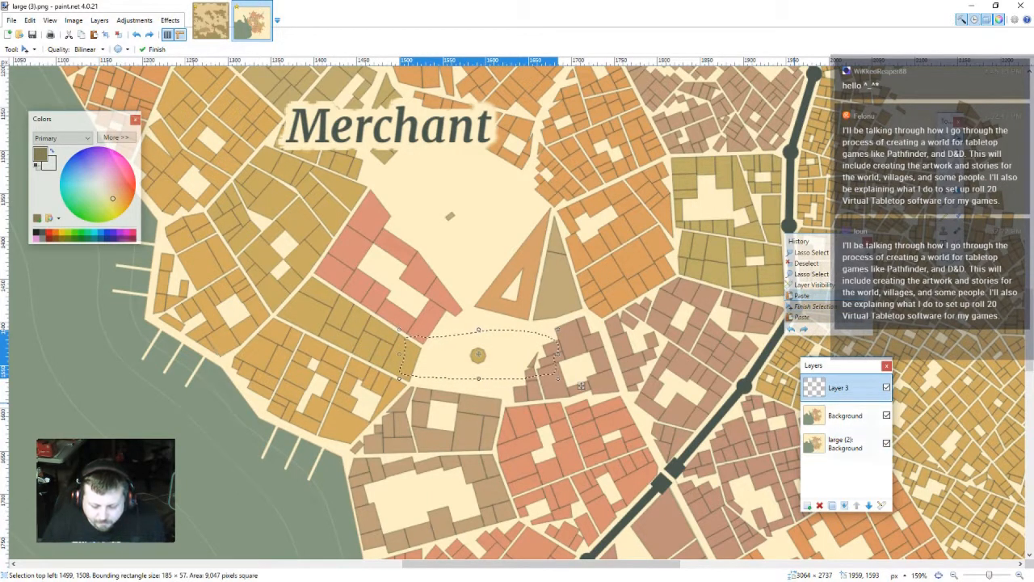
{"action": "left_click", "coordinate": [846, 443]}
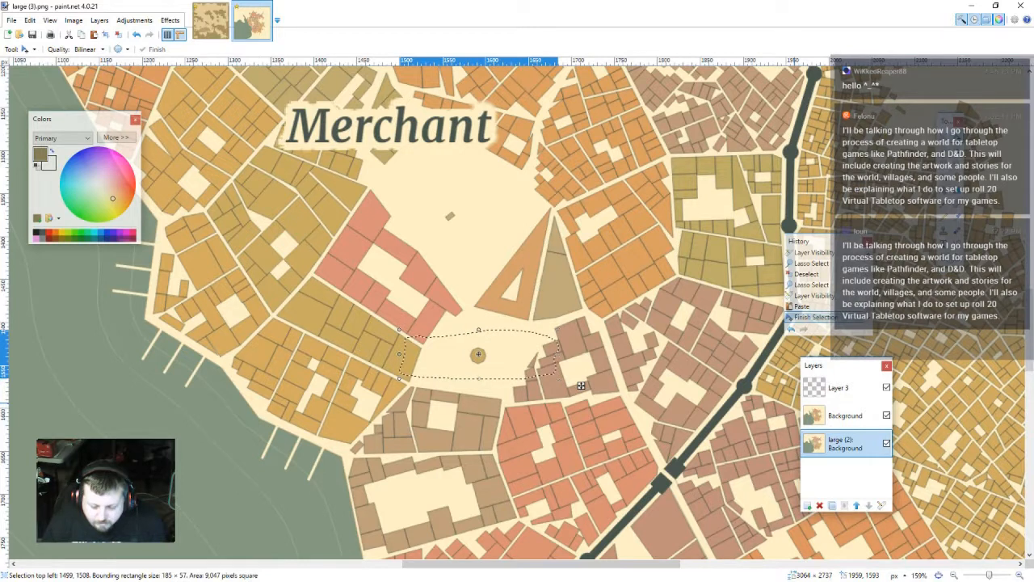
{"action": "key", "text": "ctrl+v"}
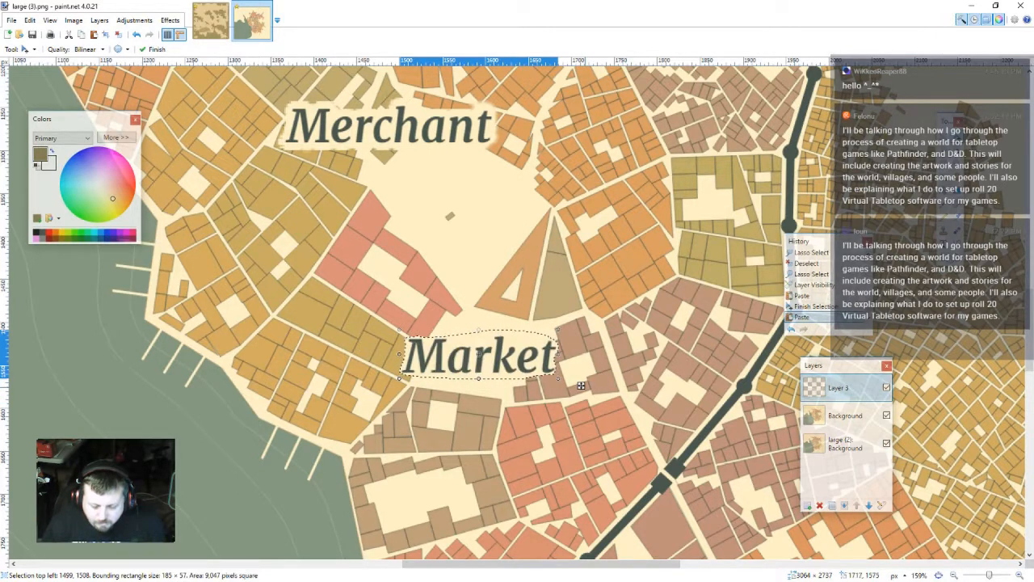
- Try the pasted Market label at several spots in the open plaza below Merchant, and undo the moves and the paste
{"action": "left_click_drag", "start_coordinate": [581, 385], "coordinate": [563, 273]}
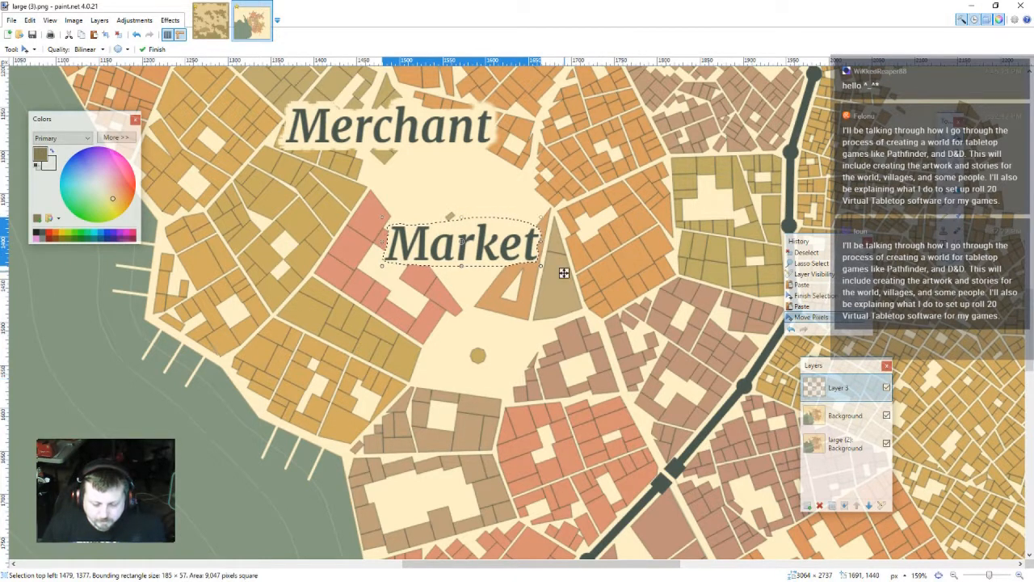
{"action": "left_click_drag", "start_coordinate": [561, 269], "coordinate": [557, 222]}
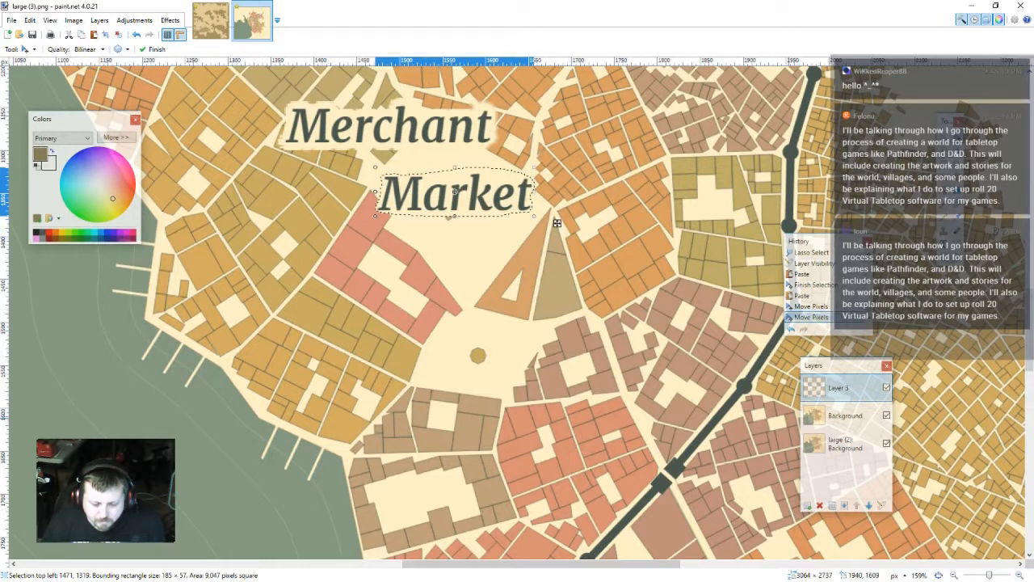
{"action": "left_click_drag", "start_coordinate": [557, 222], "coordinate": [608, 315]}
{"action": "key", "text": "ctrl+z"}
{"action": "key", "text": "ctrl+z"}
{"action": "key", "text": "ctrl+z"}
{"action": "key", "text": "ctrl+z"}
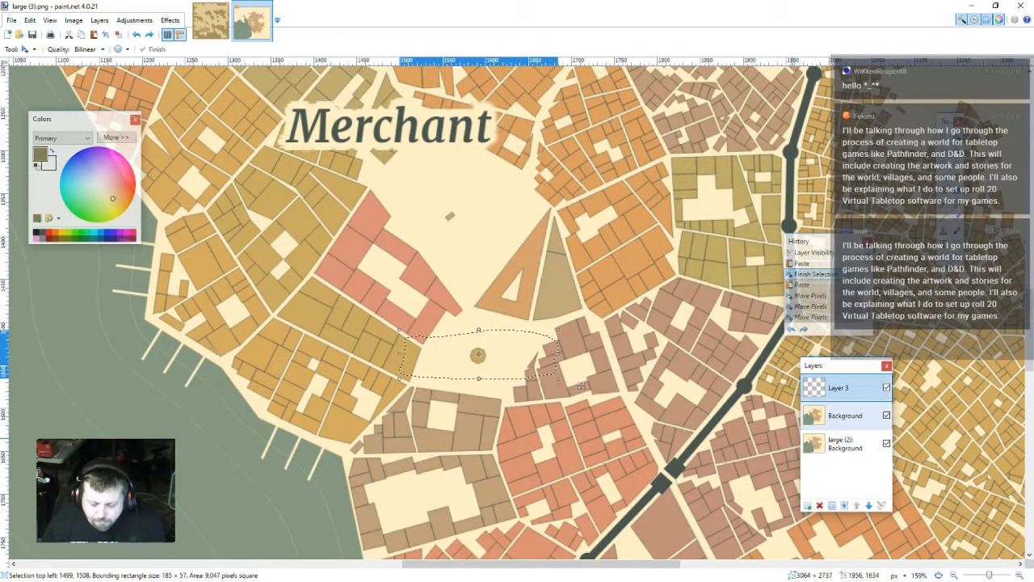
- Hide the Background layer and lasso the "arket" part of the upper, partly covered Market label, about 143 × 81 pixels
{"action": "left_click", "coordinate": [845, 443]}
{"action": "left_click", "coordinate": [886, 415]}
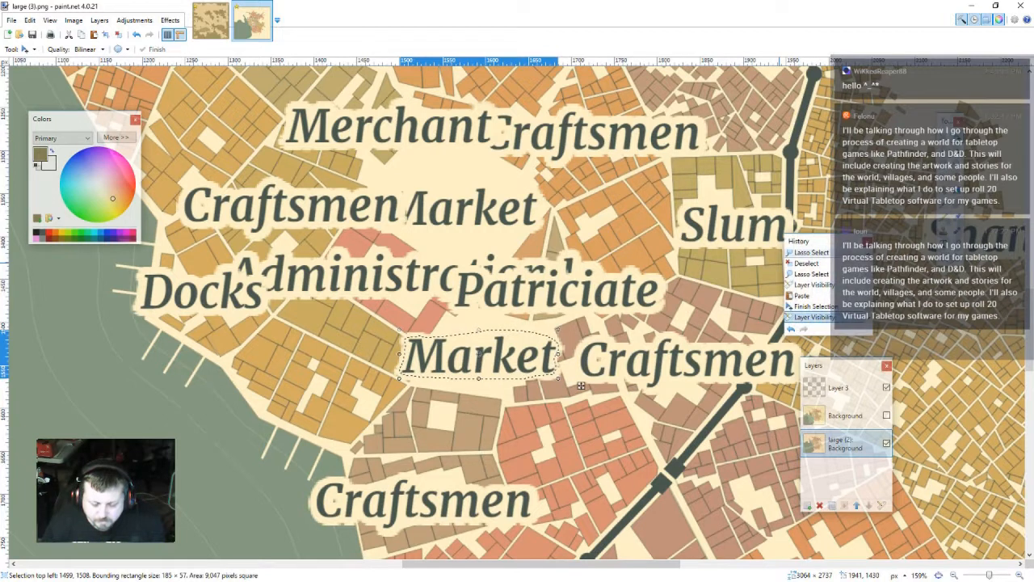
{"action": "left_click", "coordinate": [811, 252]}
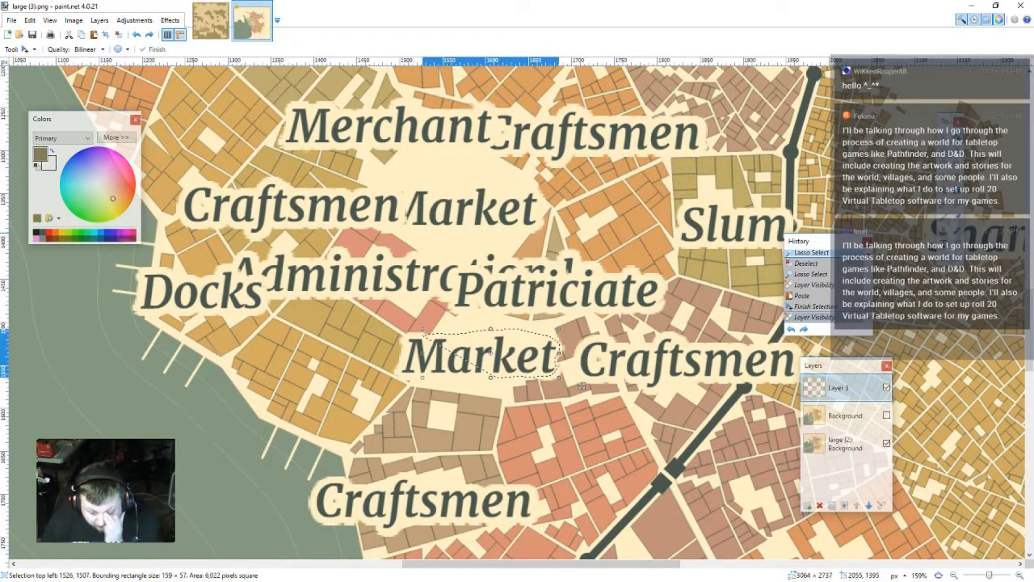
{"action": "left_click", "coordinate": [814, 319]}
{"action": "left_click", "coordinate": [947, 147]}
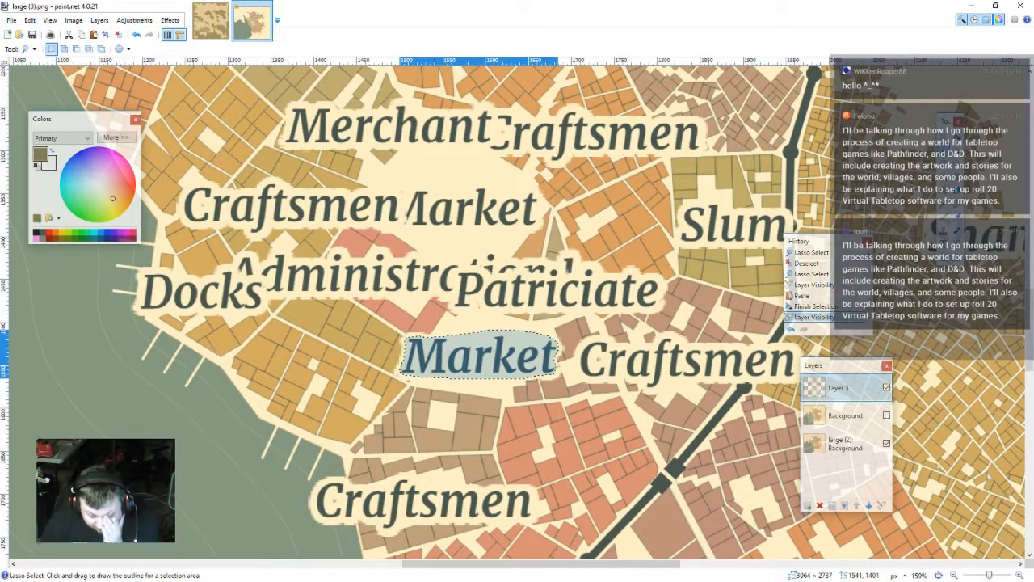
{"action": "mouse_move", "coordinate": [442, 237]}
{"action": "left_mouse_down"}
{"action": "mouse_move", "coordinate": [428, 237]}
{"action": "mouse_move", "coordinate": [552, 235]}
{"action": "mouse_move", "coordinate": [557, 202]}
{"action": "mouse_move", "coordinate": [530, 180]}
{"action": "mouse_move", "coordinate": [406, 184]}
{"action": "mouse_move", "coordinate": [394, 215]}
{"action": "mouse_move", "coordinate": [430, 237]}
{"action": "mouse_move", "coordinate": [554, 233]}
{"action": "mouse_move", "coordinate": [543, 236]}
{"action": "mouse_move", "coordinate": [557, 195]}
{"action": "mouse_move", "coordinate": [489, 177]}
{"action": "mouse_move", "coordinate": [437, 208]}
{"action": "left_mouse_up"}
{"action": "left_click", "coordinate": [480, 234]}
{"action": "left_click", "coordinate": [500, 244]}
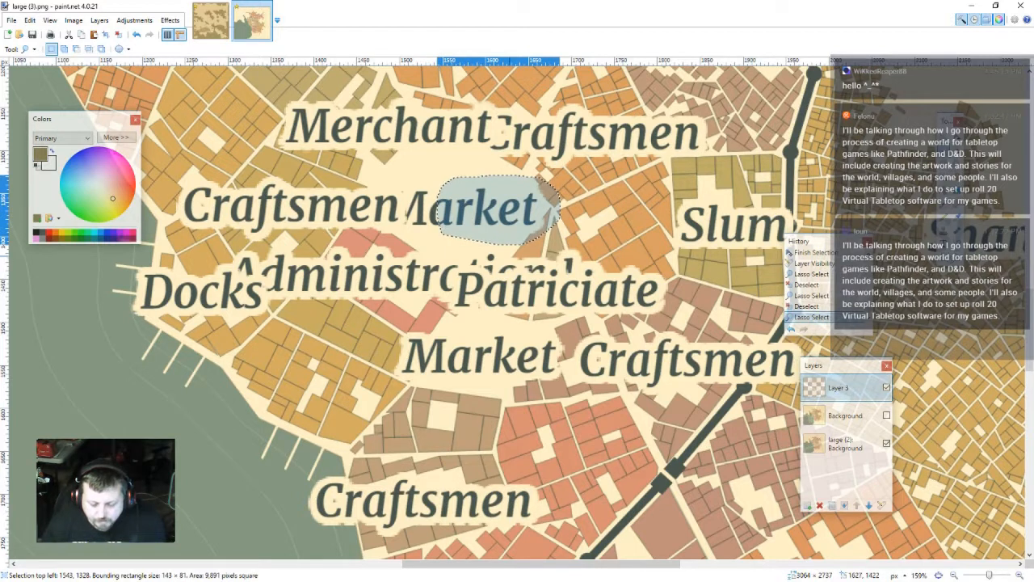
- Copy the selected "arket" letters from the large (2): Background layer into Layer 3 and show the Background layer
{"action": "scroll", "coordinate": [537, 250], "scroll_direction": "down", "scroll_amount": 1}
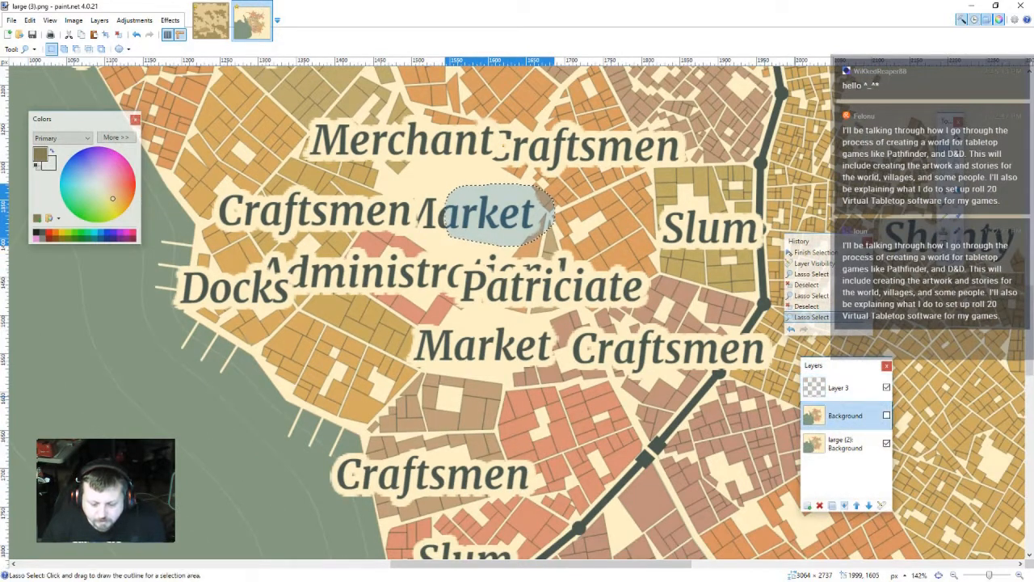
{"action": "left_click", "coordinate": [844, 443]}
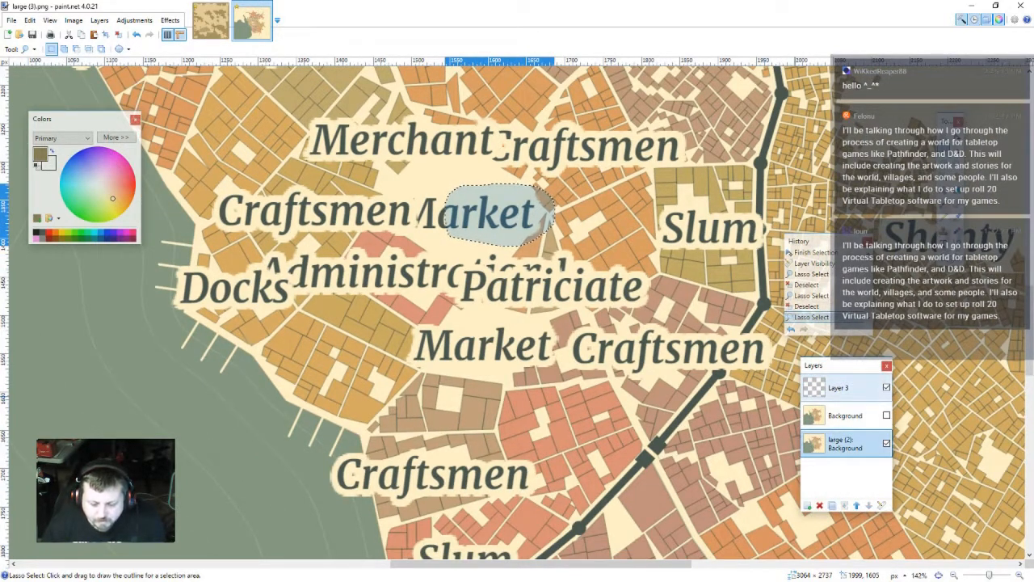
{"action": "left_click", "coordinate": [838, 388]}
{"action": "key", "text": "ctrl+v"}
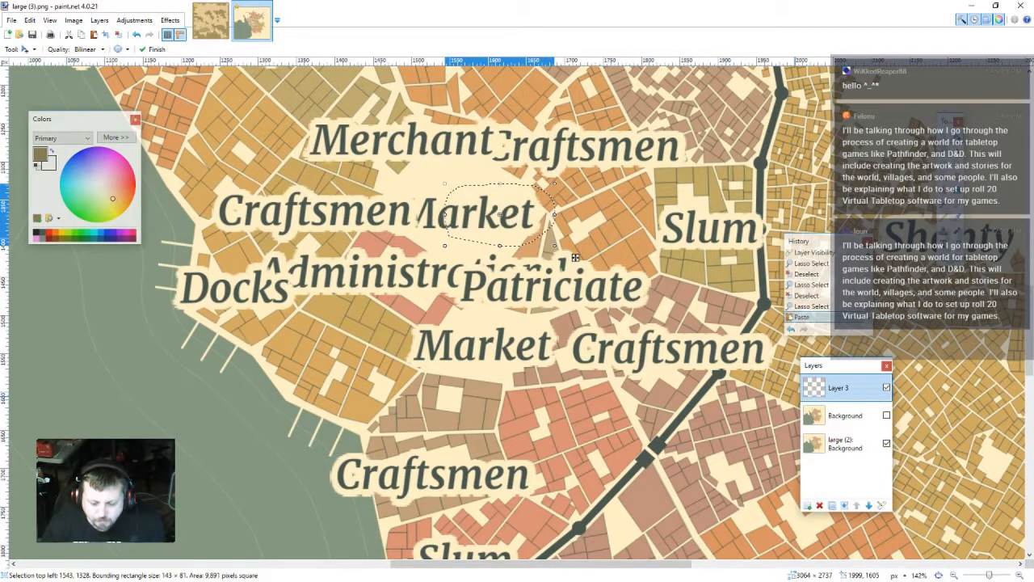
{"action": "left_click", "coordinate": [886, 415]}
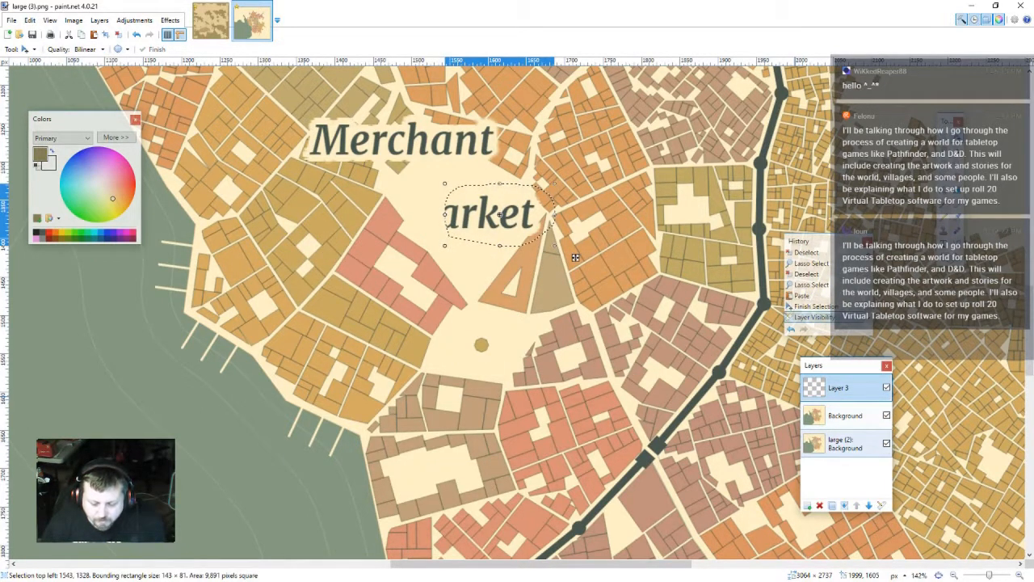
- Hide the Background layer again and lasso the "Mar" part of the lower Market label, about 122 × 61 pixels
{"action": "left_click", "coordinate": [886, 416]}
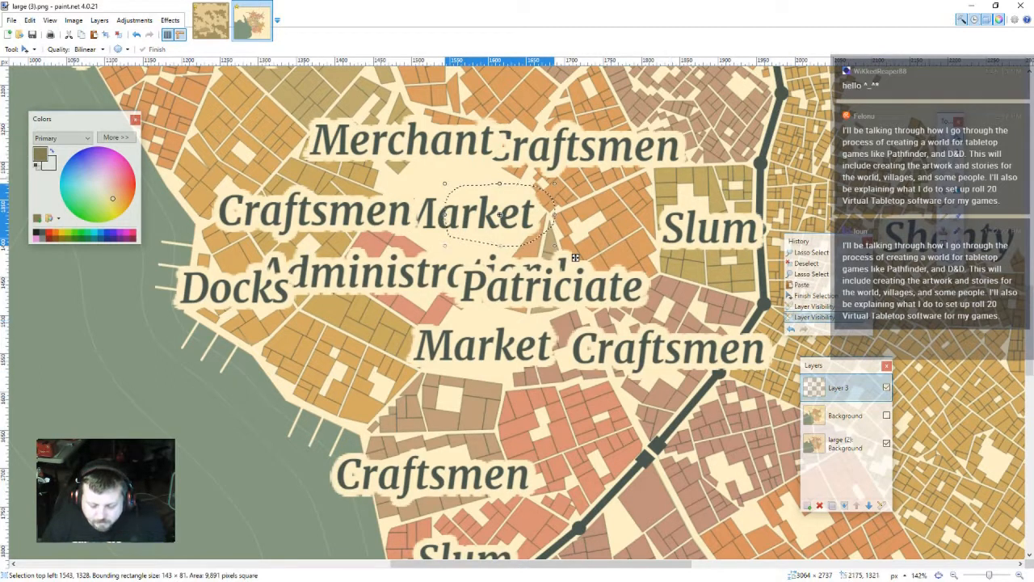
{"action": "key", "text": "s"}
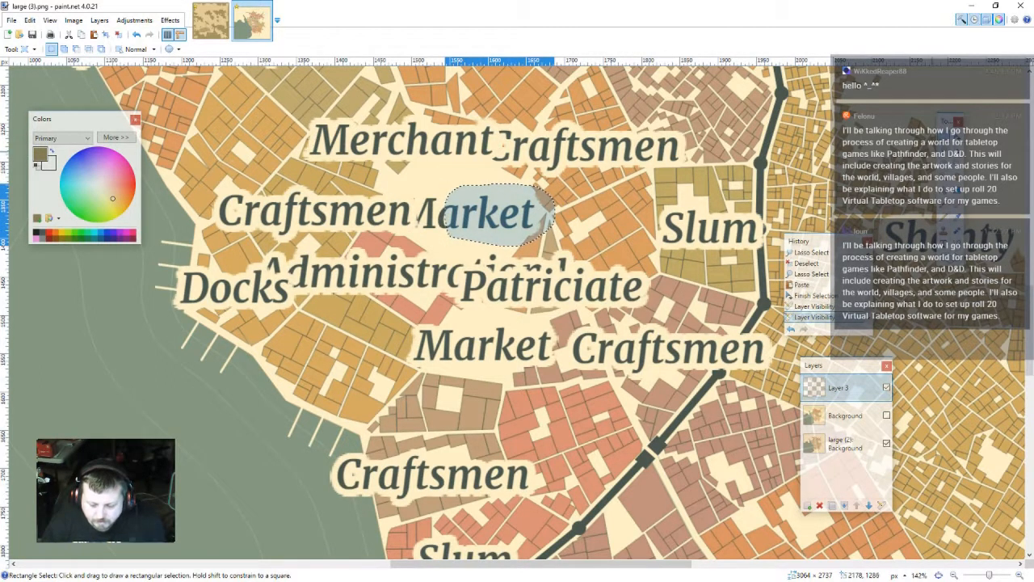
{"action": "key", "text": "s"}
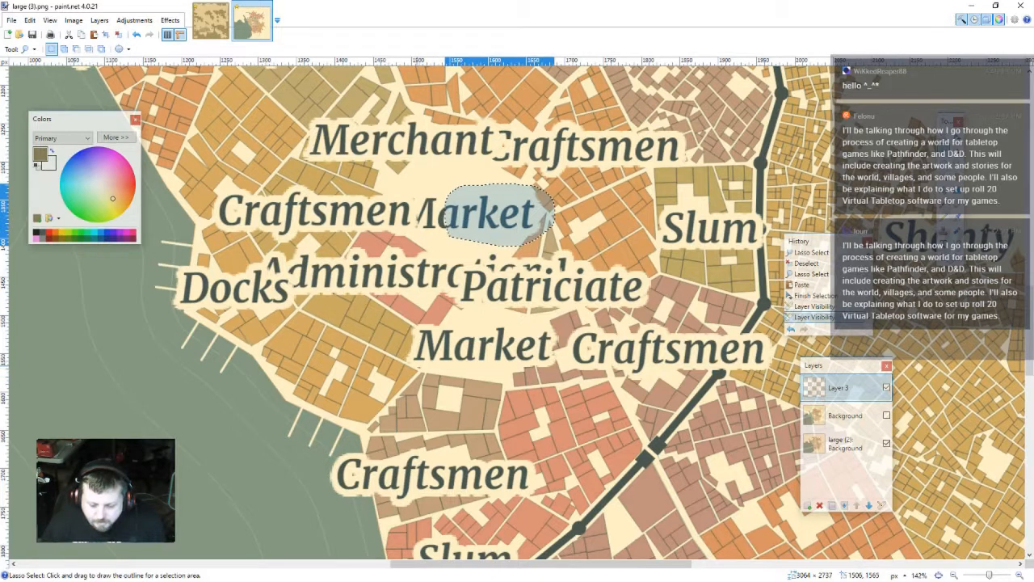
{"action": "mouse_move", "coordinate": [417, 364]}
{"action": "left_mouse_down"}
{"action": "mouse_move", "coordinate": [482, 363]}
{"action": "mouse_move", "coordinate": [495, 342]}
{"action": "mouse_move", "coordinate": [438, 325]}
{"action": "mouse_move", "coordinate": [417, 365]}
{"action": "left_mouse_up"}
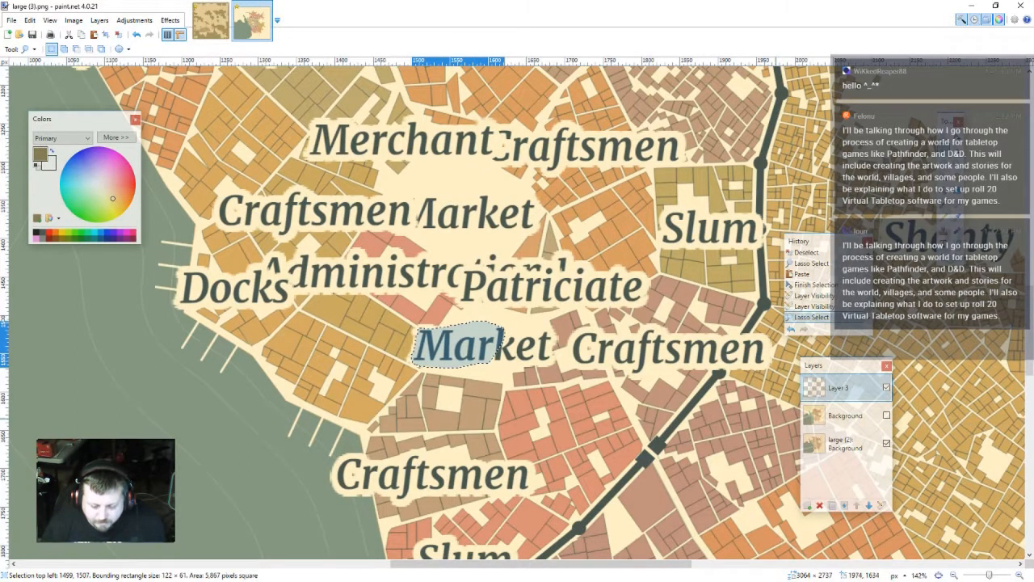
- Show the Background layer and copy the selected "Mar" letters from the large (2): Background layer into Layer 3
{"action": "left_click", "coordinate": [887, 415]}
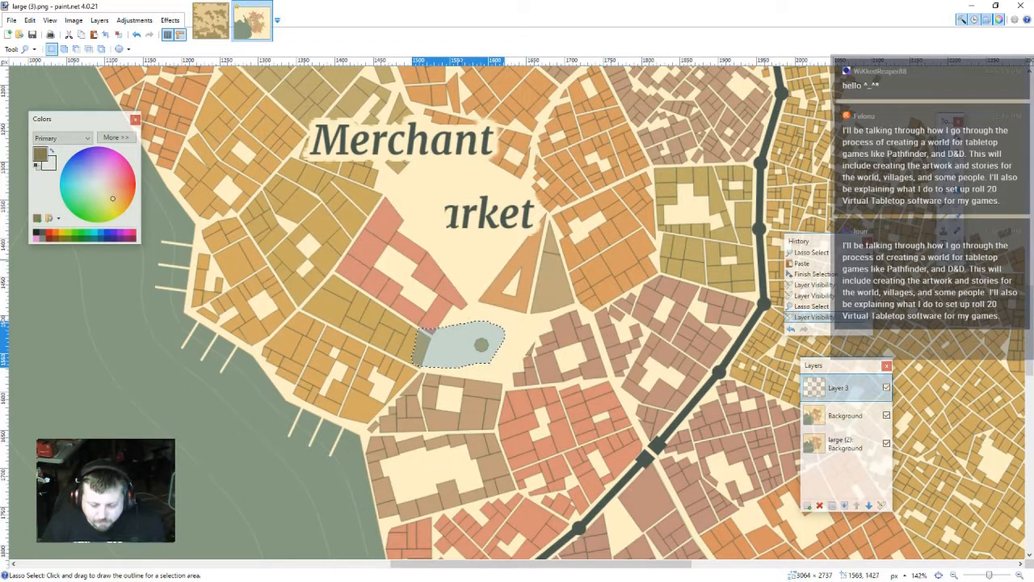
{"action": "key", "text": "ctrl+v"}
{"action": "left_click", "coordinate": [845, 443]}
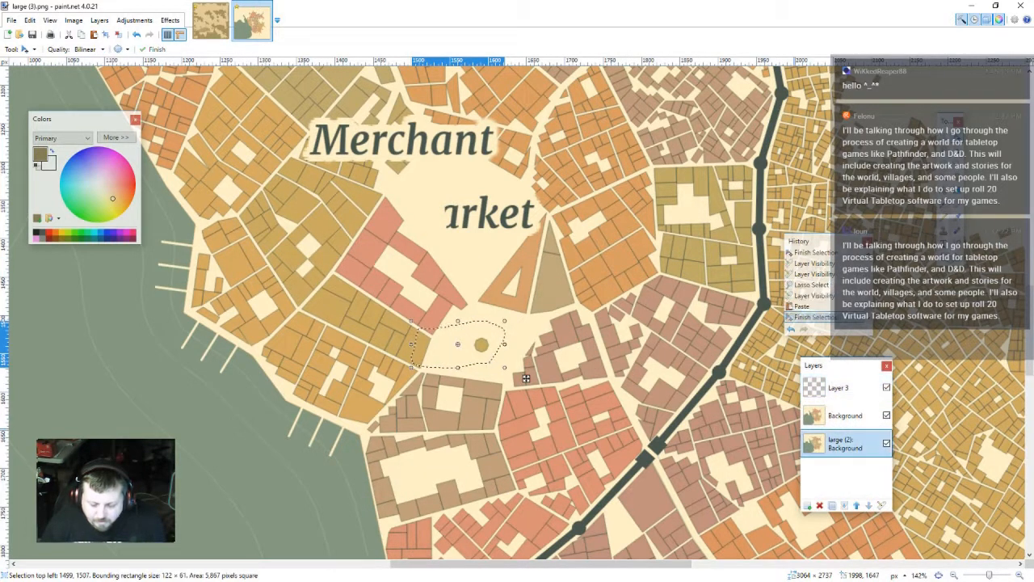
{"action": "left_click", "coordinate": [838, 388]}
{"action": "key", "text": "ctrl+v"}
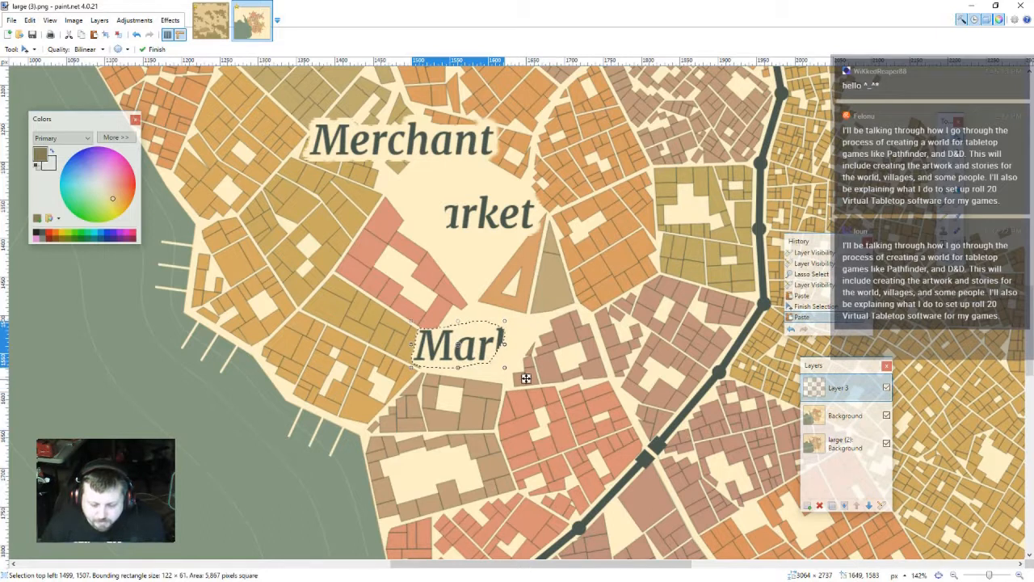
- Move the pasted "Mar" letters up against "rket" to complete the upper Market label, and deselect them
{"action": "left_click_drag", "start_coordinate": [525, 378], "coordinate": [511, 246]}
{"action": "scroll", "coordinate": [521, 243], "scroll_direction": "up", "scroll_amount": 2}
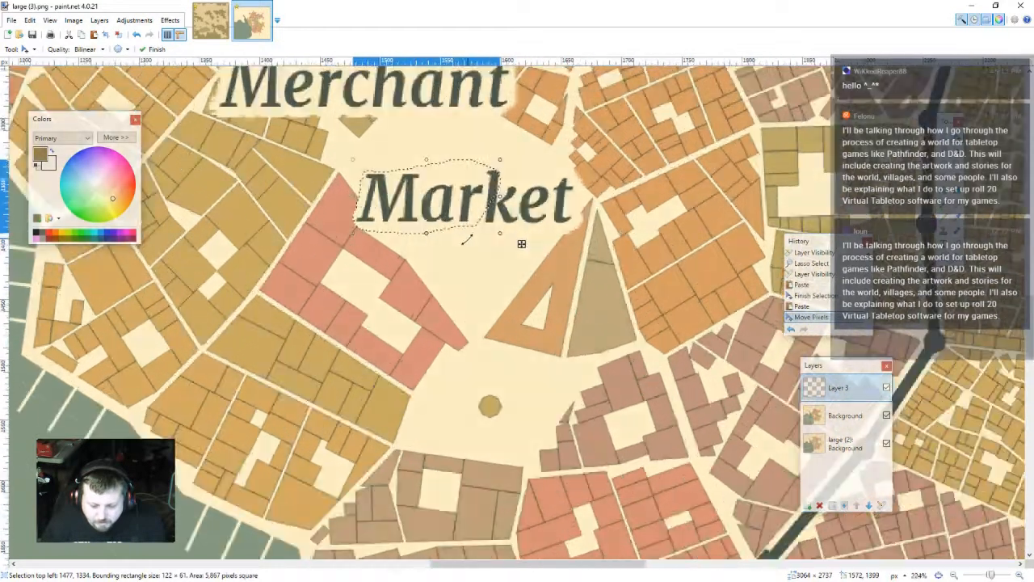
{"action": "scroll", "coordinate": [521, 243], "scroll_direction": "up", "scroll_amount": 3}
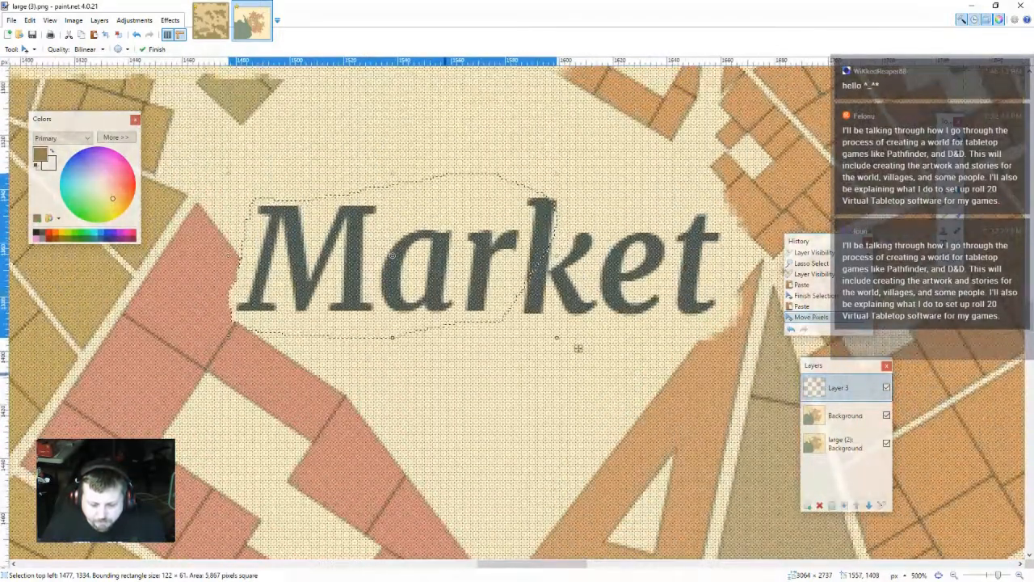
{"action": "mouse_move", "coordinate": [578, 347]}
{"action": "left_mouse_down"}
{"action": "mouse_move", "coordinate": [589, 351]}
{"action": "mouse_move", "coordinate": [580, 347]}
{"action": "left_mouse_up"}
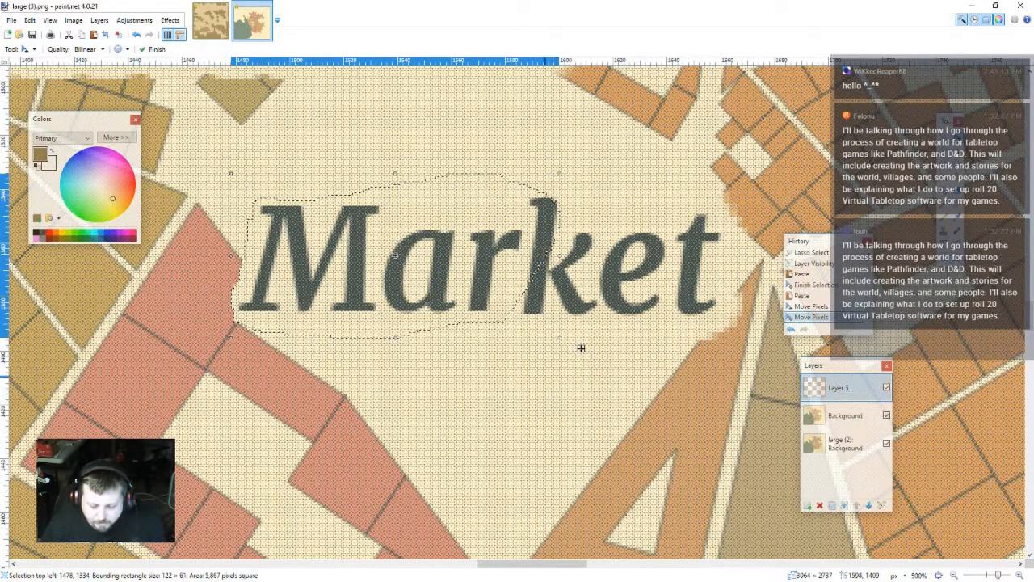
{"action": "key", "text": "ctrl+d"}
- Lasso the ragged edge of the pink building beside the "M" of Market, about 11 × 30 pixels, on Layer 3
{"action": "scroll", "coordinate": [534, 346], "scroll_direction": "down", "scroll_amount": 5}
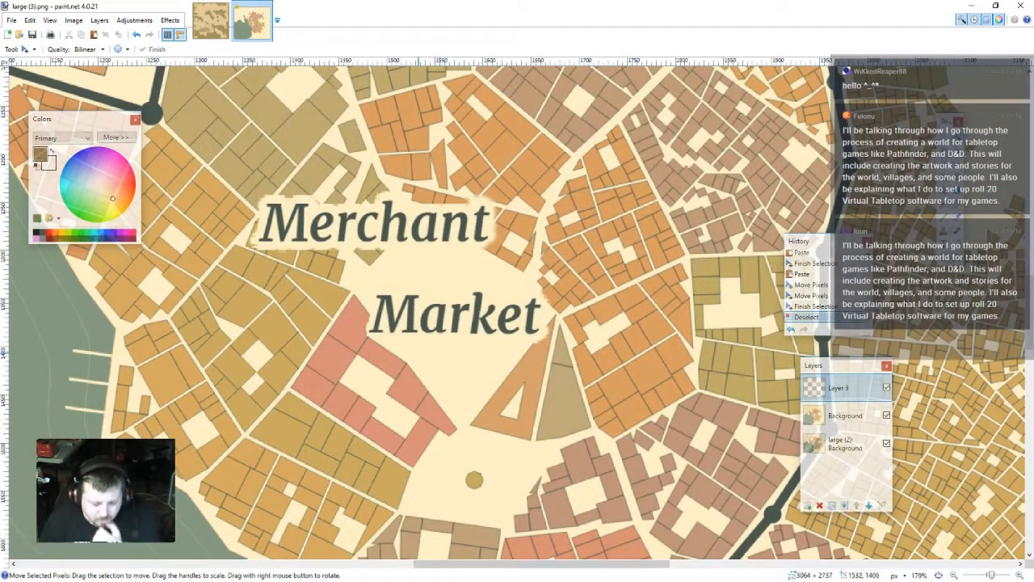
{"action": "scroll", "coordinate": [334, 341], "scroll_direction": "up", "scroll_amount": 6}
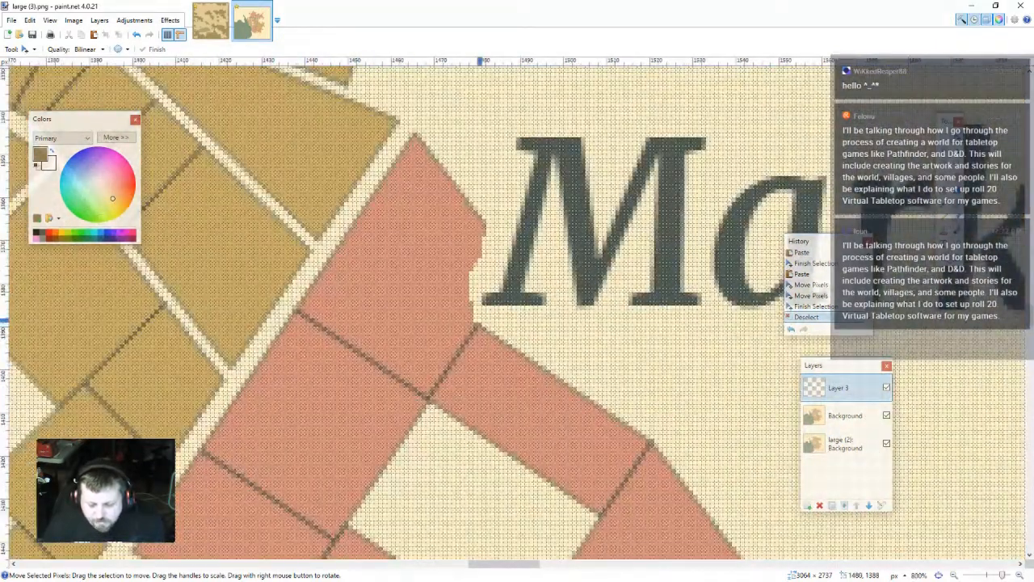
{"action": "key", "text": "s"}
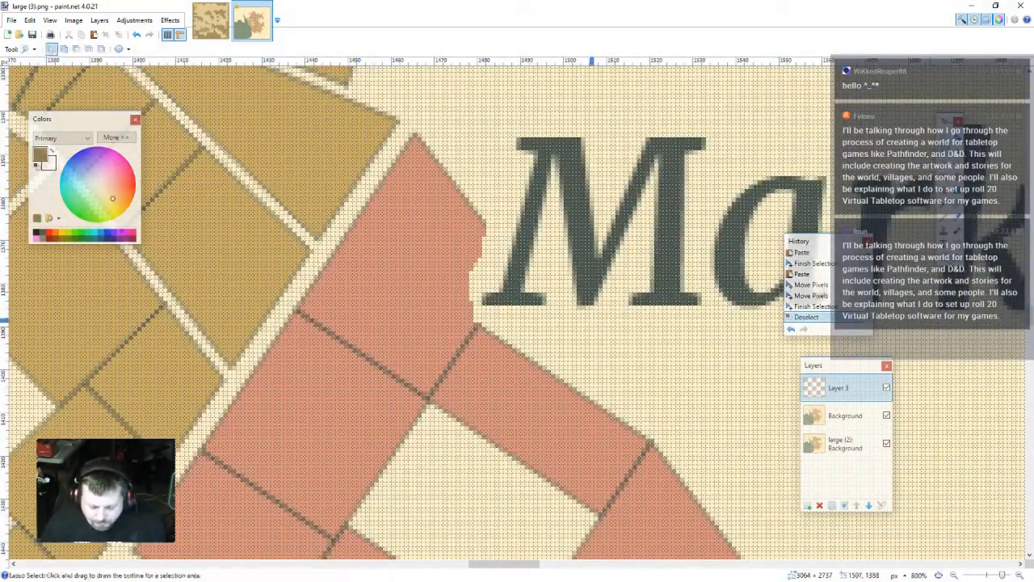
{"action": "mouse_move", "coordinate": [497, 324]}
{"action": "left_mouse_down"}
{"action": "mouse_move", "coordinate": [496, 215]}
{"action": "mouse_move", "coordinate": [460, 275]}
{"action": "mouse_move", "coordinate": [485, 335]}
{"action": "mouse_move", "coordinate": [488, 305]}
{"action": "left_mouse_up"}
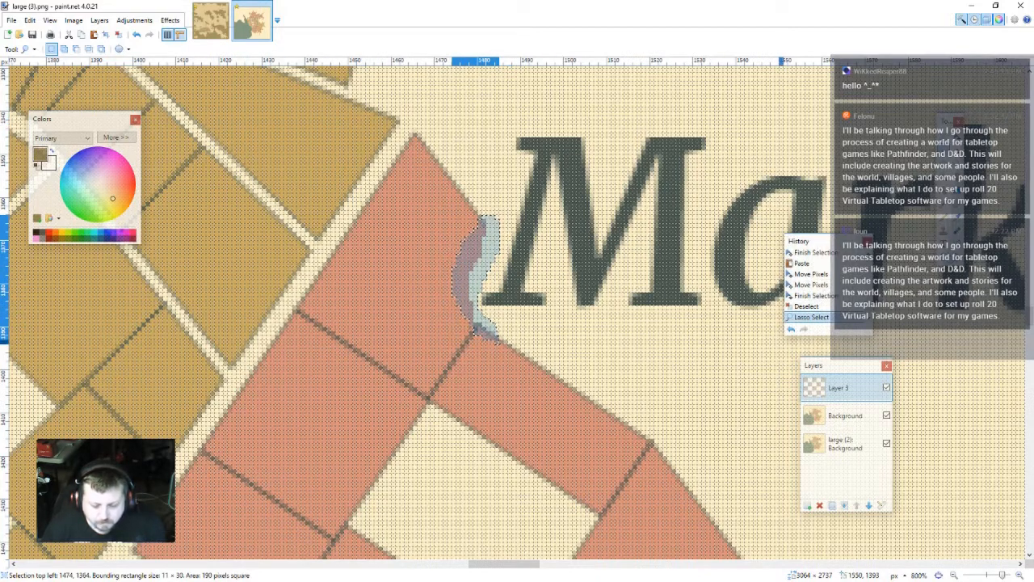
- Blur the selected edge with the Fragment effect at count 17 and distance 1, and clear the selection
{"action": "left_click", "coordinate": [170, 20]}
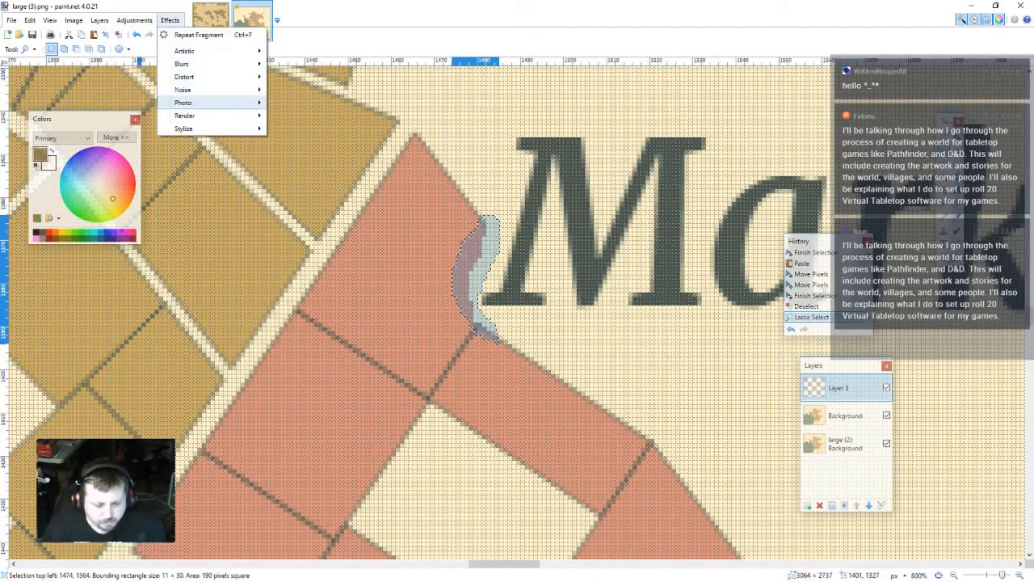
{"action": "mouse_move", "coordinate": [210, 64]}
{"action": "left_click", "coordinate": [307, 64]}
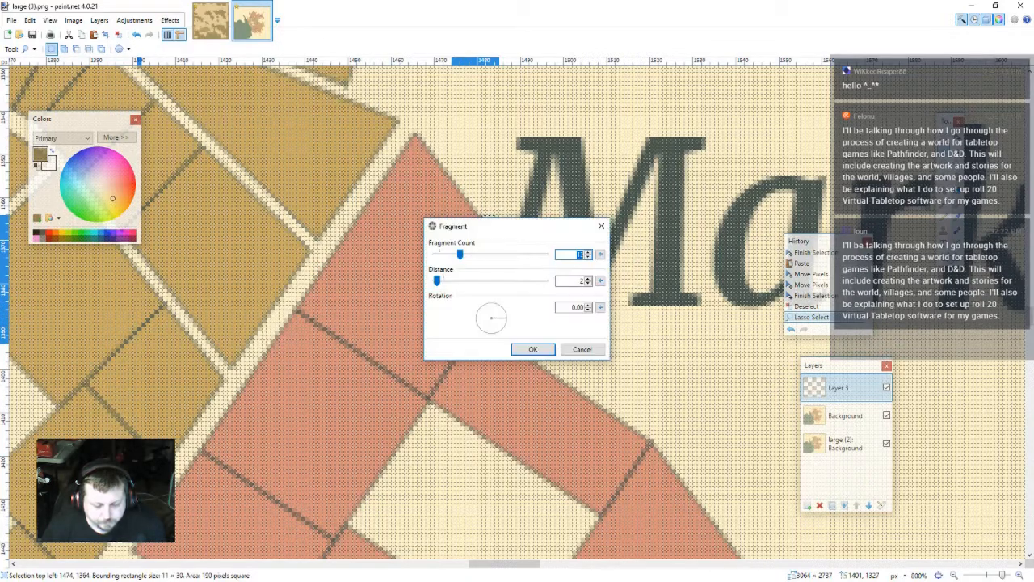
{"action": "left_click_drag", "start_coordinate": [522, 228], "coordinate": [723, 154]}
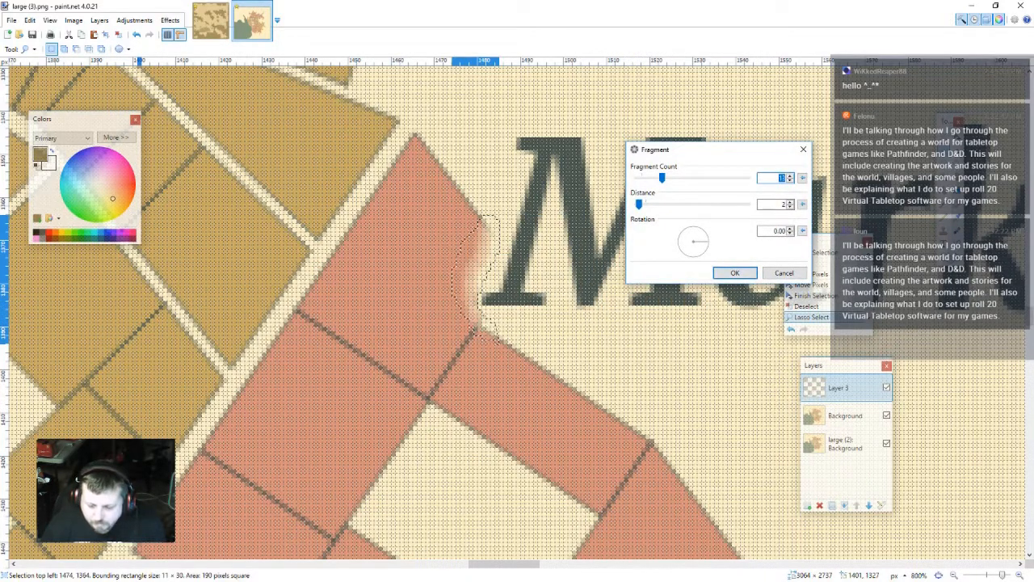
{"action": "key", "text": "Tab"}
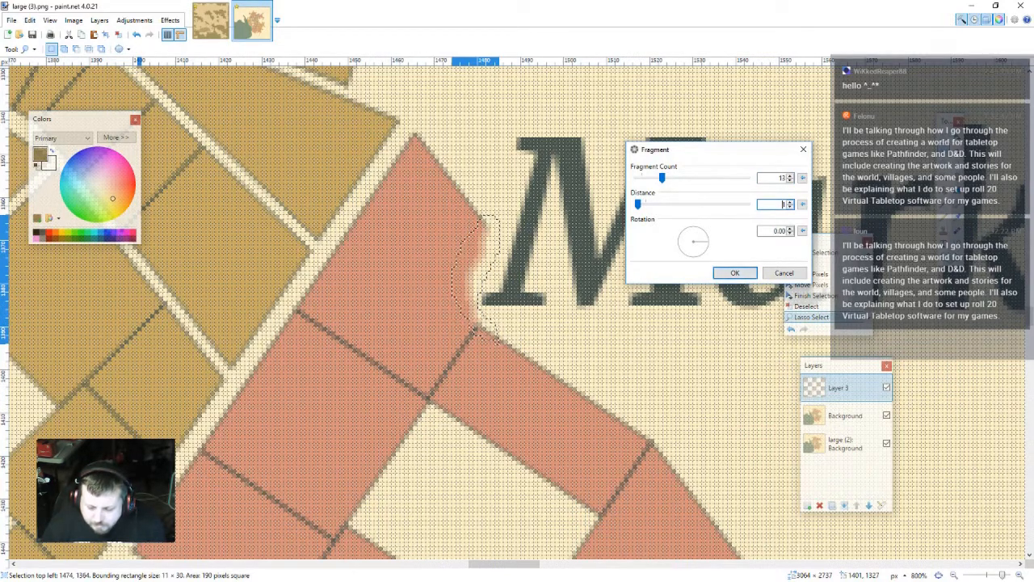
{"action": "left_click_drag", "start_coordinate": [662, 178], "coordinate": [665, 178]}
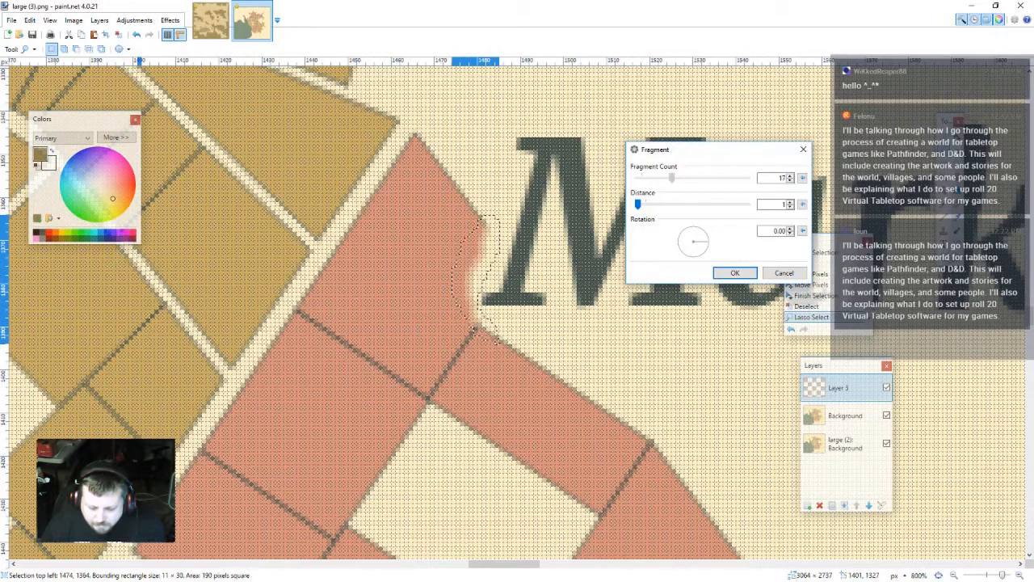
{"action": "left_click", "coordinate": [733, 272]}
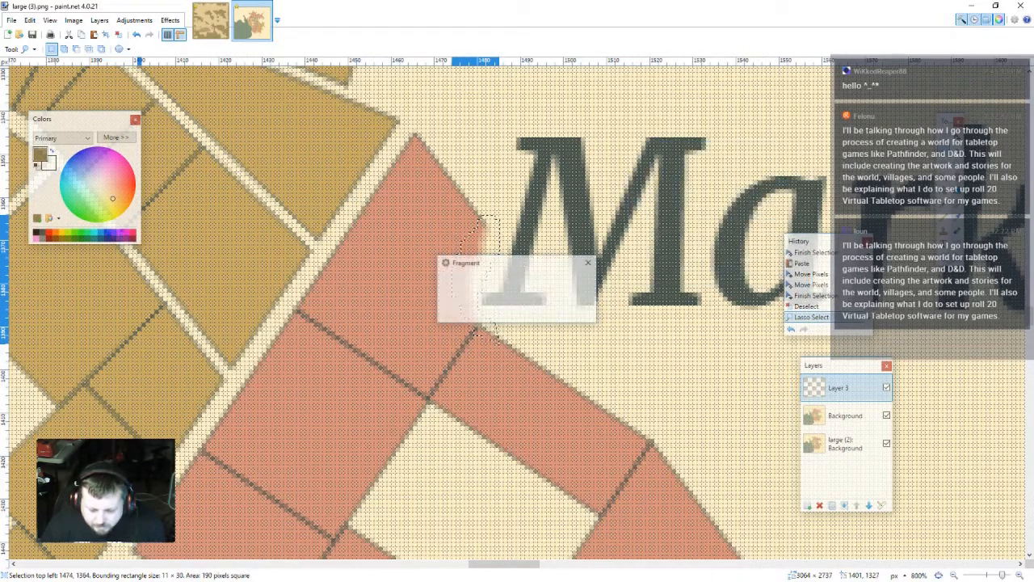
{"action": "key", "text": "ctrl+d"}
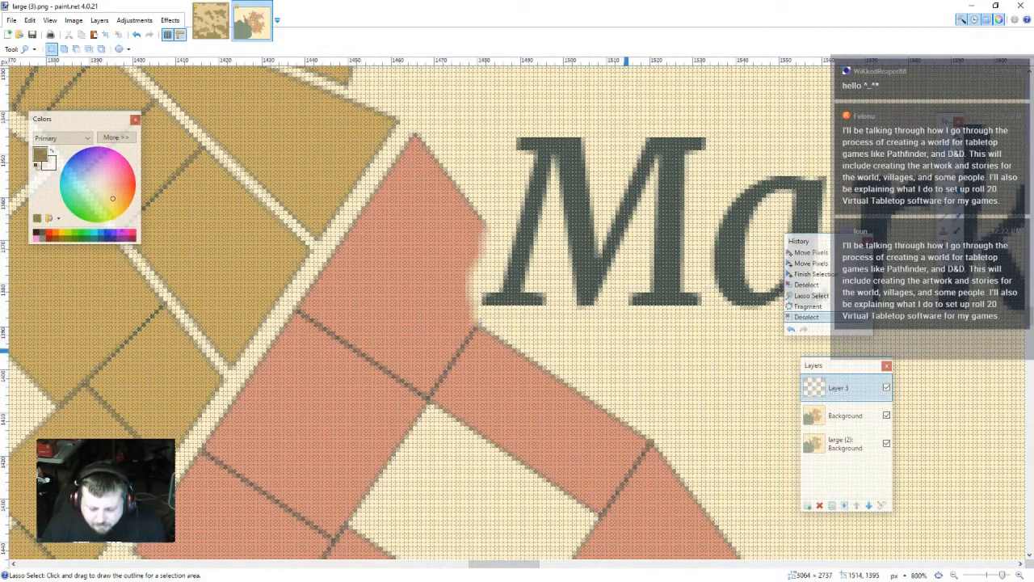
- Examine the rebuilt Merchant and Market labels against the surrounding city districts at several magnifications
{"action": "key", "text": "ctrl+minus"}
{"action": "key", "text": "ctrl+minus"}
{"action": "key", "text": "ctrl+minus"}
{"action": "key", "text": "ctrl+minus"}
{"action": "key", "text": "ctrl+minus"}
{"action": "key", "text": "ctrl+minus"}
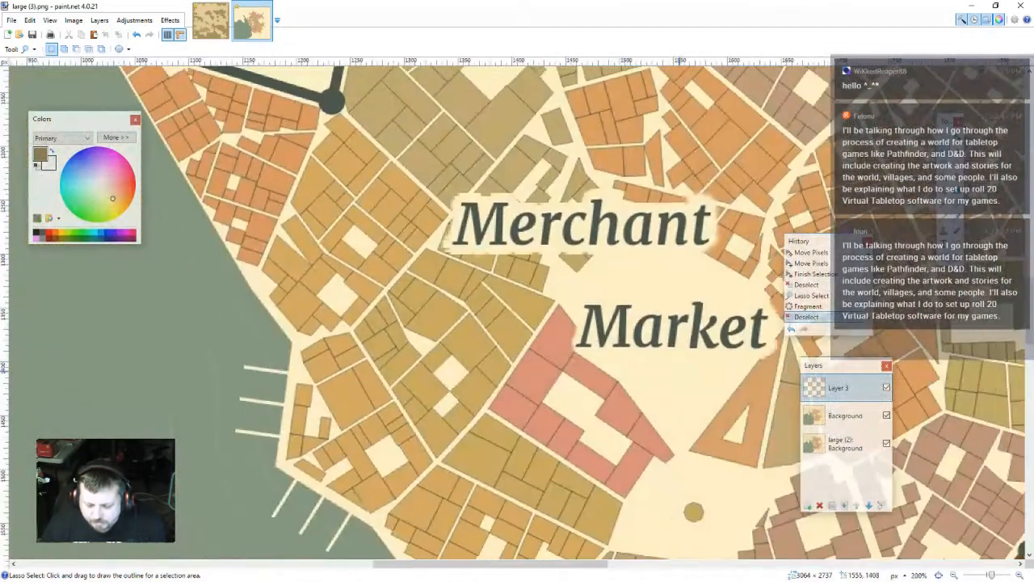
{"action": "left_click_drag", "start_coordinate": [680, 372], "coordinate": [474, 351]}
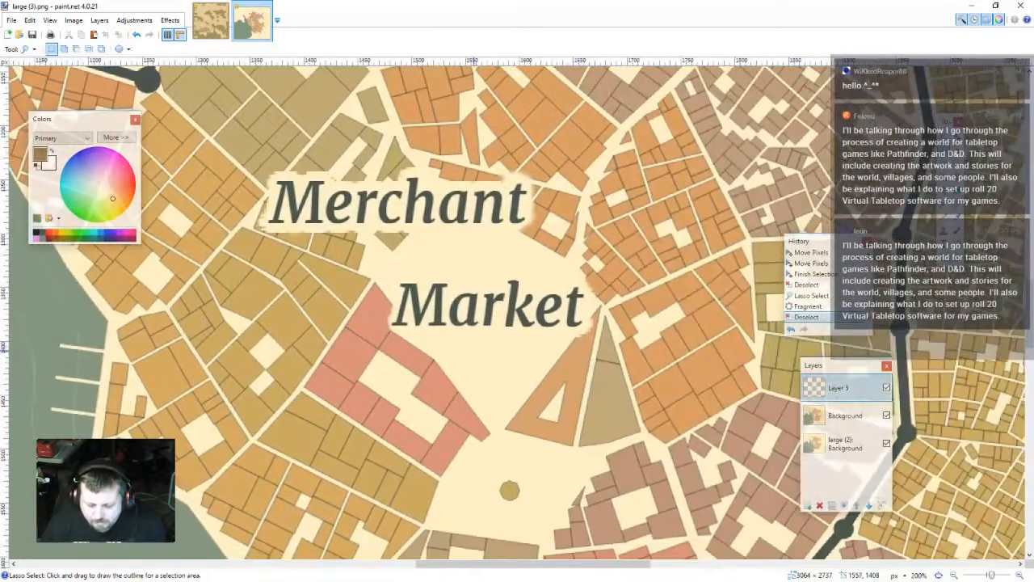
{"action": "scroll", "coordinate": [488, 356], "scroll_direction": "down", "scroll_amount": 2}
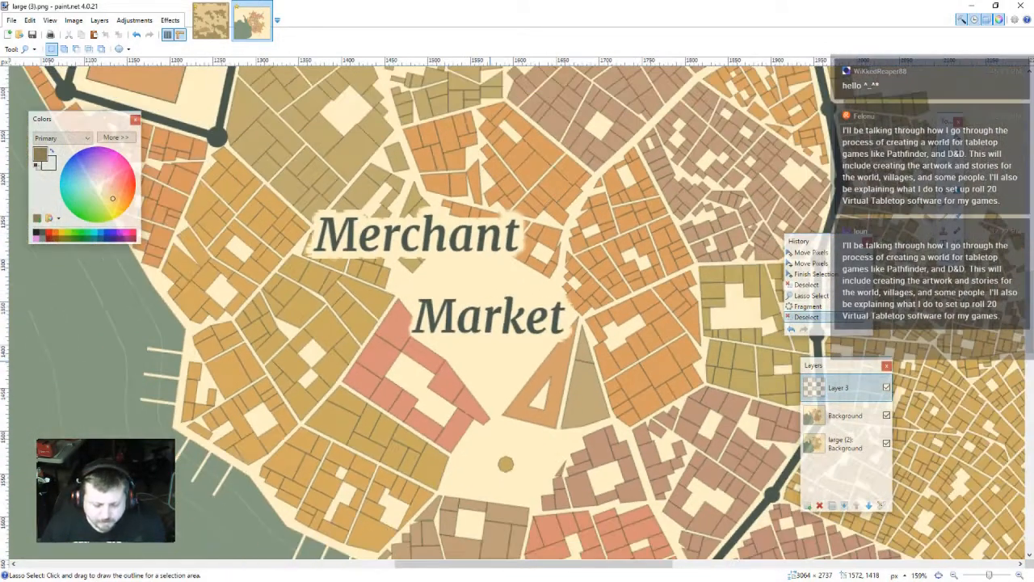
{"action": "left_click_drag", "start_coordinate": [488, 372], "coordinate": [494, 351]}
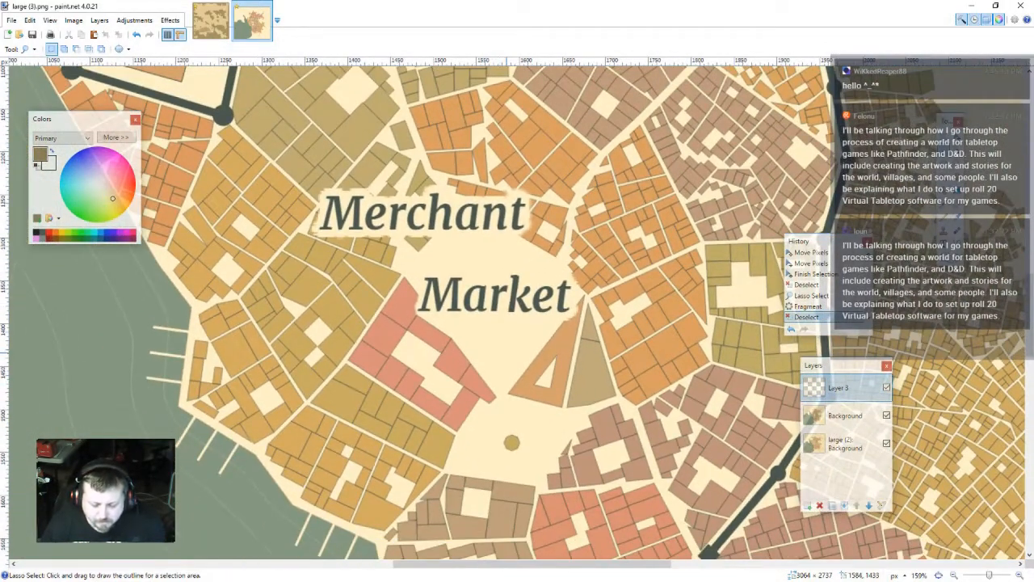
{"action": "left_click_drag", "start_coordinate": [495, 339], "coordinate": [518, 336]}
{"action": "scroll", "coordinate": [518, 337], "scroll_direction": "down", "scroll_amount": 2}
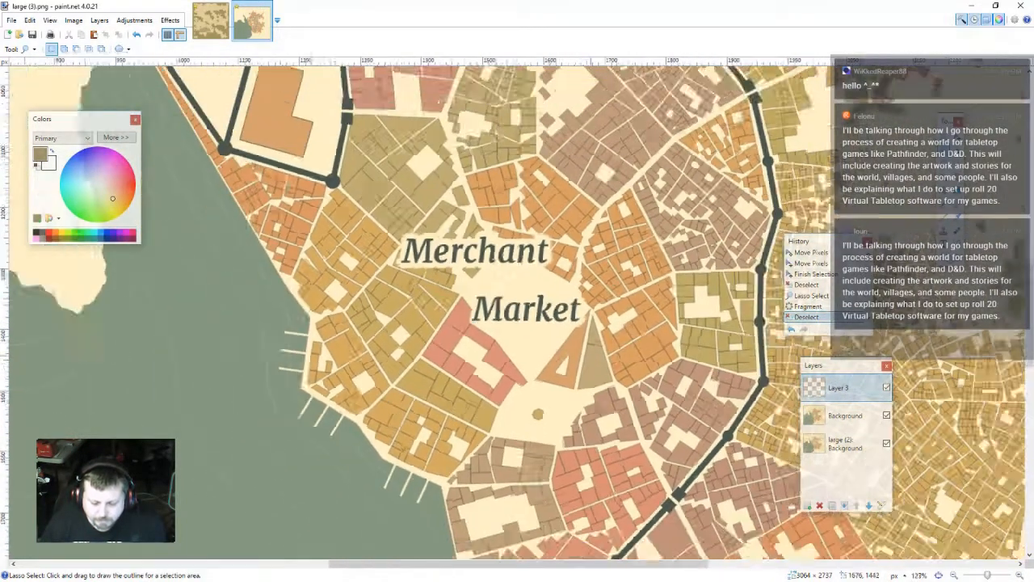
{"action": "scroll", "coordinate": [518, 336], "scroll_direction": "down", "scroll_amount": 3}
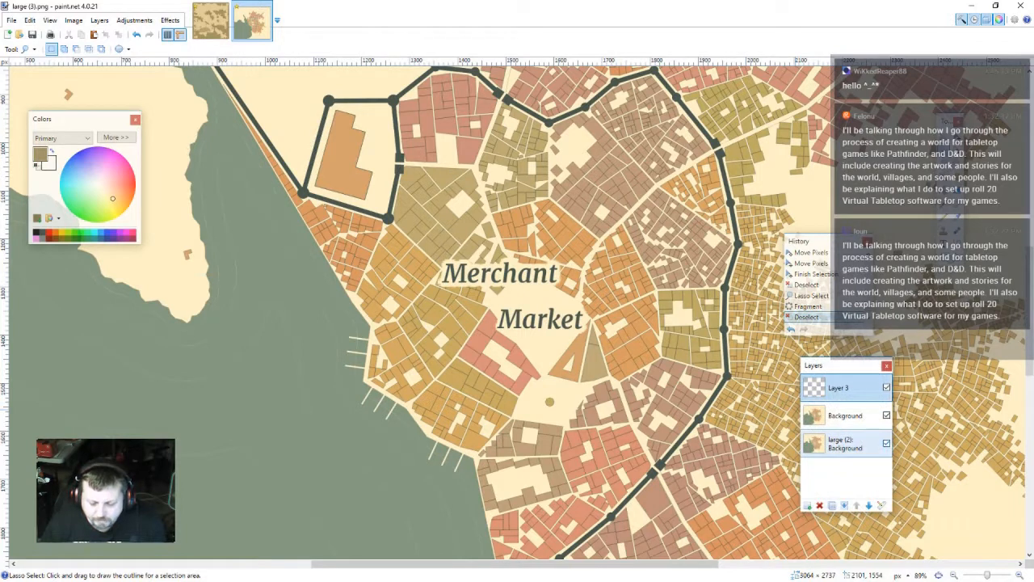
- Toggle the visibility of the two map layers to compare them, leaving only the Background layer hidden
{"action": "left_click", "coordinate": [886, 443]}
{"action": "left_click", "coordinate": [886, 415]}
{"action": "left_click", "coordinate": [886, 415]}
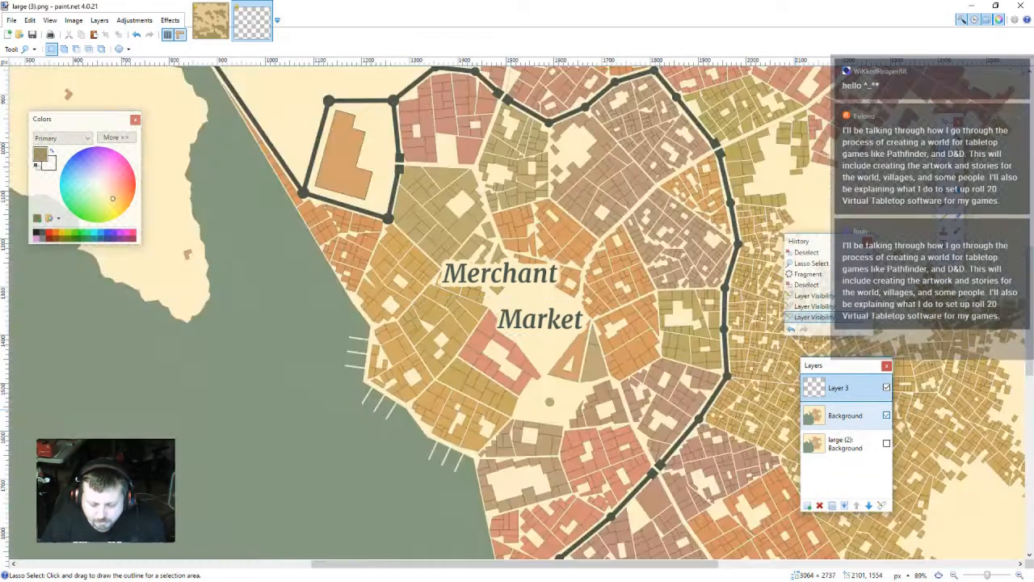
{"action": "left_click", "coordinate": [886, 443]}
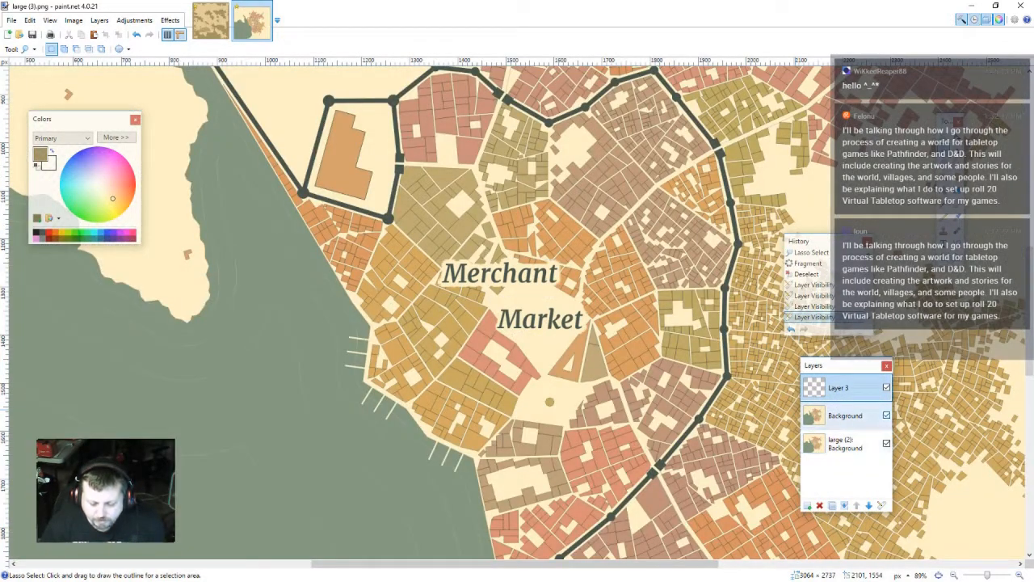
{"action": "left_click", "coordinate": [886, 415]}
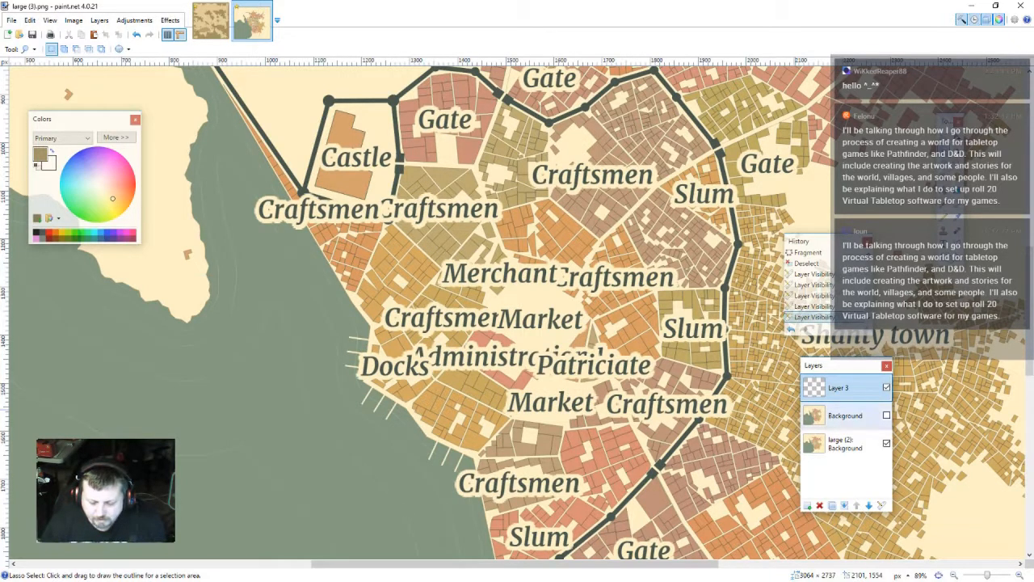
{"action": "scroll", "coordinate": [633, 332], "scroll_direction": "down", "scroll_amount": 4}
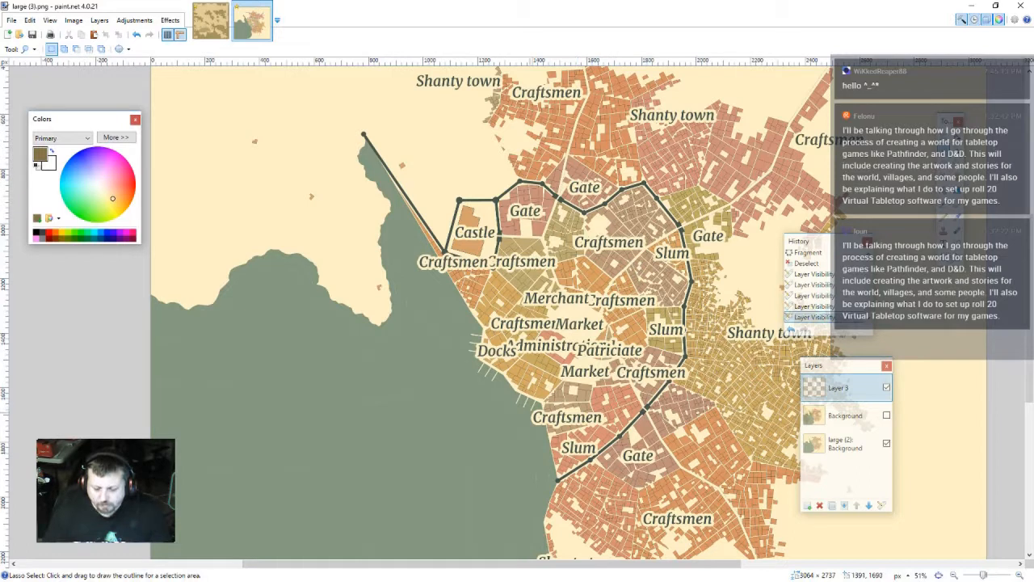
{"action": "mouse_move", "coordinate": [534, 414]}
{"action": "left_mouse_down"}
{"action": "mouse_move", "coordinate": [651, 356]}
{"action": "mouse_move", "coordinate": [646, 324]}
{"action": "mouse_move", "coordinate": [669, 302]}
{"action": "mouse_move", "coordinate": [667, 285]}
{"action": "mouse_move", "coordinate": [628, 270]}
{"action": "mouse_move", "coordinate": [479, 289]}
{"action": "mouse_move", "coordinate": [390, 283]}
{"action": "mouse_move", "coordinate": [289, 194]}
{"action": "mouse_move", "coordinate": [286, 140]}
{"action": "mouse_move", "coordinate": [355, 102]}
{"action": "mouse_move", "coordinate": [480, 84]}
{"action": "mouse_move", "coordinate": [424, 92]}
{"action": "mouse_move", "coordinate": [424, 83]}
{"action": "mouse_move", "coordinate": [649, 128]}
{"action": "mouse_move", "coordinate": [740, 208]}
{"action": "mouse_move", "coordinate": [759, 280]}
{"action": "mouse_move", "coordinate": [758, 330]}
{"action": "mouse_move", "coordinate": [727, 401]}
{"action": "mouse_move", "coordinate": [655, 490]}
{"action": "mouse_move", "coordinate": [562, 523]}
{"action": "left_mouse_up"}
{"action": "key", "text": "ctrl+d"}
{"action": "scroll", "coordinate": [517, 428], "scroll_direction": "down", "scroll_amount": 2}
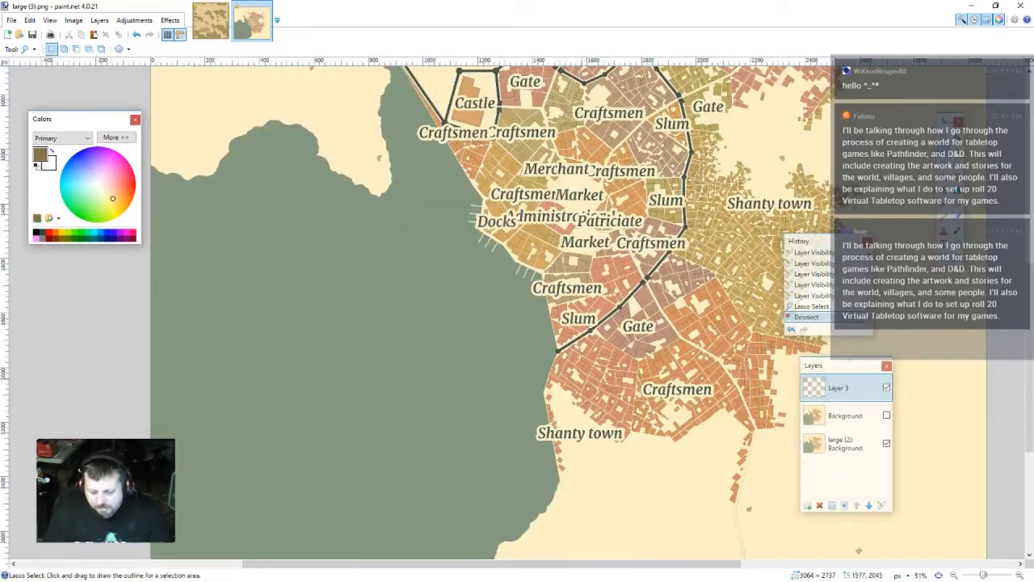
{"action": "scroll", "coordinate": [575, 367], "scroll_direction": "down", "scroll_amount": 3}
{"action": "scroll", "coordinate": [574, 367], "scroll_direction": "up", "scroll_amount": 1}
{"action": "mouse_move", "coordinate": [544, 383]}
{"action": "left_mouse_down"}
{"action": "mouse_move", "coordinate": [600, 370]}
{"action": "mouse_move", "coordinate": [621, 353]}
{"action": "mouse_move", "coordinate": [616, 333]}
{"action": "mouse_move", "coordinate": [634, 312]}
{"action": "mouse_move", "coordinate": [602, 298]}
{"action": "mouse_move", "coordinate": [464, 316]}
{"action": "mouse_move", "coordinate": [421, 290]}
{"action": "mouse_move", "coordinate": [391, 290]}
{"action": "mouse_move", "coordinate": [386, 186]}
{"action": "mouse_move", "coordinate": [461, 143]}
{"action": "mouse_move", "coordinate": [547, 114]}
{"action": "mouse_move", "coordinate": [863, 85]}
{"action": "mouse_move", "coordinate": [944, 215]}
{"action": "mouse_move", "coordinate": [971, 425]}
{"action": "mouse_move", "coordinate": [955, 581]}
{"action": "mouse_move", "coordinate": [516, 579]}
{"action": "mouse_move", "coordinate": [417, 551]}
{"action": "left_mouse_up"}
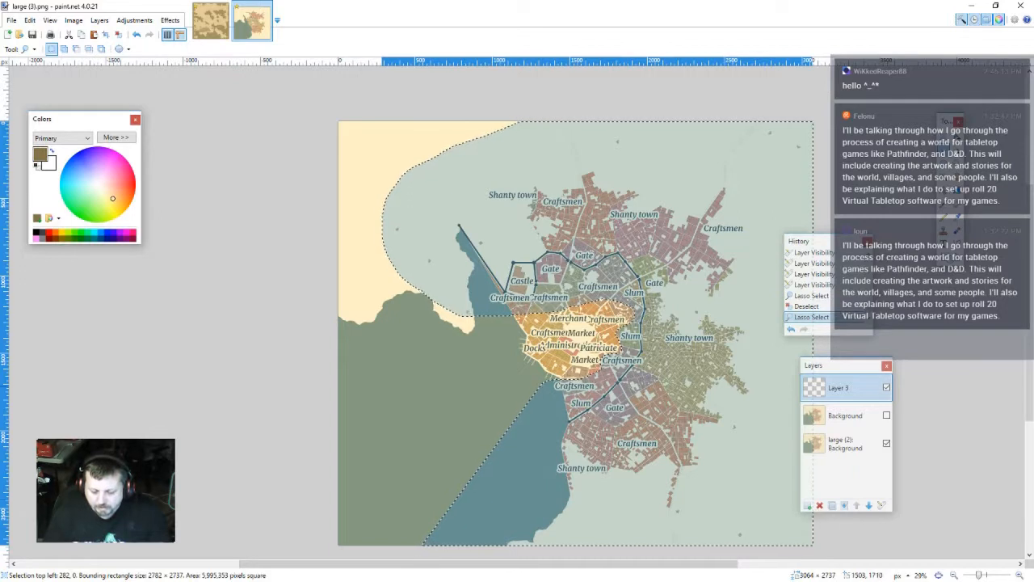
{"action": "key", "text": "ctrl+d"}
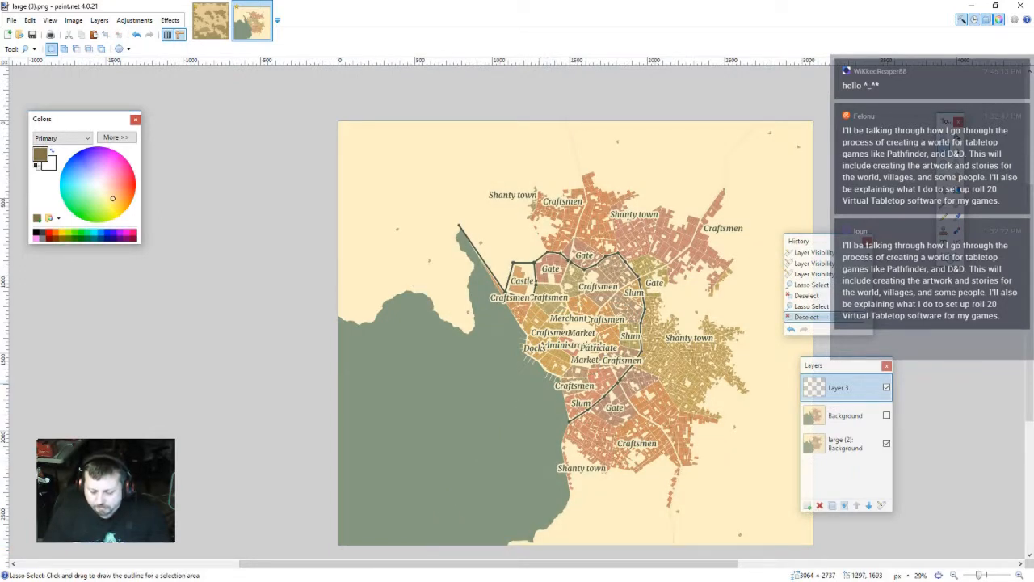
- Lasso the central districts with the overlapping labels, about 936 × 508 pixels, and show the Background layer
{"action": "mouse_move", "coordinate": [540, 383]}
{"action": "left_mouse_down"}
{"action": "mouse_move", "coordinate": [606, 362]}
{"action": "mouse_move", "coordinate": [621, 319]}
{"action": "mouse_move", "coordinate": [581, 306]}
{"action": "mouse_move", "coordinate": [543, 383]}
{"action": "mouse_move", "coordinate": [604, 361]}
{"action": "mouse_move", "coordinate": [619, 341]}
{"action": "mouse_move", "coordinate": [610, 315]}
{"action": "mouse_move", "coordinate": [493, 326]}
{"action": "mouse_move", "coordinate": [483, 336]}
{"action": "mouse_move", "coordinate": [507, 372]}
{"action": "left_mouse_up"}
{"action": "left_click", "coordinate": [584, 303]}
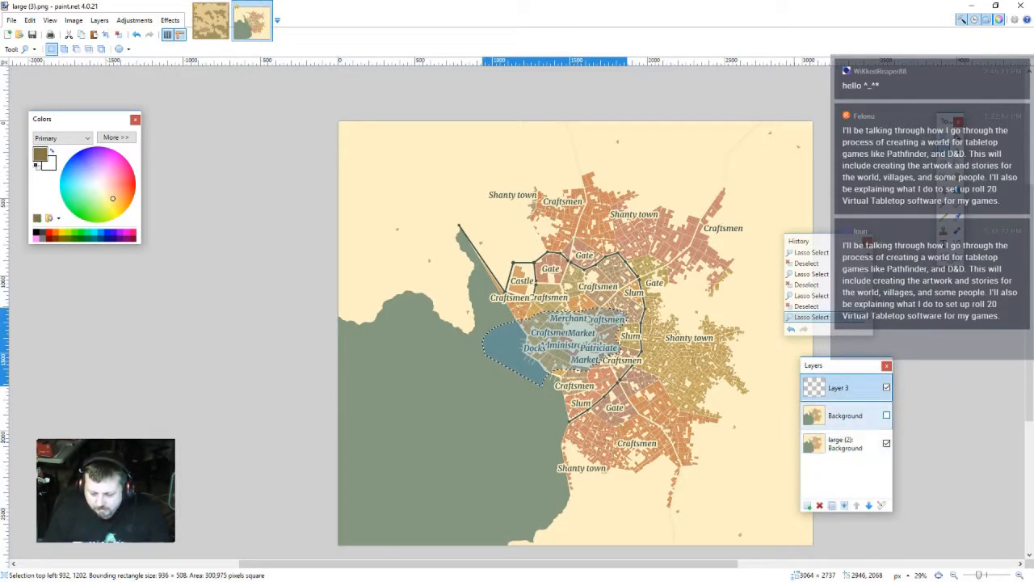
{"action": "left_click", "coordinate": [886, 415]}
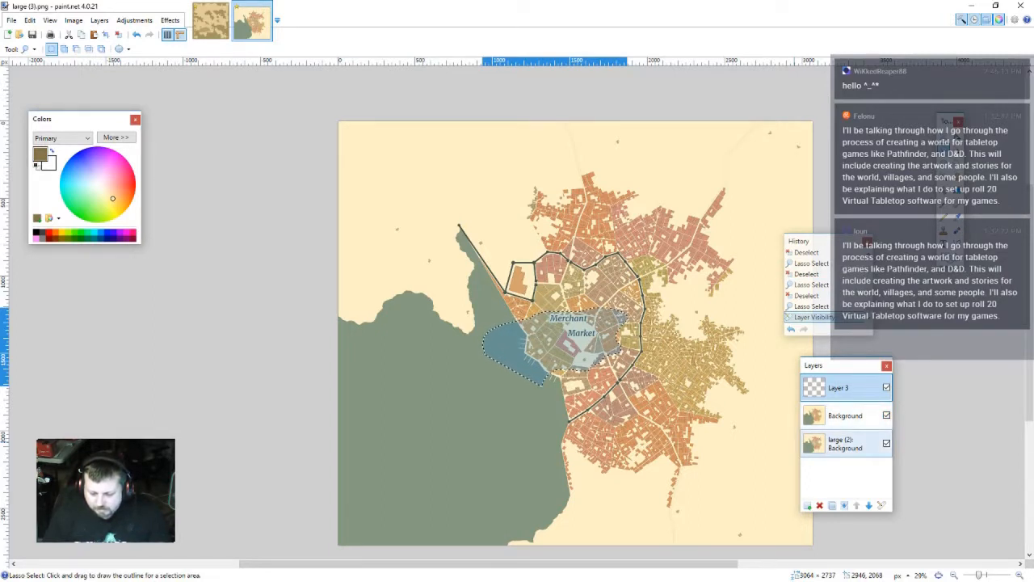
- Copy the selected unlabelled central area from the Background layer into the large (2): Background layer
{"action": "left_click", "coordinate": [845, 442]}
{"action": "left_click", "coordinate": [845, 415]}
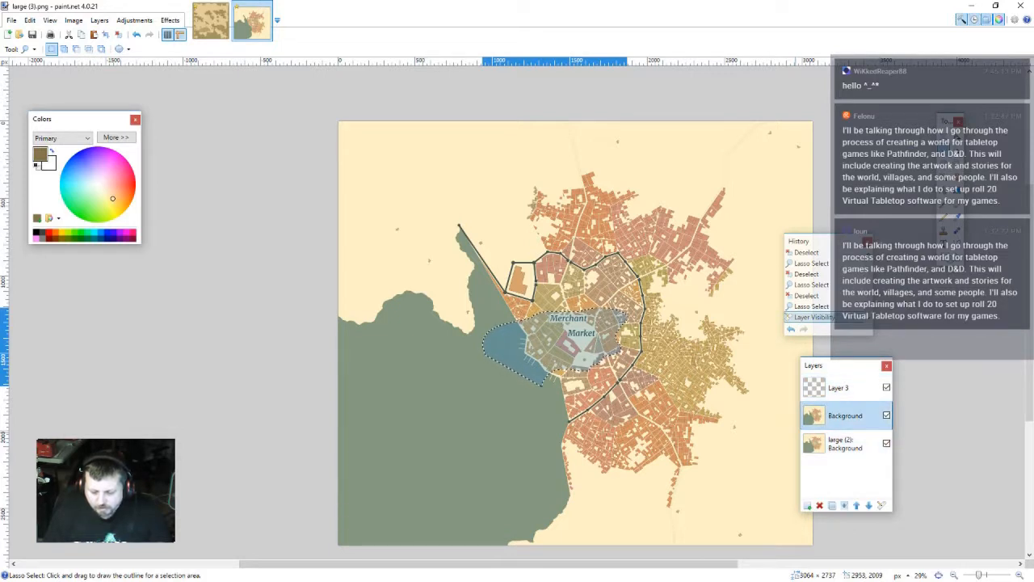
{"action": "left_click", "coordinate": [845, 442]}
{"action": "key", "text": "ctrl+v"}
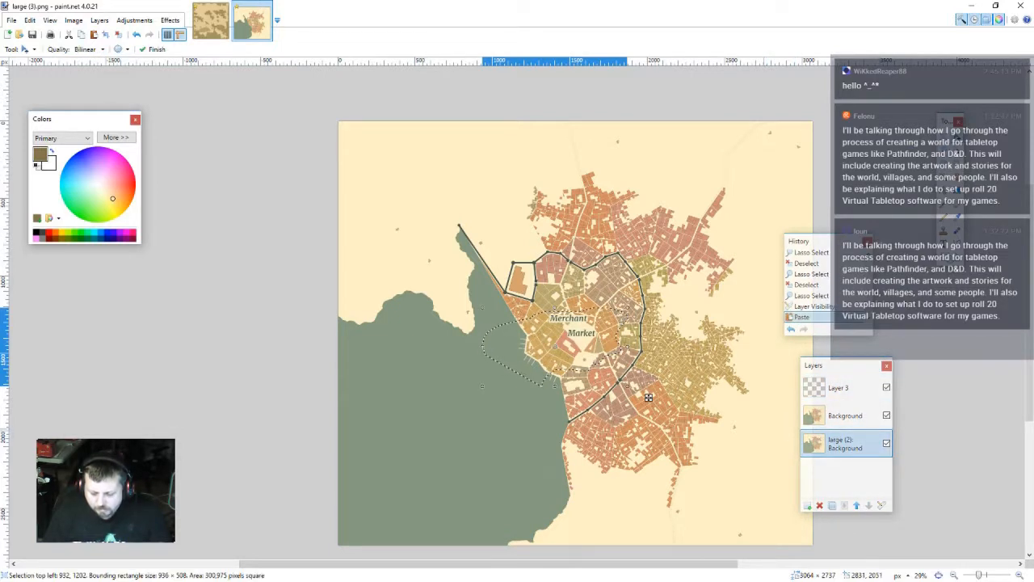
- Hide the Background layer, clear the selection and check the central districts on the labelled map
{"action": "left_click", "coordinate": [886, 415]}
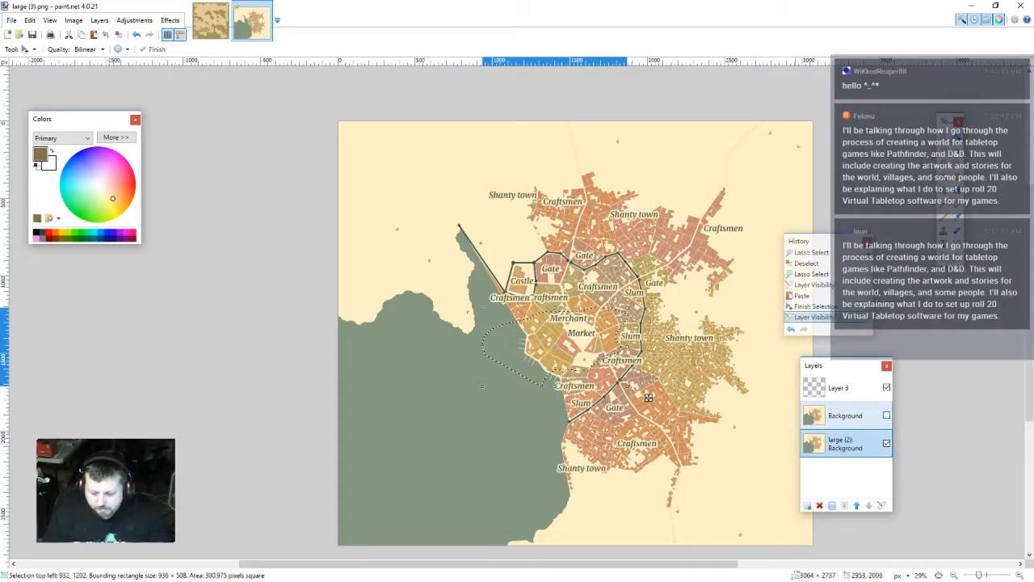
{"action": "key", "text": "ctrl+d"}
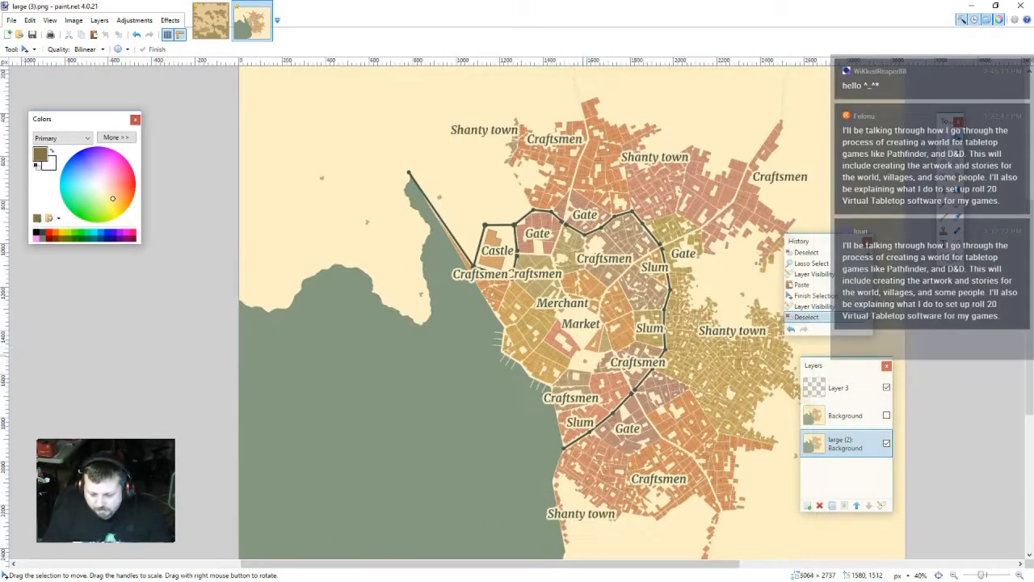
{"action": "scroll", "coordinate": [583, 358], "scroll_direction": "up", "scroll_amount": 5}
{"action": "scroll", "coordinate": [636, 254], "scroll_direction": "down", "scroll_amount": 3}
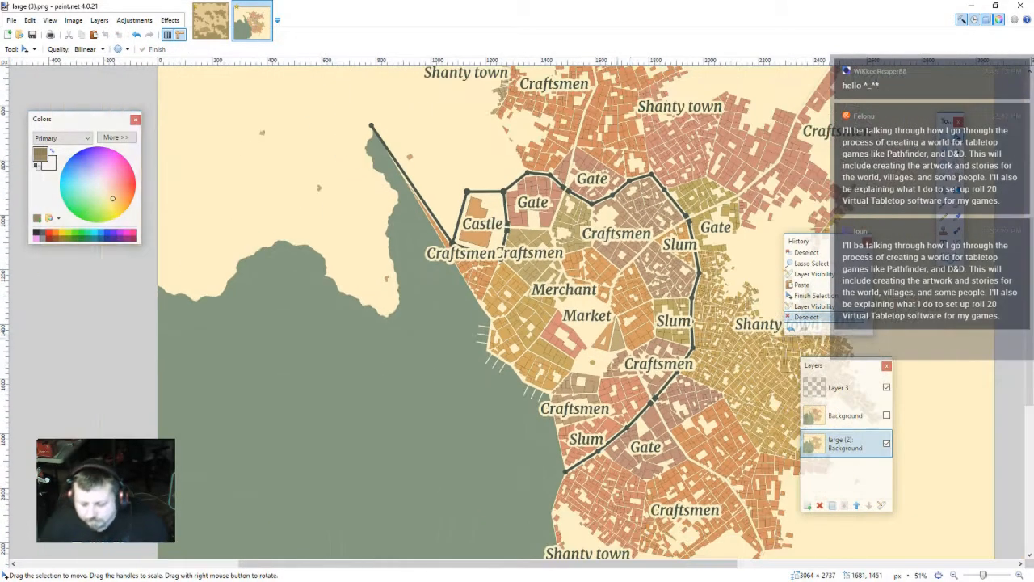
{"action": "scroll", "coordinate": [618, 356], "scroll_direction": "up", "scroll_amount": 1}
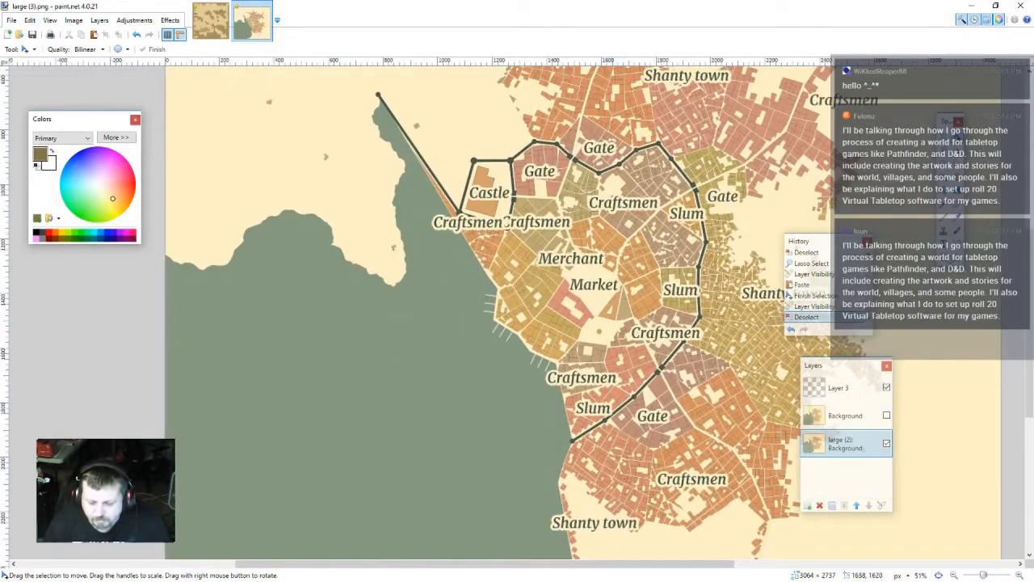
- Move the large (2): Background layer above the Background layer and crop the image to about 2200 × 2283 pixels around the city
{"action": "scroll", "coordinate": [566, 377], "scroll_direction": "down", "scroll_amount": 3}
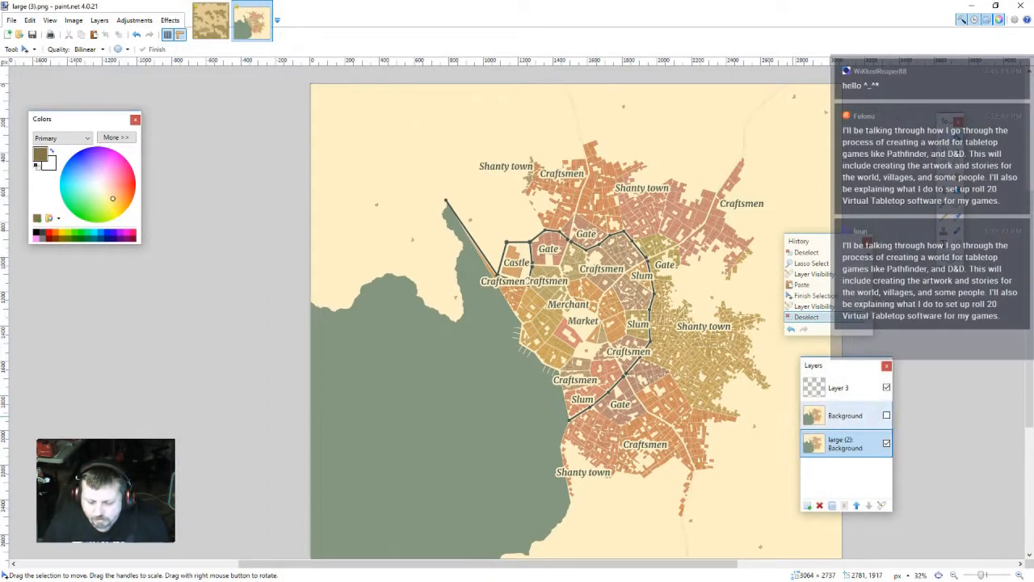
{"action": "left_click_drag", "start_coordinate": [845, 415], "coordinate": [845, 444]}
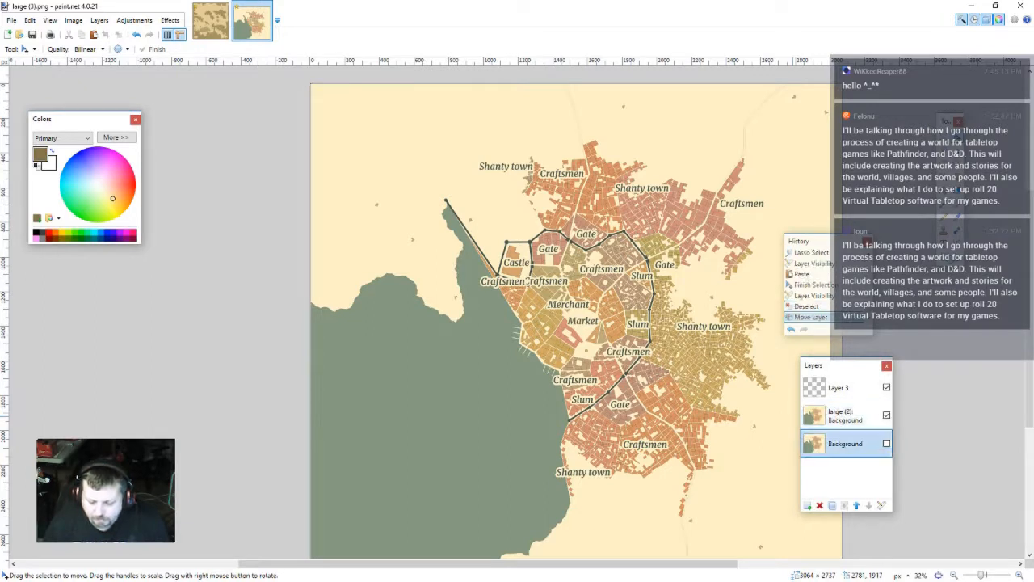
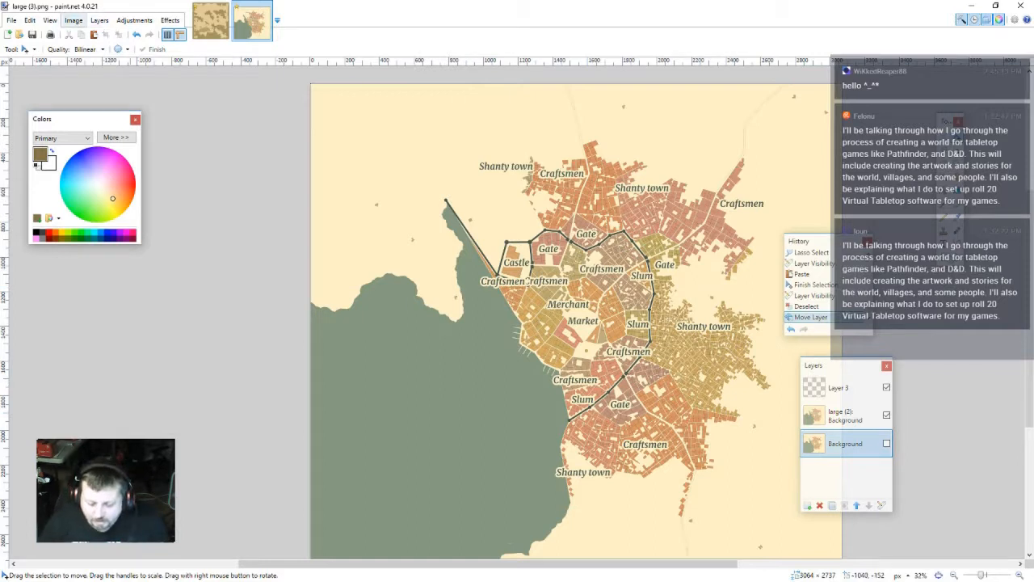
{"action": "scroll", "coordinate": [687, 283], "scroll_direction": "down", "scroll_amount": 1}
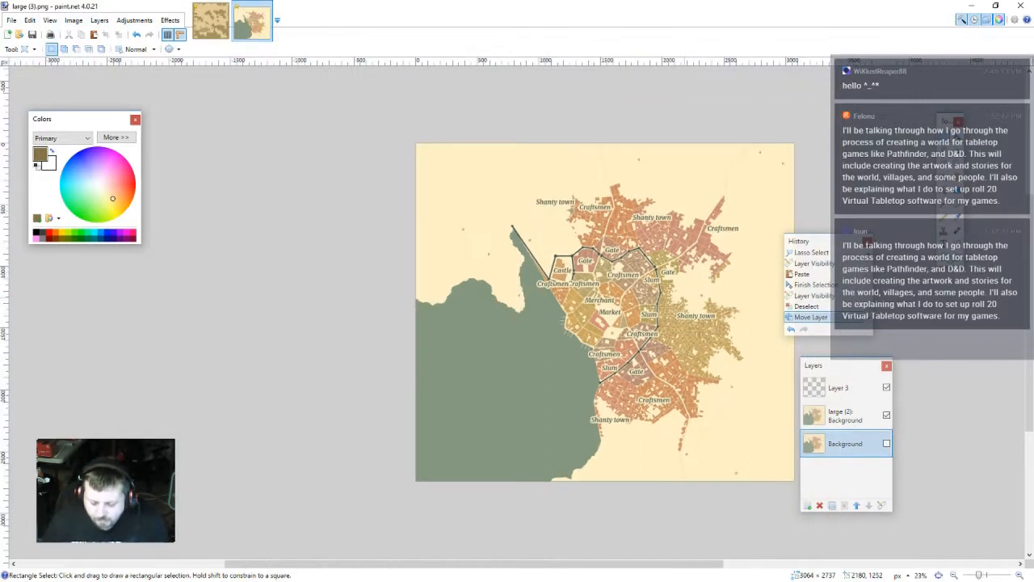
{"action": "left_click_drag", "start_coordinate": [491, 173], "coordinate": [761, 454]}
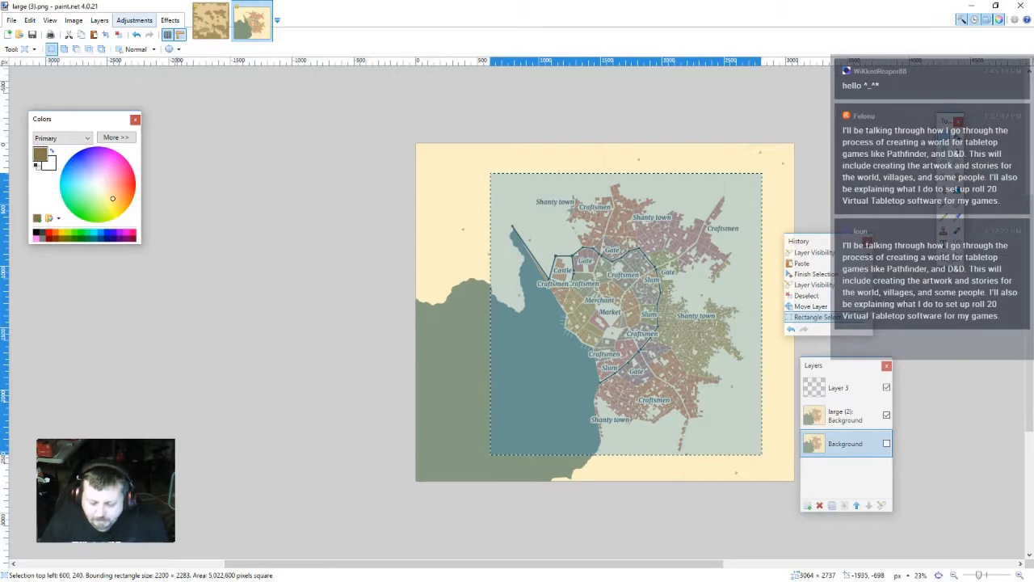
{"action": "left_click", "coordinate": [74, 20]}
{"action": "left_click", "coordinate": [97, 34]}
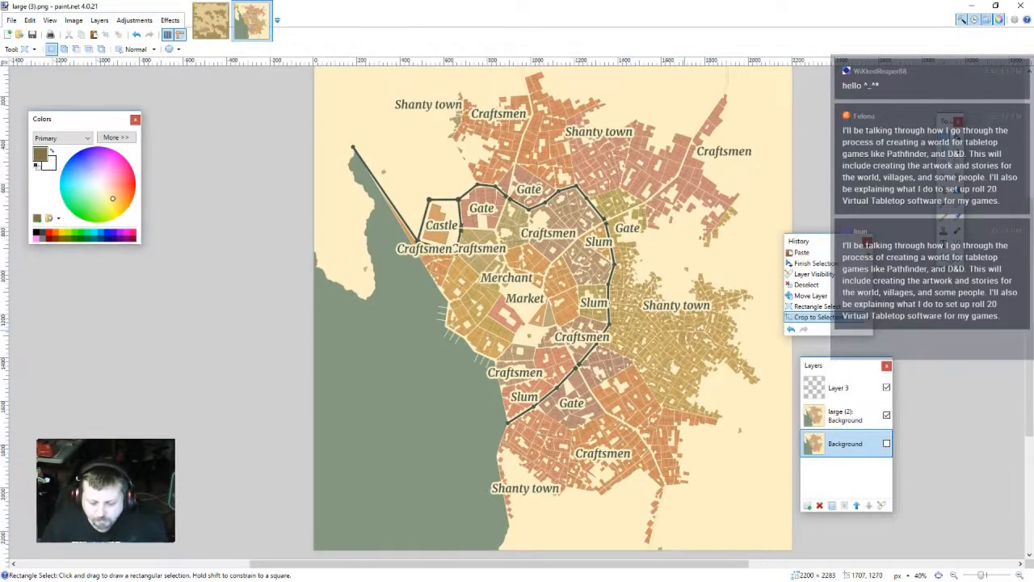
- Examine the cropped city map, from the northern districts and the city wall down to the southern outskirts
{"action": "scroll", "coordinate": [583, 364], "scroll_direction": "up", "scroll_amount": 6}
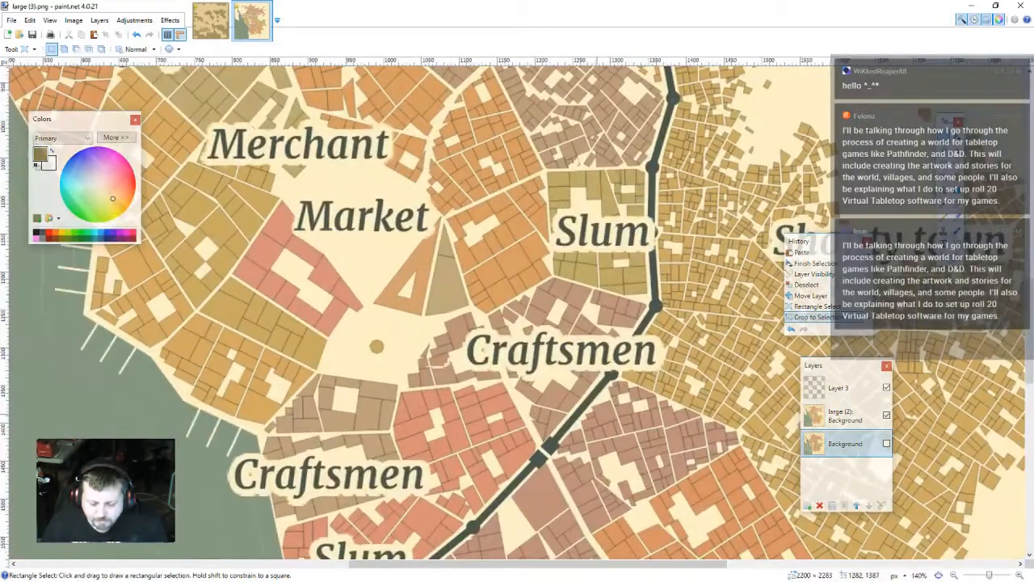
{"action": "left_click_drag", "start_coordinate": [577, 436], "coordinate": [623, 305]}
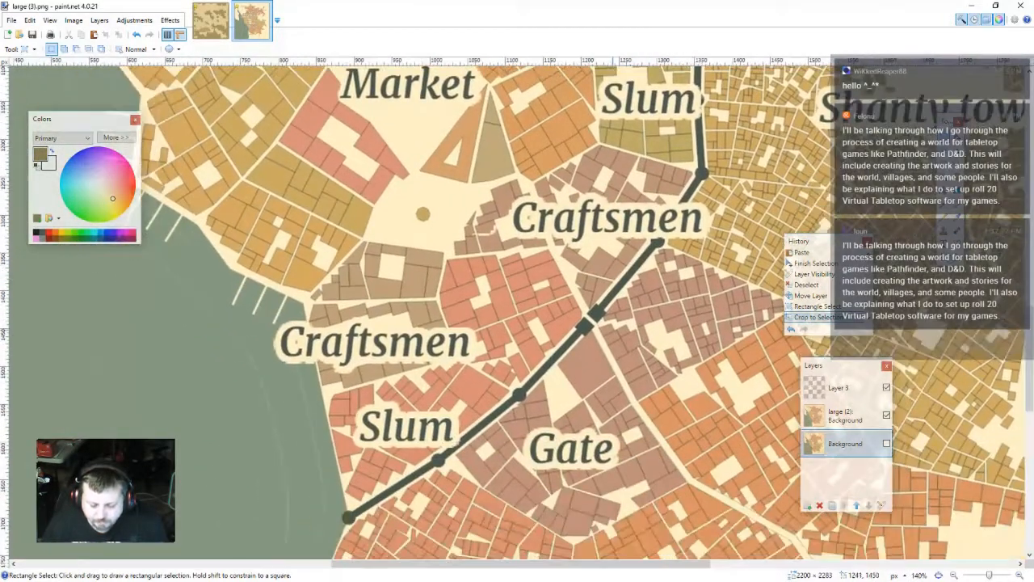
{"action": "scroll", "coordinate": [605, 322], "scroll_direction": "down", "scroll_amount": 8}
{"action": "scroll", "coordinate": [605, 321], "scroll_direction": "right", "scroll_amount": 3}
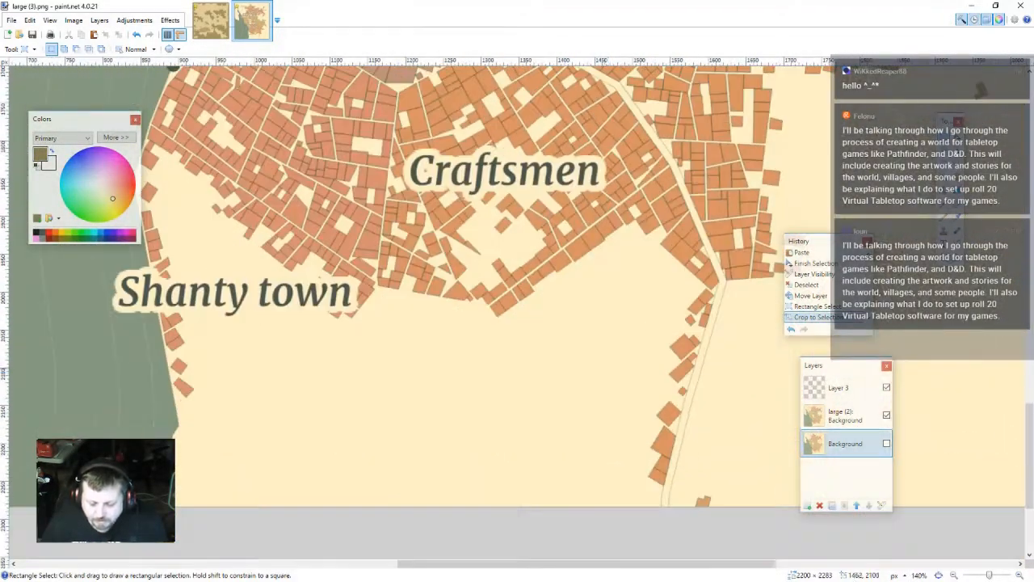
{"action": "scroll", "coordinate": [563, 356], "scroll_direction": "up", "scroll_amount": 8}
{"action": "scroll", "coordinate": [564, 359], "scroll_direction": "down", "scroll_amount": 5}
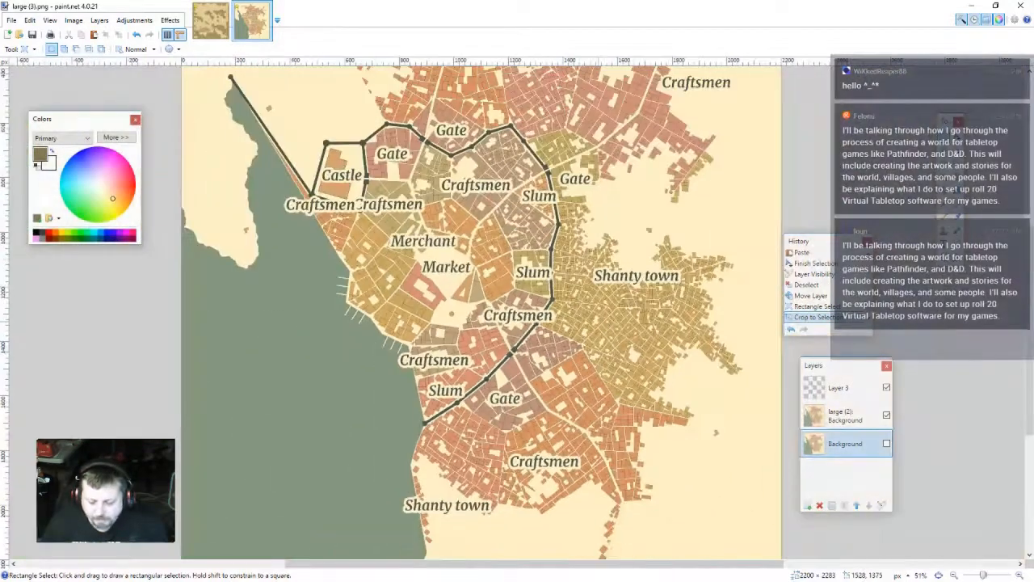
{"action": "left_click_drag", "start_coordinate": [609, 267], "coordinate": [628, 391]}
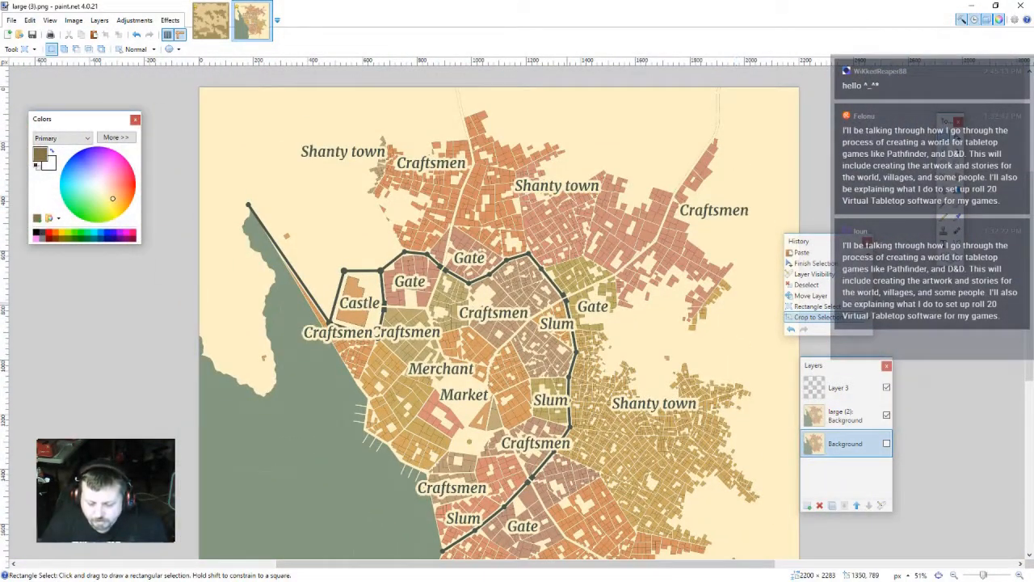
{"action": "scroll", "coordinate": [475, 315], "scroll_direction": "down", "scroll_amount": 4}
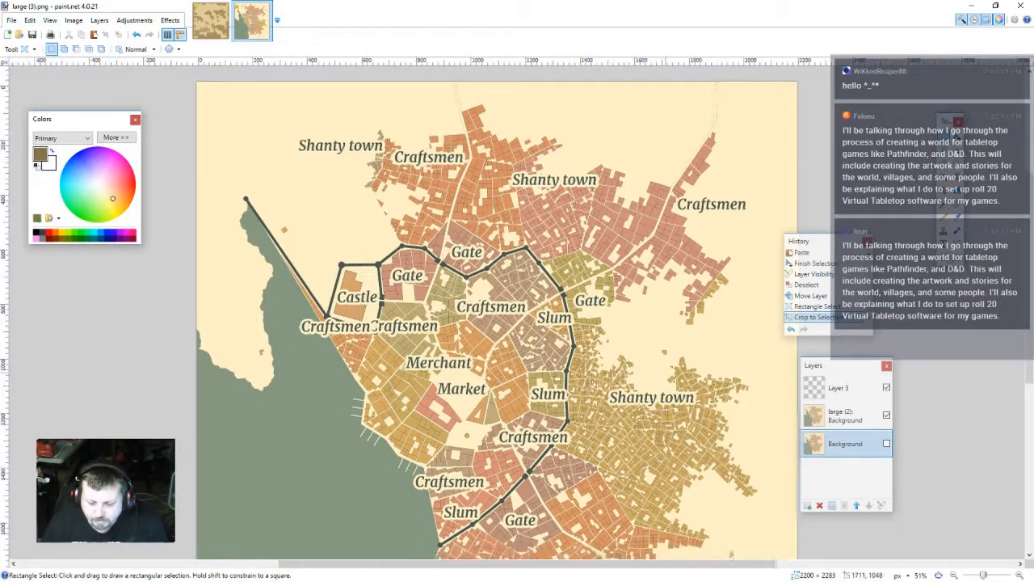
{"action": "scroll", "coordinate": [474, 315], "scroll_direction": "right", "scroll_amount": 1}
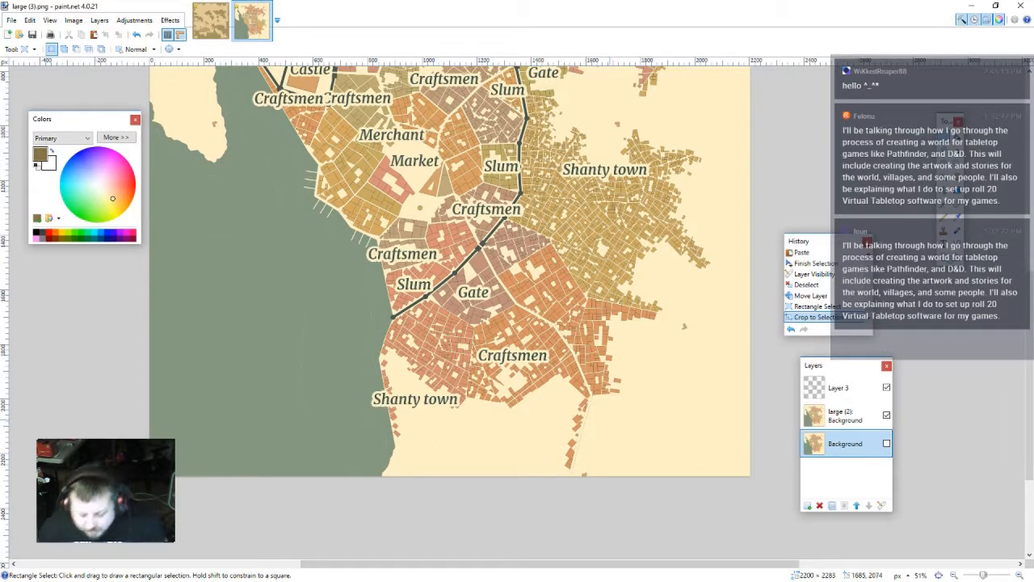
{"action": "scroll", "coordinate": [478, 250], "scroll_direction": "up", "scroll_amount": 6}
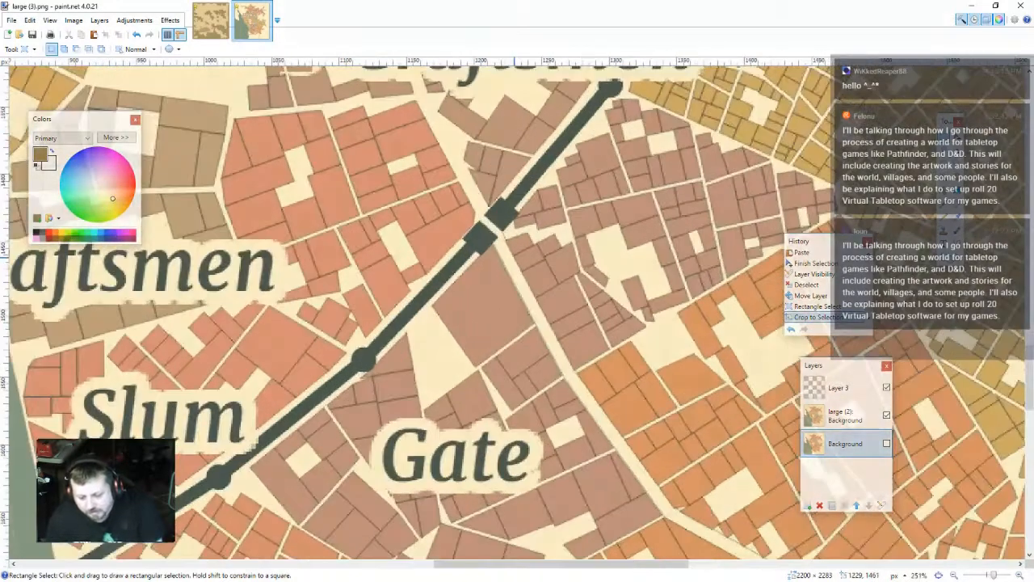
{"action": "scroll", "coordinate": [515, 290], "scroll_direction": "down", "scroll_amount": 5}
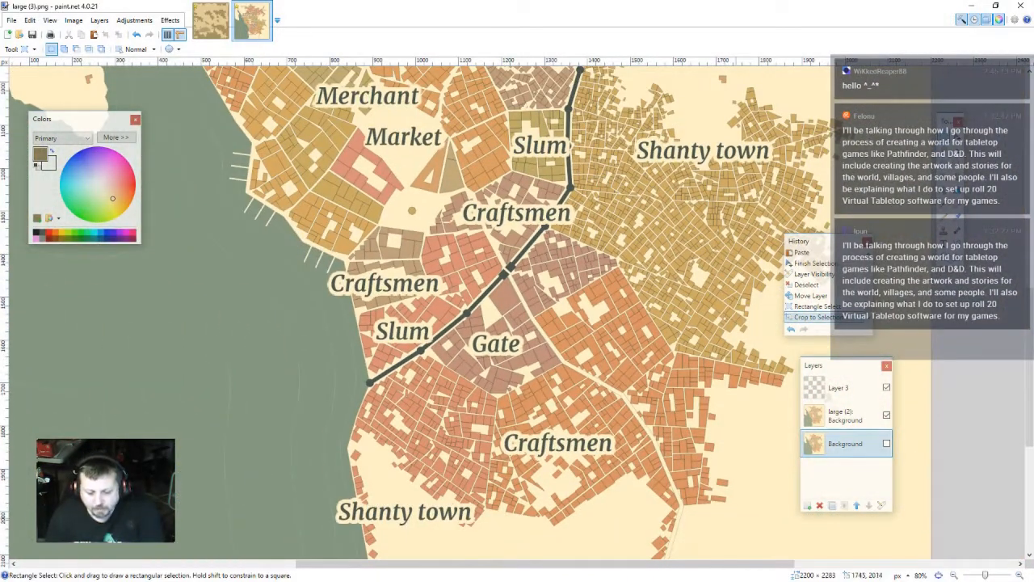
{"action": "left_click_drag", "start_coordinate": [735, 517], "coordinate": [640, 313]}
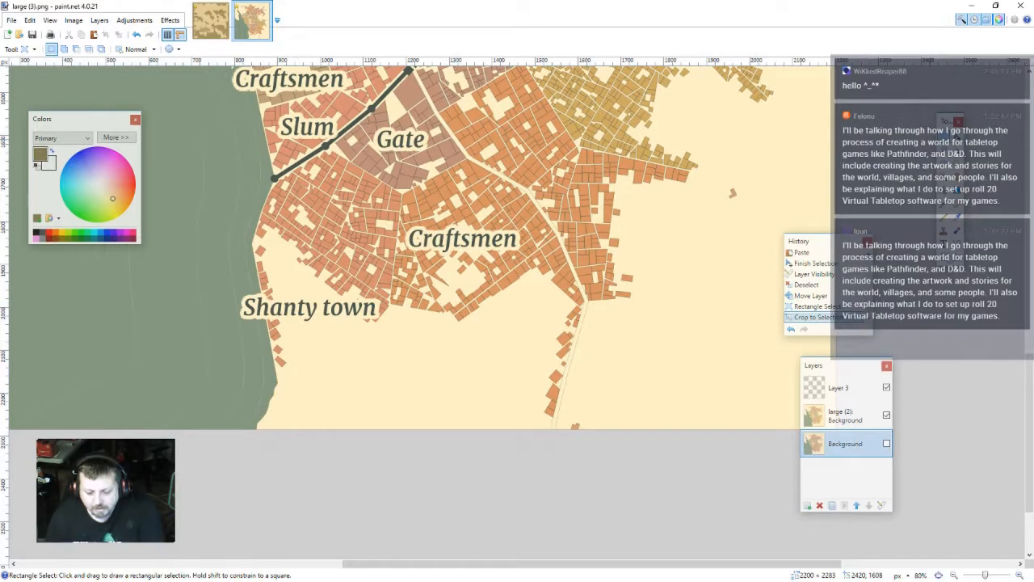
- Lasso the road and scattered houses south of the southern Craftsmen district and erase them from the Background layer
{"action": "left_click", "coordinate": [944, 150]}
{"action": "scroll", "coordinate": [597, 414], "scroll_direction": "up", "scroll_amount": 3}
{"action": "mouse_move", "coordinate": [592, 445]}
{"action": "left_mouse_down"}
{"action": "mouse_move", "coordinate": [610, 295]}
{"action": "mouse_move", "coordinate": [599, 206]}
{"action": "mouse_move", "coordinate": [554, 203]}
{"action": "left_mouse_up"}
{"action": "left_click", "coordinate": [598, 282]}
{"action": "mouse_move", "coordinate": [599, 282]}
{"action": "left_mouse_down"}
{"action": "mouse_move", "coordinate": [583, 241]}
{"action": "mouse_move", "coordinate": [518, 214]}
{"action": "mouse_move", "coordinate": [501, 517]}
{"action": "mouse_move", "coordinate": [623, 542]}
{"action": "left_mouse_up"}
{"action": "key", "text": "Delete"}
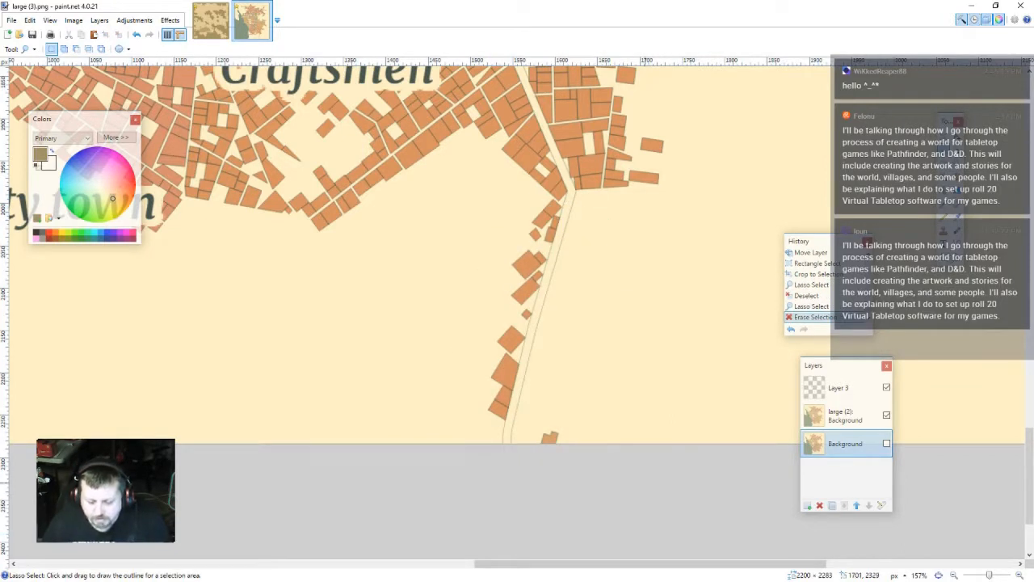
- Lasso the same southern road strip on the large (2): Background layer, about 167 × 287 pixels, and erase it
{"action": "left_click", "coordinate": [844, 415]}
{"action": "left_click", "coordinate": [886, 444]}
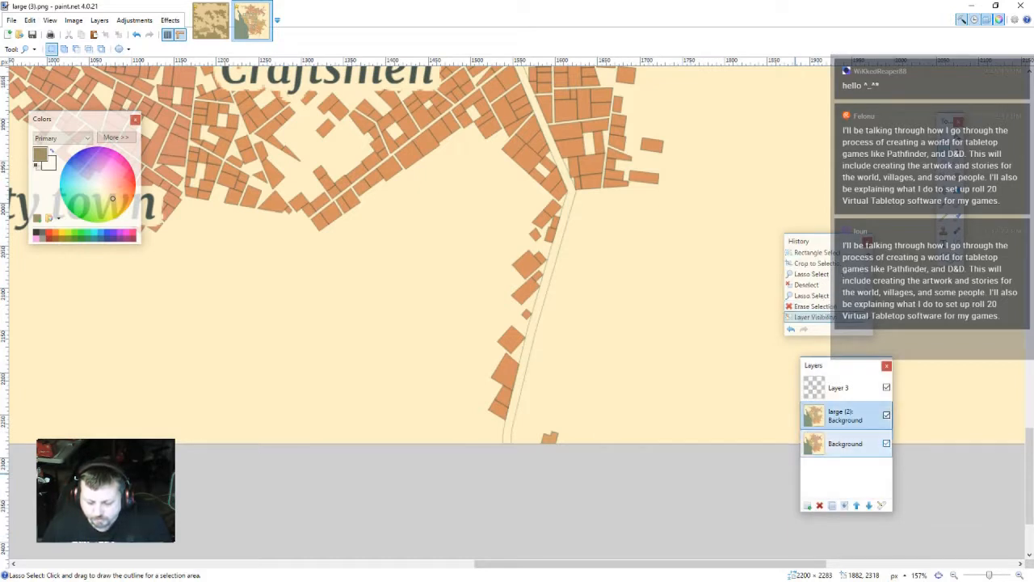
{"action": "left_click", "coordinate": [886, 444]}
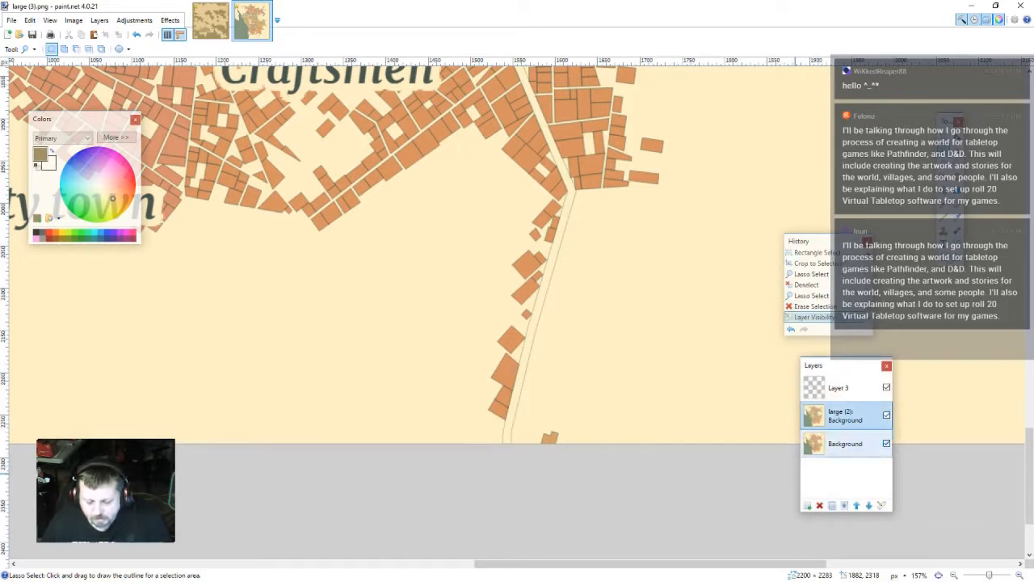
{"action": "mouse_move", "coordinate": [603, 435]}
{"action": "left_mouse_down"}
{"action": "mouse_move", "coordinate": [588, 259]}
{"action": "mouse_move", "coordinate": [560, 204]}
{"action": "mouse_move", "coordinate": [525, 316]}
{"action": "left_mouse_up"}
{"action": "left_click_drag", "start_coordinate": [495, 247], "coordinate": [464, 443]}
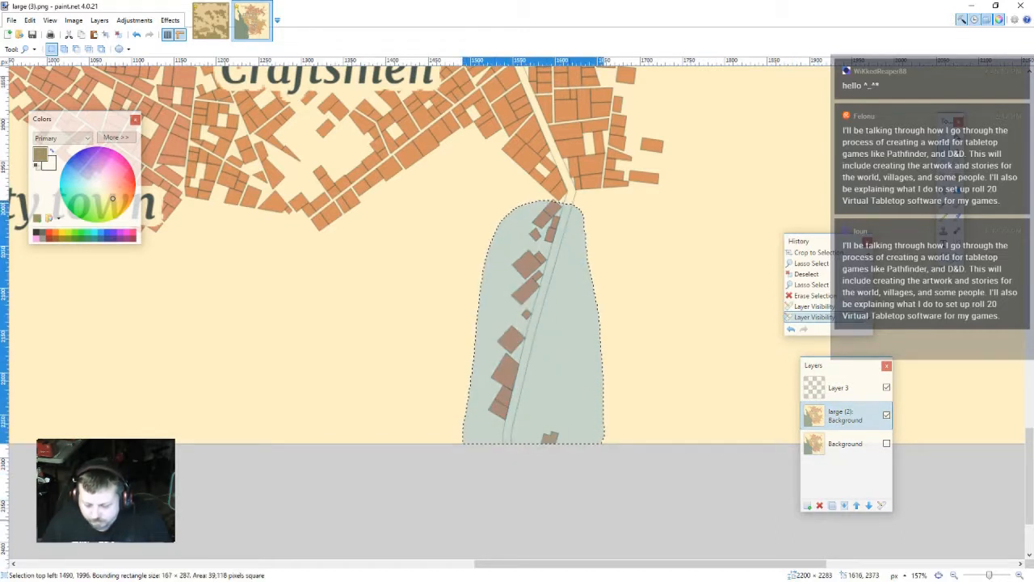
{"action": "key", "text": "Delete"}
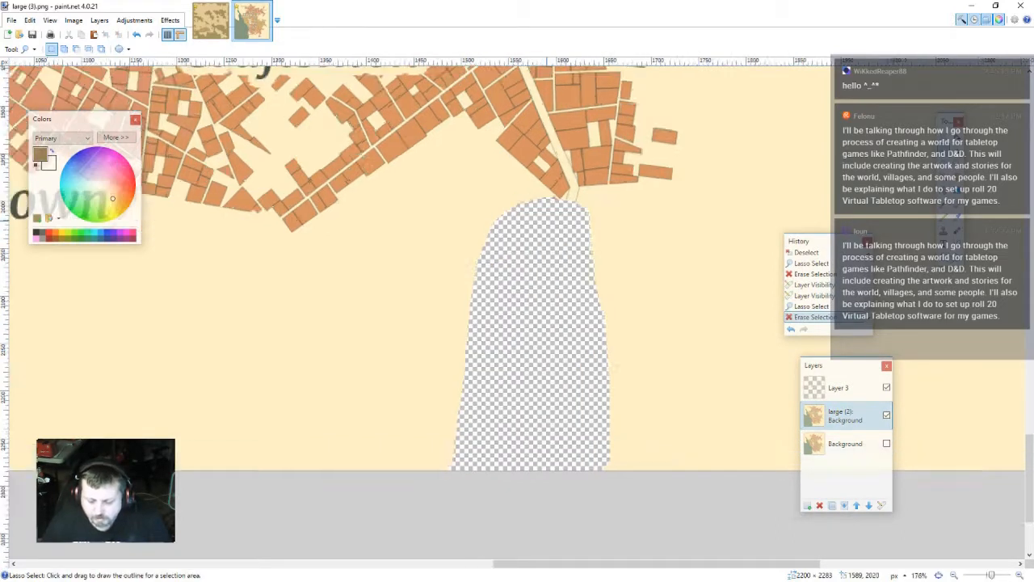
- Erase the leftover road and house fragments around the corner building at the upper edge of the cleared strip
{"action": "scroll", "coordinate": [576, 292], "scroll_direction": "up", "scroll_amount": 8}
{"action": "mouse_move", "coordinate": [576, 287]}
{"action": "left_mouse_down"}
{"action": "mouse_move", "coordinate": [574, 198]}
{"action": "mouse_move", "coordinate": [543, 202]}
{"action": "mouse_move", "coordinate": [572, 281]}
{"action": "left_mouse_up"}
{"action": "left_click_drag", "start_coordinate": [531, 215], "coordinate": [487, 247]}
{"action": "key", "text": "Delete"}
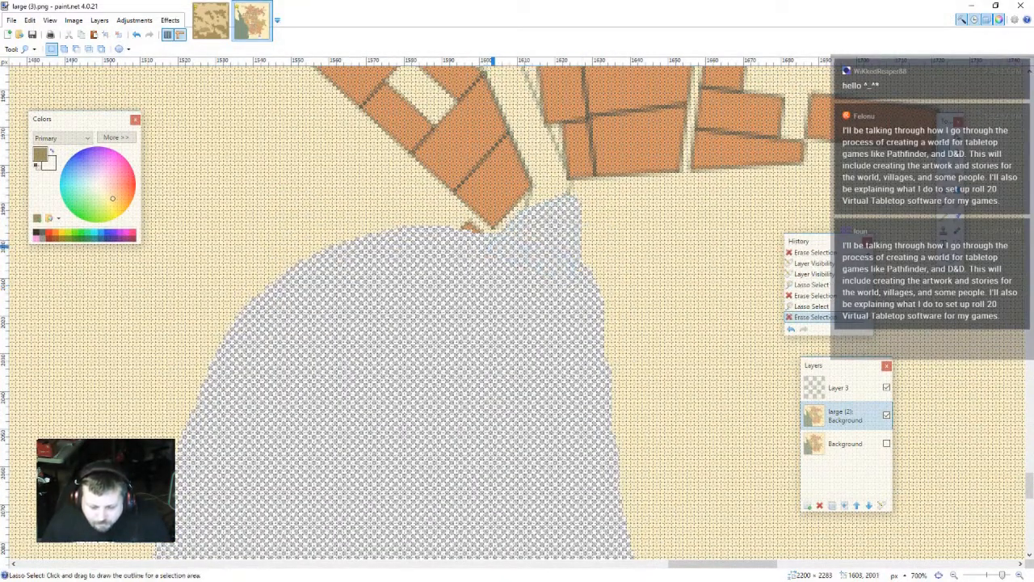
{"action": "left_click", "coordinate": [484, 249]}
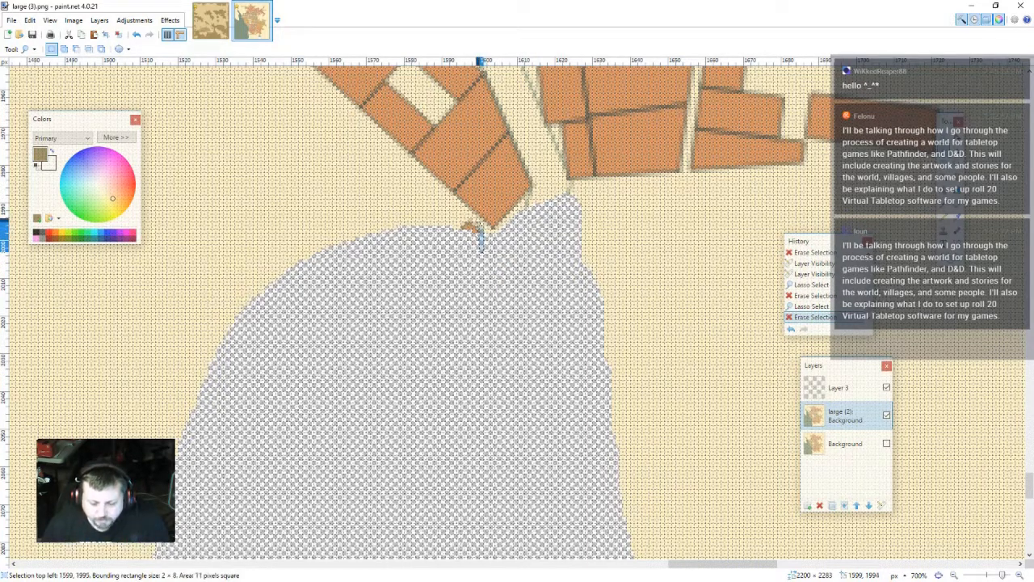
{"action": "mouse_move", "coordinate": [483, 242]}
{"action": "left_mouse_down"}
{"action": "mouse_move", "coordinate": [457, 217]}
{"action": "mouse_move", "coordinate": [483, 249]}
{"action": "left_mouse_up"}
{"action": "key", "text": "Delete"}
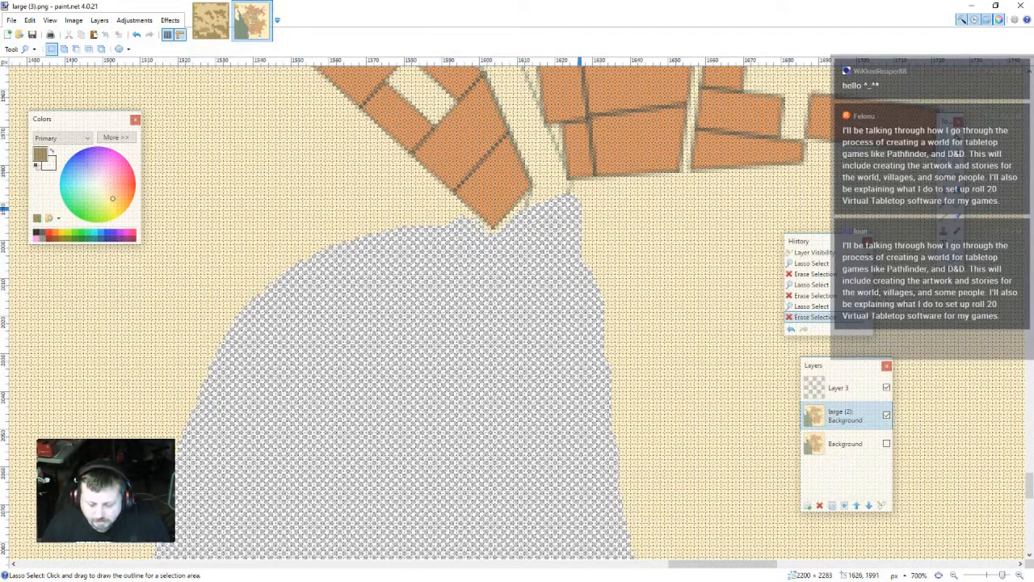
- Erase the remaining road-line pixels between the two buildings at the upper edge of the cleared strip
{"action": "scroll", "coordinate": [546, 233], "scroll_direction": "up", "scroll_amount": 2}
{"action": "scroll", "coordinate": [553, 275], "scroll_direction": "down", "scroll_amount": 3}
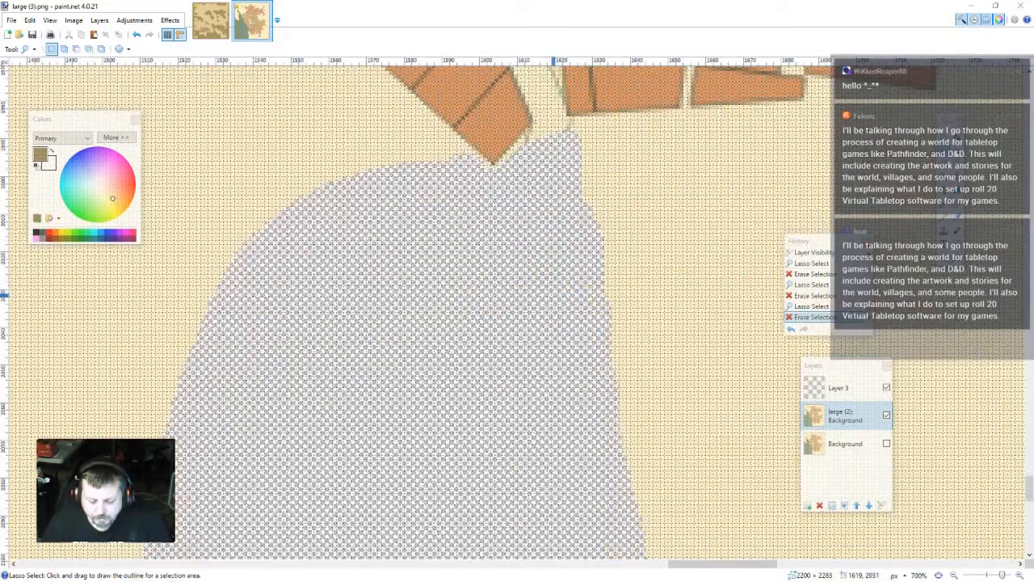
{"action": "scroll", "coordinate": [556, 166], "scroll_direction": "up", "scroll_amount": 5}
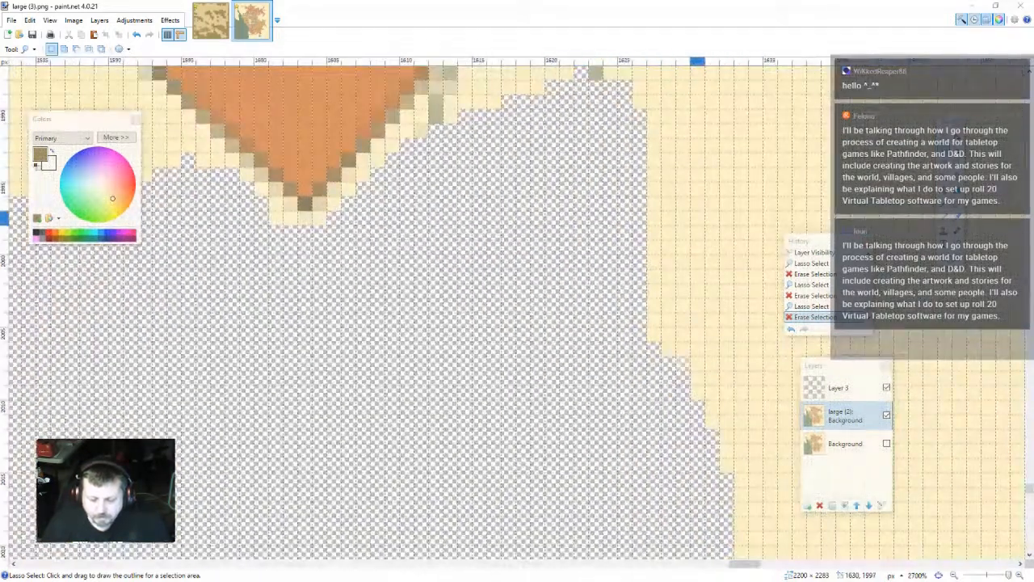
{"action": "scroll", "coordinate": [595, 287], "scroll_direction": "up", "scroll_amount": 3}
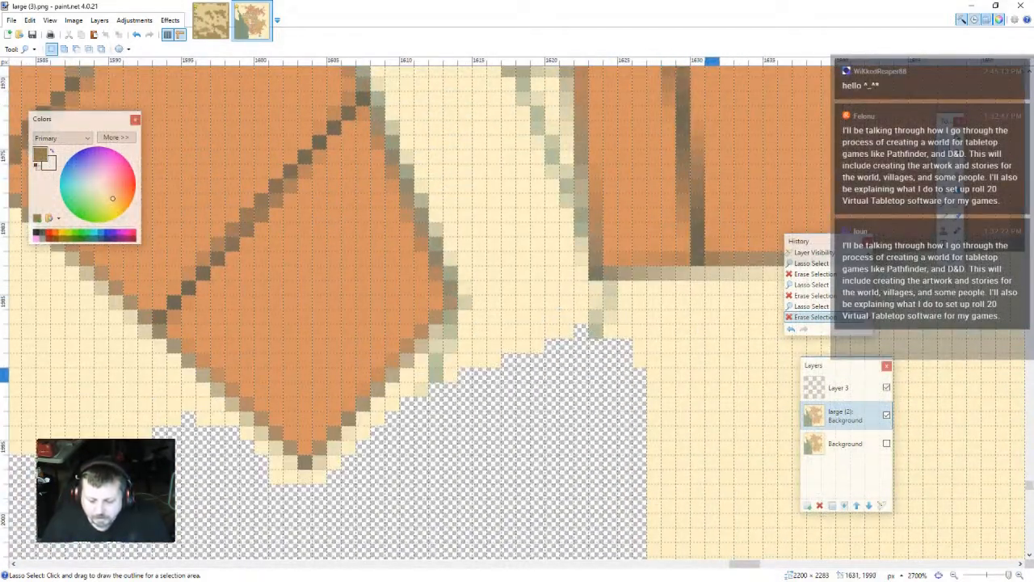
{"action": "mouse_move", "coordinate": [621, 376]}
{"action": "left_mouse_down"}
{"action": "mouse_move", "coordinate": [622, 301]}
{"action": "mouse_move", "coordinate": [589, 283]}
{"action": "mouse_move", "coordinate": [533, 324]}
{"action": "mouse_move", "coordinate": [552, 376]}
{"action": "left_mouse_up"}
{"action": "key", "text": "Delete"}
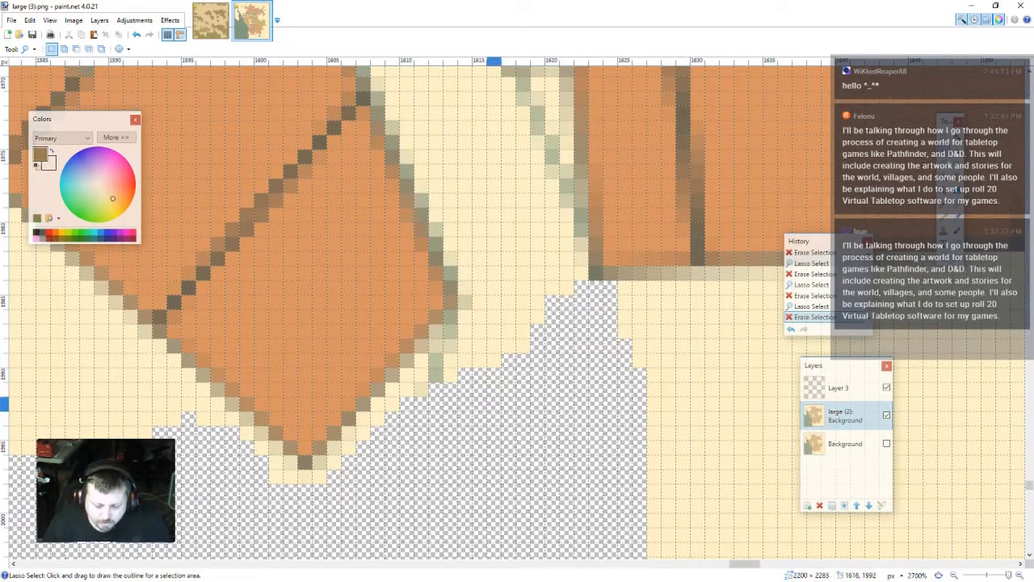
{"action": "mouse_move", "coordinate": [487, 395]}
{"action": "left_mouse_down"}
{"action": "mouse_move", "coordinate": [482, 343]}
{"action": "mouse_move", "coordinate": [463, 341]}
{"action": "mouse_move", "coordinate": [416, 410]}
{"action": "mouse_move", "coordinate": [481, 404]}
{"action": "left_mouse_up"}
{"action": "key", "text": "Delete"}
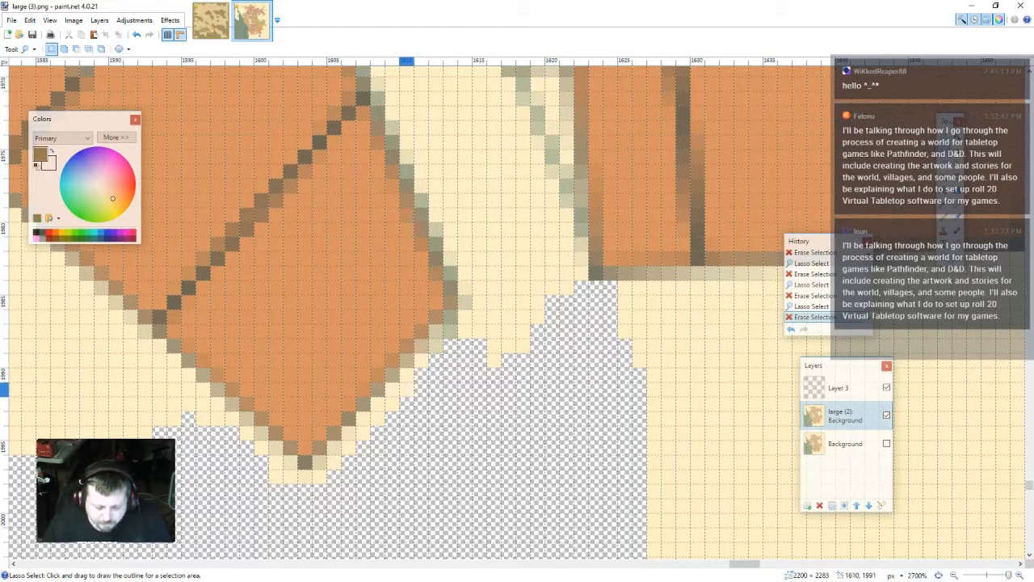
- Try to patch the corner building's edge with pasted copies of a 4 × 4 pixel piece of its outline
{"action": "left_click_drag", "start_coordinate": [407, 390], "coordinate": [406, 376]}
{"action": "left_click", "coordinate": [944, 135]}
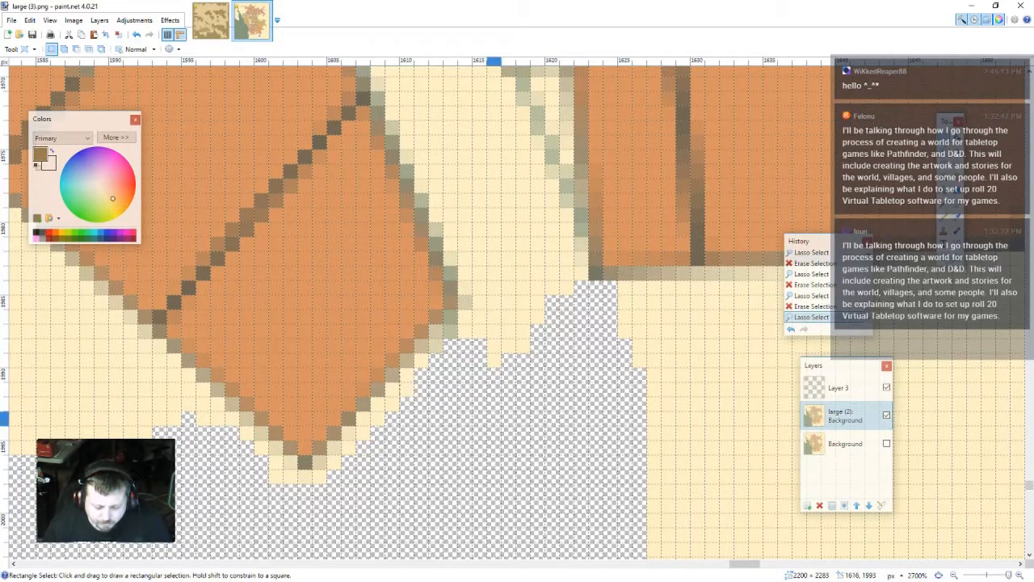
{"action": "left_click_drag", "start_coordinate": [342, 342], "coordinate": [460, 370]}
{"action": "key", "text": "ctrl+c"}
{"action": "key", "text": "ctrl+v"}
{"action": "key", "text": "ctrl+v"}
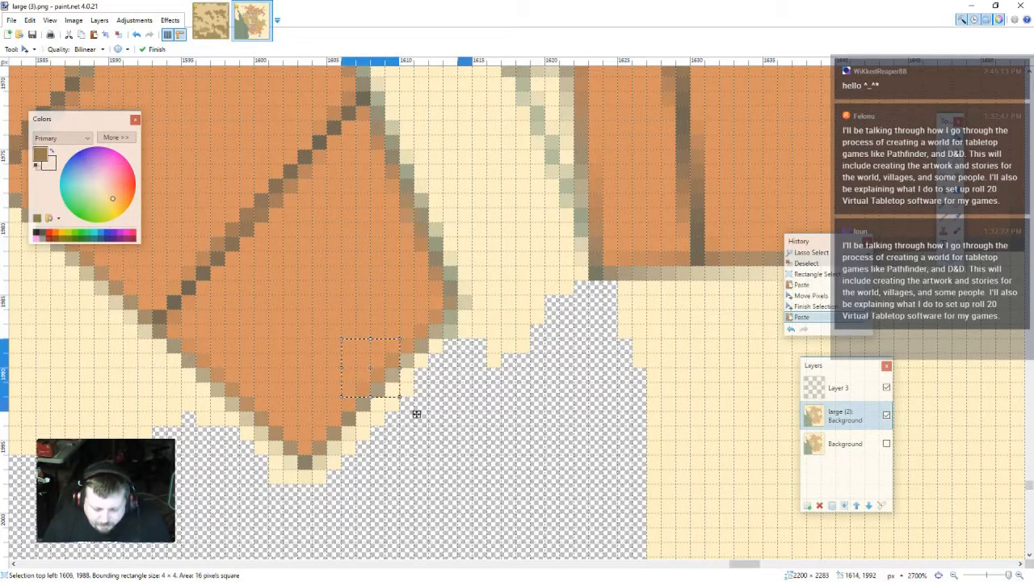
{"action": "left_click_drag", "start_coordinate": [416, 414], "coordinate": [460, 356]}
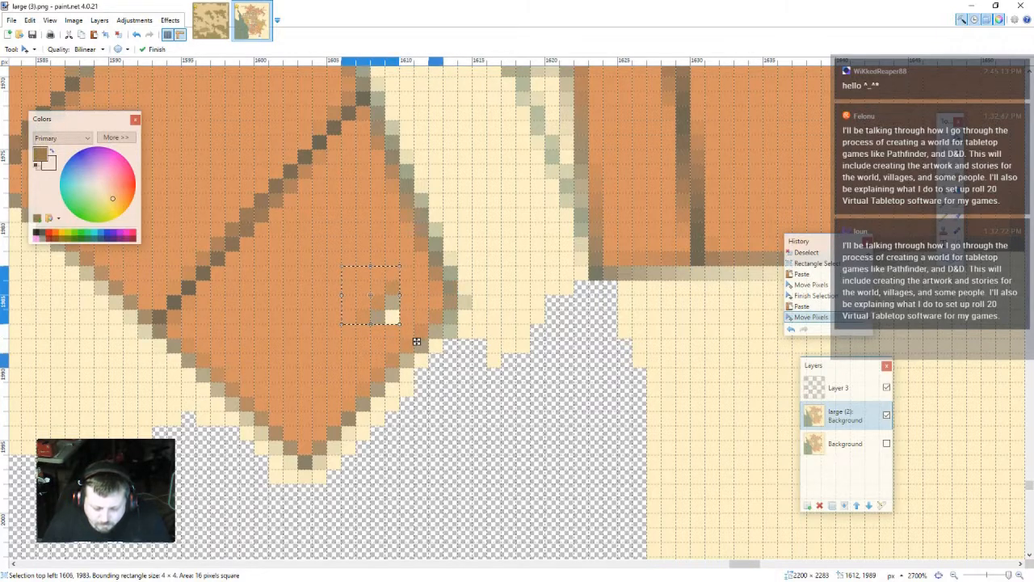
- Undo the pasted outline patches, back to the 4 × 4 pixel selection on the corner building's edge
{"action": "key", "text": "ctrl+z"}
{"action": "key", "text": "ctrl+z"}
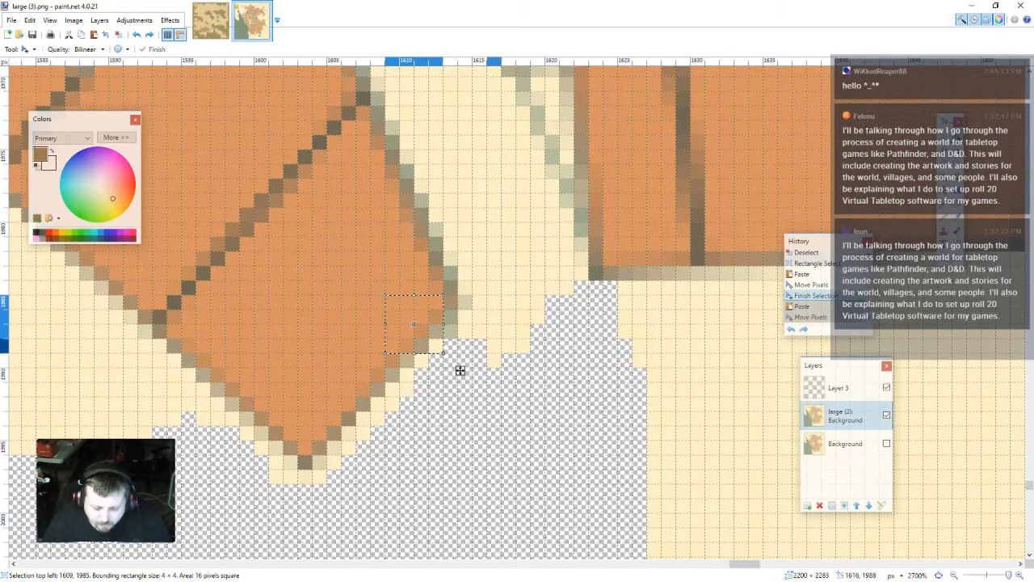
{"action": "key", "text": "ctrl+d"}
{"action": "key", "text": "ctrl+z"}
{"action": "key", "text": "ctrl+z"}
{"action": "key", "text": "ctrl+z"}
{"action": "key", "text": "ctrl+z"}
{"action": "key", "text": "ctrl+z"}
{"action": "key", "text": "ctrl+z"}
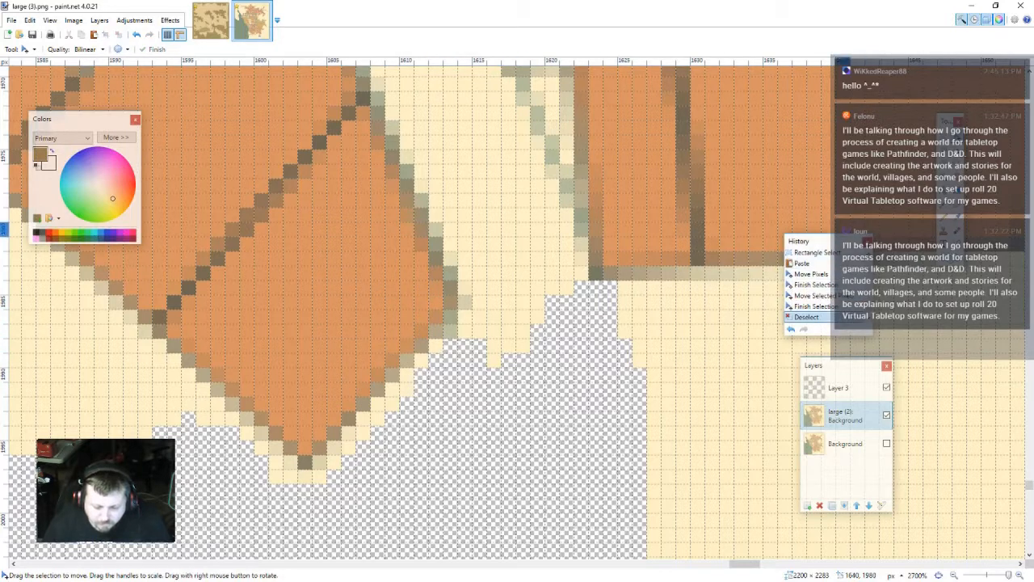
{"action": "left_click", "coordinate": [416, 414]}
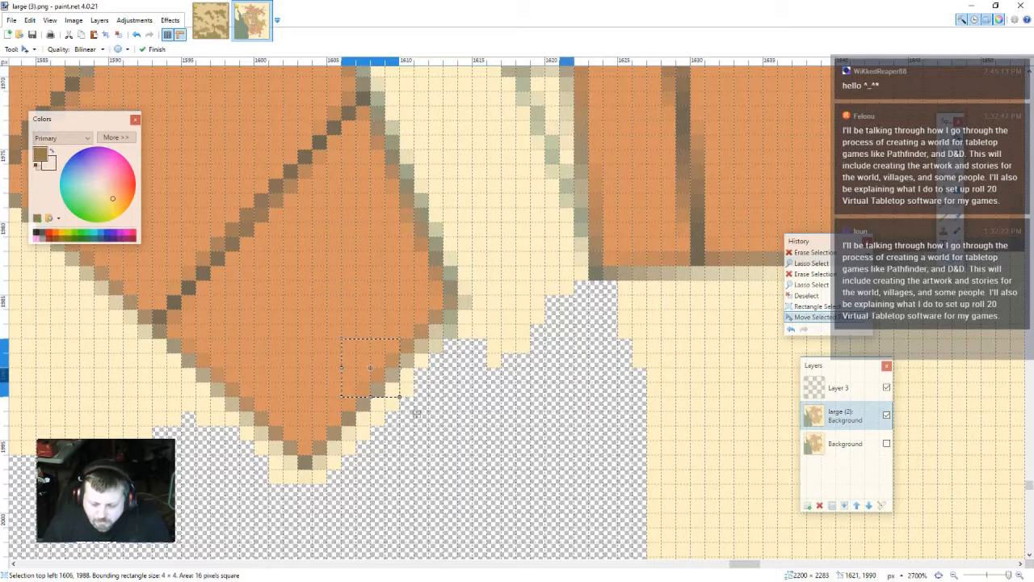
- Paste the 4 × 4 pixel outline piece two pixels up and to the right along the corner building's edge and deselect it
{"action": "key", "text": "ctrl+z"}
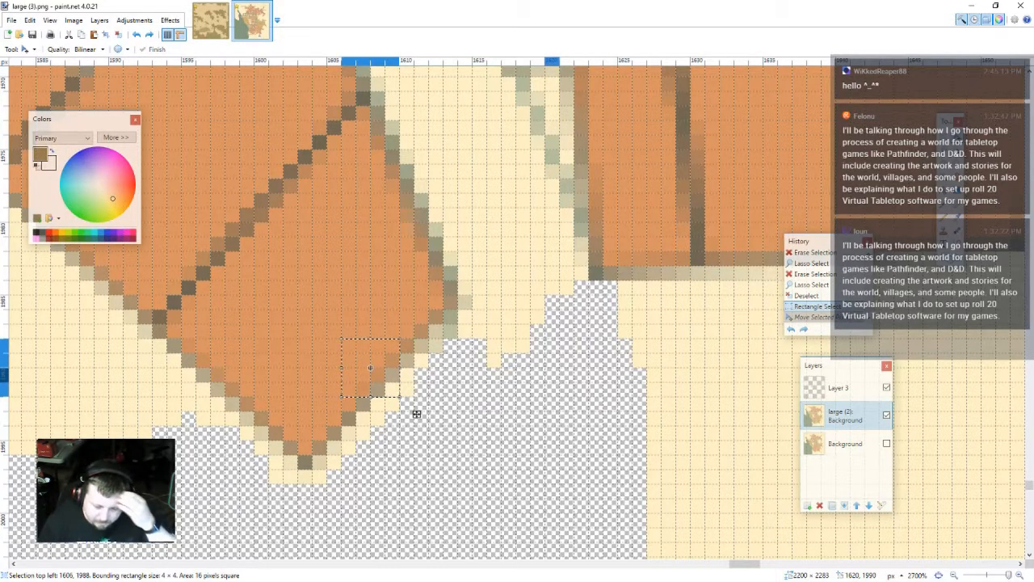
{"action": "key", "text": "ctrl+v"}
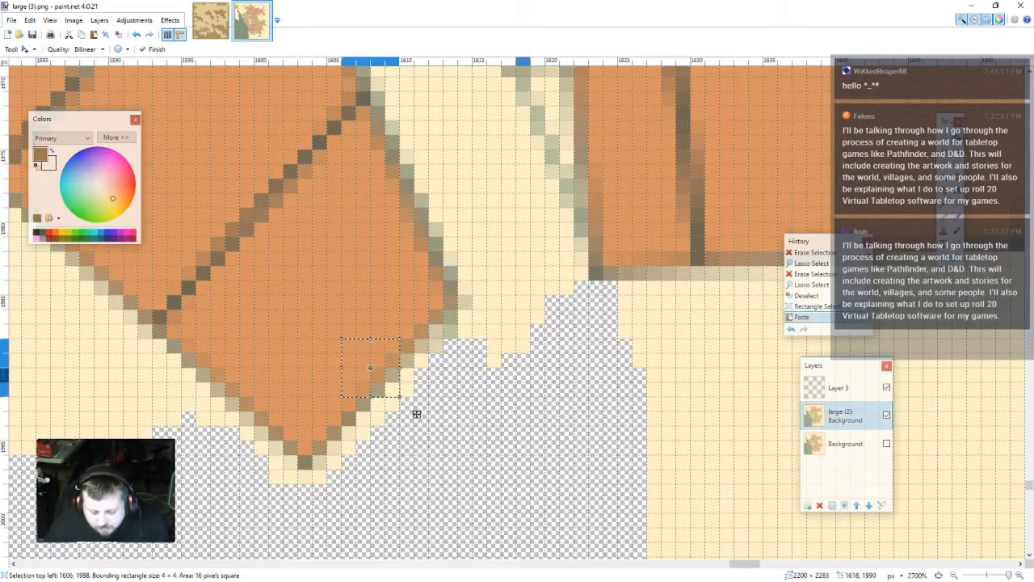
{"action": "left_click_drag", "start_coordinate": [416, 414], "coordinate": [445, 384]}
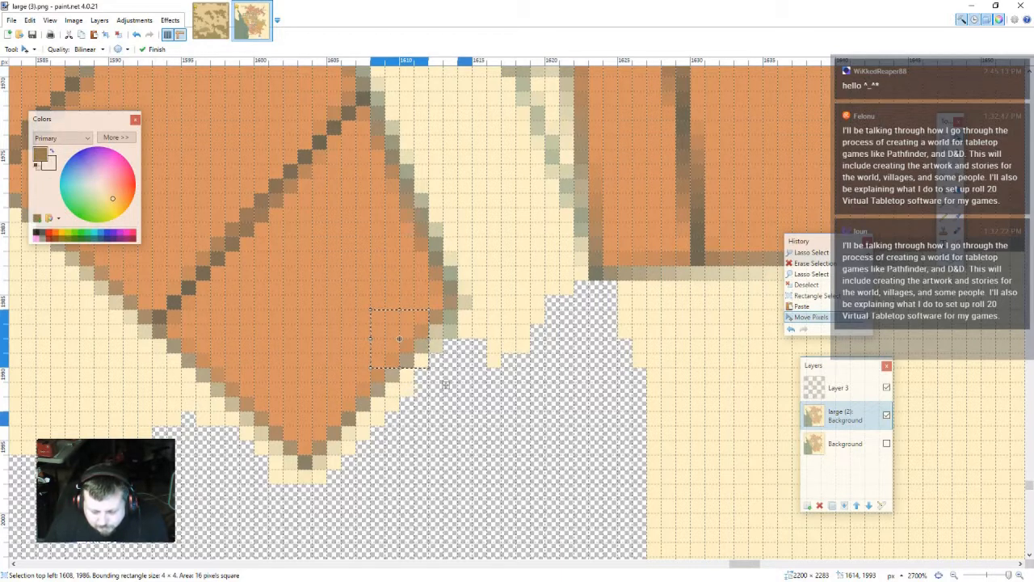
{"action": "key", "text": "ctrl+d"}
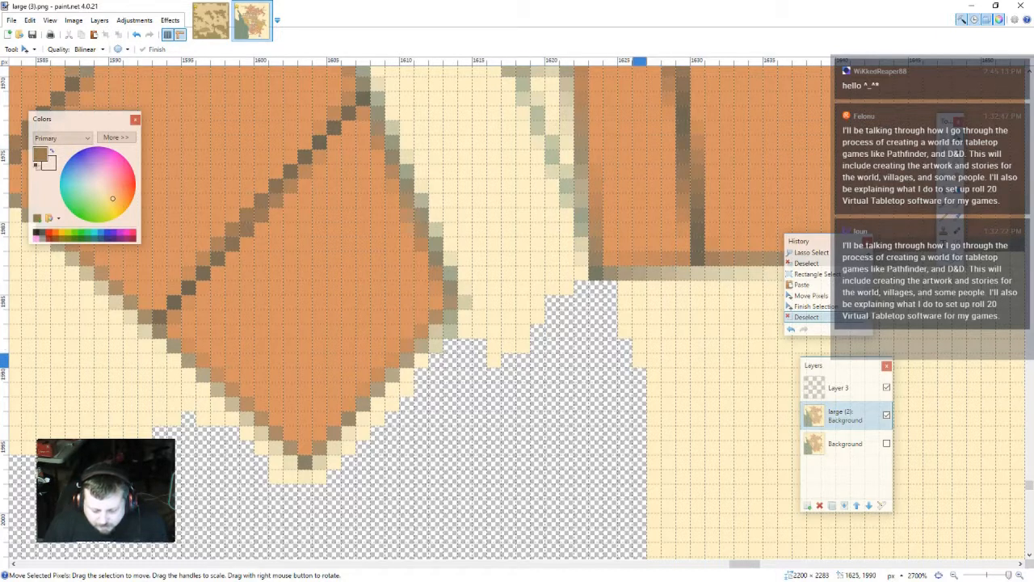
- Erase the stray pixels just outside the patched lower-right edge of the corner building using rectangular selections
{"action": "key", "text": "s"}
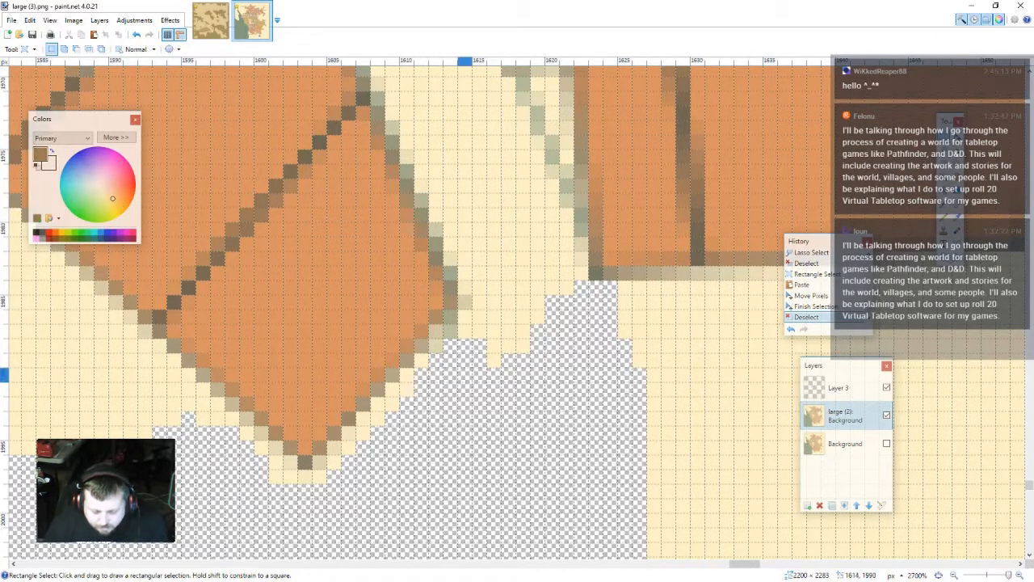
{"action": "left_click_drag", "start_coordinate": [464, 376], "coordinate": [436, 346]}
{"action": "key", "text": "Delete"}
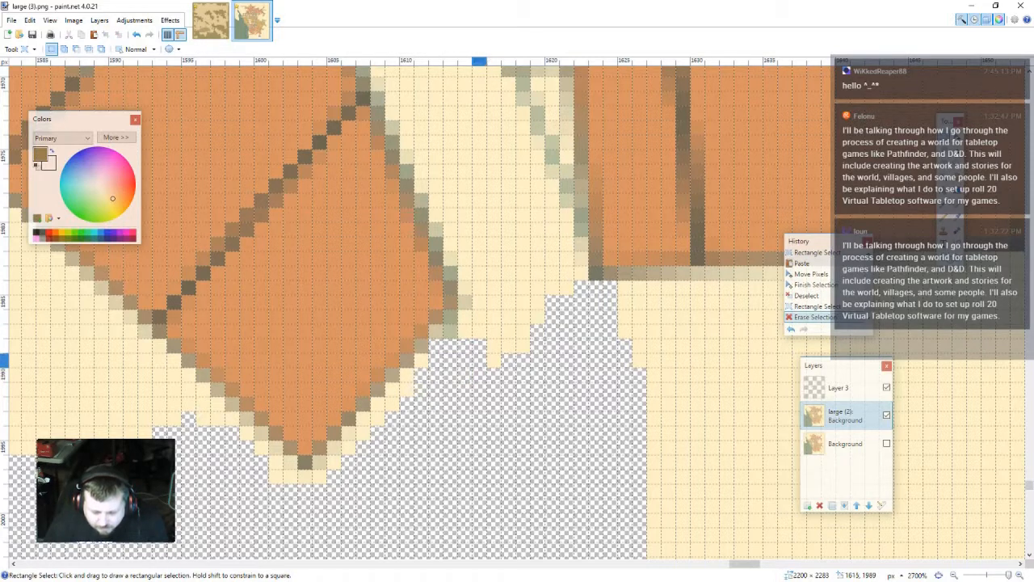
{"action": "left_click_drag", "start_coordinate": [486, 354], "coordinate": [443, 325]}
{"action": "key", "text": "Delete"}
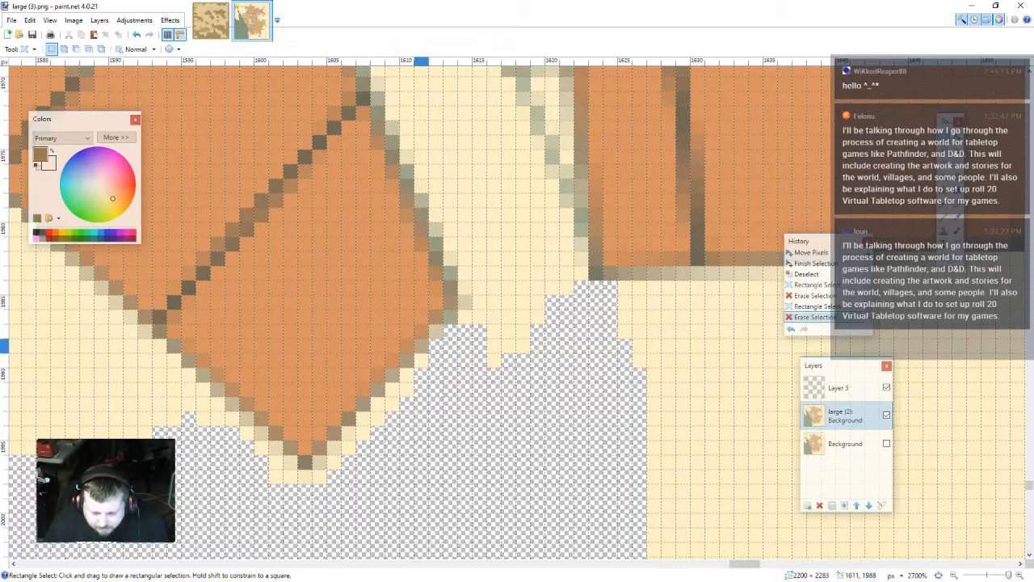
- Copy a single outline pixel and paste it a little further up the corner building's lower-right edge
{"action": "mouse_move", "coordinate": [421, 346]}
{"action": "left_mouse_down"}
{"action": "mouse_move", "coordinate": [436, 360]}
{"action": "mouse_move", "coordinate": [425, 349]}
{"action": "left_mouse_up"}
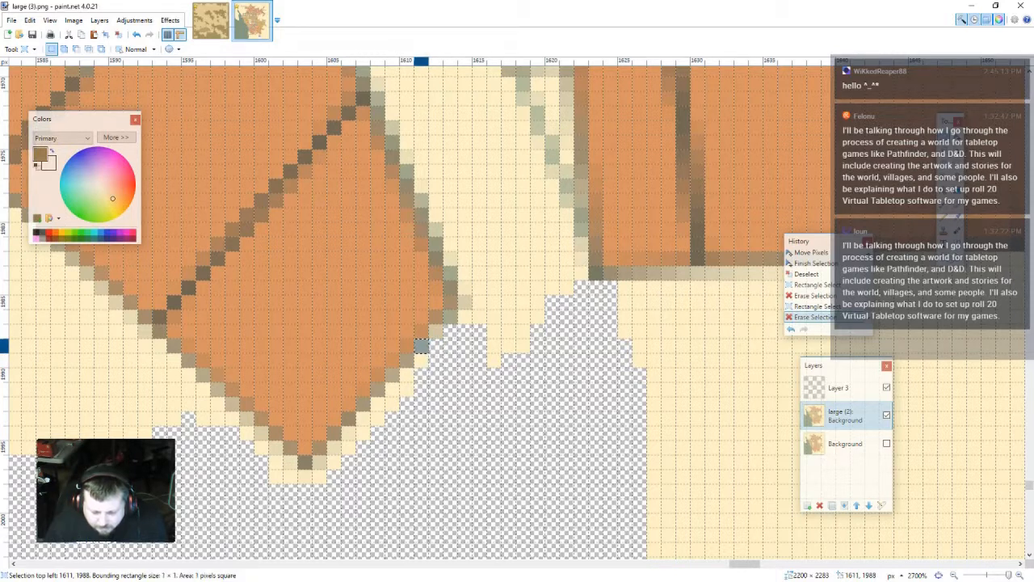
{"action": "key", "text": "ctrl+v"}
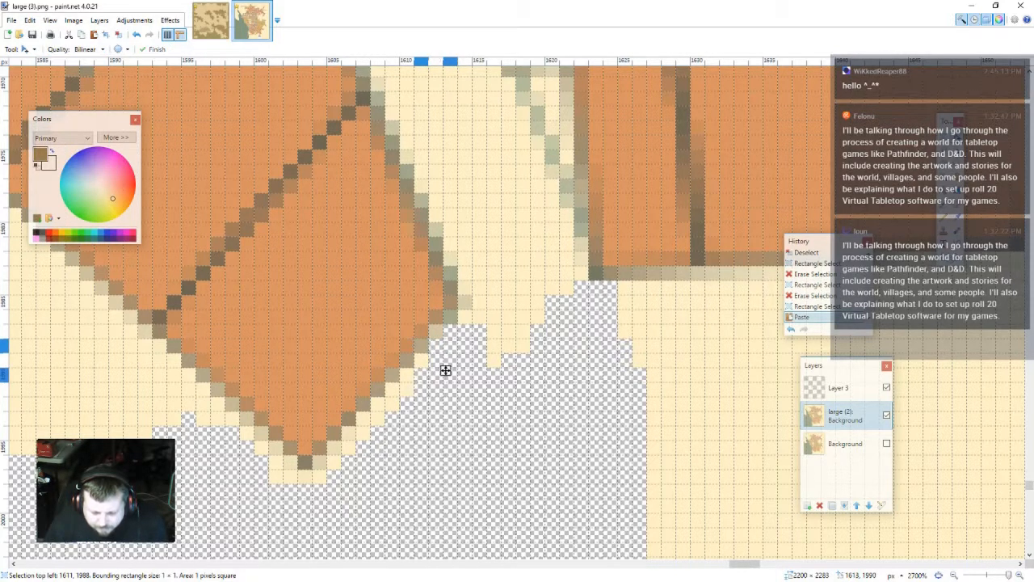
{"action": "left_click_drag", "start_coordinate": [459, 353], "coordinate": [452, 335]}
{"action": "key", "text": "ctrl+d"}
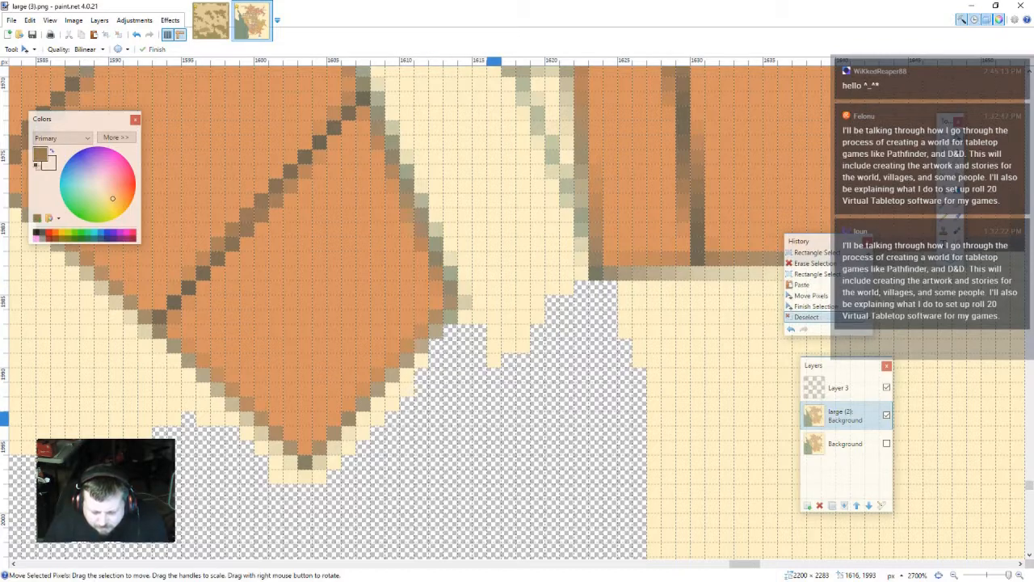
- Sample the cream ground colour beside the cleared southern area and fill the transparent gap with it
{"action": "scroll", "coordinate": [493, 401], "scroll_direction": "down", "scroll_amount": 8}
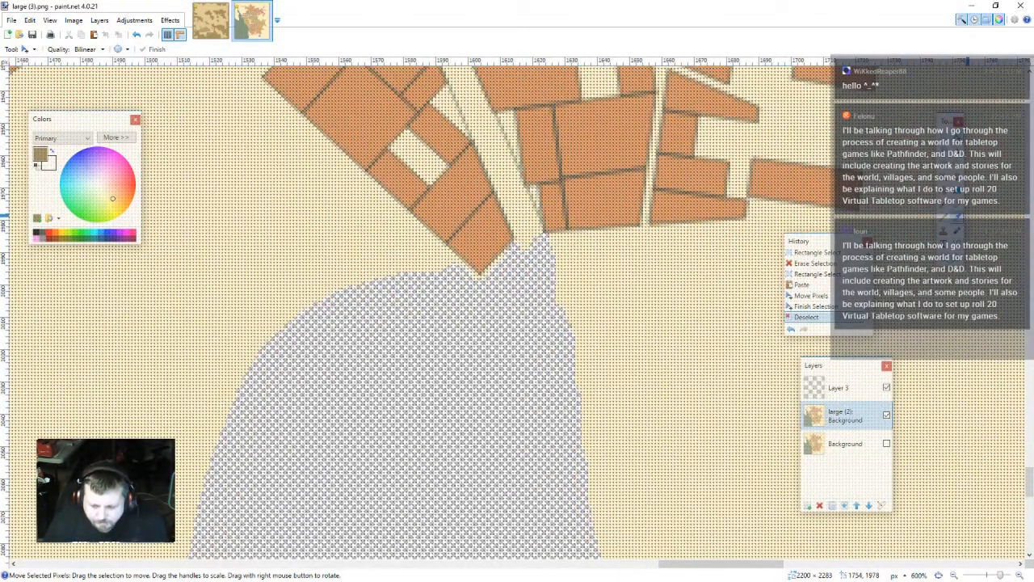
{"action": "key", "text": "k"}
{"action": "left_click", "coordinate": [708, 350]}
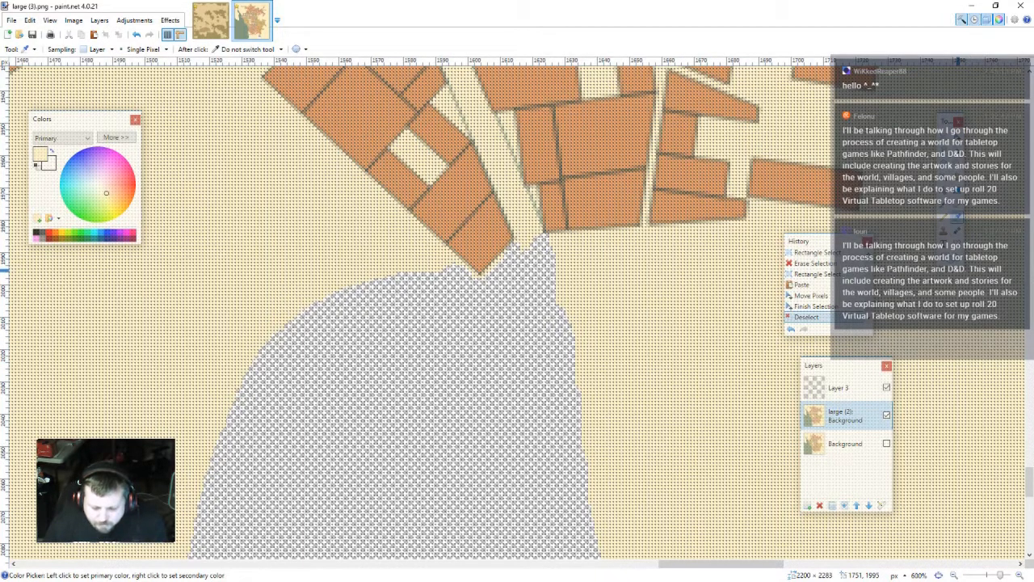
{"action": "key", "text": "f"}
{"action": "left_click", "coordinate": [364, 428]}
{"action": "scroll", "coordinate": [469, 399], "scroll_direction": "down", "scroll_amount": 4}
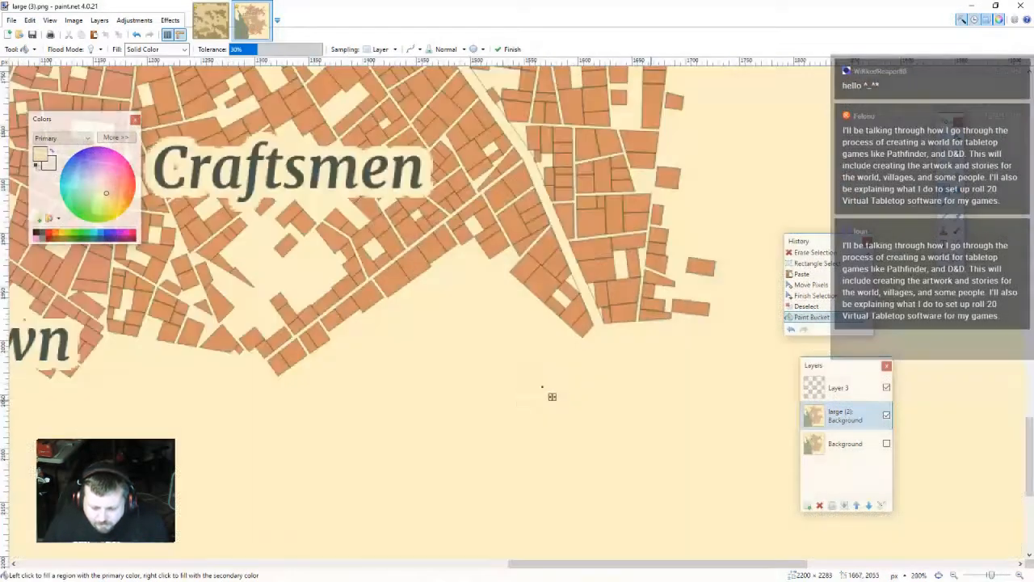
{"action": "scroll", "coordinate": [552, 396], "scroll_direction": "down", "scroll_amount": 4}
{"action": "scroll", "coordinate": [608, 403], "scroll_direction": "down", "scroll_amount": 1}
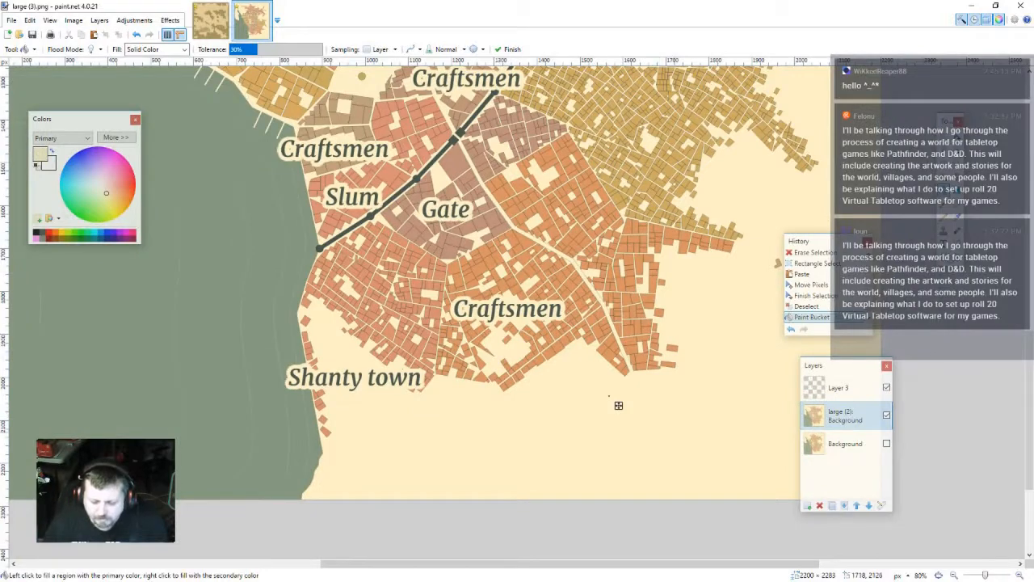
{"action": "scroll", "coordinate": [618, 405], "scroll_direction": "down", "scroll_amount": 1}
- Lasso and erase the road and the house cluster beside it at the map's northern edge, about 157 × 170 pixels
{"action": "scroll", "coordinate": [623, 411], "scroll_direction": "up", "scroll_amount": 10}
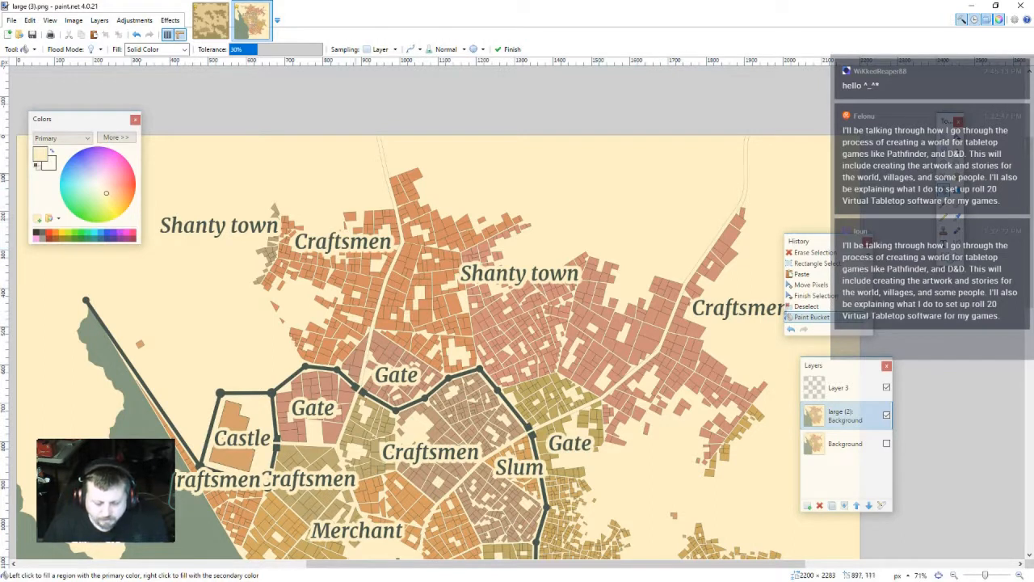
{"action": "scroll", "coordinate": [517, 200], "scroll_direction": "up", "scroll_amount": 6}
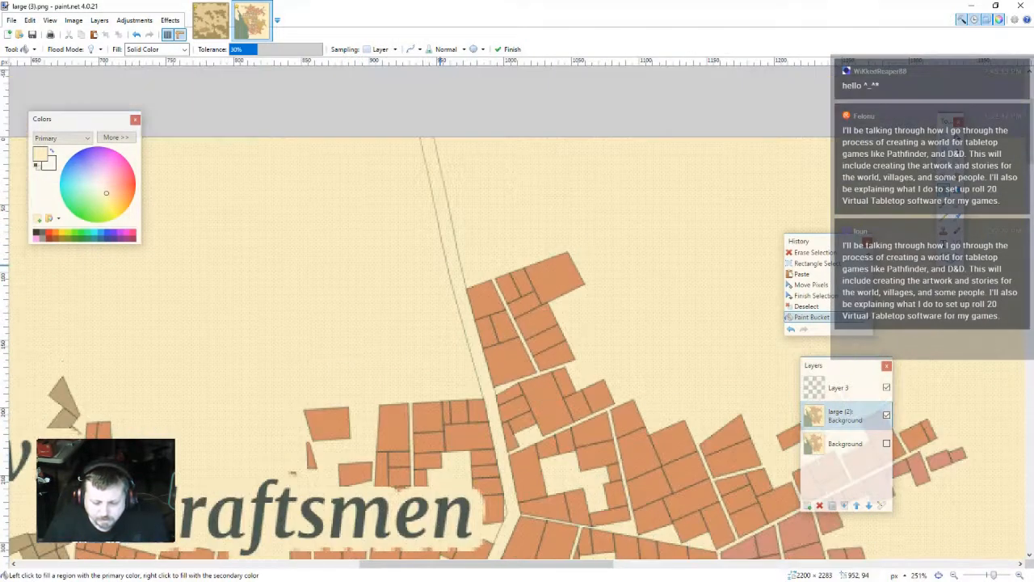
{"action": "key", "text": "s"}
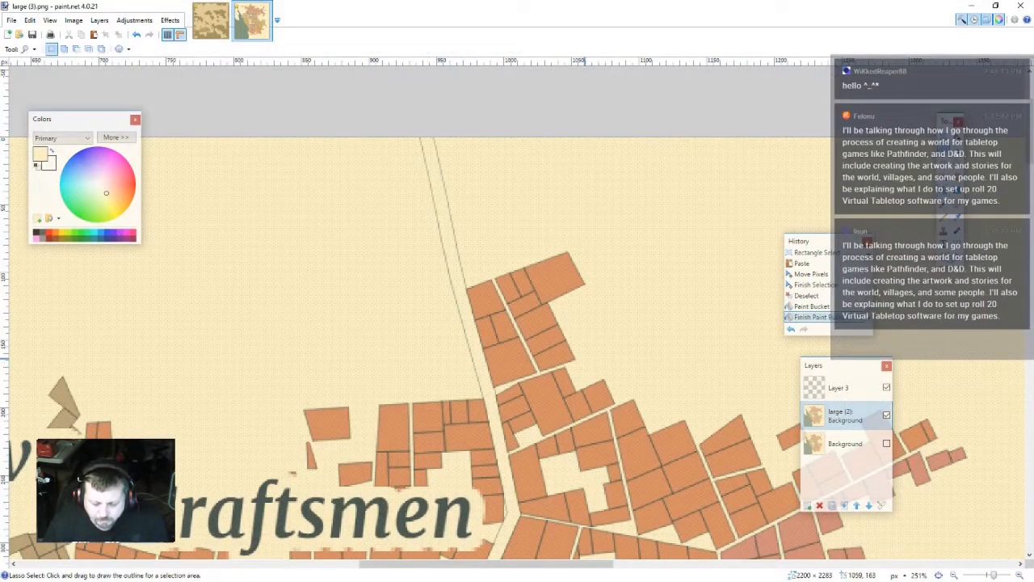
{"action": "mouse_move", "coordinate": [591, 357]}
{"action": "left_mouse_down"}
{"action": "mouse_move", "coordinate": [476, 367]}
{"action": "mouse_move", "coordinate": [428, 139]}
{"action": "mouse_move", "coordinate": [623, 144]}
{"action": "left_mouse_up"}
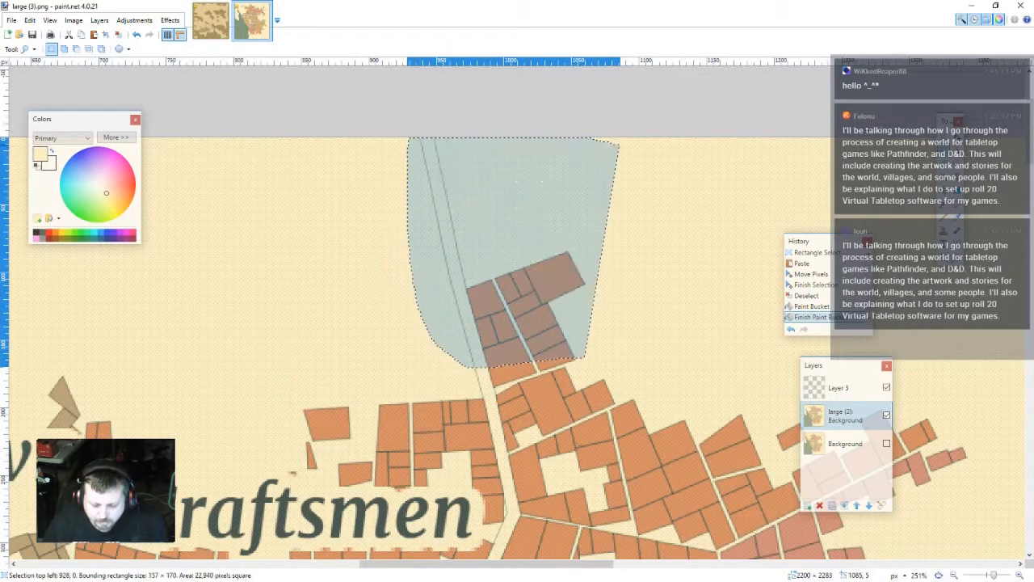
{"action": "key", "text": "Delete"}
- Erase the eastern cut-off house remnant below the northern gap using a Magic Wand selection at 52% tolerance
{"action": "scroll", "coordinate": [517, 434], "scroll_direction": "up", "scroll_amount": 5}
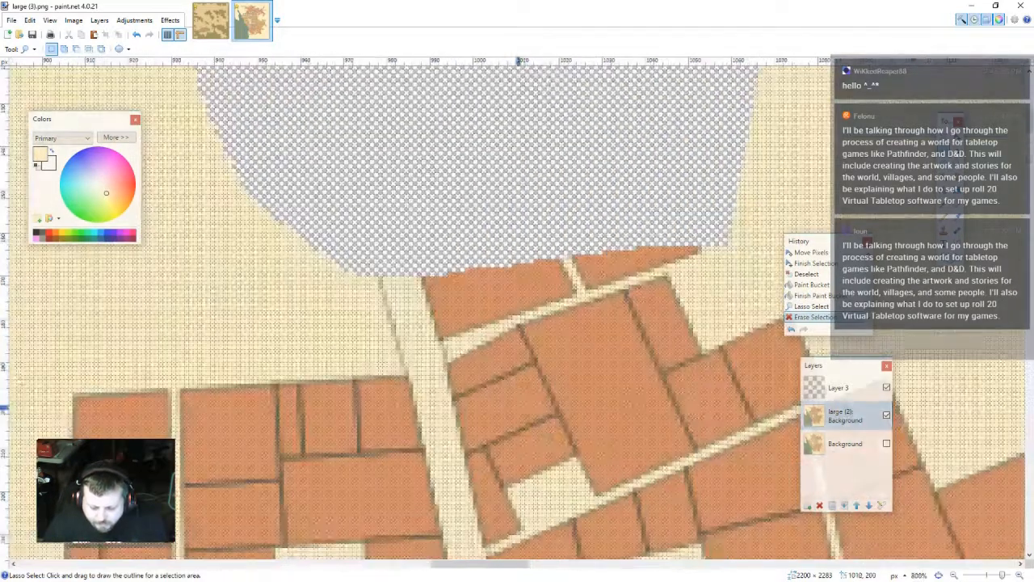
{"action": "scroll", "coordinate": [605, 289], "scroll_direction": "up", "scroll_amount": 5}
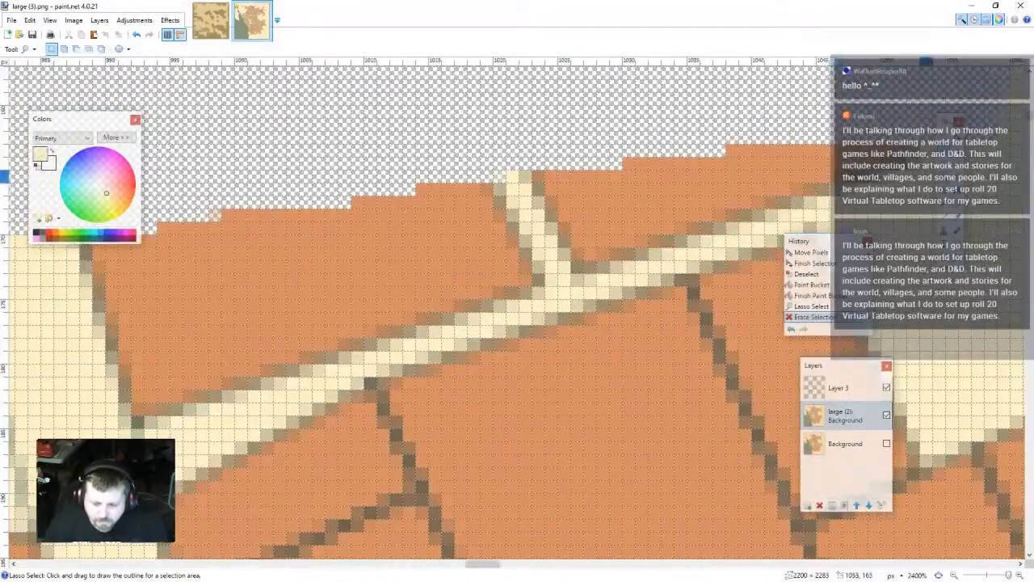
{"action": "key", "text": "s"}
{"action": "key", "text": "s"}
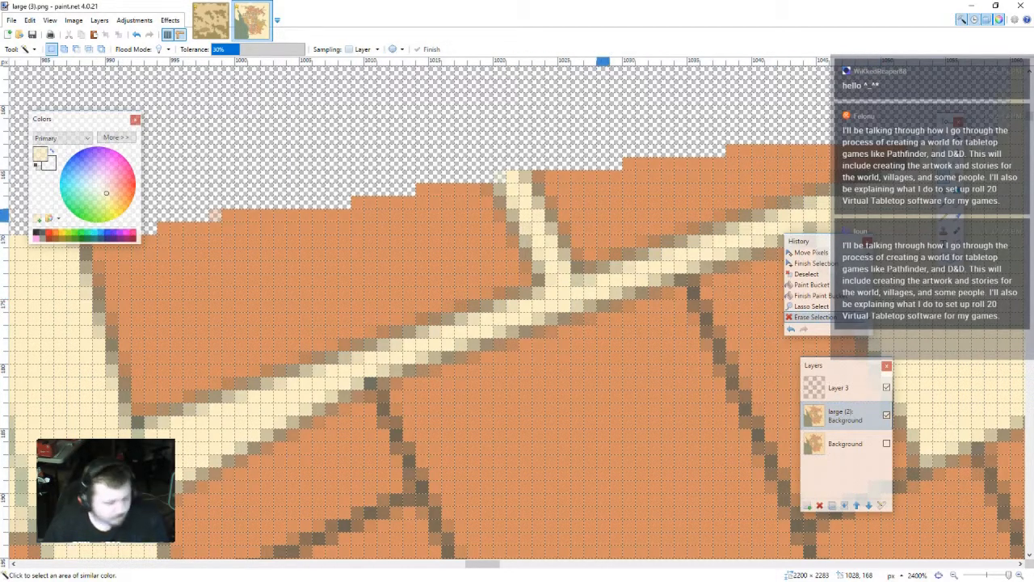
{"action": "left_click_drag", "start_coordinate": [602, 202], "coordinate": [618, 218]}
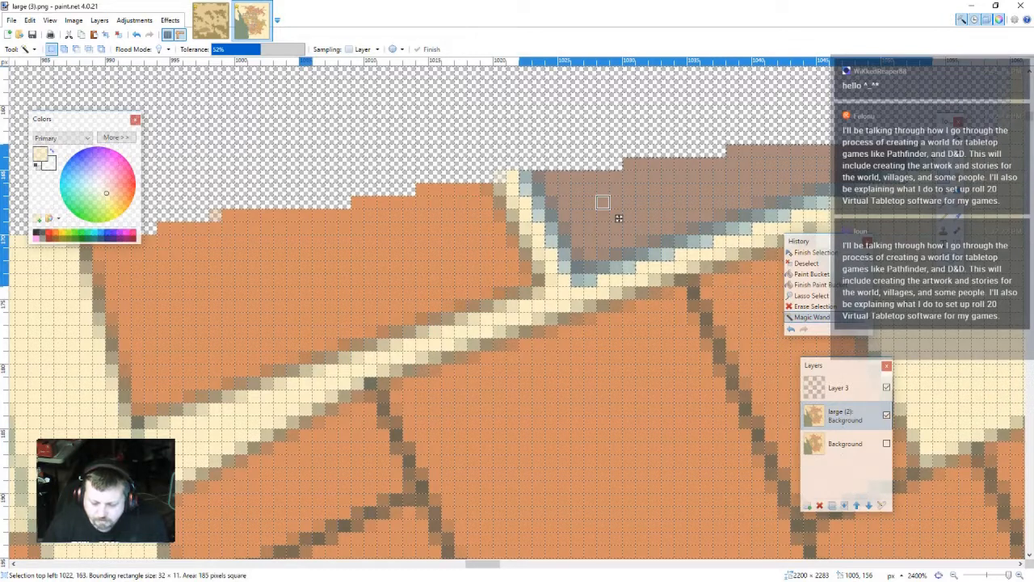
{"action": "key", "text": "Delete"}
- Try to erase the western cut-off house remnant using a Magic Wand selection at 27% tolerance
{"action": "left_click", "coordinate": [281, 254]}
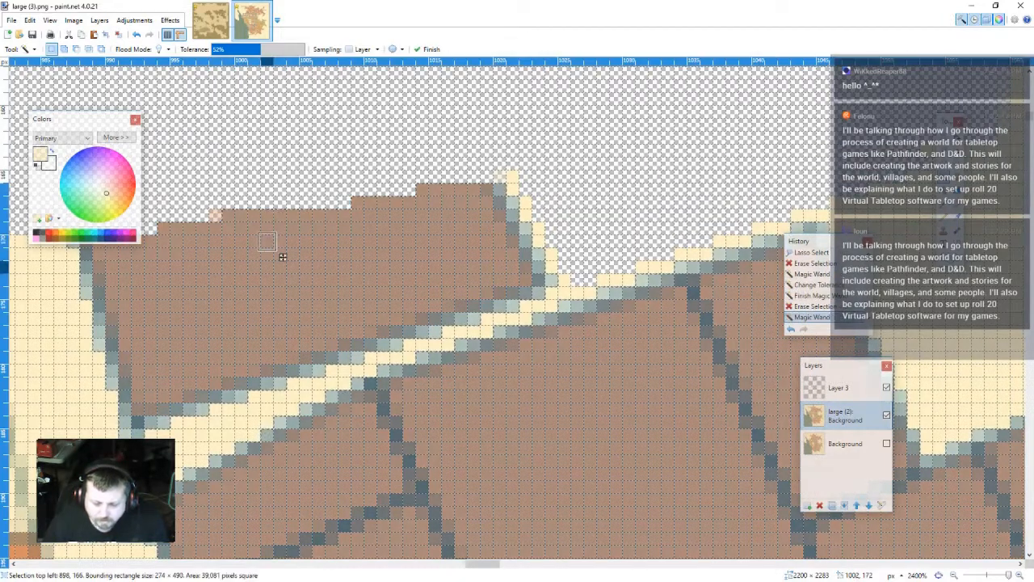
{"action": "left_click_drag", "start_coordinate": [259, 49], "coordinate": [238, 49]}
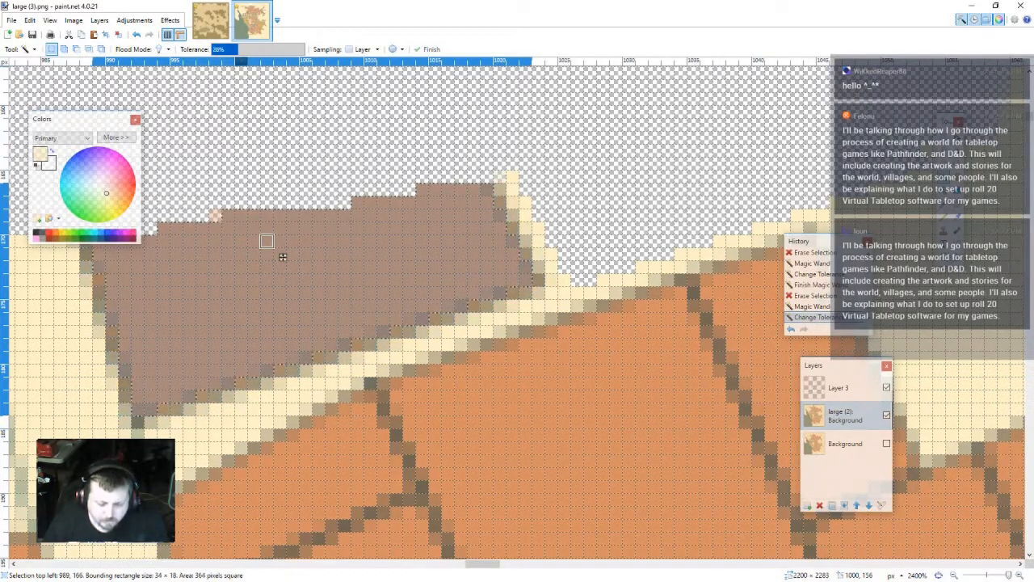
{"action": "key", "text": "Delete"}
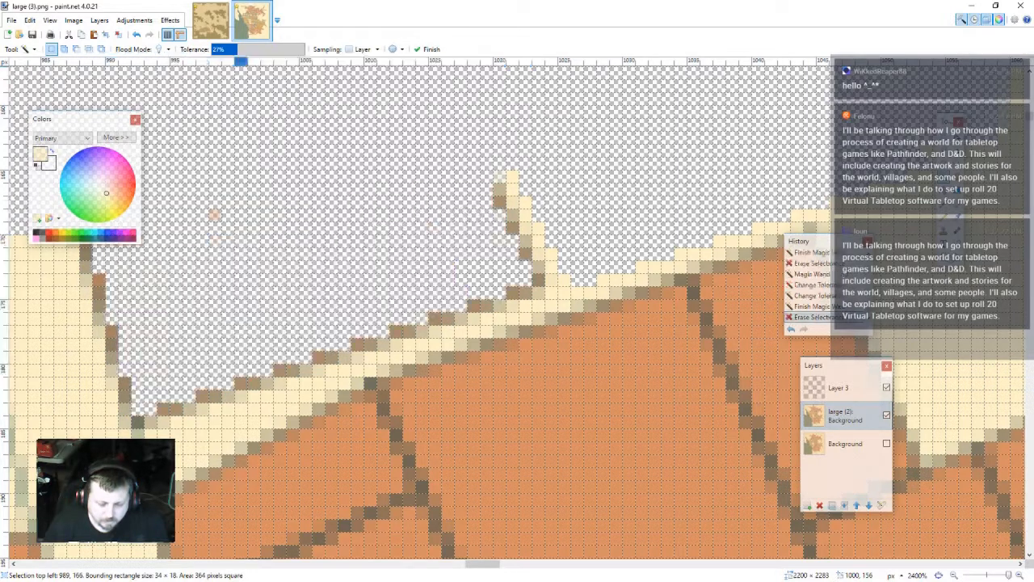
{"action": "left_click", "coordinate": [409, 332]}
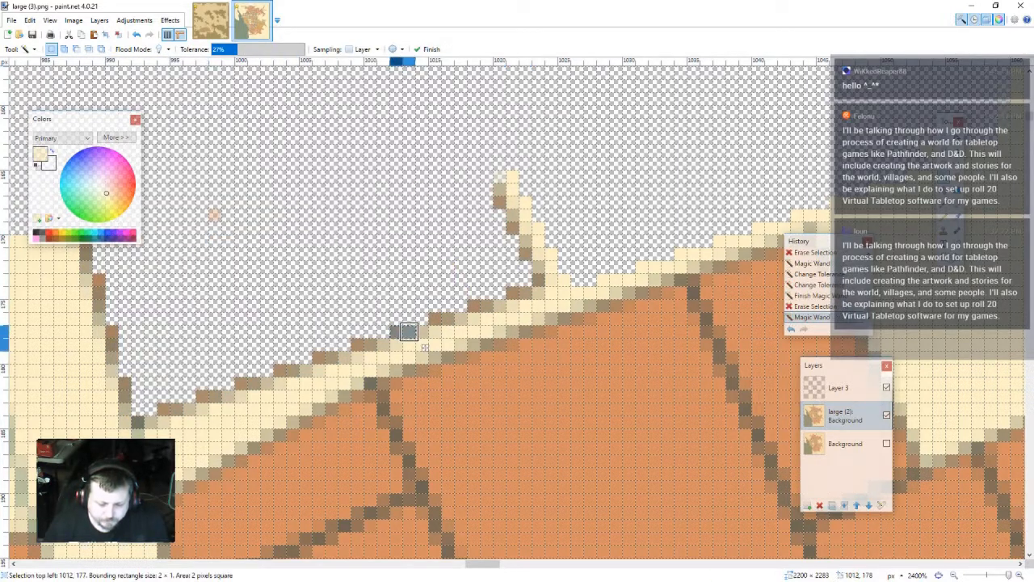
{"action": "key", "text": "ctrl+z"}
{"action": "key", "text": "ctrl+z"}
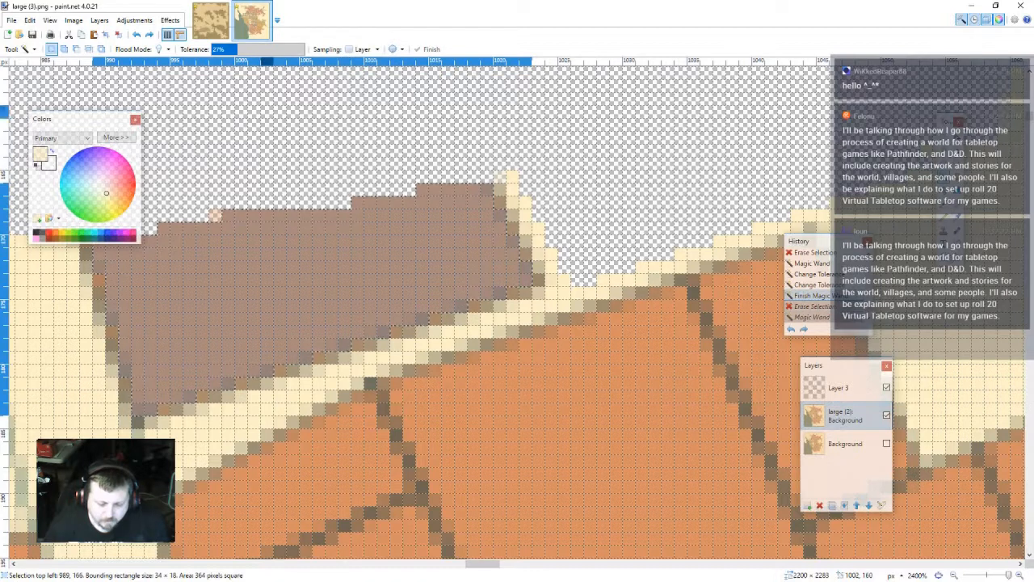
- Lower the Magic Wand tolerance, reselect the western house remnant's interior and erase it
{"action": "left_click", "coordinate": [233, 49]}
{"action": "left_click", "coordinate": [228, 50]}
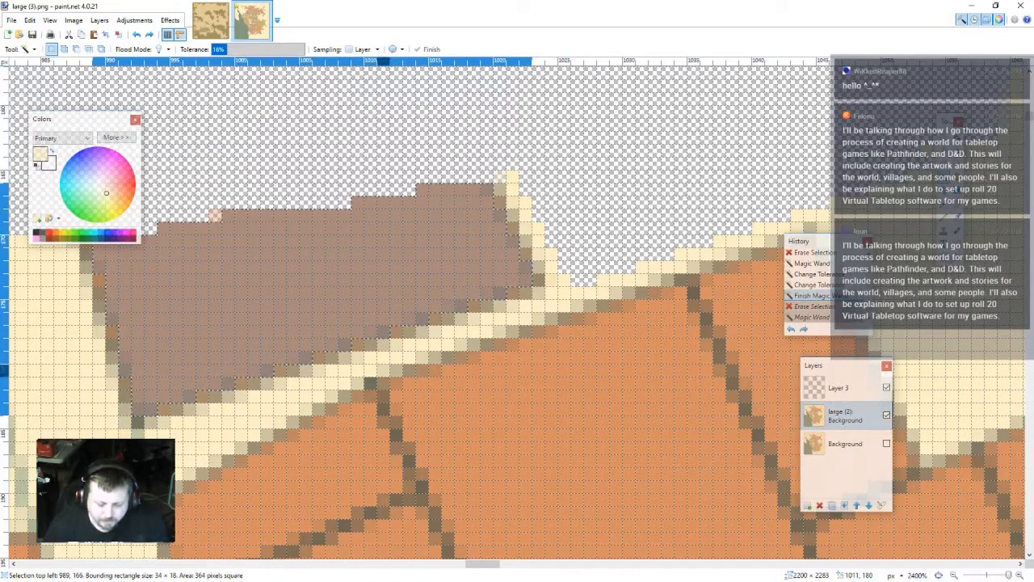
{"action": "left_click", "coordinate": [215, 50]}
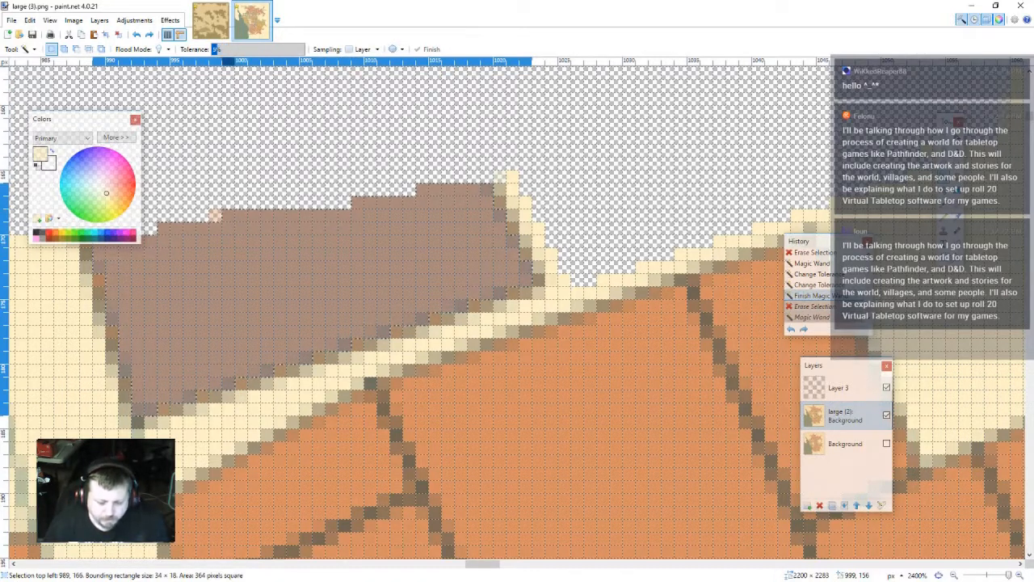
{"action": "left_click", "coordinate": [318, 280]}
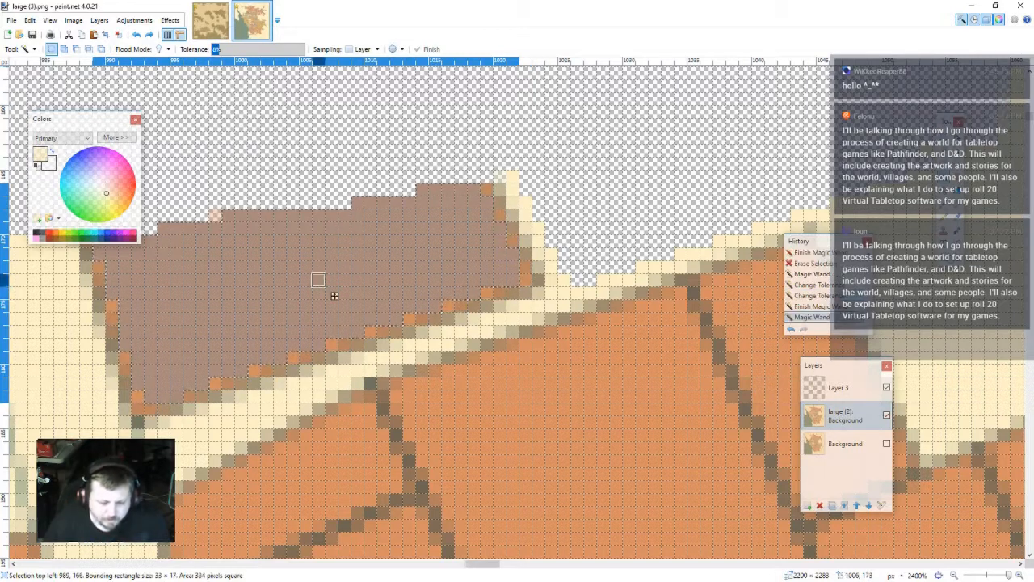
{"action": "key", "text": "Delete"}
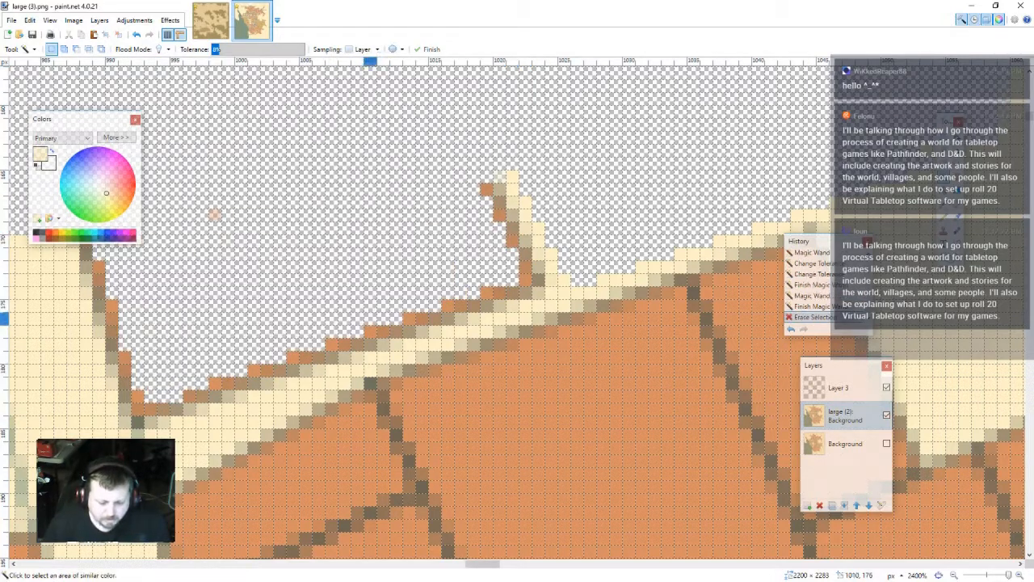
- Erase the western house's remaining lower outline using a Magic Wand selection at 36% tolerance
{"action": "left_click", "coordinate": [369, 332]}
{"action": "left_click", "coordinate": [224, 49]}
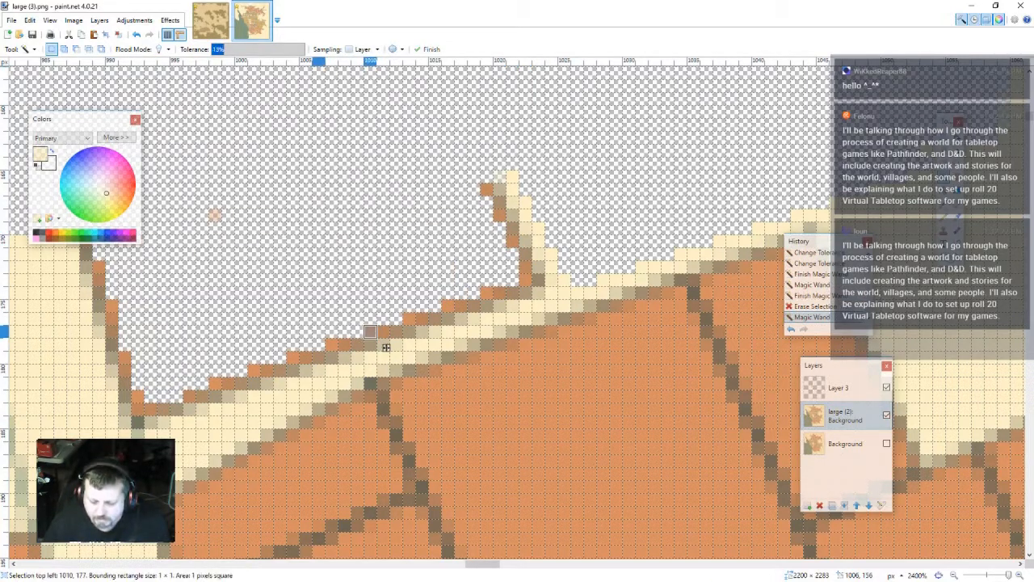
{"action": "left_click", "coordinate": [246, 49]}
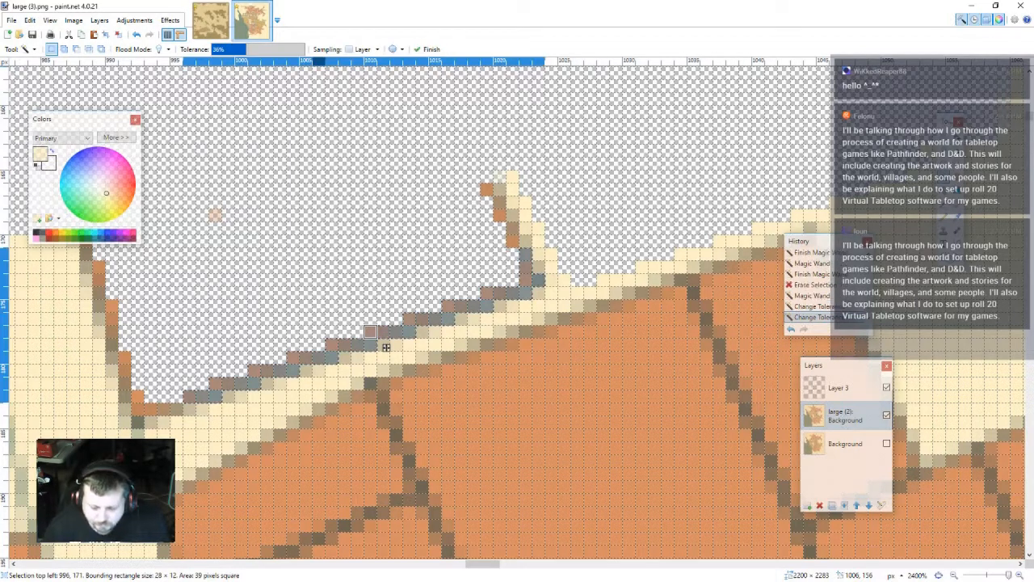
{"action": "key", "text": "Delete"}
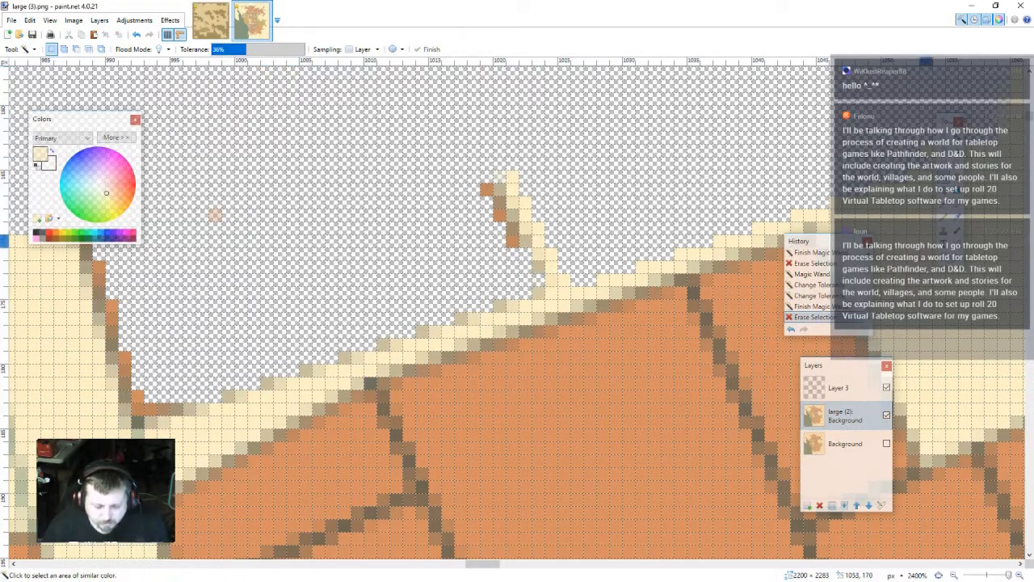
- Lasso and erase the alley strip and outline pixels left between the two removed houses
{"action": "left_click", "coordinate": [942, 149]}
{"action": "mouse_move", "coordinate": [569, 274]}
{"action": "left_mouse_down"}
{"action": "mouse_move", "coordinate": [455, 335]}
{"action": "mouse_move", "coordinate": [416, 335]}
{"action": "mouse_move", "coordinate": [404, 349]}
{"action": "mouse_move", "coordinate": [382, 325]}
{"action": "mouse_move", "coordinate": [353, 173]}
{"action": "mouse_move", "coordinate": [547, 121]}
{"action": "mouse_move", "coordinate": [597, 119]}
{"action": "left_mouse_up"}
{"action": "key", "text": "Delete"}
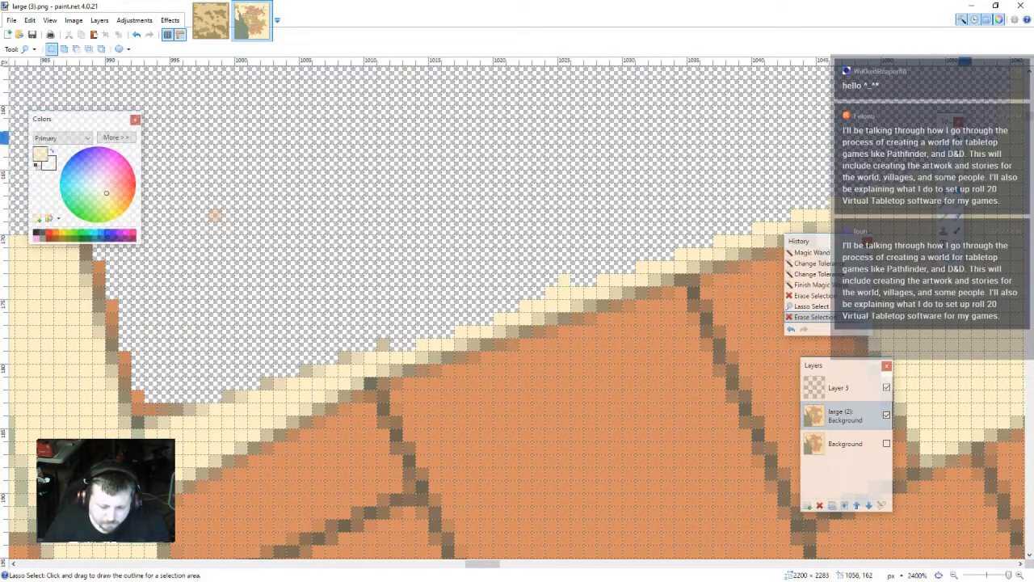
- Erase the stray grey outline pixels along the remaining houses' northern edge using small rectangular selections
{"action": "left_click", "coordinate": [943, 134]}
{"action": "mouse_move", "coordinate": [311, 299]}
{"action": "left_mouse_down"}
{"action": "mouse_move", "coordinate": [404, 365]}
{"action": "mouse_move", "coordinate": [388, 351]}
{"action": "left_mouse_up"}
{"action": "key", "text": "Delete"}
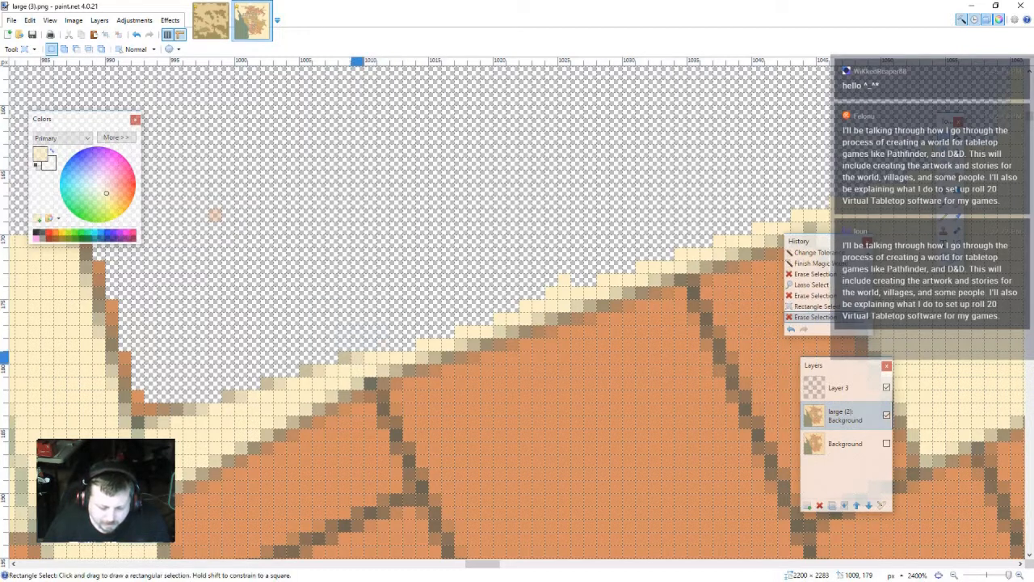
{"action": "left_click_drag", "start_coordinate": [273, 299], "coordinate": [350, 349]}
{"action": "key", "text": "Delete"}
{"action": "mouse_move", "coordinate": [249, 326]}
{"action": "left_mouse_down"}
{"action": "mouse_move", "coordinate": [296, 375]}
{"action": "mouse_move", "coordinate": [337, 377]}
{"action": "mouse_move", "coordinate": [275, 387]}
{"action": "mouse_move", "coordinate": [287, 391]}
{"action": "left_mouse_up"}
{"action": "key", "text": "Delete"}
{"action": "key", "text": "Delete"}
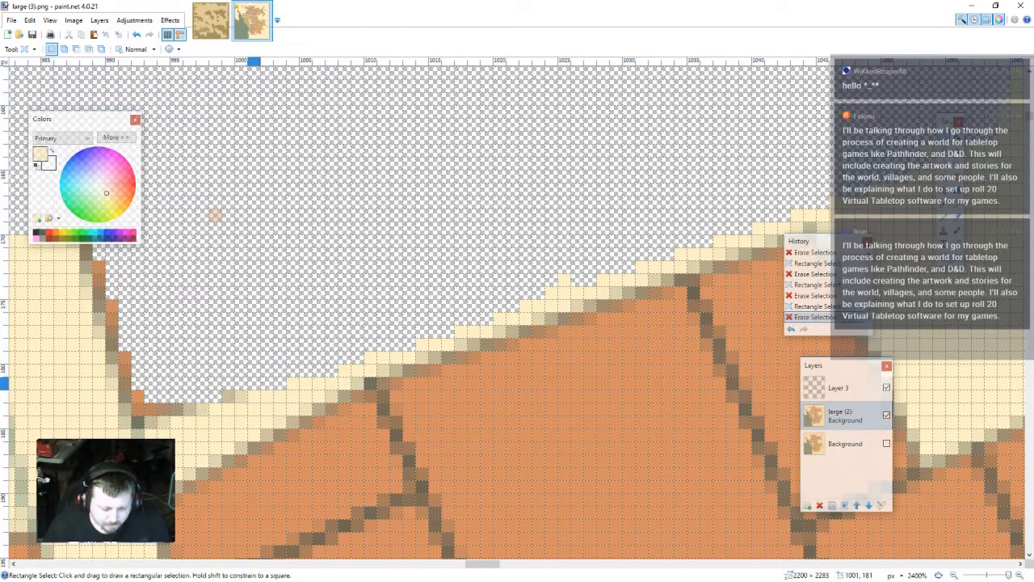
- Erase the leftover roof and outline pixels at the western foot of the cleared area using rectangular selections
{"action": "left_click_drag", "start_coordinate": [171, 339], "coordinate": [246, 402]}
{"action": "key", "text": "Delete"}
{"action": "mouse_move", "coordinate": [247, 353]}
{"action": "left_mouse_down"}
{"action": "mouse_move", "coordinate": [183, 427]}
{"action": "mouse_move", "coordinate": [97, 420]}
{"action": "left_mouse_up"}
{"action": "key", "text": "Delete"}
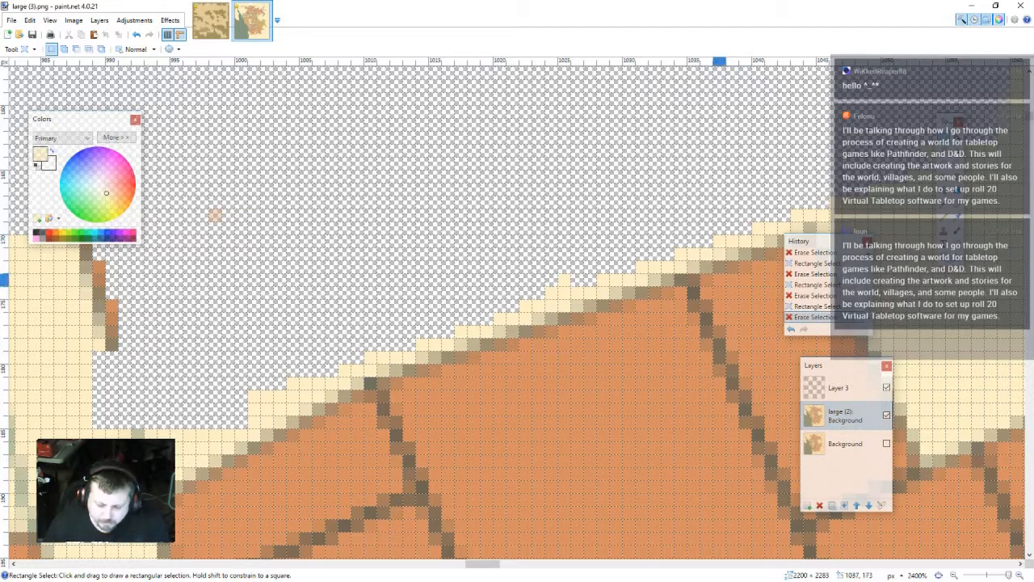
- Lasso and erase the last orange roof sliver and the alley outlines at the cleared area's southwestern edge
{"action": "scroll", "coordinate": [496, 315], "scroll_direction": "down", "scroll_amount": 3}
{"action": "scroll", "coordinate": [497, 315], "scroll_direction": "down", "scroll_amount": 3}
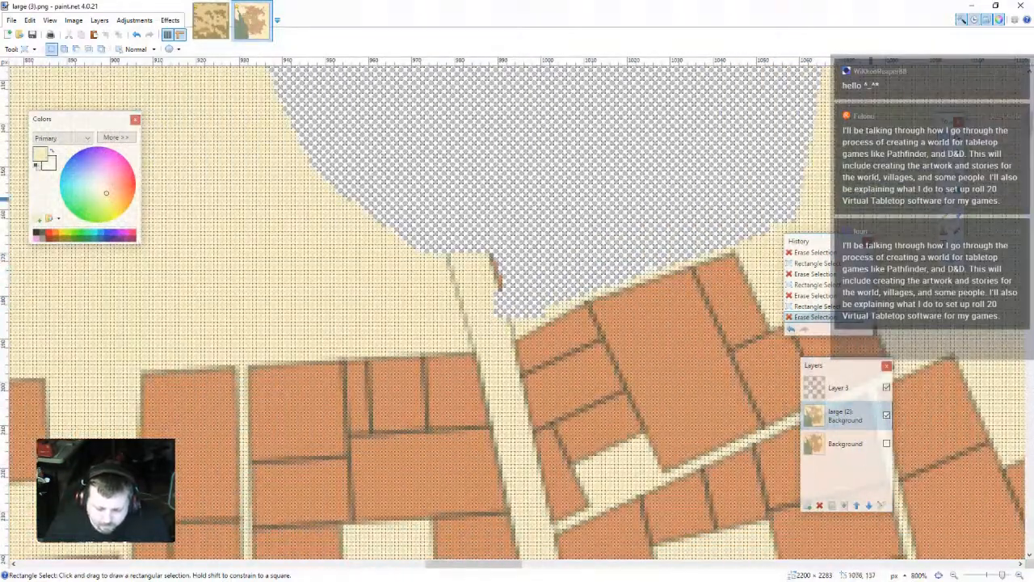
{"action": "key", "text": "s"}
{"action": "mouse_move", "coordinate": [539, 311]}
{"action": "left_mouse_down"}
{"action": "mouse_move", "coordinate": [483, 321]}
{"action": "mouse_move", "coordinate": [379, 138]}
{"action": "mouse_move", "coordinate": [551, 117]}
{"action": "mouse_move", "coordinate": [568, 139]}
{"action": "left_mouse_up"}
{"action": "key", "text": "Delete"}
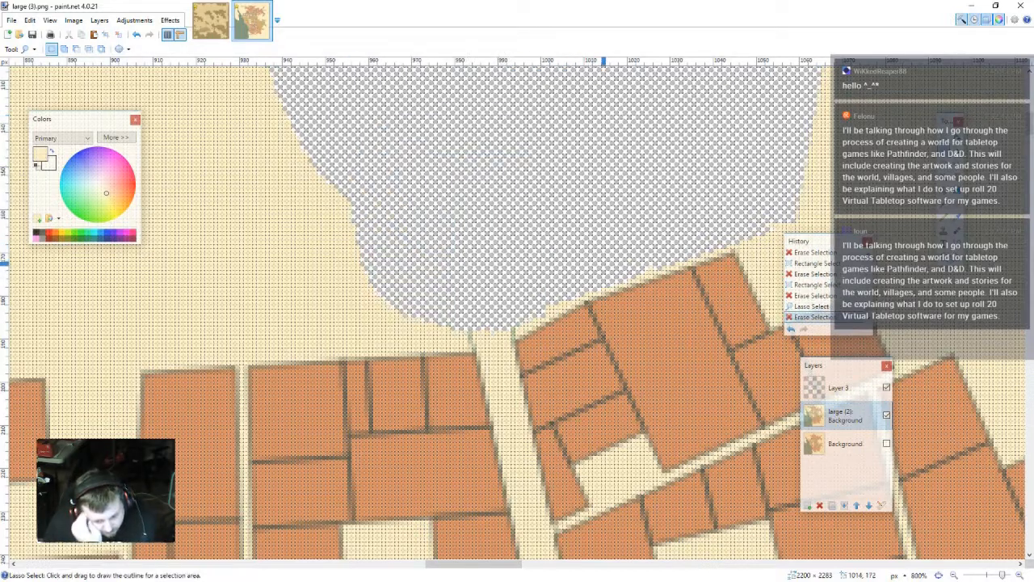
- Lasso and erase the grey outline stubs on both sides of the alley's northern end
{"action": "scroll", "coordinate": [501, 368], "scroll_direction": "up", "scroll_amount": 4}
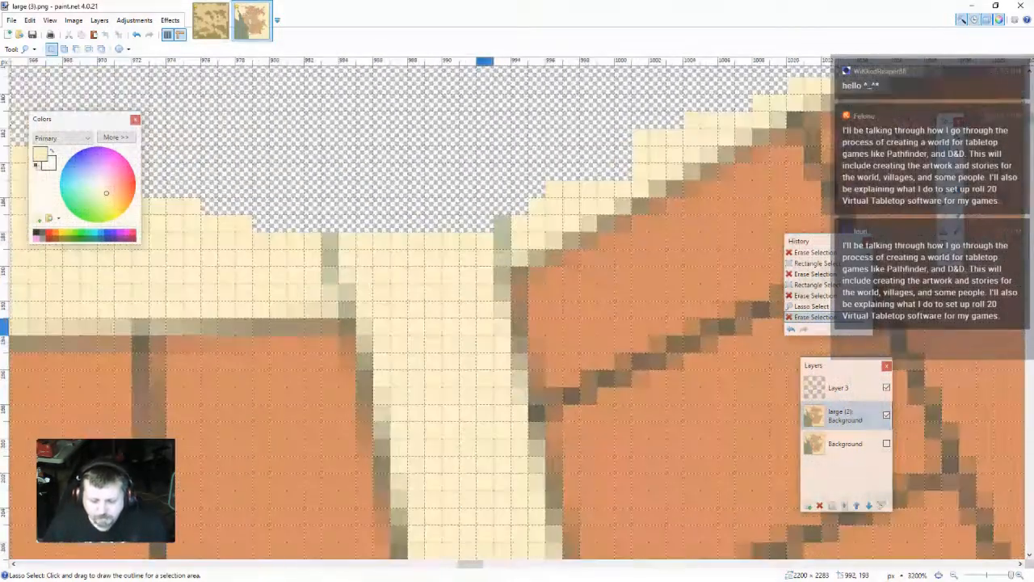
{"action": "left_click", "coordinate": [520, 215]}
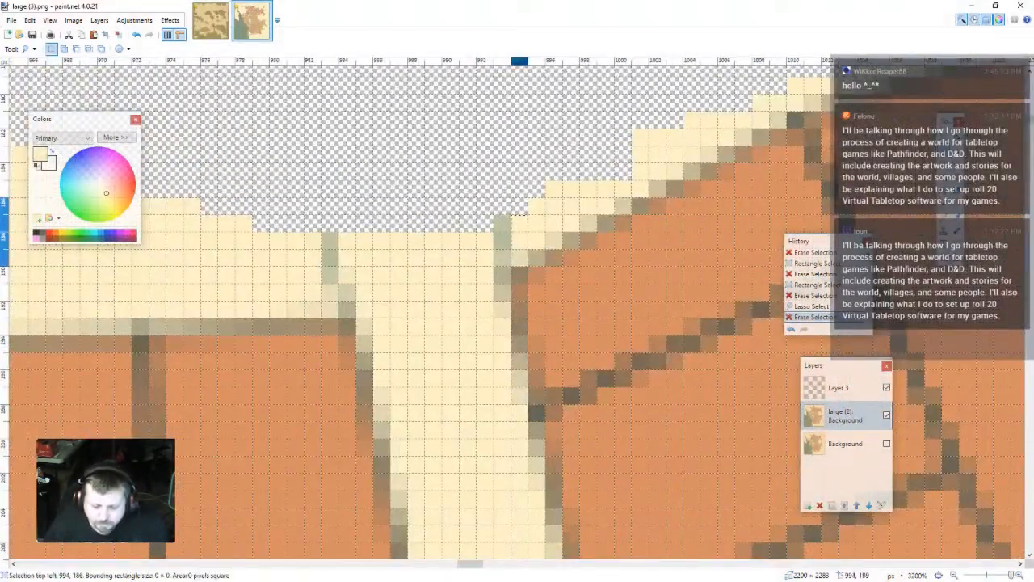
{"action": "mouse_move", "coordinate": [522, 272]}
{"action": "left_mouse_down"}
{"action": "mouse_move", "coordinate": [465, 242]}
{"action": "mouse_move", "coordinate": [468, 204]}
{"action": "left_mouse_up"}
{"action": "key", "text": "Delete"}
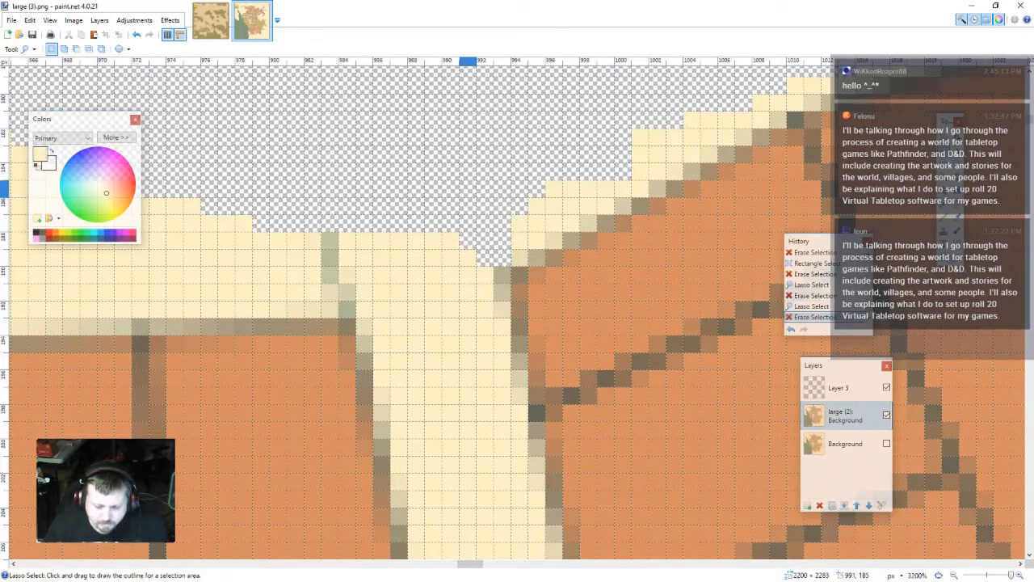
{"action": "left_click", "coordinate": [495, 272]}
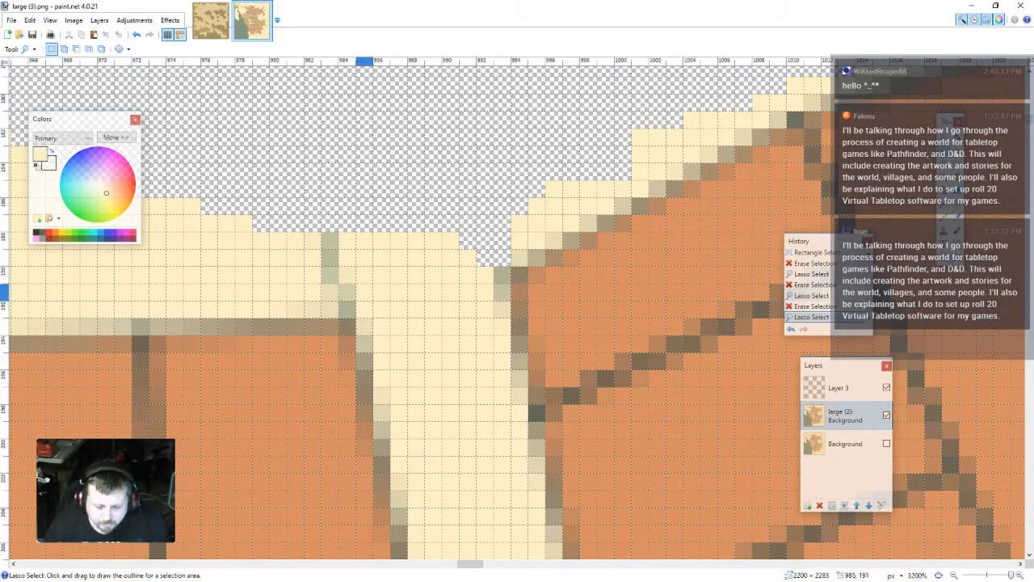
{"action": "mouse_move", "coordinate": [364, 223]}
{"action": "left_mouse_down"}
{"action": "mouse_move", "coordinate": [361, 311]}
{"action": "mouse_move", "coordinate": [342, 316]}
{"action": "mouse_move", "coordinate": [288, 268]}
{"action": "mouse_move", "coordinate": [364, 223]}
{"action": "left_mouse_up"}
{"action": "key", "text": "Delete"}
- Fill the erased area north of the houses with the cream ground colour using the Paint Bucket
{"action": "scroll", "coordinate": [365, 223], "scroll_direction": "down", "scroll_amount": 6}
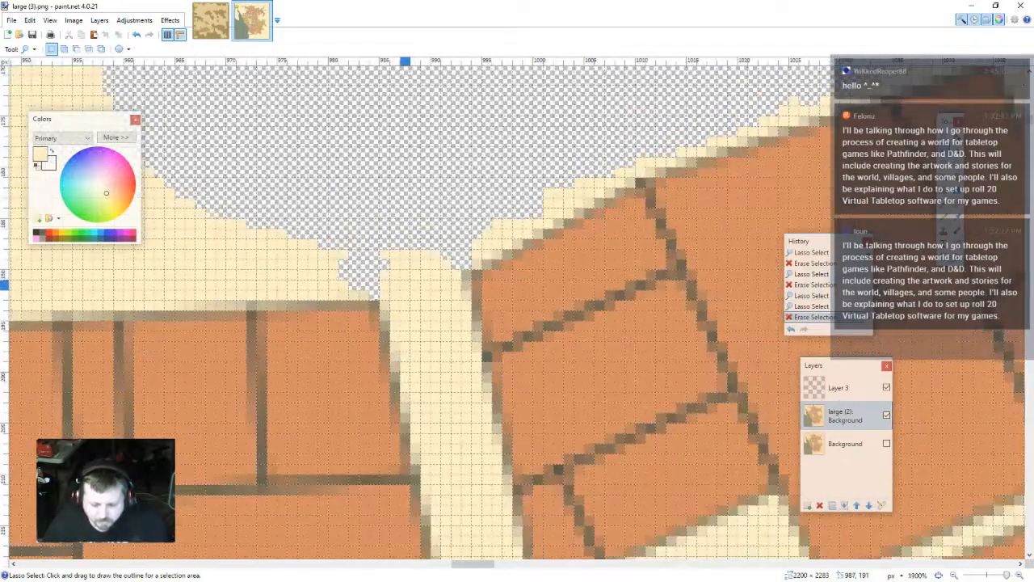
{"action": "left_click_drag", "start_coordinate": [519, 308], "coordinate": [506, 332]}
{"action": "key", "text": "f"}
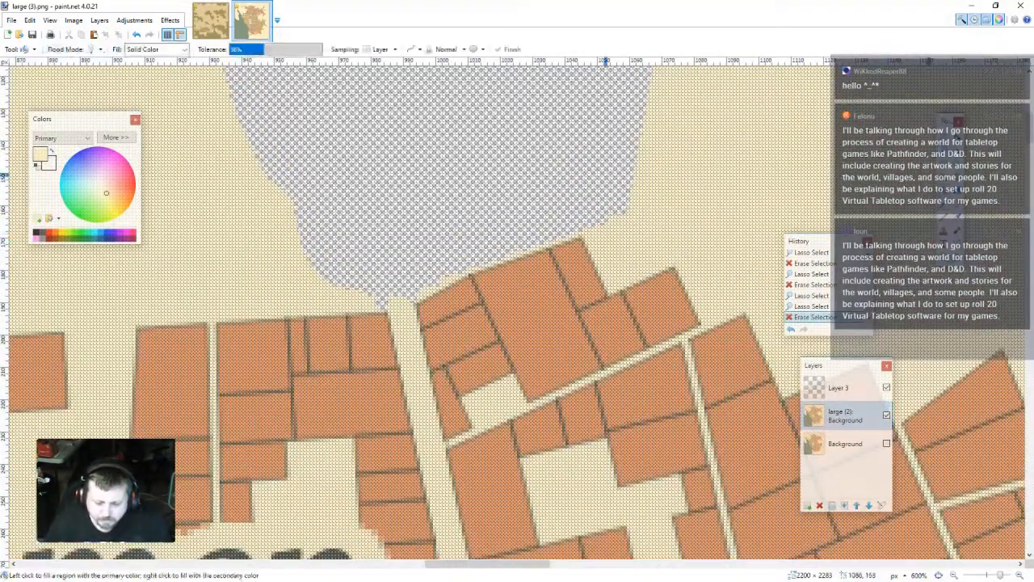
{"action": "left_click", "coordinate": [522, 169]}
{"action": "key", "text": "Return"}
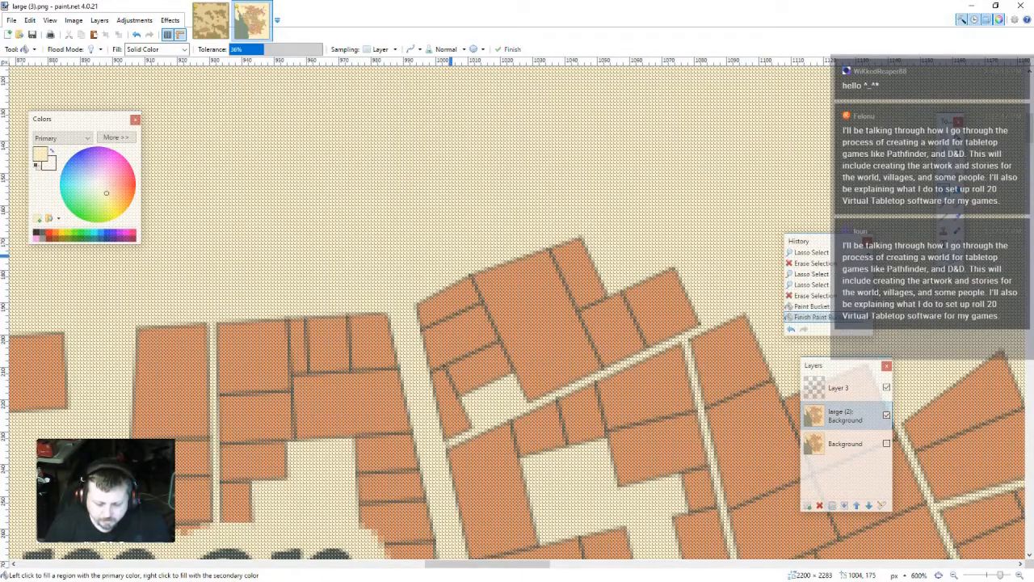
- Inspect the filled northern outskirts up close and across the whole city map
{"action": "scroll", "coordinate": [406, 332], "scroll_direction": "up", "scroll_amount": 7}
{"action": "scroll", "coordinate": [428, 331], "scroll_direction": "down", "scroll_amount": 10}
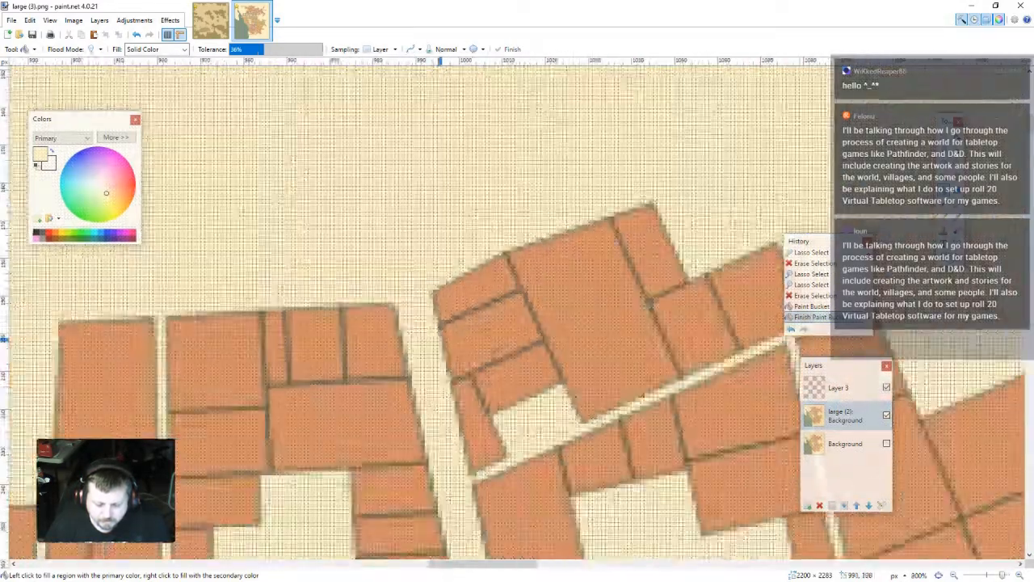
{"action": "scroll", "coordinate": [799, 316], "scroll_direction": "down", "scroll_amount": 8}
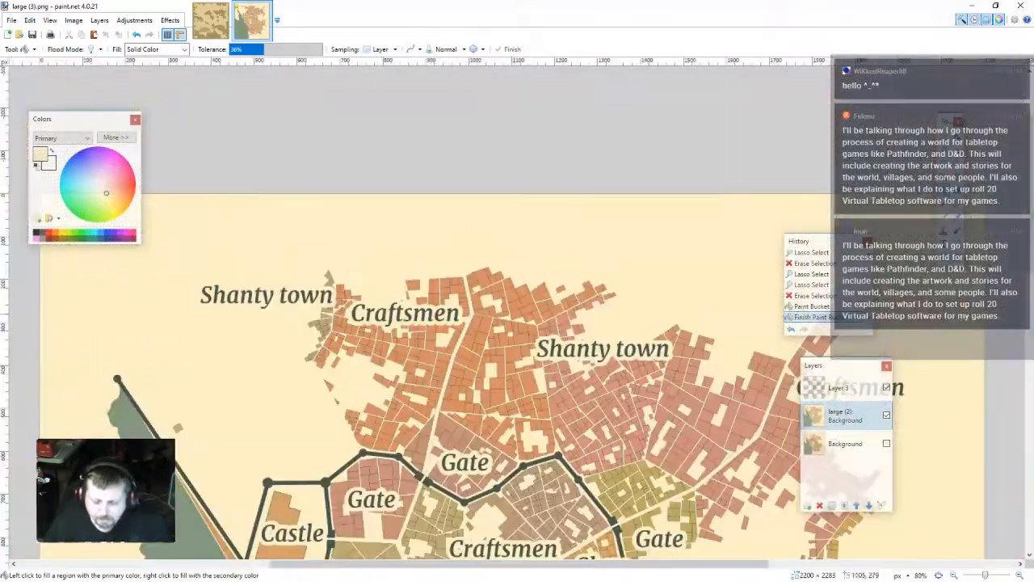
{"action": "scroll", "coordinate": [453, 315], "scroll_direction": "down", "scroll_amount": 5}
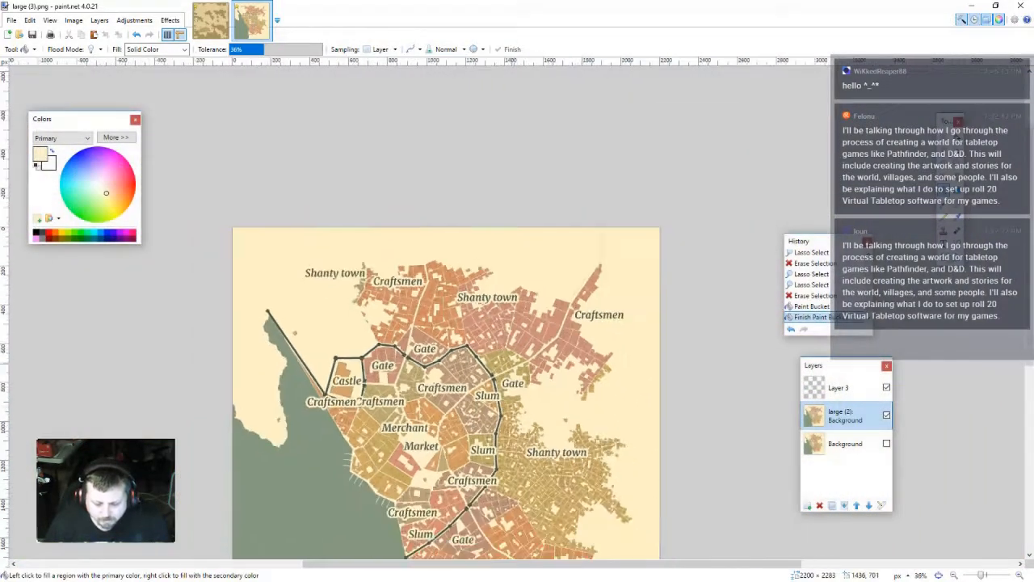
{"action": "left_click_drag", "start_coordinate": [503, 404], "coordinate": [492, 318]}
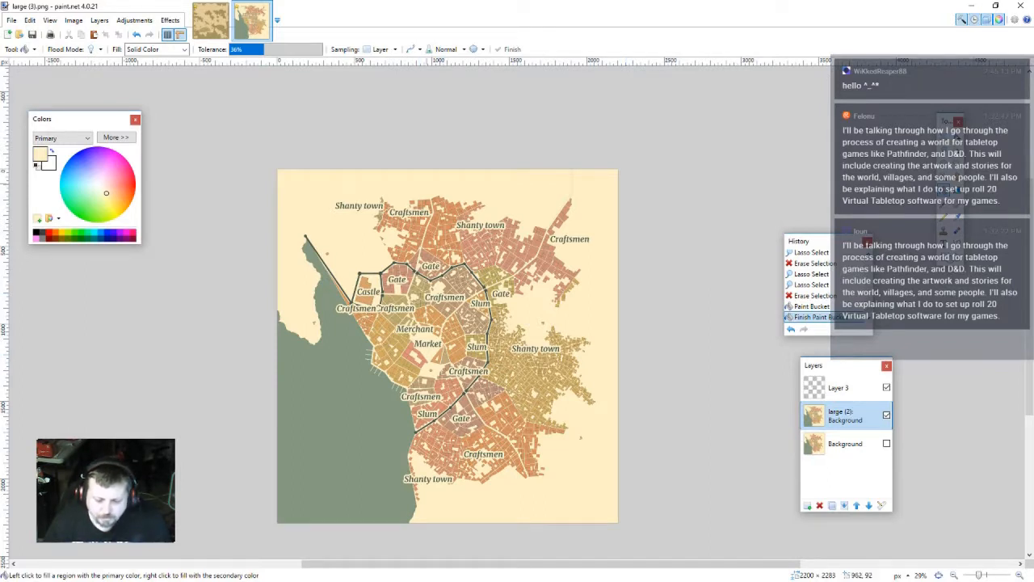
{"action": "scroll", "coordinate": [447, 314], "scroll_direction": "down", "scroll_amount": 2}
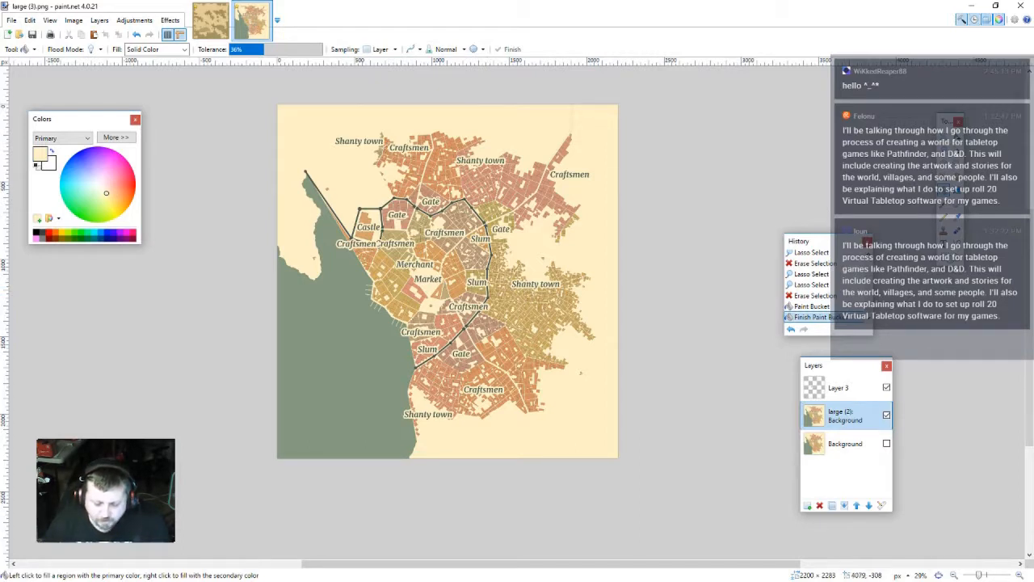
{"action": "left_click", "coordinate": [12, 21]}
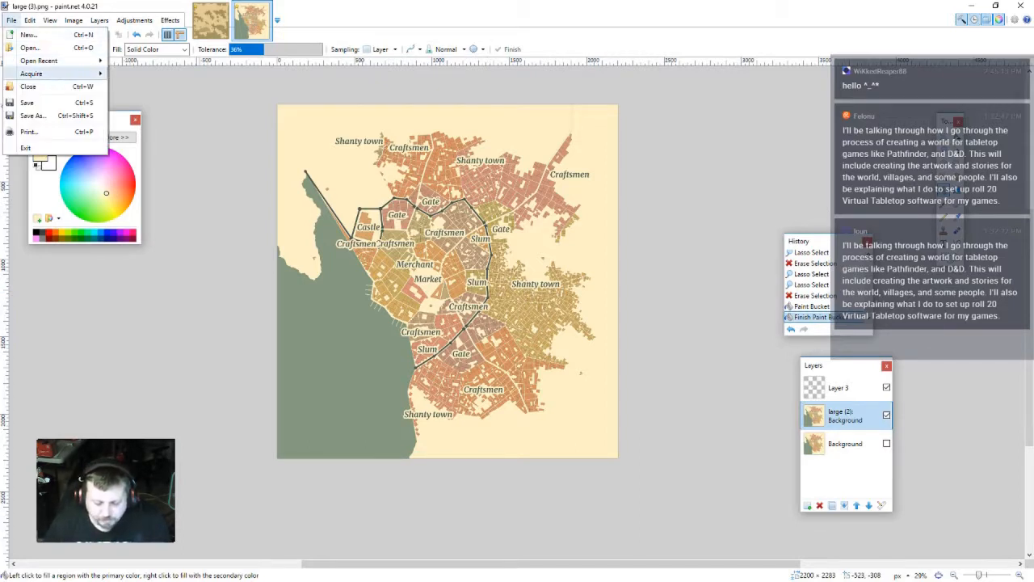
{"action": "left_click", "coordinate": [33, 102]}
{"action": "mouse_move", "coordinate": [196, 5]}
{"action": "left_mouse_down"}
{"action": "mouse_move", "coordinate": [0, 80]}
{"action": "mouse_move", "coordinate": [517, 2]}
{"action": "left_mouse_up"}
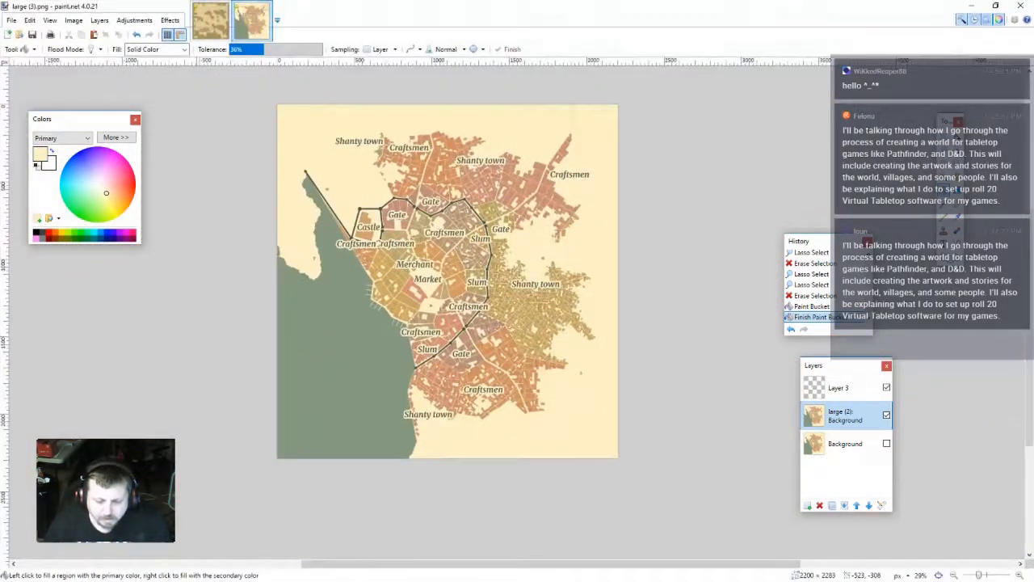
{"action": "left_click", "coordinate": [210, 20]}
{"action": "left_click", "coordinate": [251, 20]}
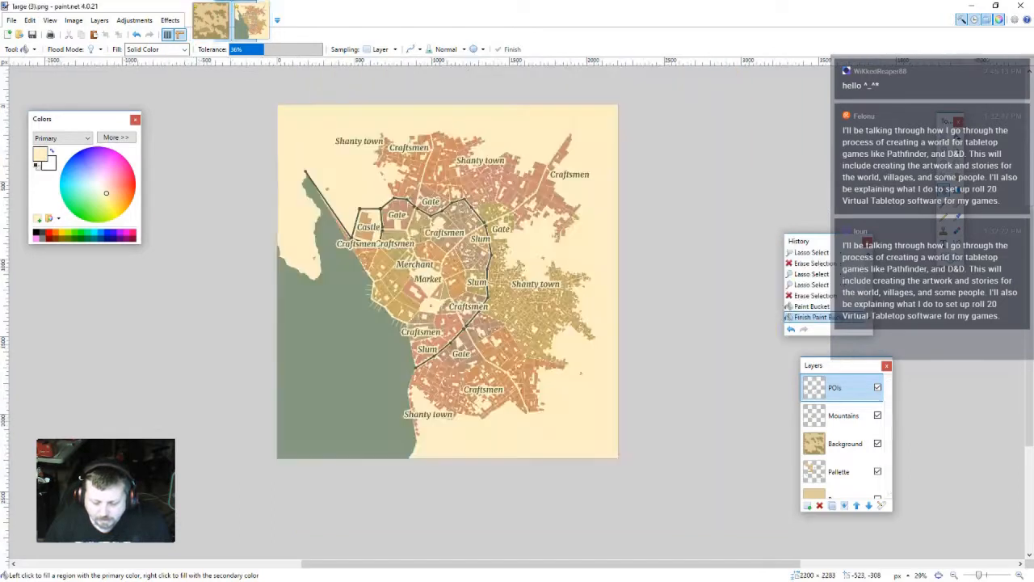
- Save a copy of the city map as Whiteholde.pdn in the Downloads folder, in paint.net format
{"action": "left_click", "coordinate": [11, 20]}
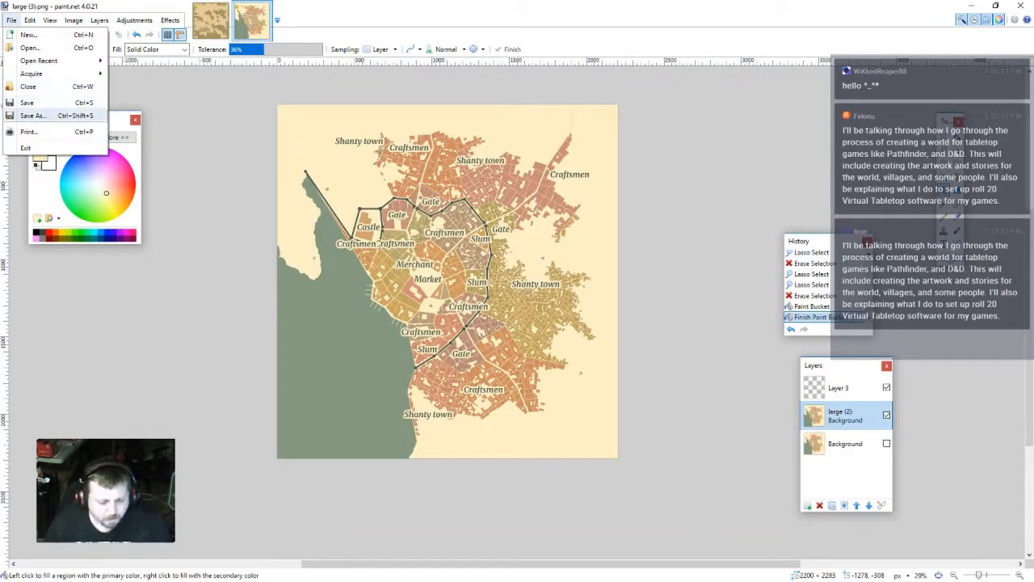
{"action": "left_click", "coordinate": [32, 115]}
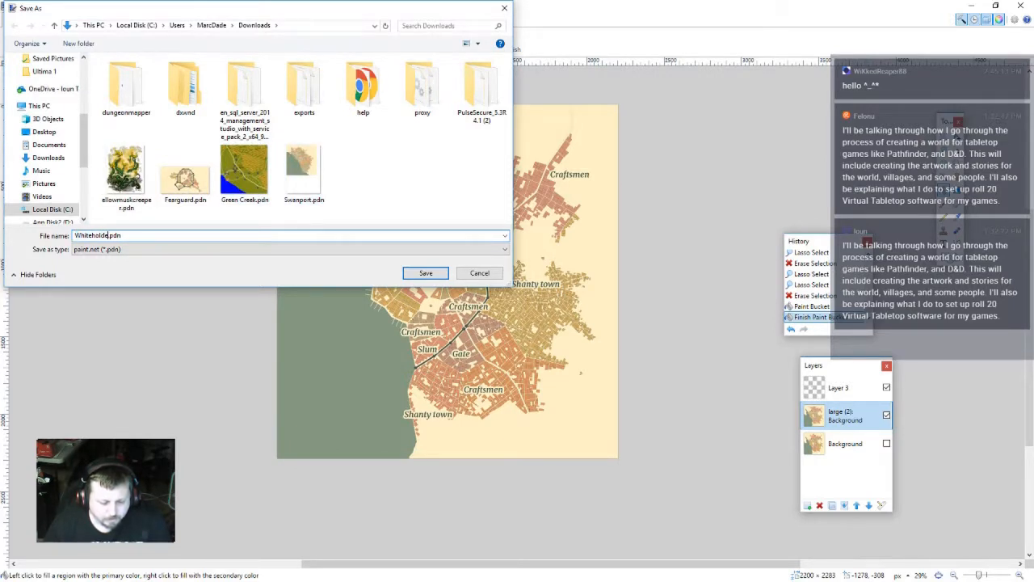
{"action": "key", "text": "Return"}
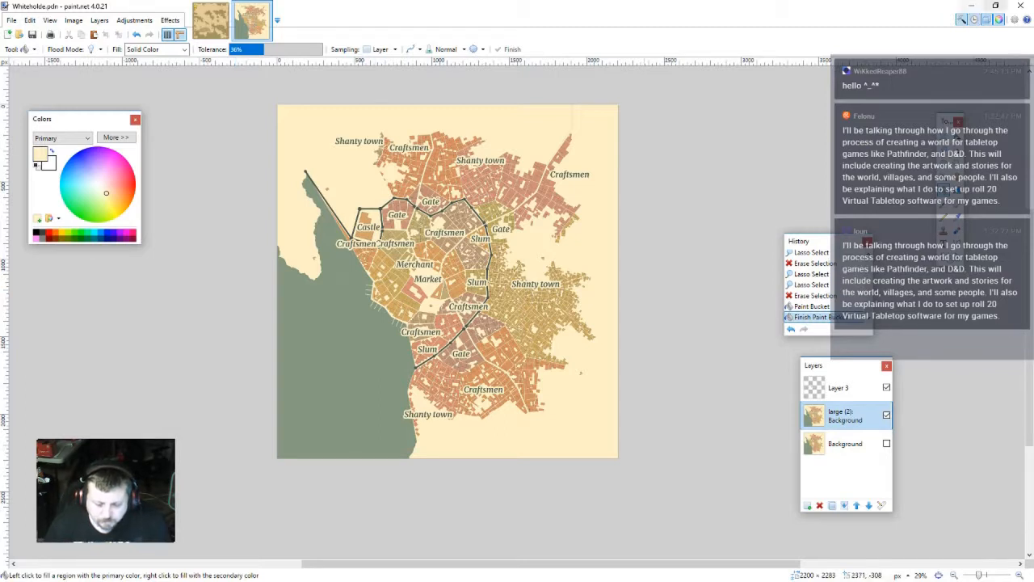
- Quit paint.net, saving the changes to the Trosias world map, and switch to Roll20's new game page in the browser
{"action": "left_click", "coordinate": [1021, 5]}
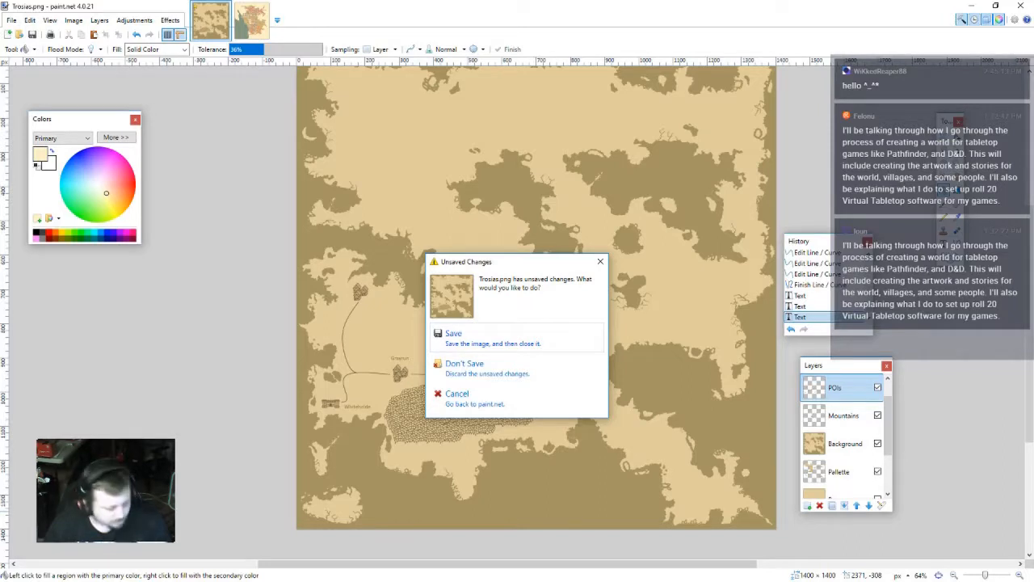
{"action": "key", "text": "Escape"}
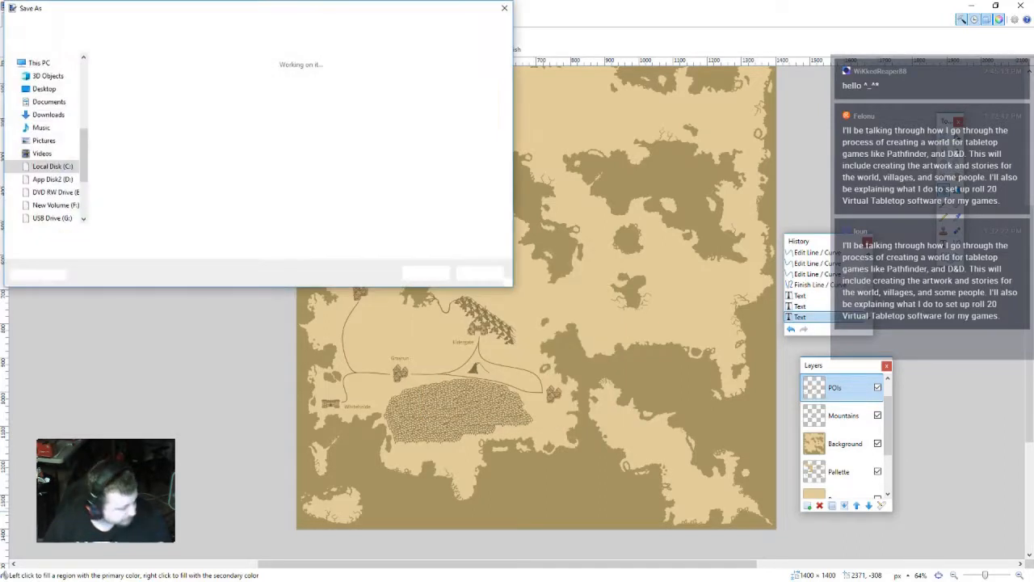
{"action": "left_click", "coordinate": [425, 273]}
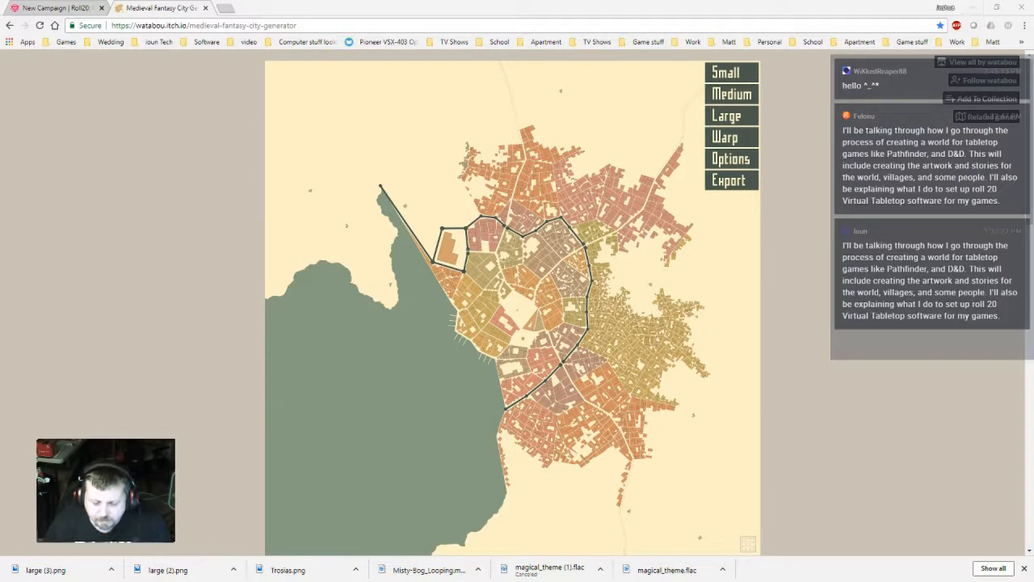
{"action": "key", "text": "ctrl+shift+Tab"}
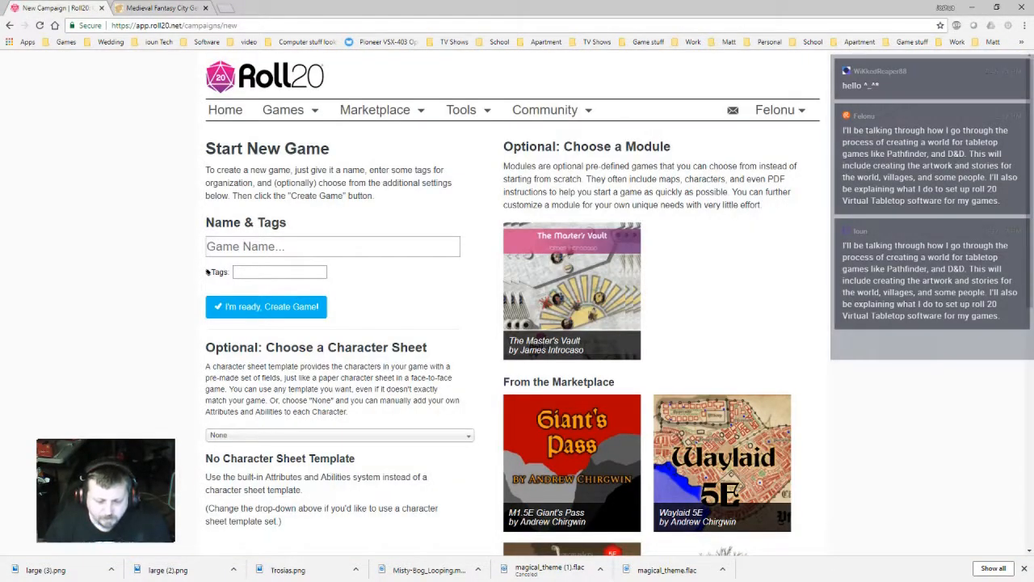